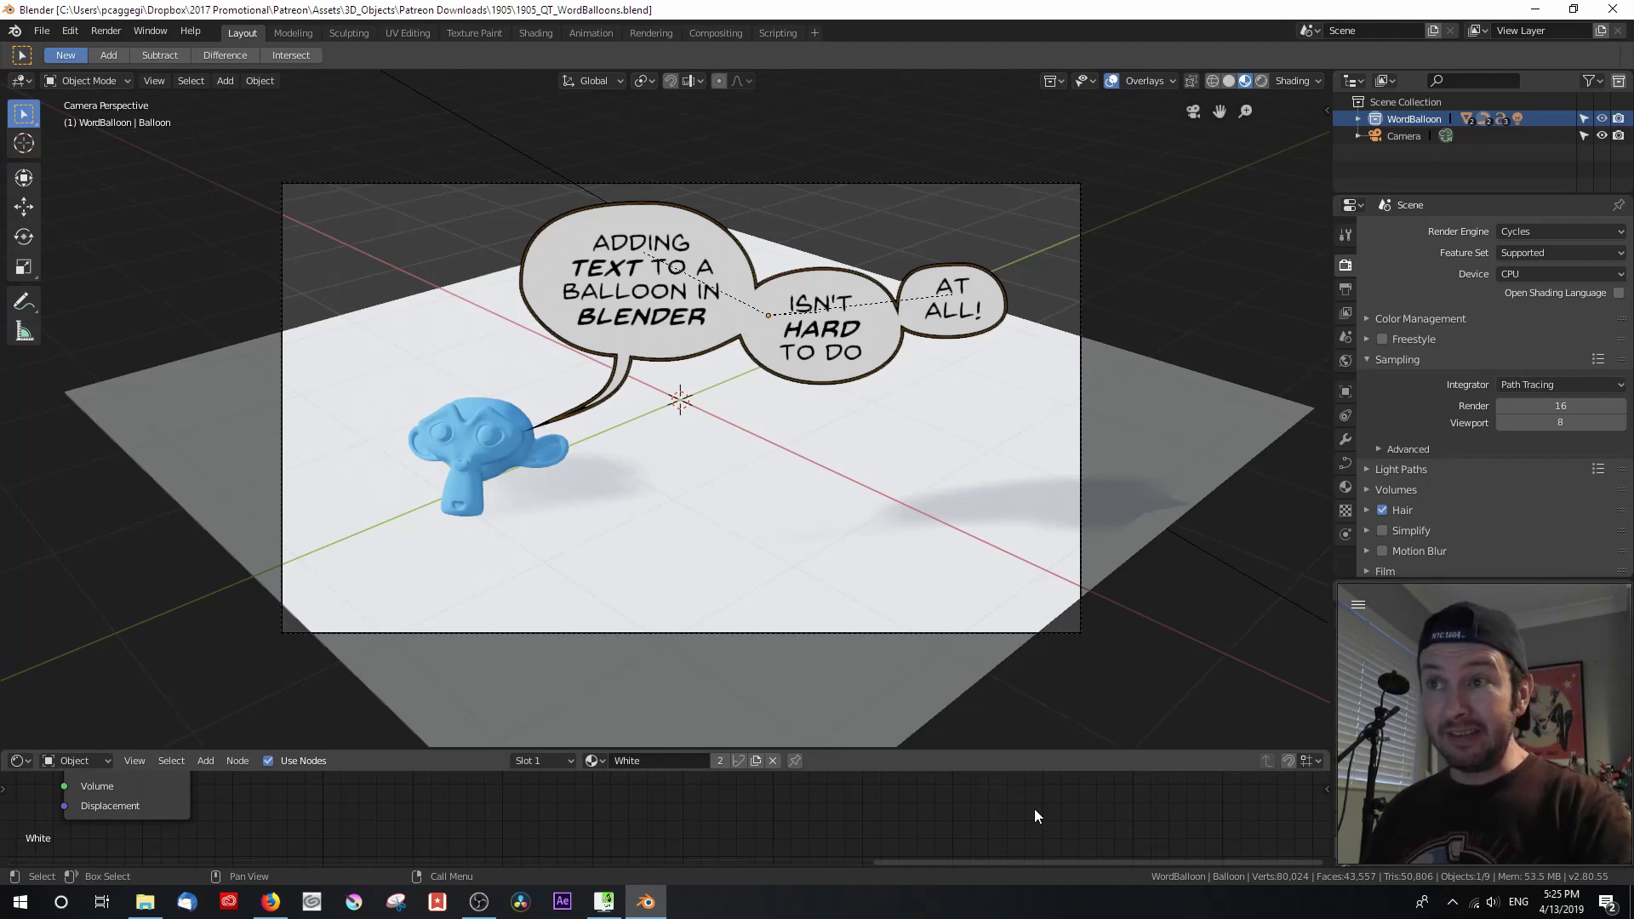
Inspect the scene by selecting the blue monkey, the ground plane and the speech balloon.
scroll(769, 485, "up", 1)
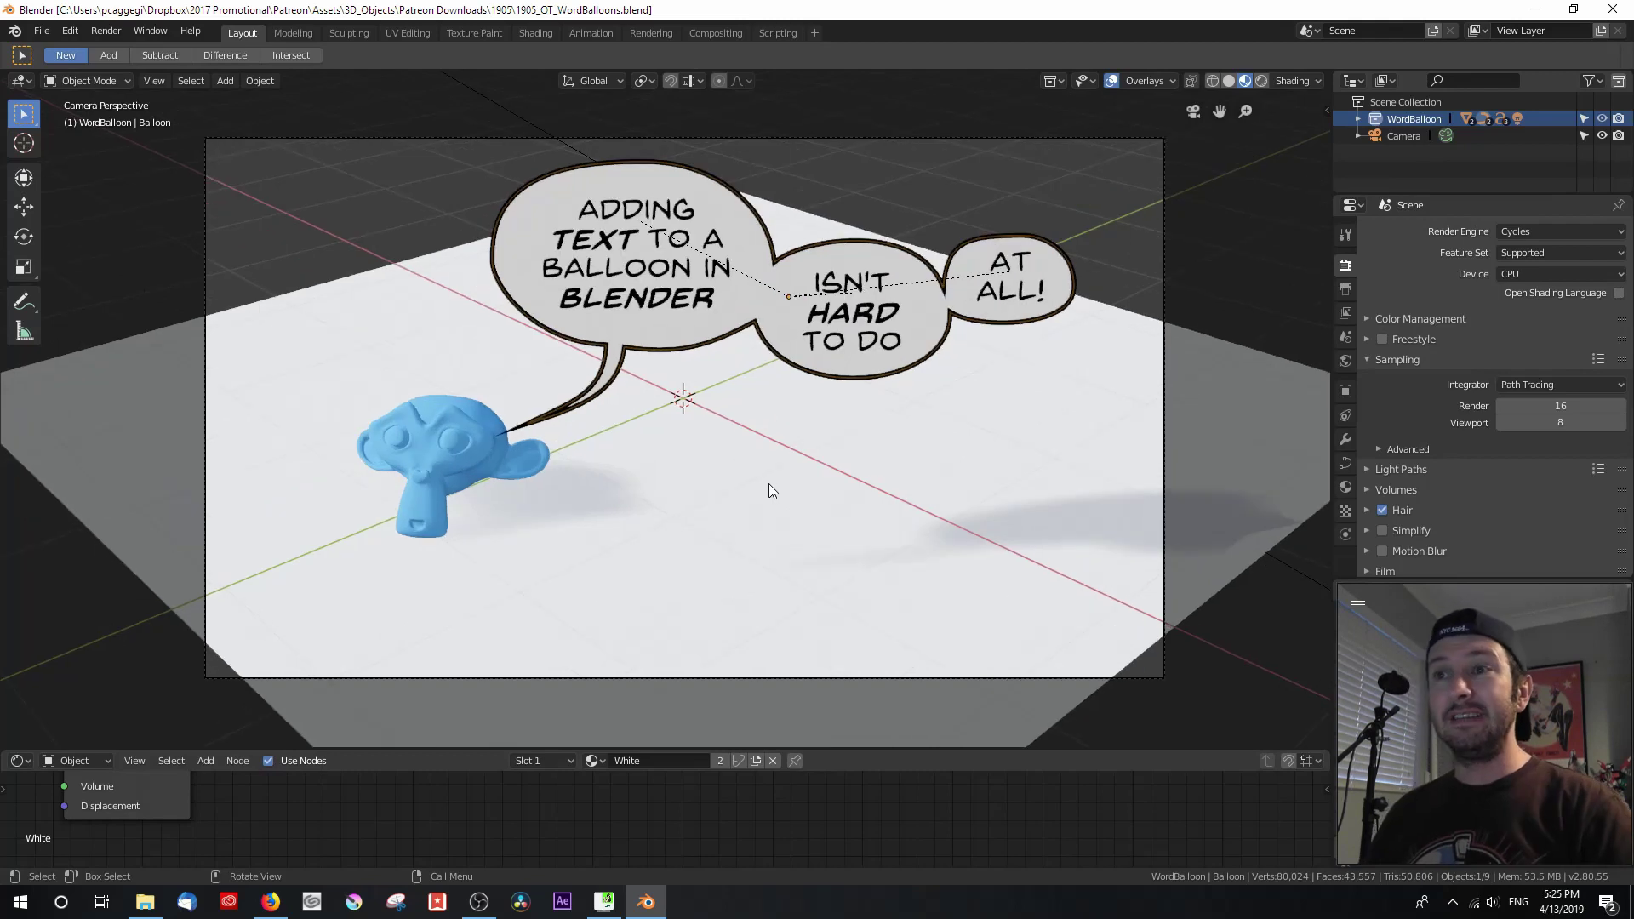
left_click(499, 454)
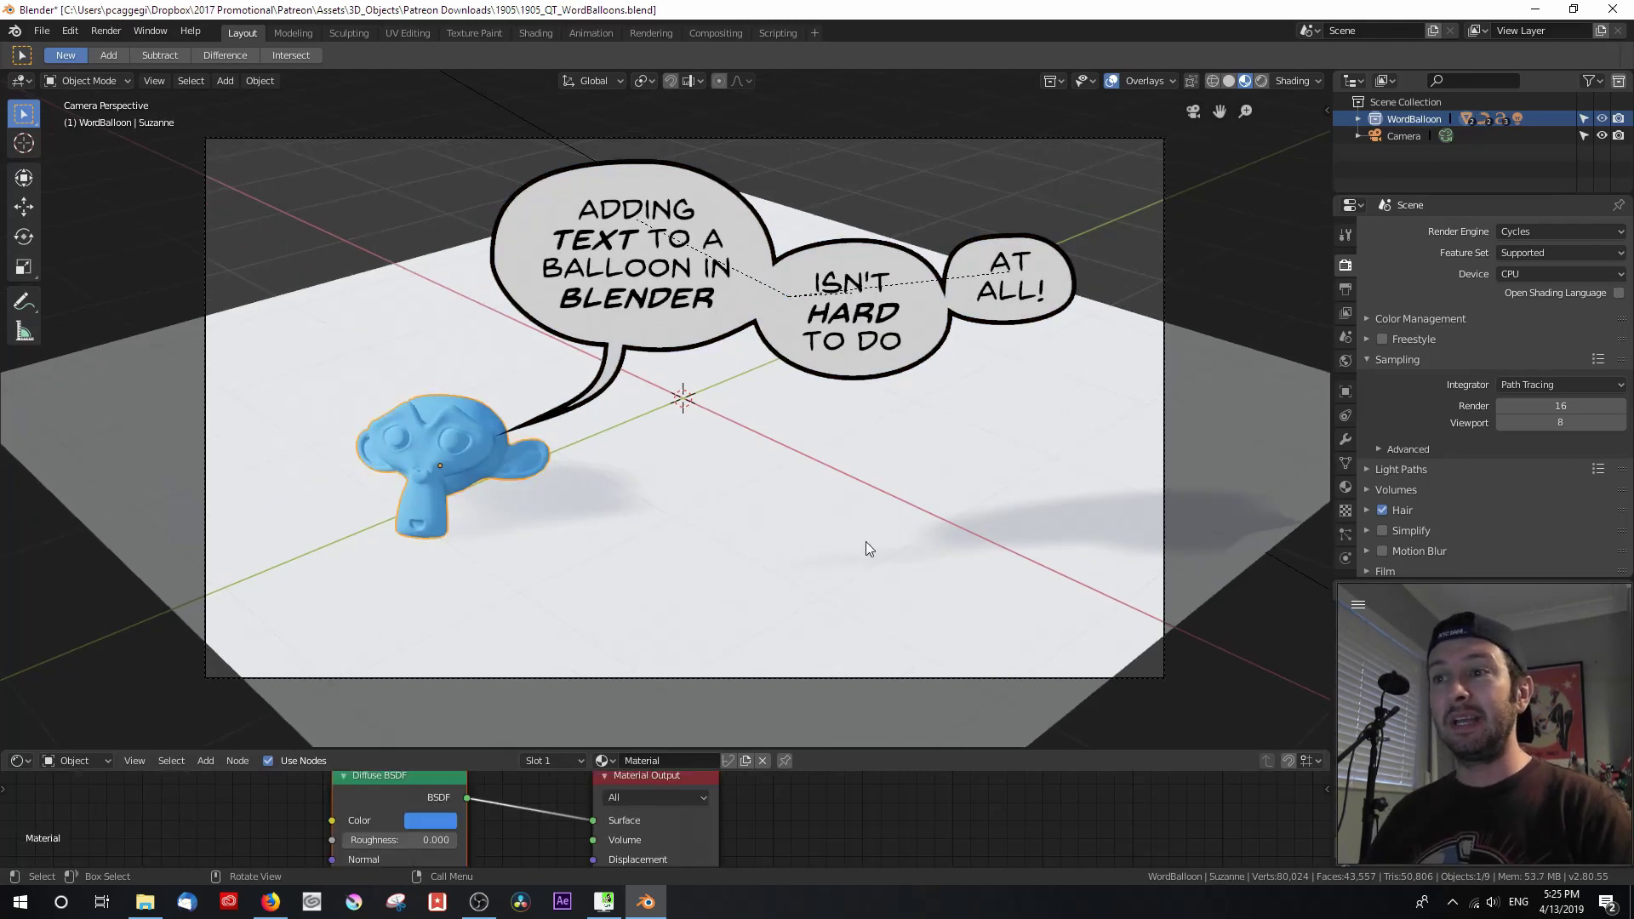
left_click(849, 486)
left_click(736, 297)
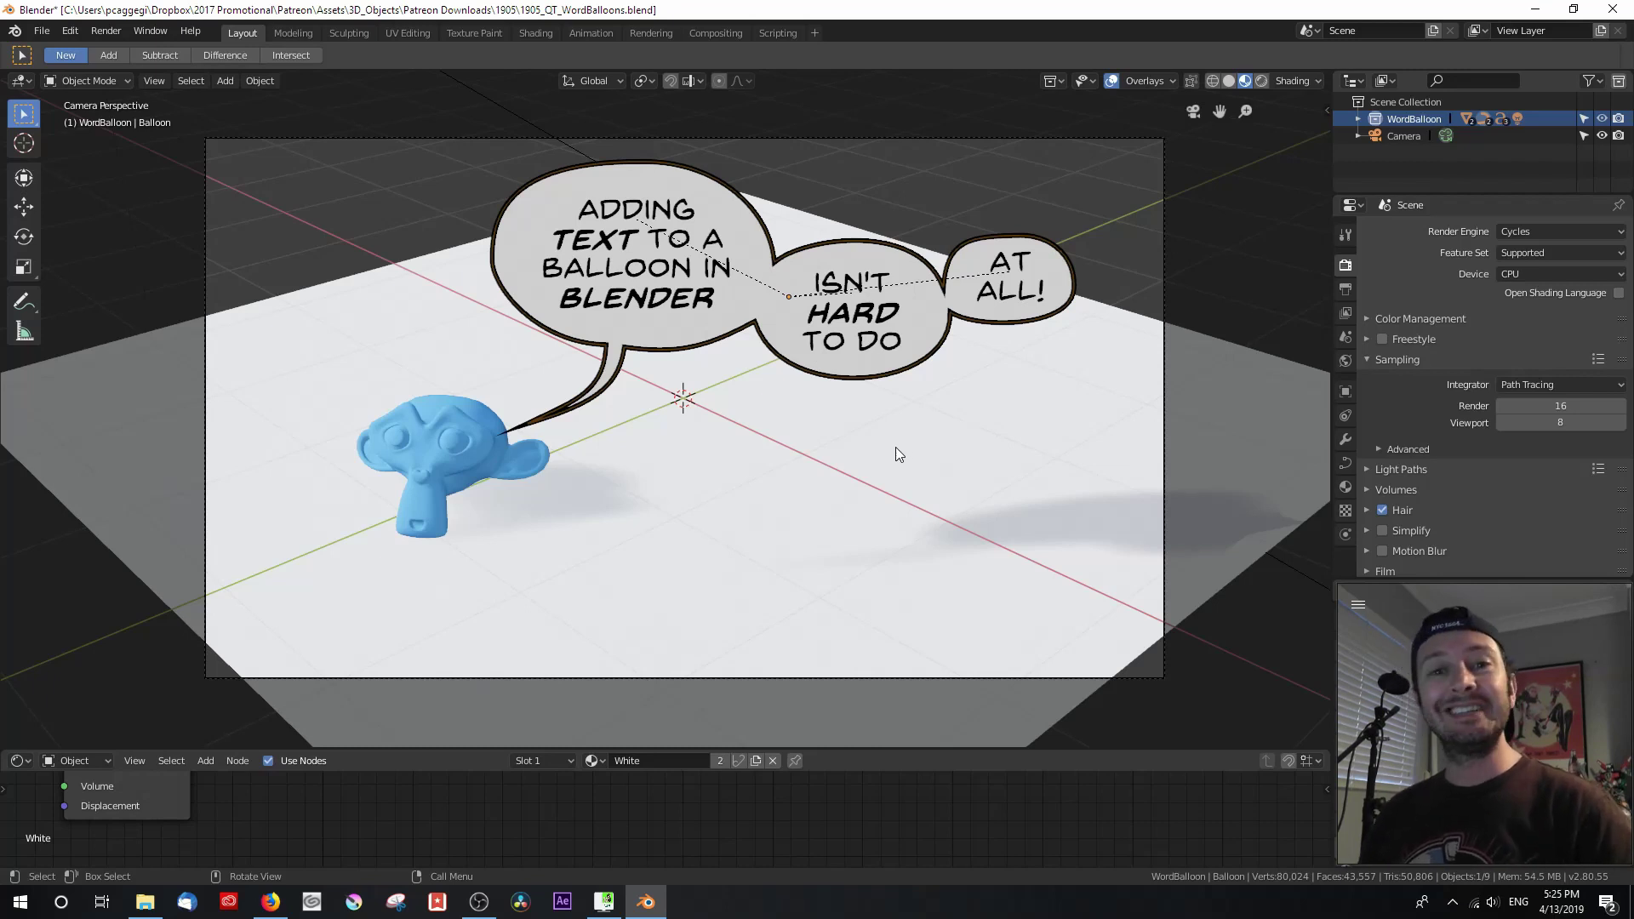
Rotate the camera around the global X axis and look through it.
middle_click_drag(859, 431, 829, 324)
scroll(737, 380, "down", 3)
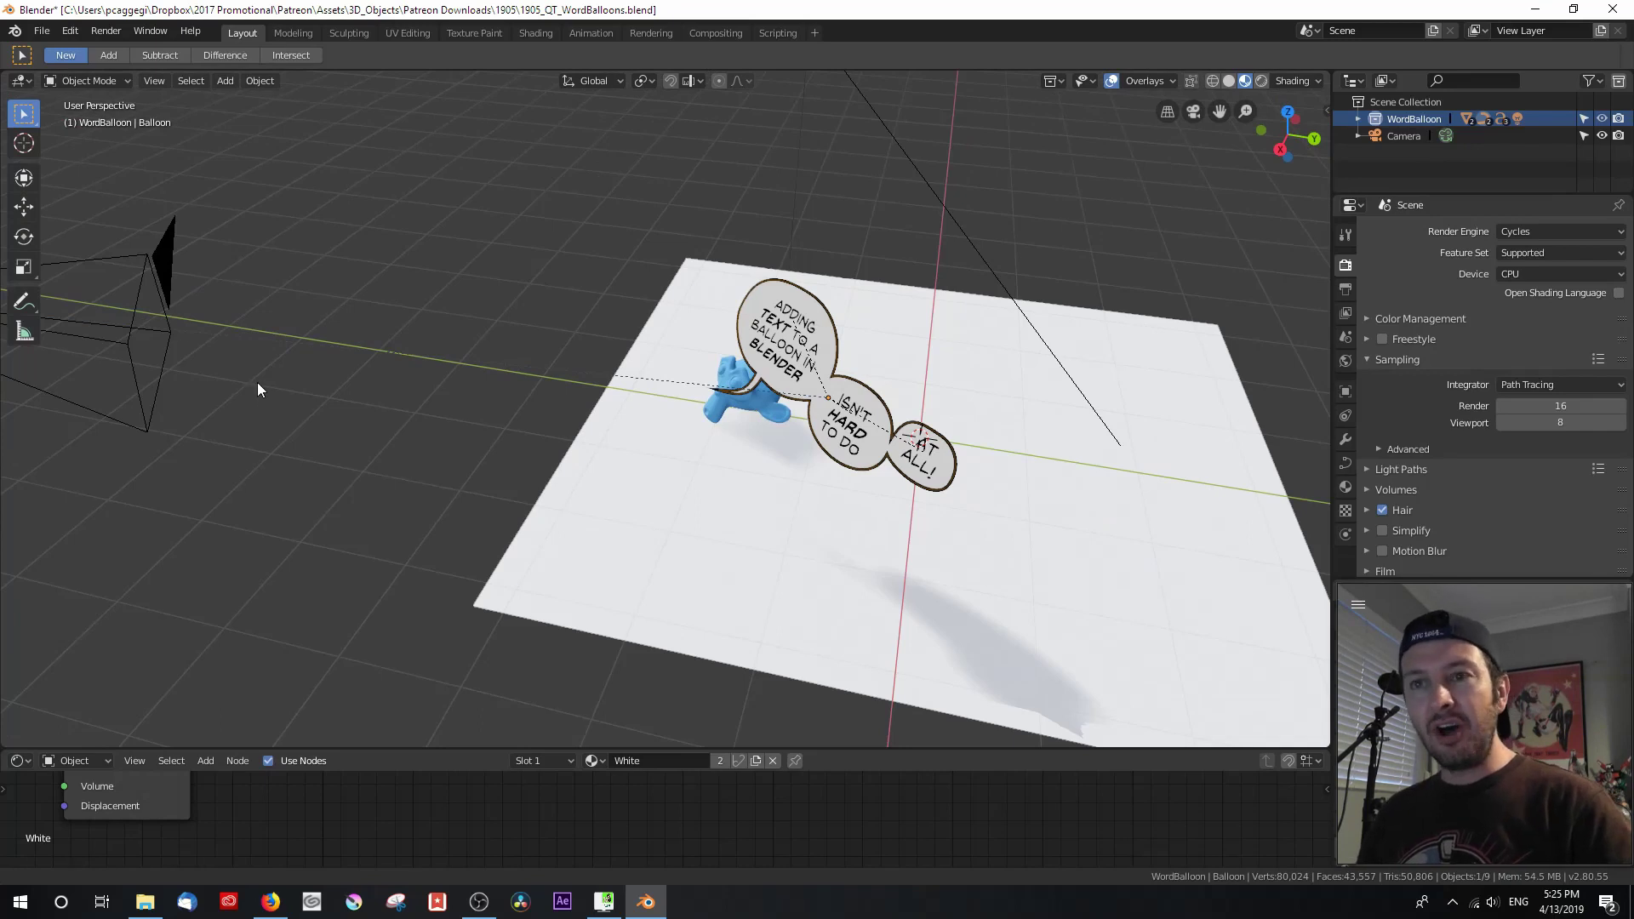
middle_click_drag(257, 382, 370, 379, "shift")
left_click(318, 269)
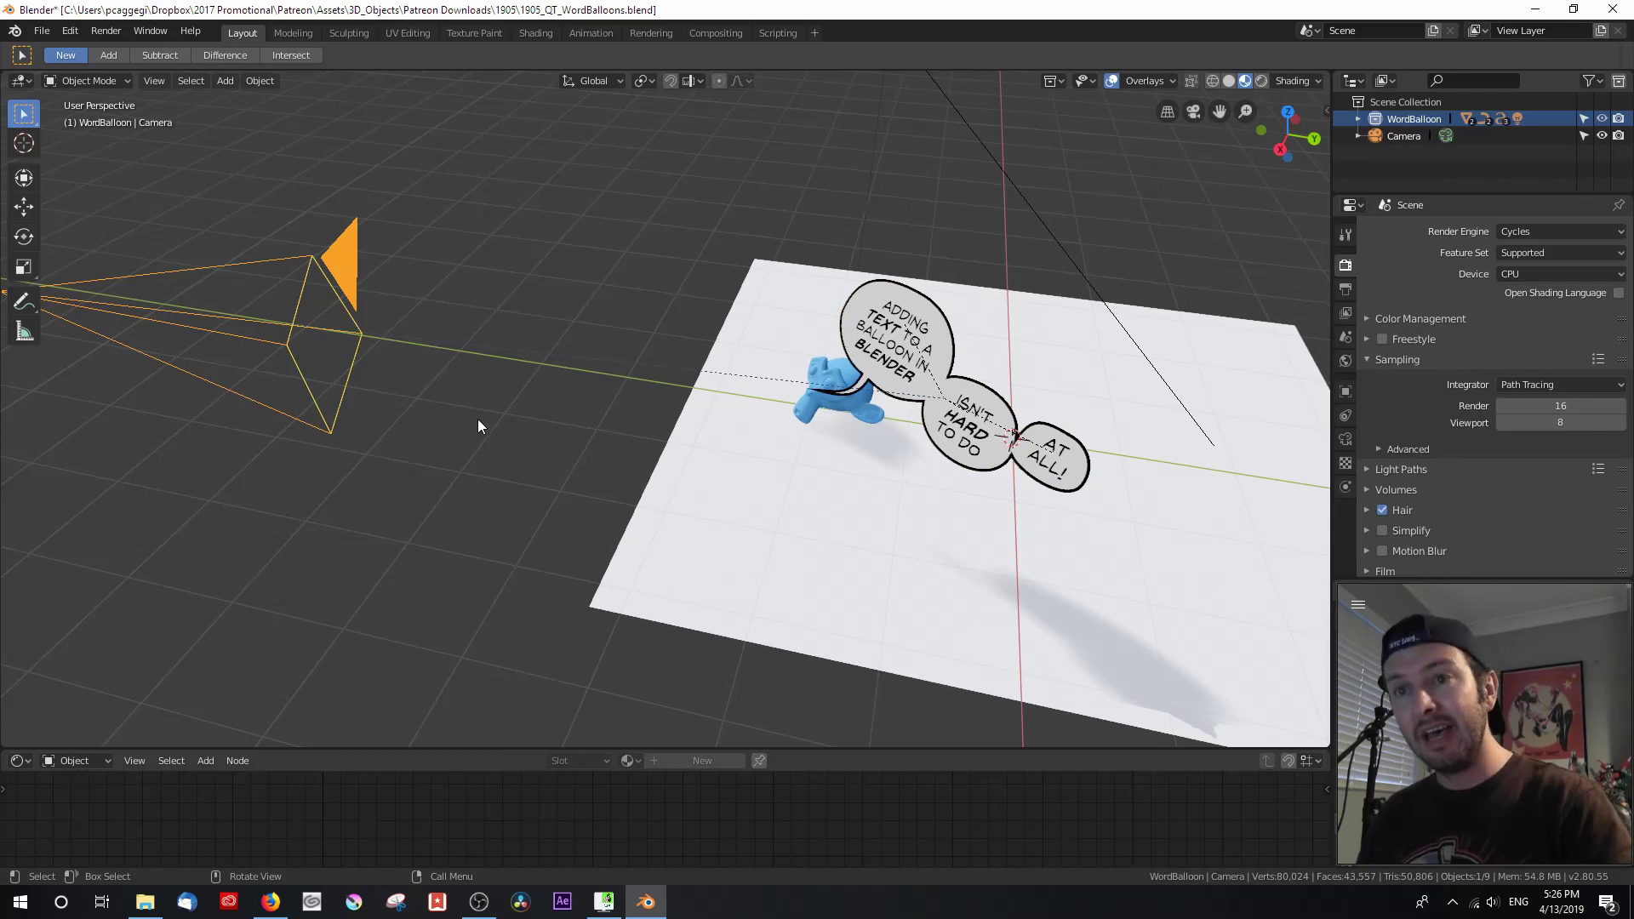
key("r")
key("x")
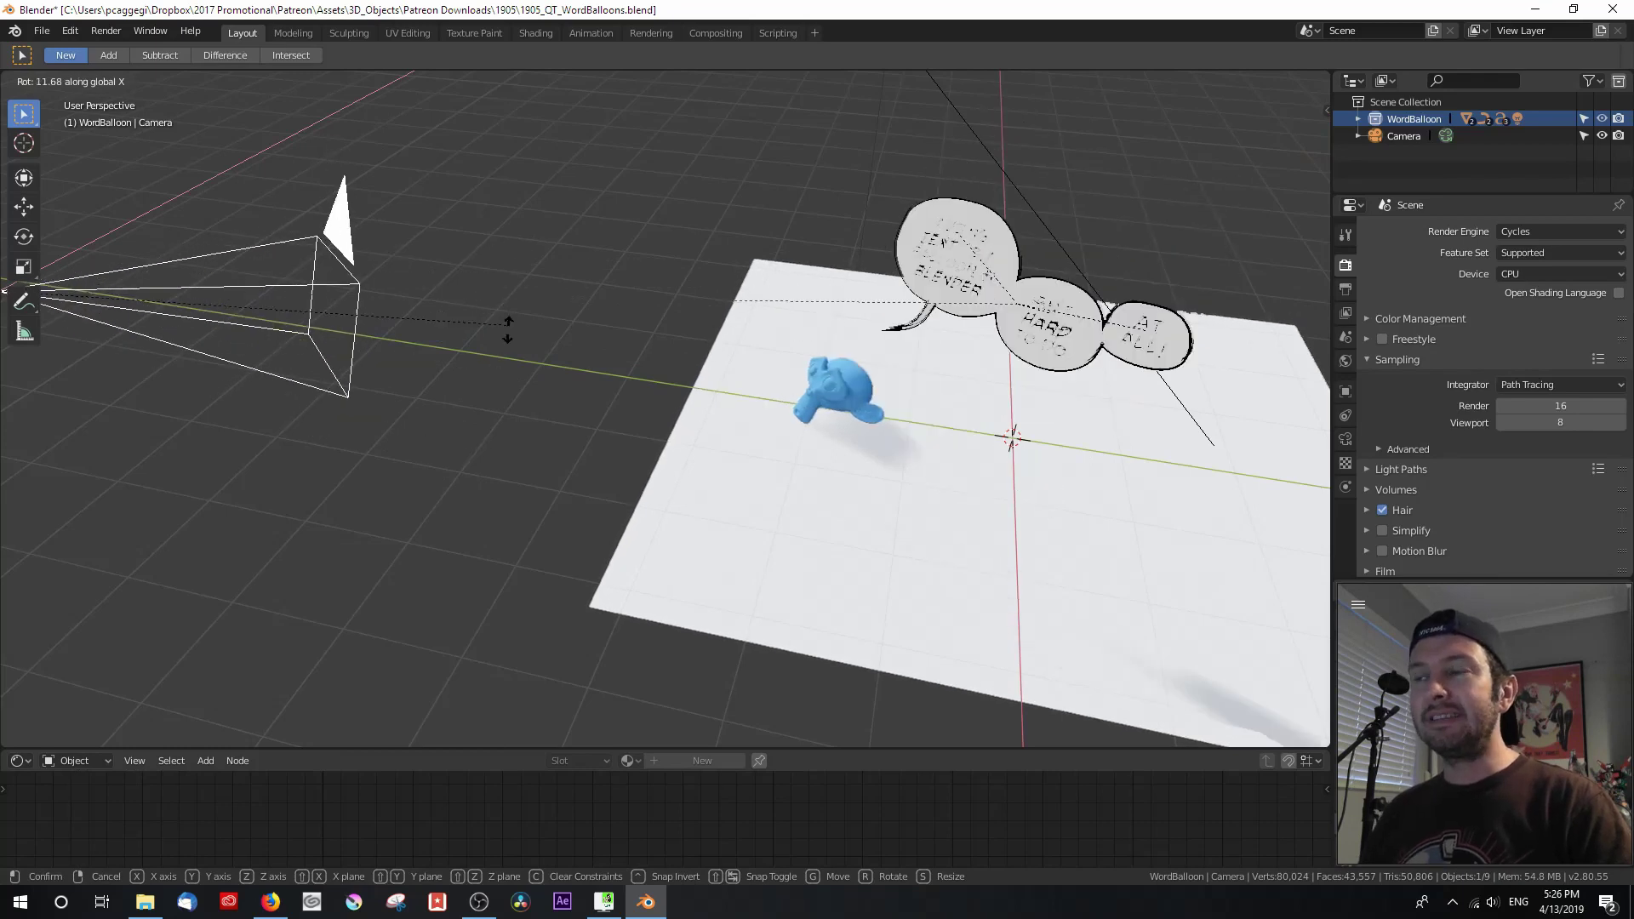
left_click(514, 353)
key("KP_0")
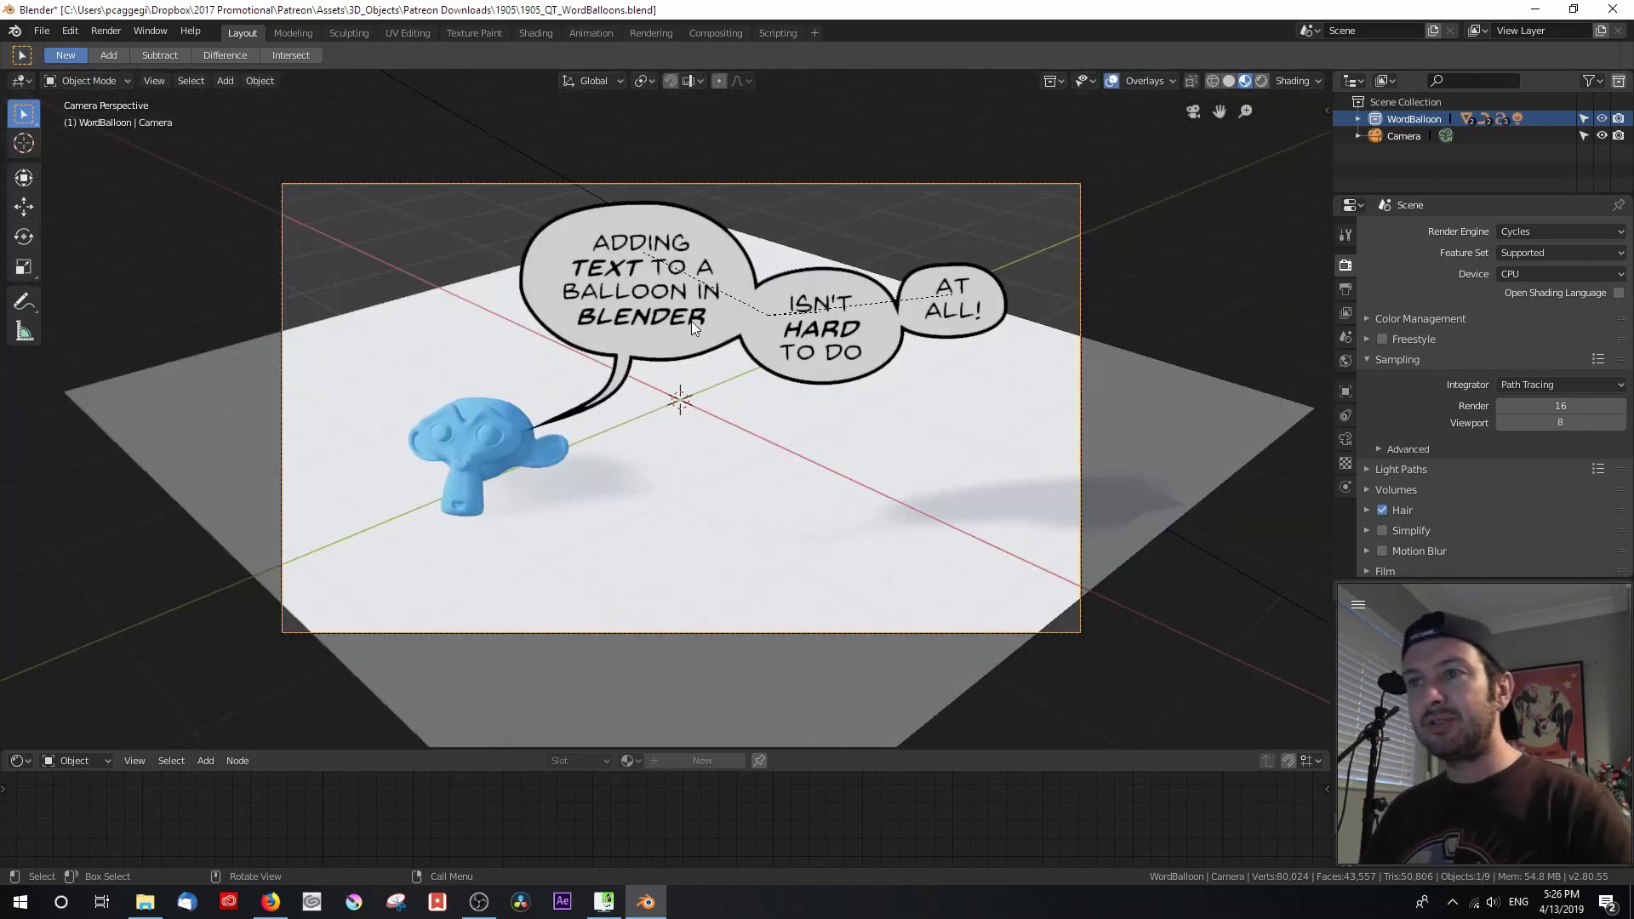
Move the speech balloon near the monkey using the top and right side views.
left_click(717, 324)
middle_click_drag(734, 313, 736, 331)
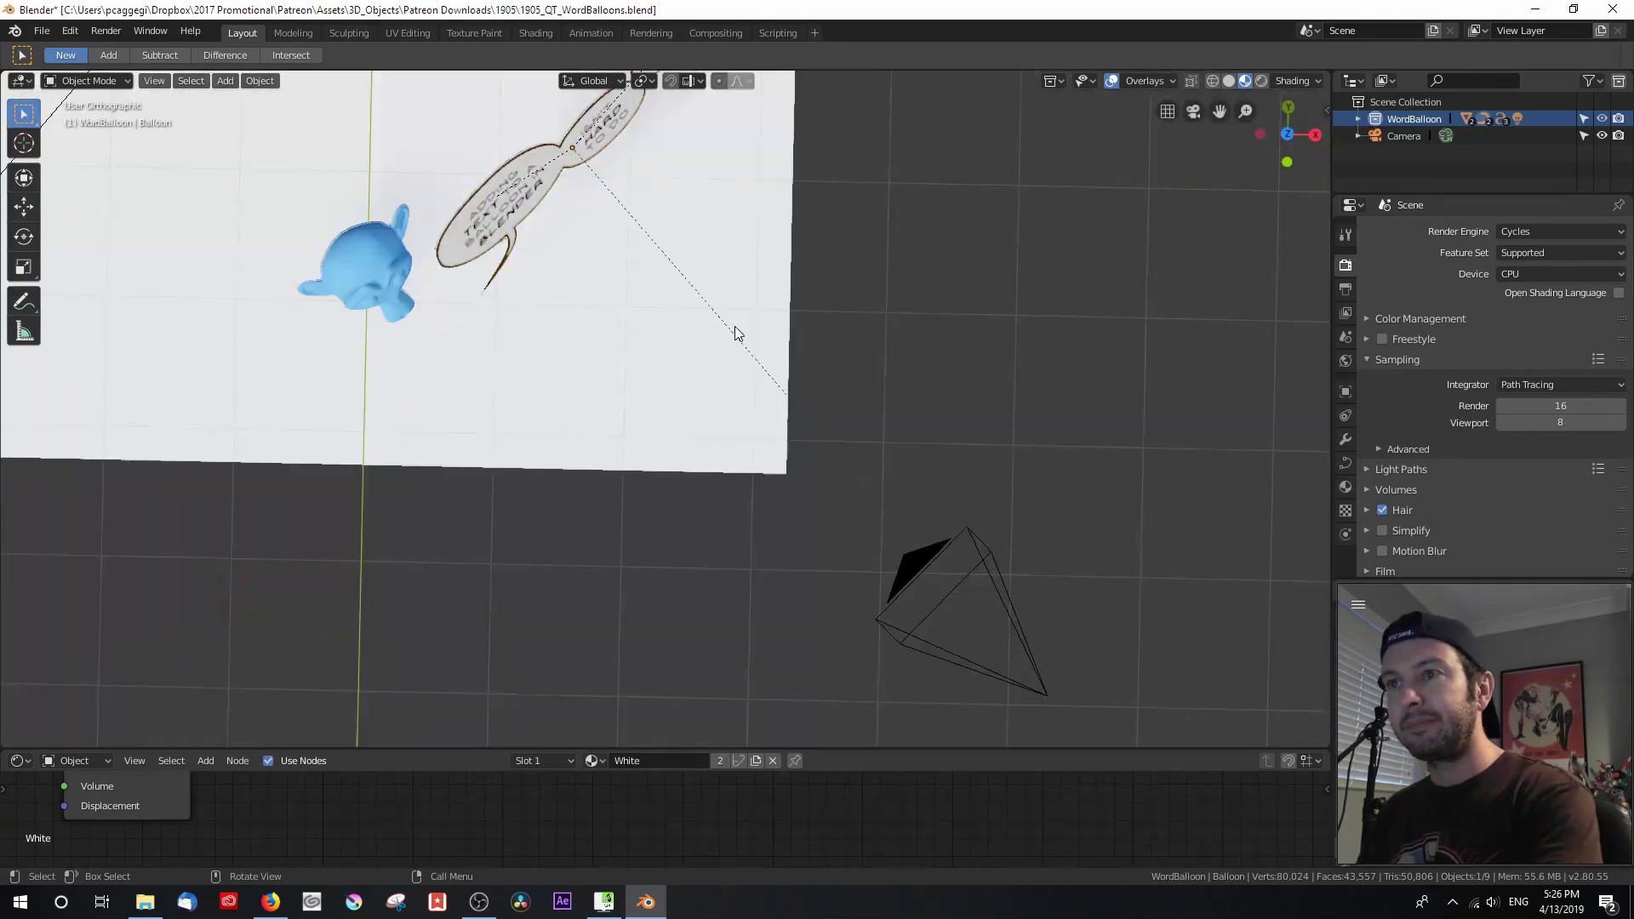
key("KP_7")
key("g")
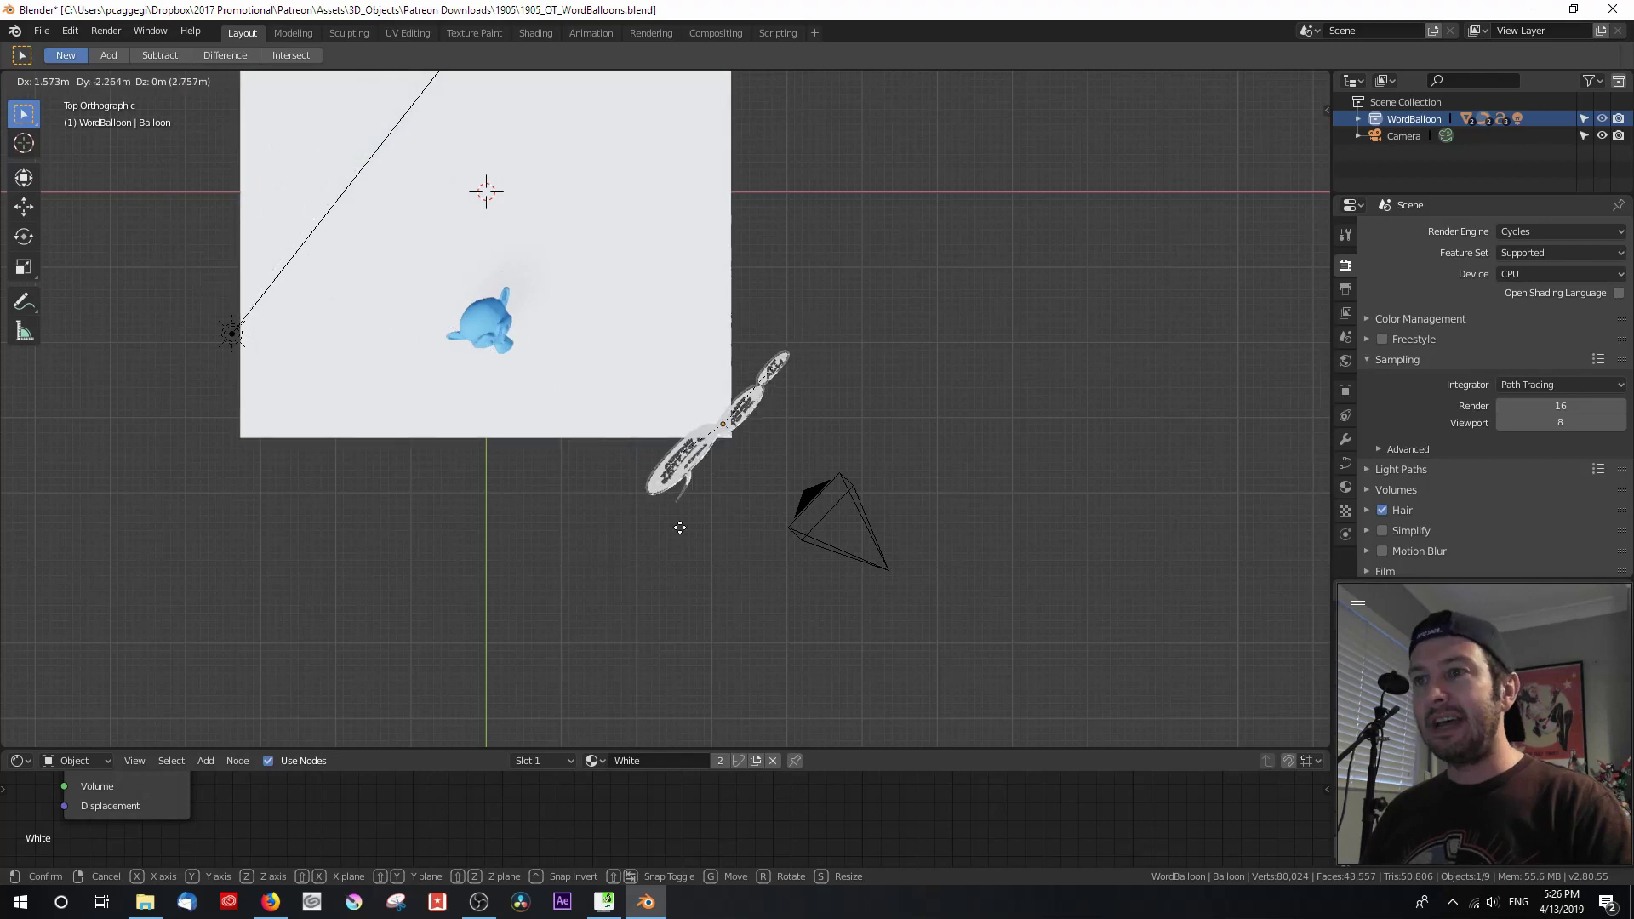
left_click(660, 361)
key("KP_3")
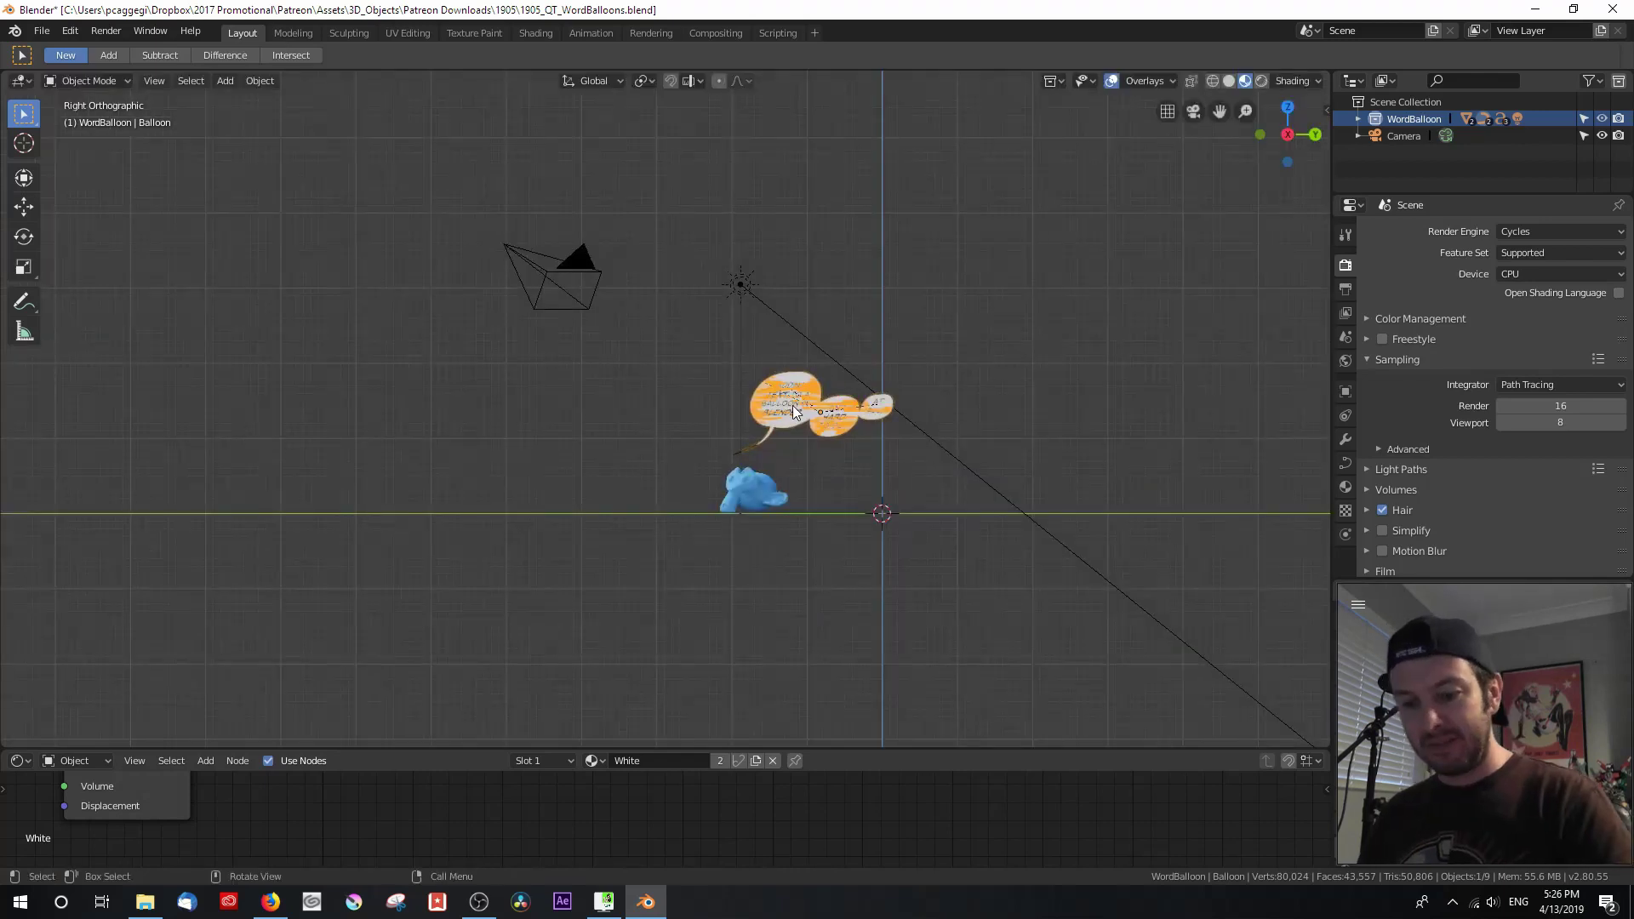
key("g")
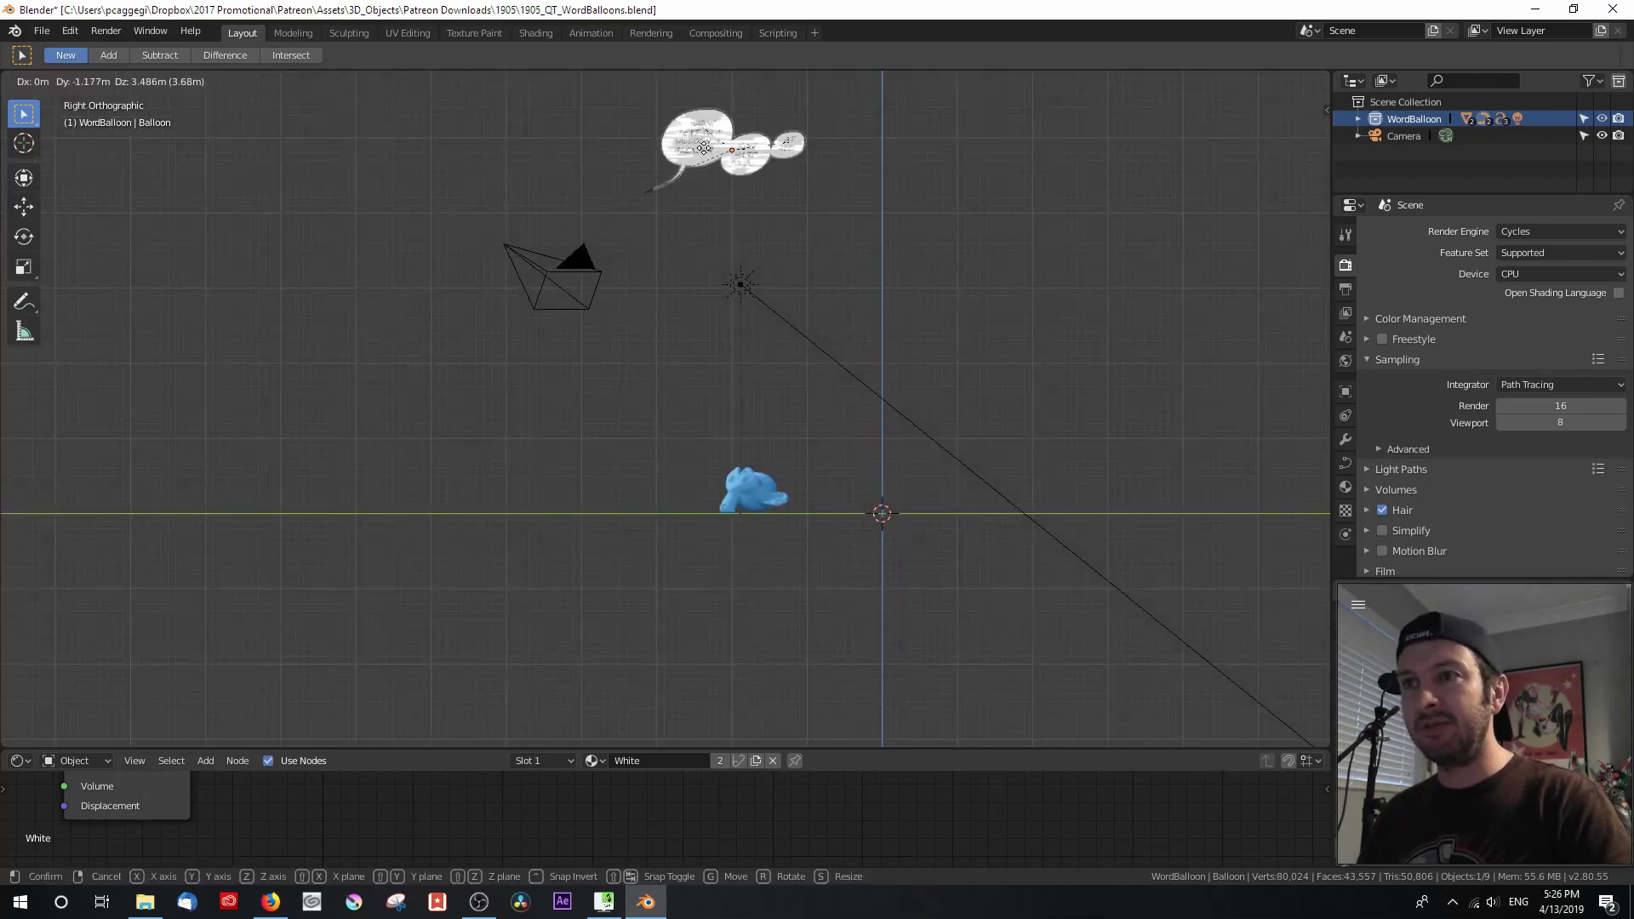
left_click(740, 364)
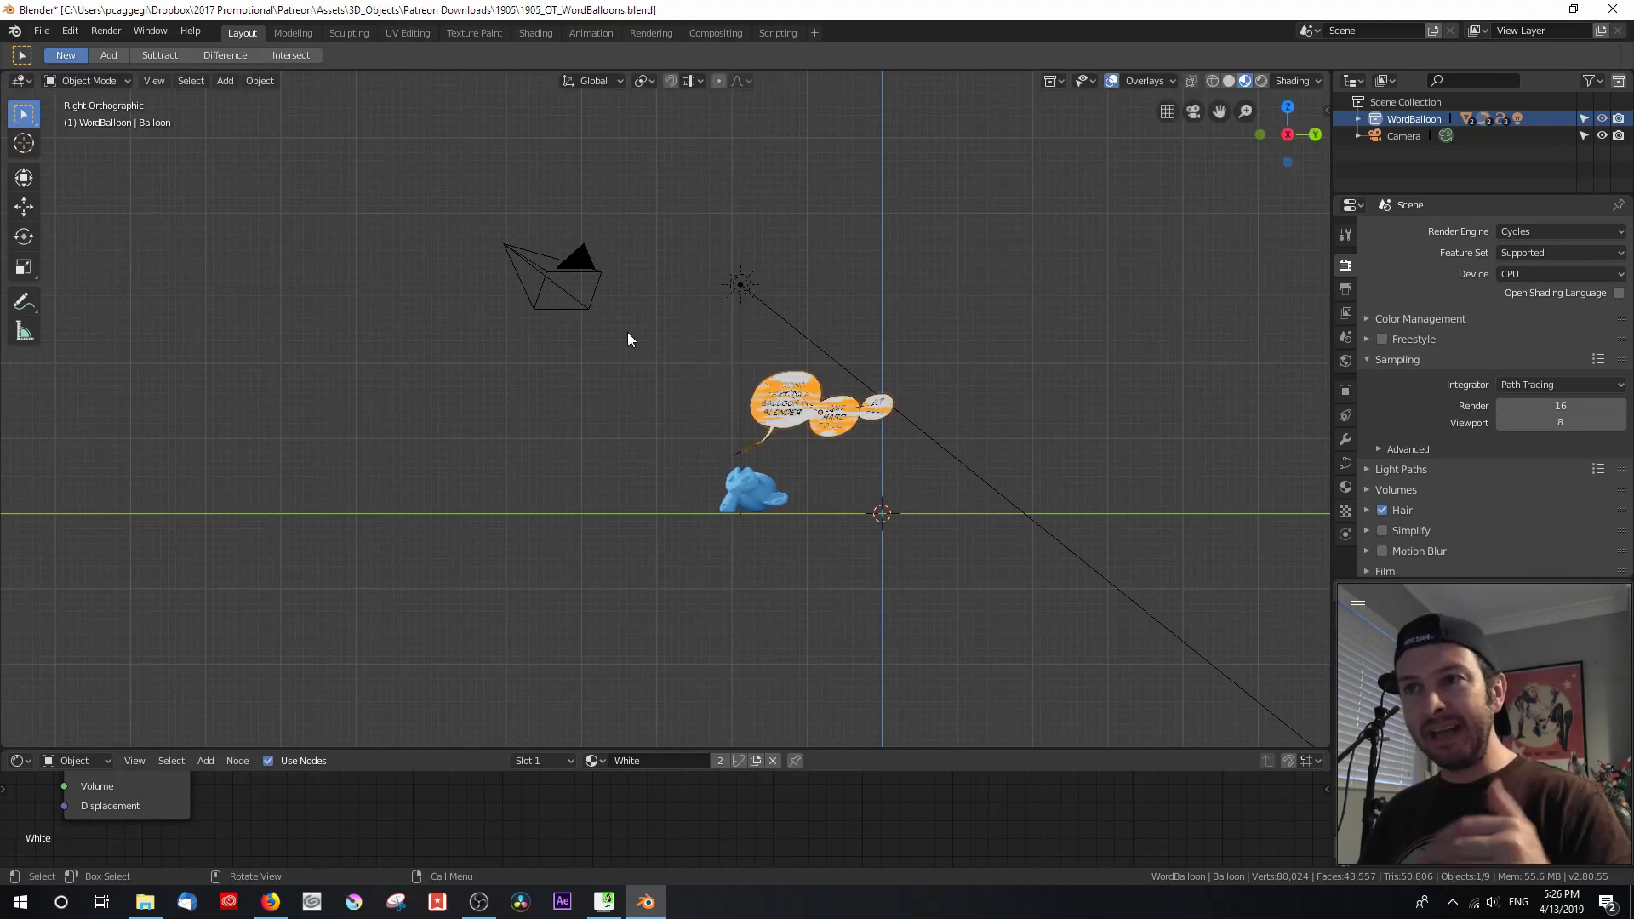
Rotate the camera again on its local X axis and check the balloons through it.
left_click(573, 304)
key("r")
key("x")
key("x")
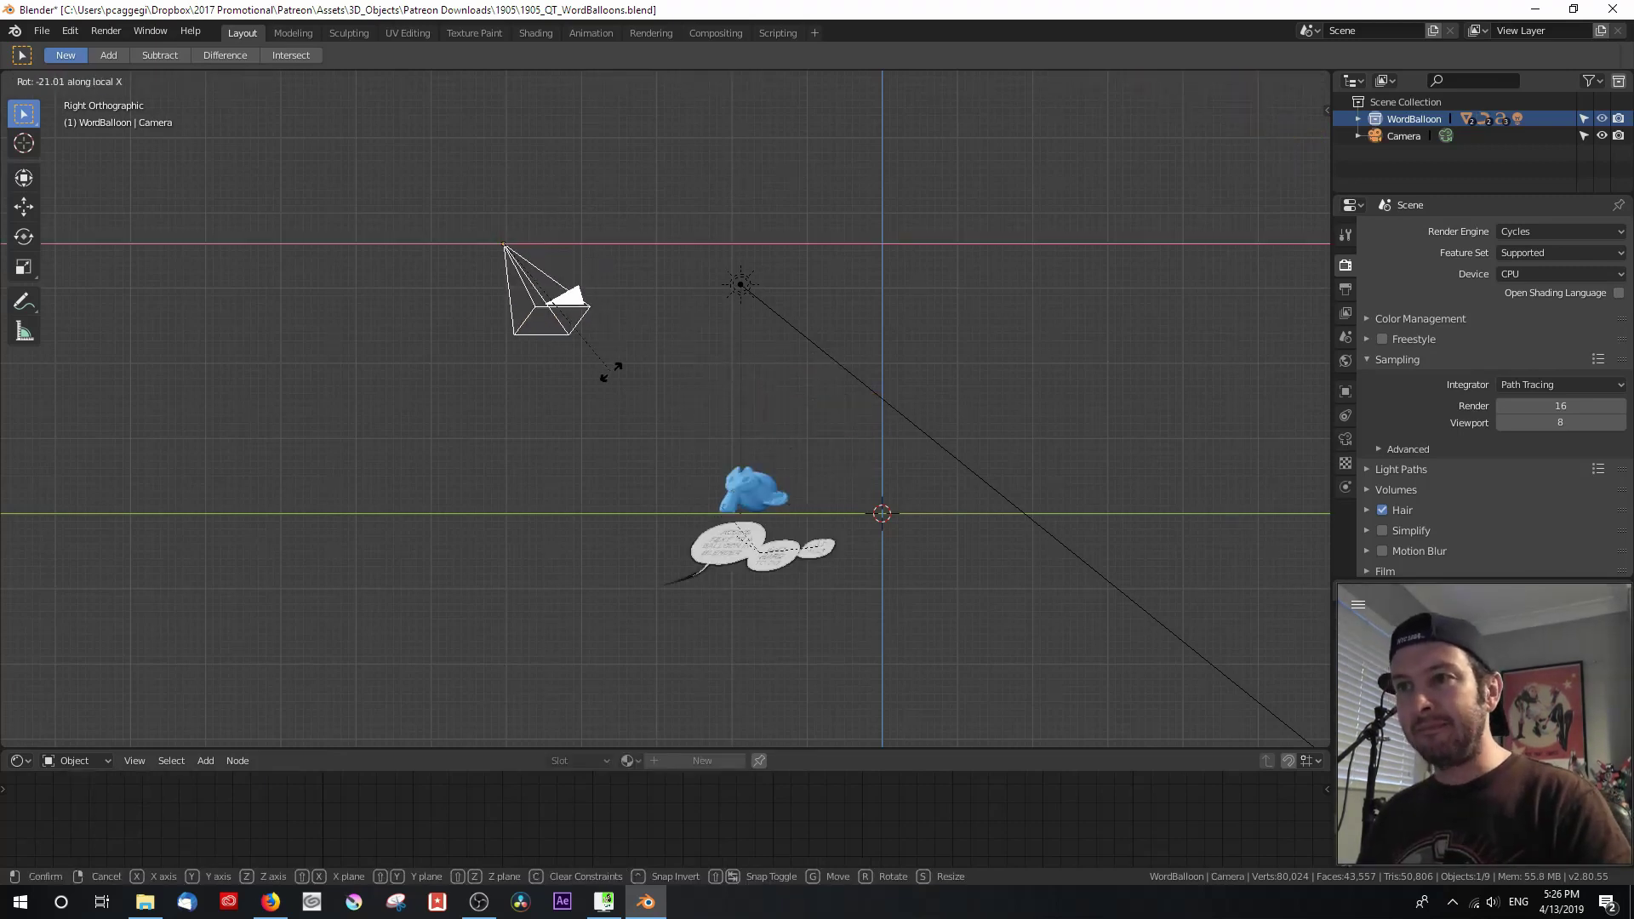
left_click(630, 305)
key("KP_0")
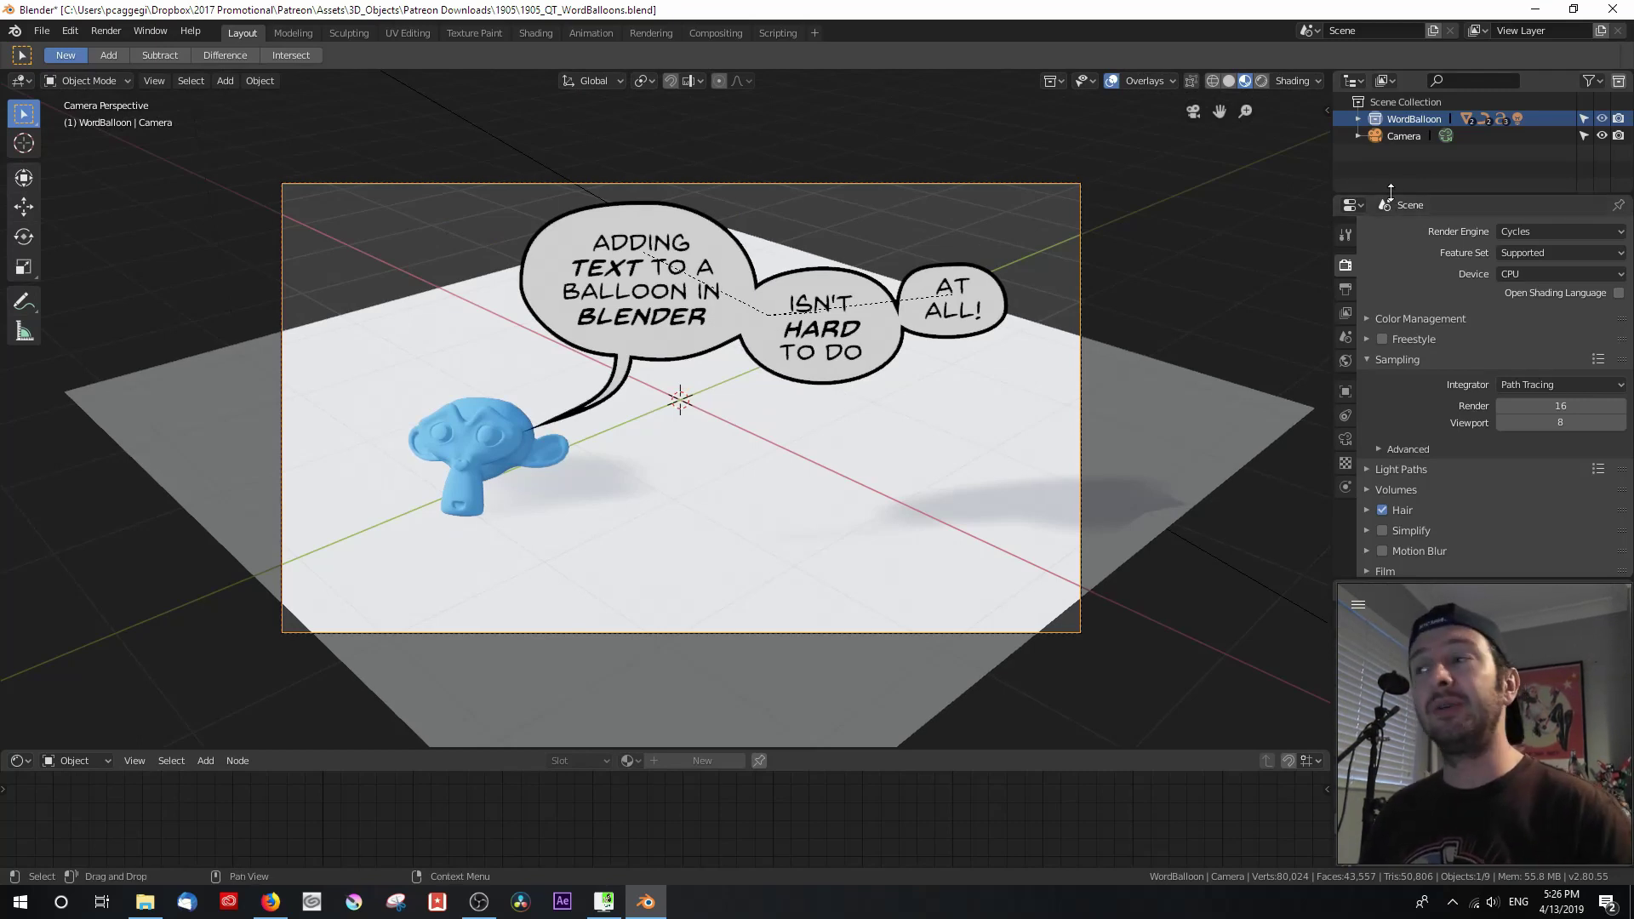
Hide WordBalloon in the Outliner and add a Scene Collection child renamed WordBalloon2.
left_click(1584, 119)
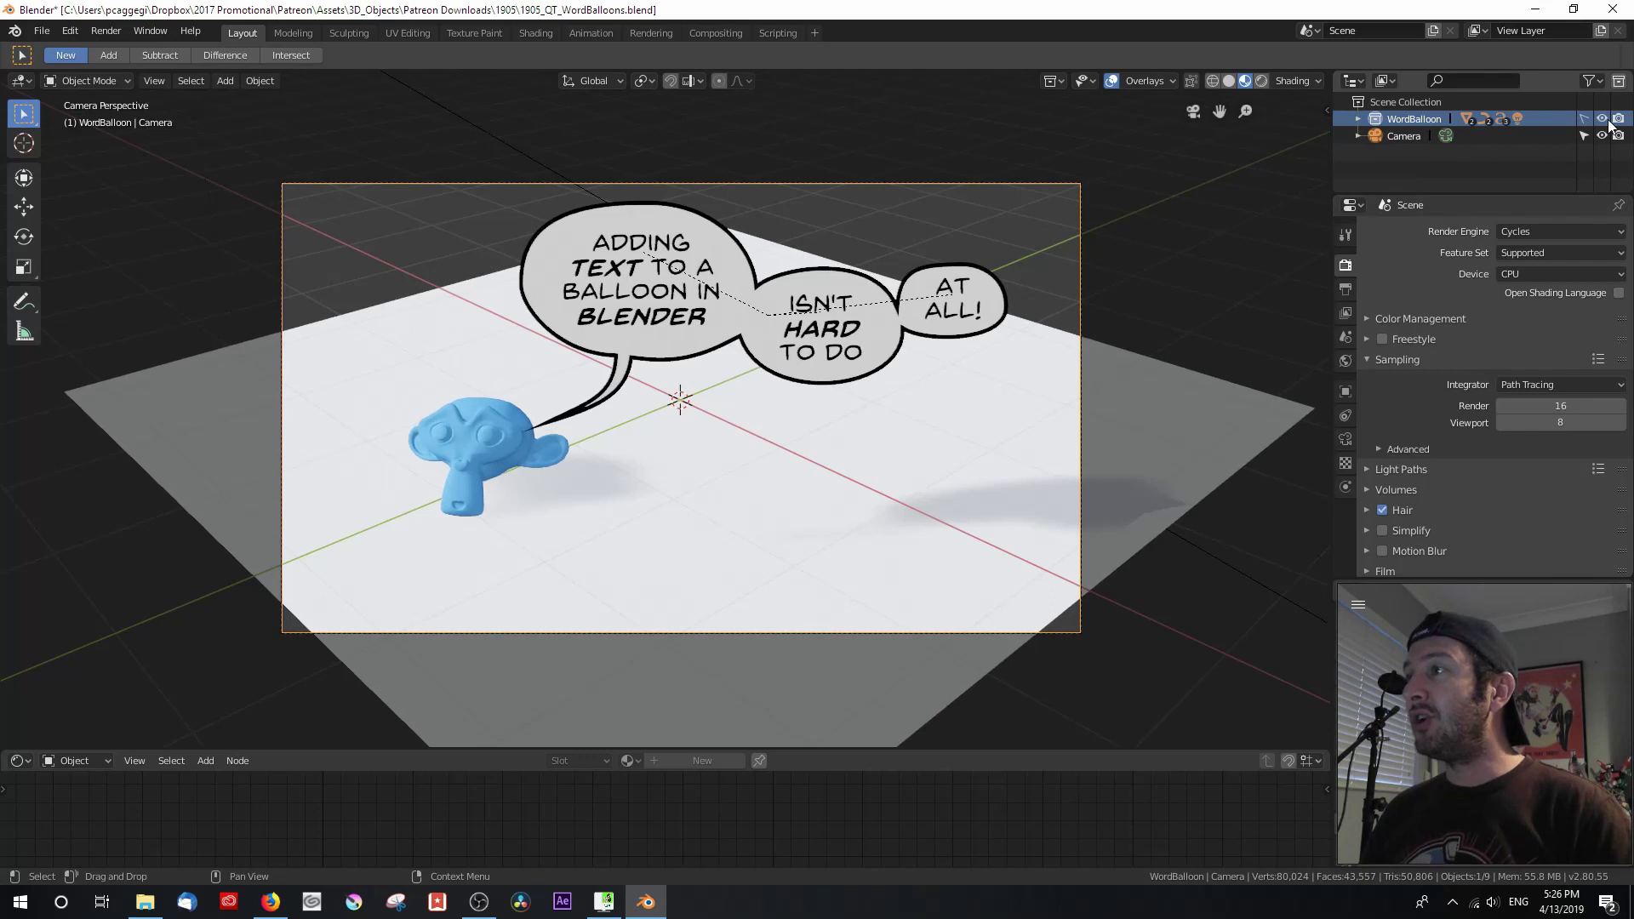
left_click(1604, 119)
left_click(1397, 100)
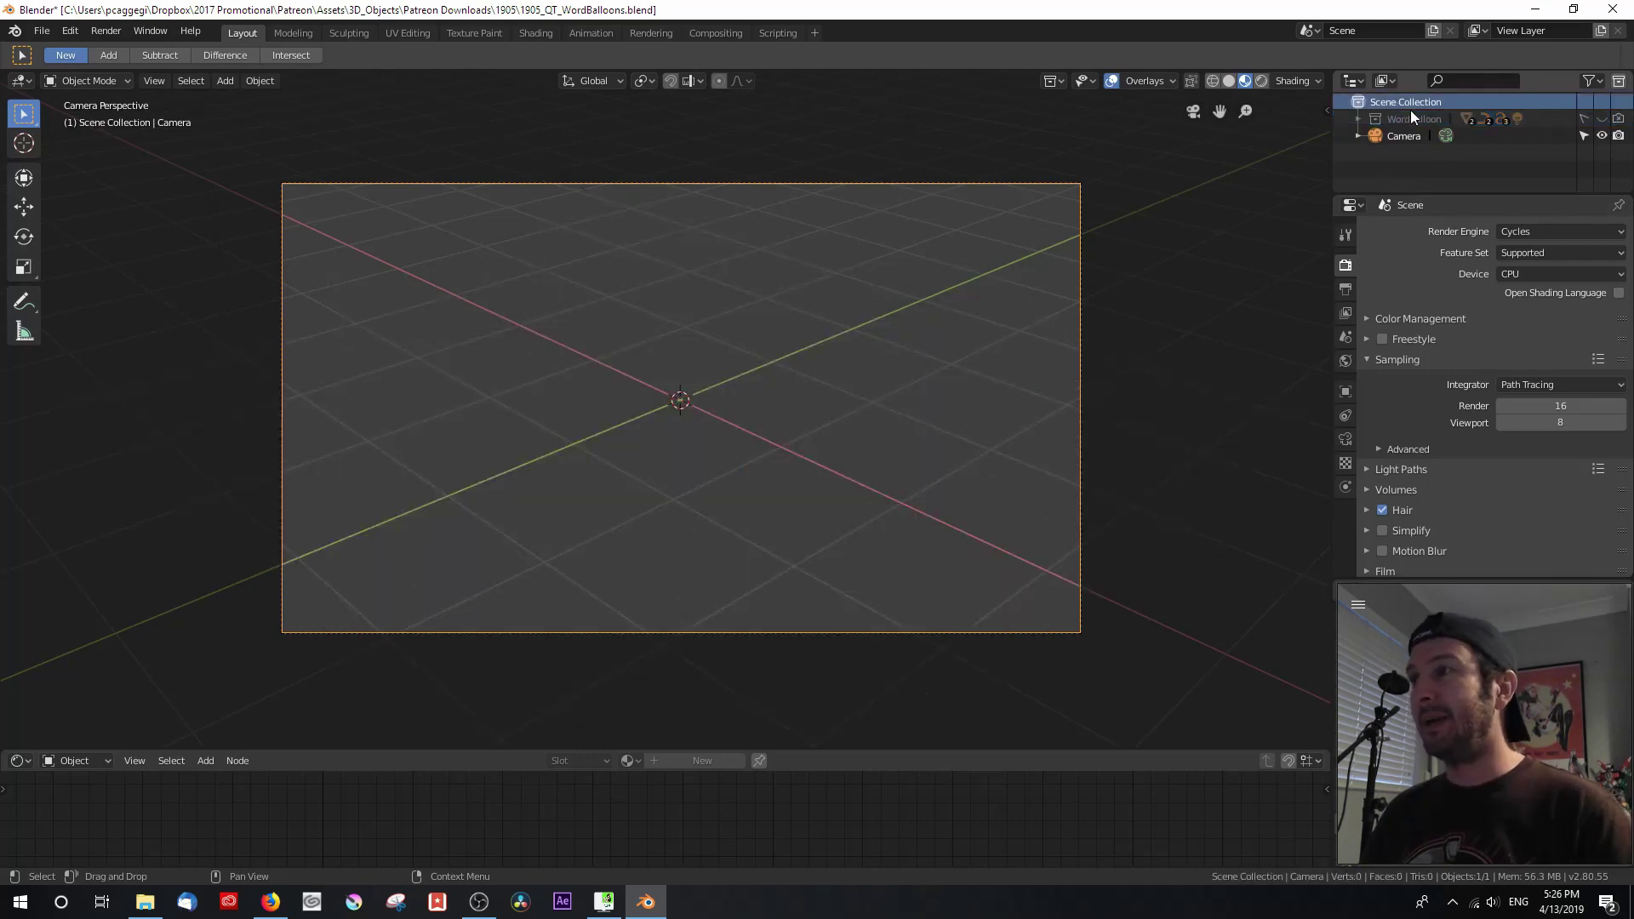
right_click(1404, 100)
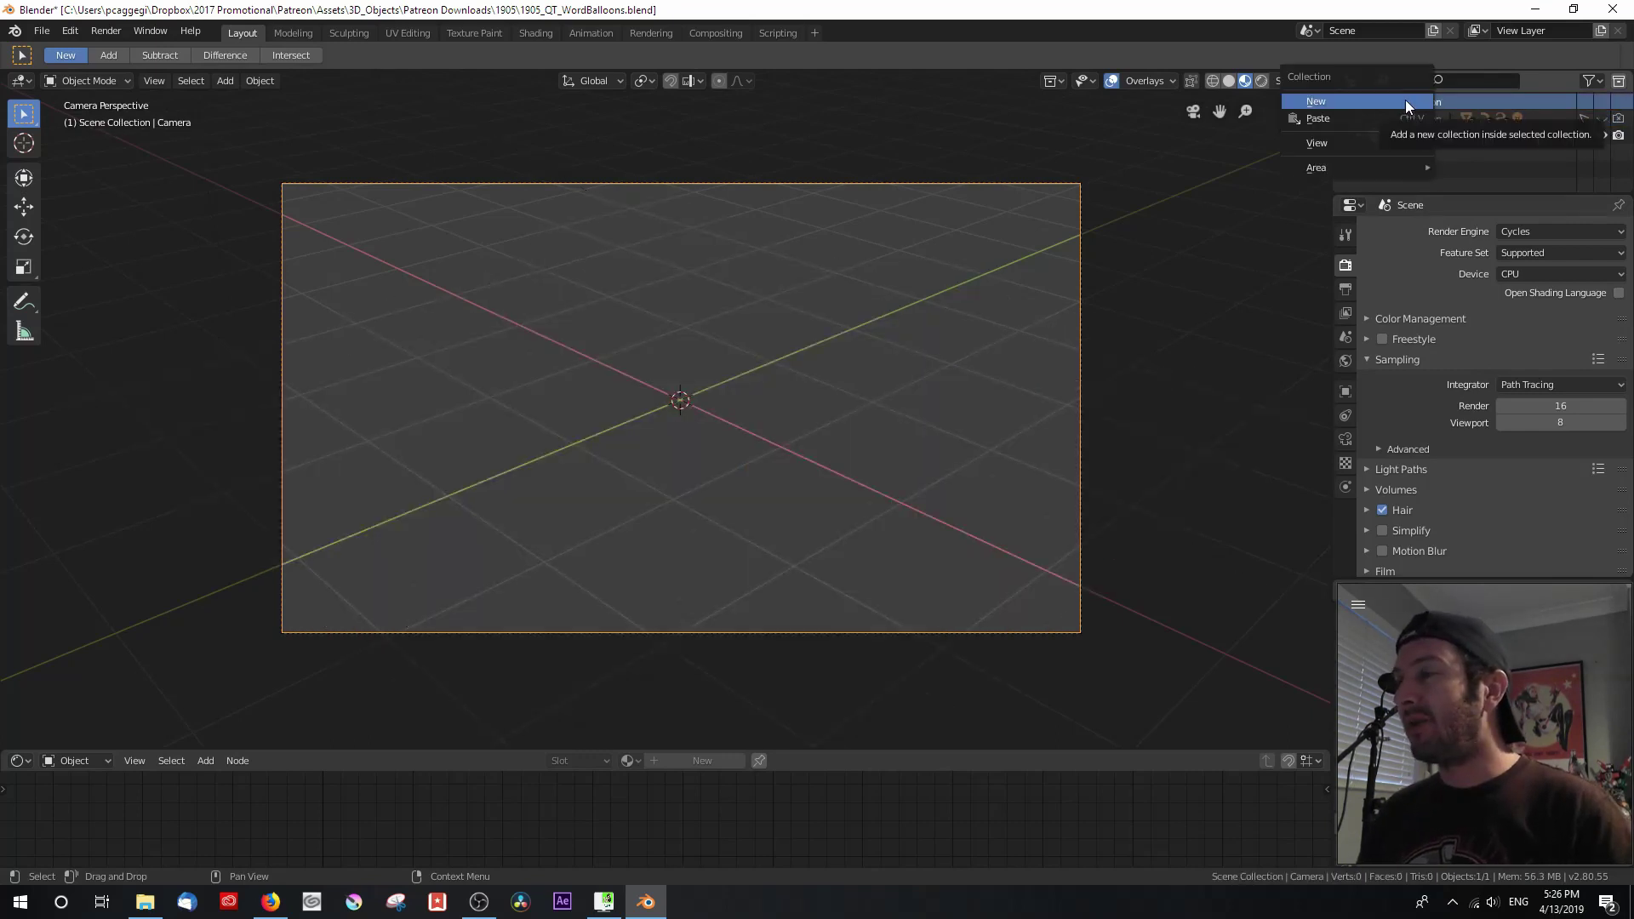
left_click(1406, 101)
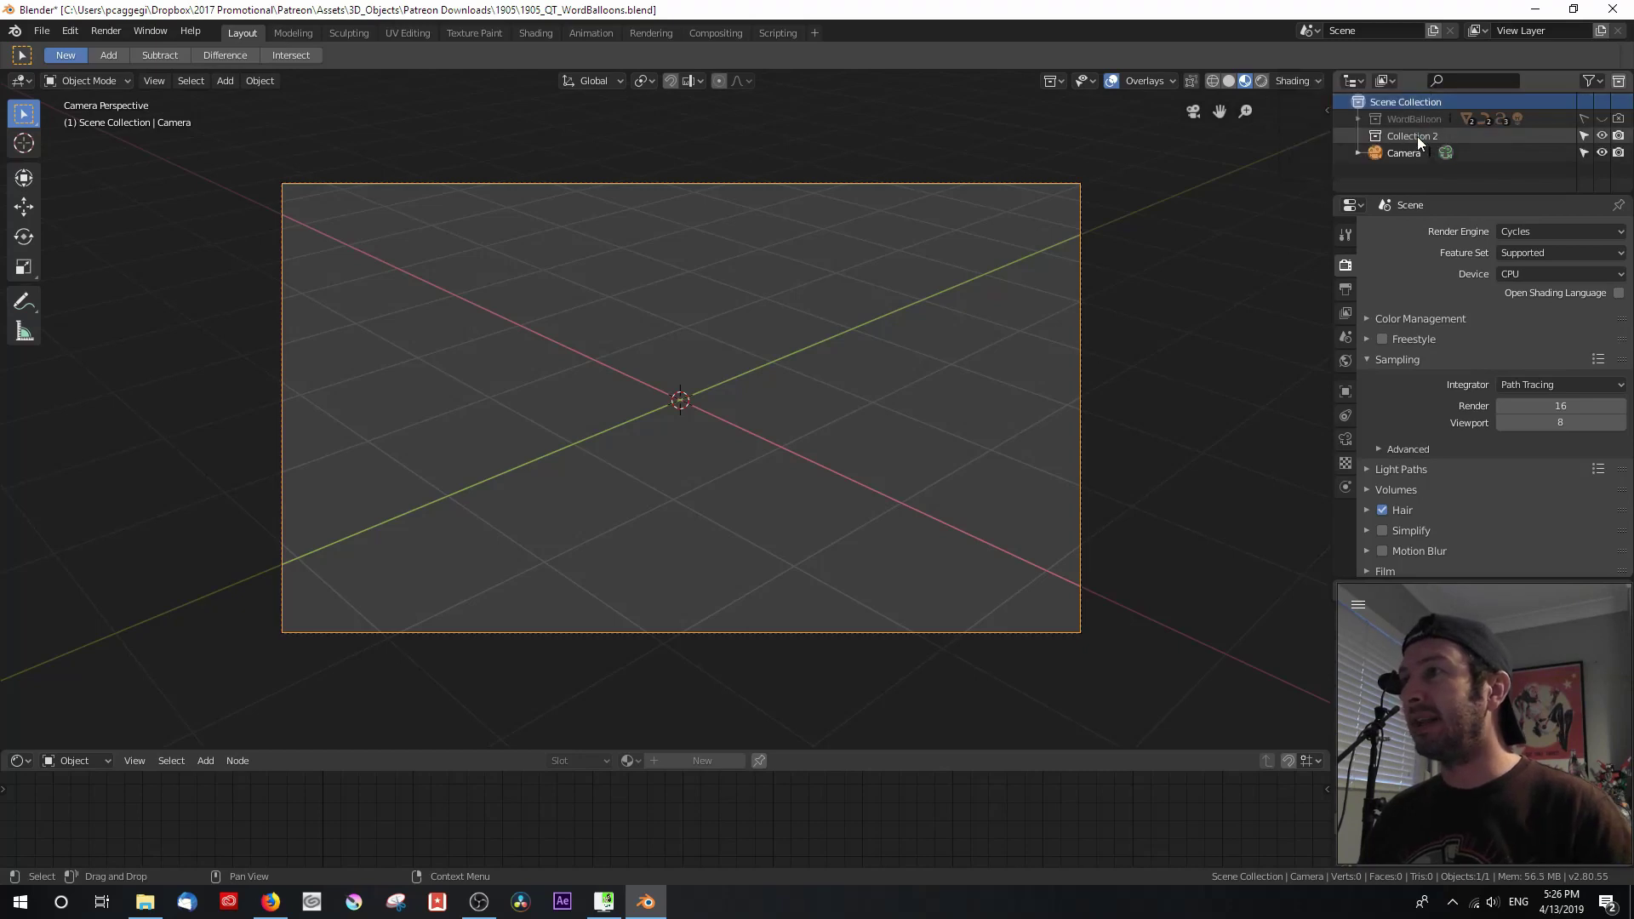
double_click(1416, 136)
type("Word")
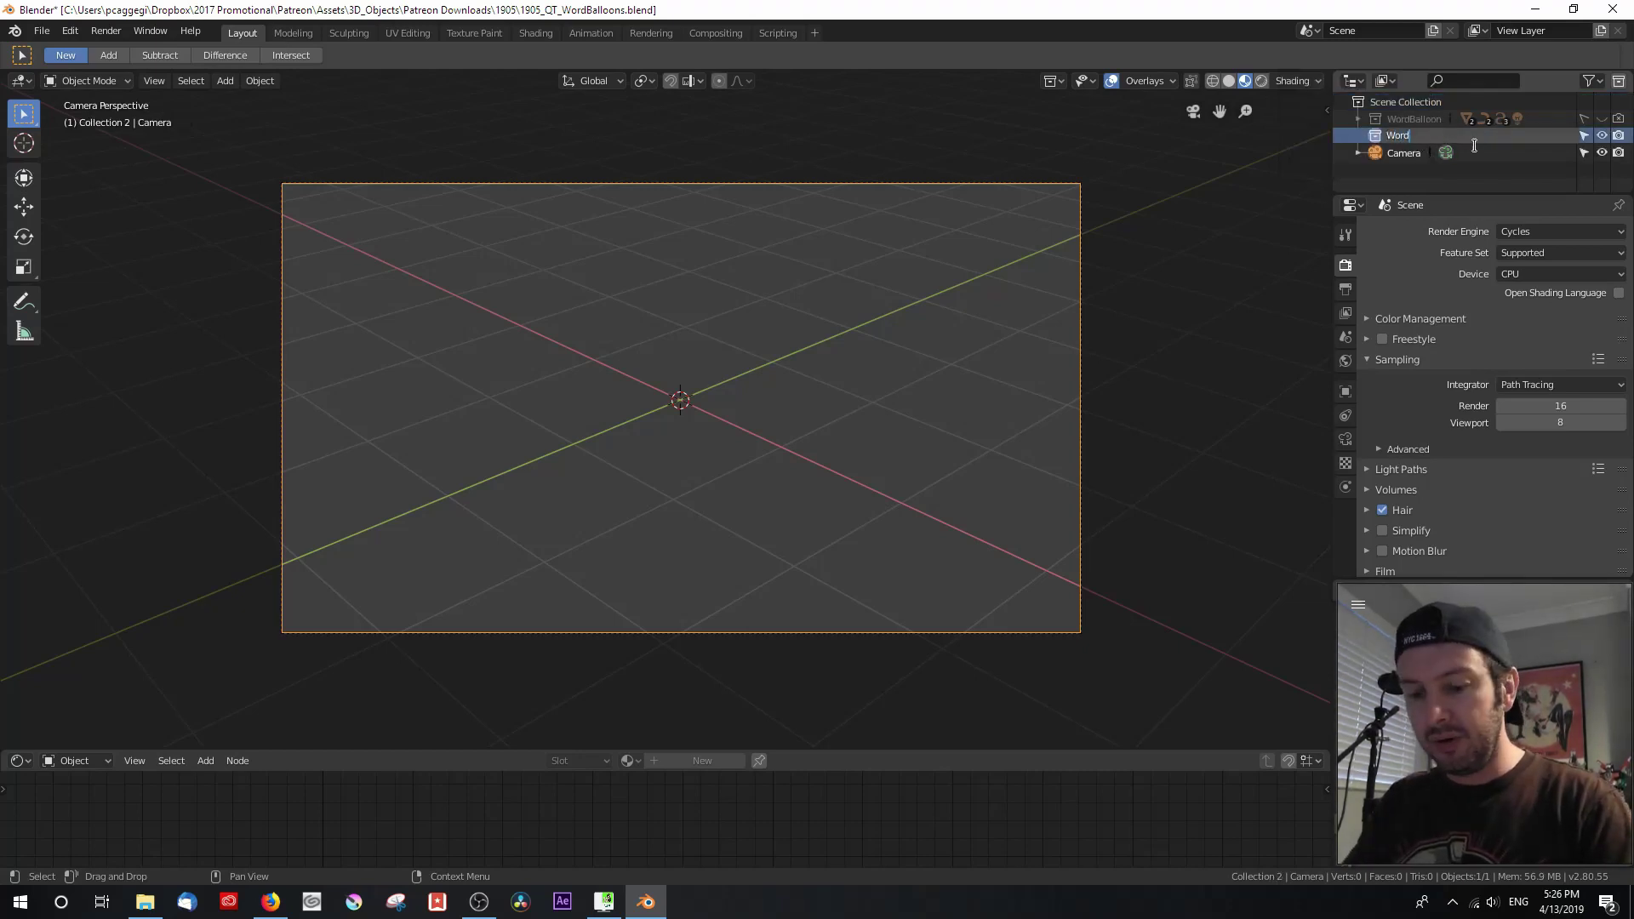
type("Balloon2")
key("Return")
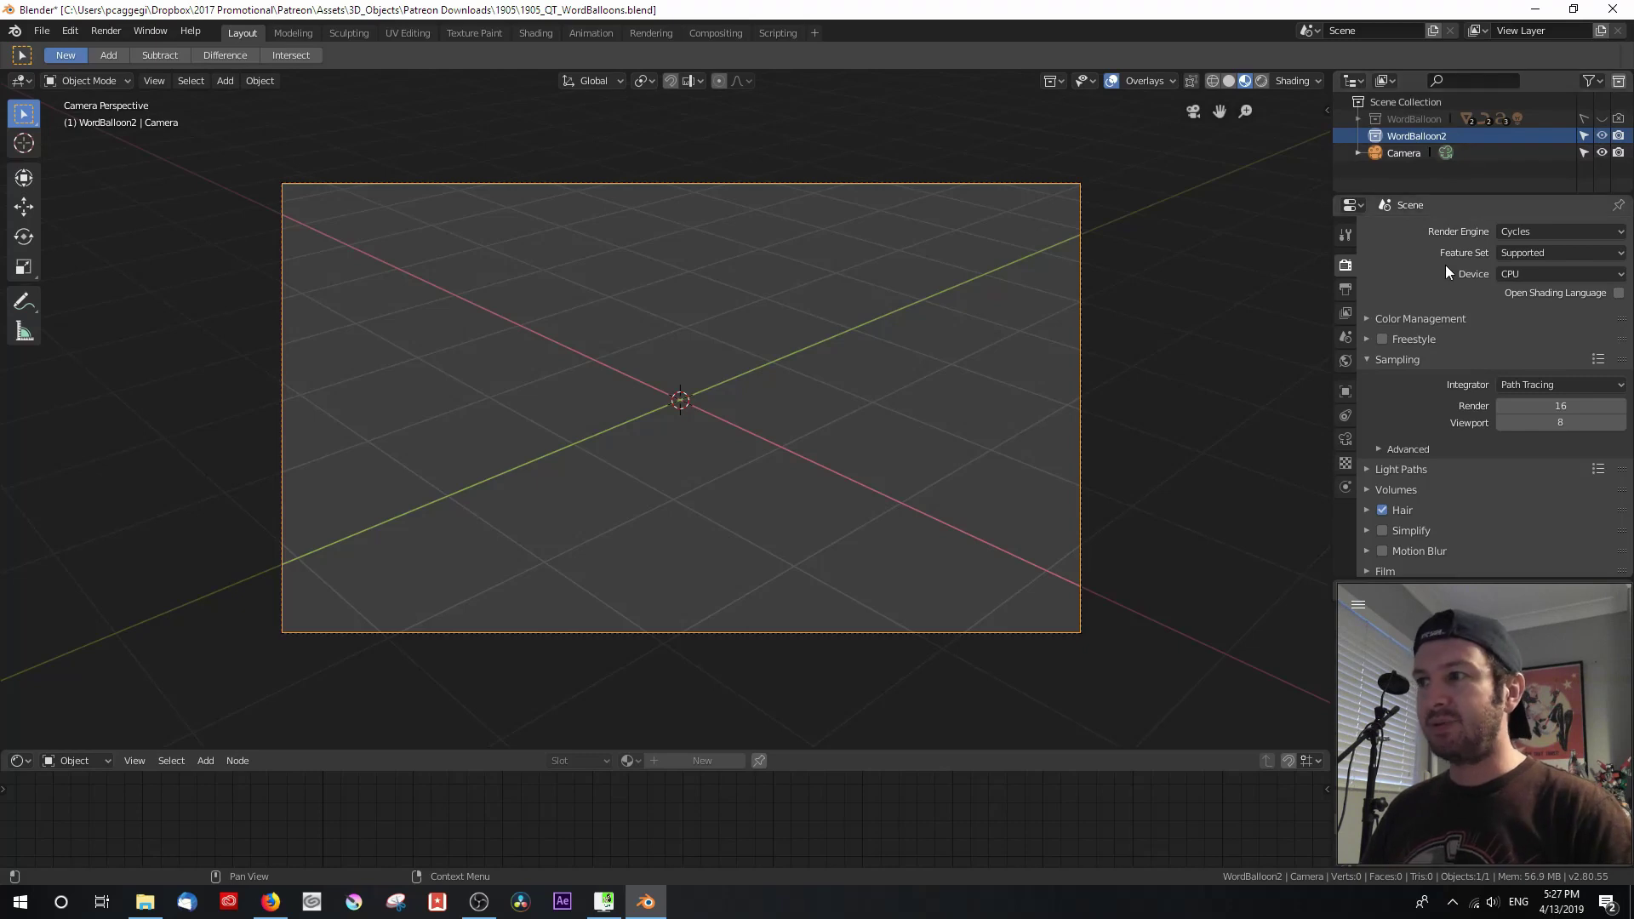
In top view centred on the origin, add a 1 m Bezier circle and check it in solid and material preview shading.
key("KP_7")
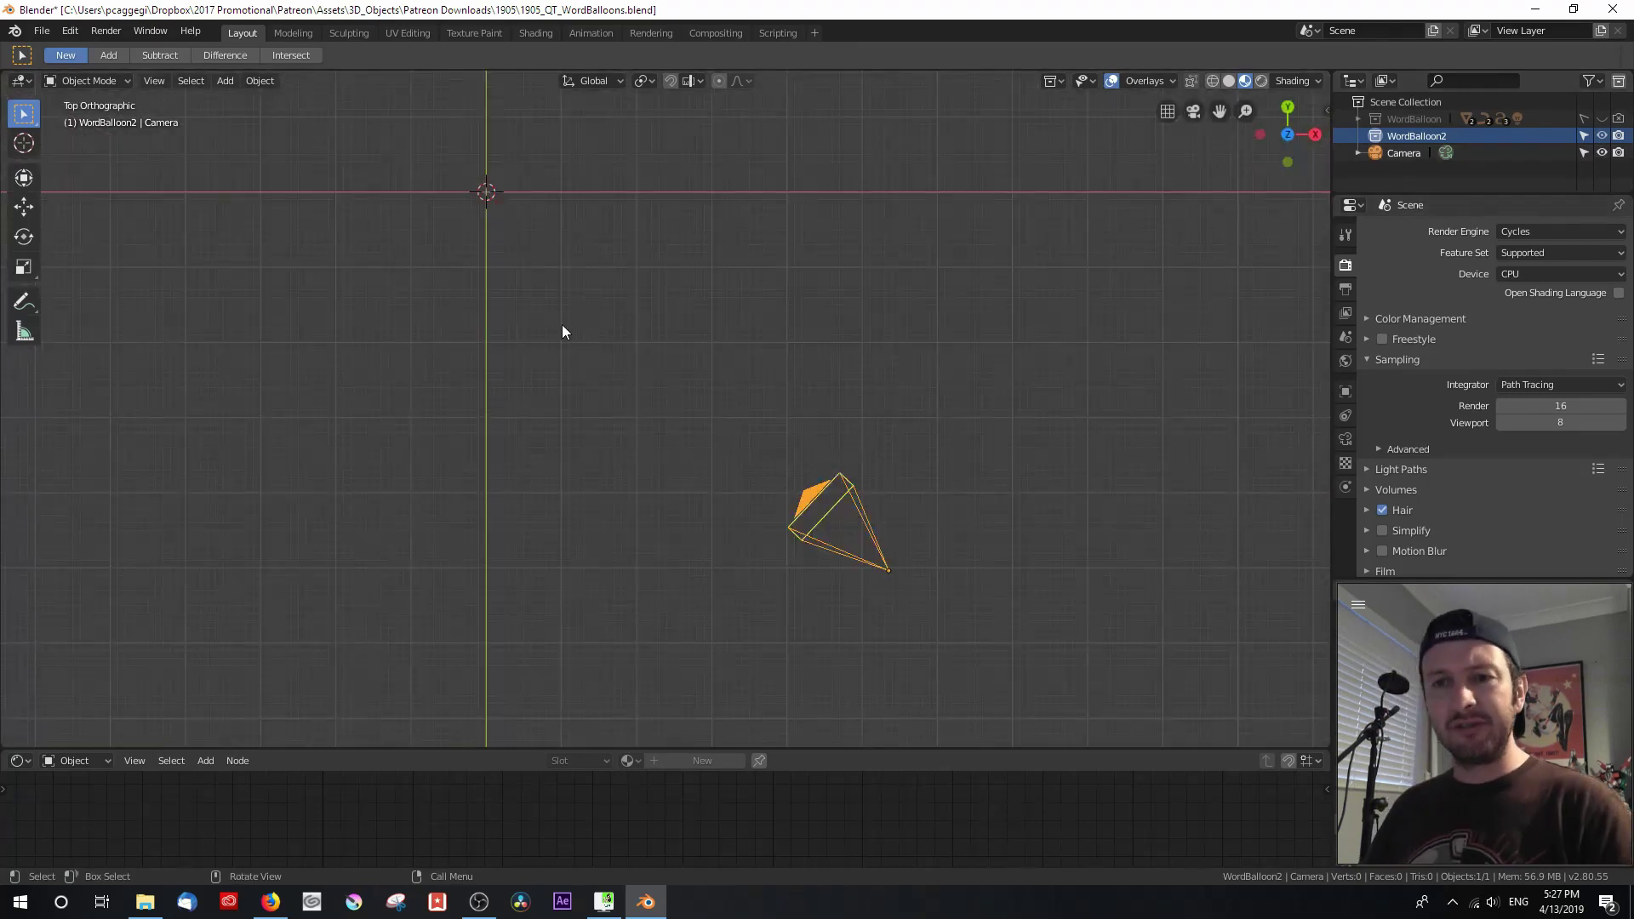
middle_click_drag(562, 332, 714, 477, "shift")
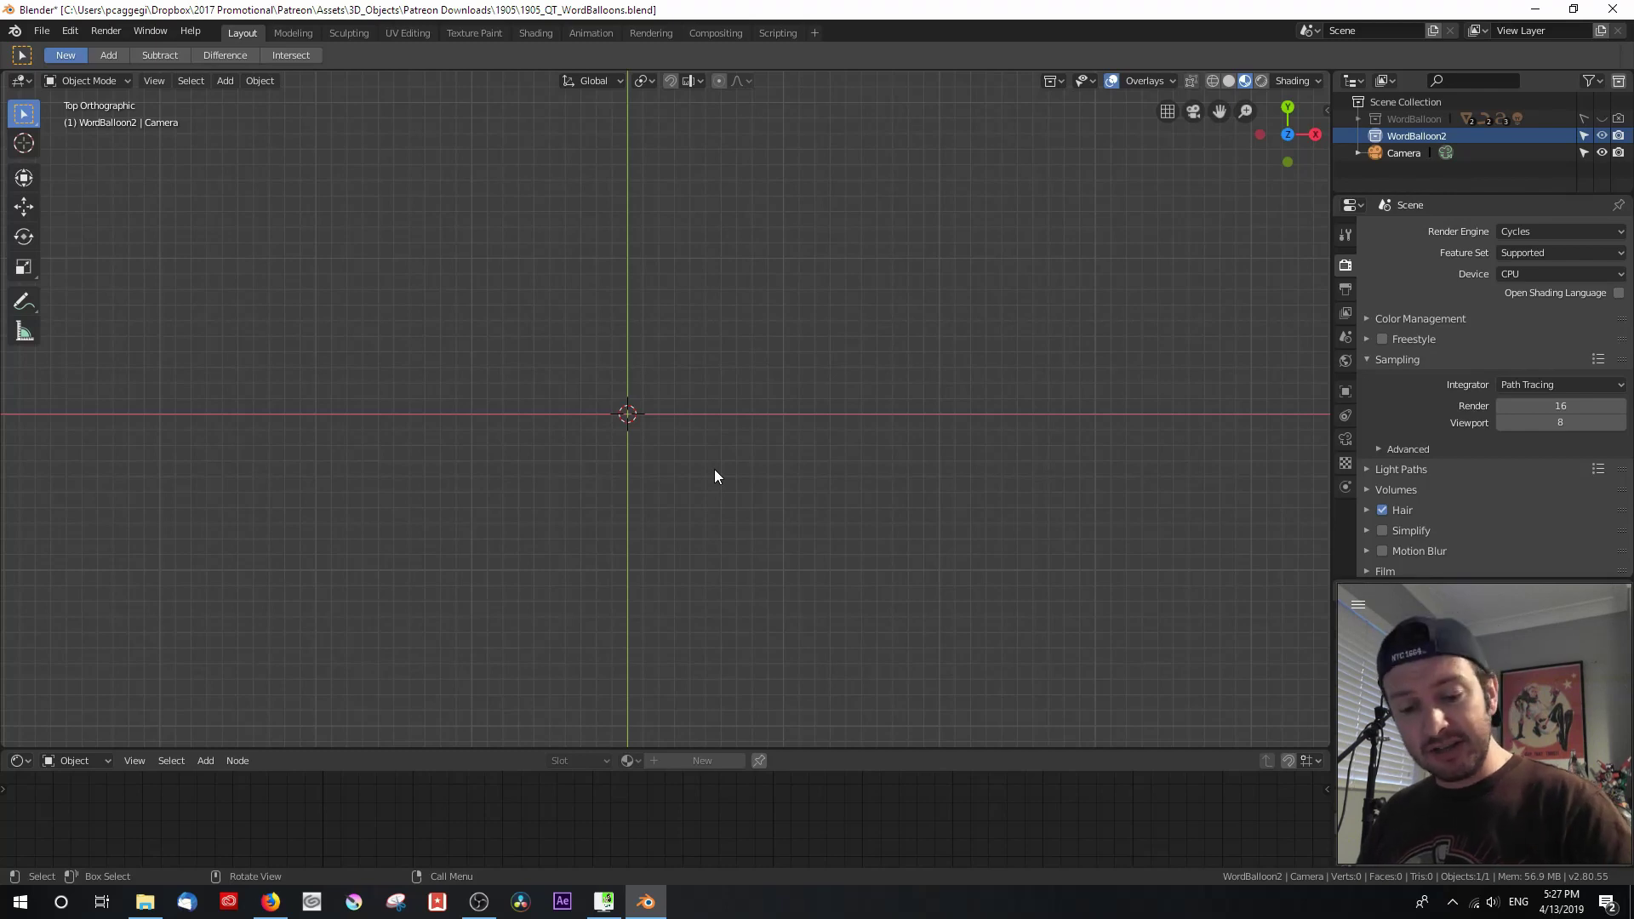
key("shift+a")
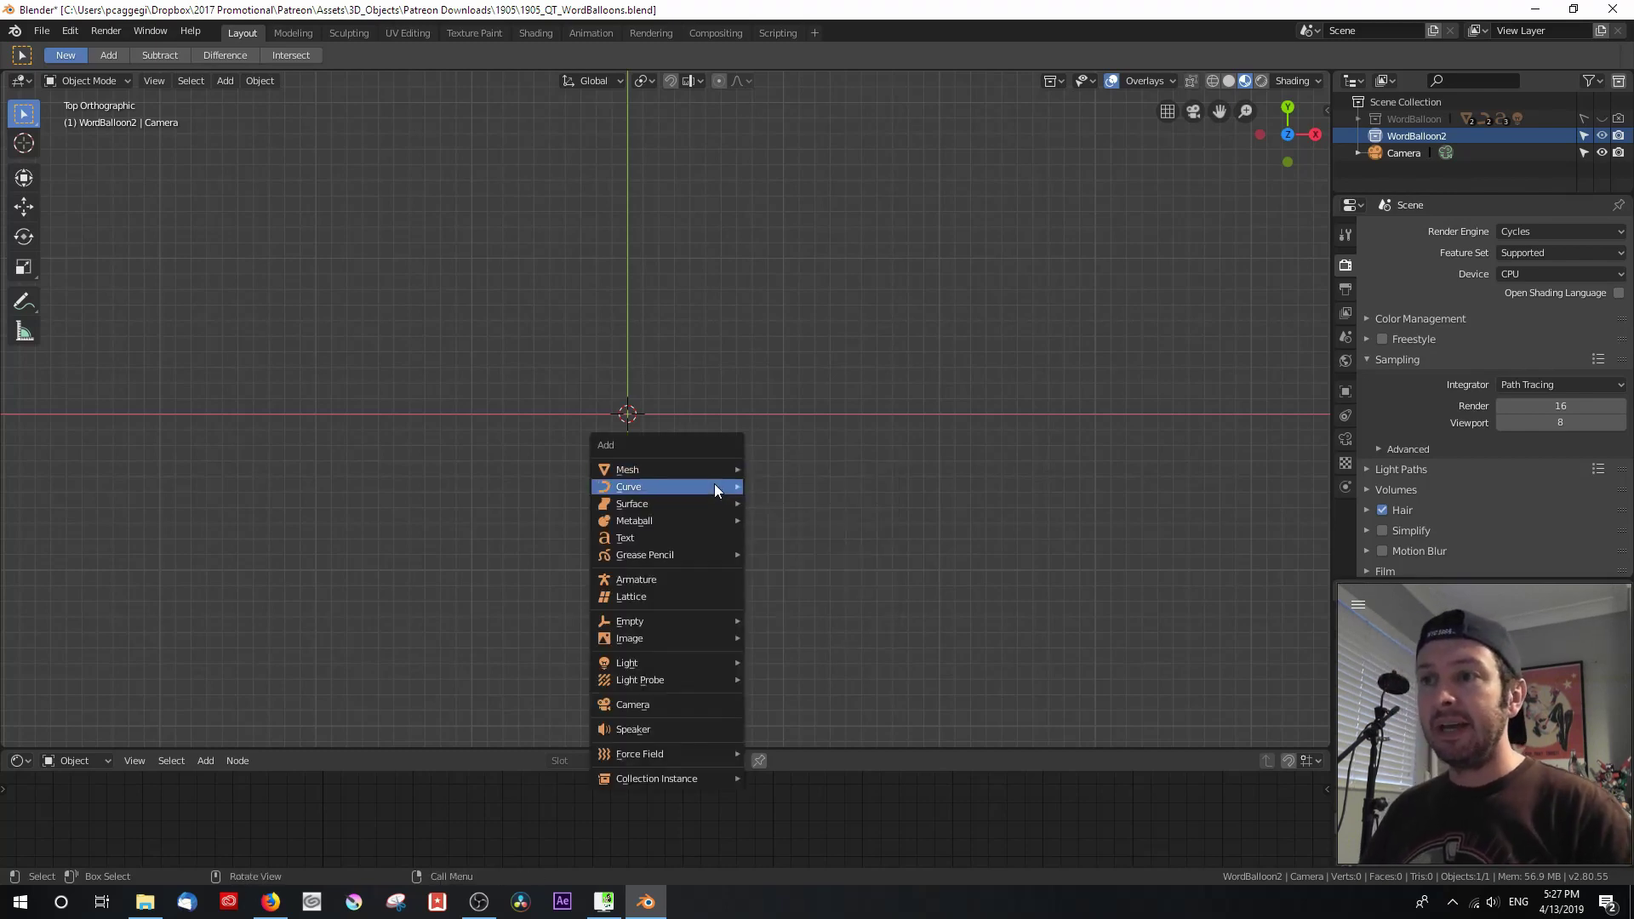
mouse_move(713, 485)
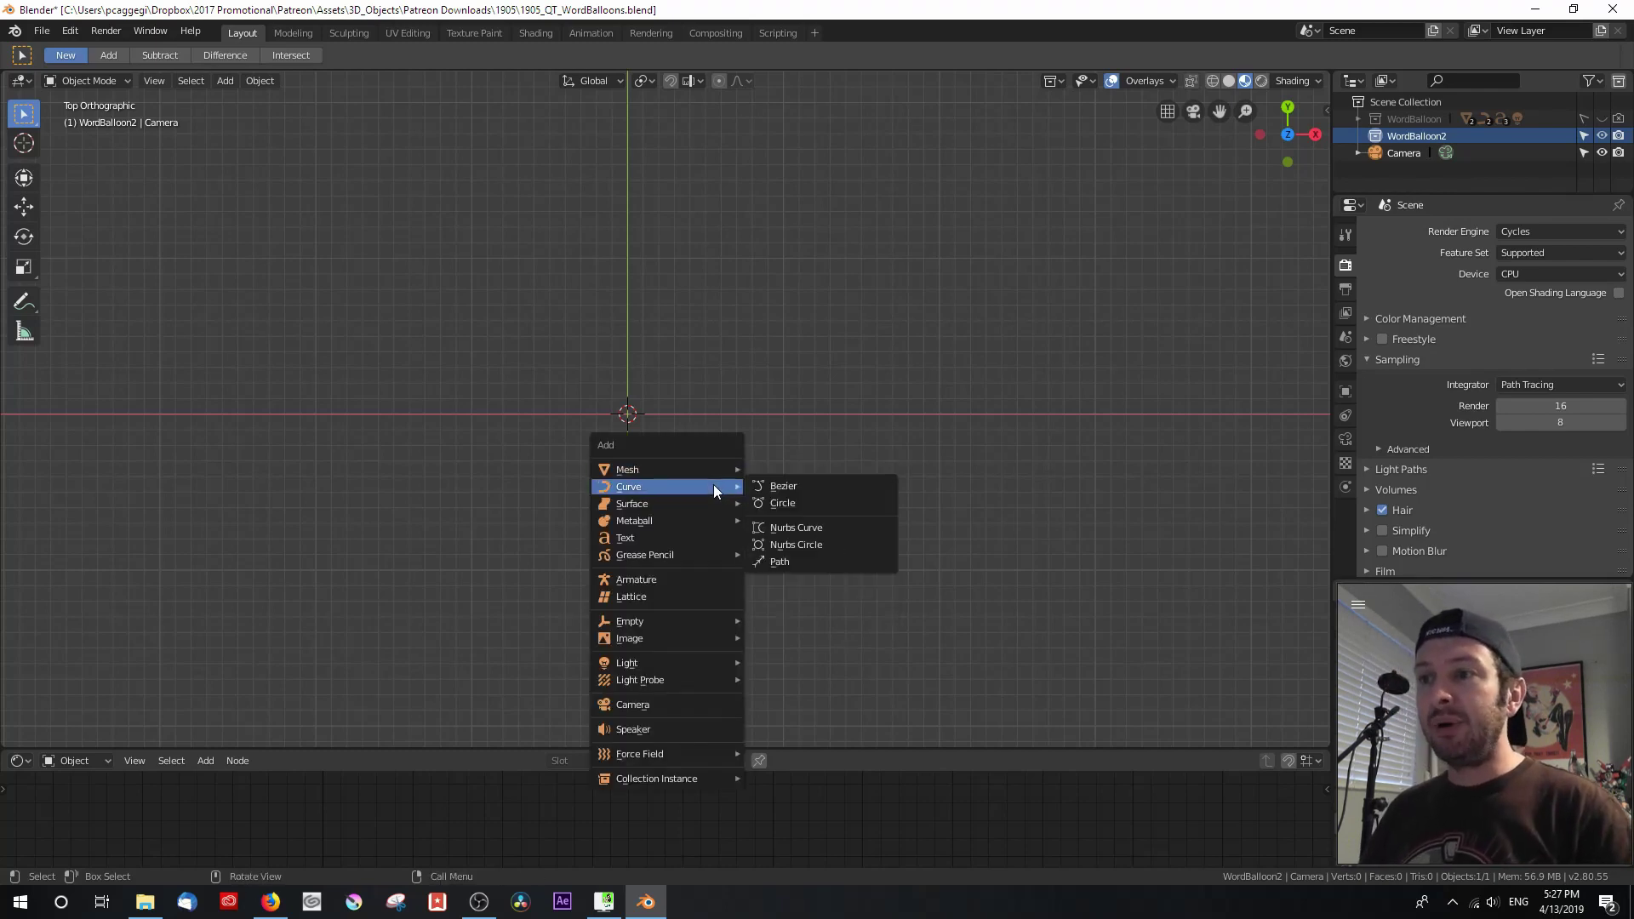
left_click(766, 503)
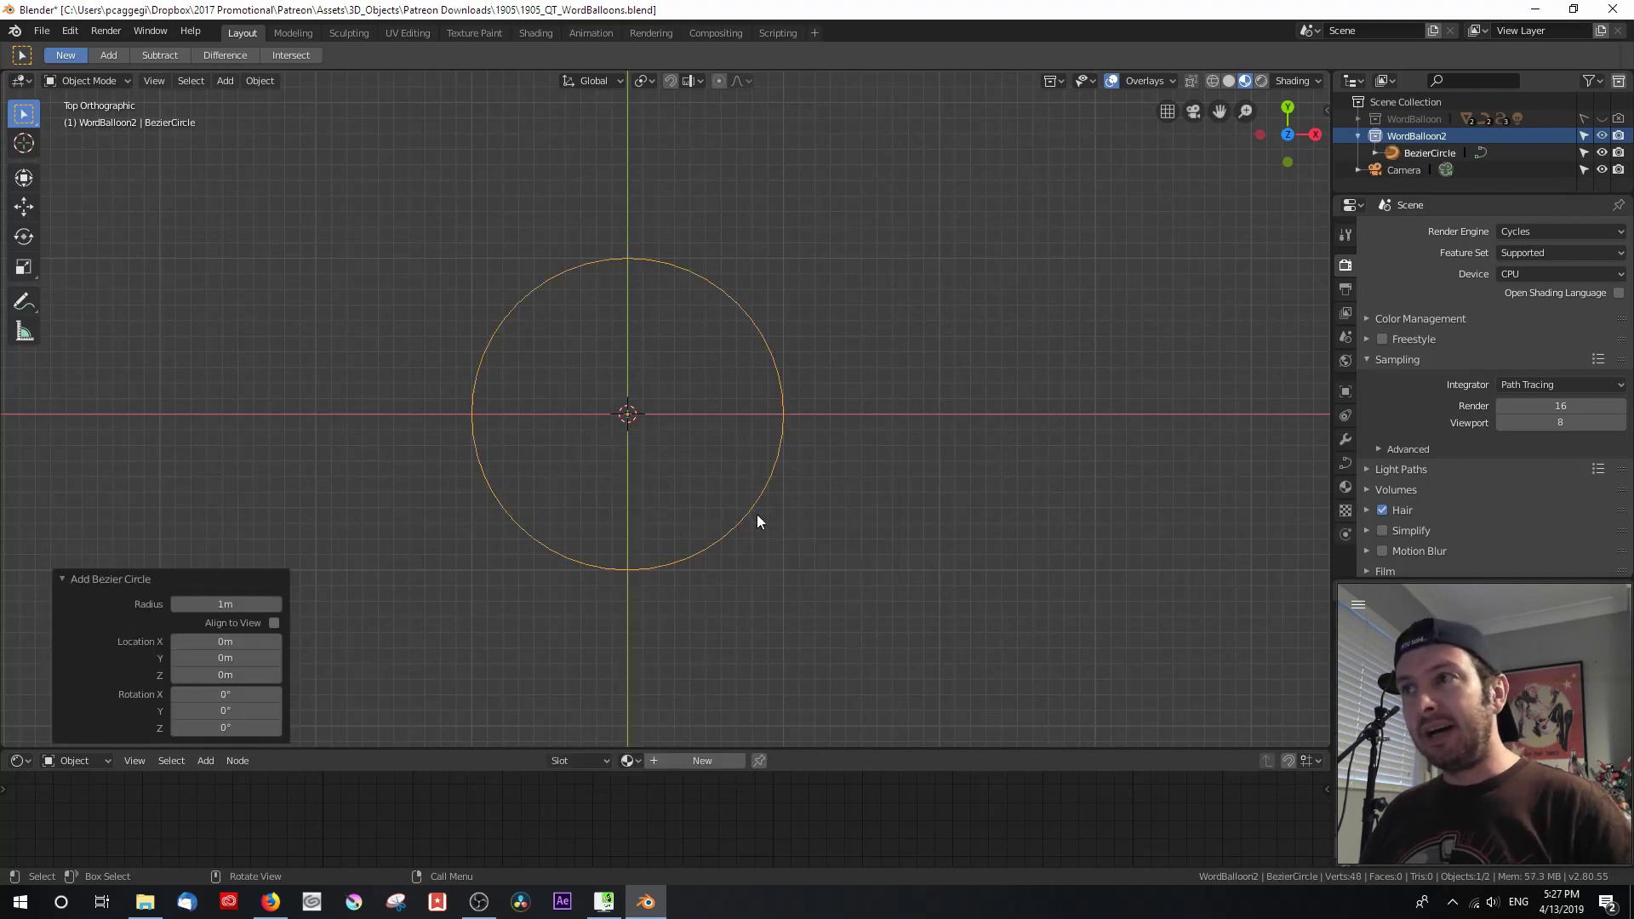
left_click(1228, 81)
left_click(1244, 81)
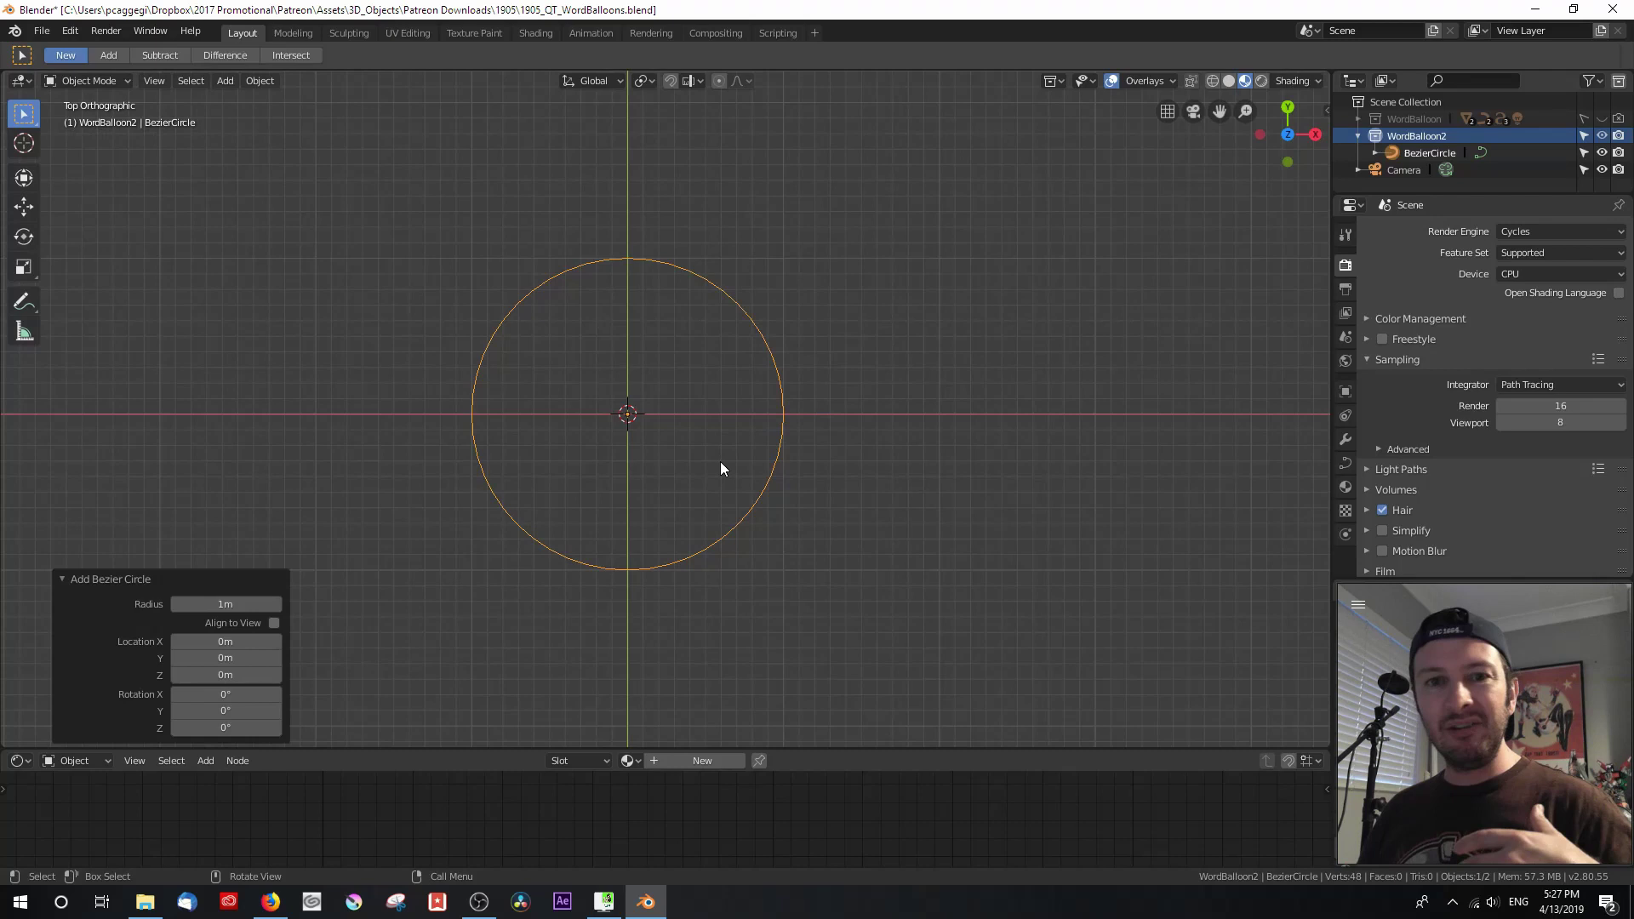
In the curve's Object Data properties, set Shape to 2D and Fill Mode to Both.
left_click(1344, 464)
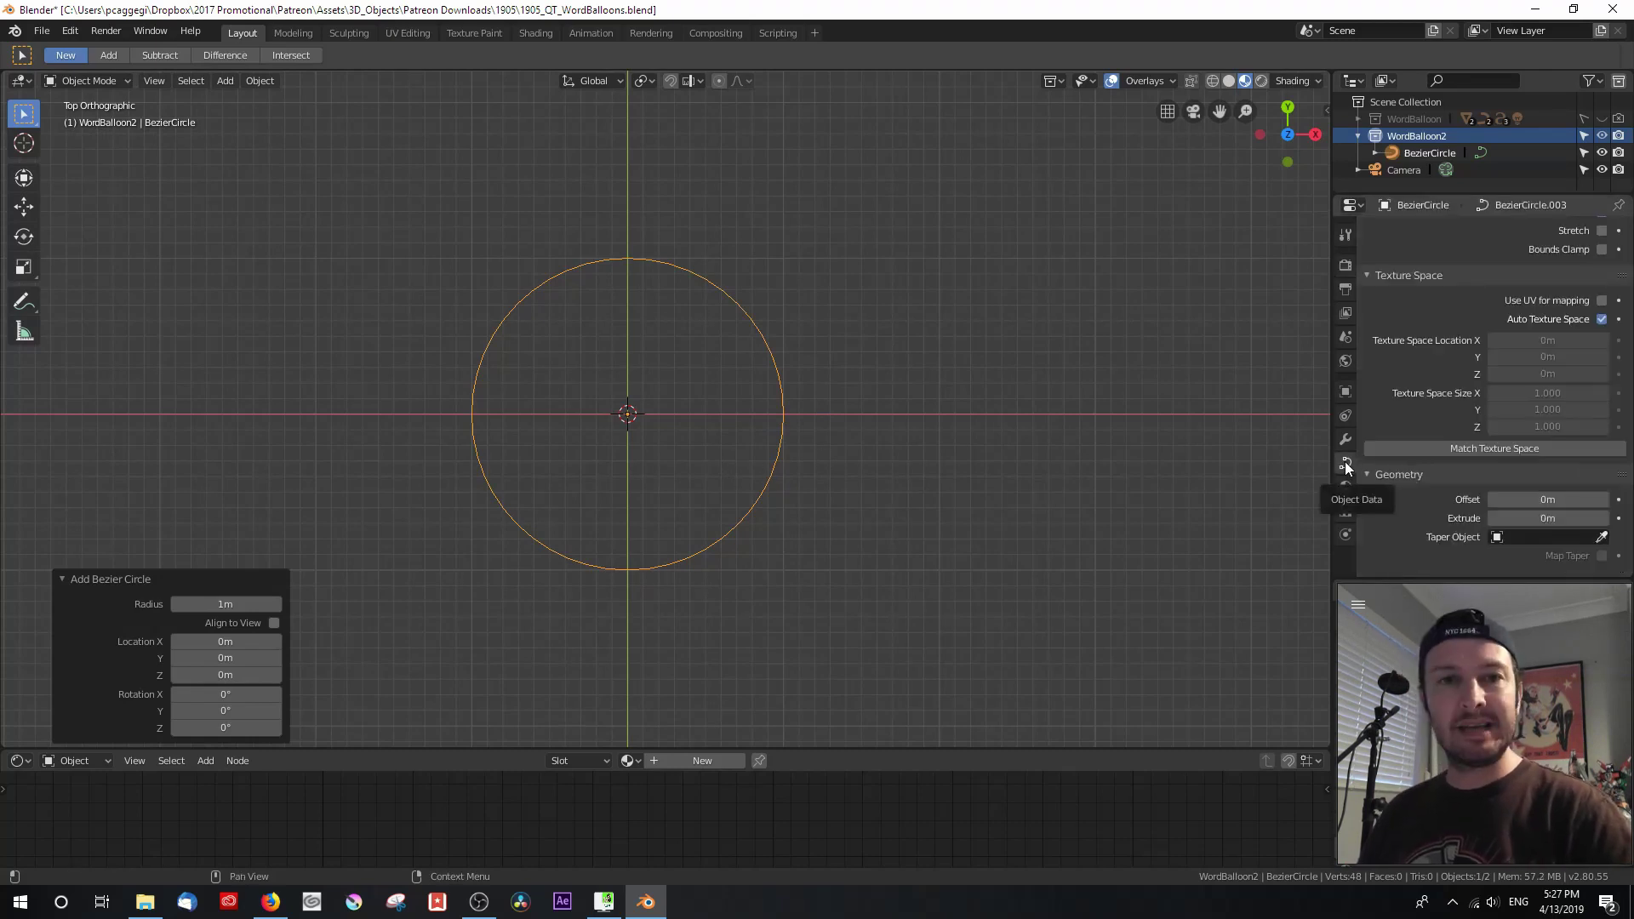
scroll(1494, 290, "up", 6)
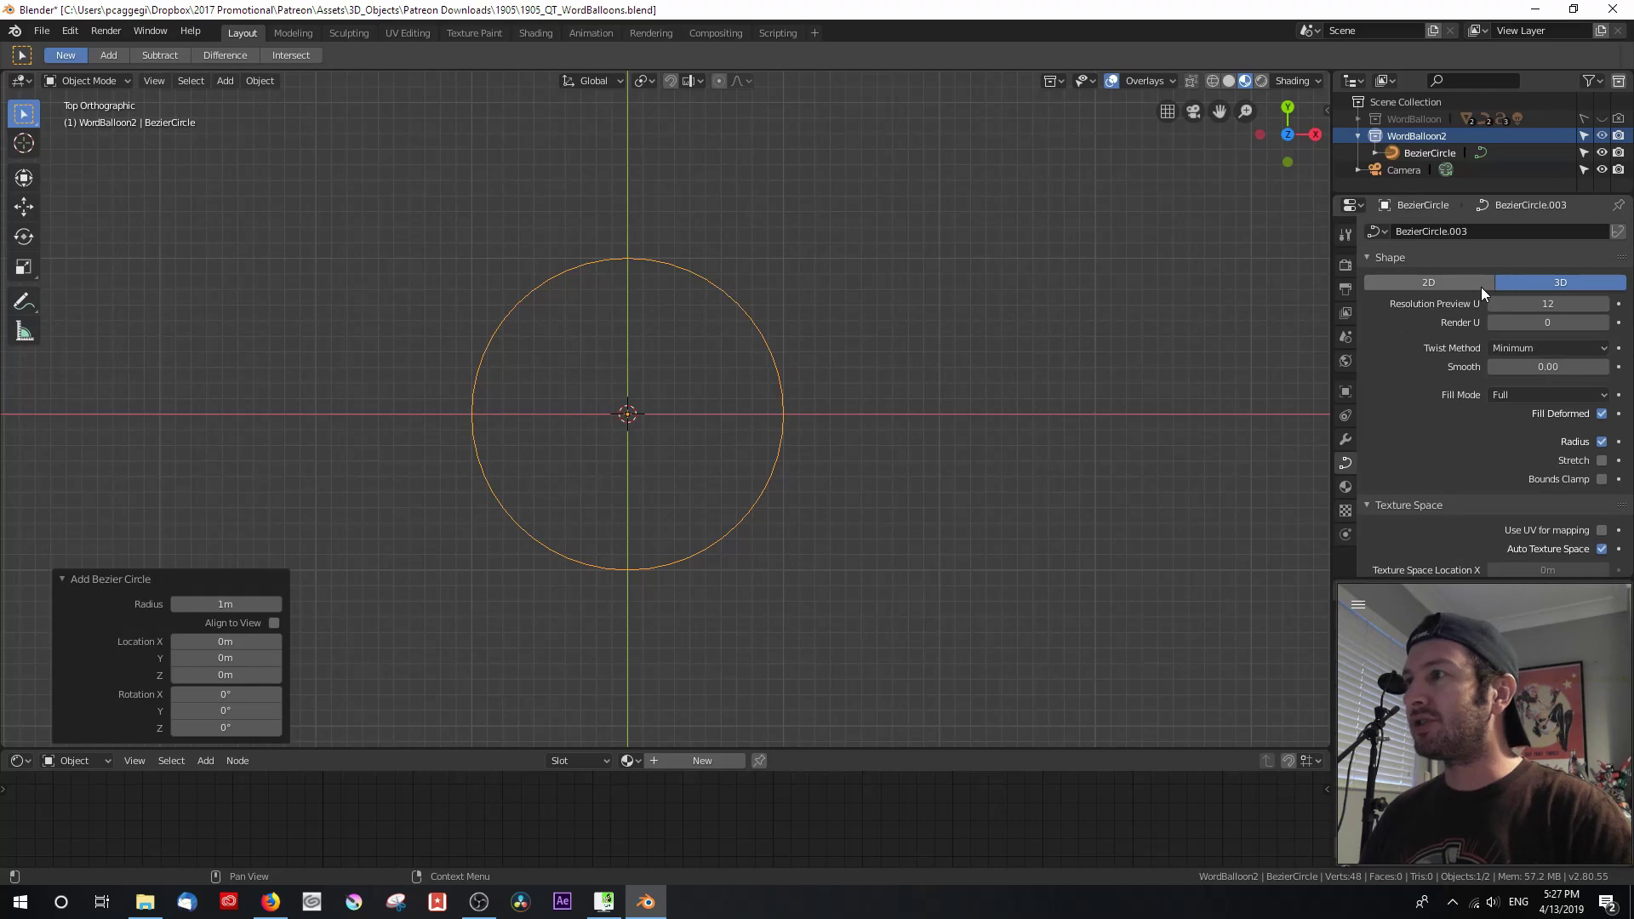
left_click(1428, 284)
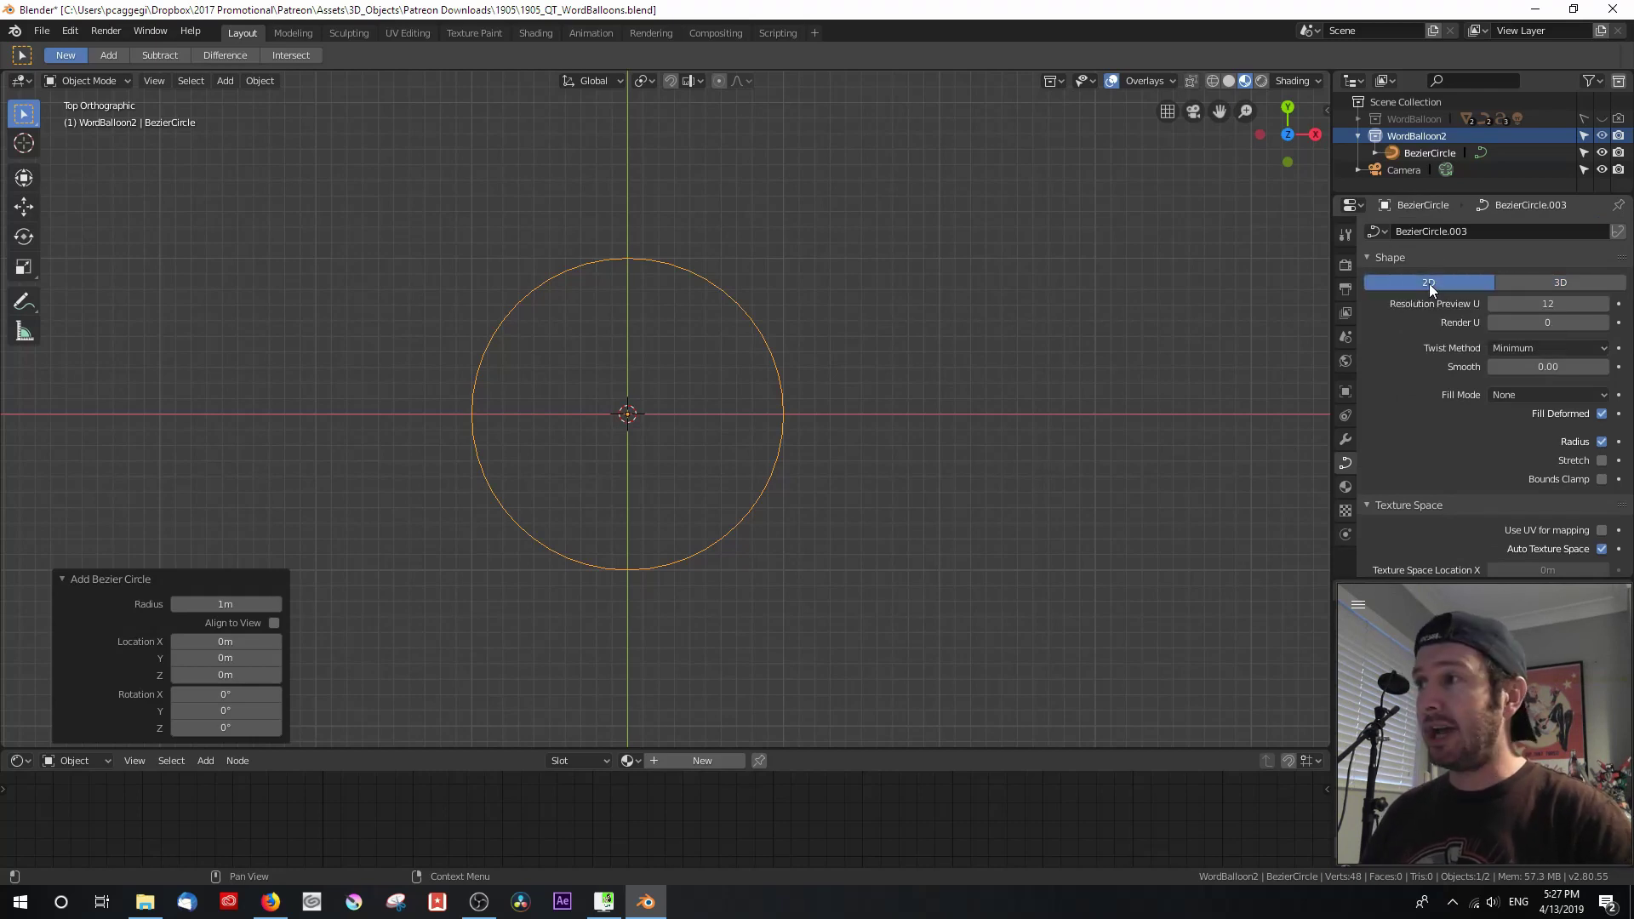
left_click(1506, 397)
left_click(1528, 472)
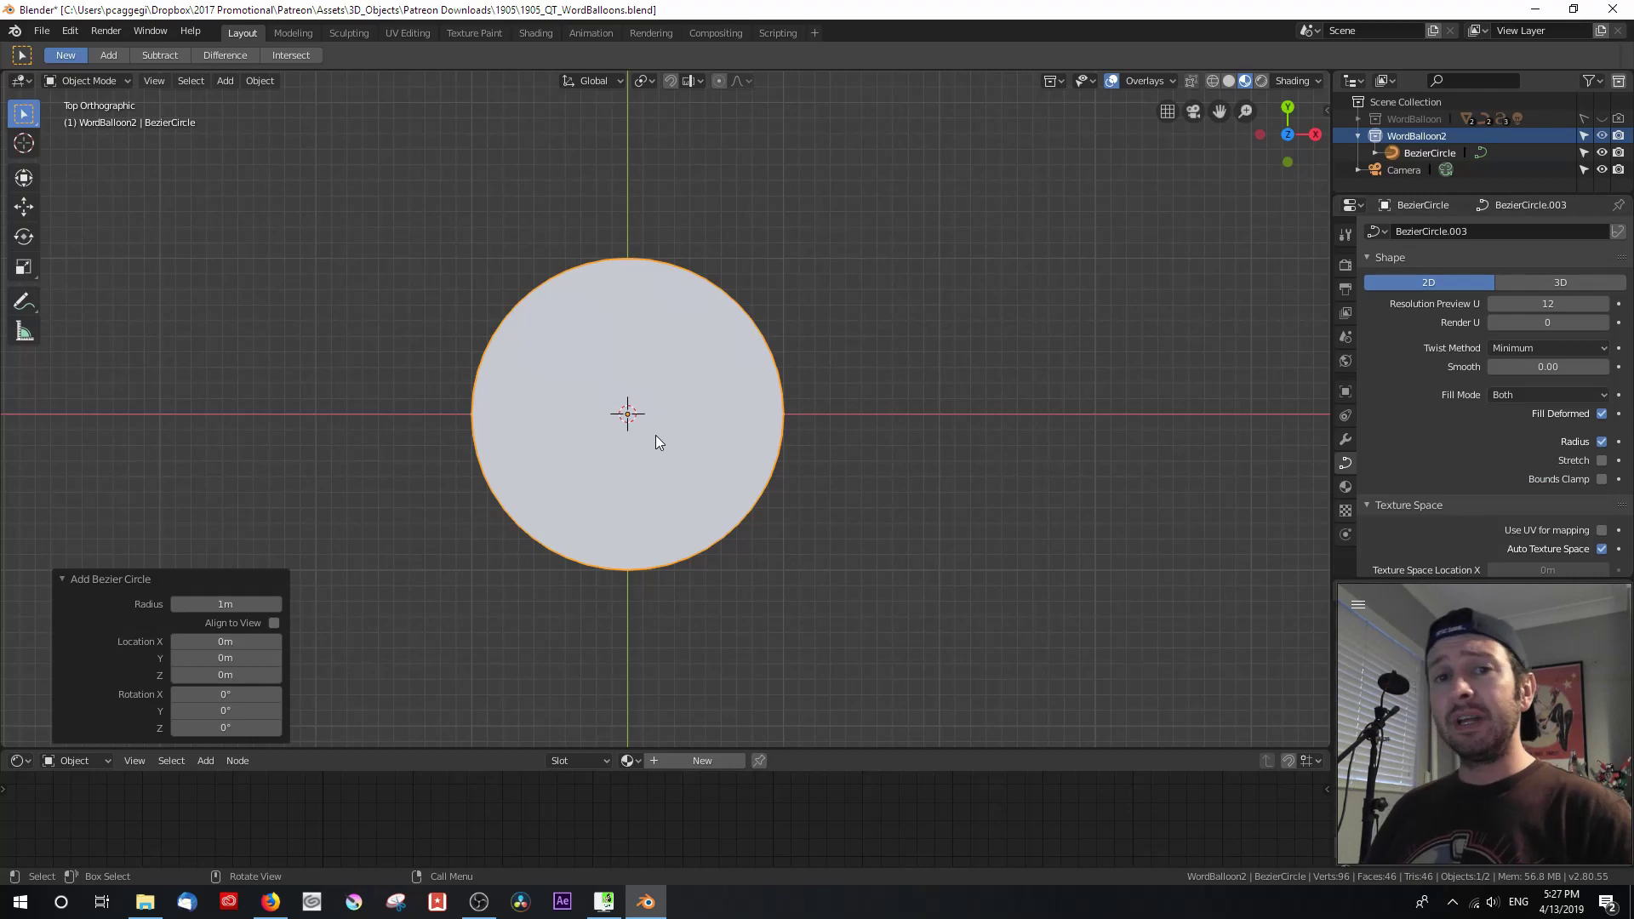
Assign the existing White material to the Bezier circle.
left_click(1346, 488)
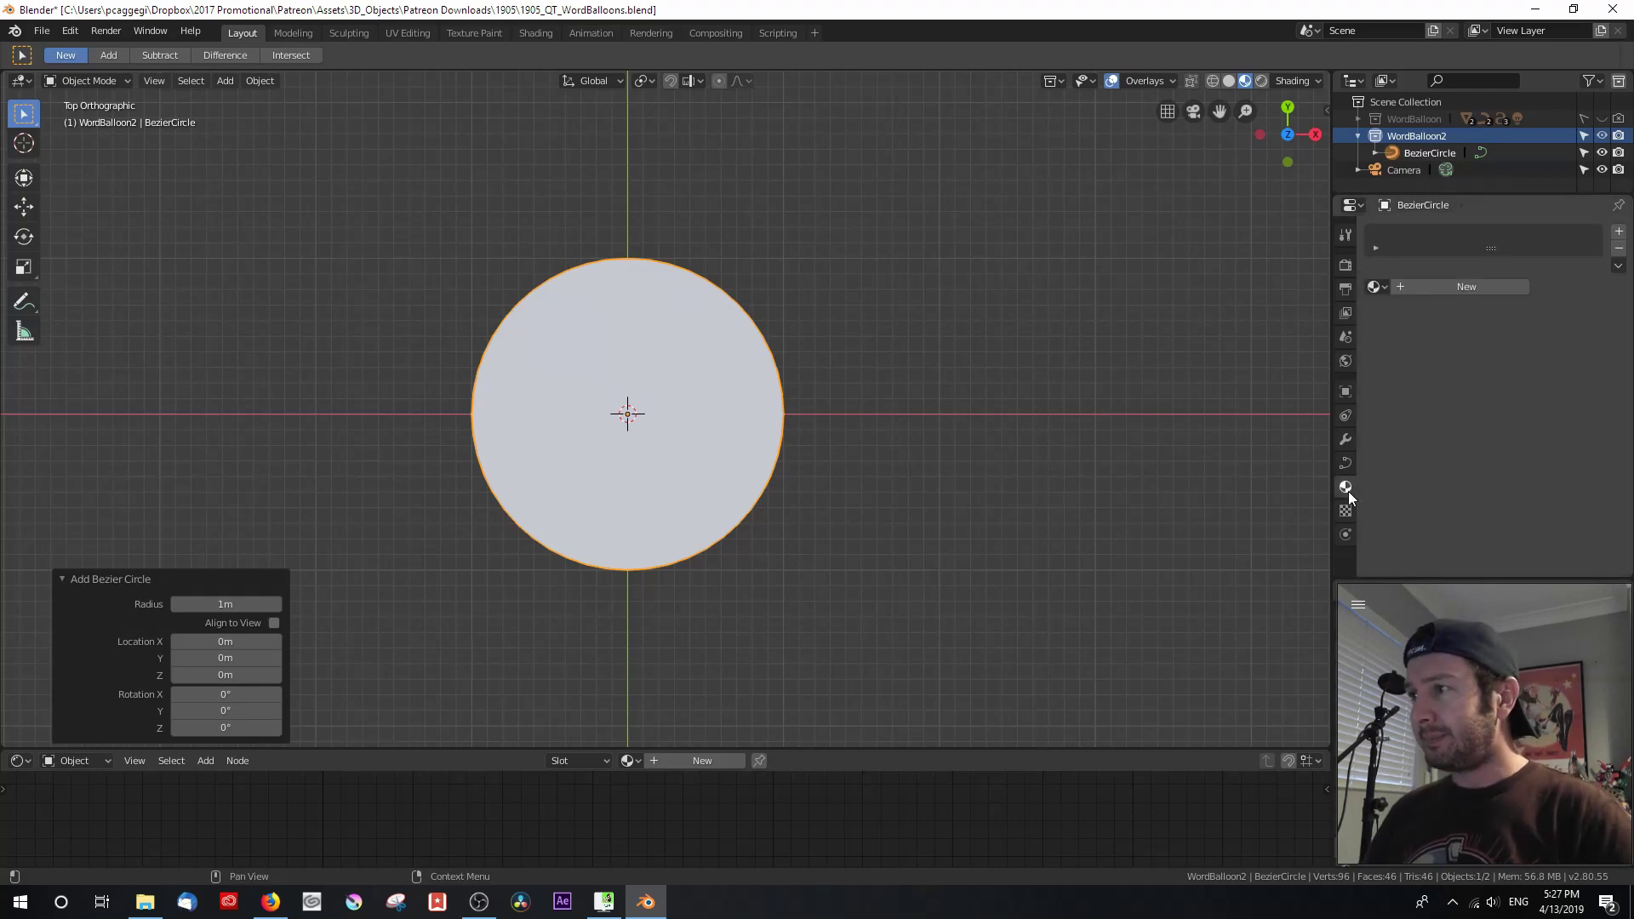
left_click(1376, 287)
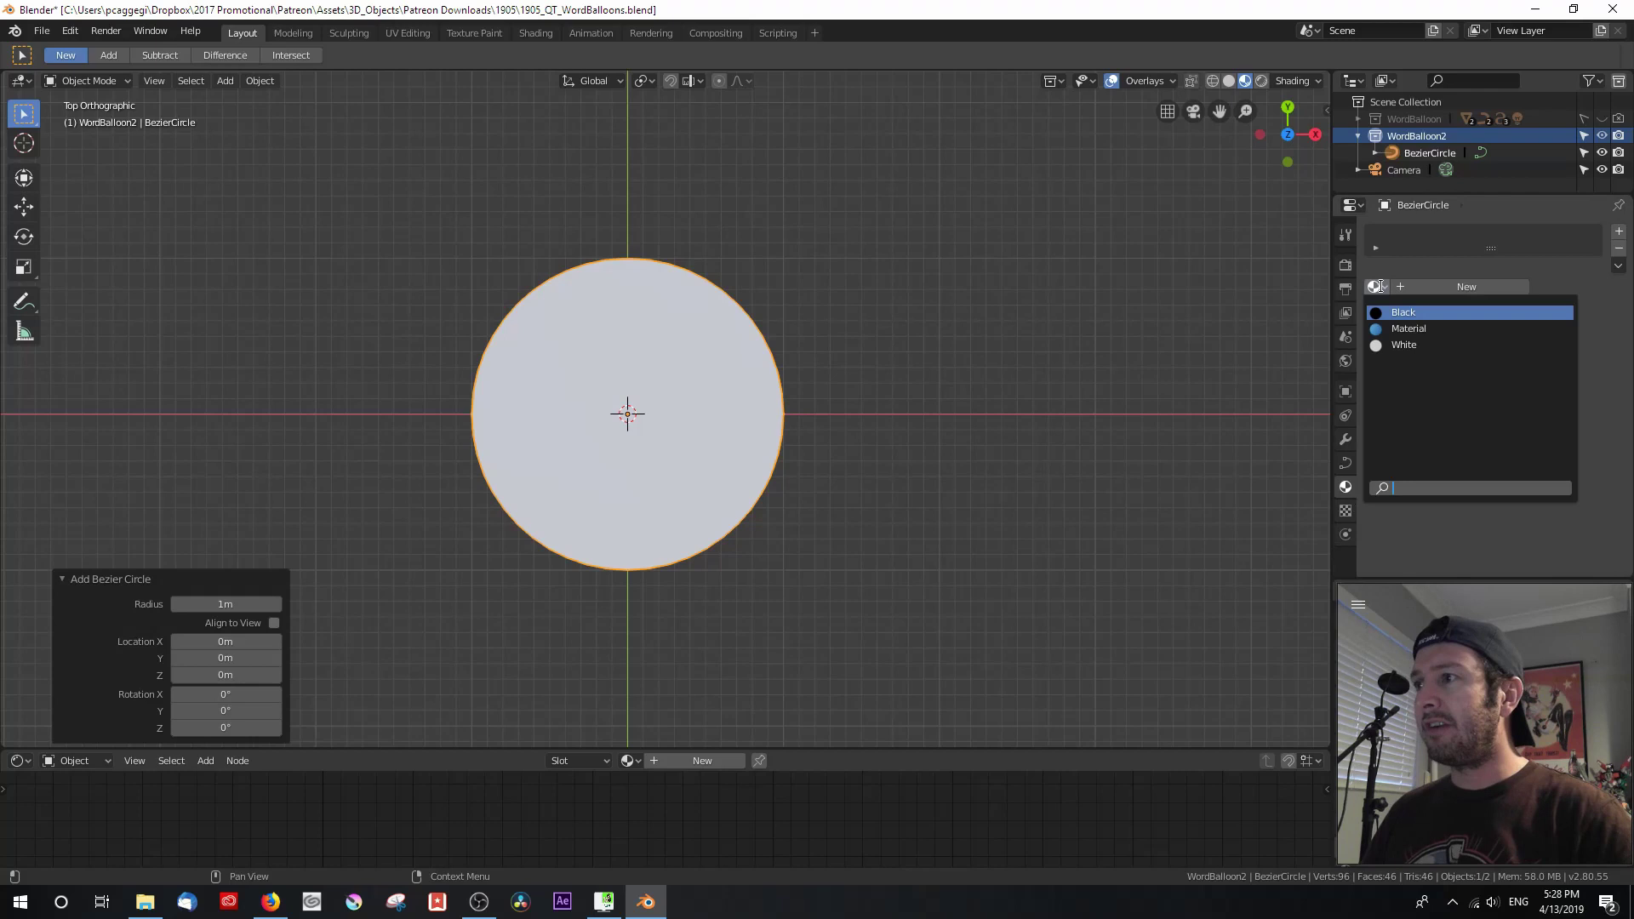
left_click(1420, 346)
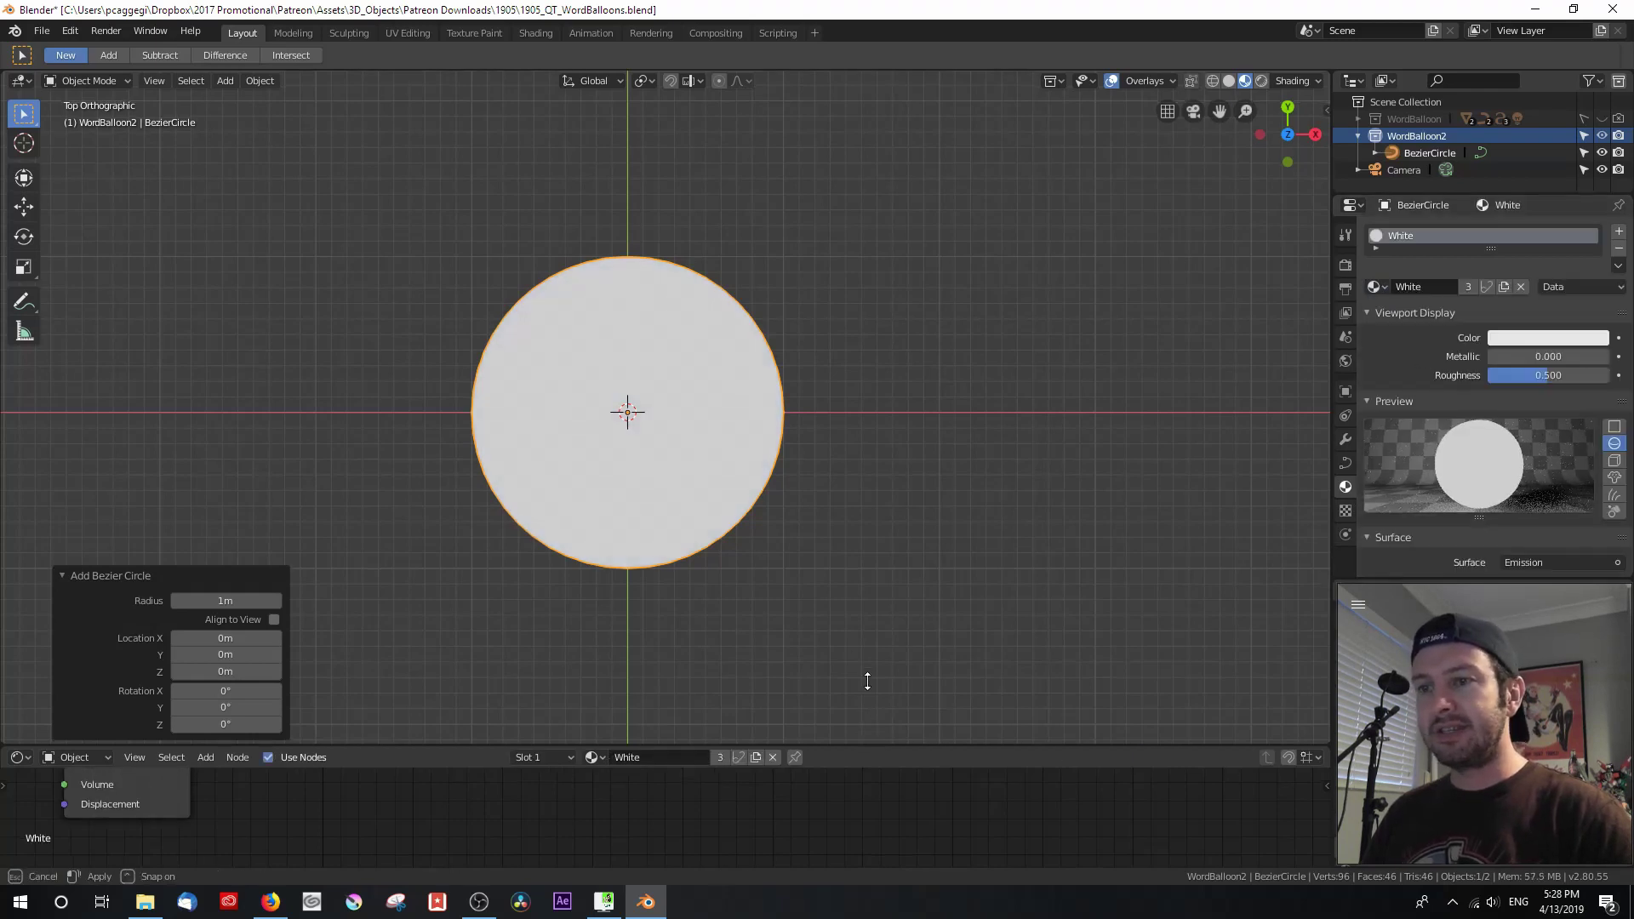
Enlarge the Shader Editor to inspect and rearrange the White material's RGB and Emission nodes.
left_click_drag(864, 750, 851, 561)
middle_click_drag(477, 741, 1013, 798)
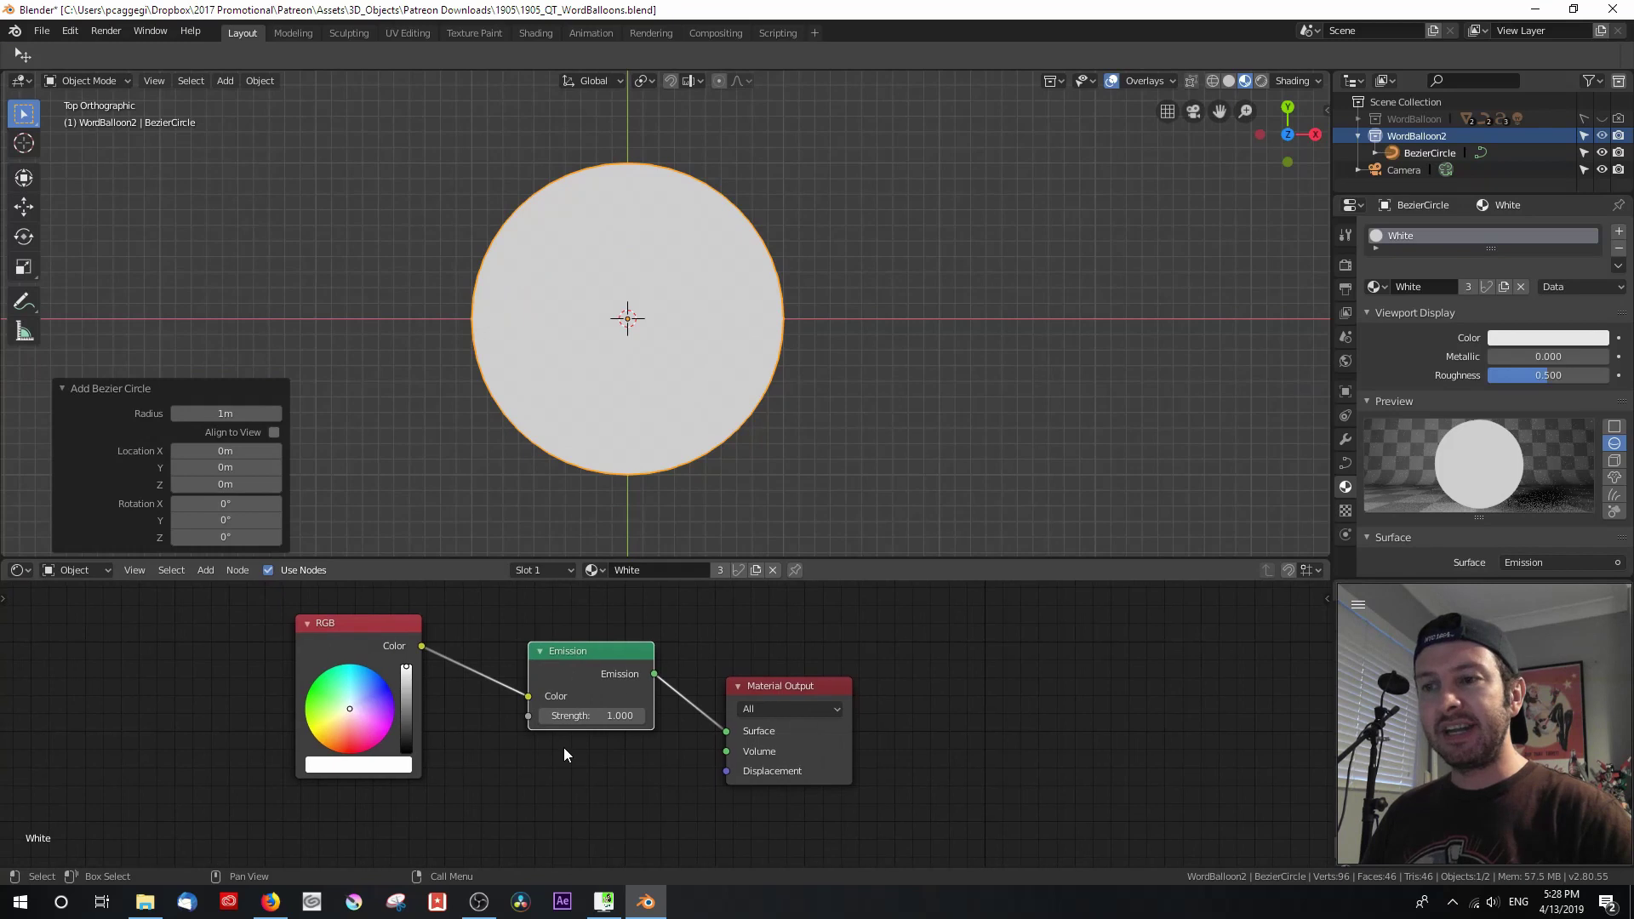
scroll(562, 755, "up", 1)
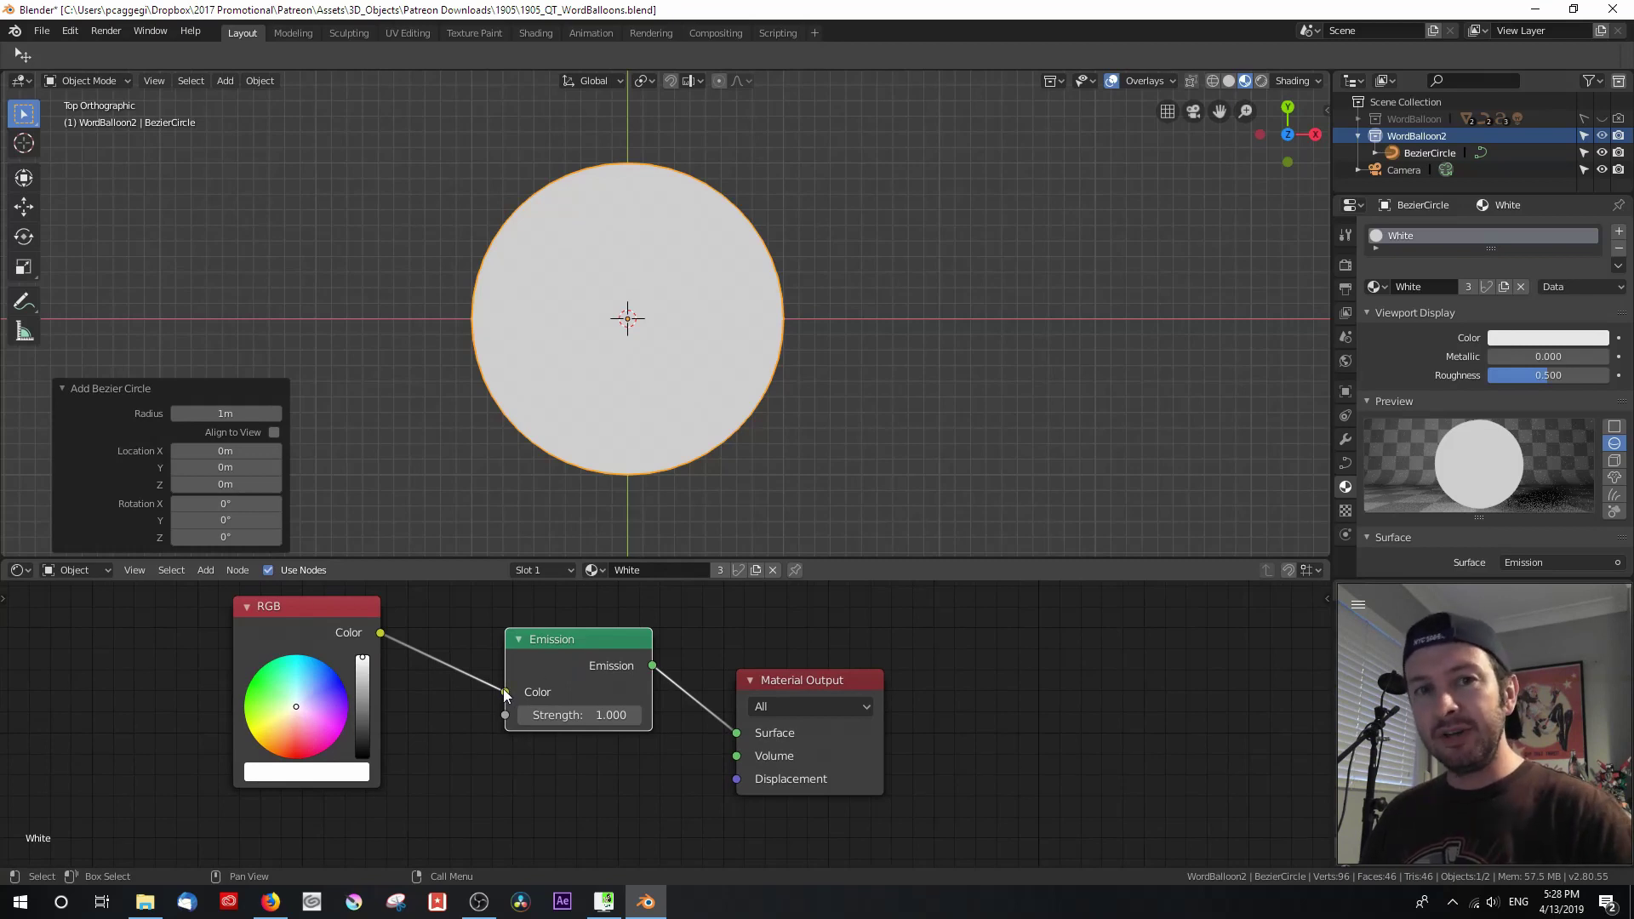
left_click_drag(503, 687, 737, 733)
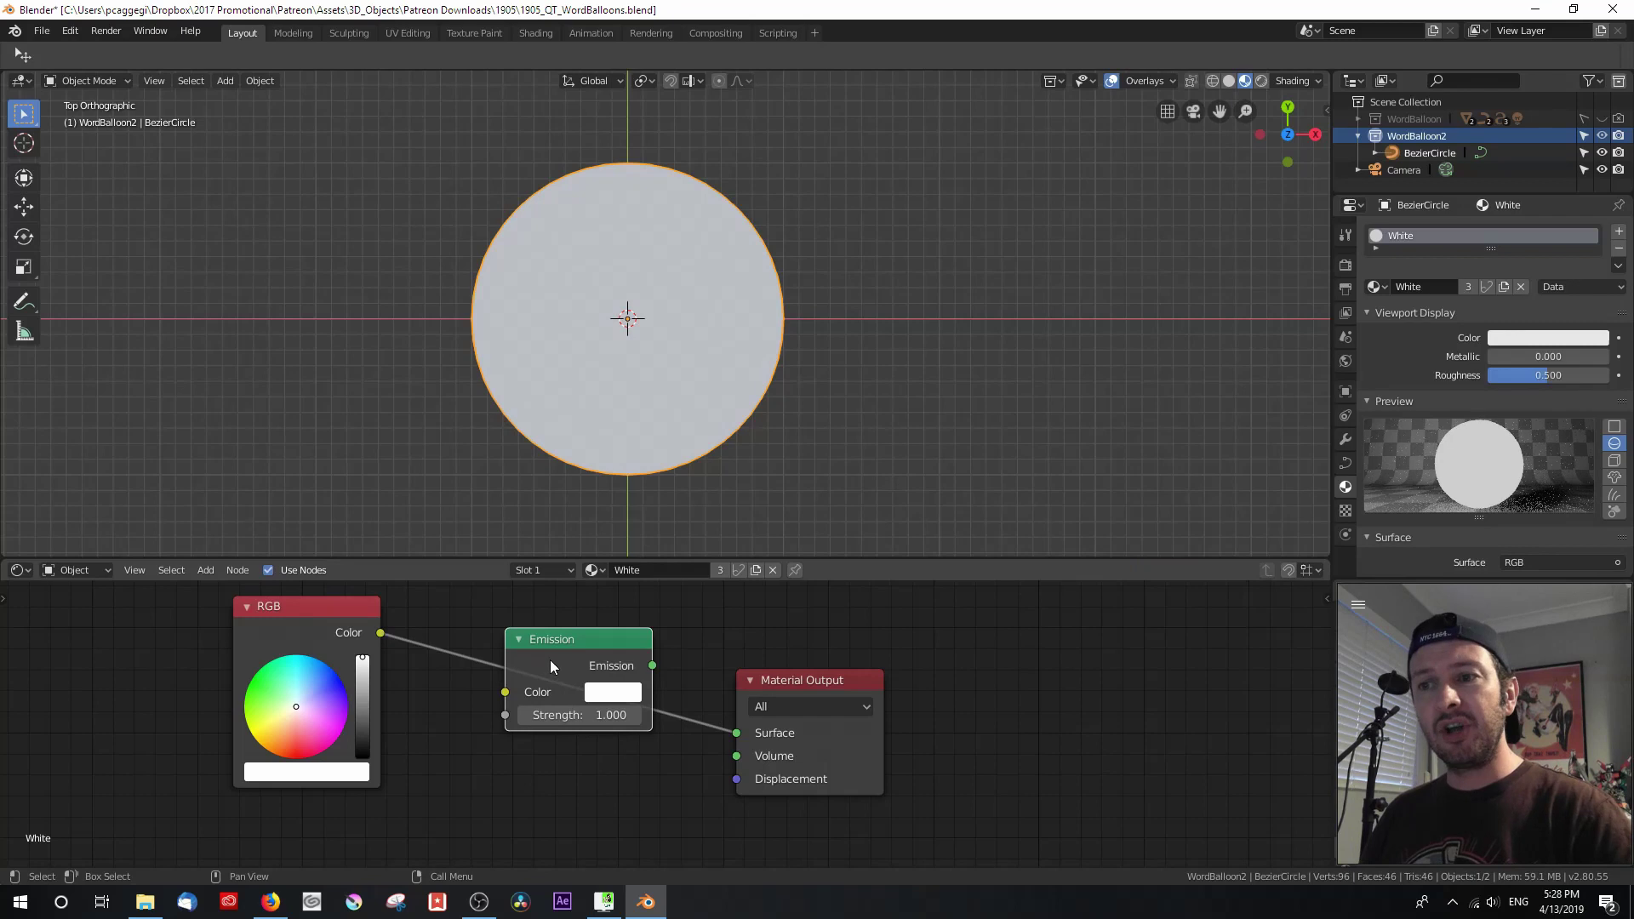
mouse_move(550, 661)
left_mouse_down()
mouse_move(532, 784)
mouse_move(554, 699)
left_mouse_up()
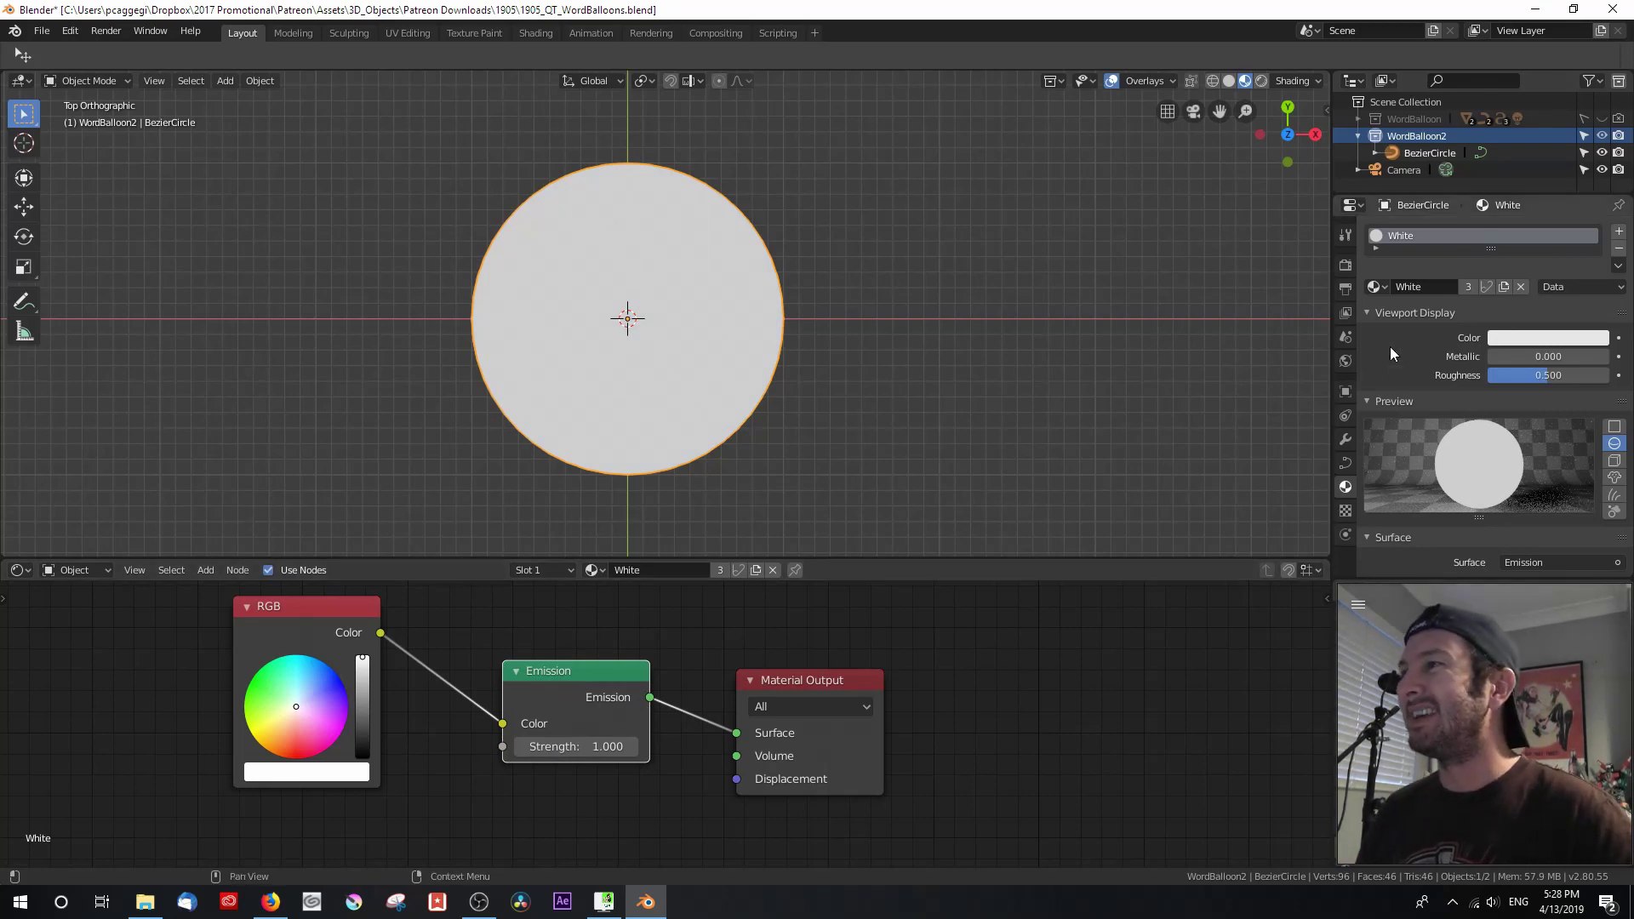
left_click_drag(722, 558, 726, 690)
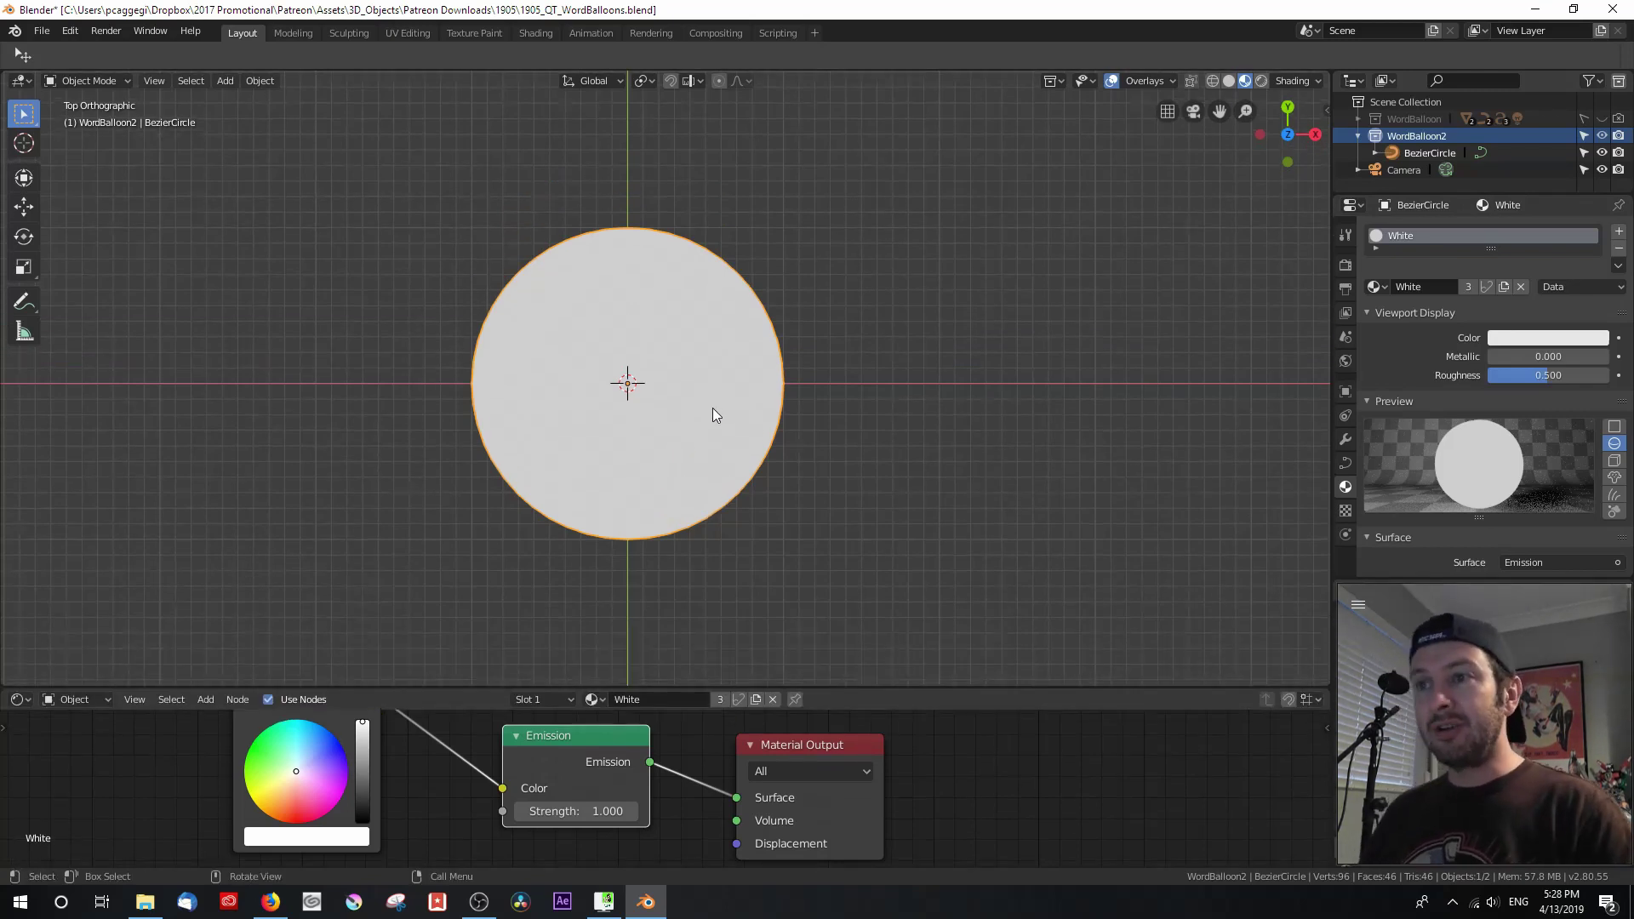
In Edit Mode, subdivide between the circle's bottom and left control points with 3 cuts.
key("Tab")
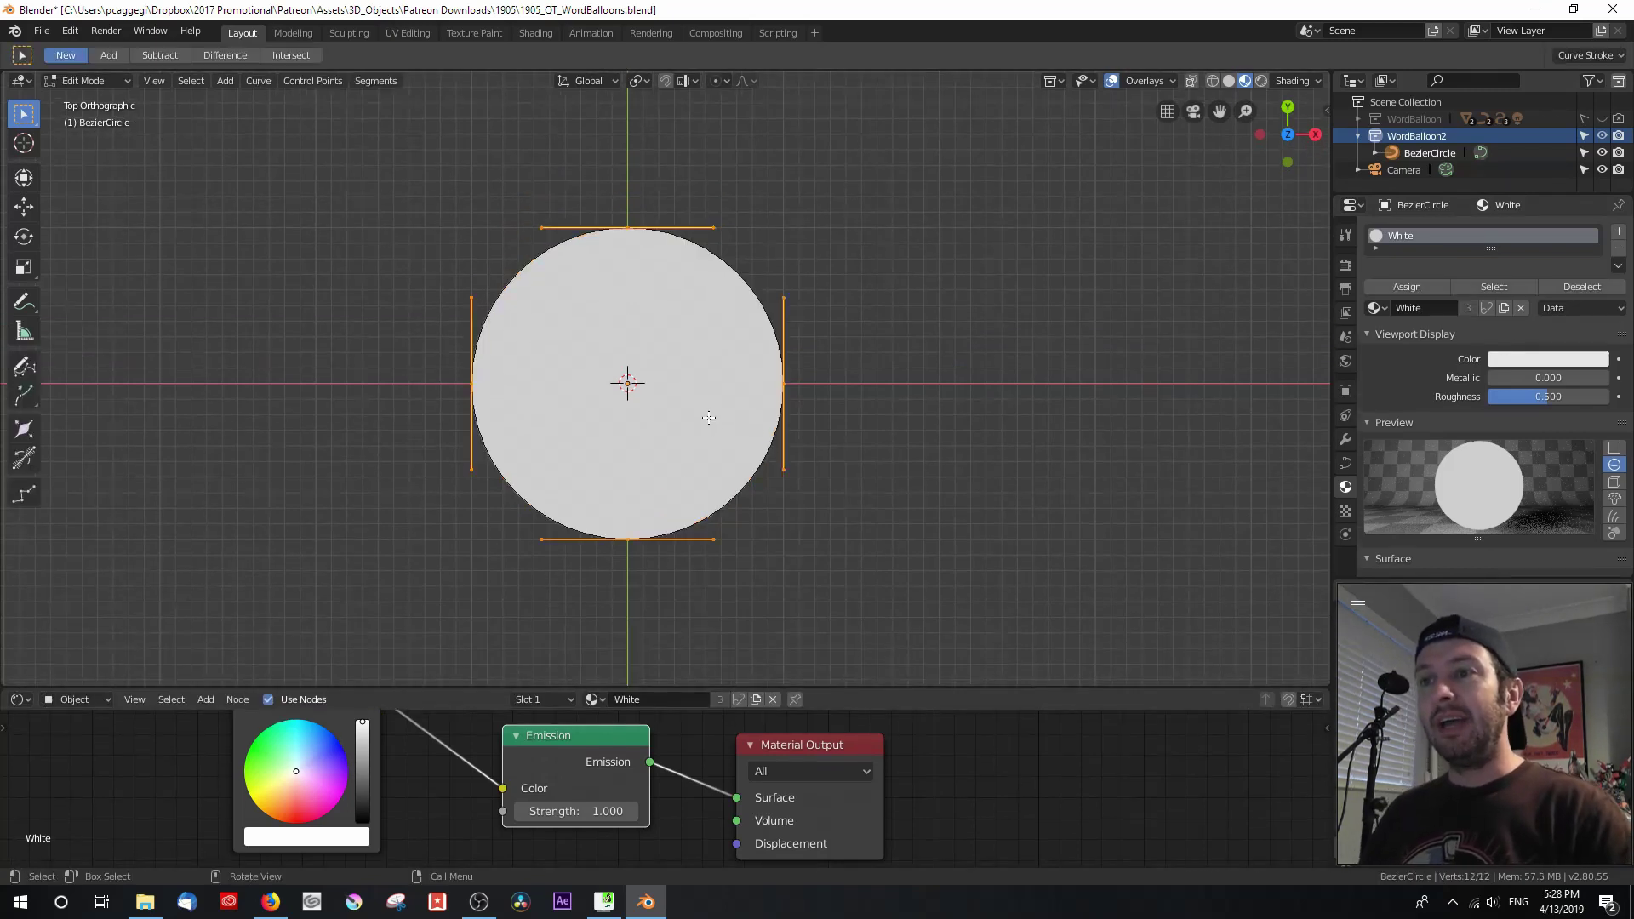
left_click(630, 548)
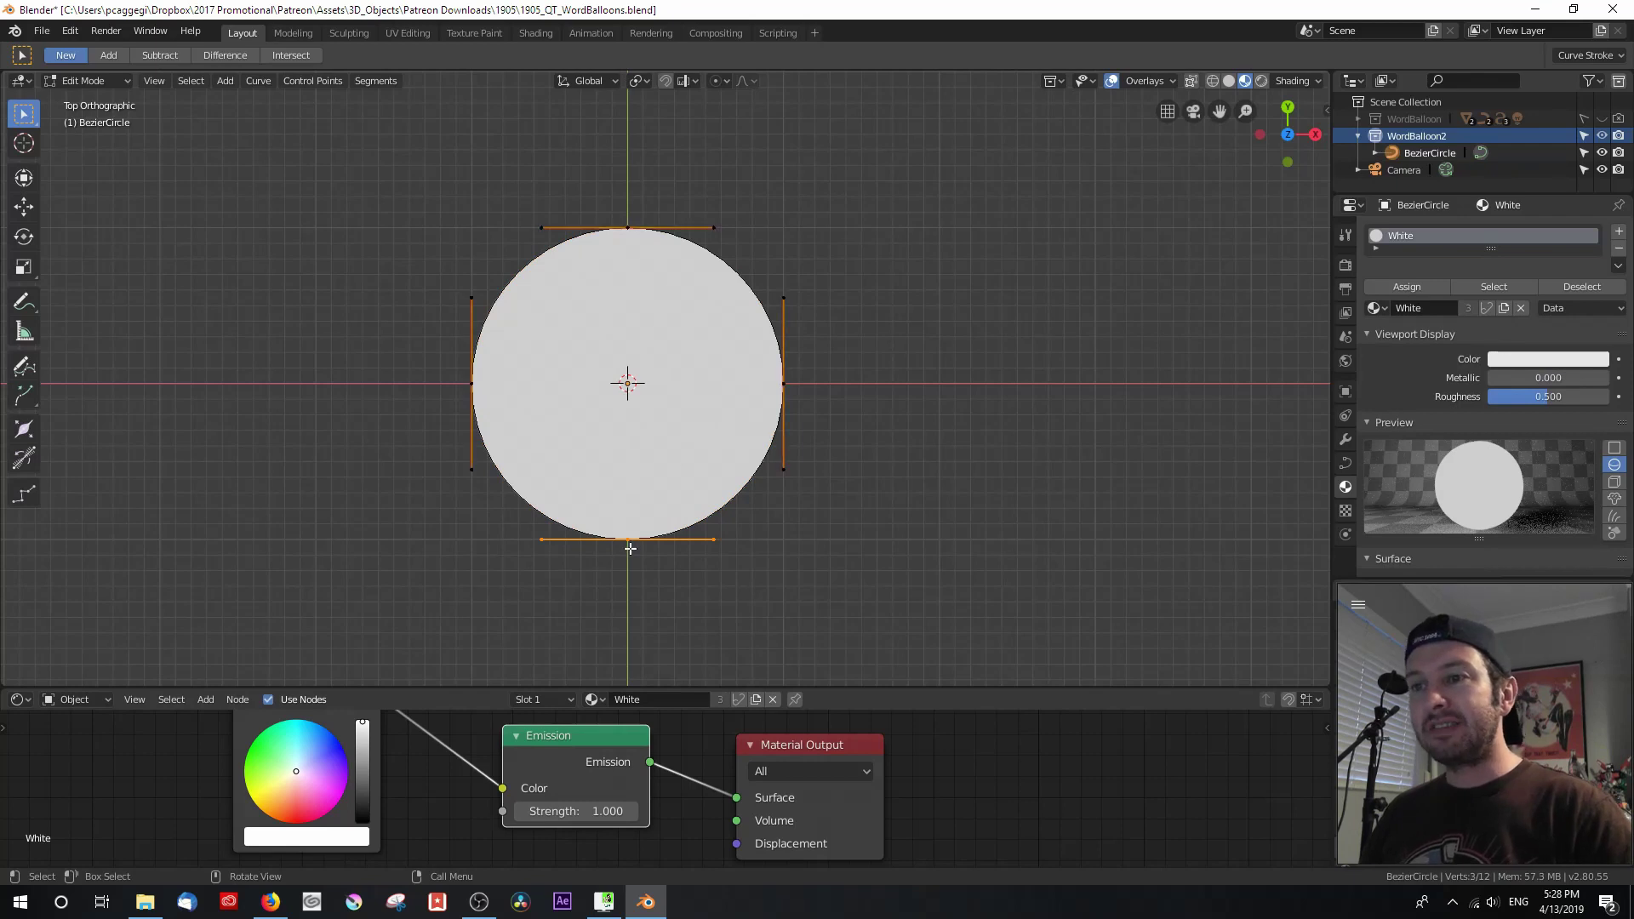
left_click(471, 383, "shift")
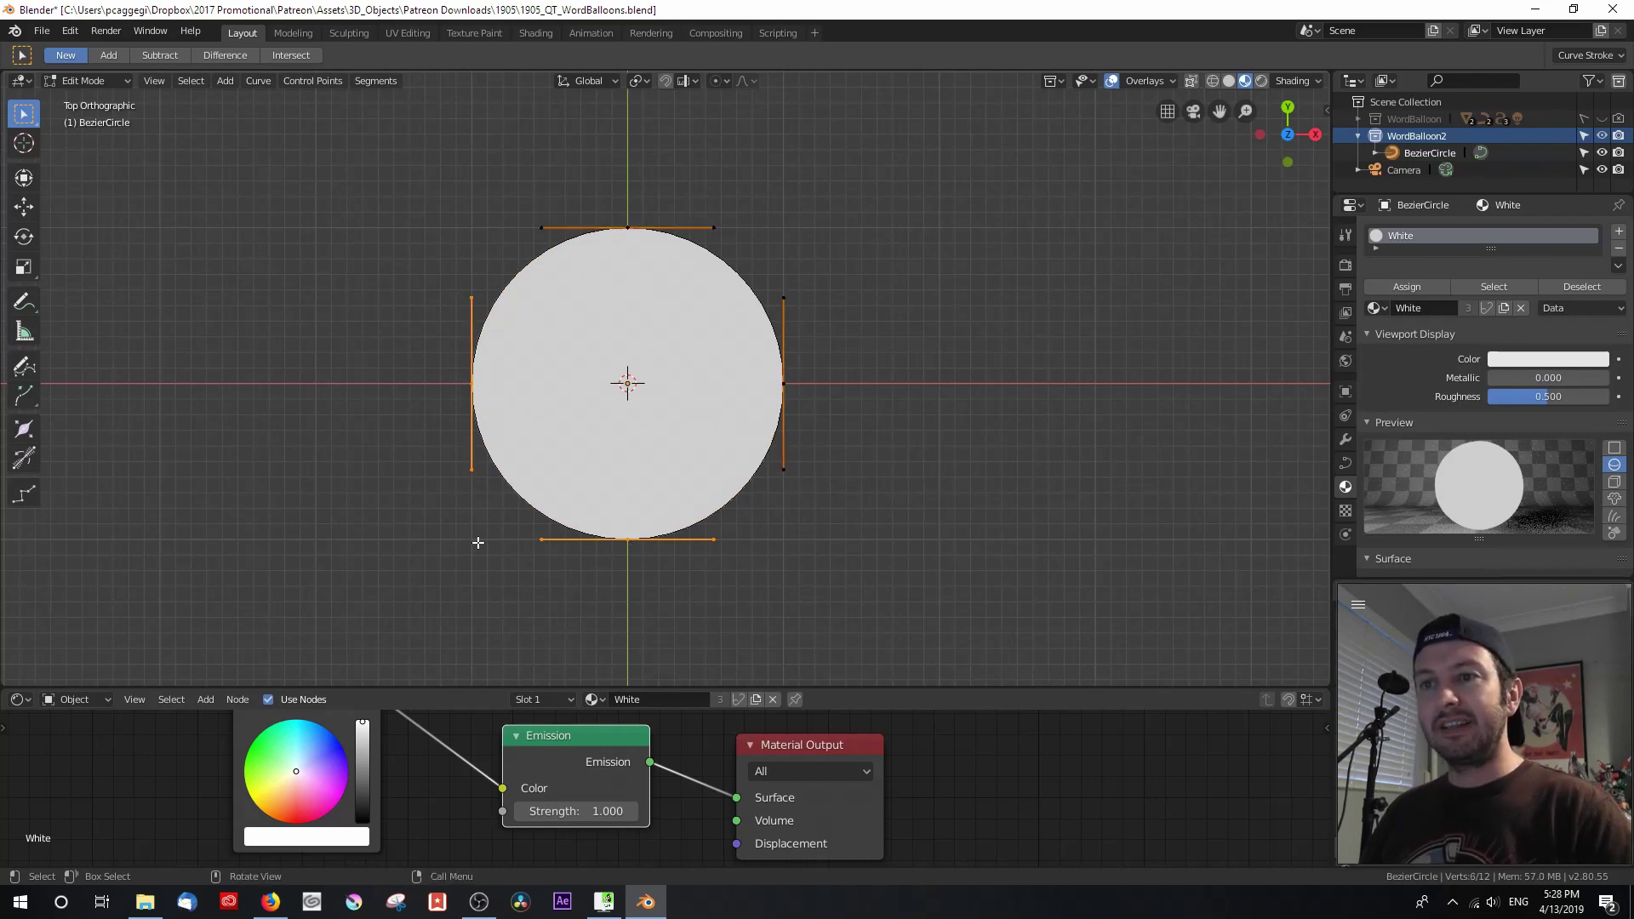
right_click(513, 493)
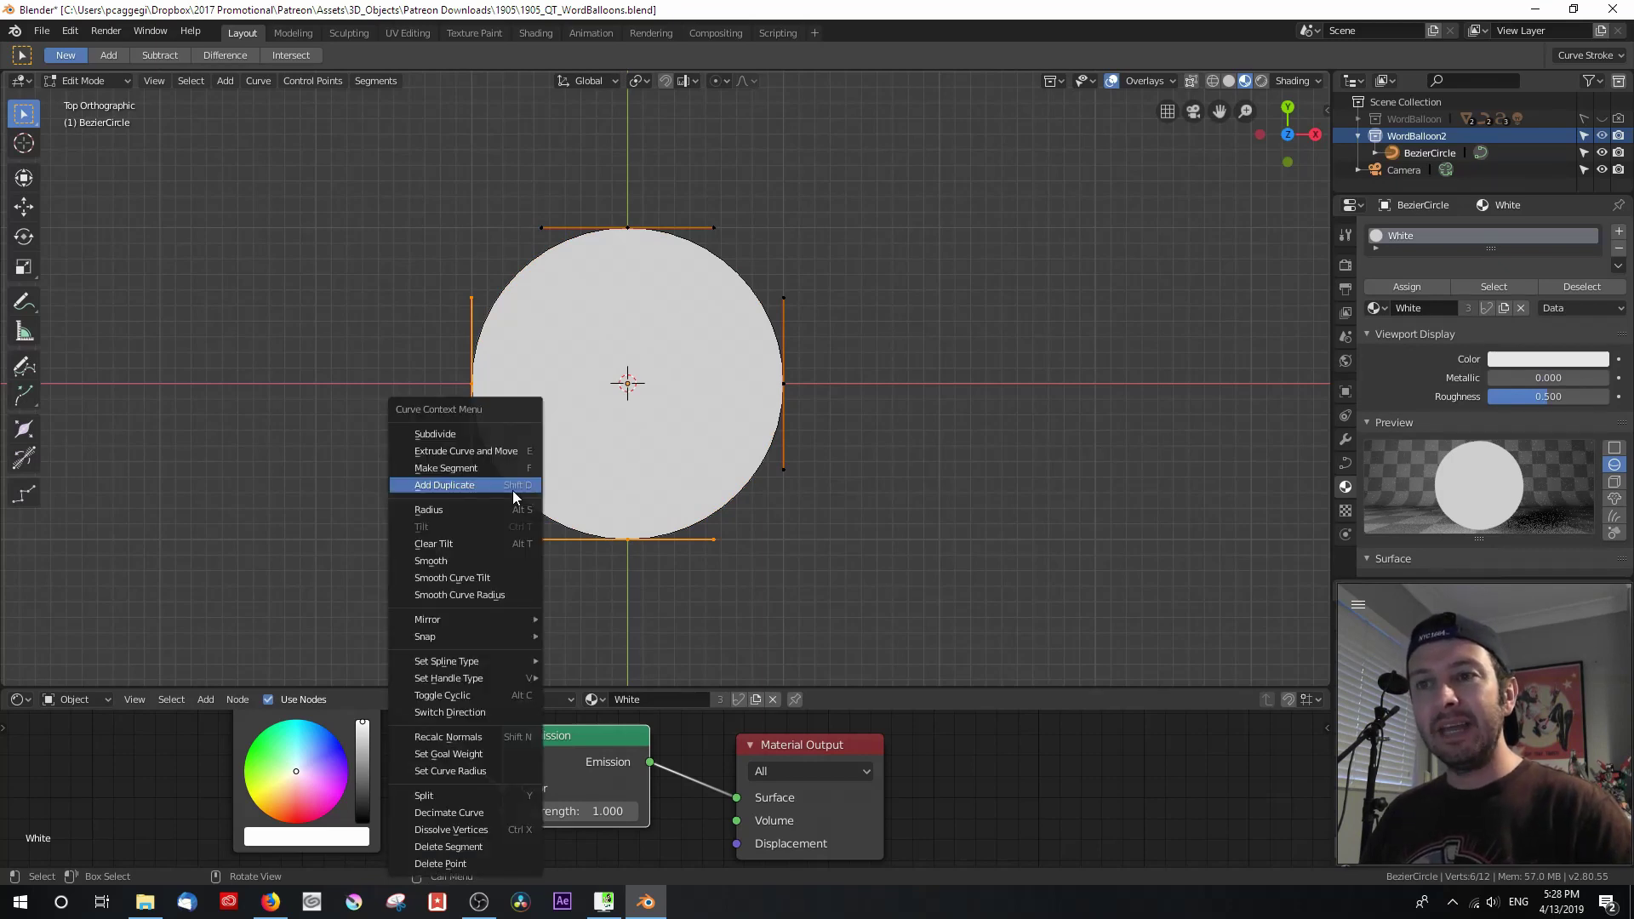
left_click(496, 435)
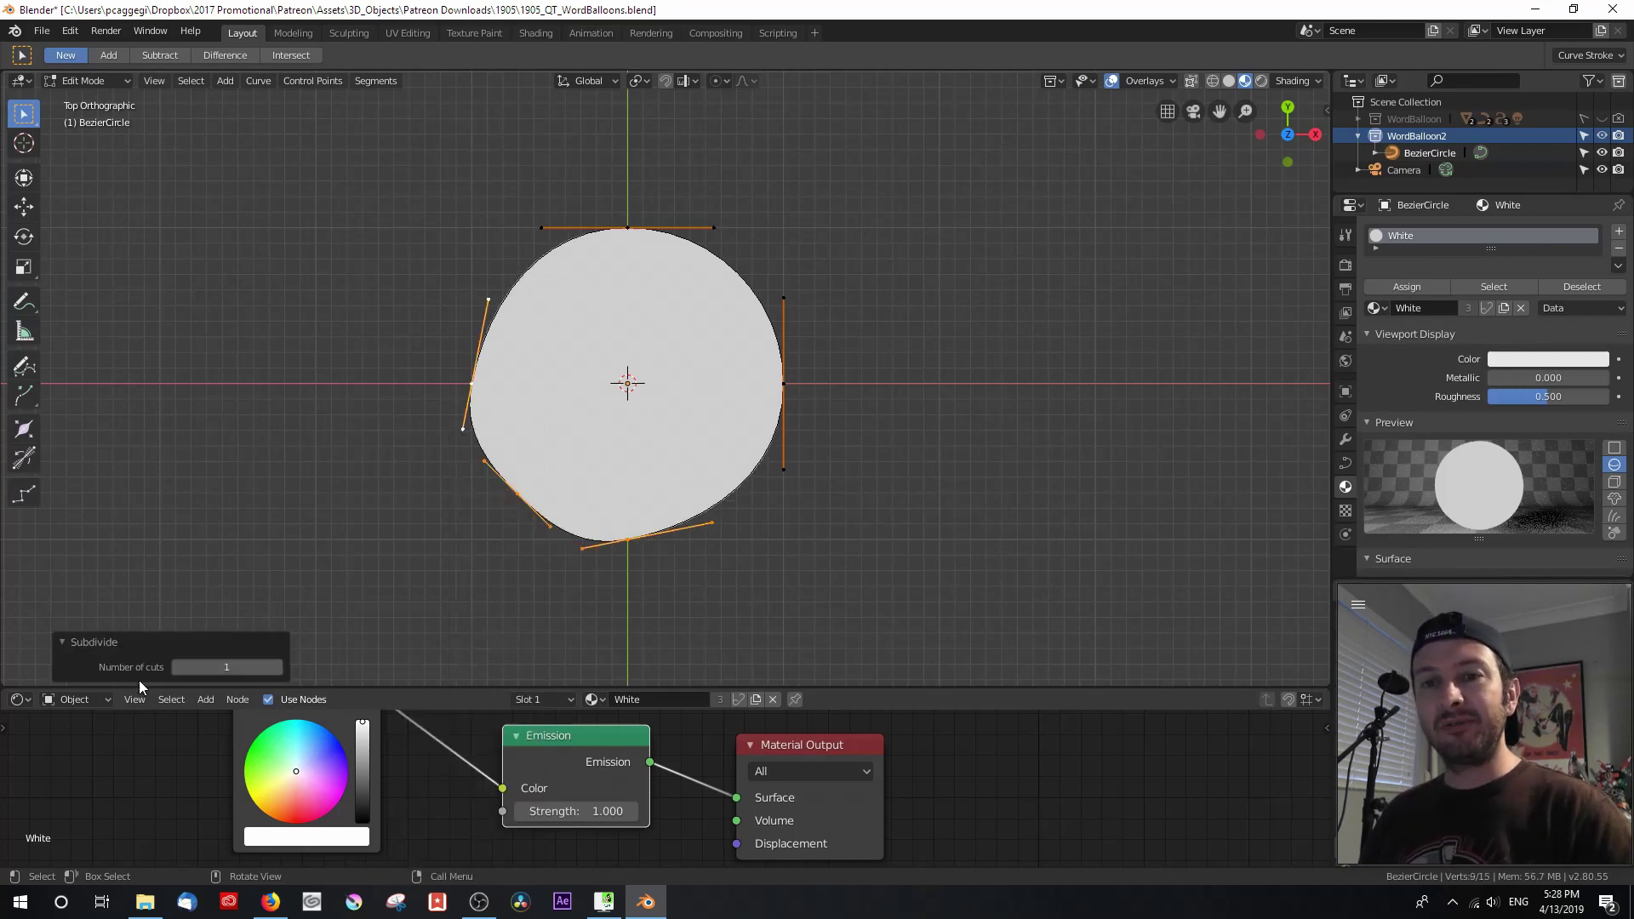
left_click(278, 665)
left_click(278, 665)
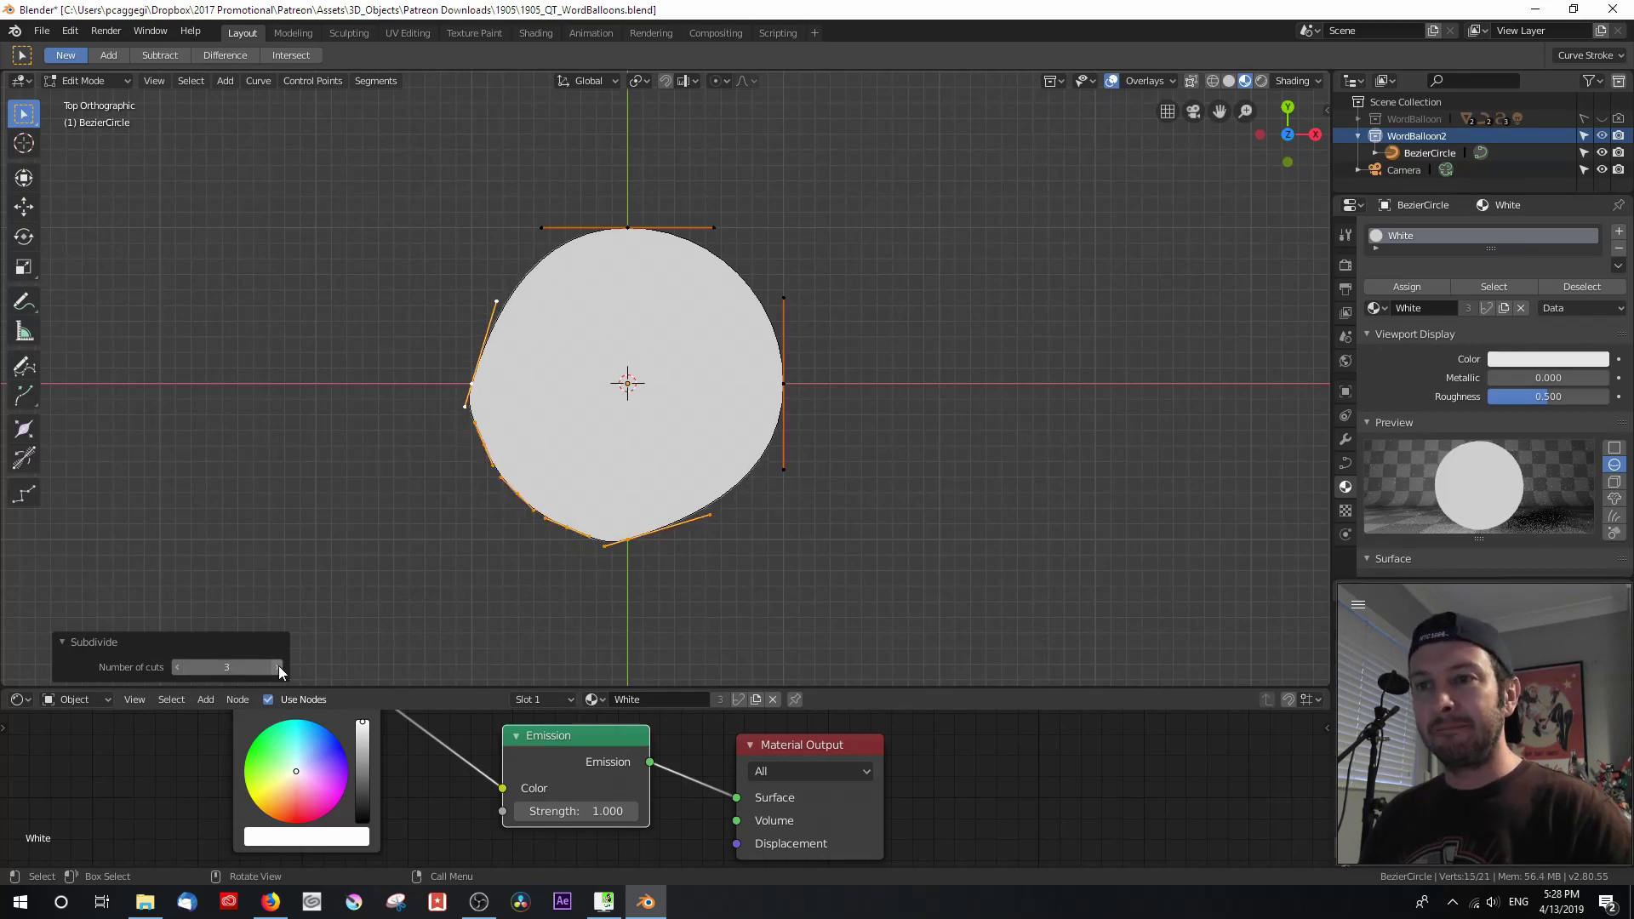
scroll(622, 541, "up", 3)
left_click(622, 541)
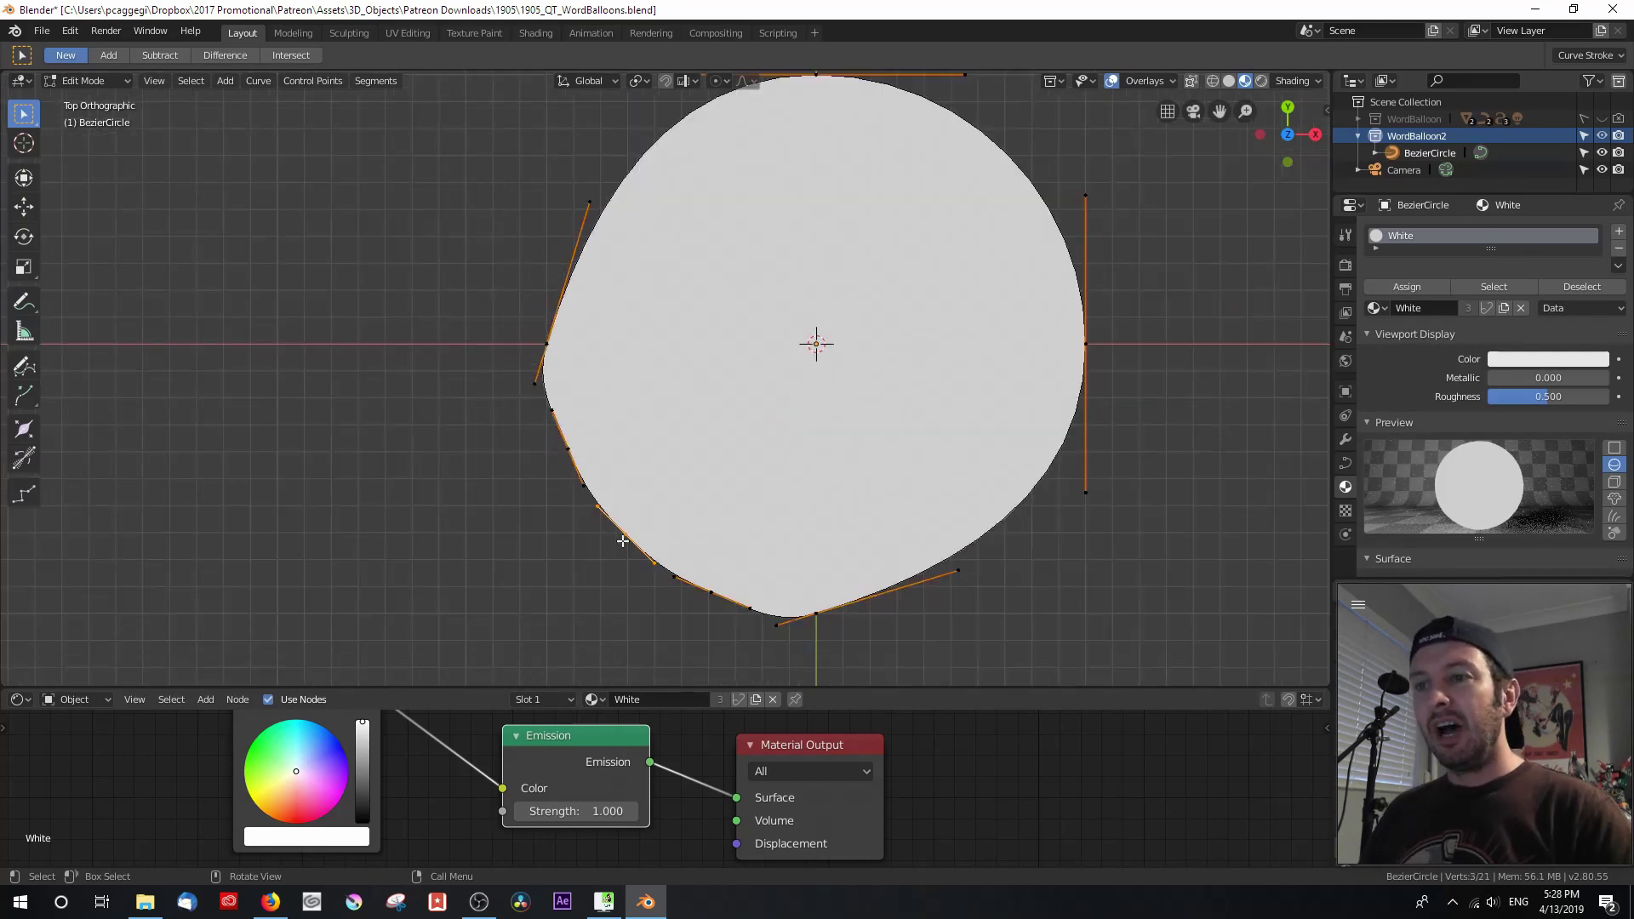
Move a lower-left curve point up-left and swing one of its handles to a new angle.
left_click(673, 580, "shift")
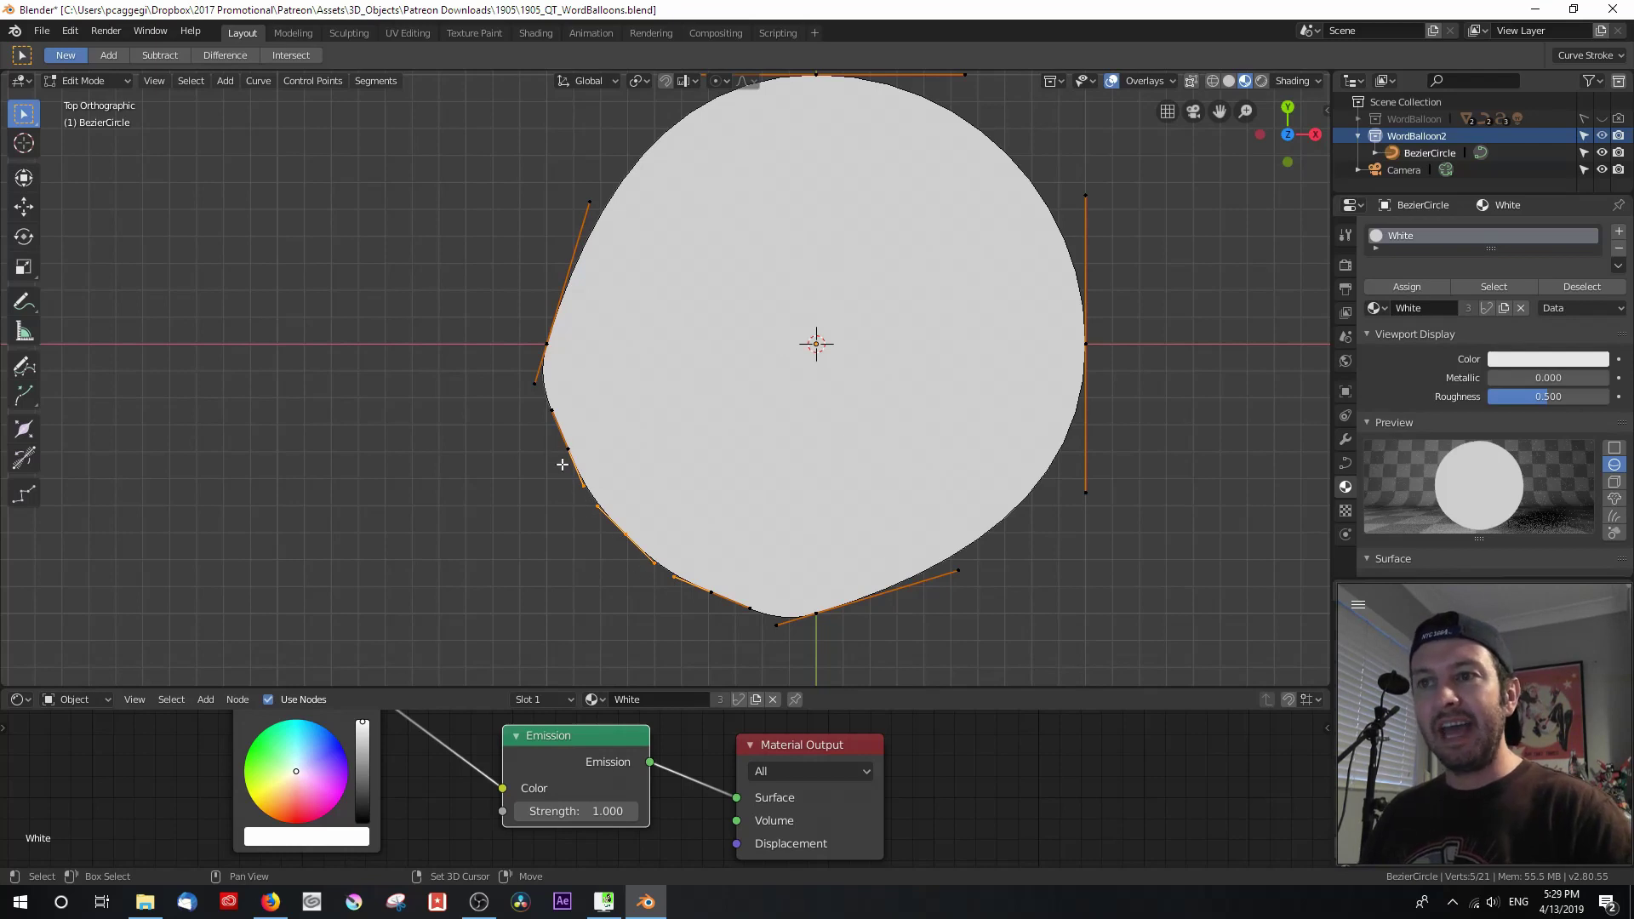
scroll(562, 464, "up", 1)
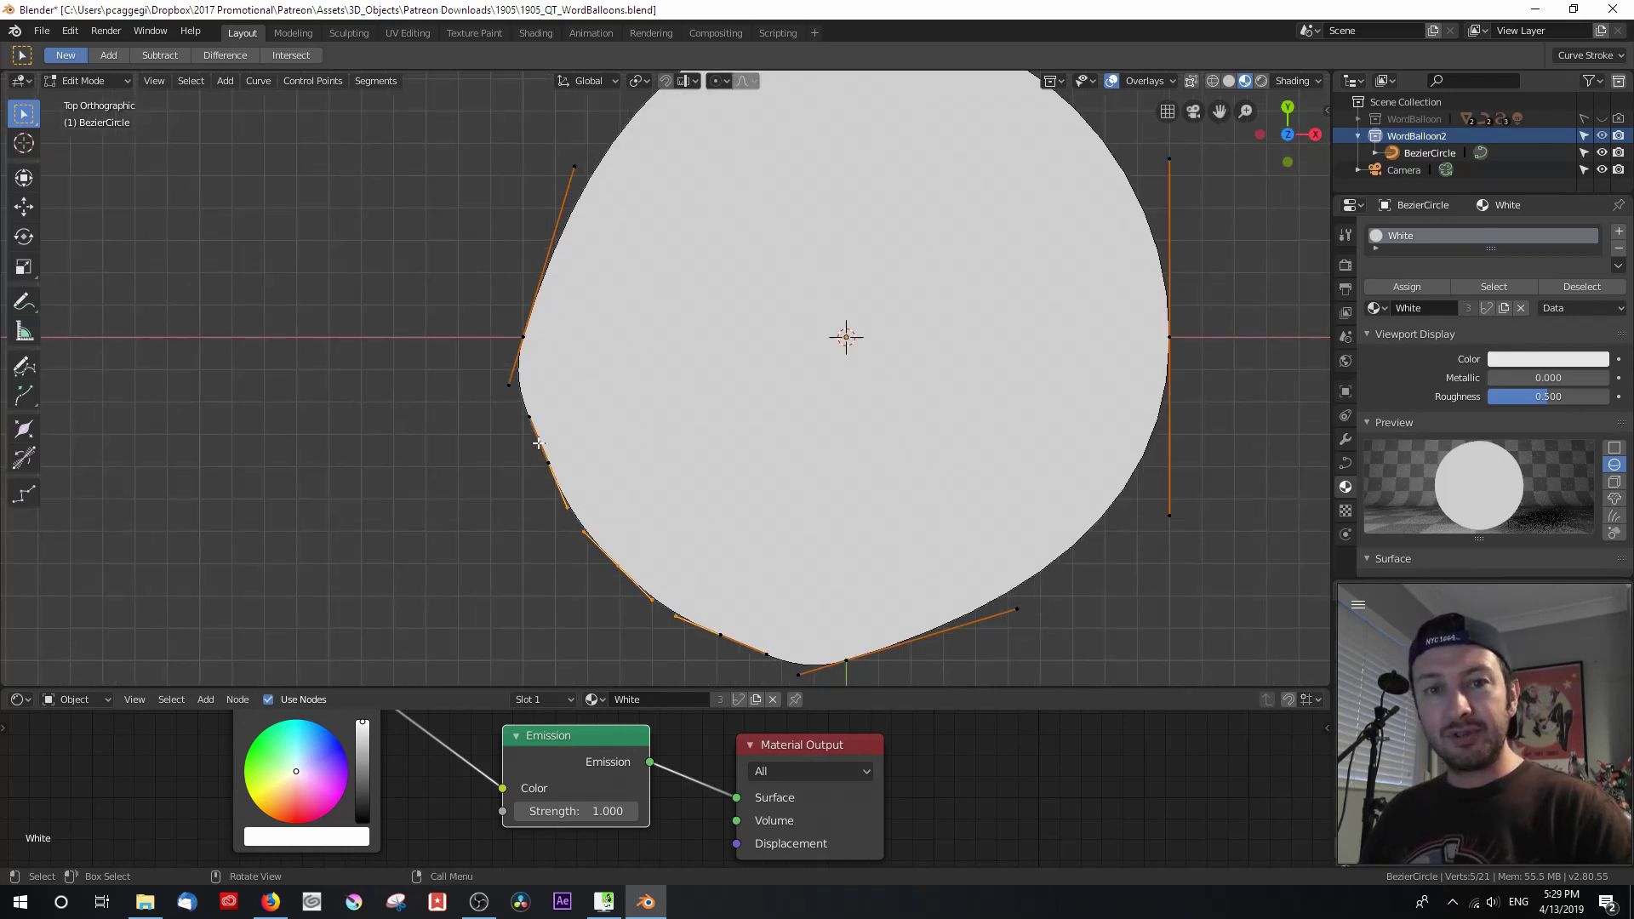
left_click(546, 464)
key("g")
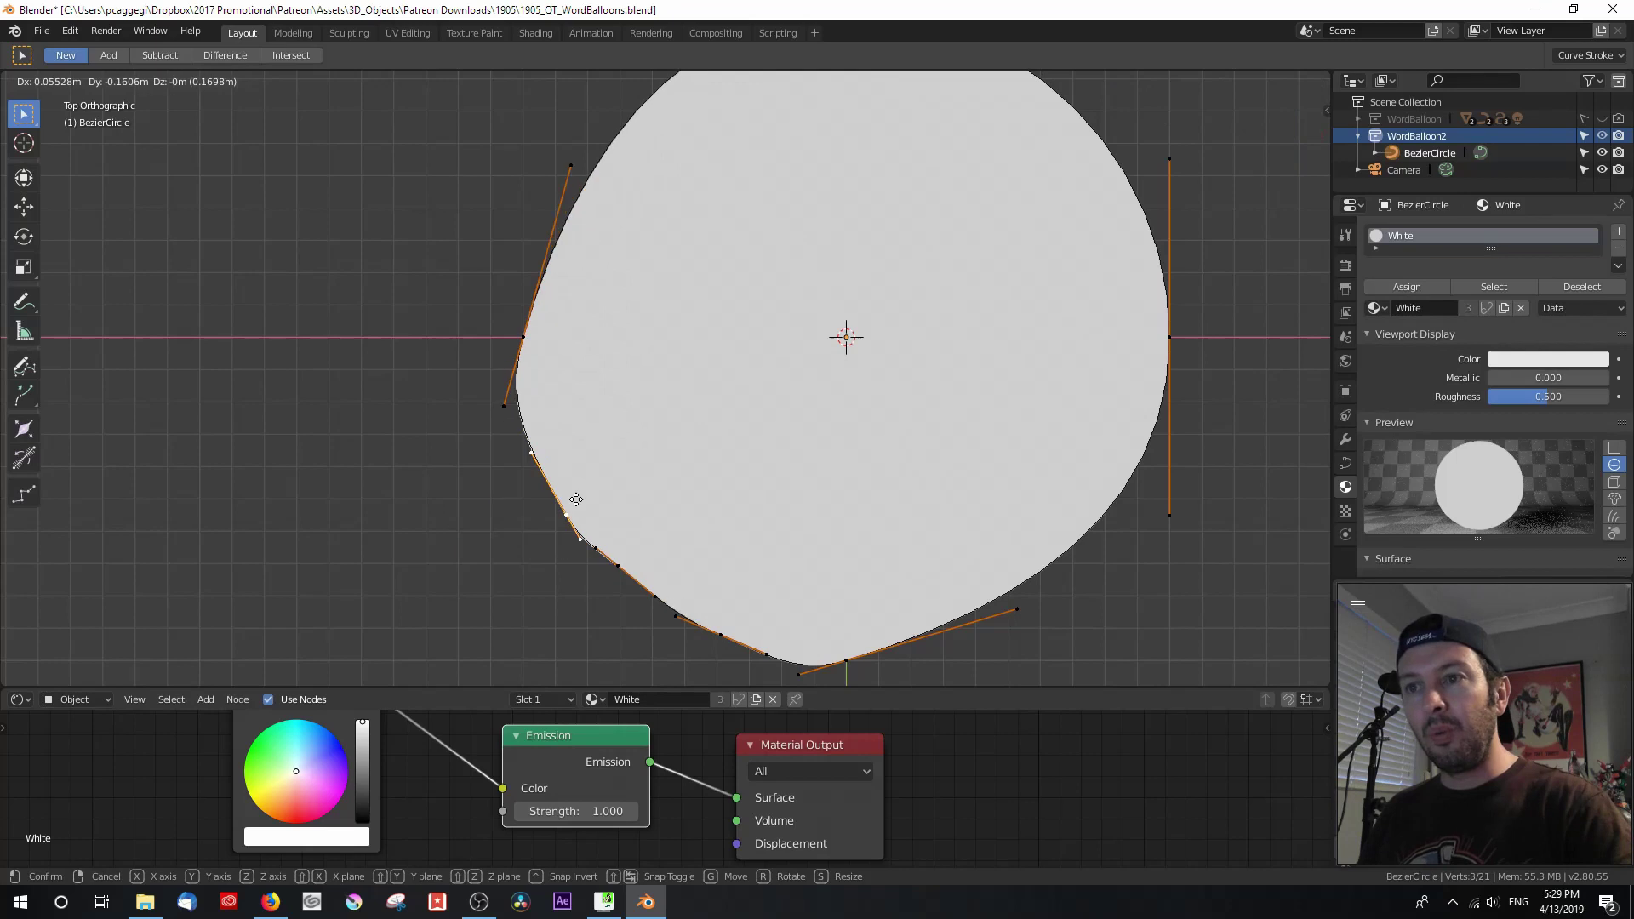
left_click(548, 467)
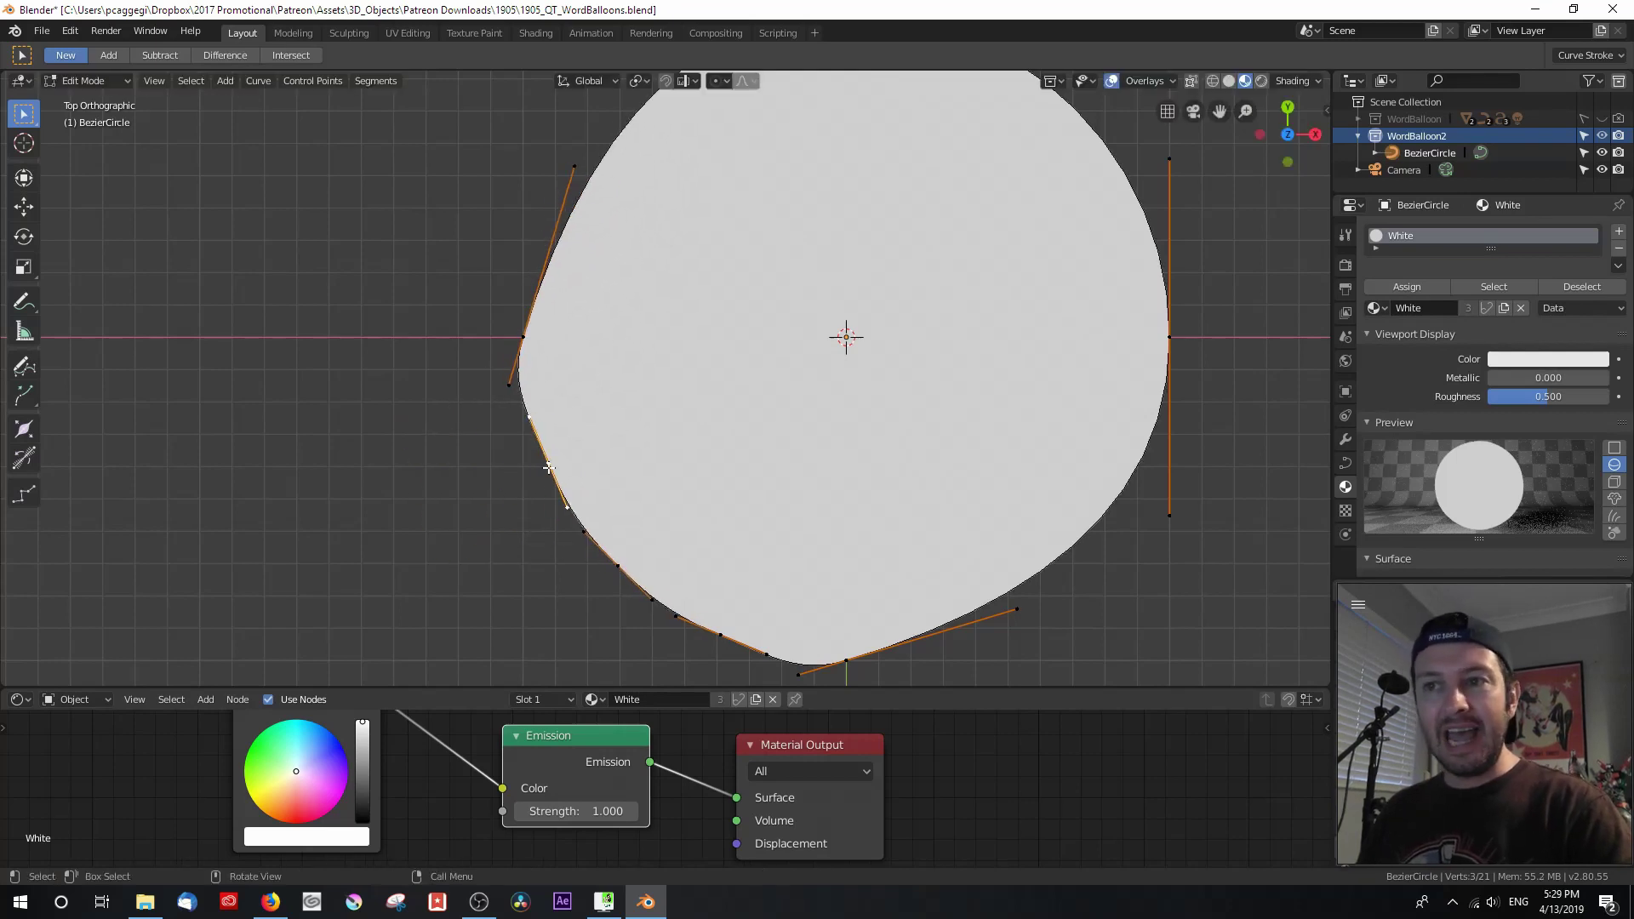
left_click(570, 518)
key("g")
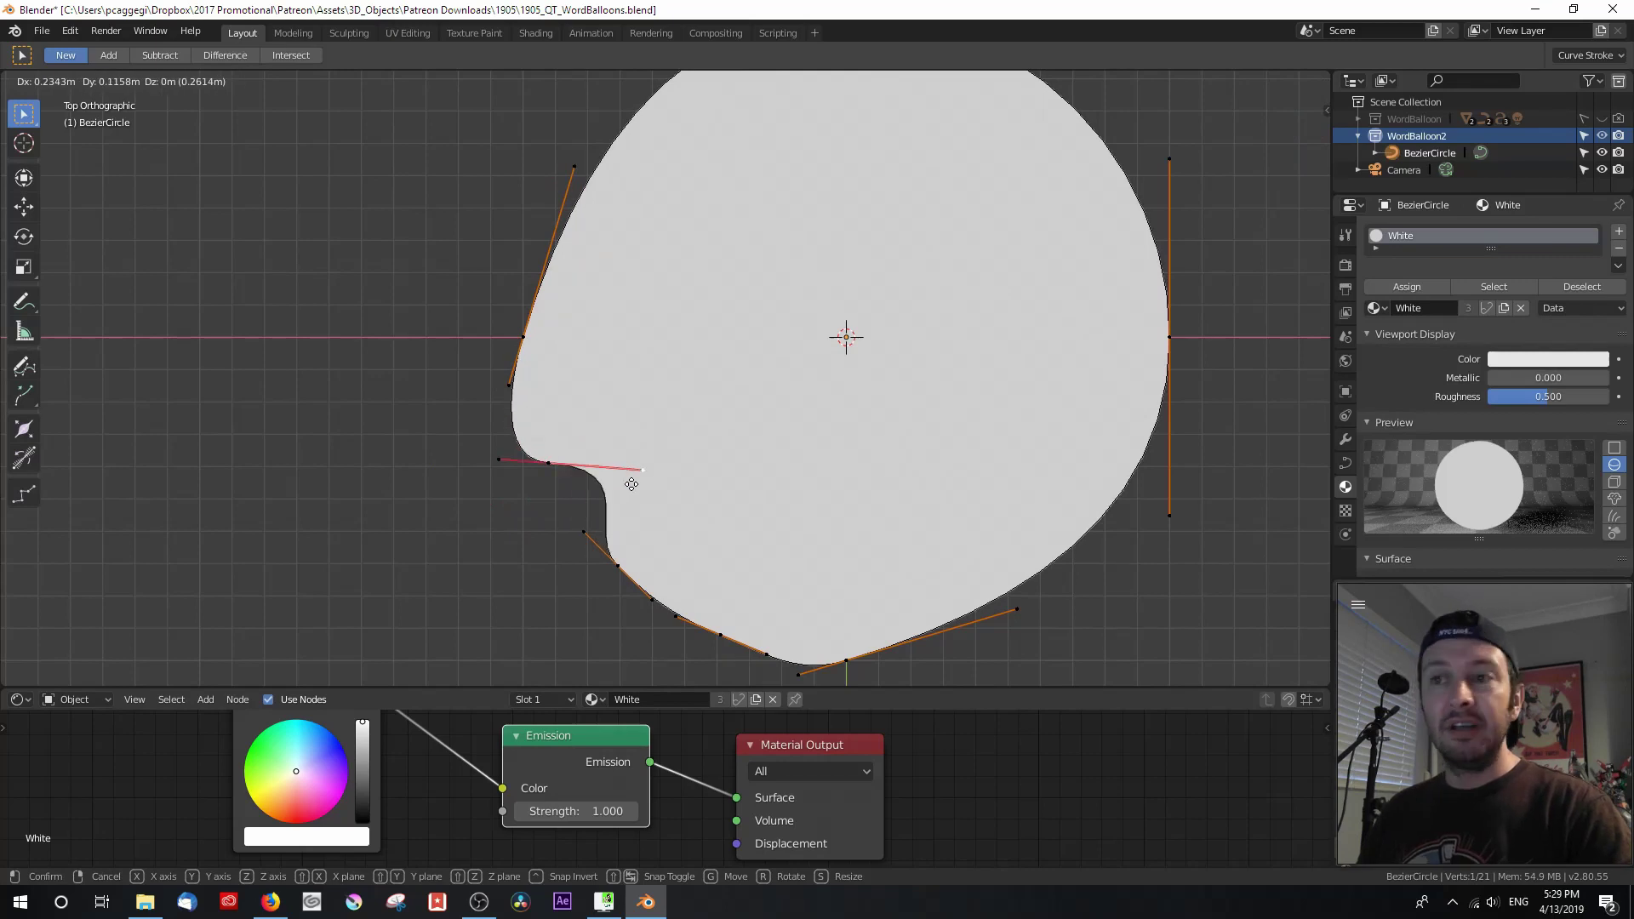
left_click(650, 528)
Set the handles of three lower-left control points to Vector.
left_click(615, 569)
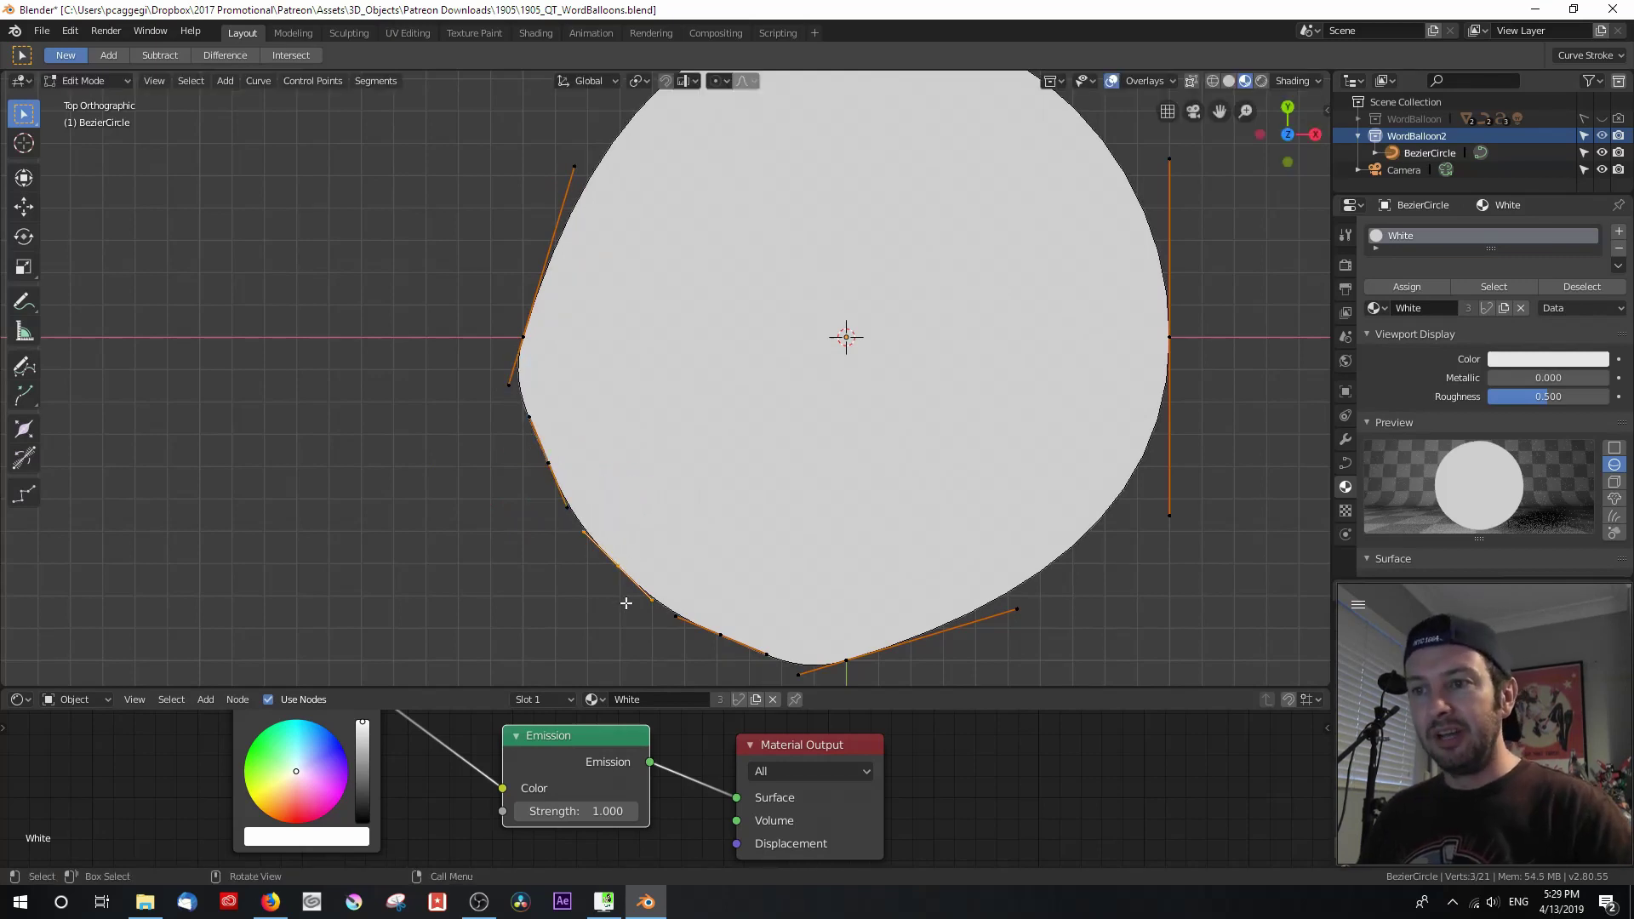
left_click(568, 507, "shift")
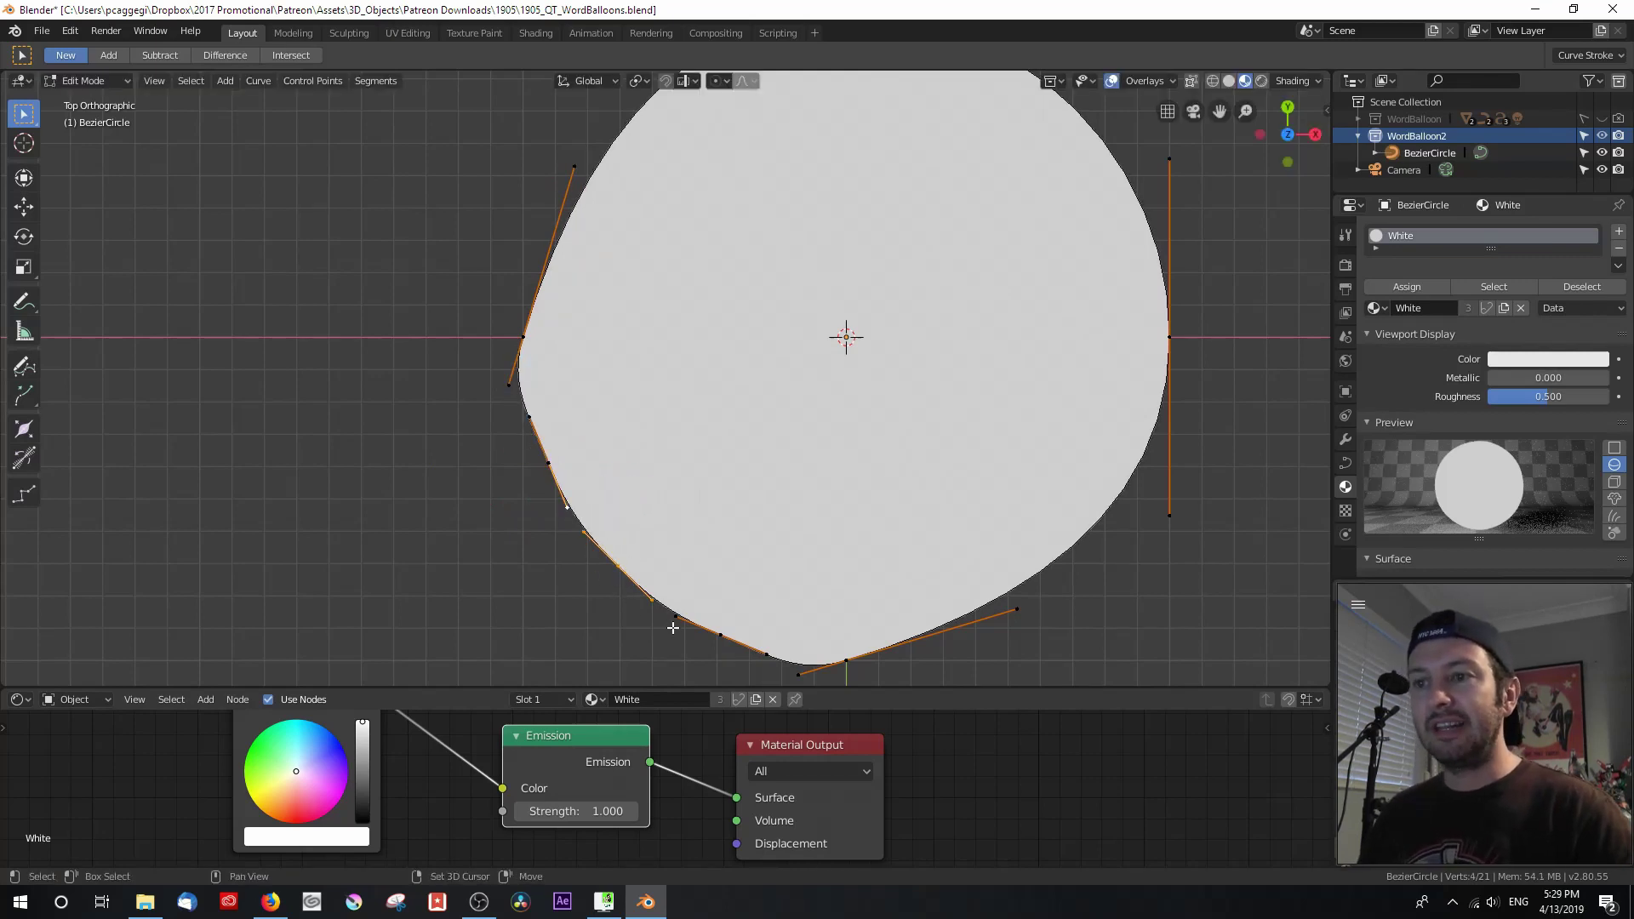
left_click(675, 618, "shift")
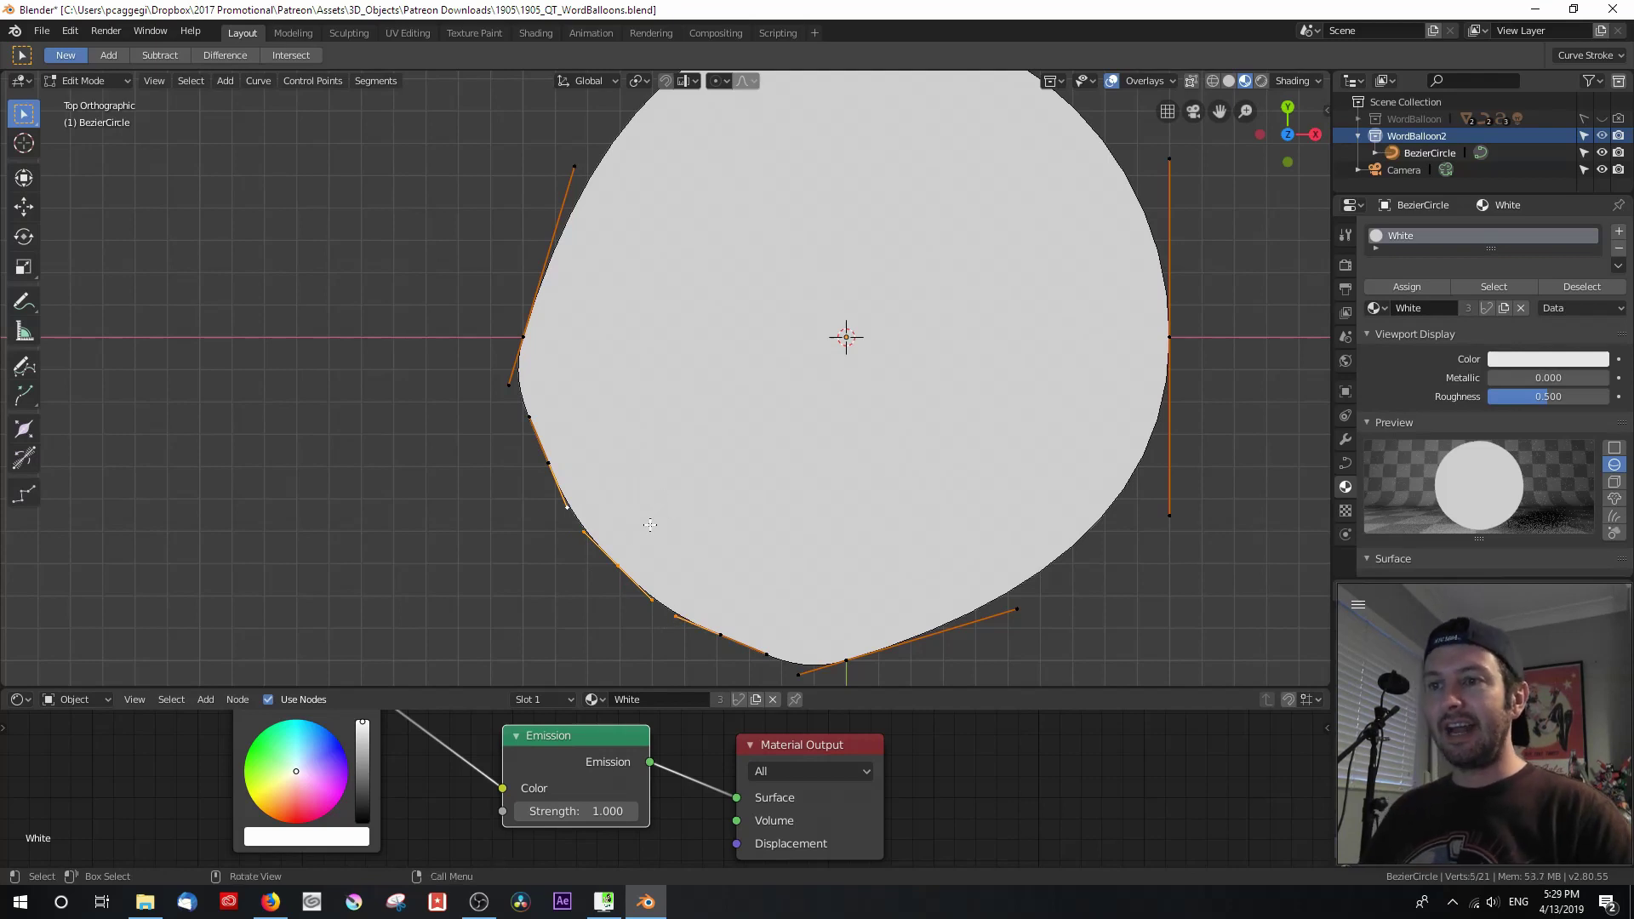
key("v")
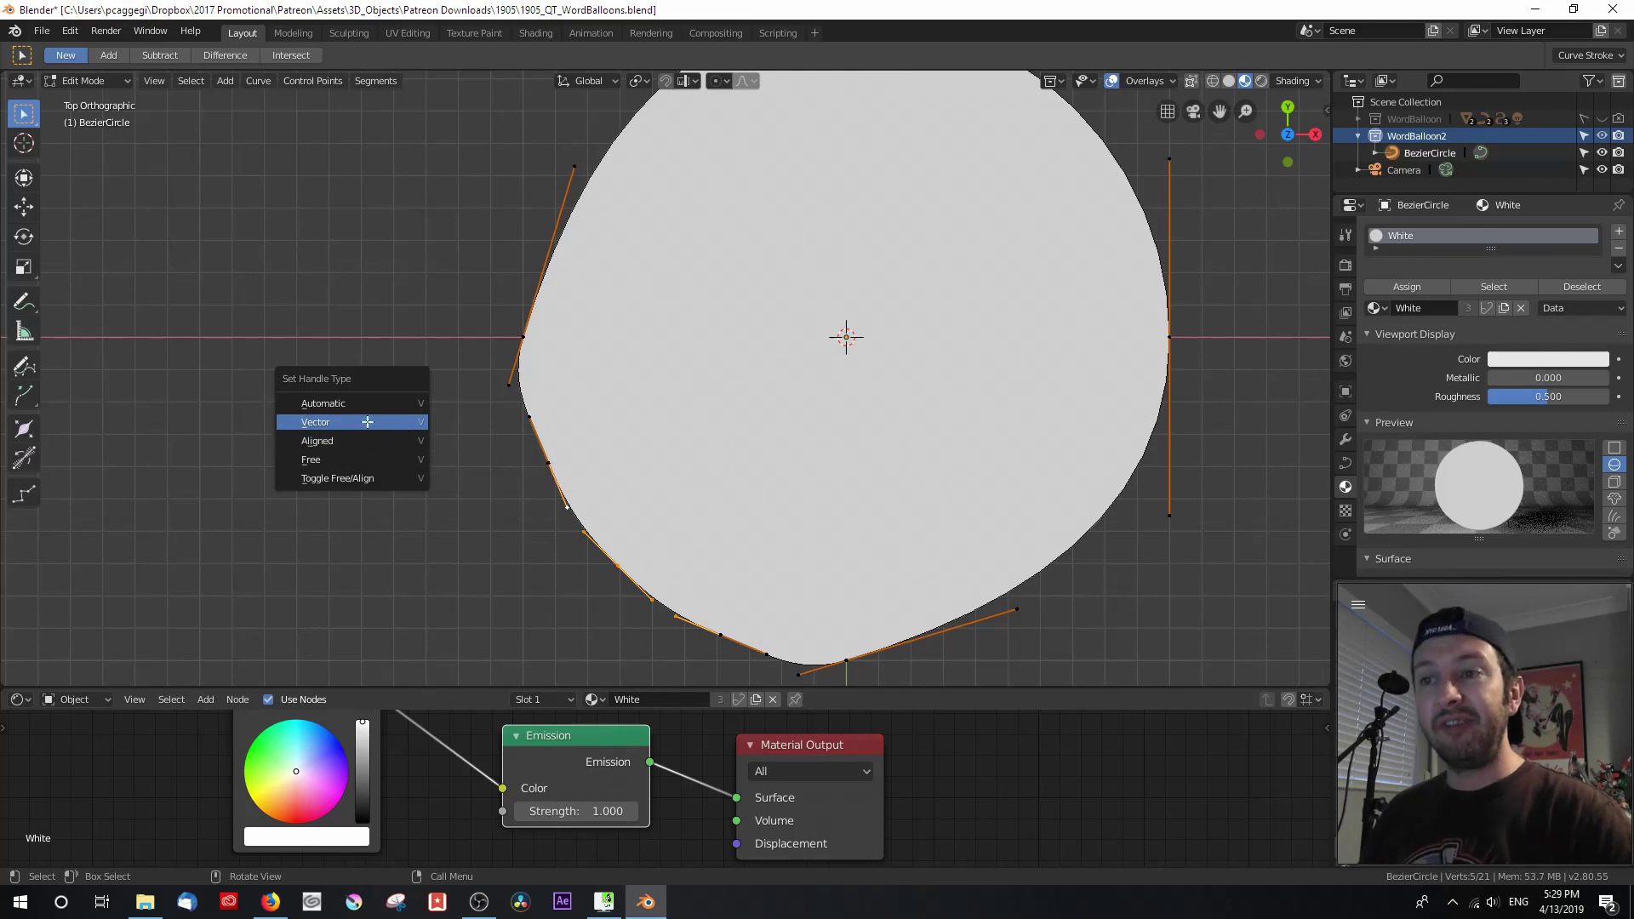
left_click(368, 422)
scroll(619, 514, "down", 2)
left_click(627, 511)
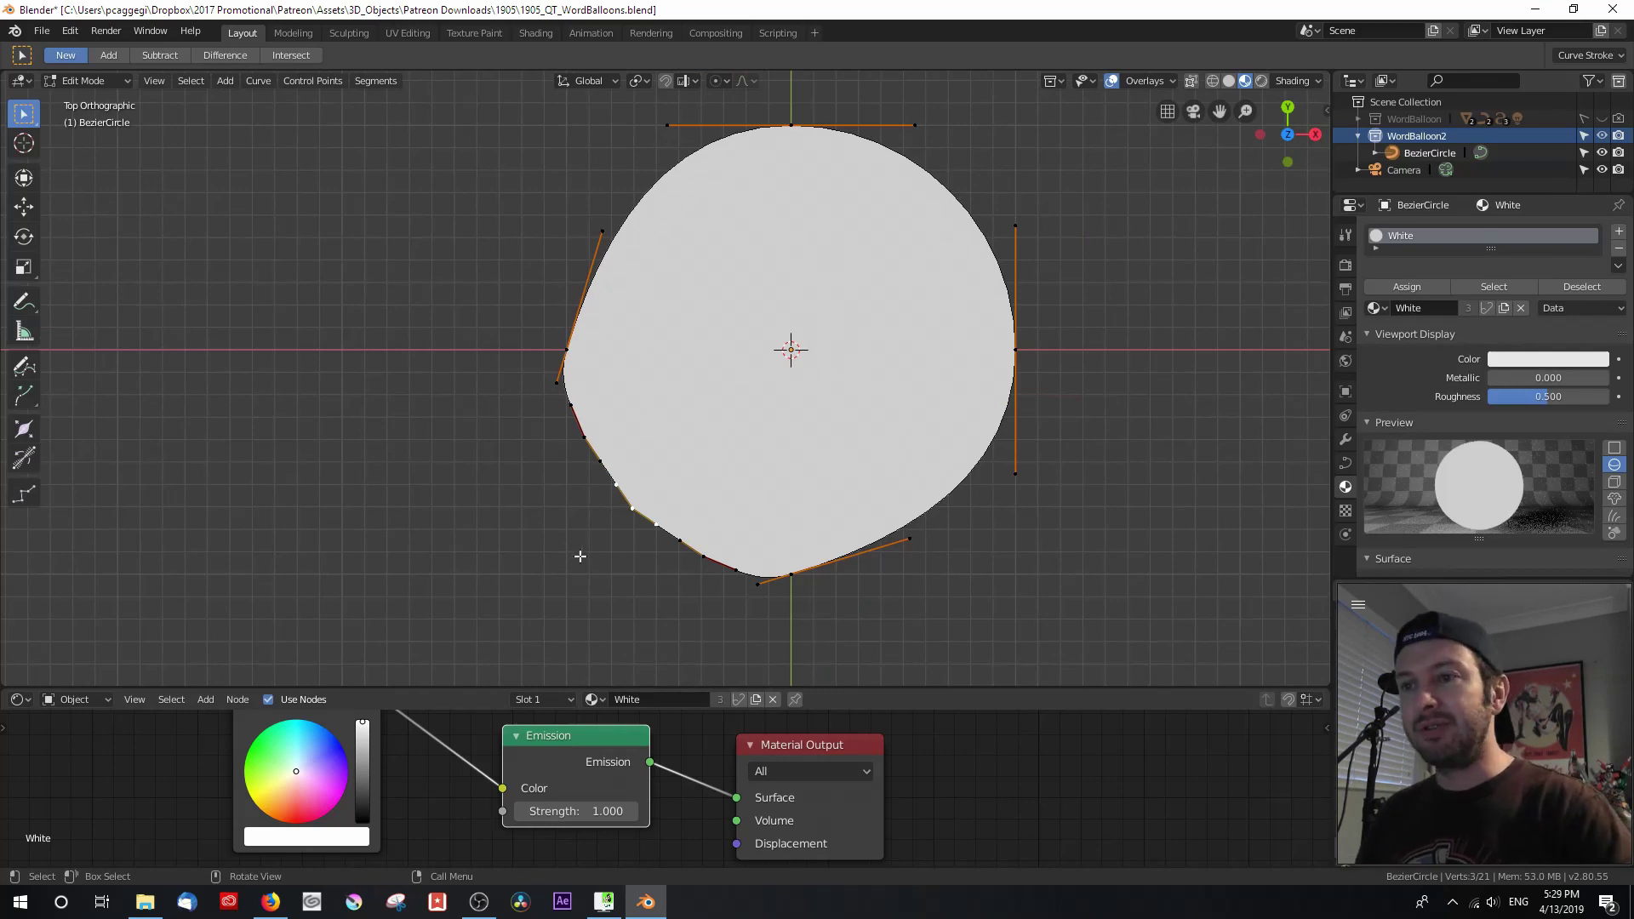
Pull the tail tip down-left and reposition the bottom point and tail corner points.
key("g")
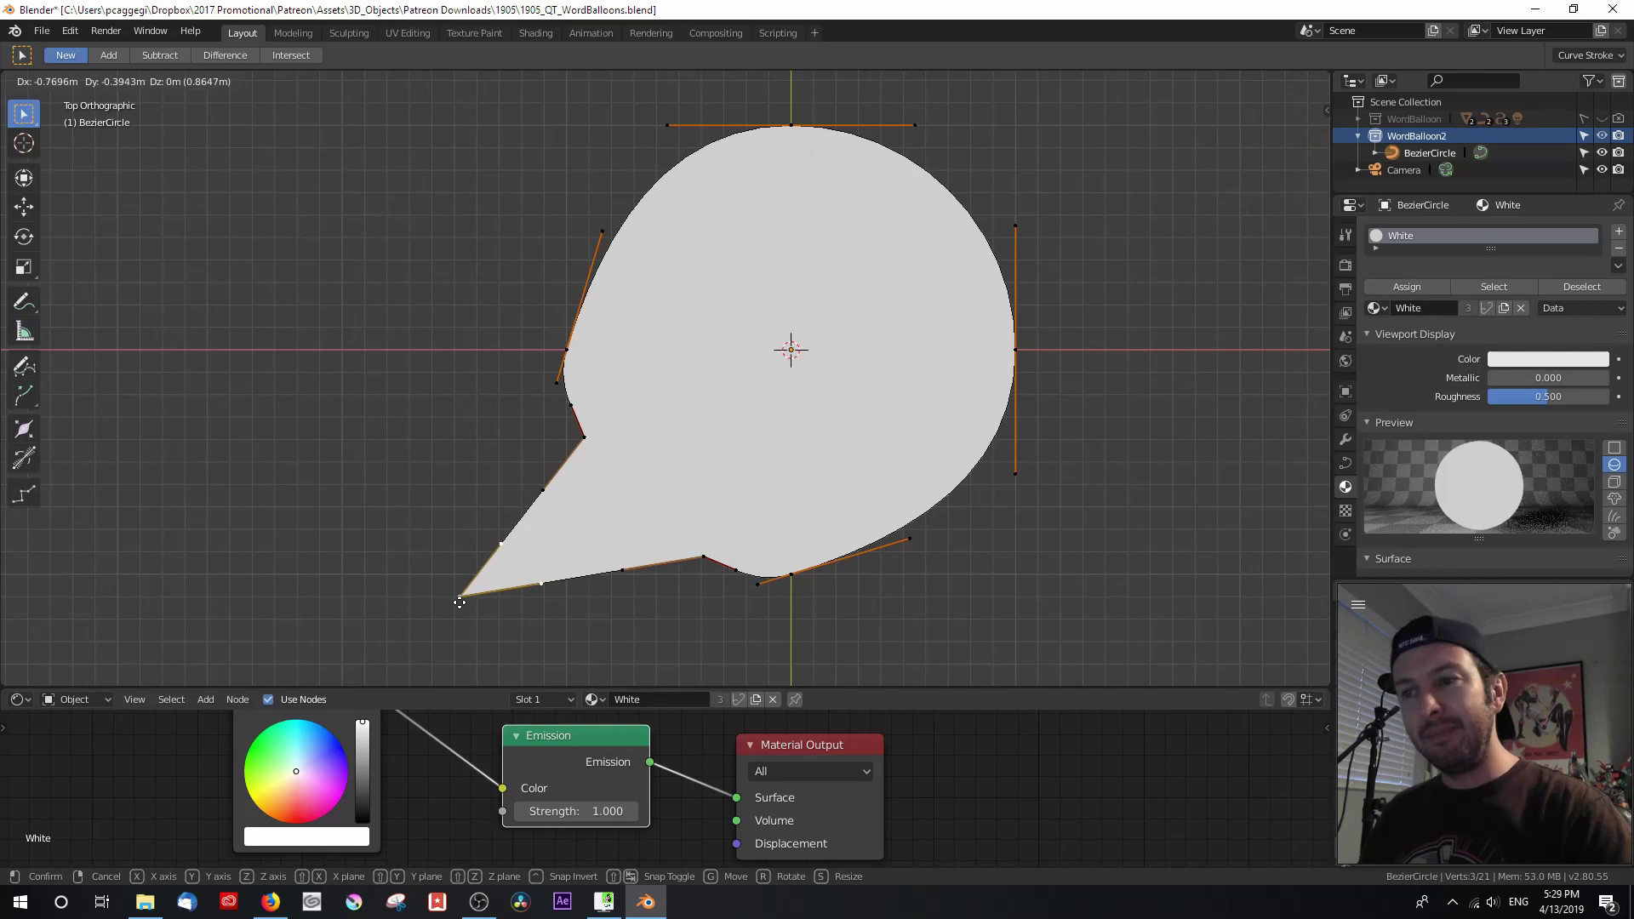
left_click(454, 609)
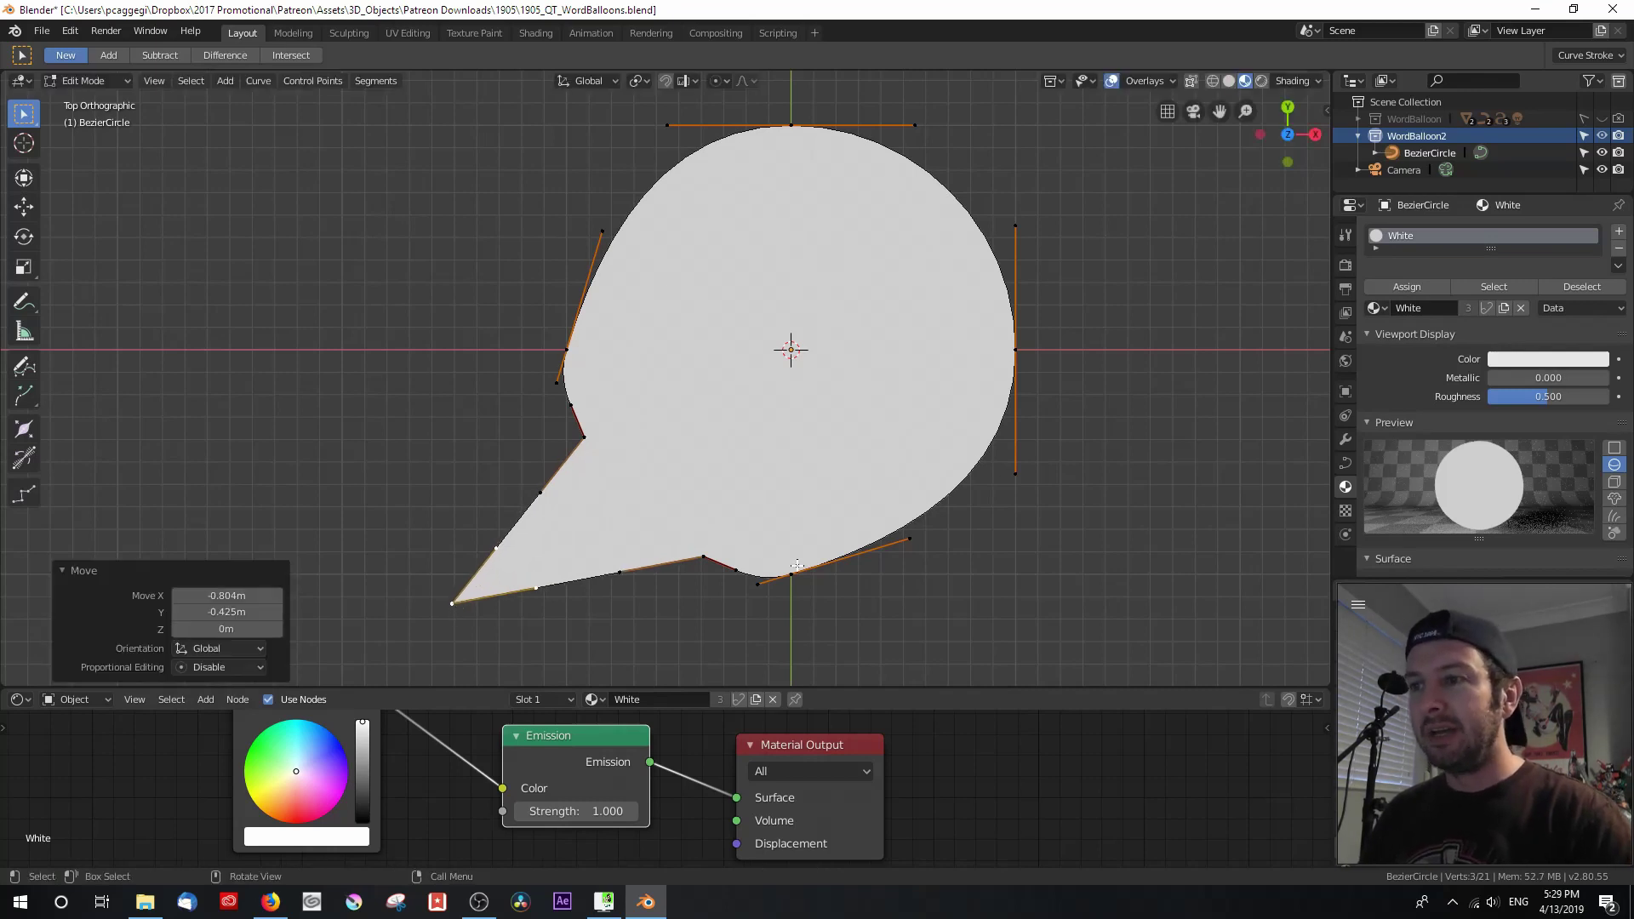
left_click(792, 571)
key("g")
left_click(886, 525)
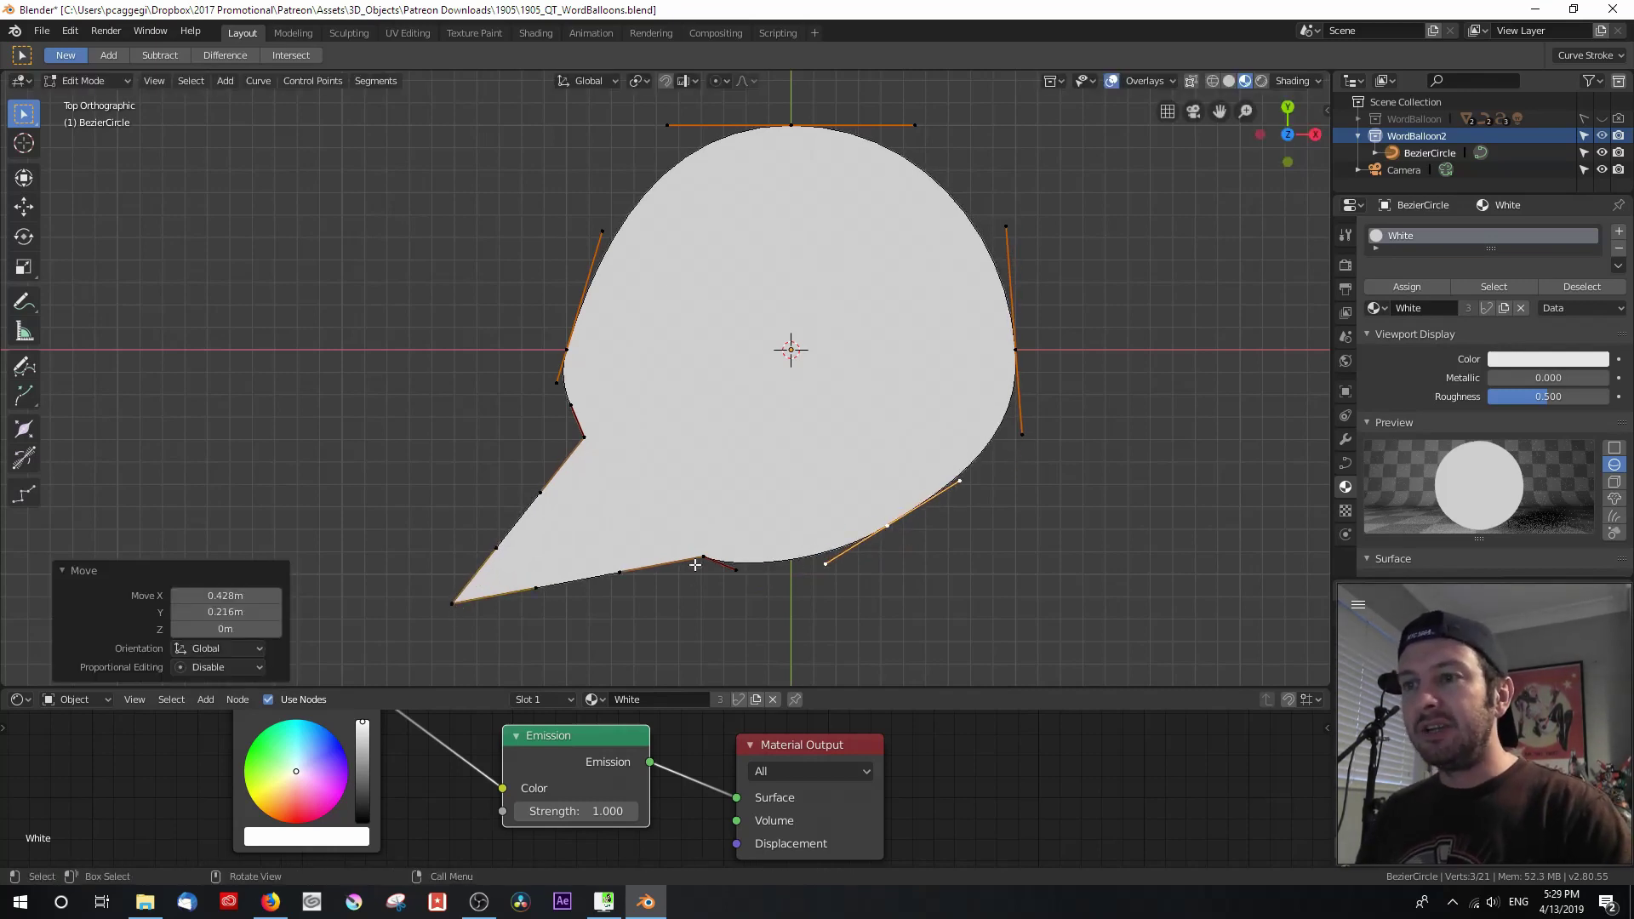
left_click(703, 557)
key("g")
left_click(730, 504)
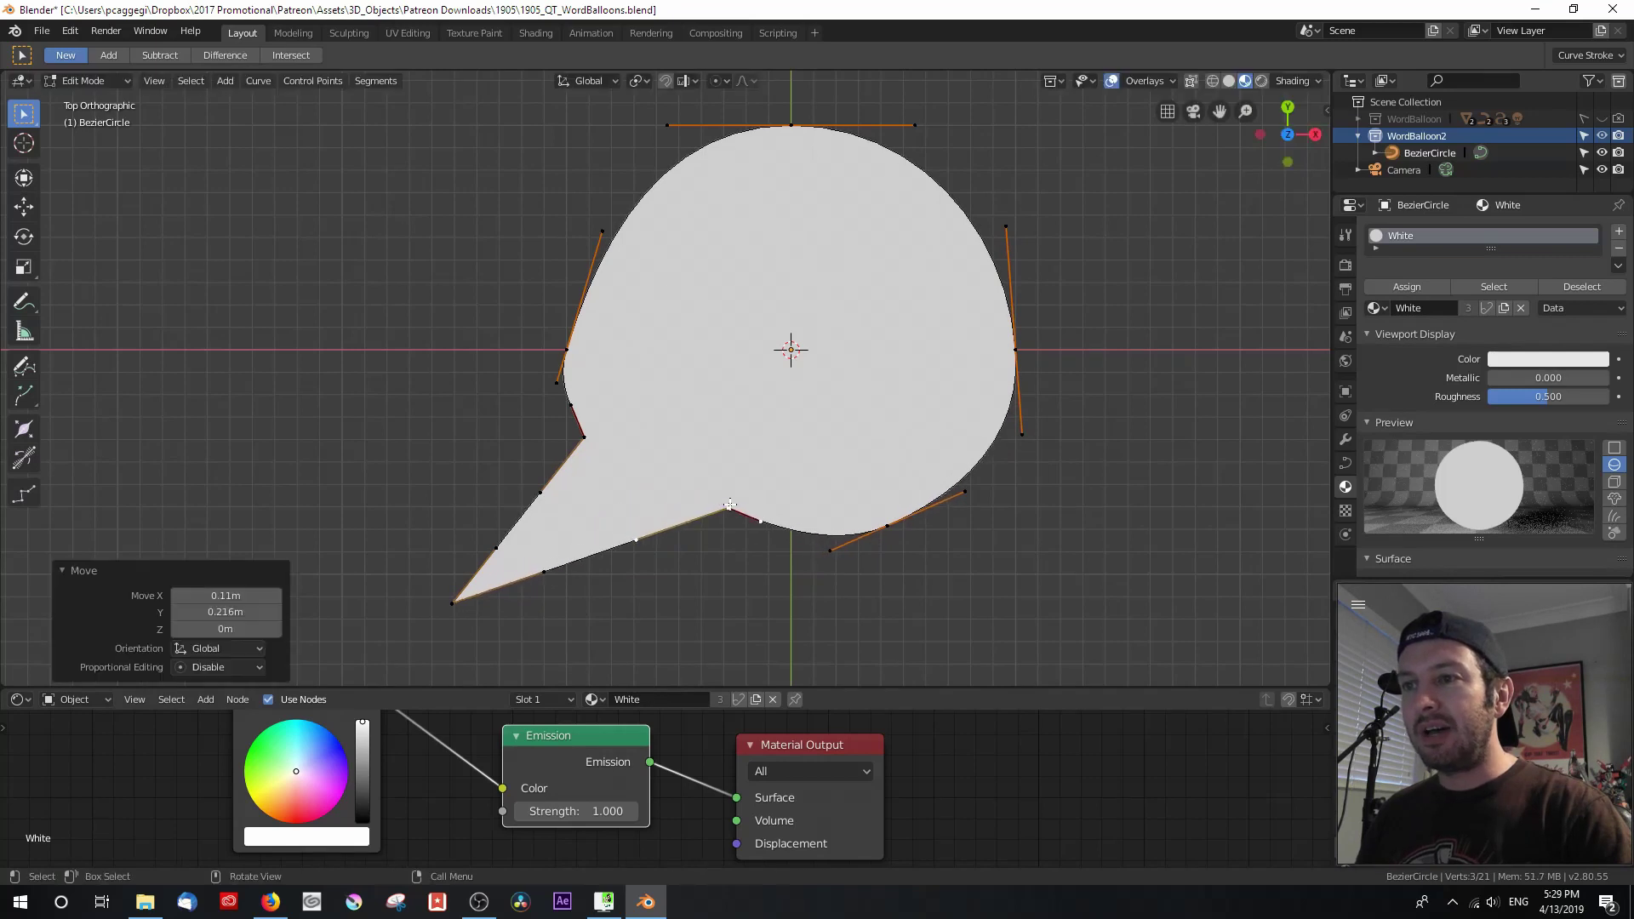
left_click(593, 445)
key("g")
left_click(693, 467)
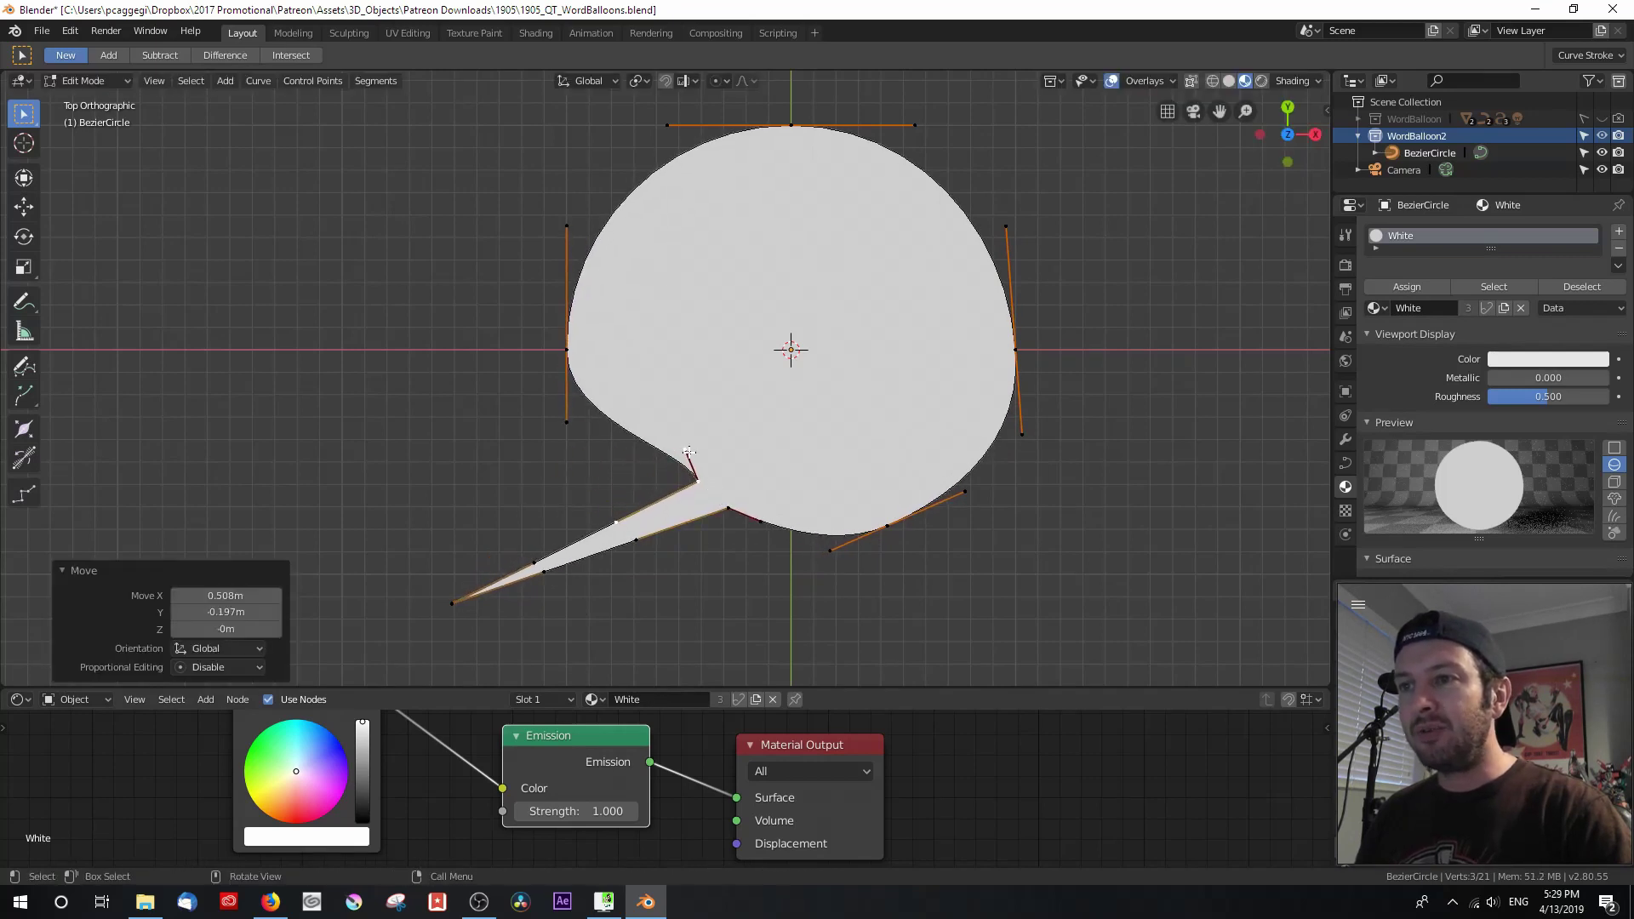
key("g")
left_click(651, 468)
left_click(712, 491)
key("g")
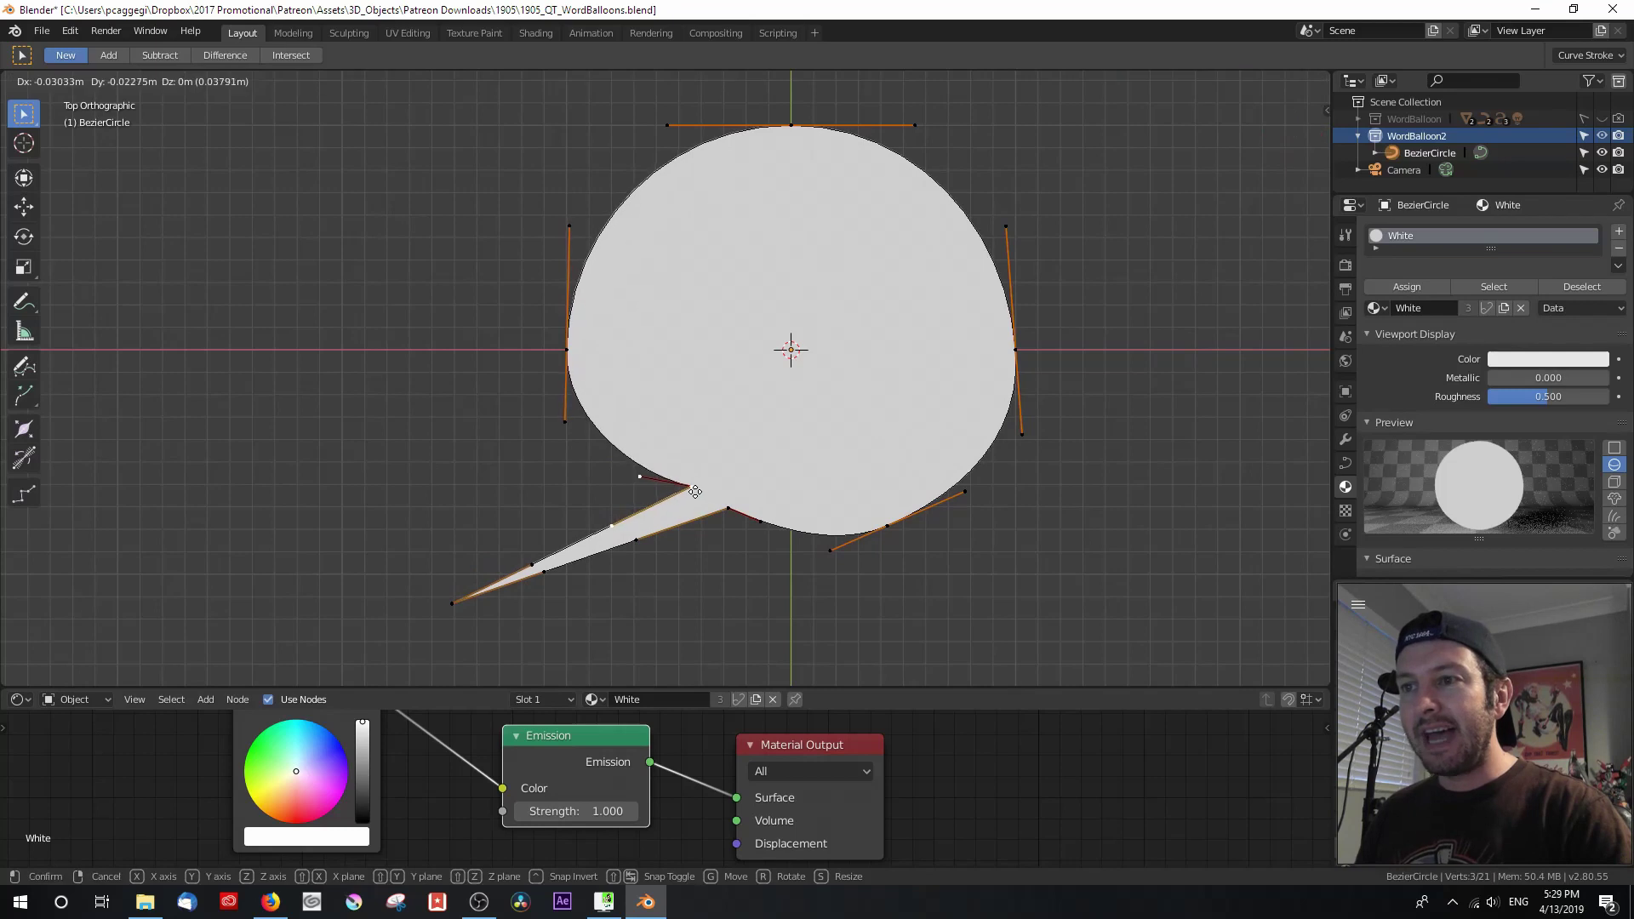
left_click(688, 481)
Adjust the tail's upper and lower handles so the tail curves smoothly and tapers.
scroll(711, 498, "up", 1)
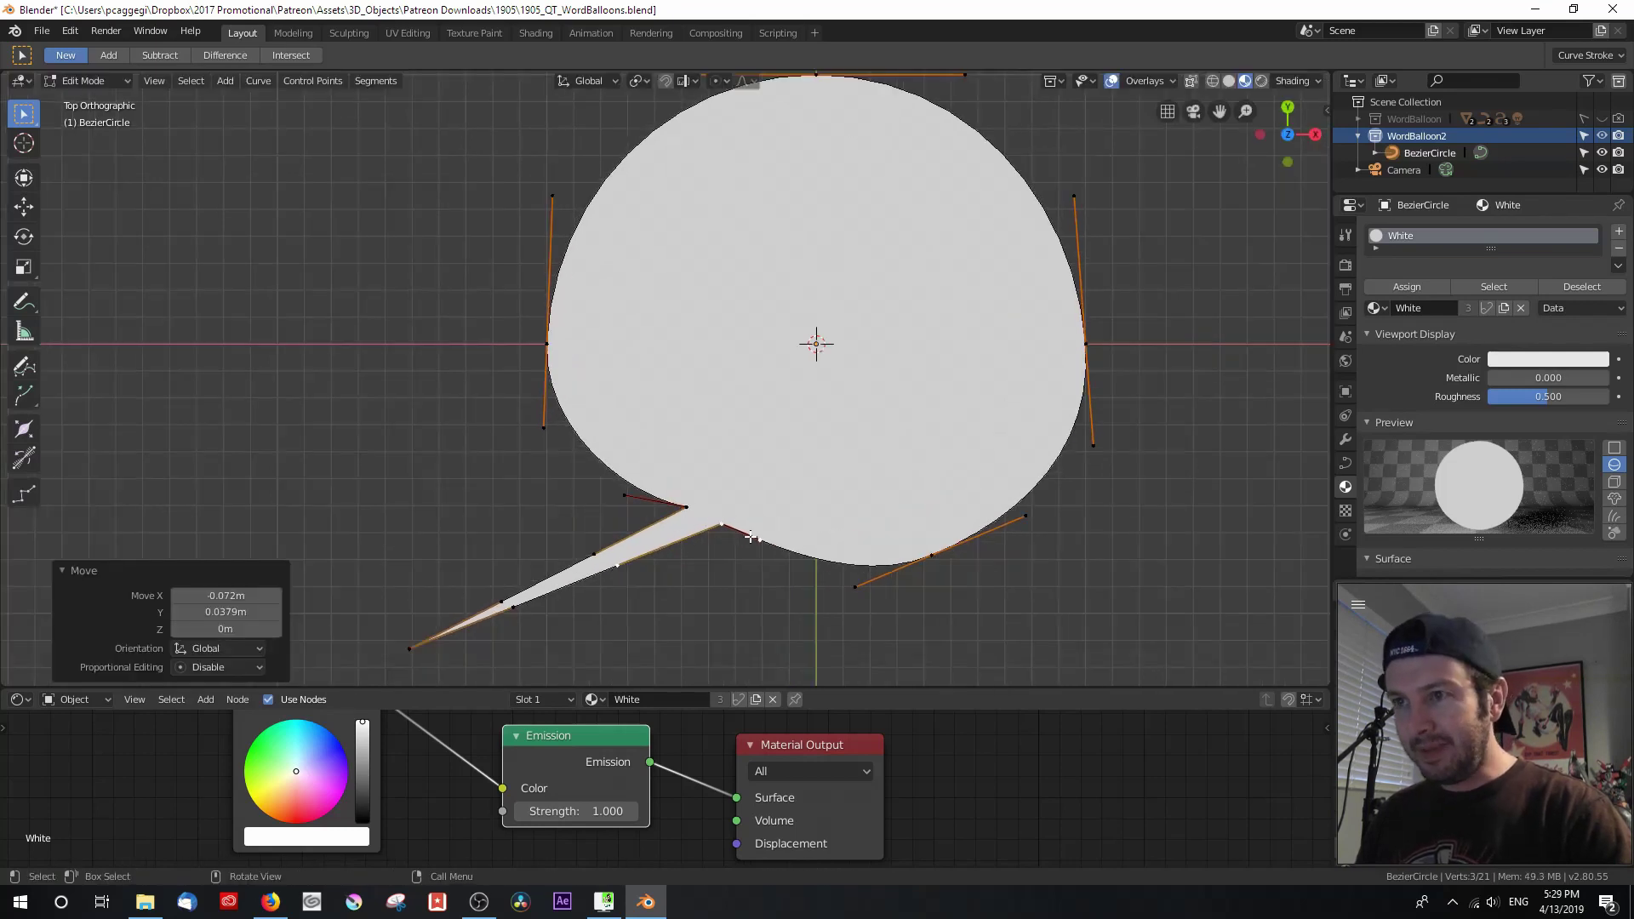
left_click(618, 567)
key("g")
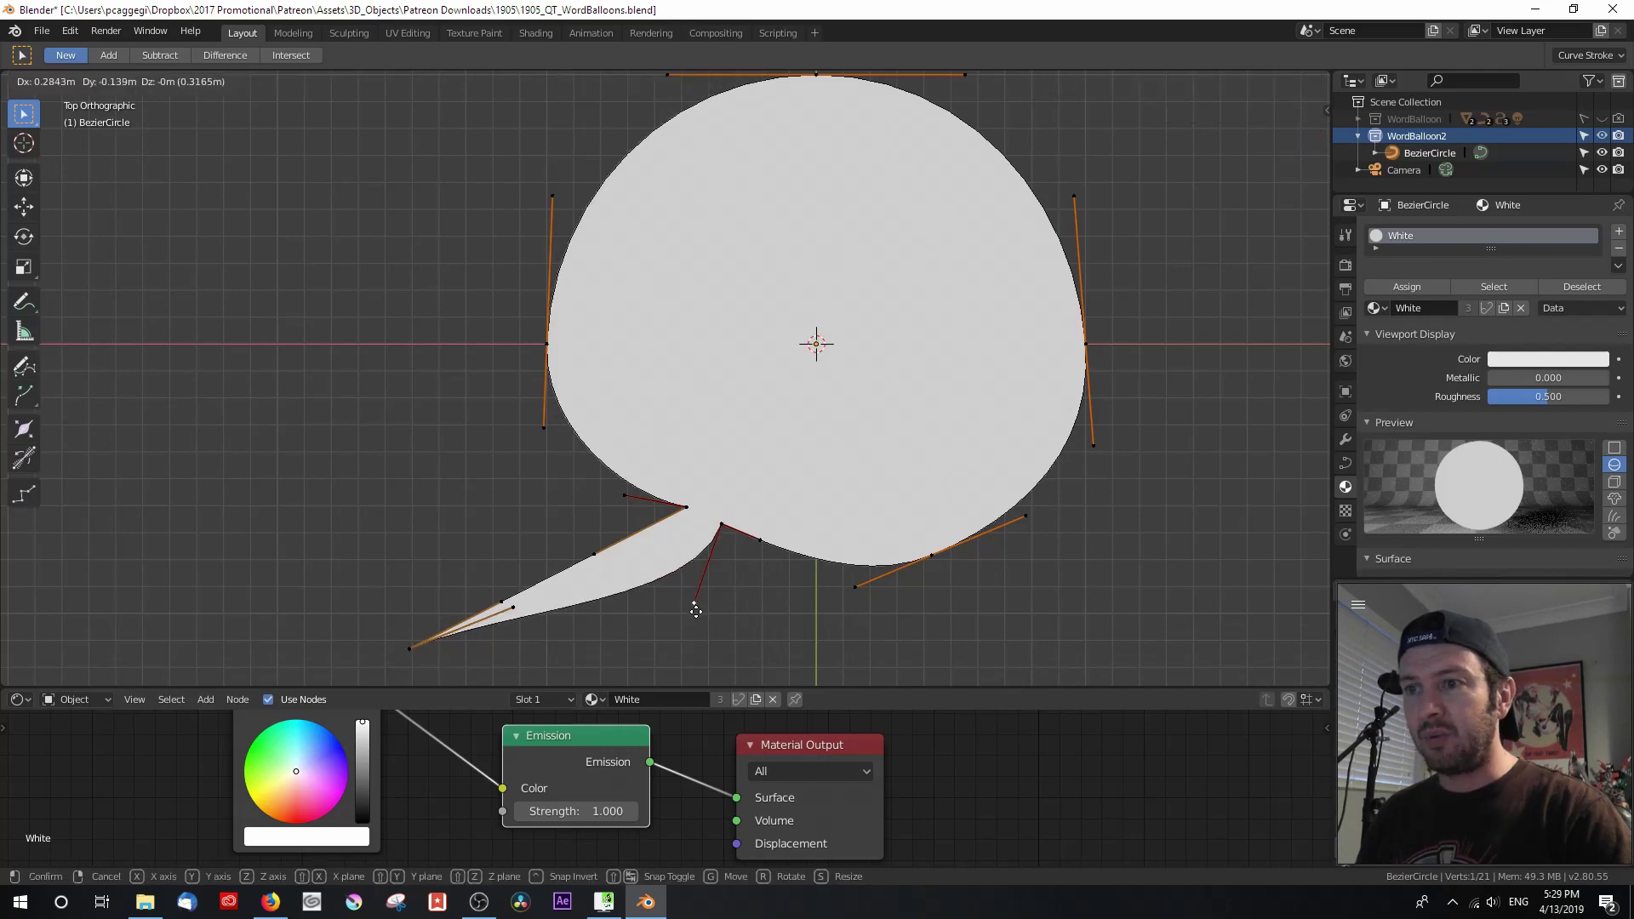
left_click(695, 610)
left_click(513, 607)
key("g")
left_click(619, 642)
left_click(595, 555)
key("g")
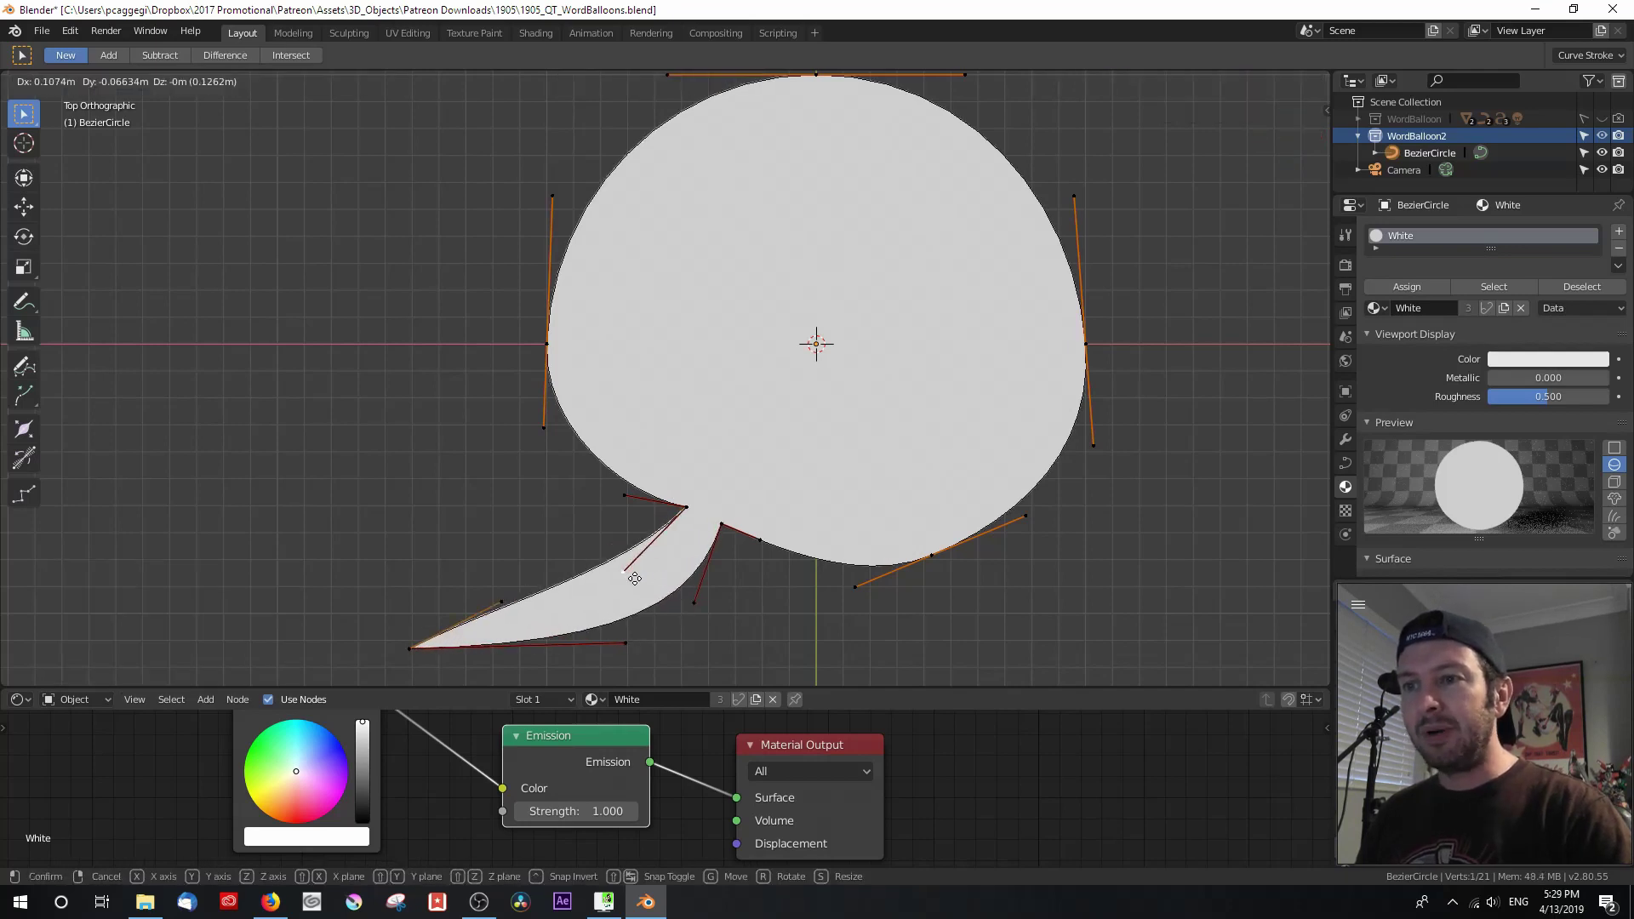
left_click(669, 614)
left_click(497, 600)
key("g")
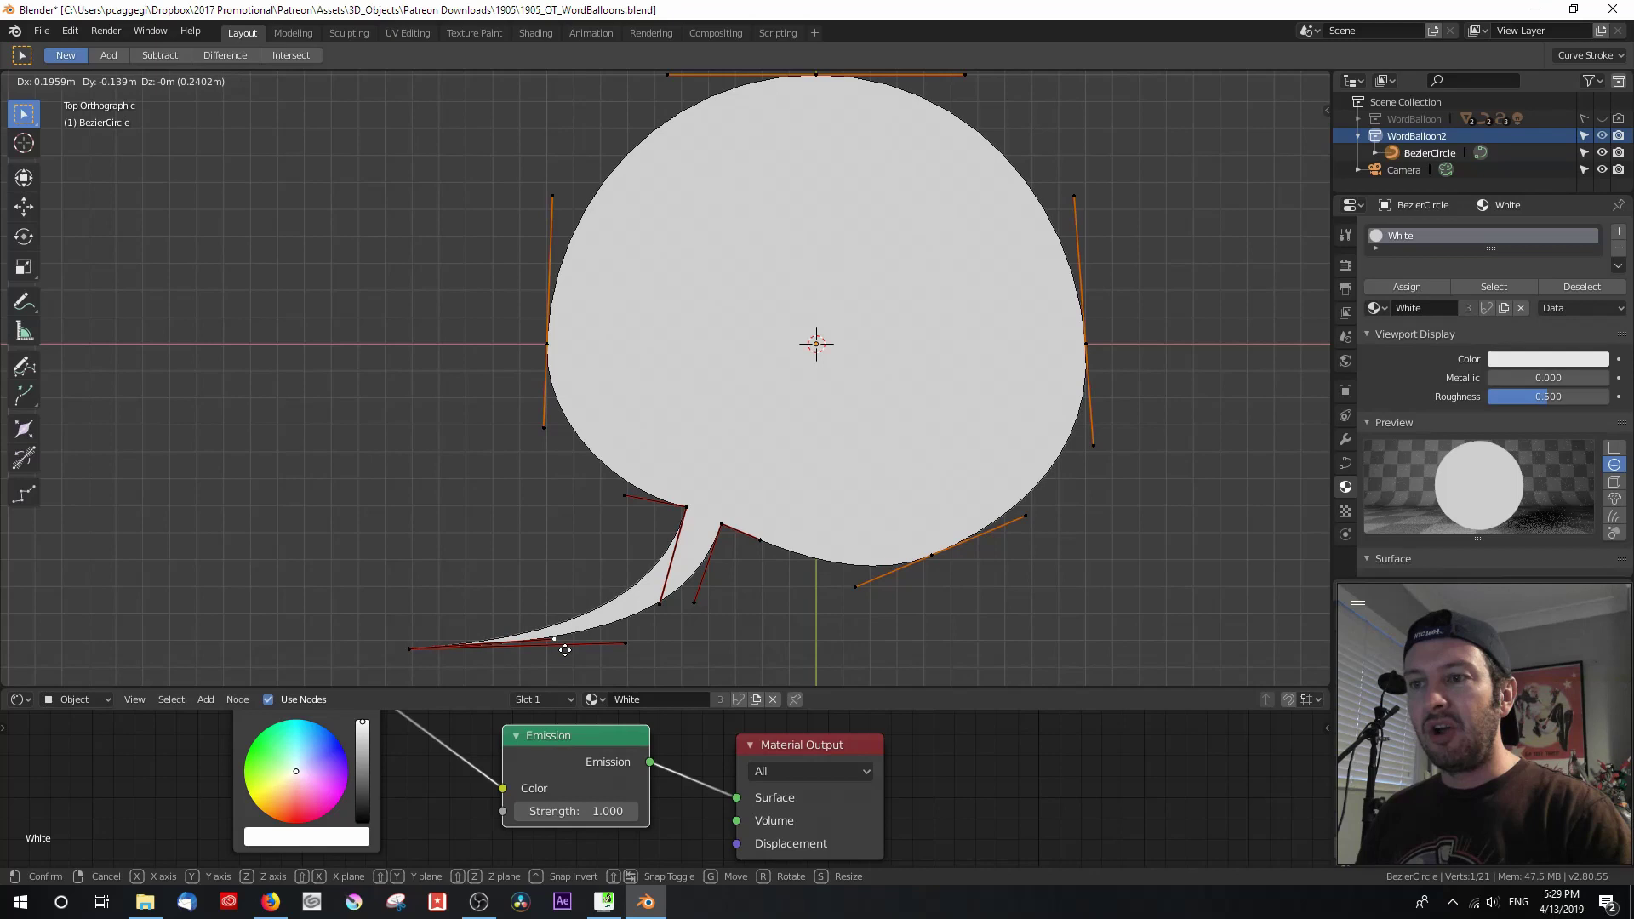
left_click(565, 650)
left_click(625, 495)
key("g")
left_click(614, 496)
Widen the balloon body by pushing its left, lower-right and right points outward.
left_click(546, 343)
key("g")
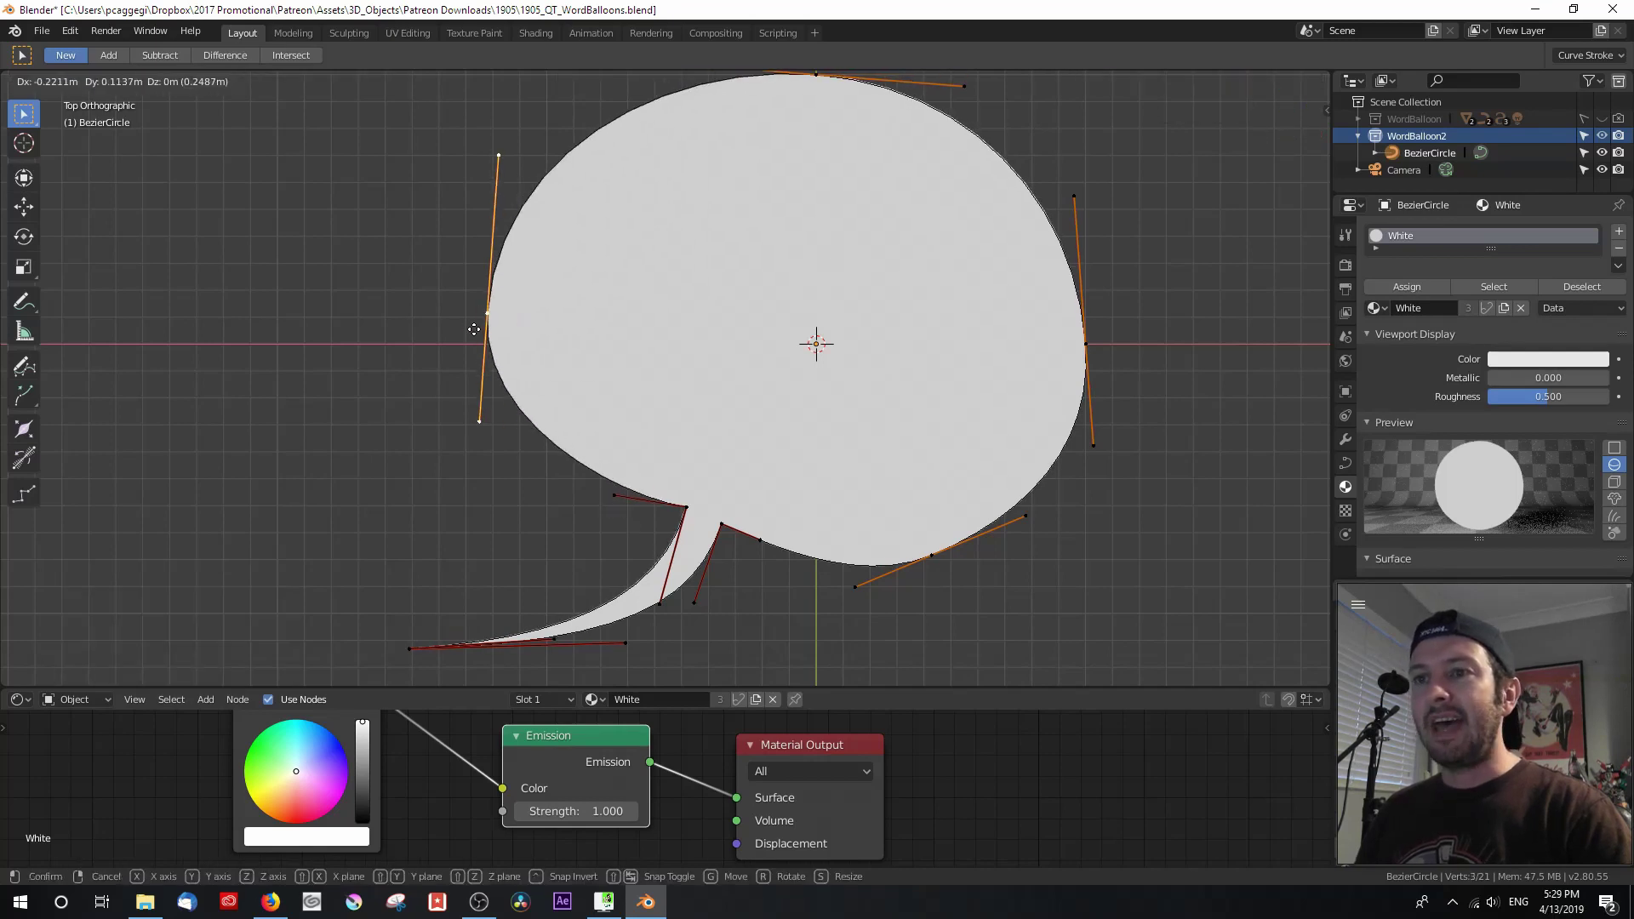
left_click(464, 319)
left_click(932, 556)
key("g")
left_click(986, 505)
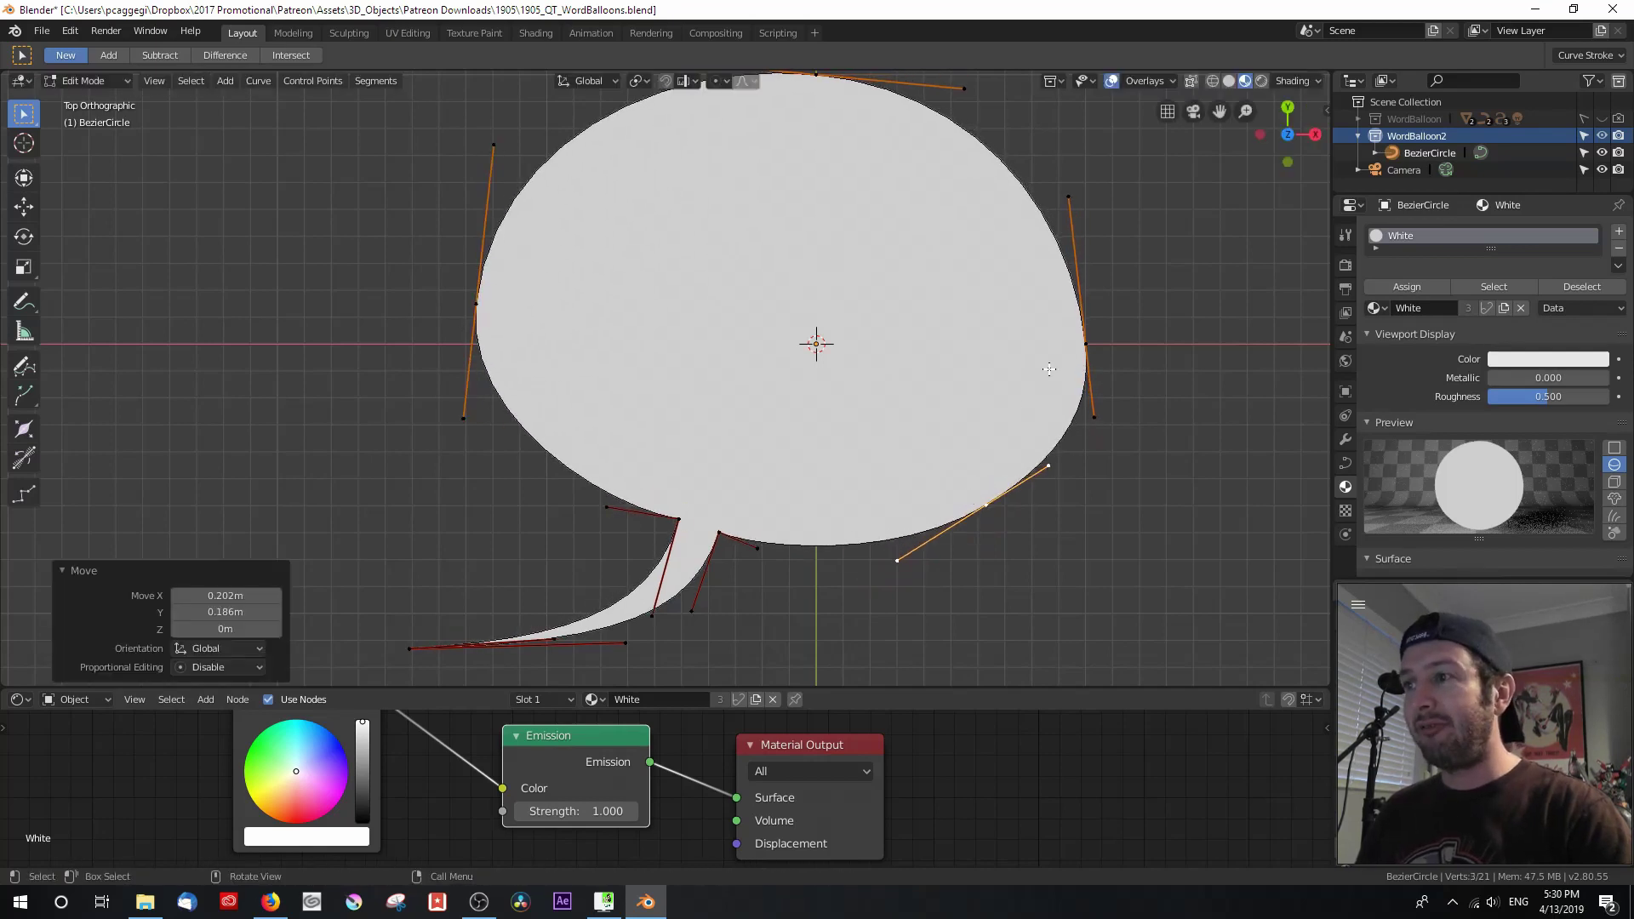
left_click(1082, 344)
key("g")
left_click(1110, 281)
Fine-tune the tail's right handle and nudge its base point up-right.
left_click(750, 545)
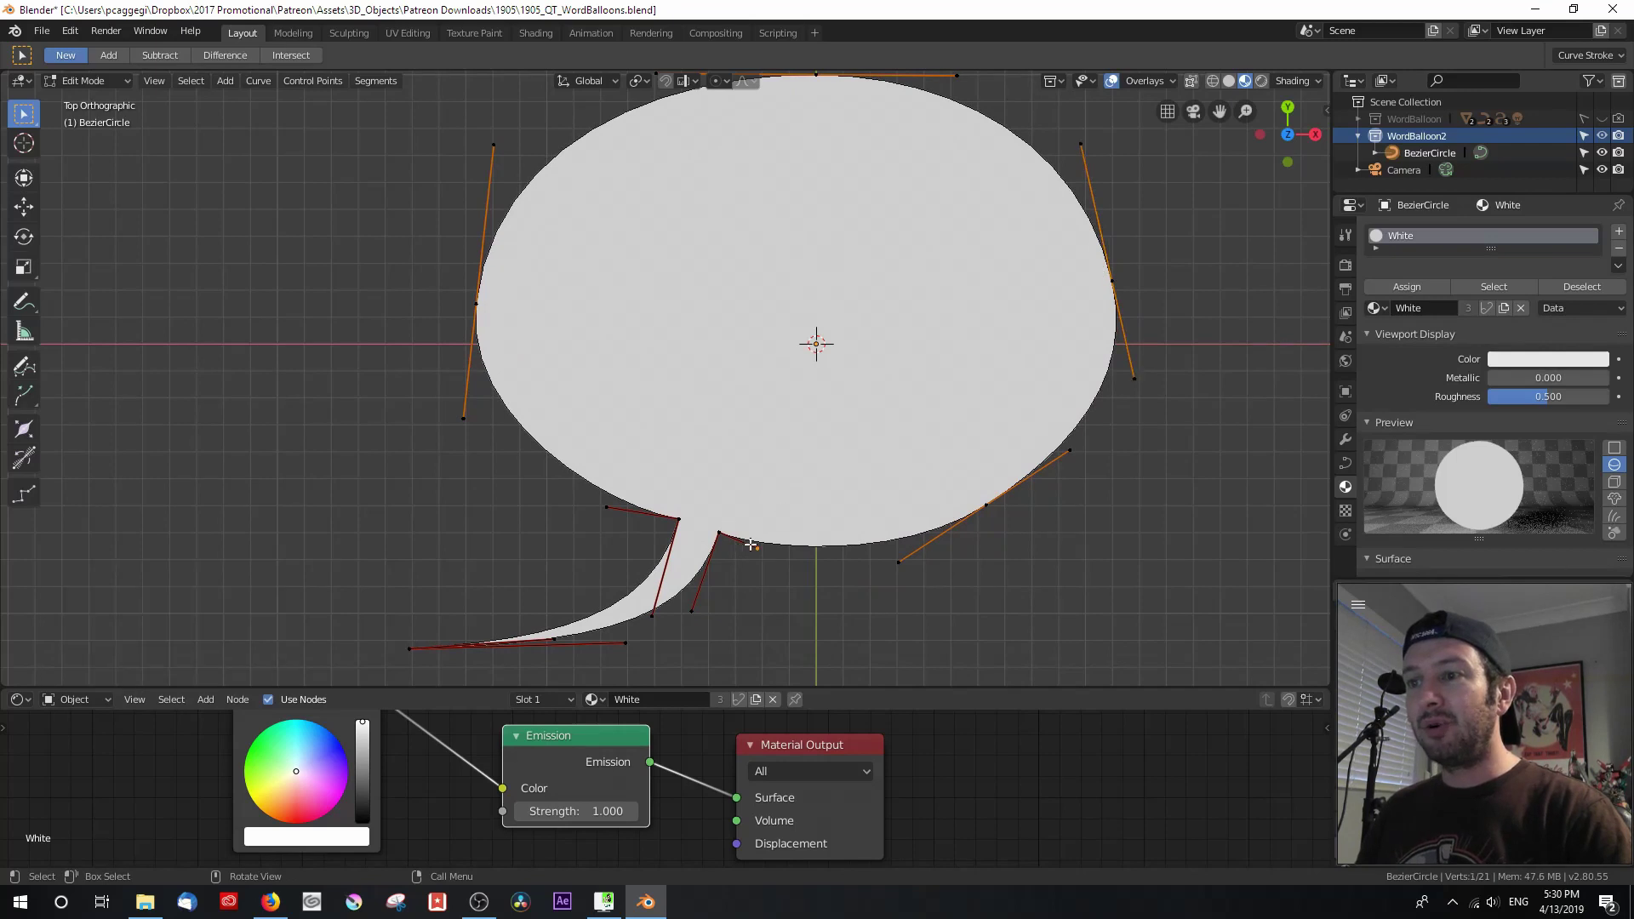
key("g")
left_click(749, 541)
left_click(719, 533)
key("g")
left_click(804, 535)
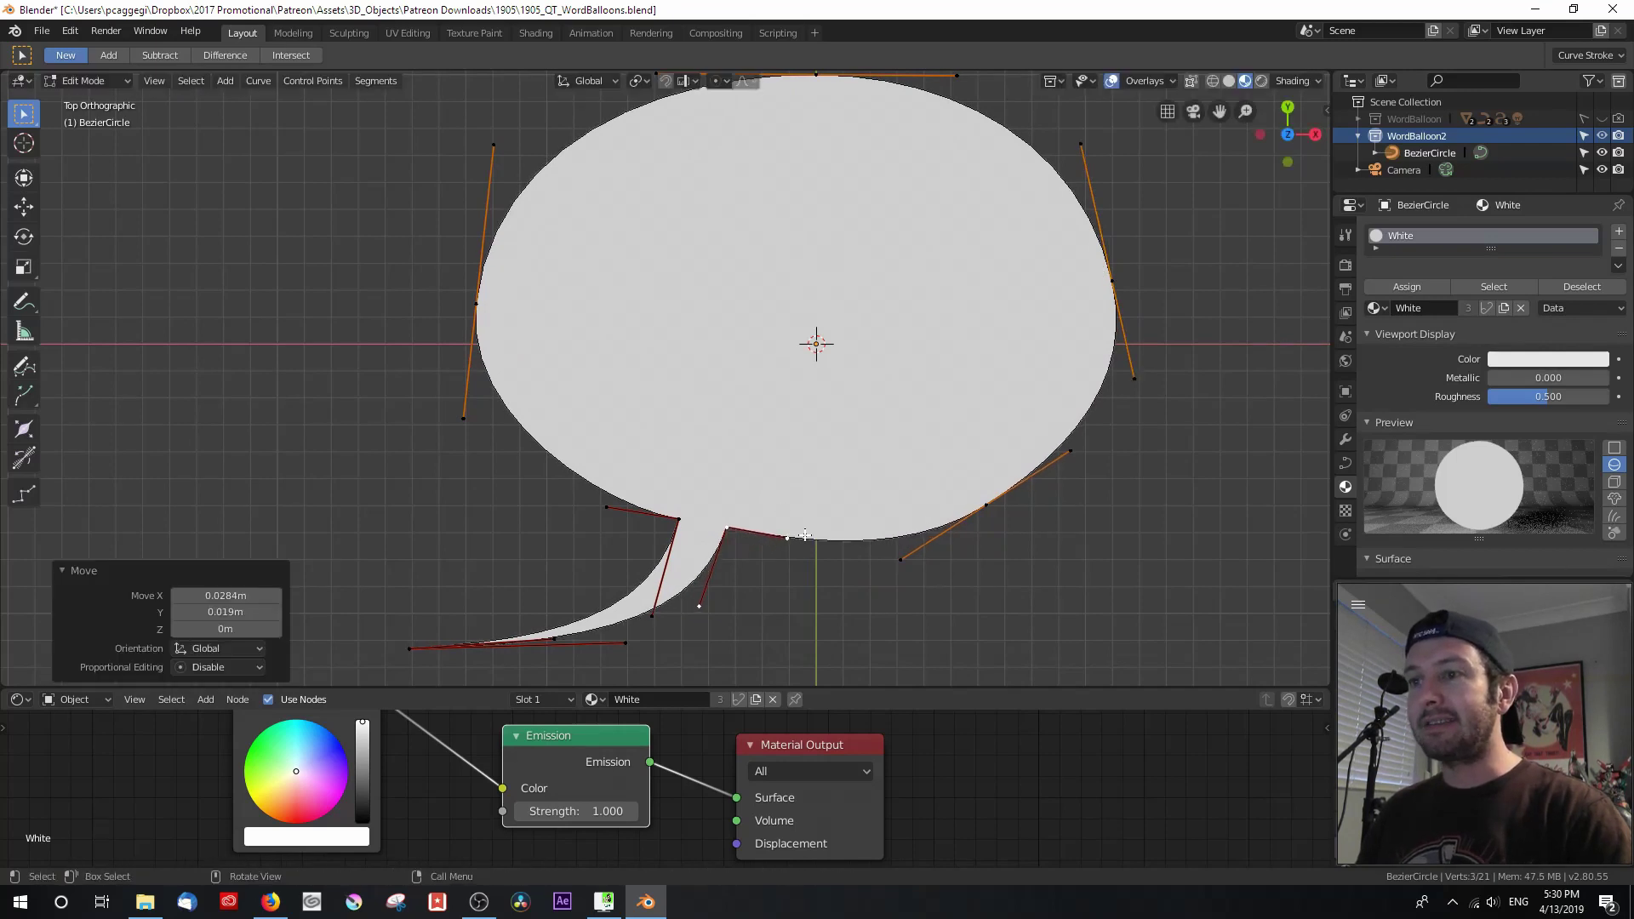
Return to Object Mode and add a new text object over the balloon.
scroll(782, 374, "down", 3)
key("Tab")
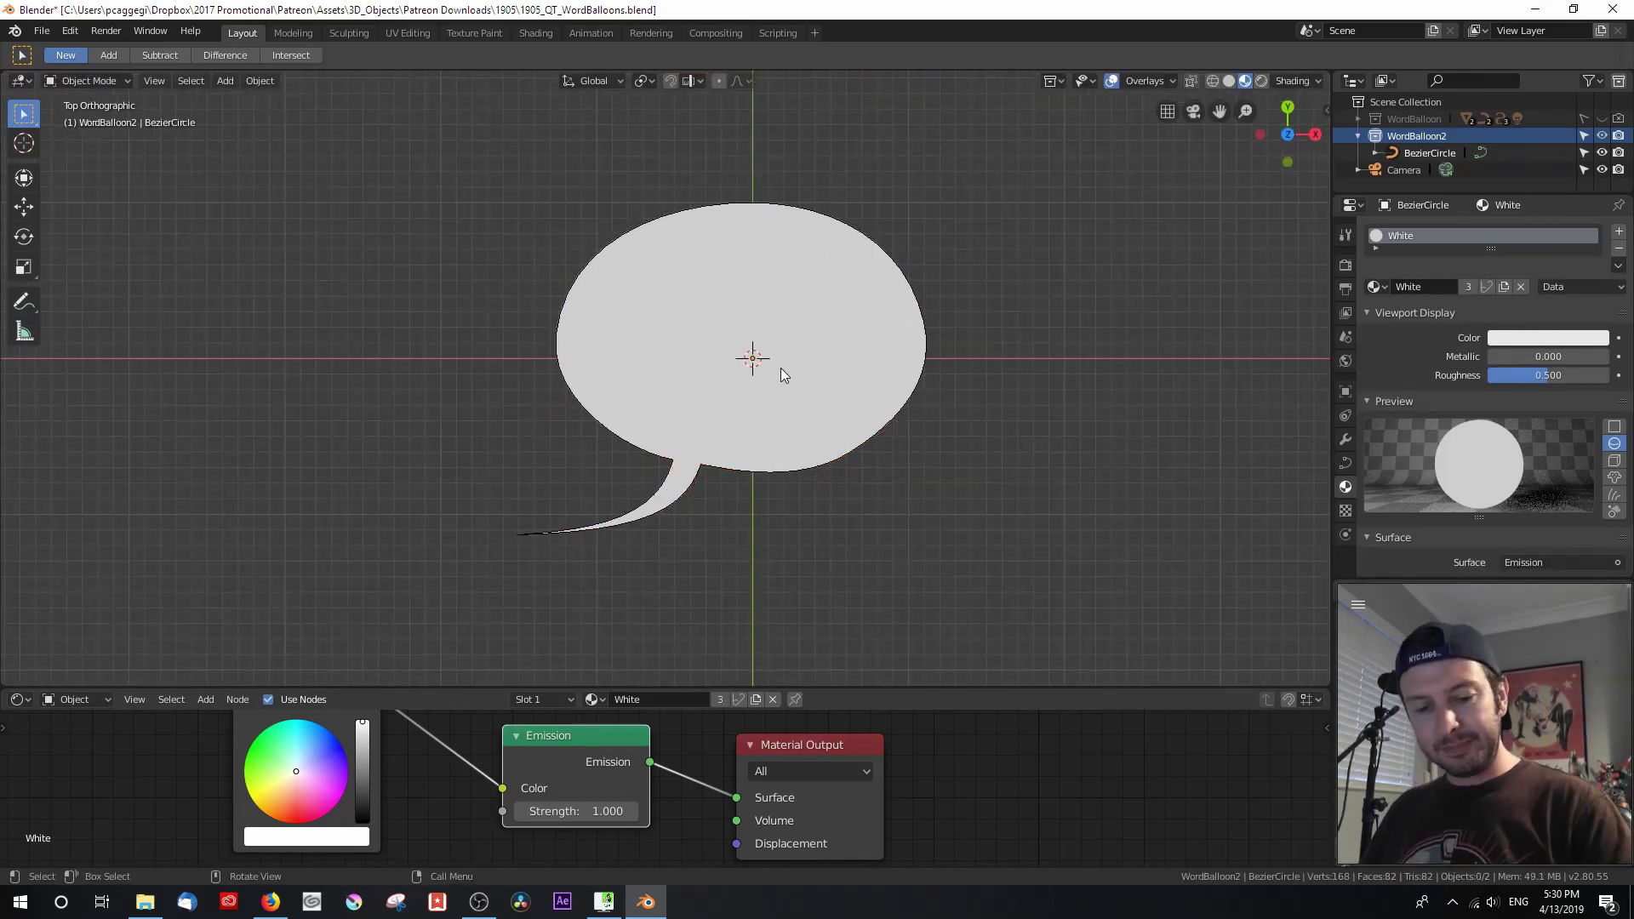
key("shift+a")
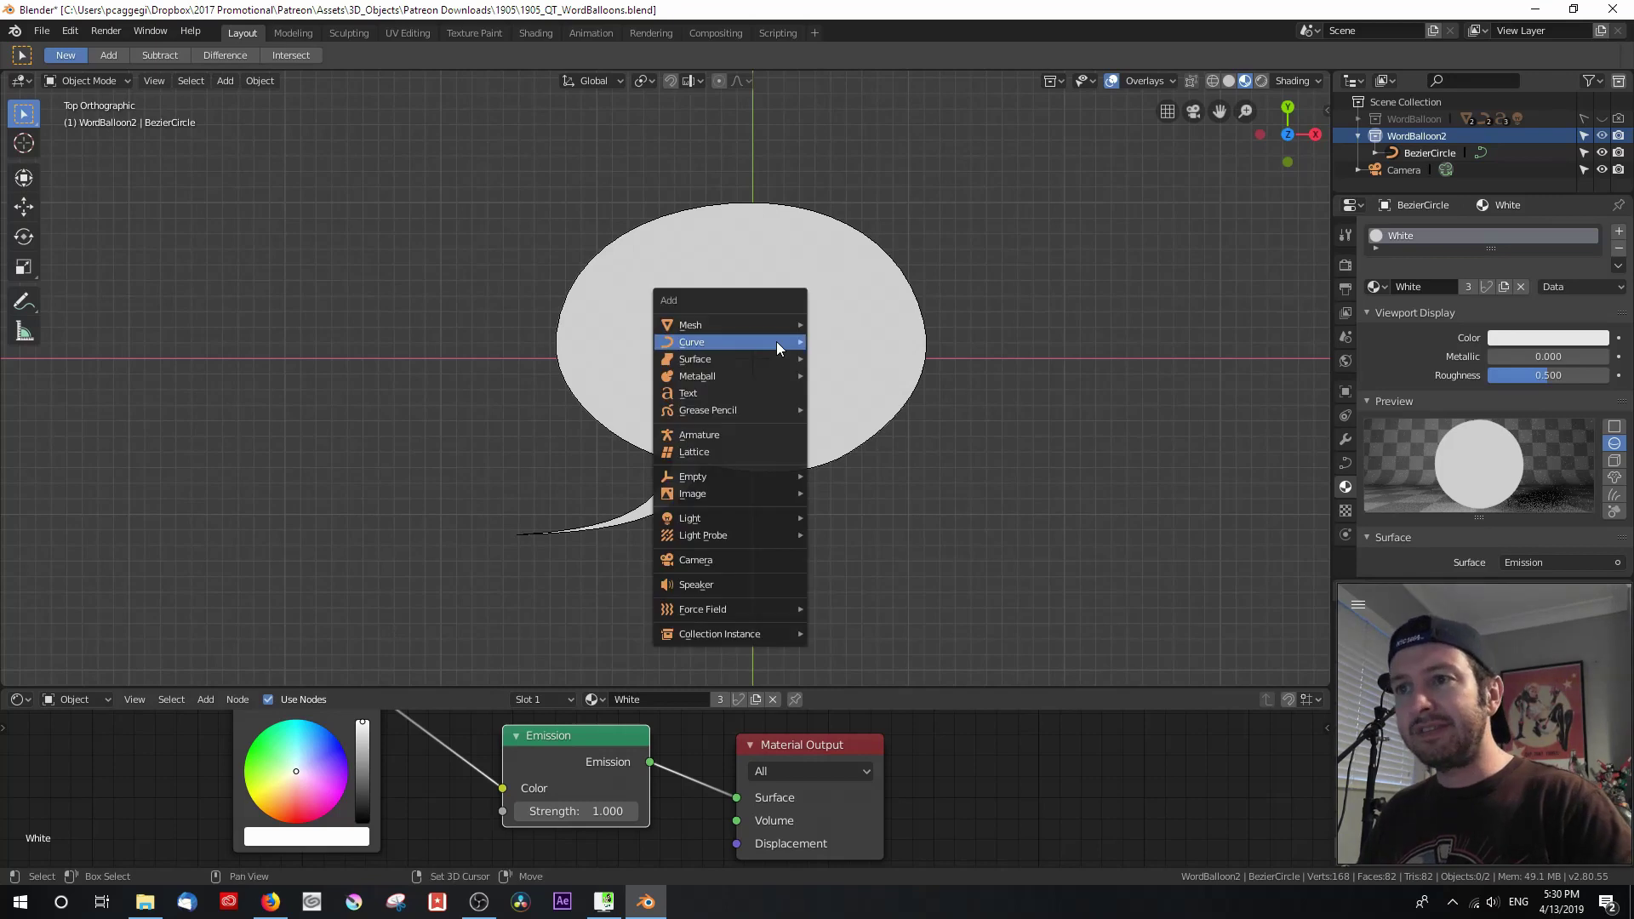
left_click(761, 395)
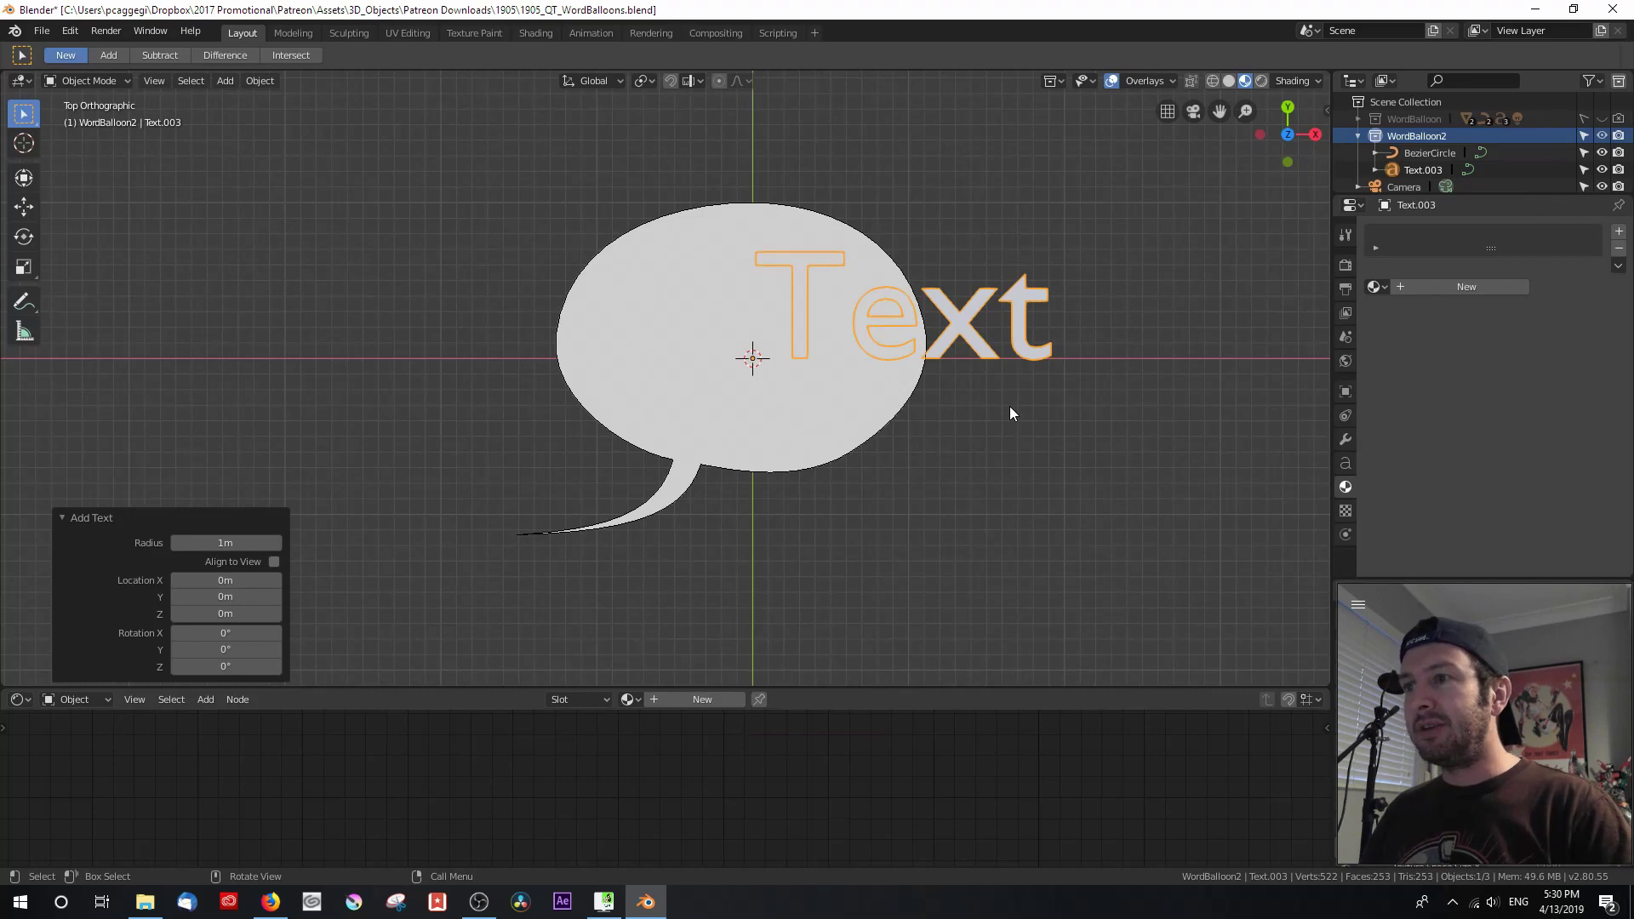
Replace the default text with 'Adding / Text in / Blender' on three lines.
key("Tab")
key("BackSpace")
key("BackSpace")
key("BackSpace")
key("BackSpace")
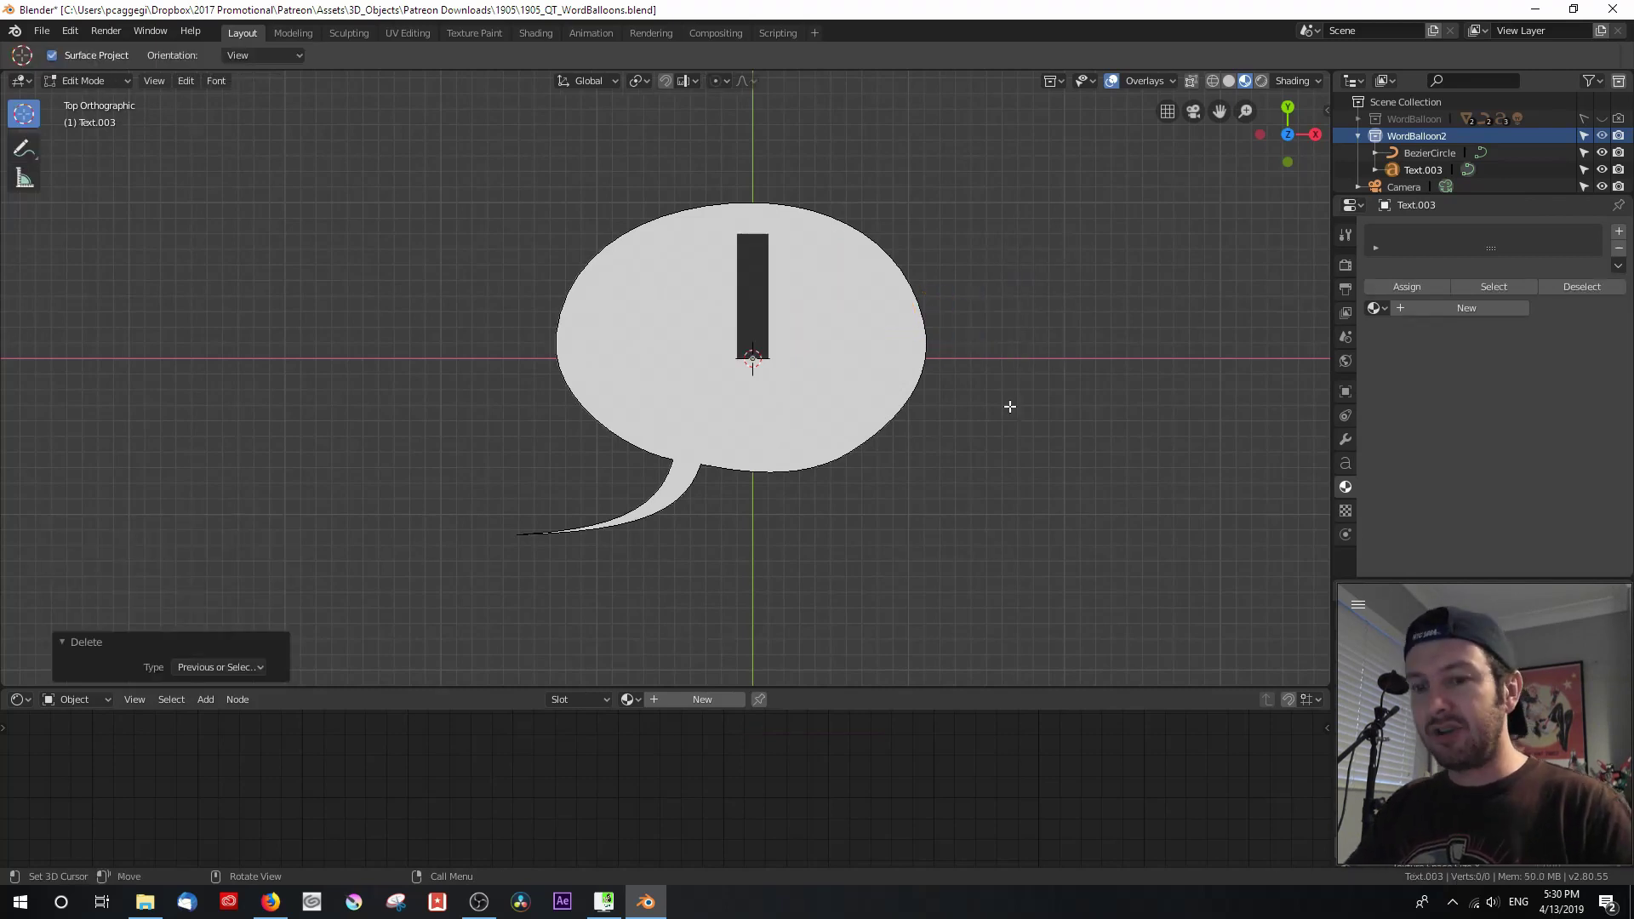
type("wild")
type("ing")
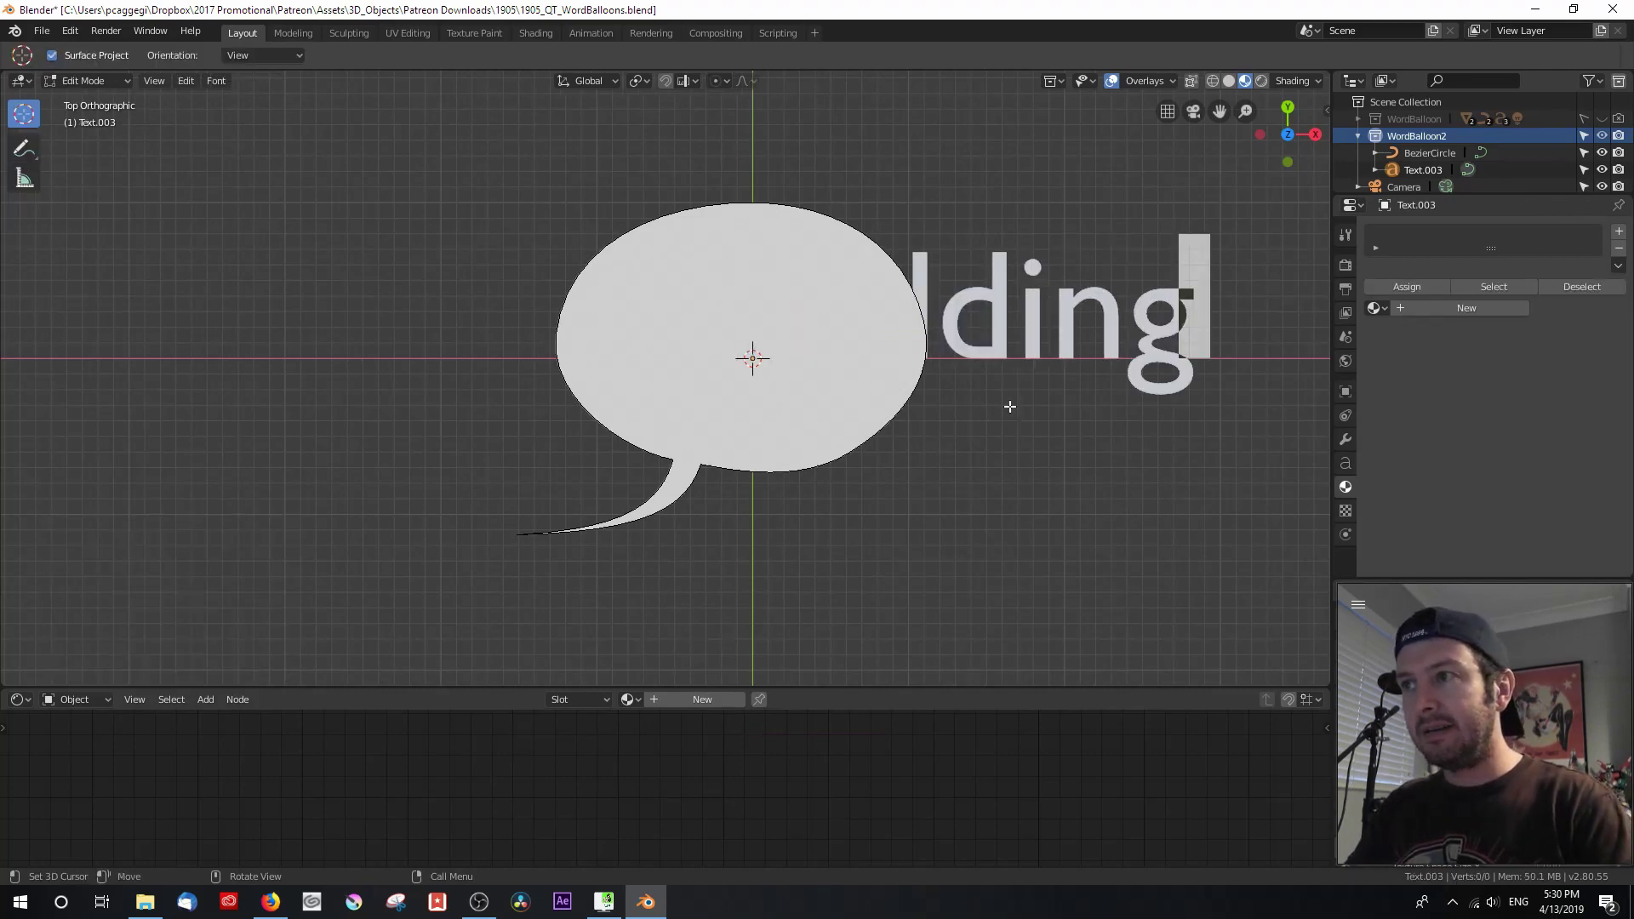
key("Return")
type("Text ")
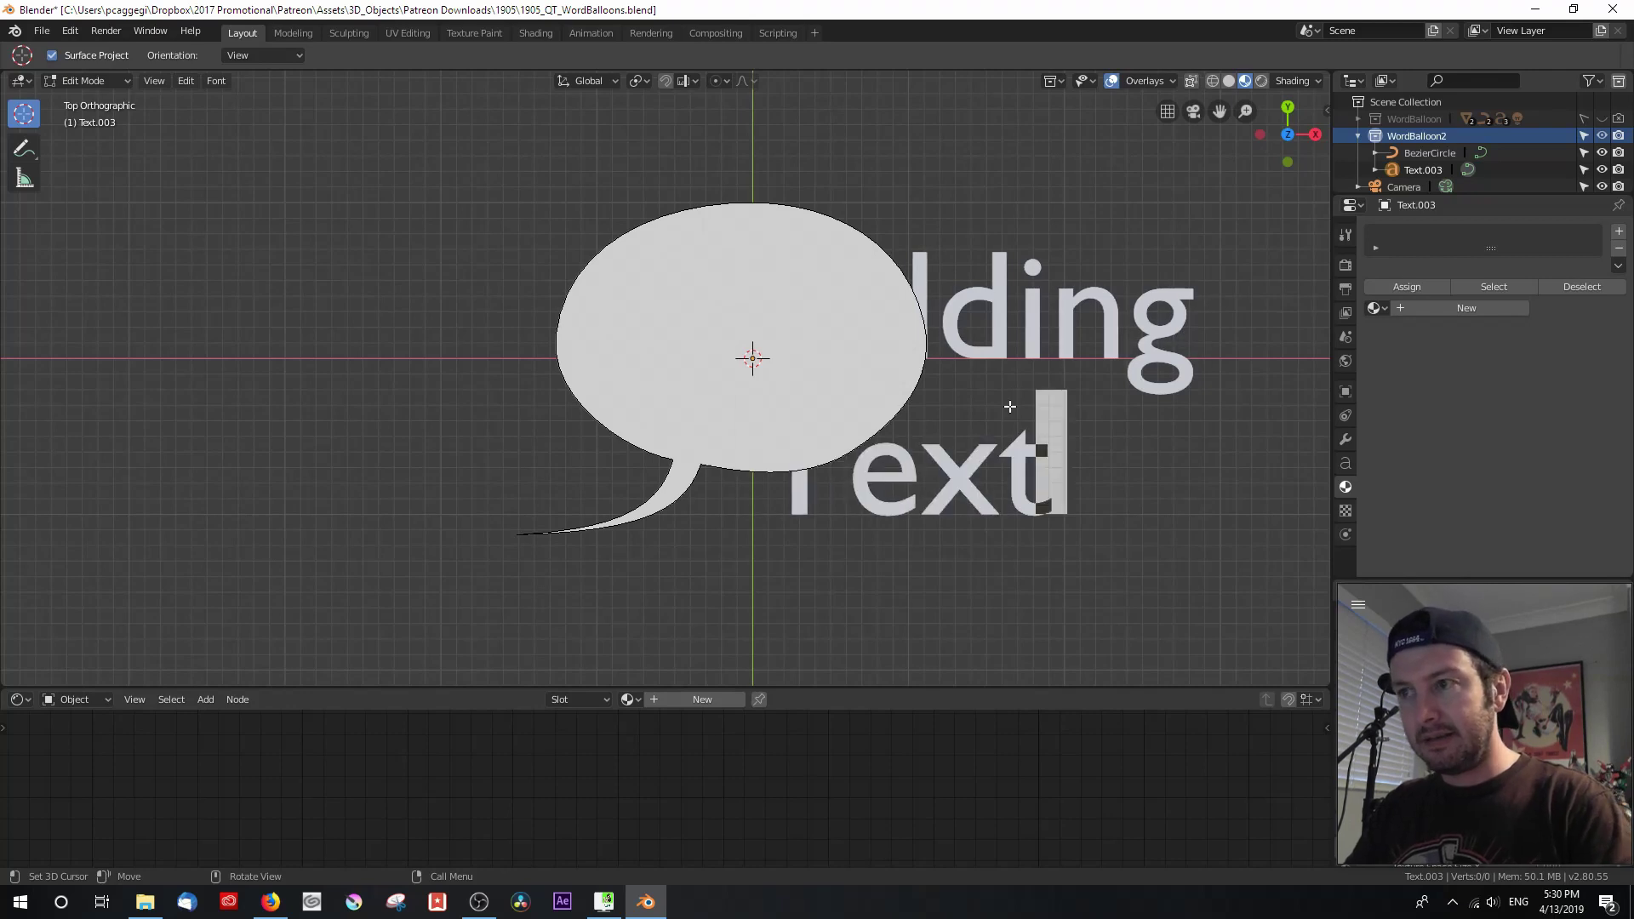
type("in")
key("Return")
type("Be")
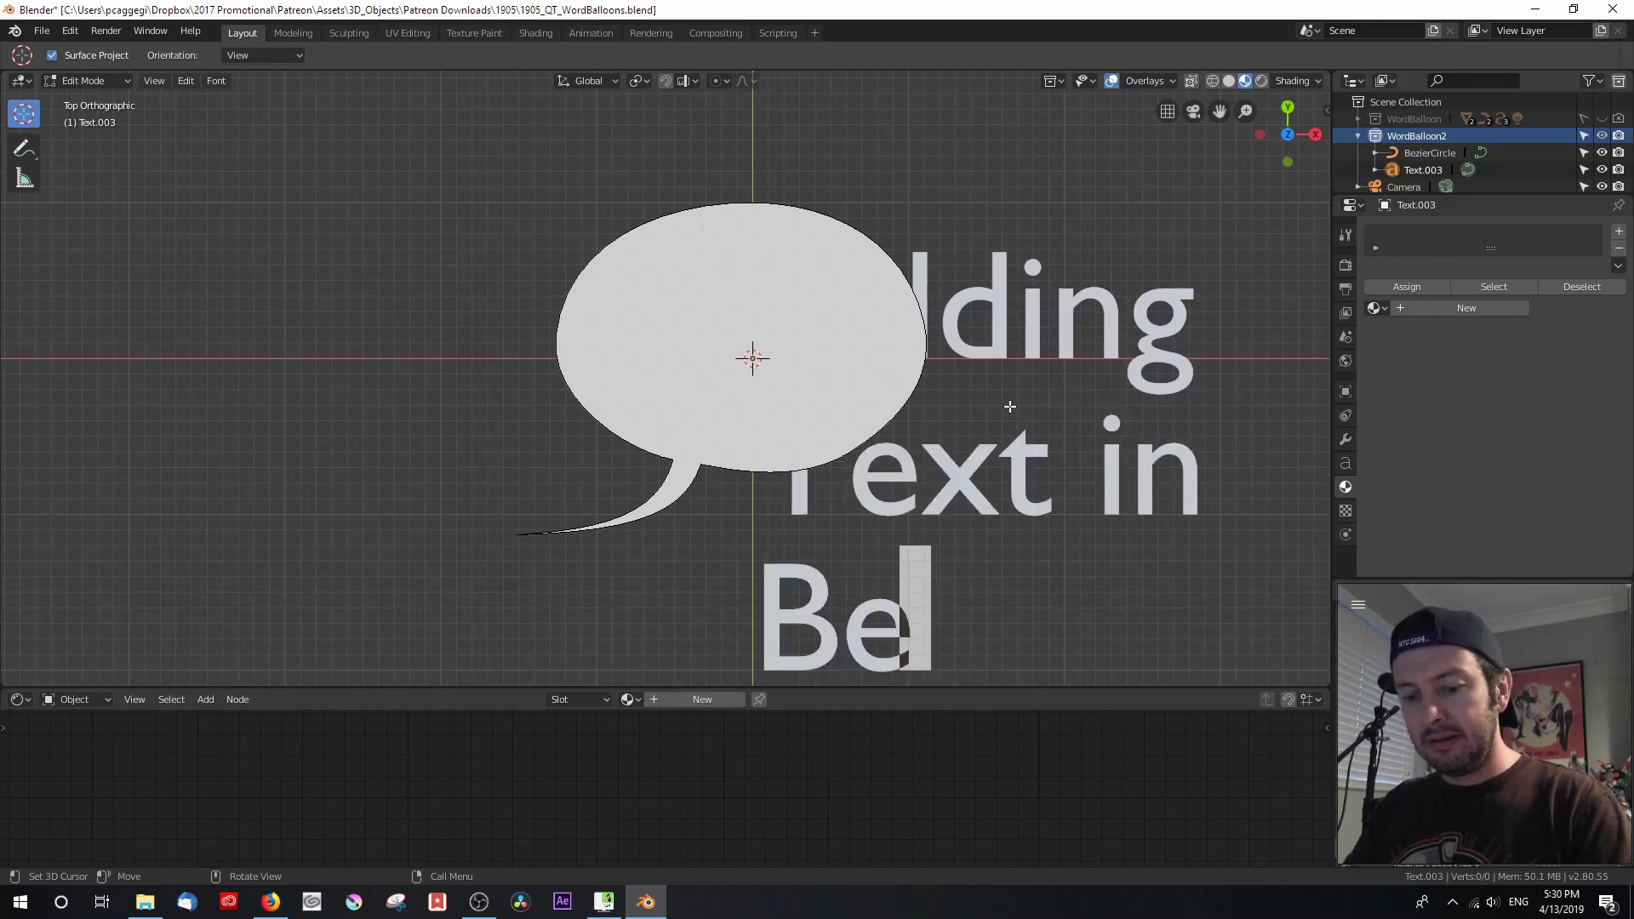
type("ln")
key("BackSpace")
key("BackSpace")
key("BackSpace")
type("lender")
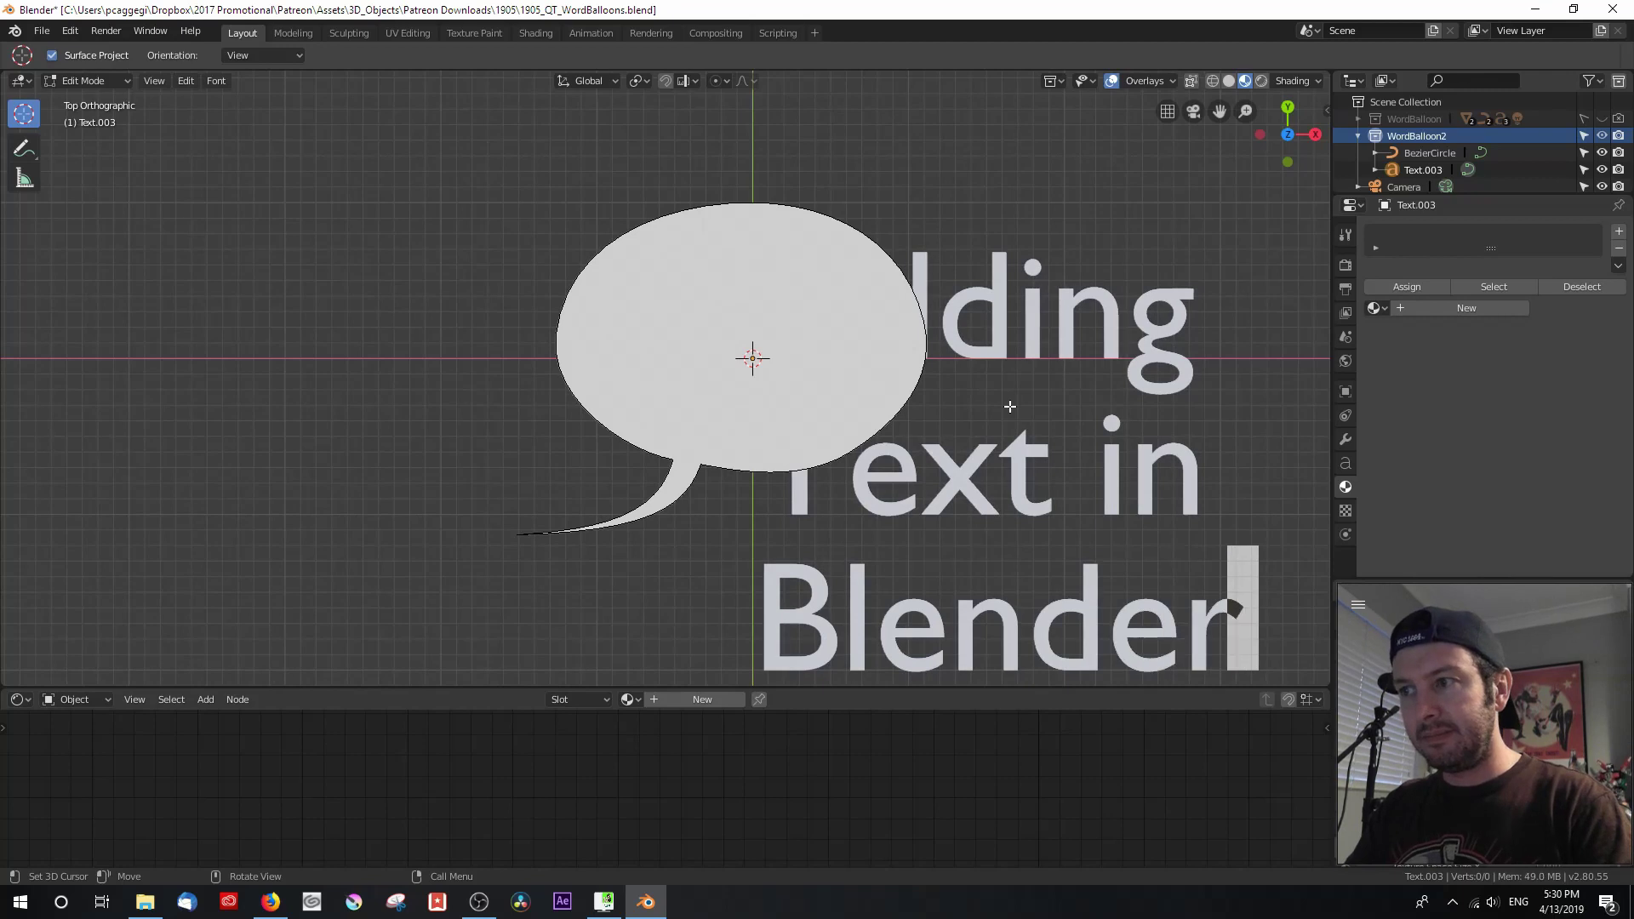
key("Tab")
scroll(1033, 470, "down", 1)
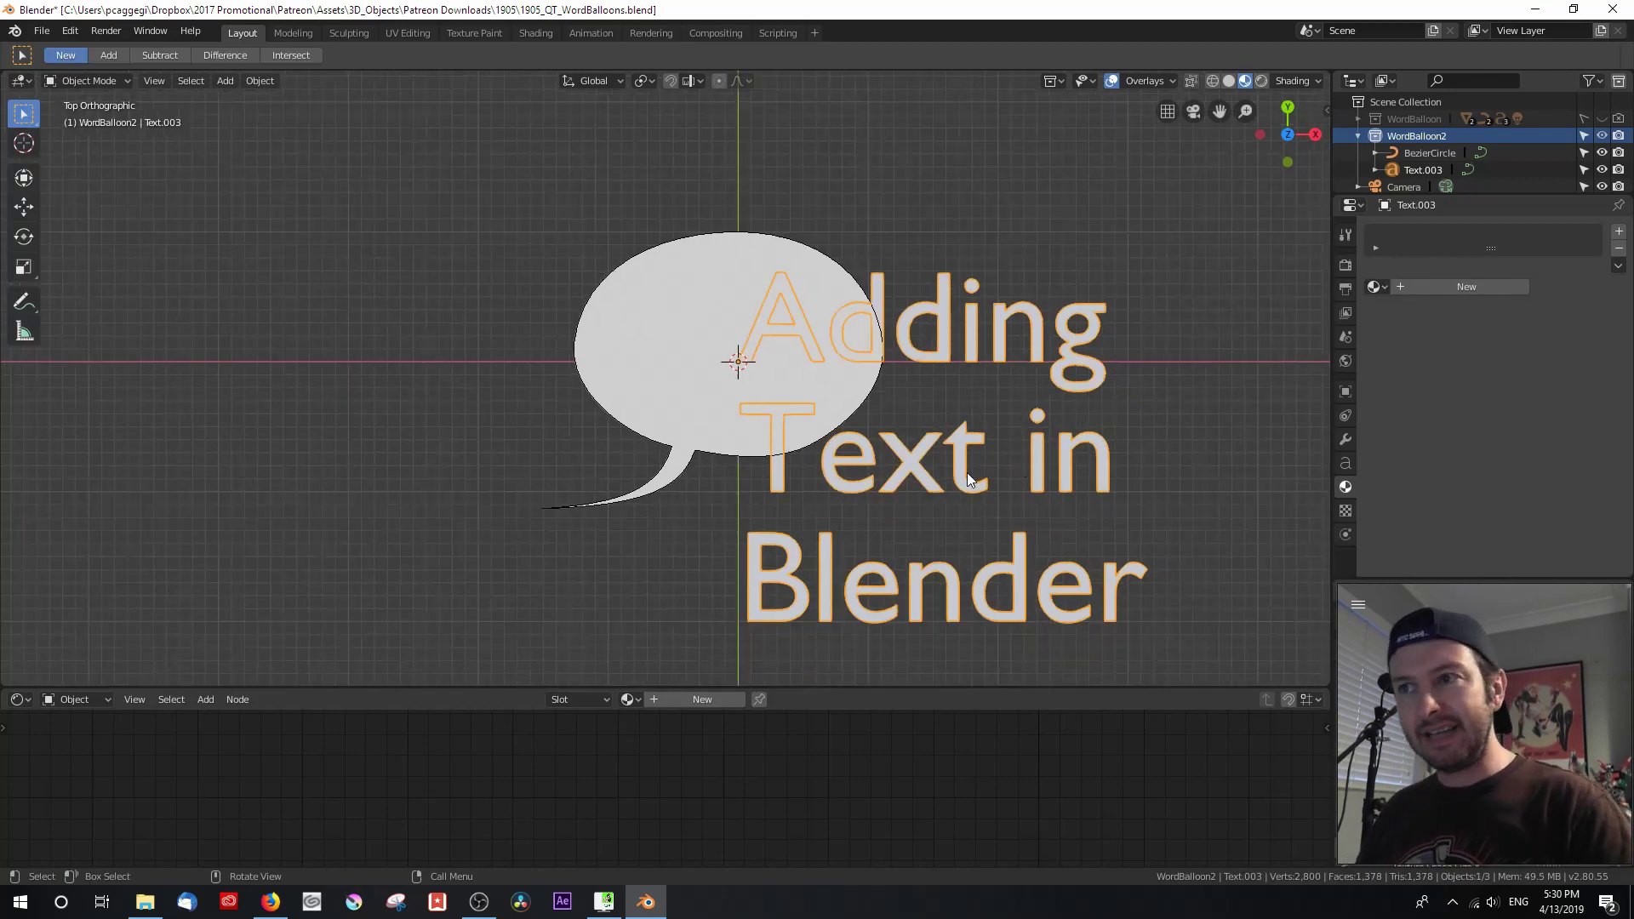
Scale the text down to 0.442.
key("s")
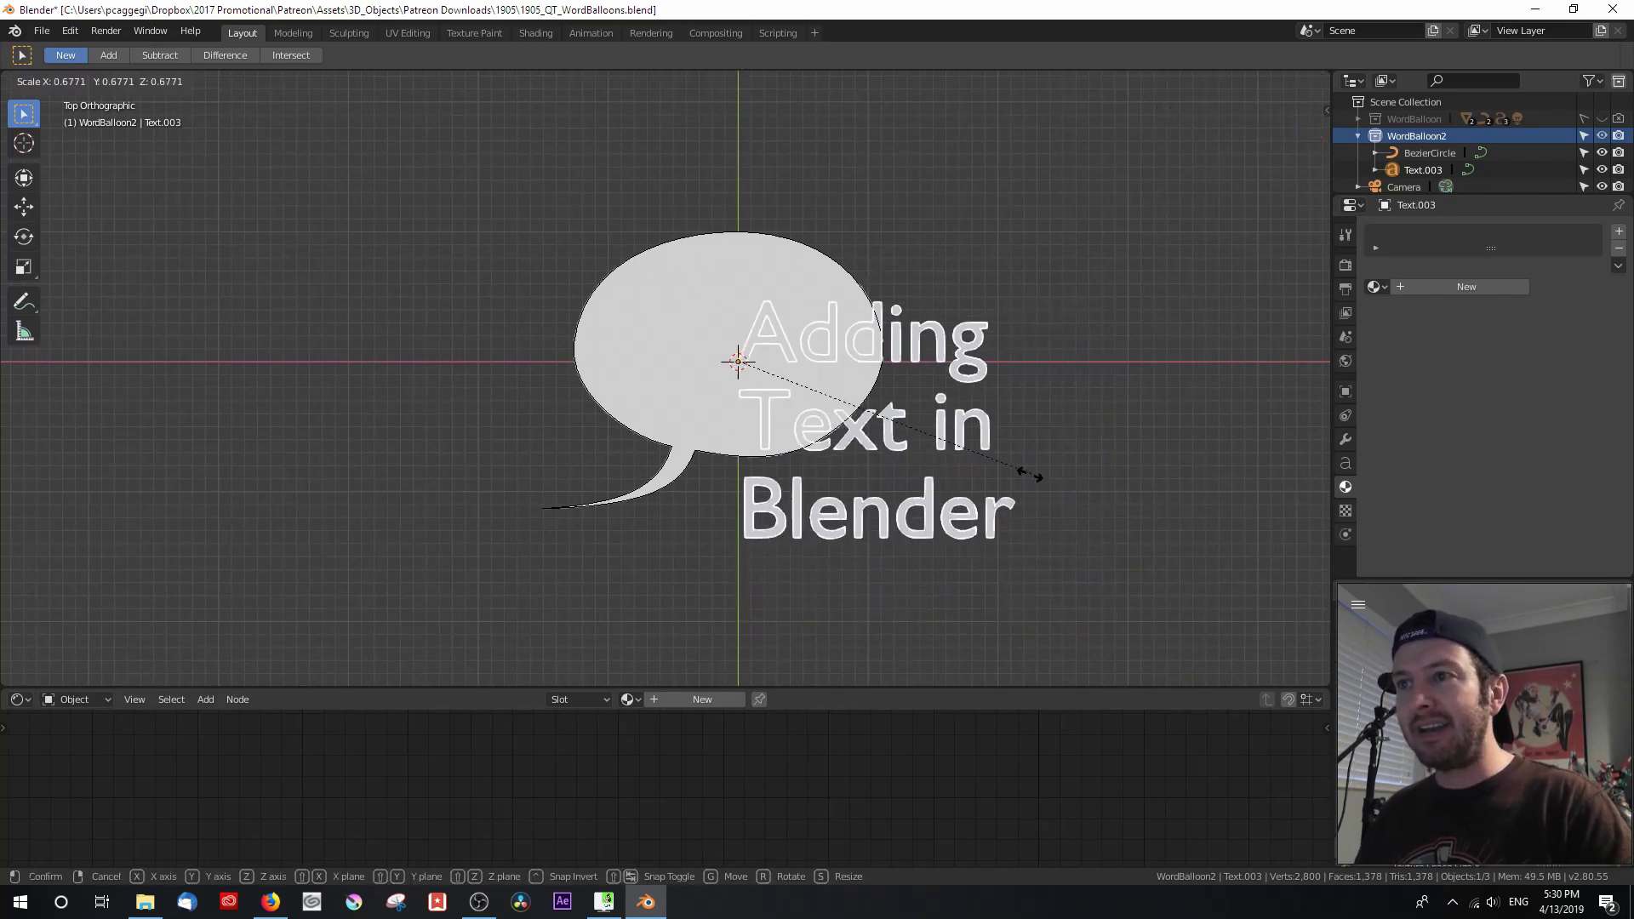
left_click(893, 445)
middle_click_drag(921, 461, 665, 422)
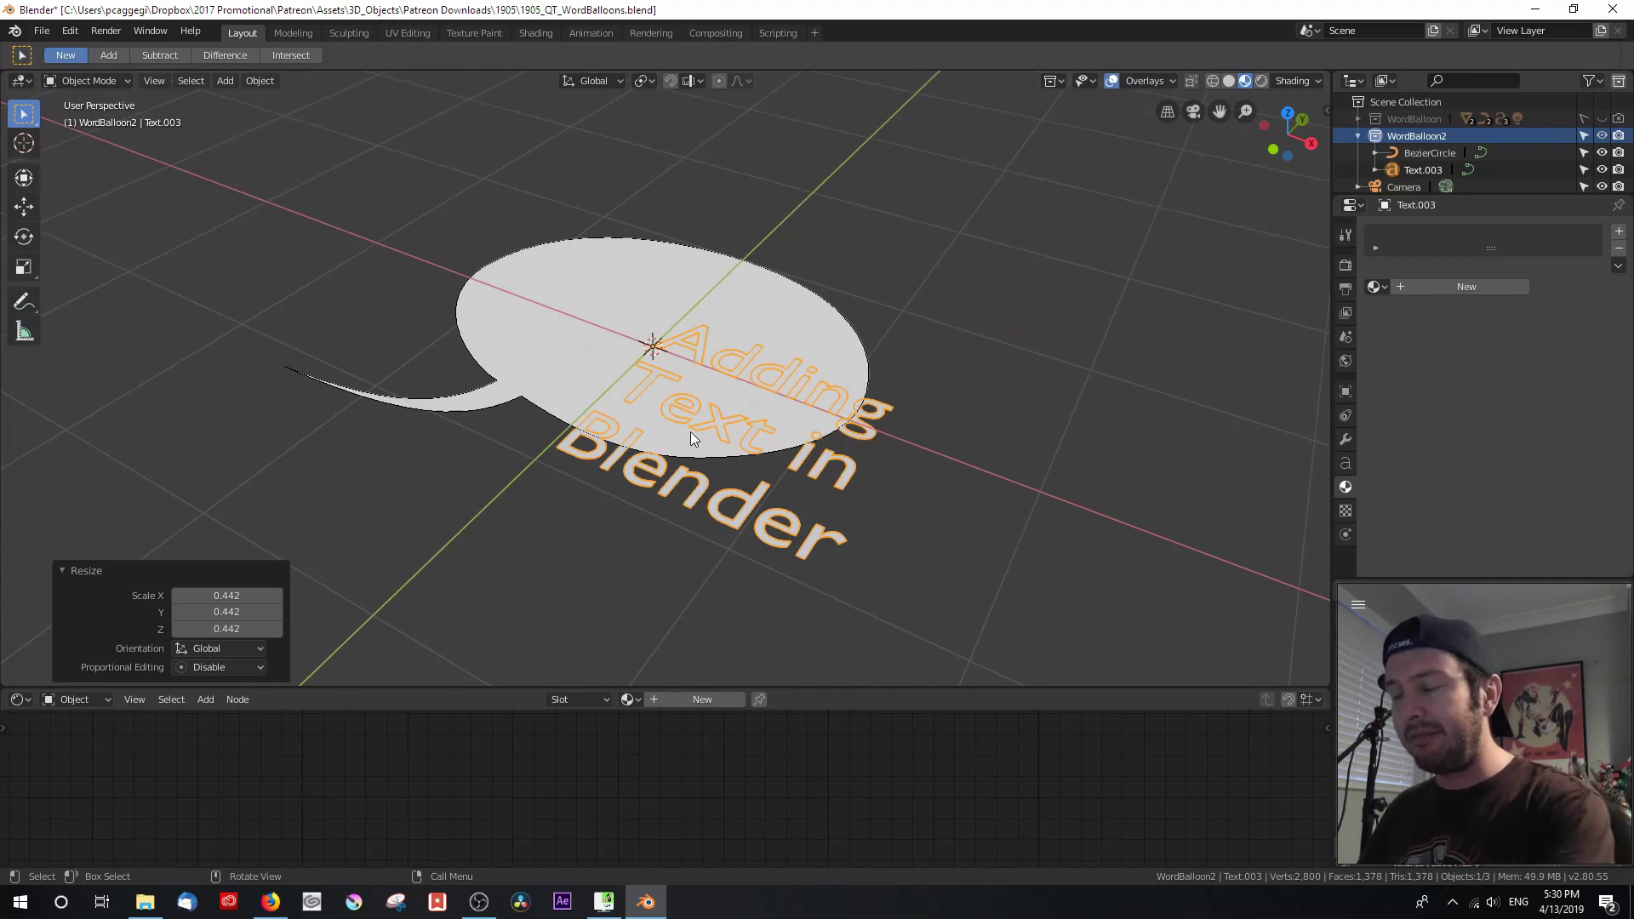
In front view, lift the text just above the balloon surface.
key("KP_1")
scroll(737, 432, "up", 5)
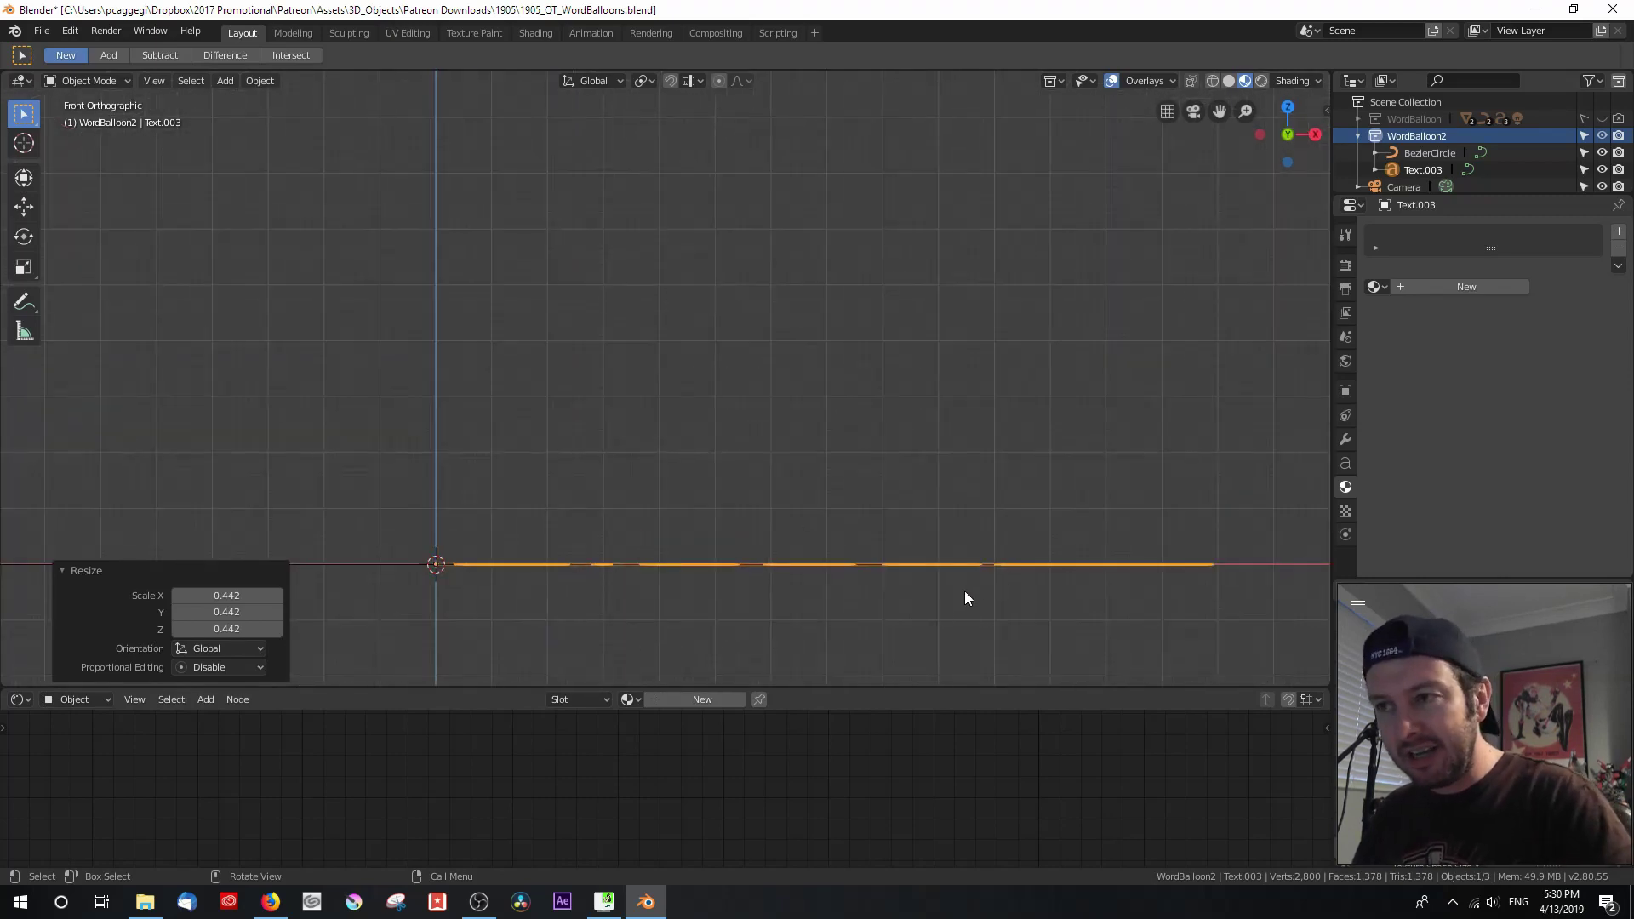
key("g")
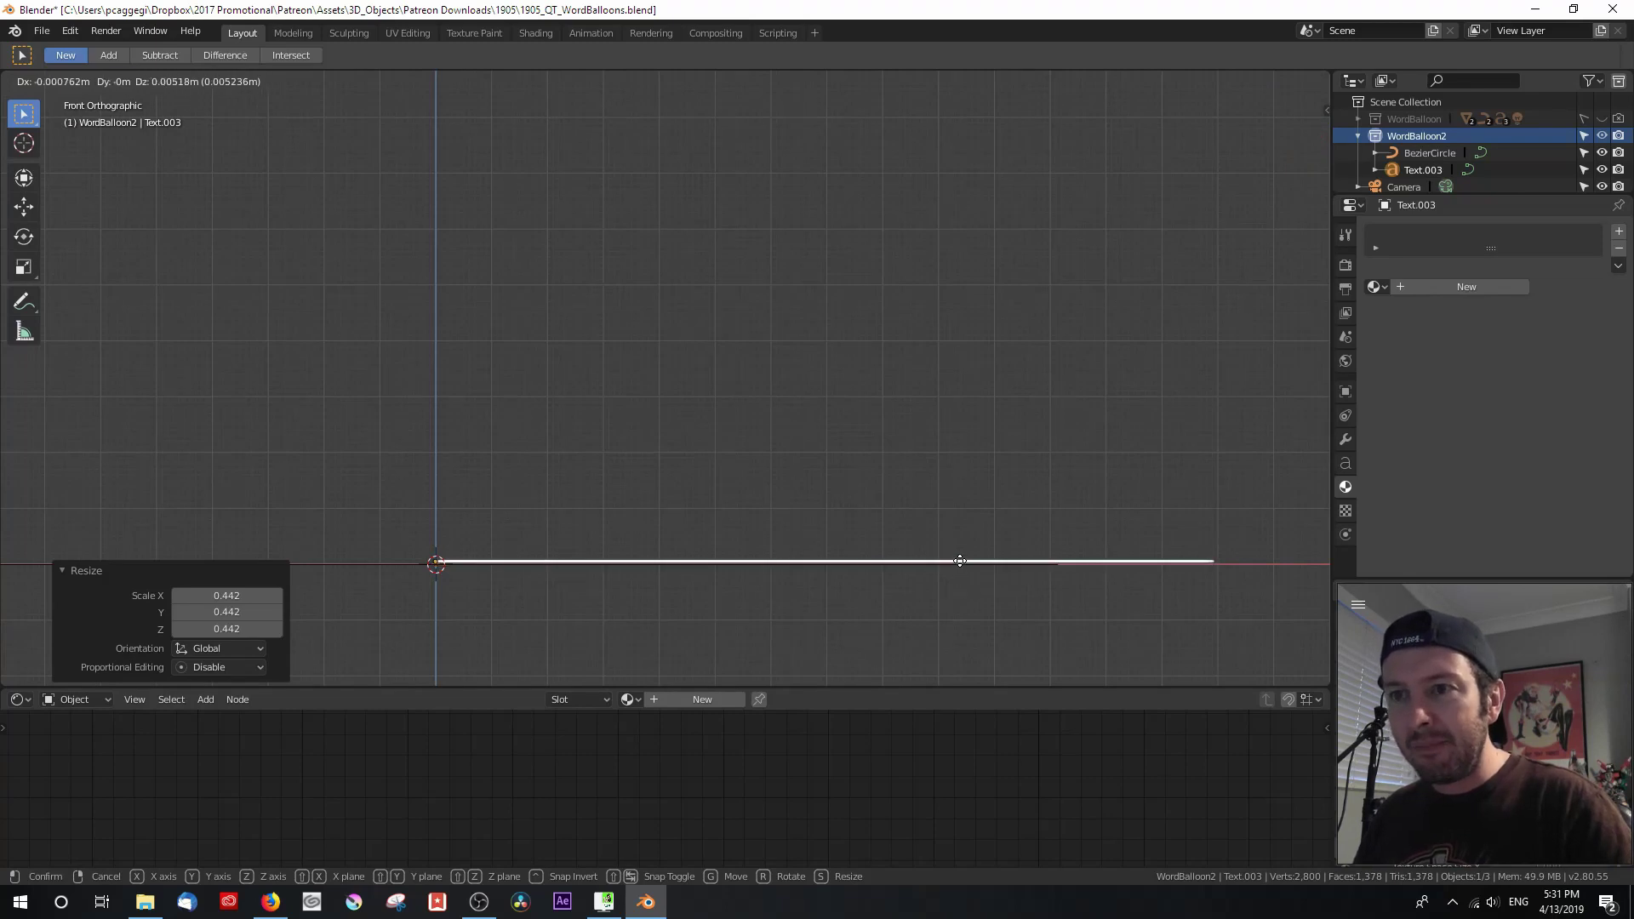
left_click(960, 560)
middle_click_drag(992, 477, 922, 529)
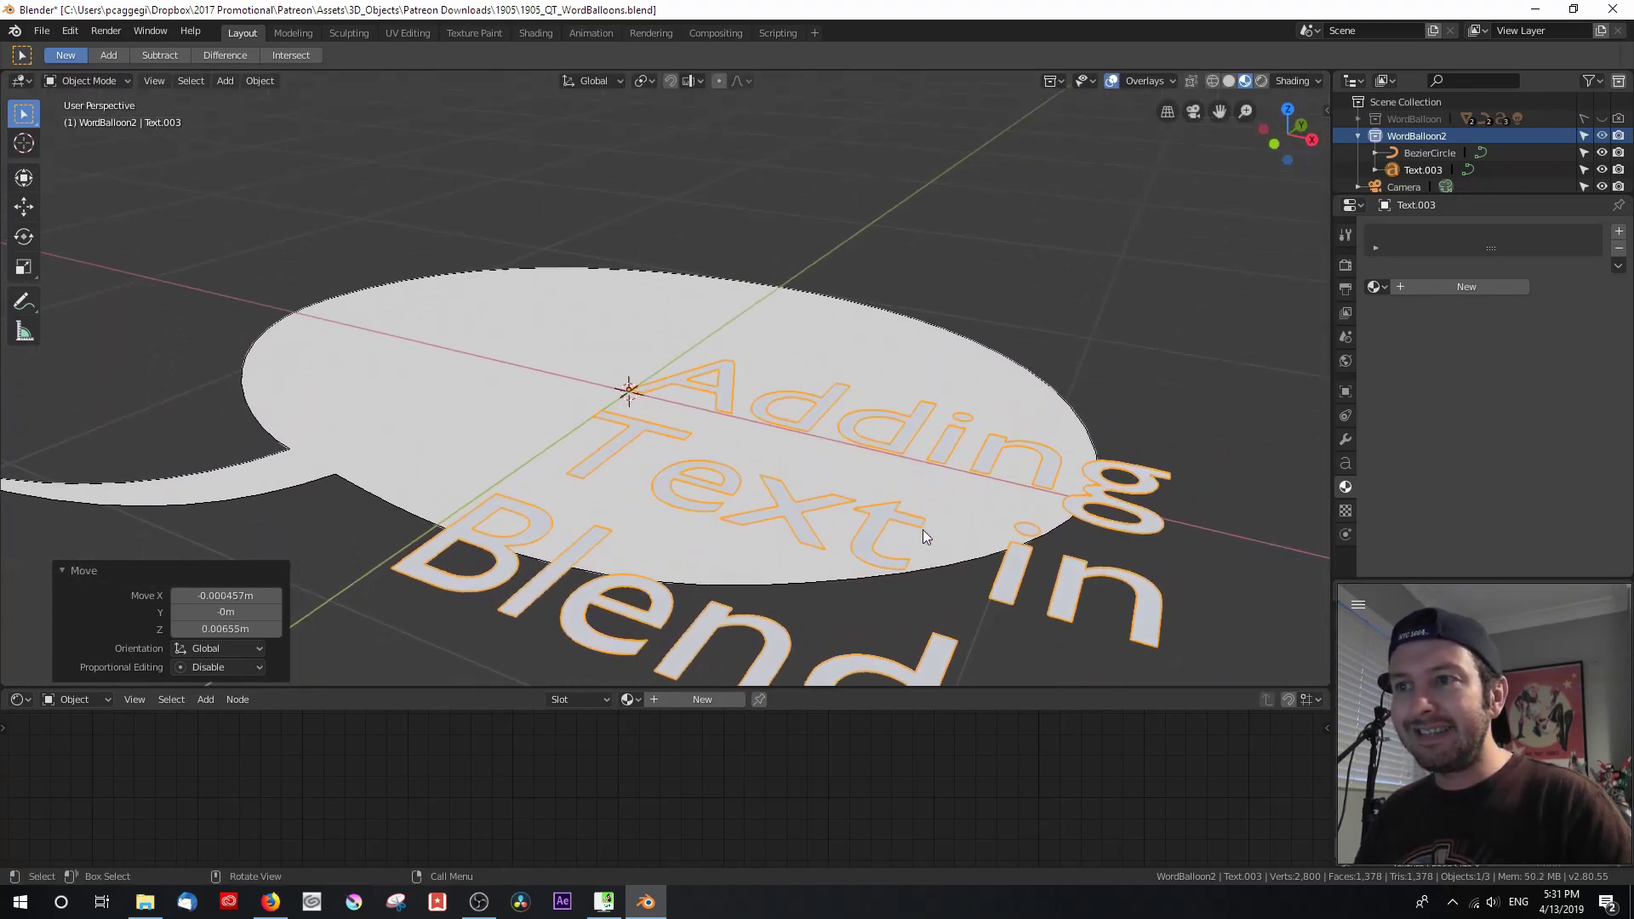
scroll(918, 525, "down", 2)
In top view, move the text inside the balloon.
key("KP_7")
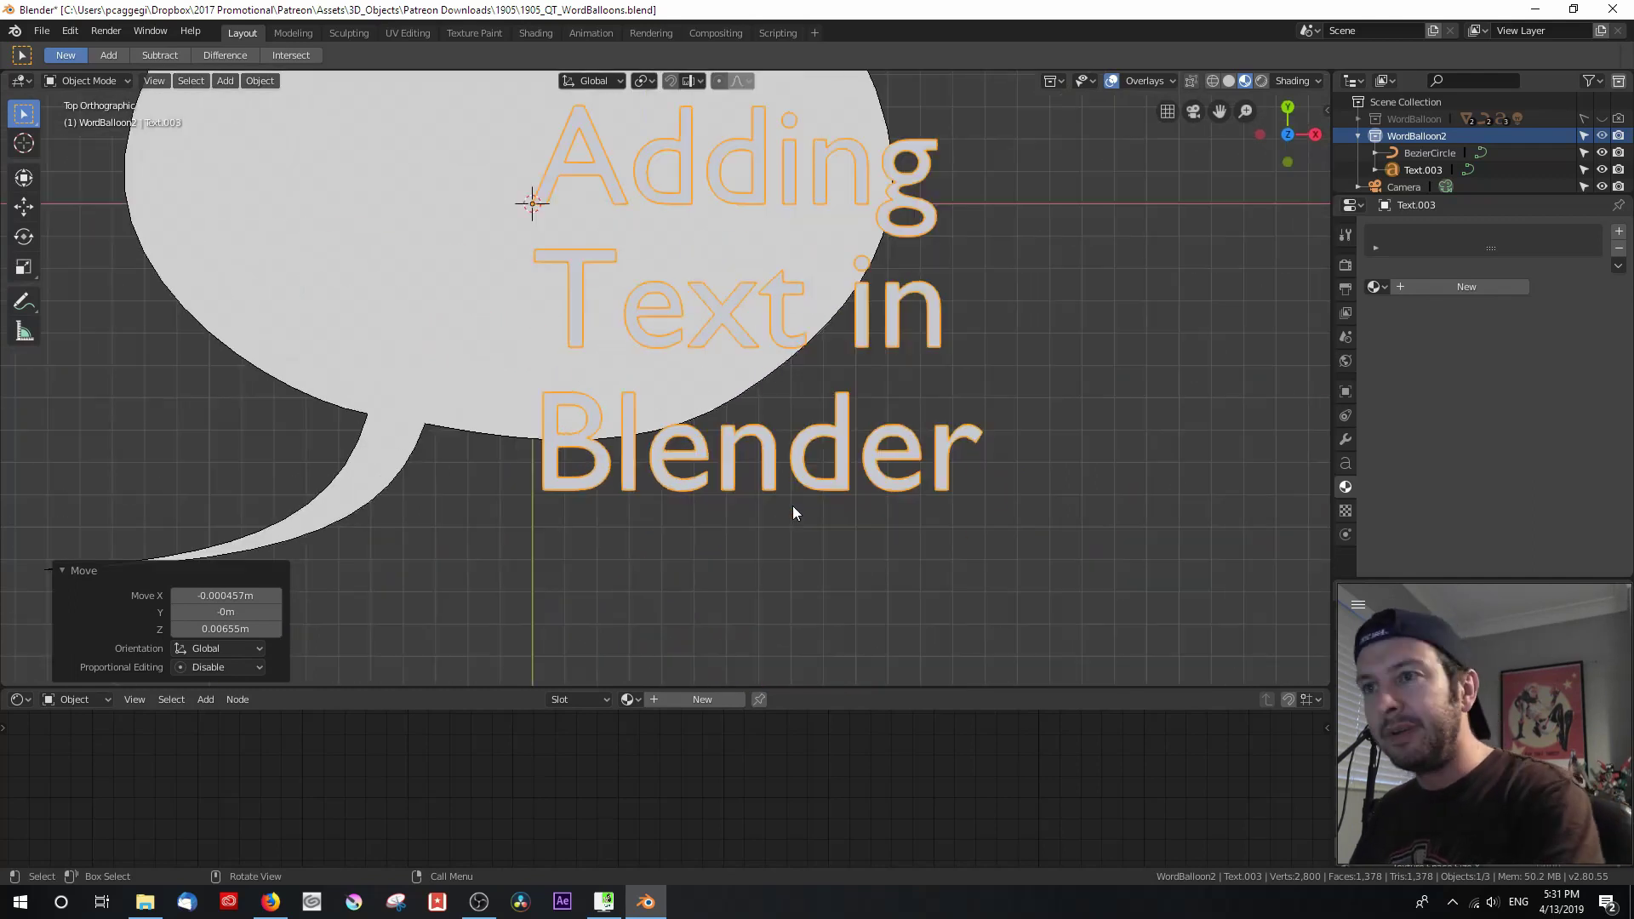
scroll(793, 506, "down", 3)
key("g")
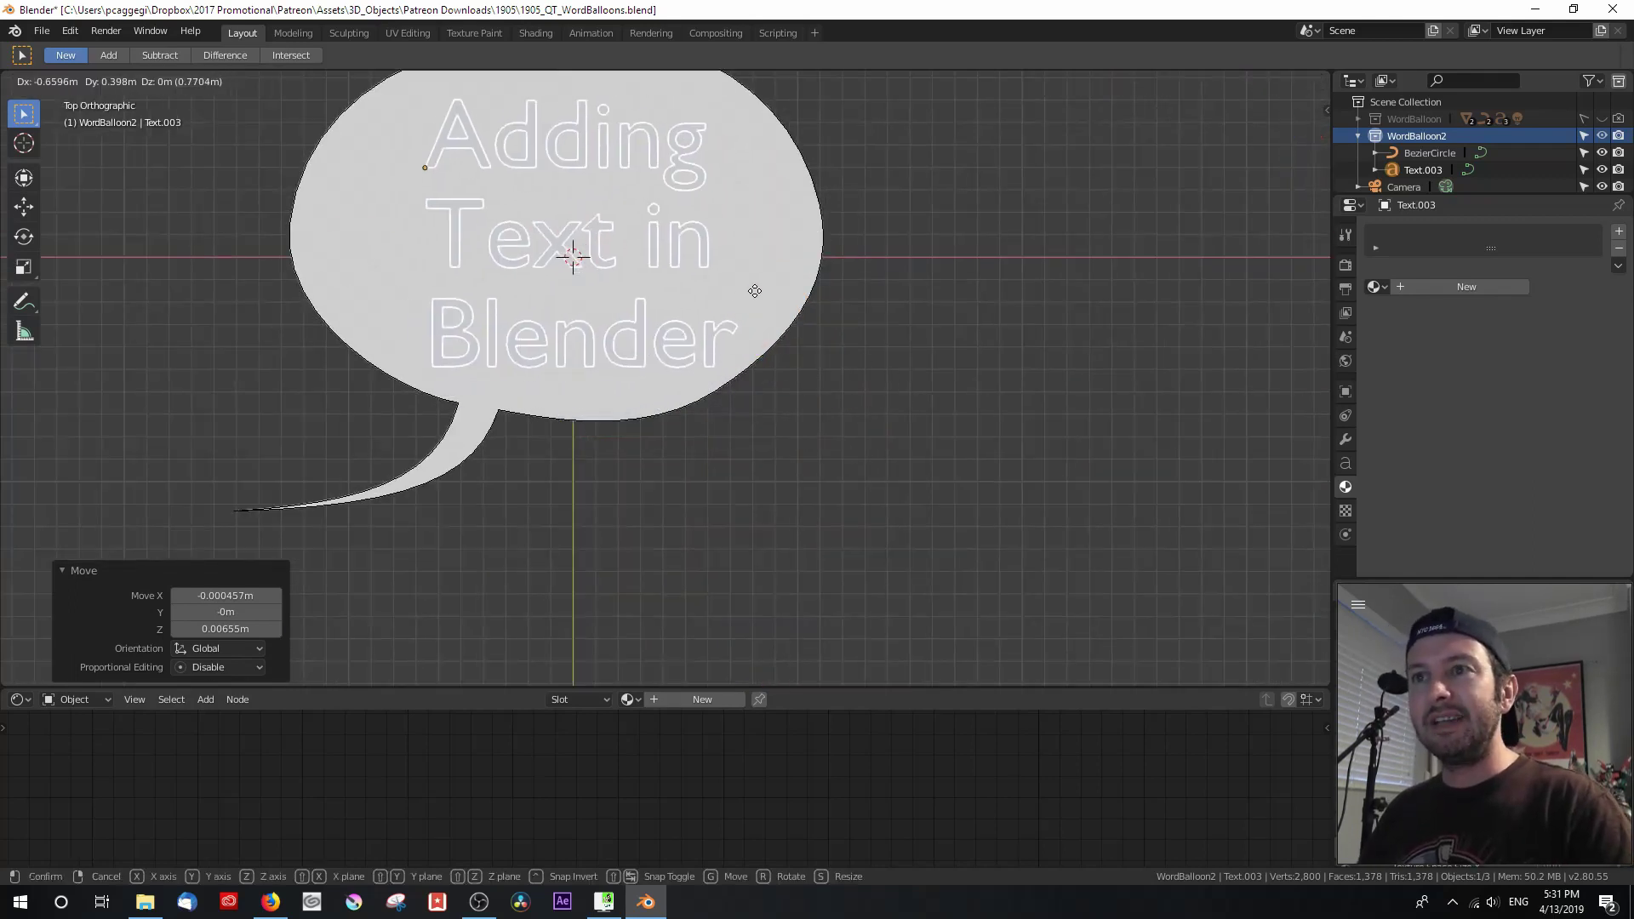
left_click(750, 285)
scroll(740, 315, "down", 3)
scroll(727, 340, "up", 1)
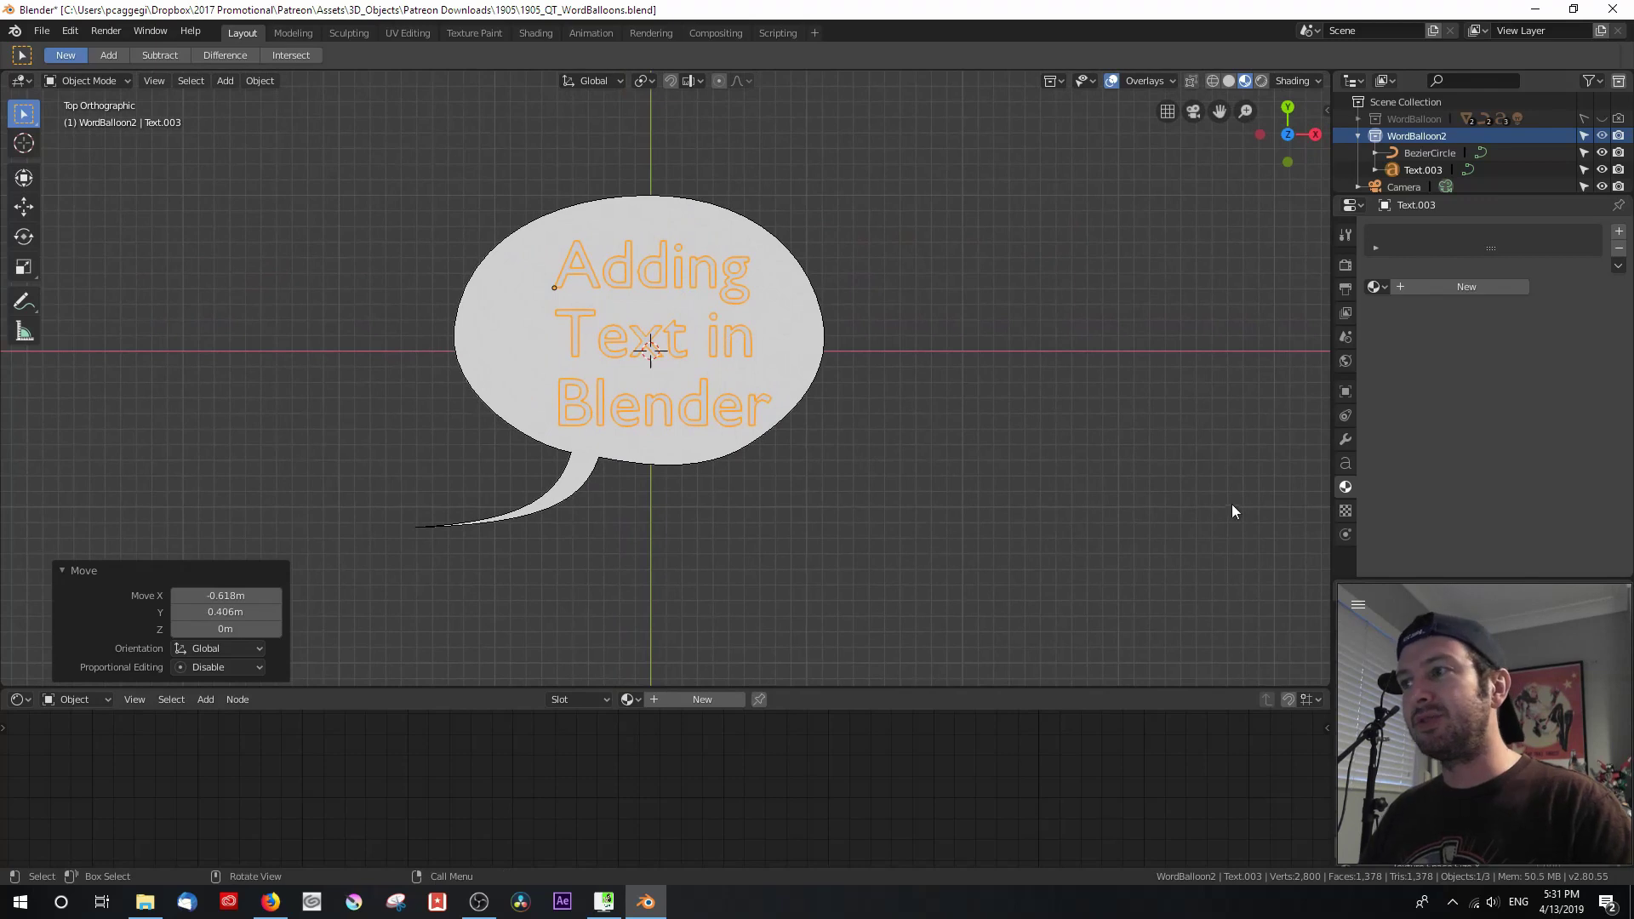
Set the text's horizontal paragraph alignment to Center and recentre the three lines in the balloon.
left_click(1334, 462)
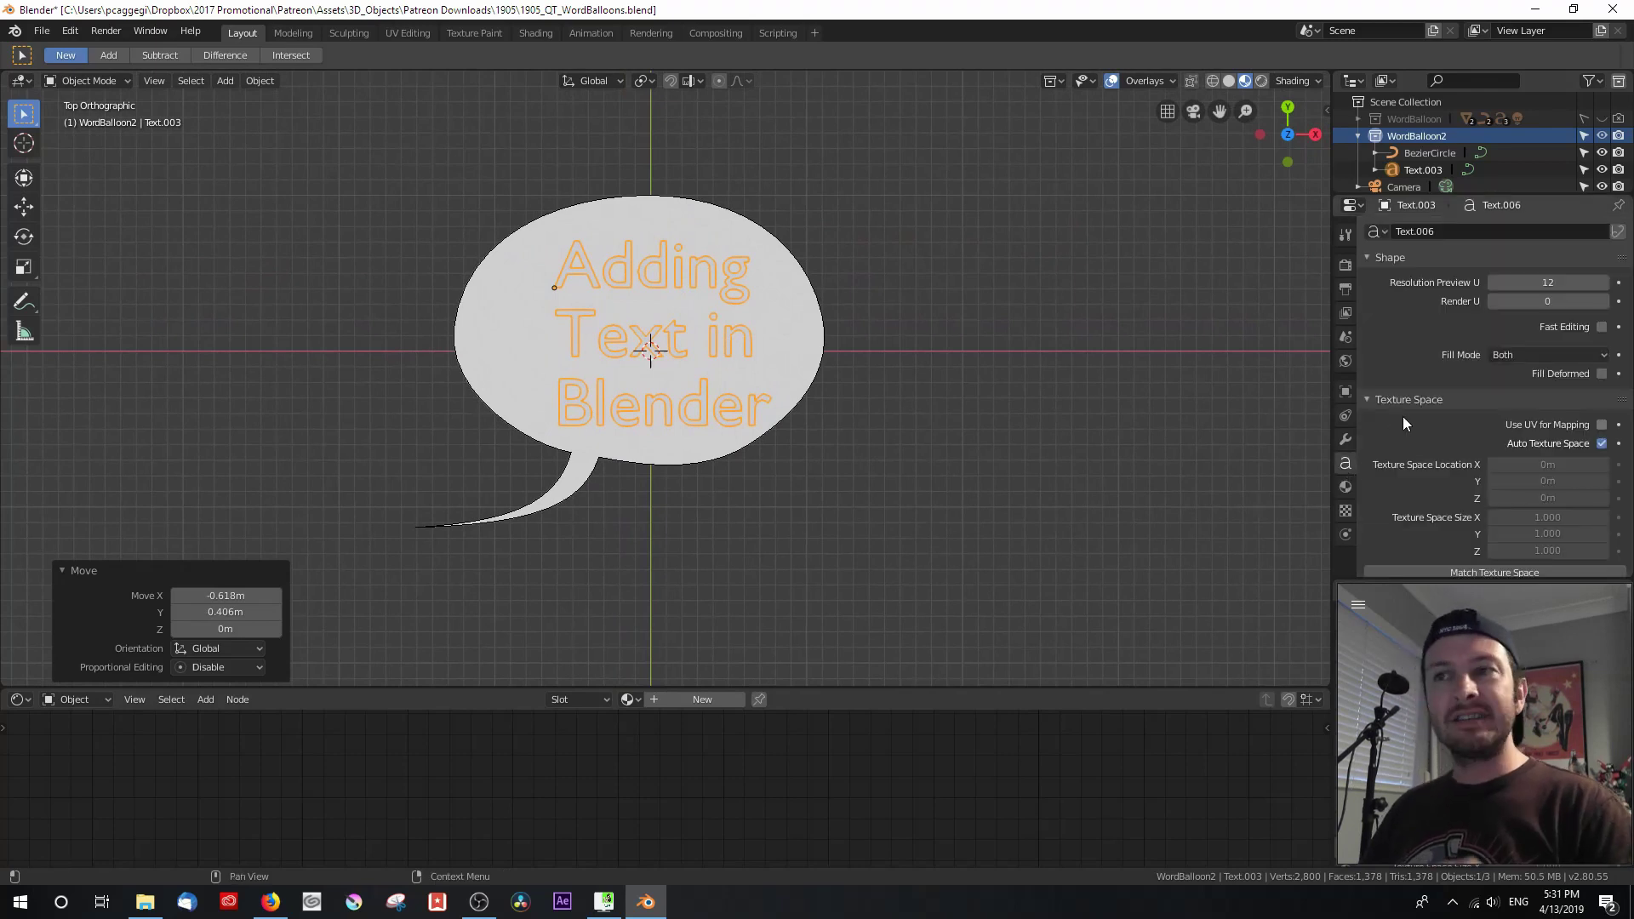
scroll(1404, 420, "down", 15)
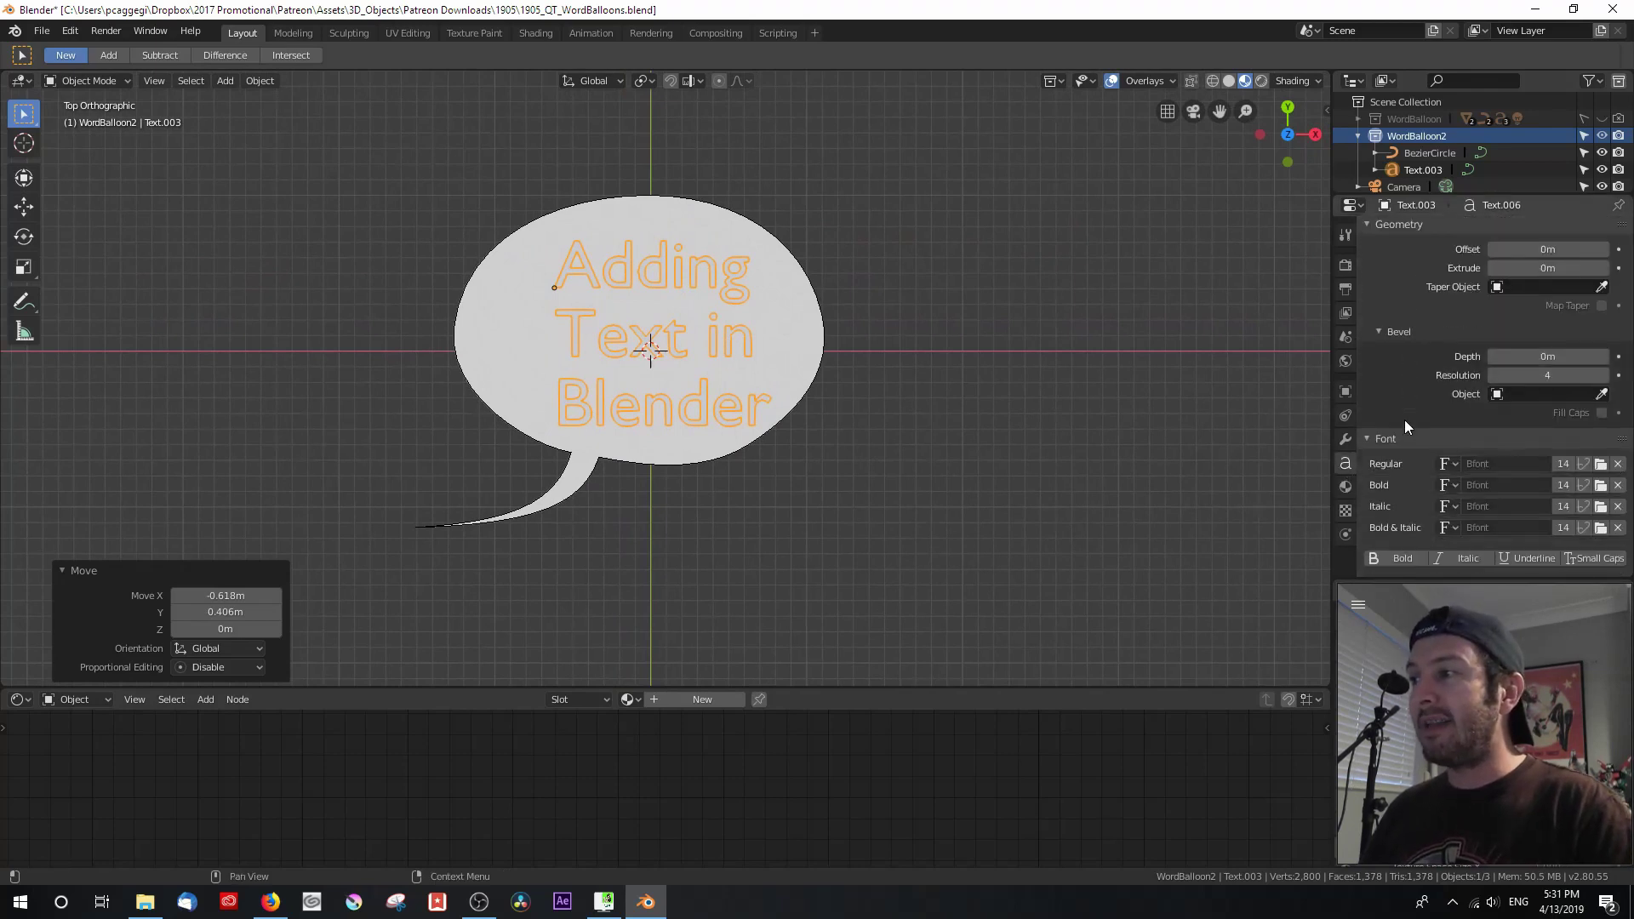
scroll(1406, 421, "down", 7)
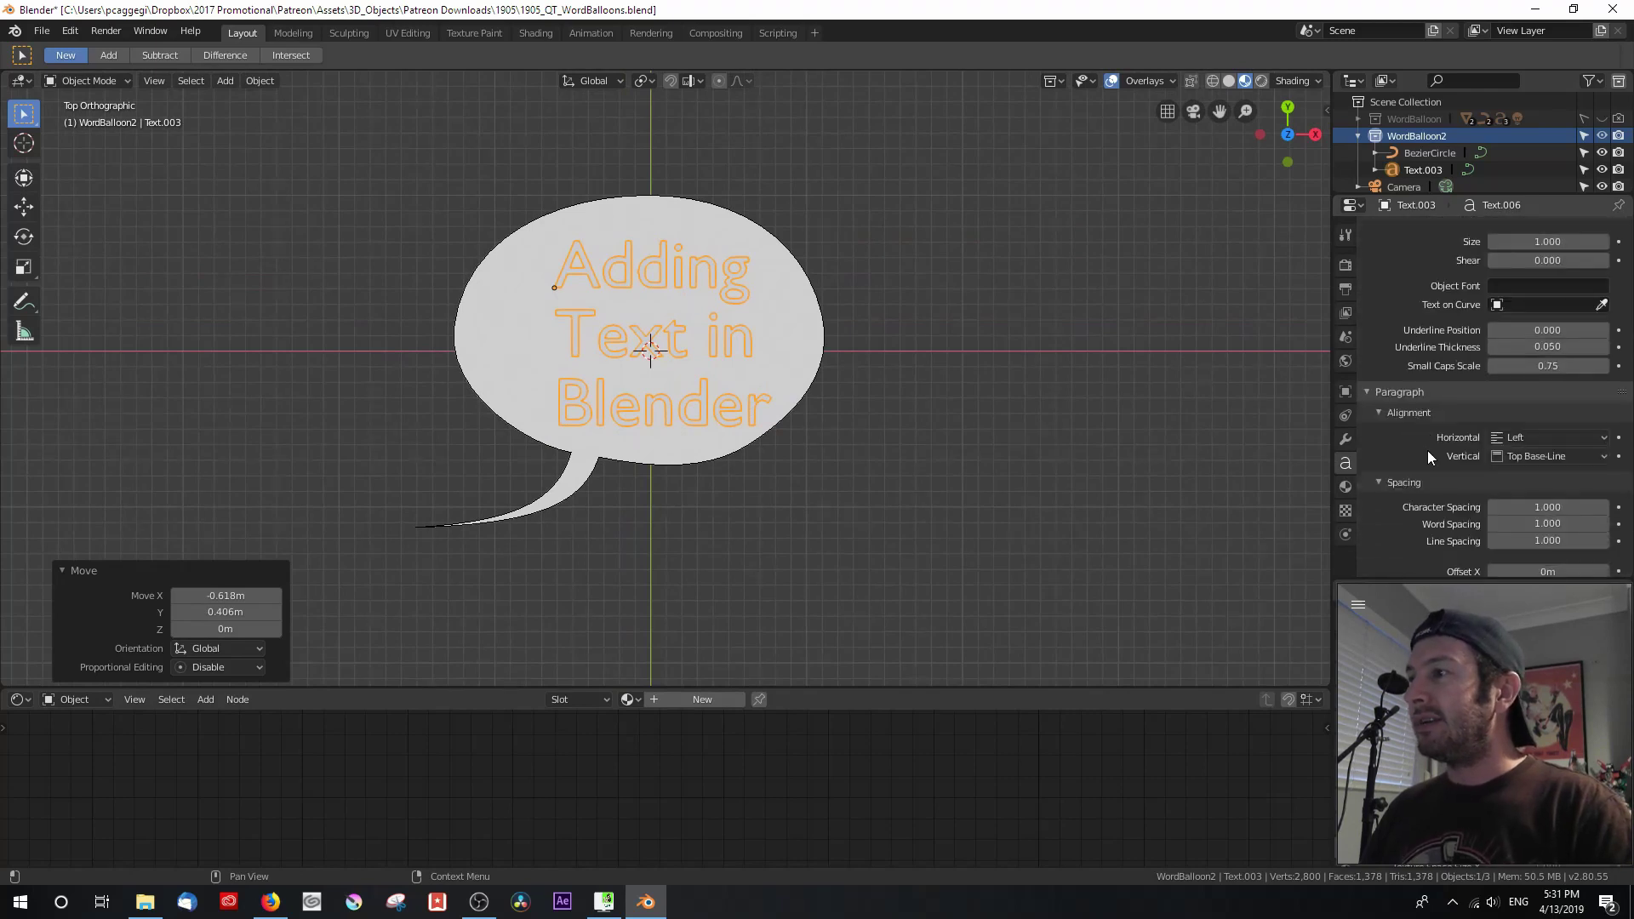
left_click(1554, 438)
left_click(1523, 478)
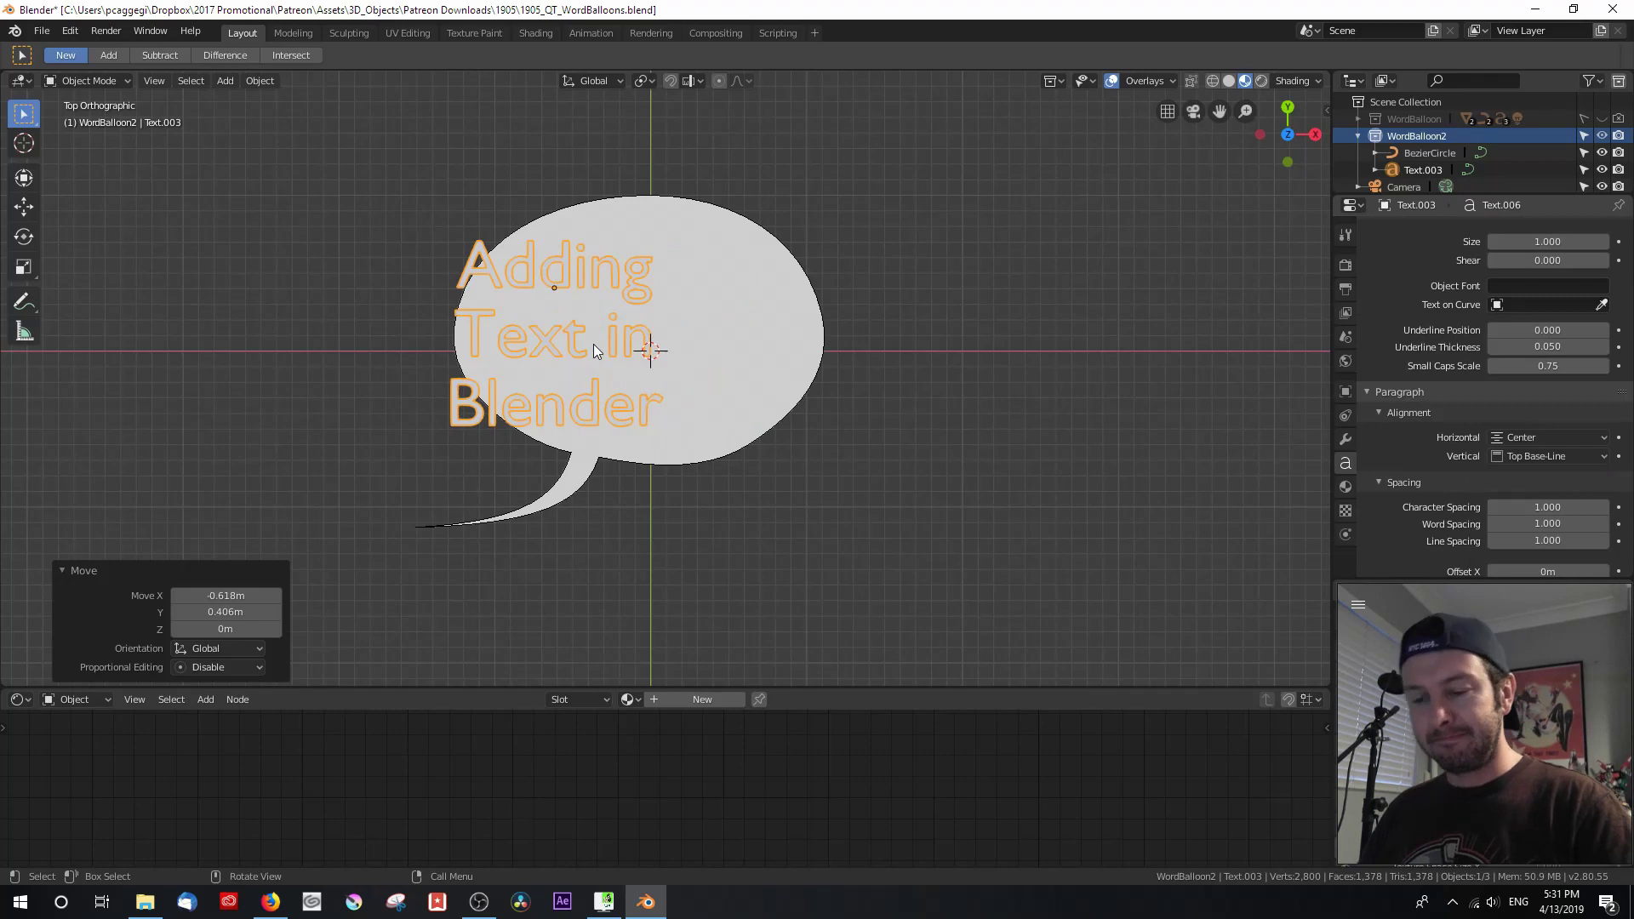
key("g")
left_click(683, 335)
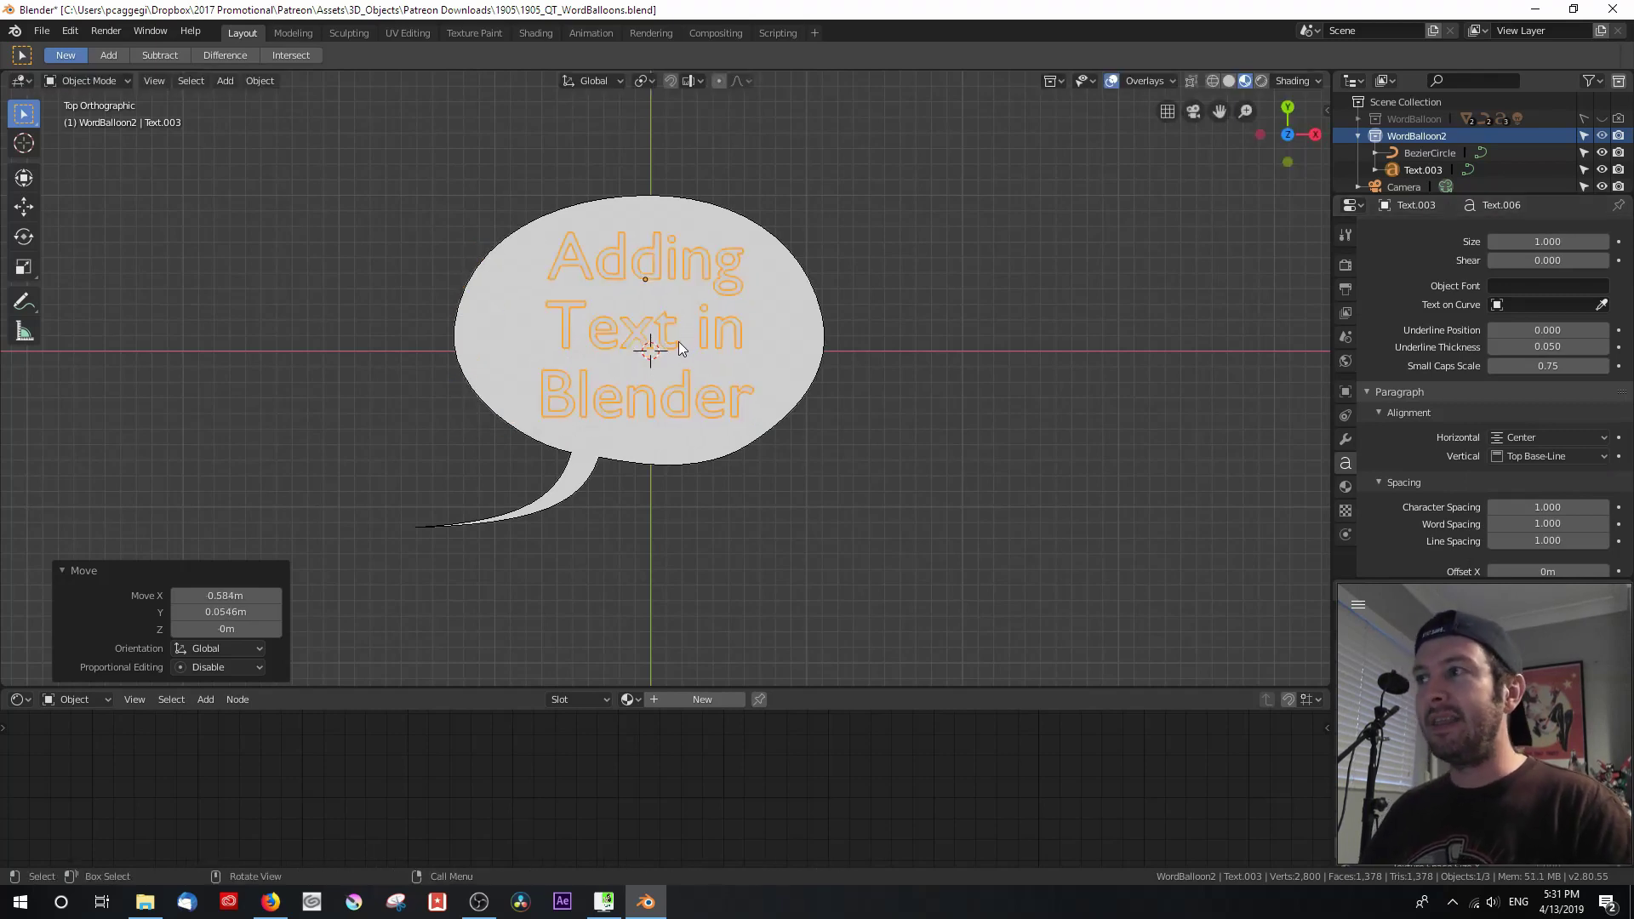
Assign the existing Black emission material to the balloon text.
left_click(1345, 486)
left_click(1375, 287)
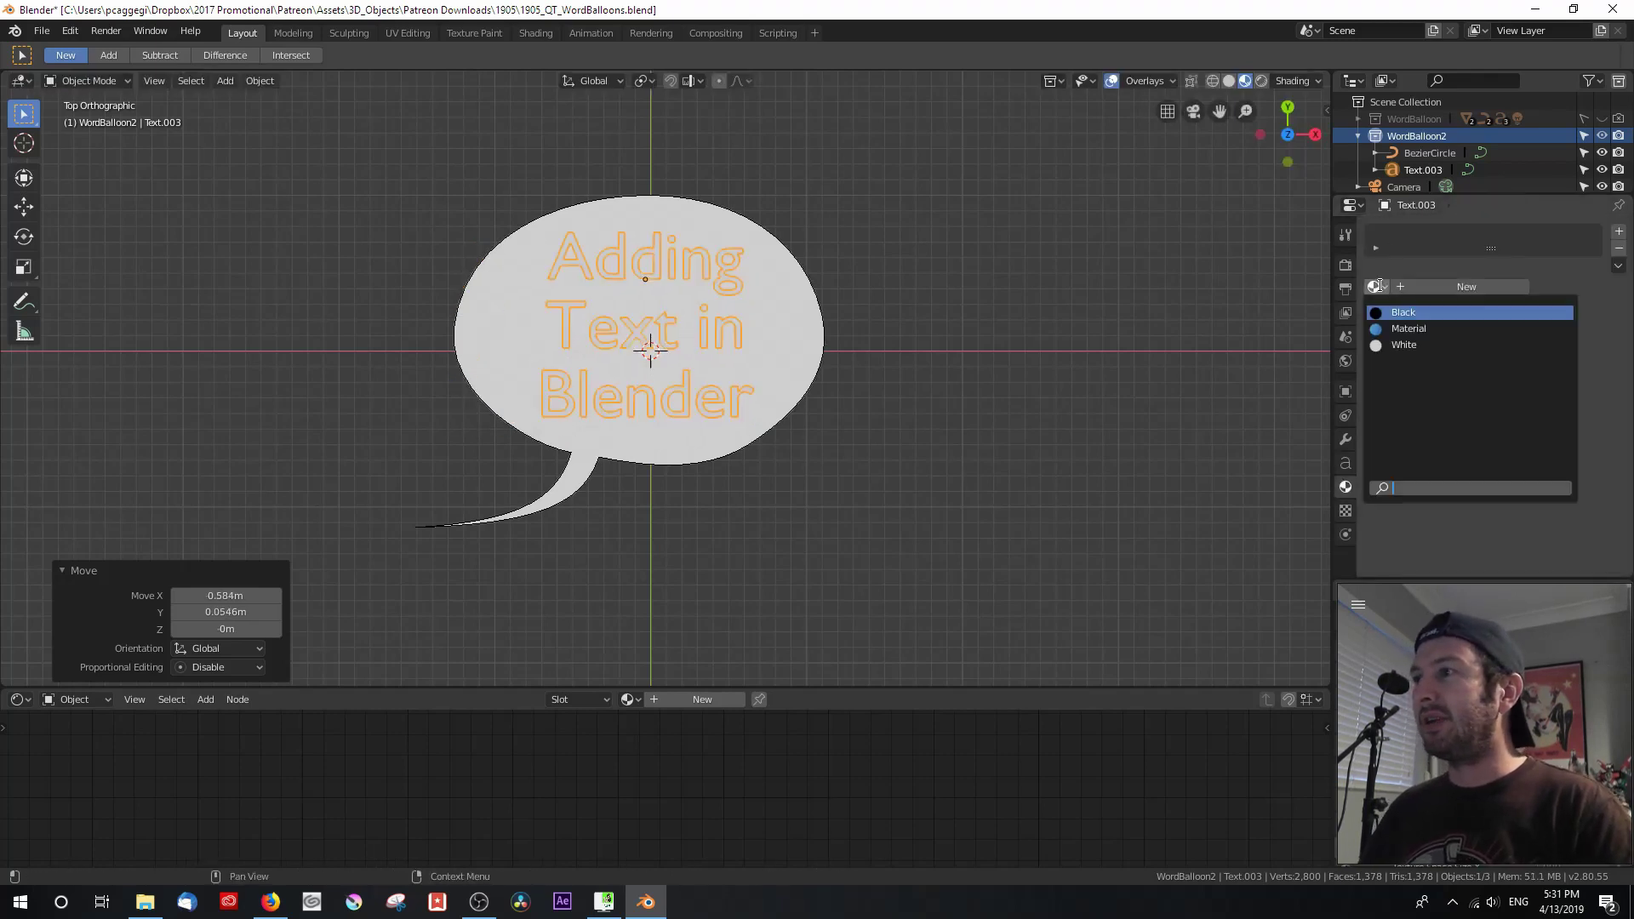
left_click(1401, 312)
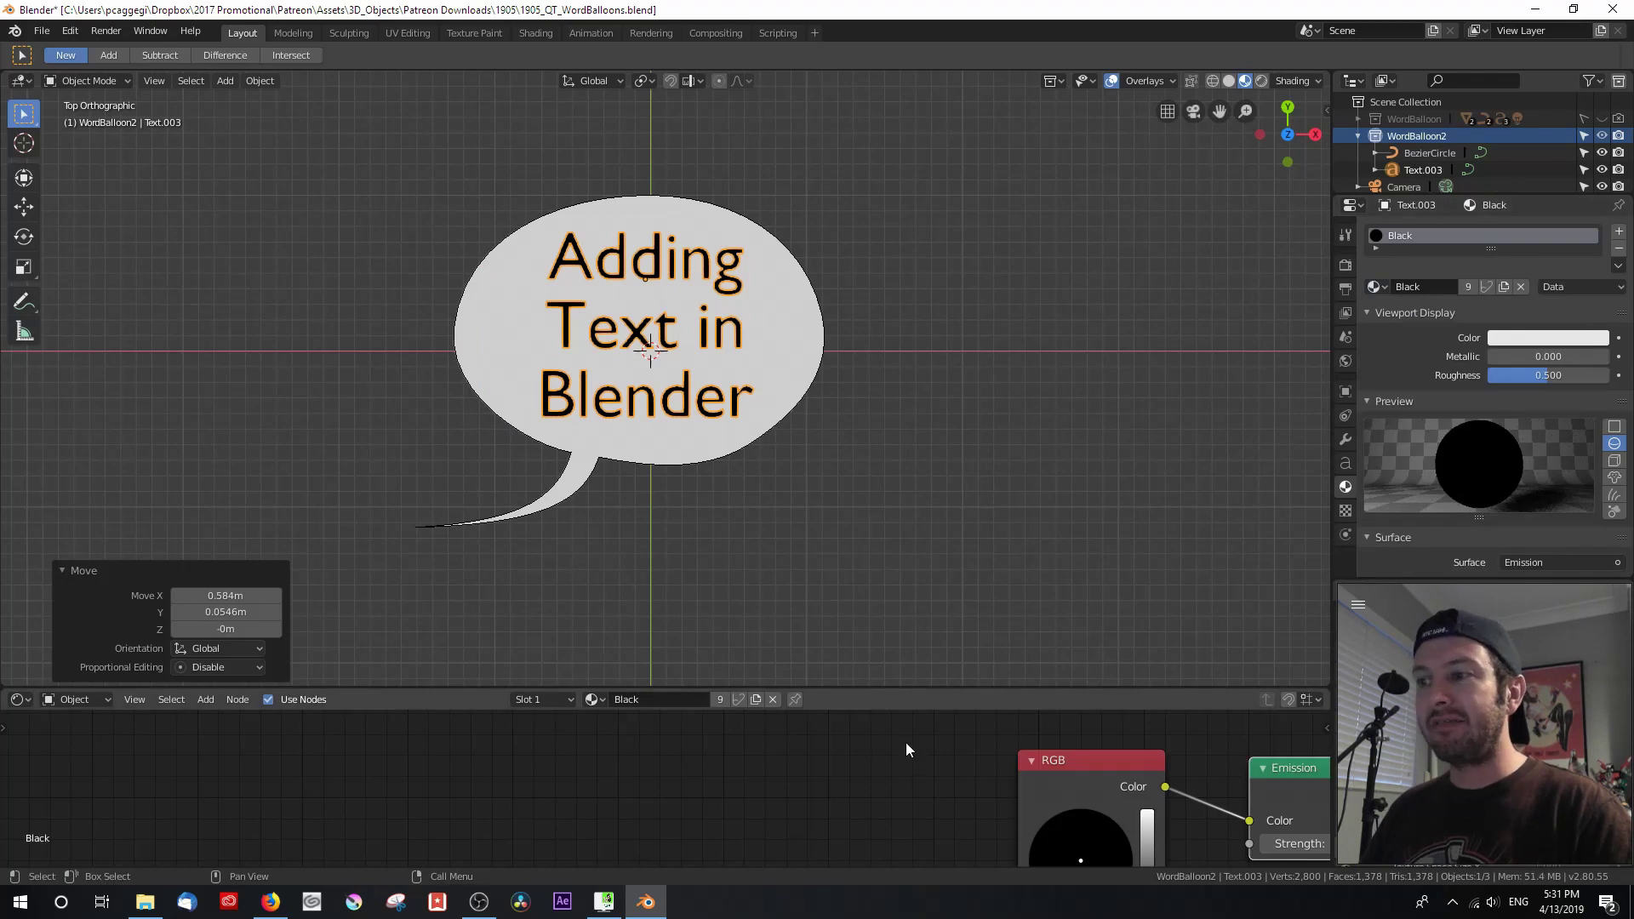
middle_click_drag(461, 720, 218, 705)
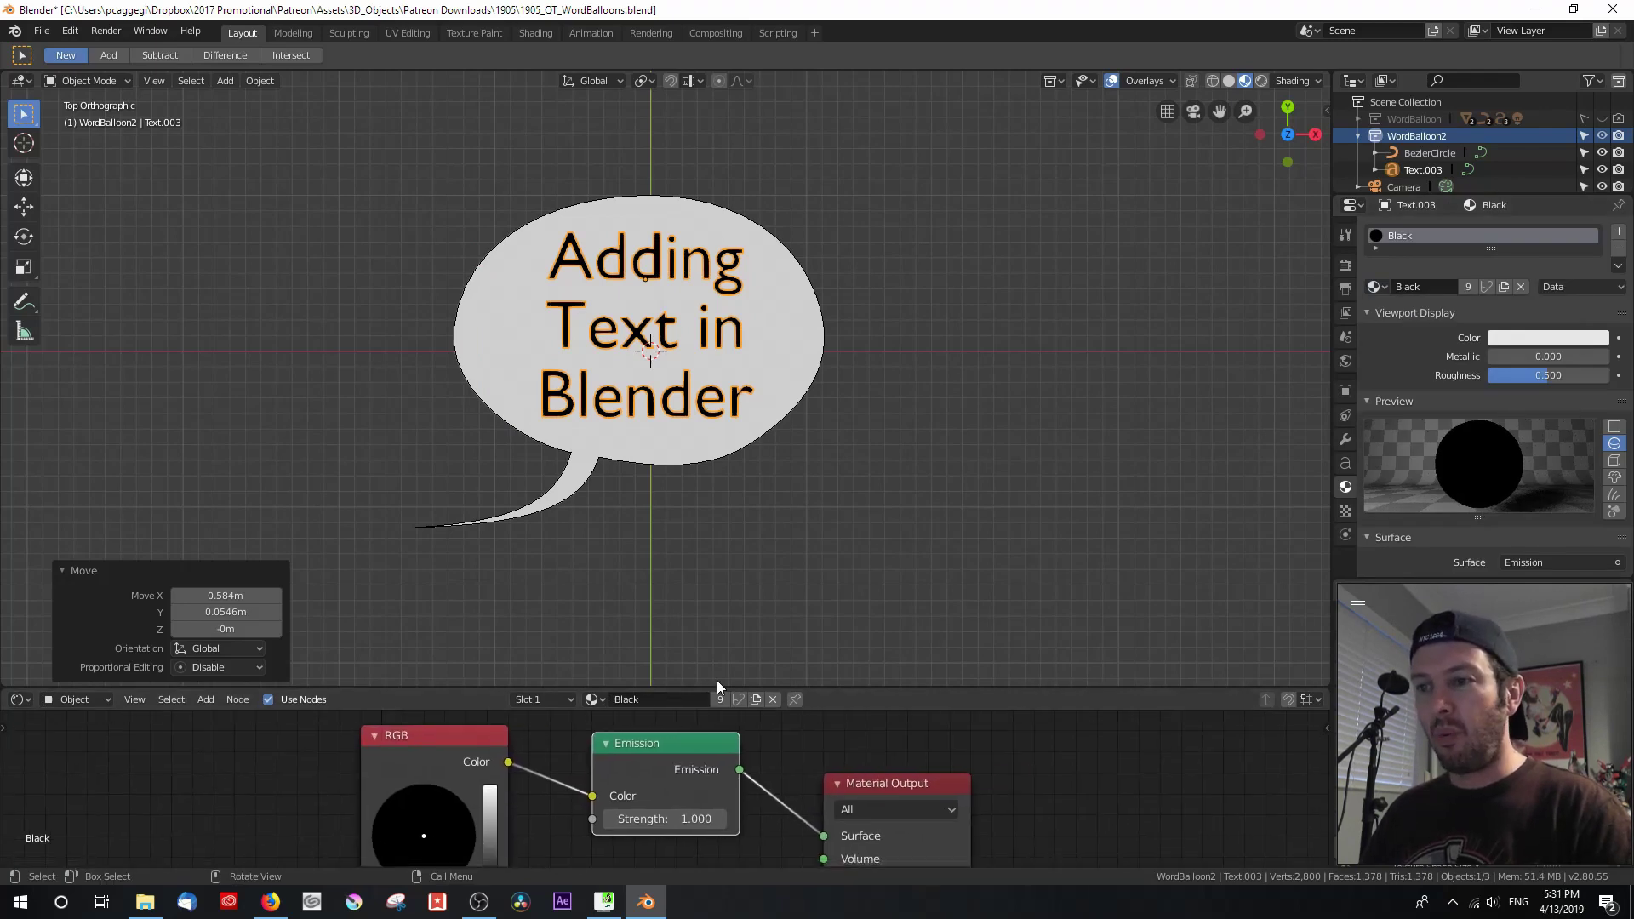
left_click_drag(715, 686, 714, 743)
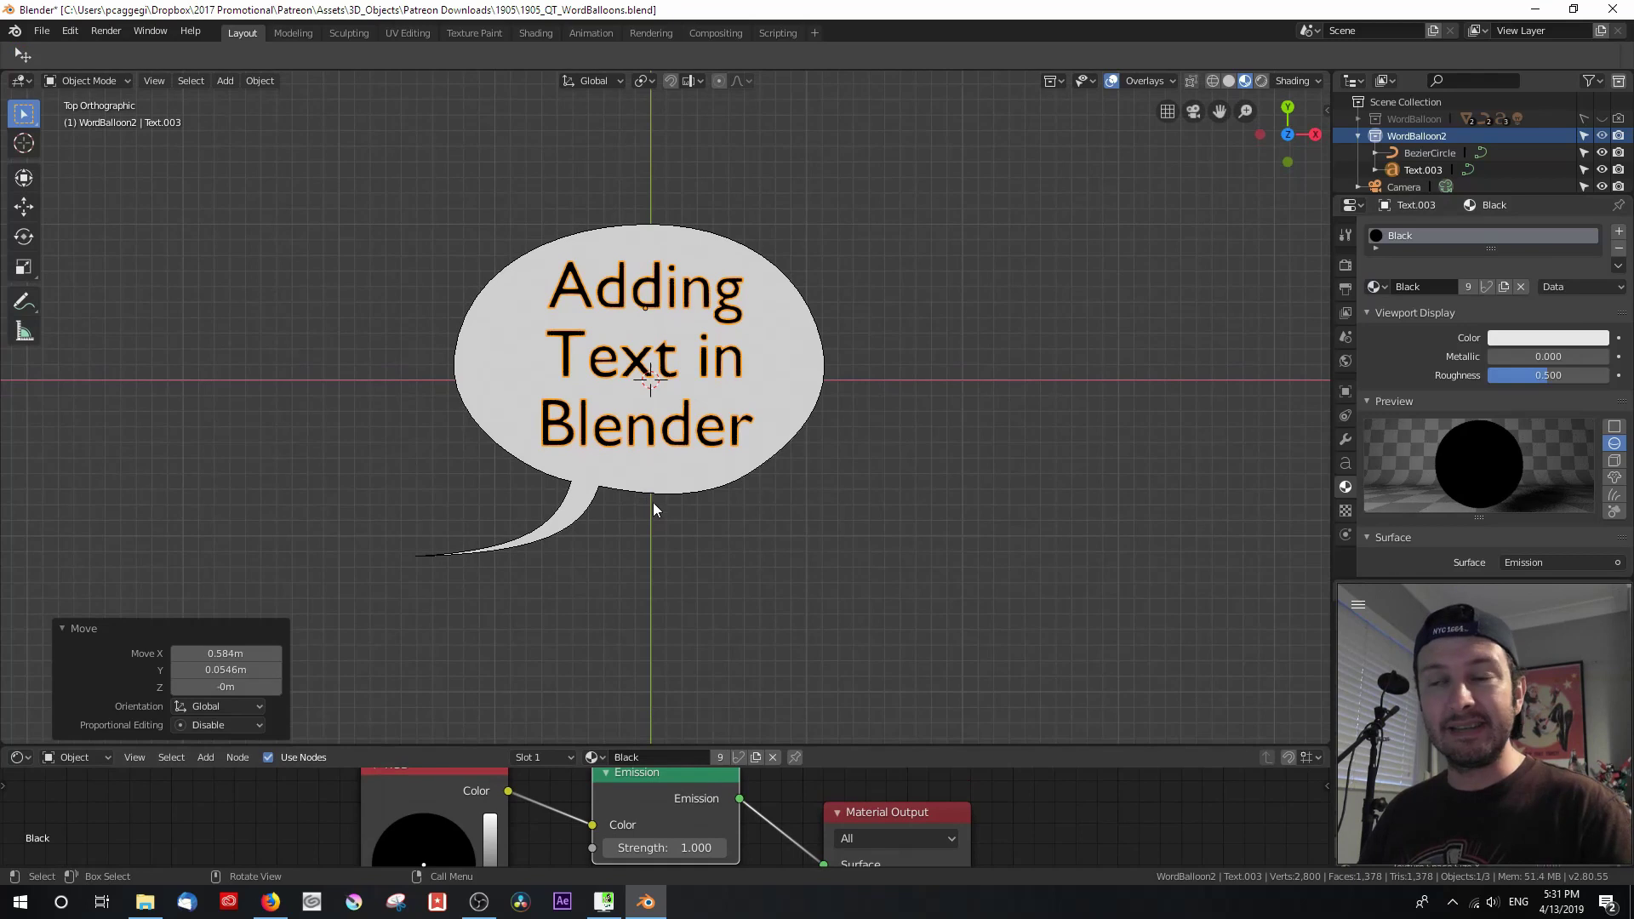
left_click(1345, 463)
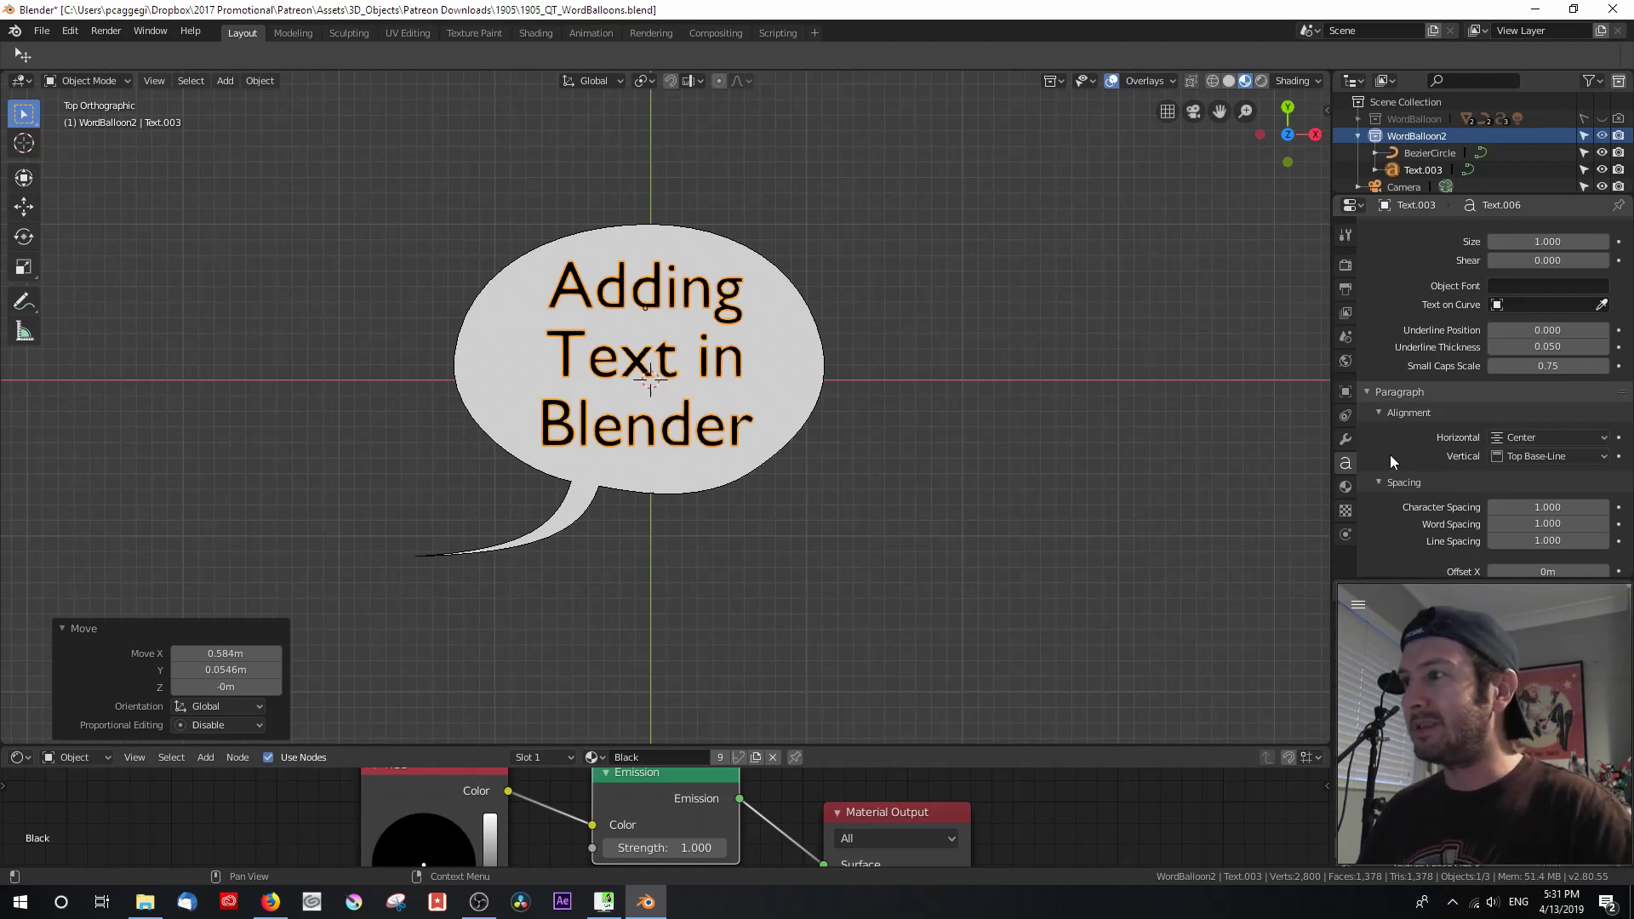
Open the font file browser for the text's Regular font slot.
scroll(1390, 454, "up", 6)
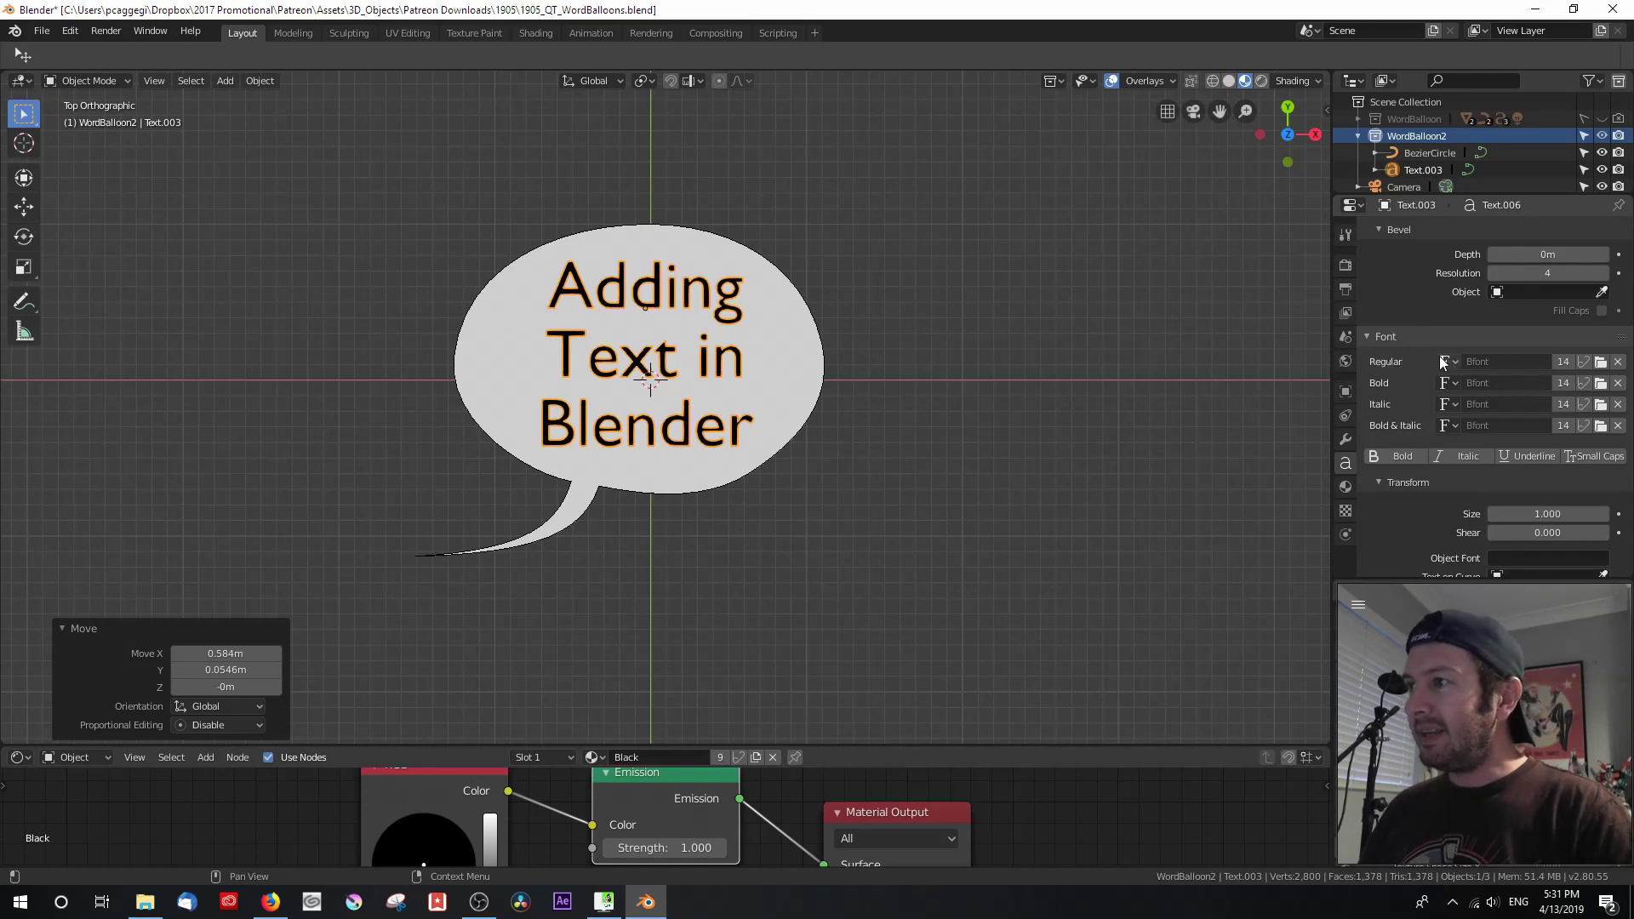
scroll(1414, 367, "up", 1)
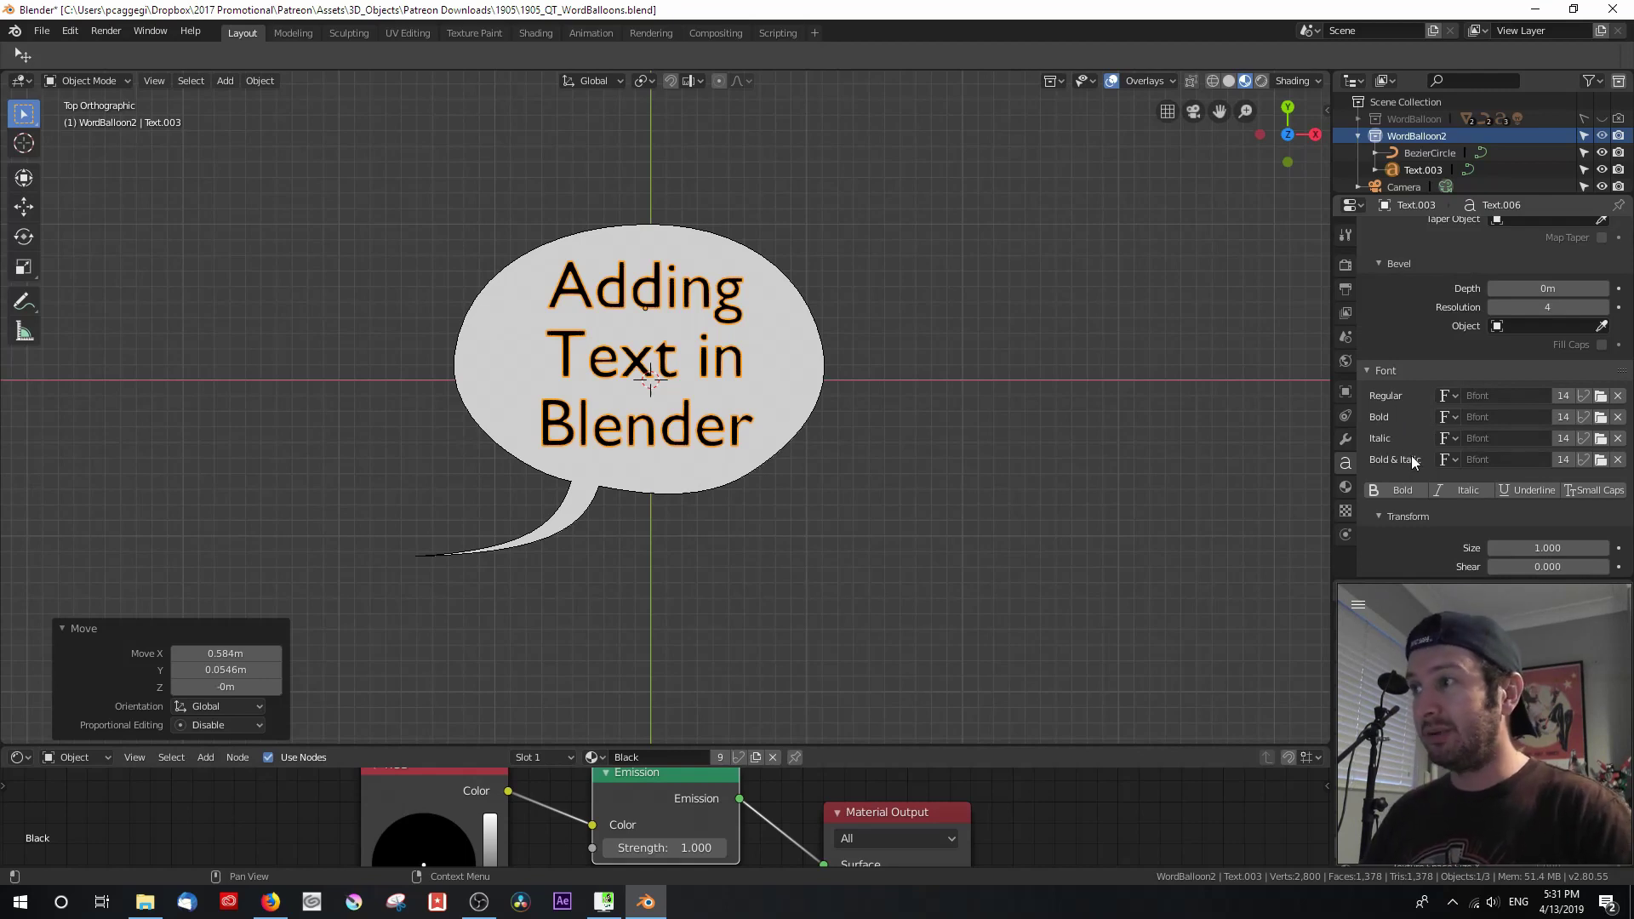
left_click(1599, 395)
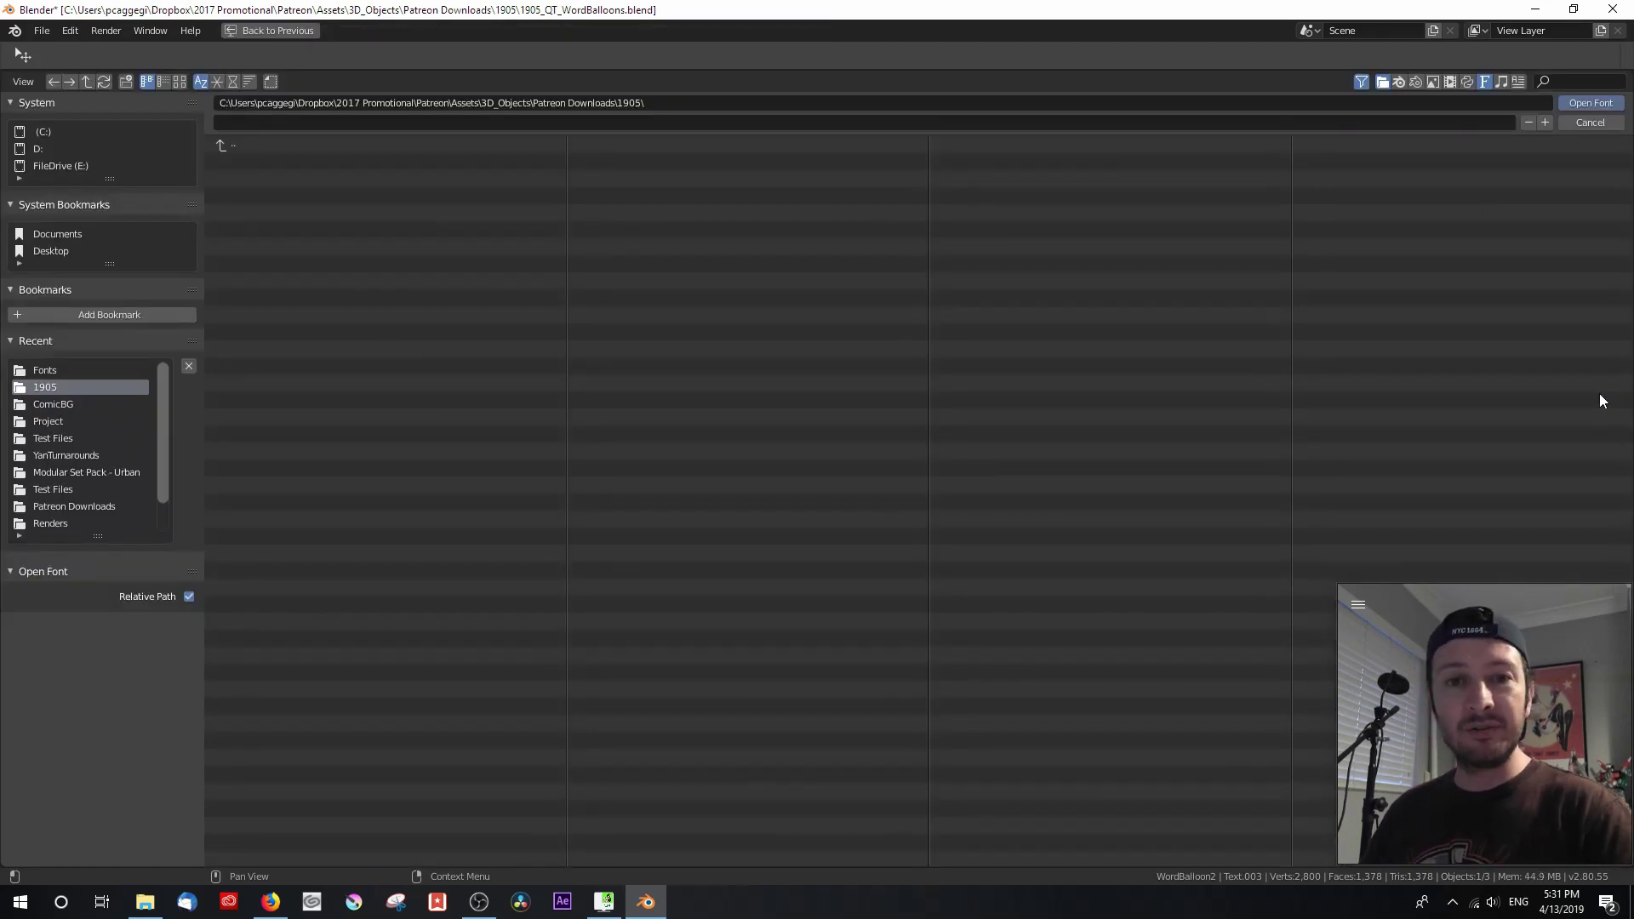
Load BackIssuesBB_reg.ttf from the Fonts folder as the text's Regular font.
left_click(59, 369)
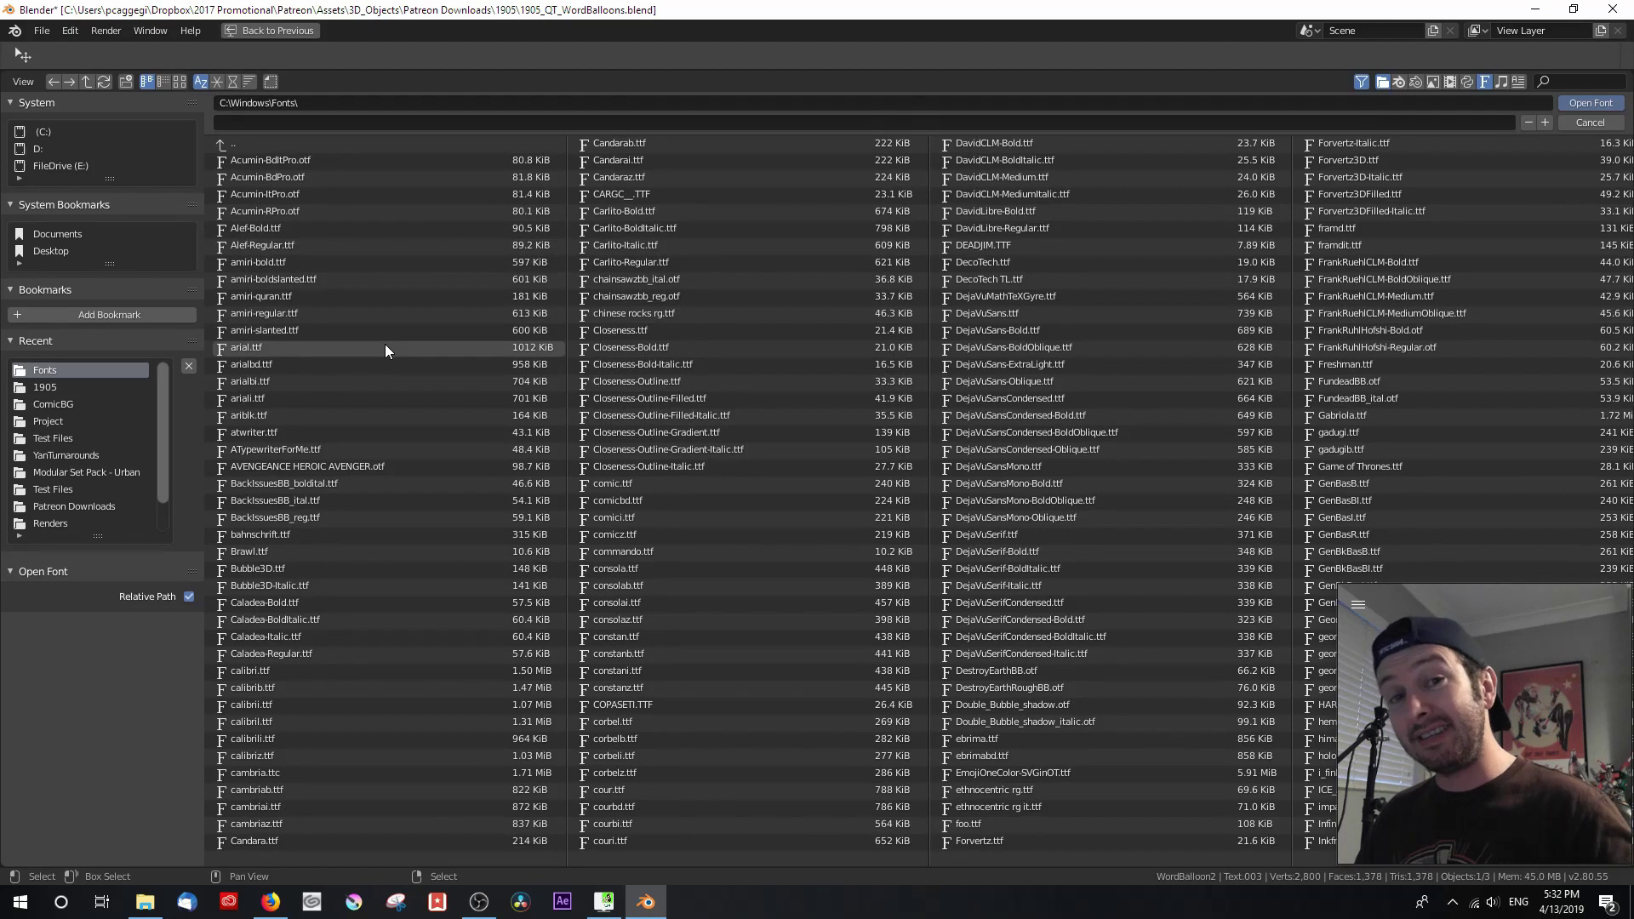
left_click(180, 84)
scroll(1089, 413, "down", 4)
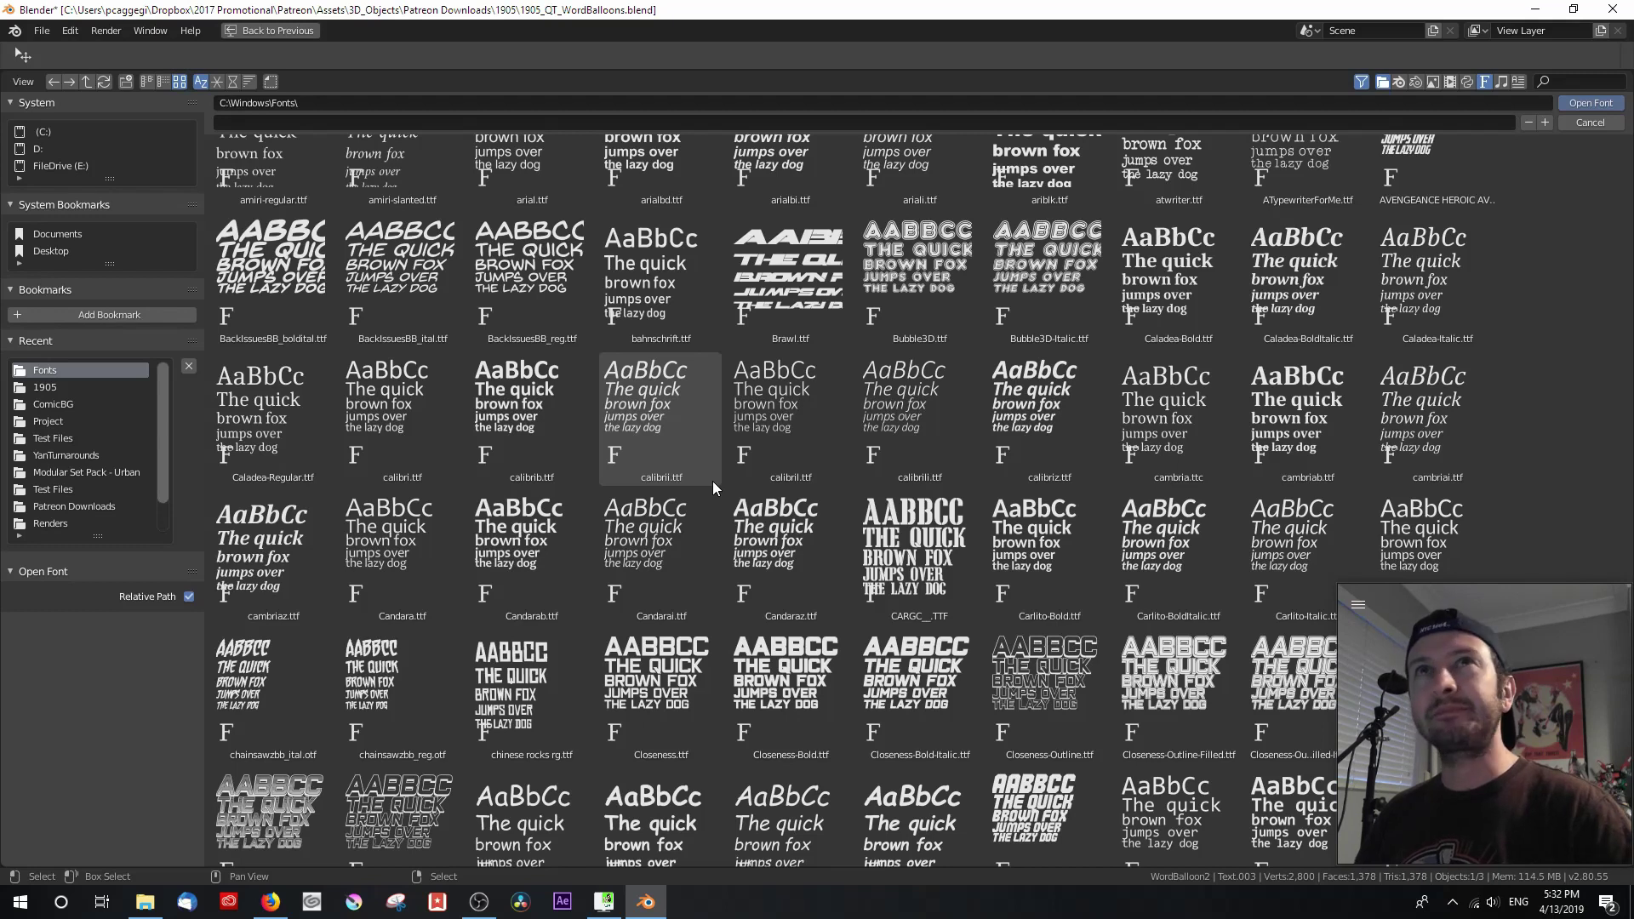
scroll(712, 482, "up", 2)
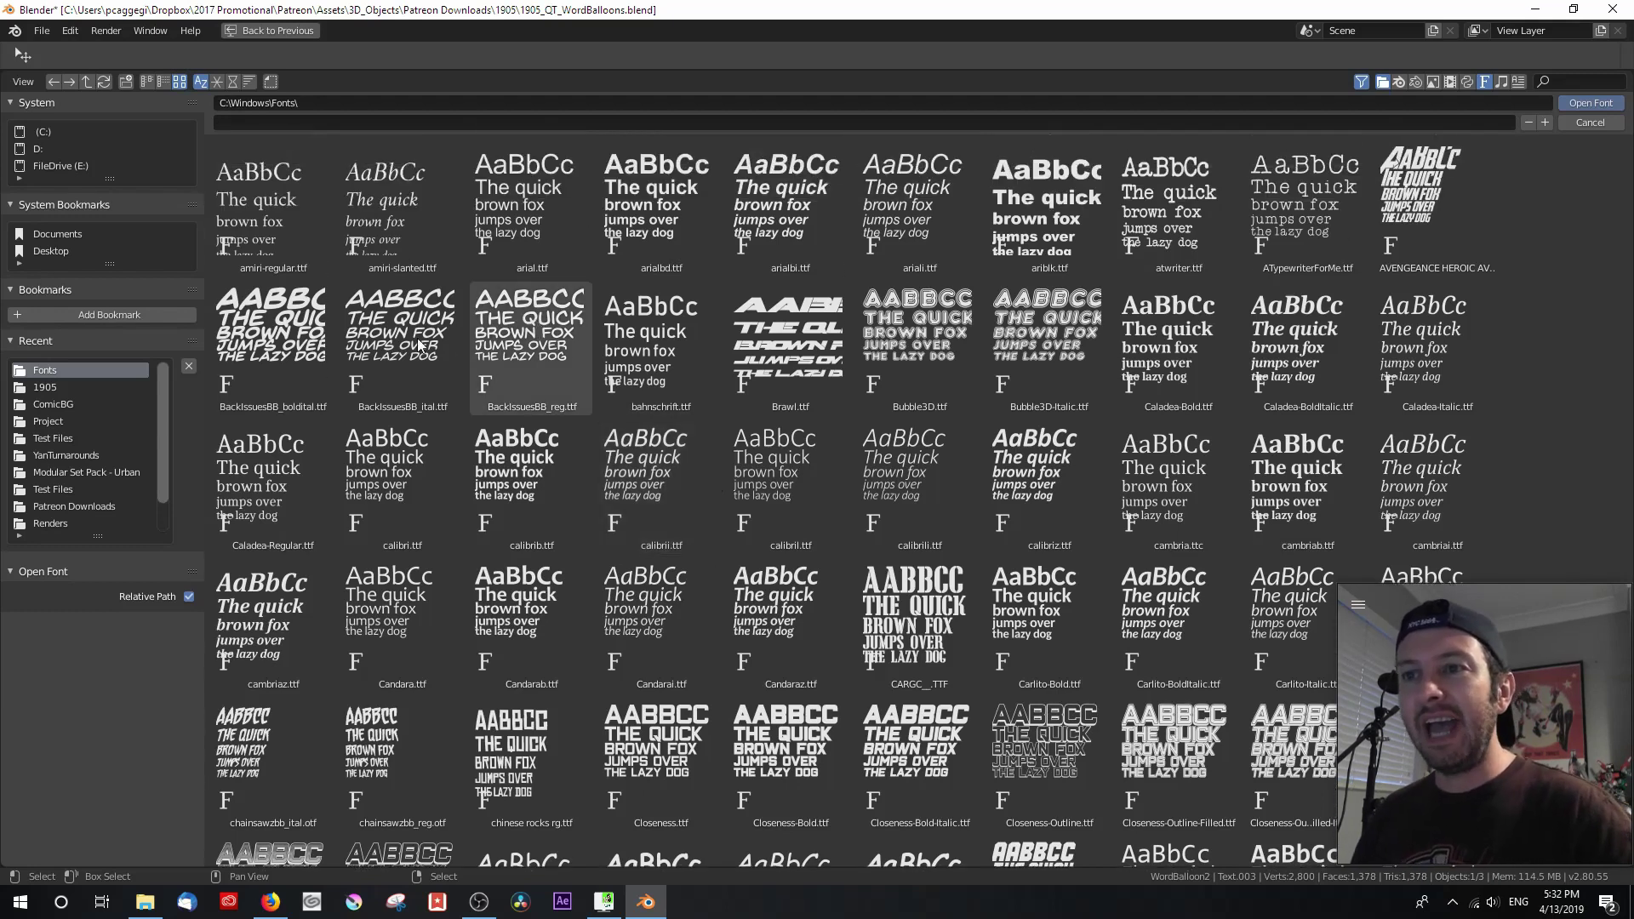
left_click(542, 330)
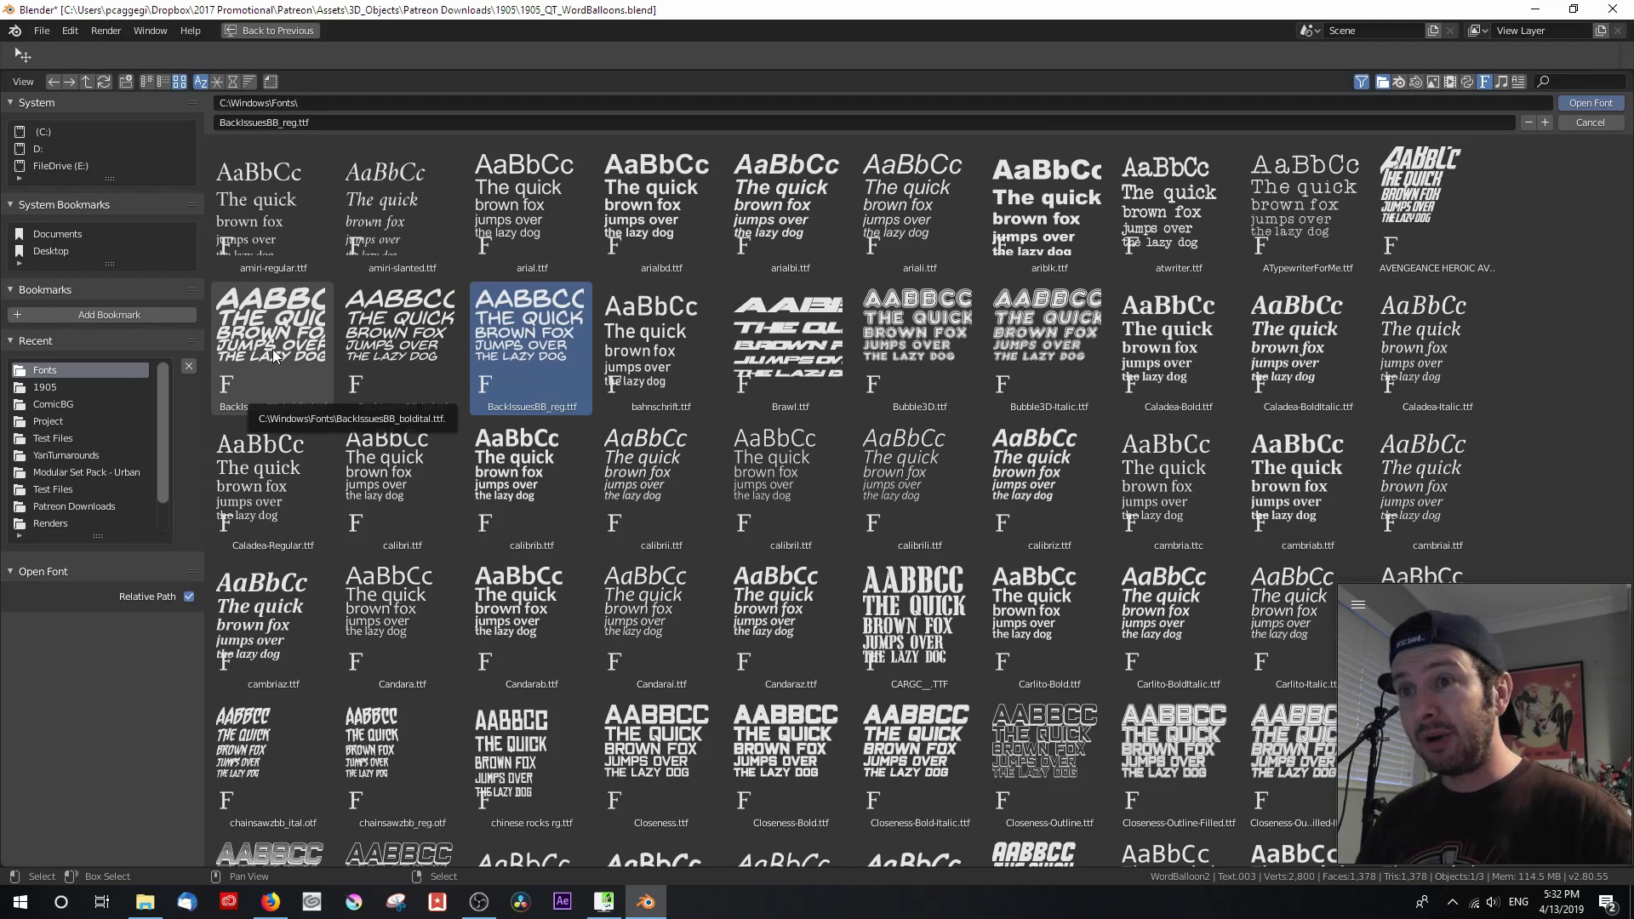
double_click(529, 351)
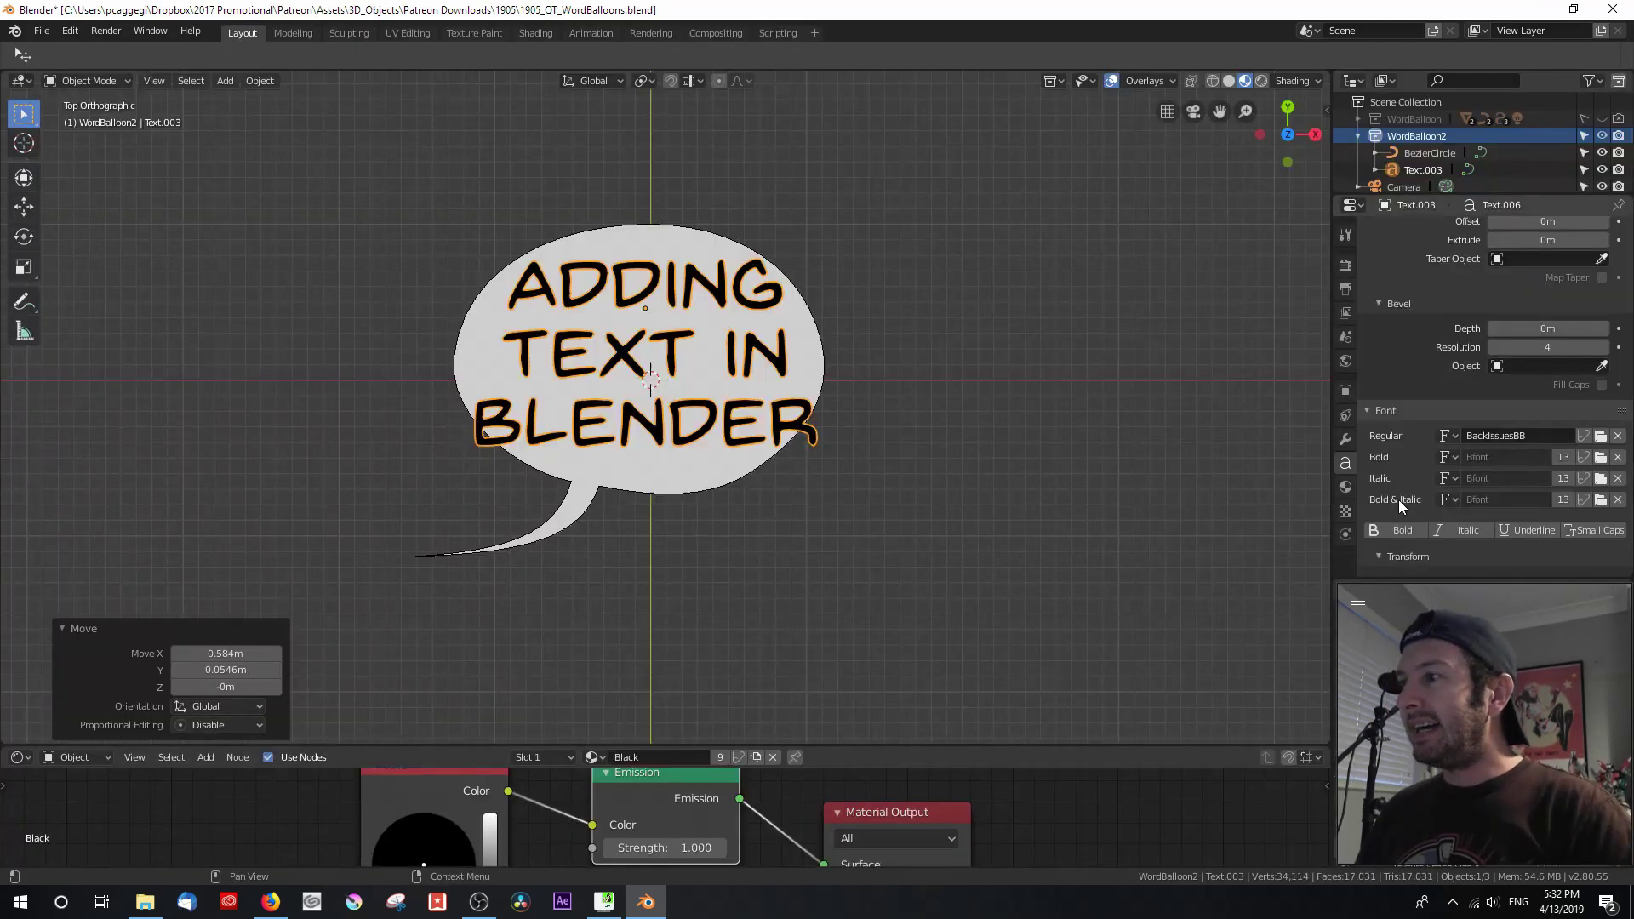
Set the Bold & Italic font to BackIssuesBB_boldital.ttf.
left_click(1600, 500)
left_click(85, 367)
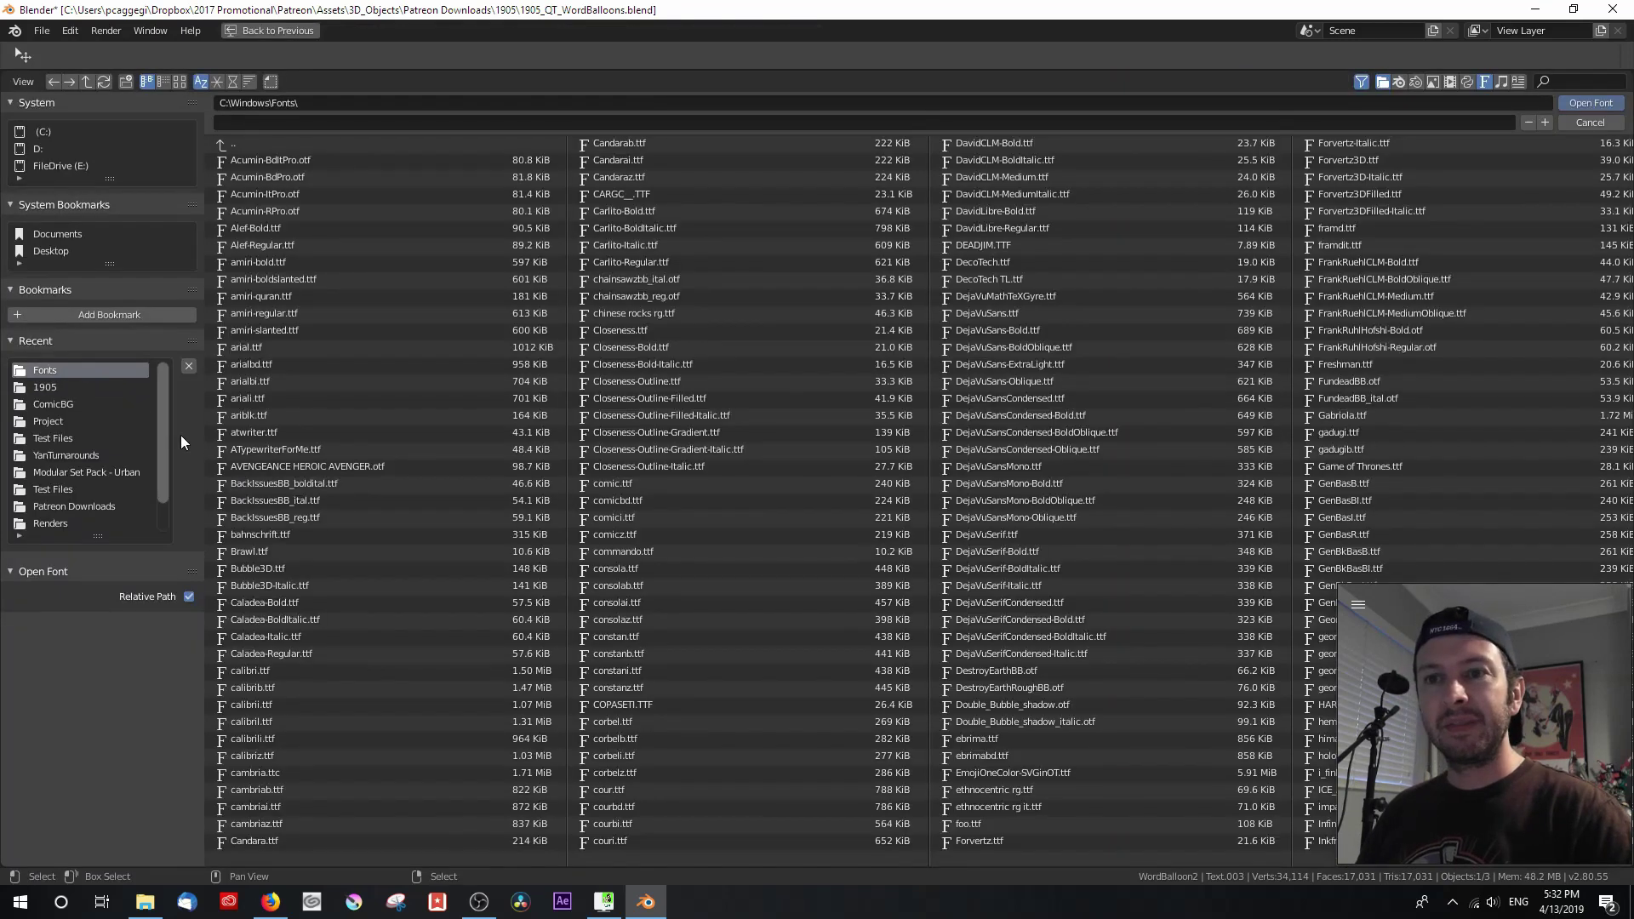
left_click(302, 485)
double_click(302, 487)
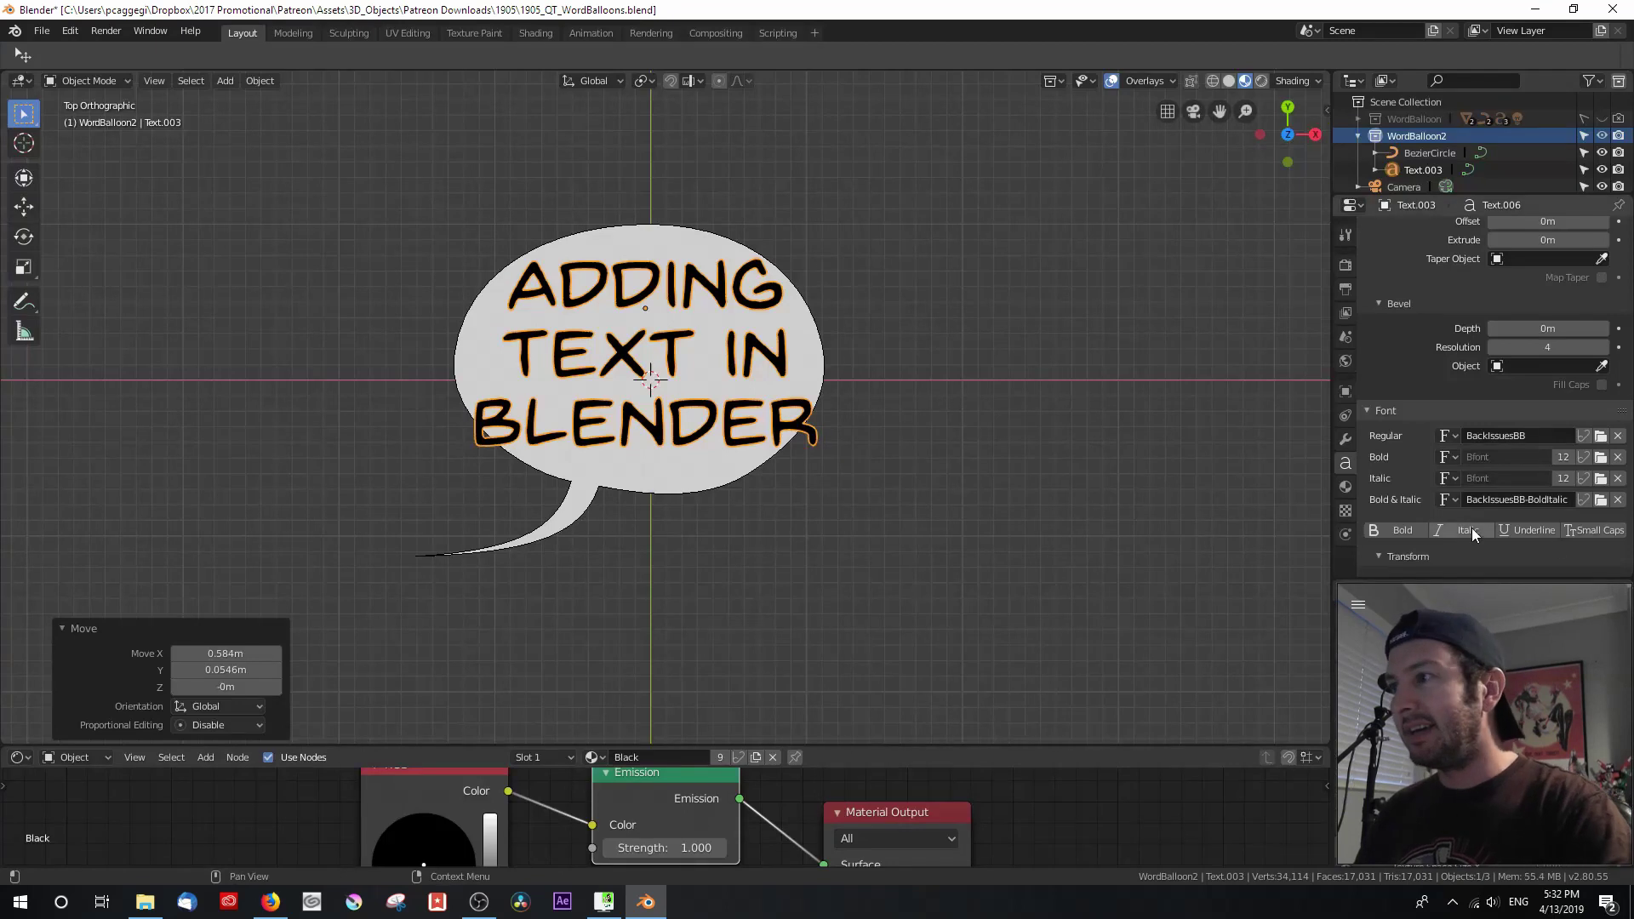
Set the Italic font to BackIssuesBB_ital.ttf.
left_click(1601, 481)
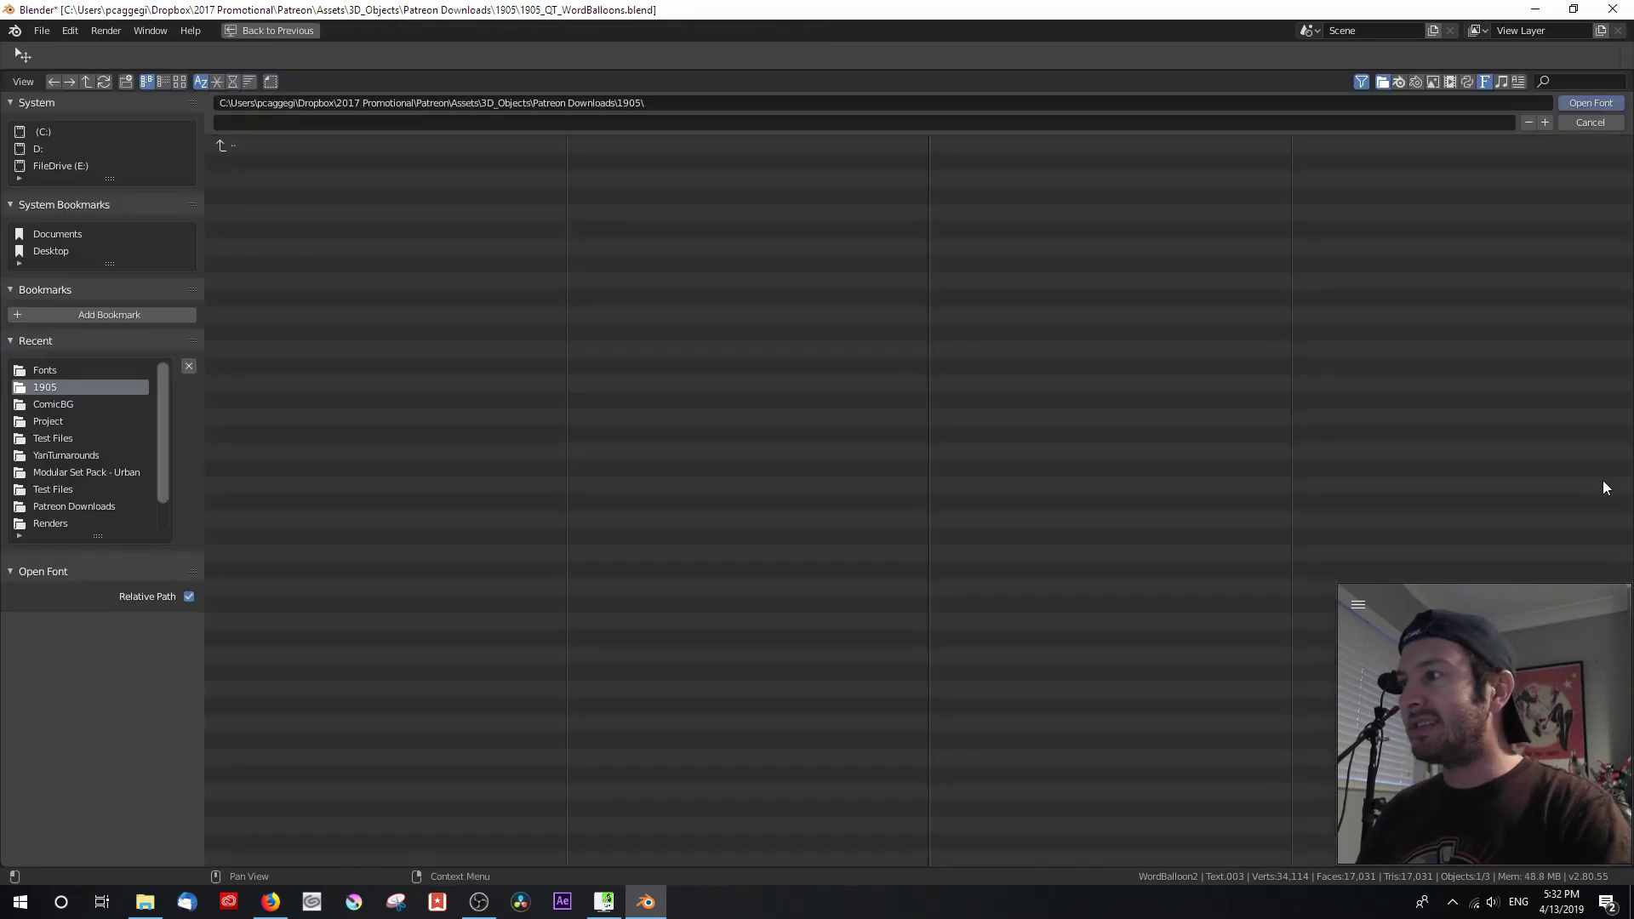
left_click(78, 371)
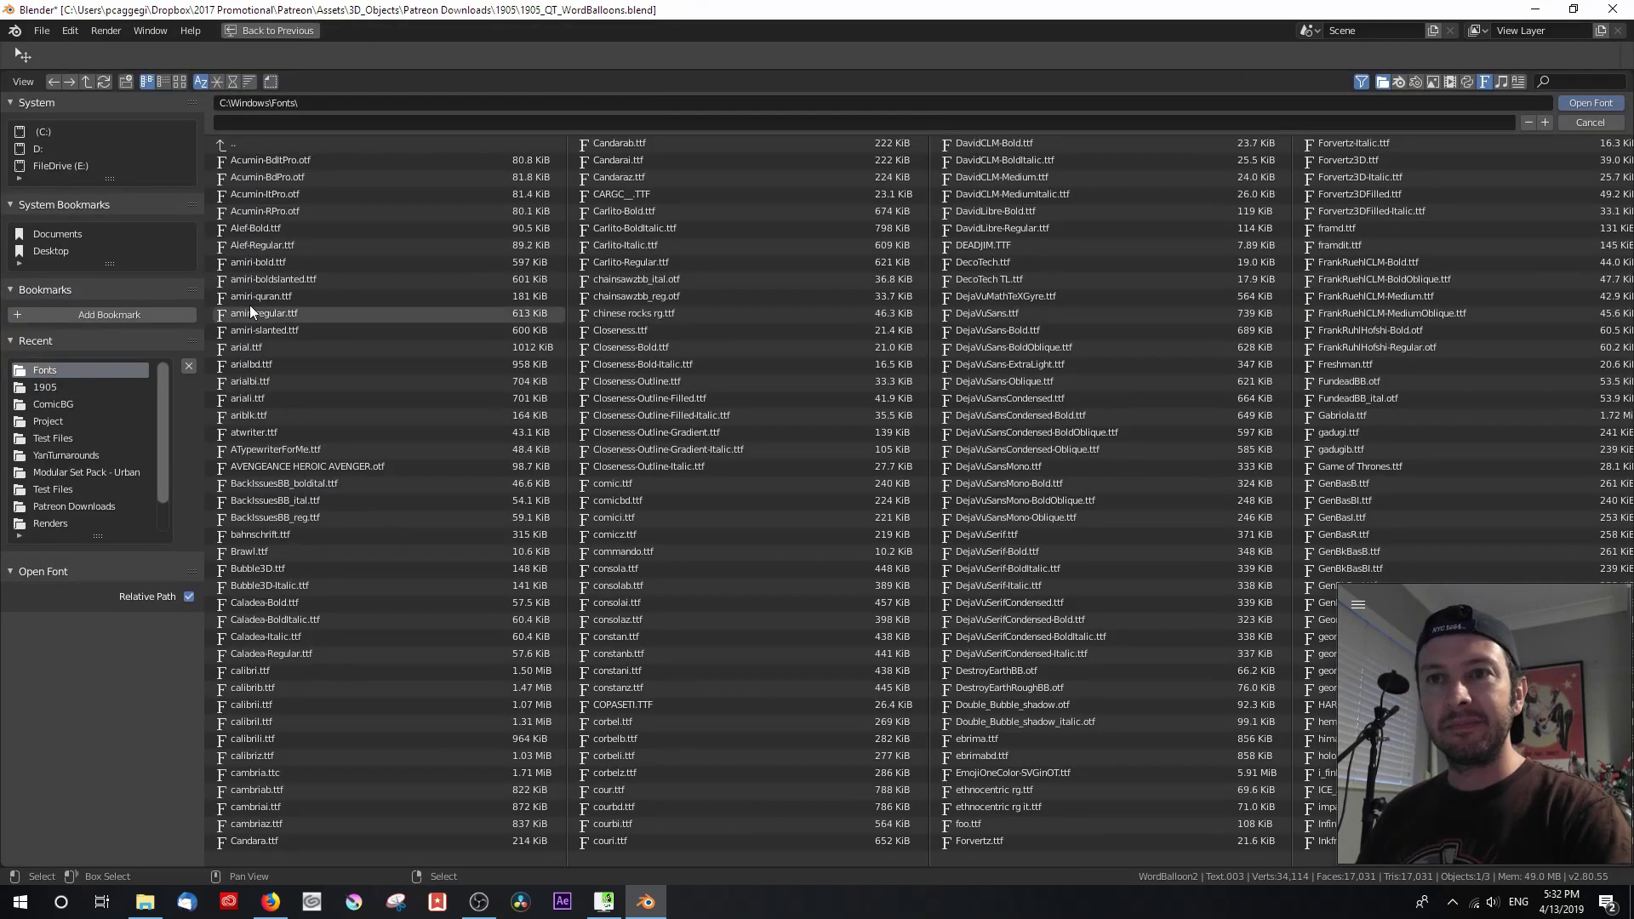
left_click(287, 499)
double_click(288, 500)
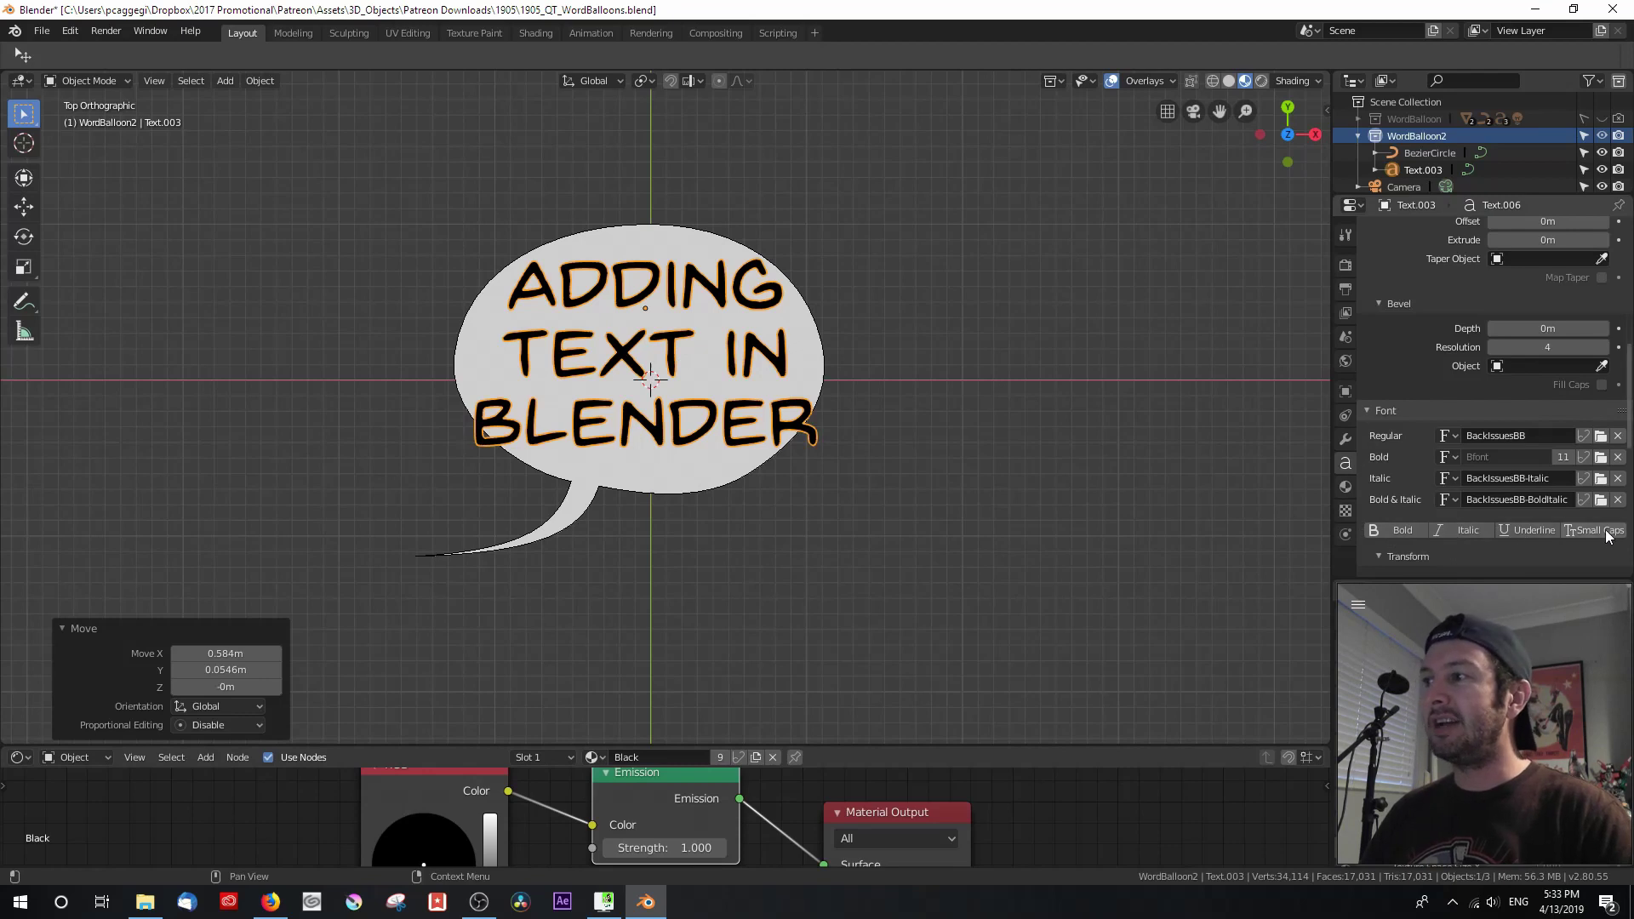
Try the Bold and Italic toggles, then switch both back off.
left_click(1404, 533)
left_click(1458, 534)
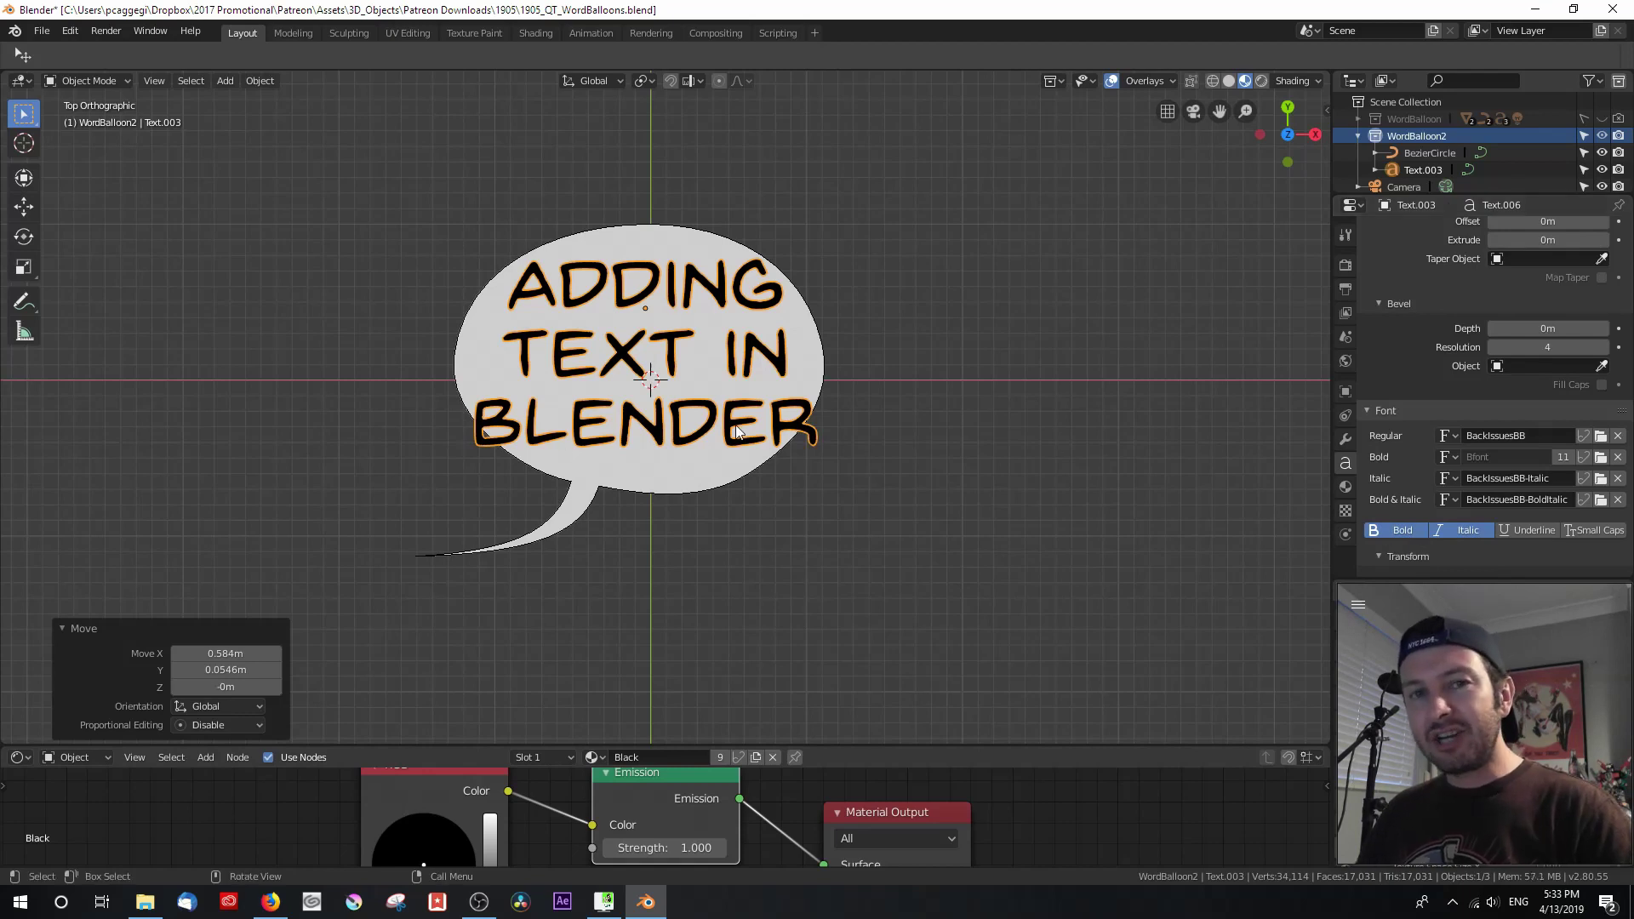
left_click(1423, 533)
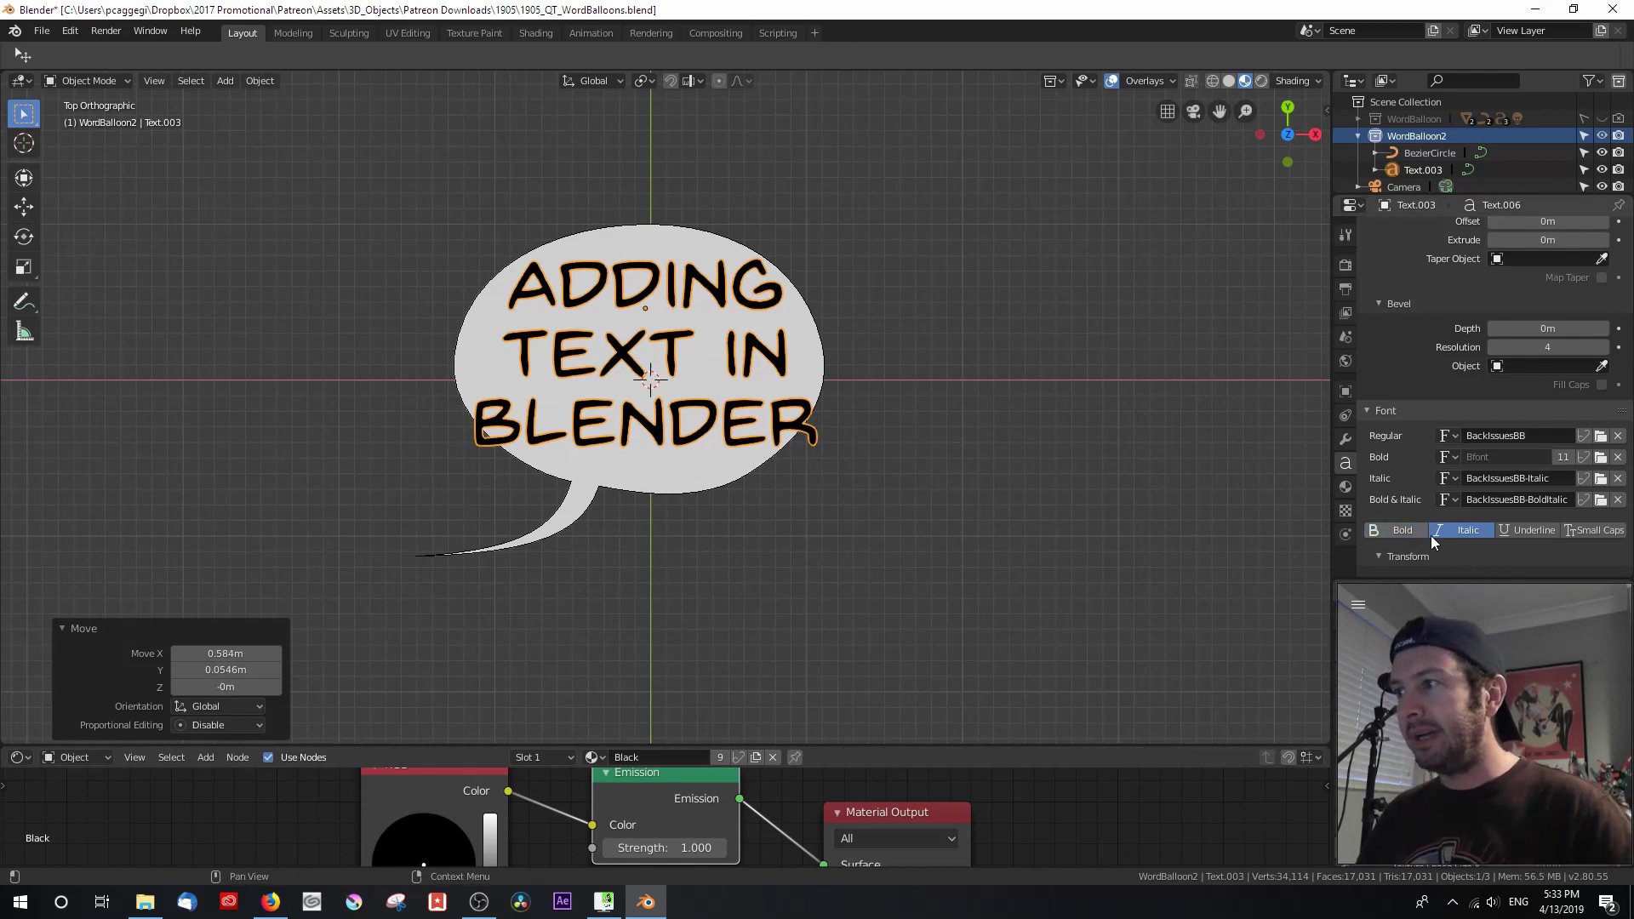
left_click(1445, 536)
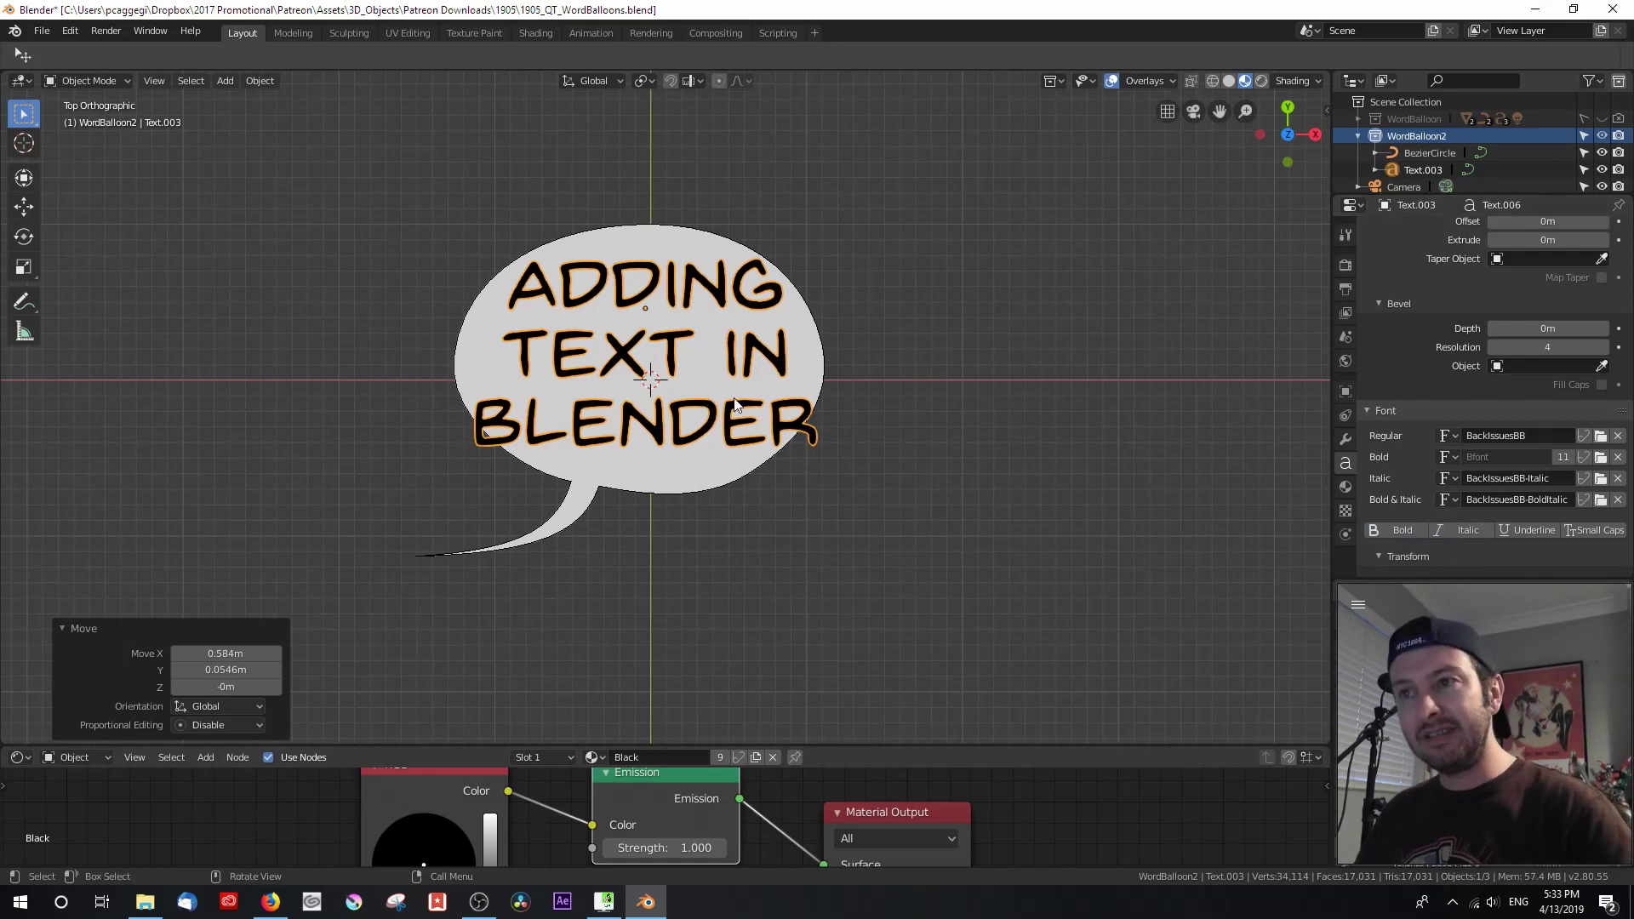
In Edit Mode, delete the word TEXT and retype it with Bold and Italic enabled.
key("Tab")
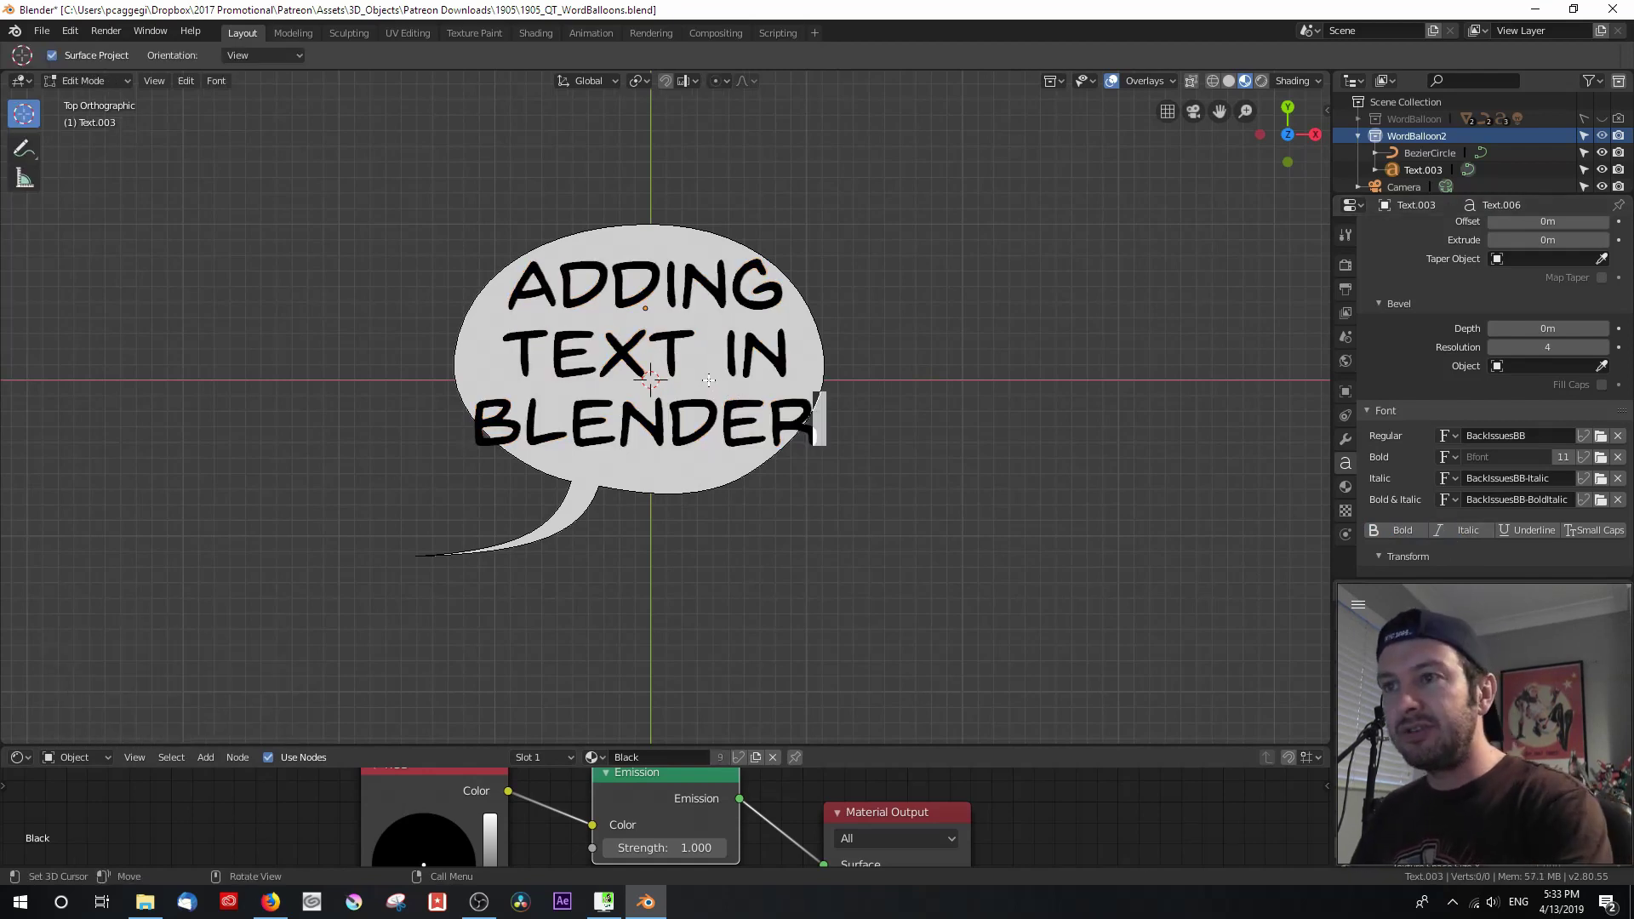
key("Up")
key("Left")
key("Left")
key("BackSpace")
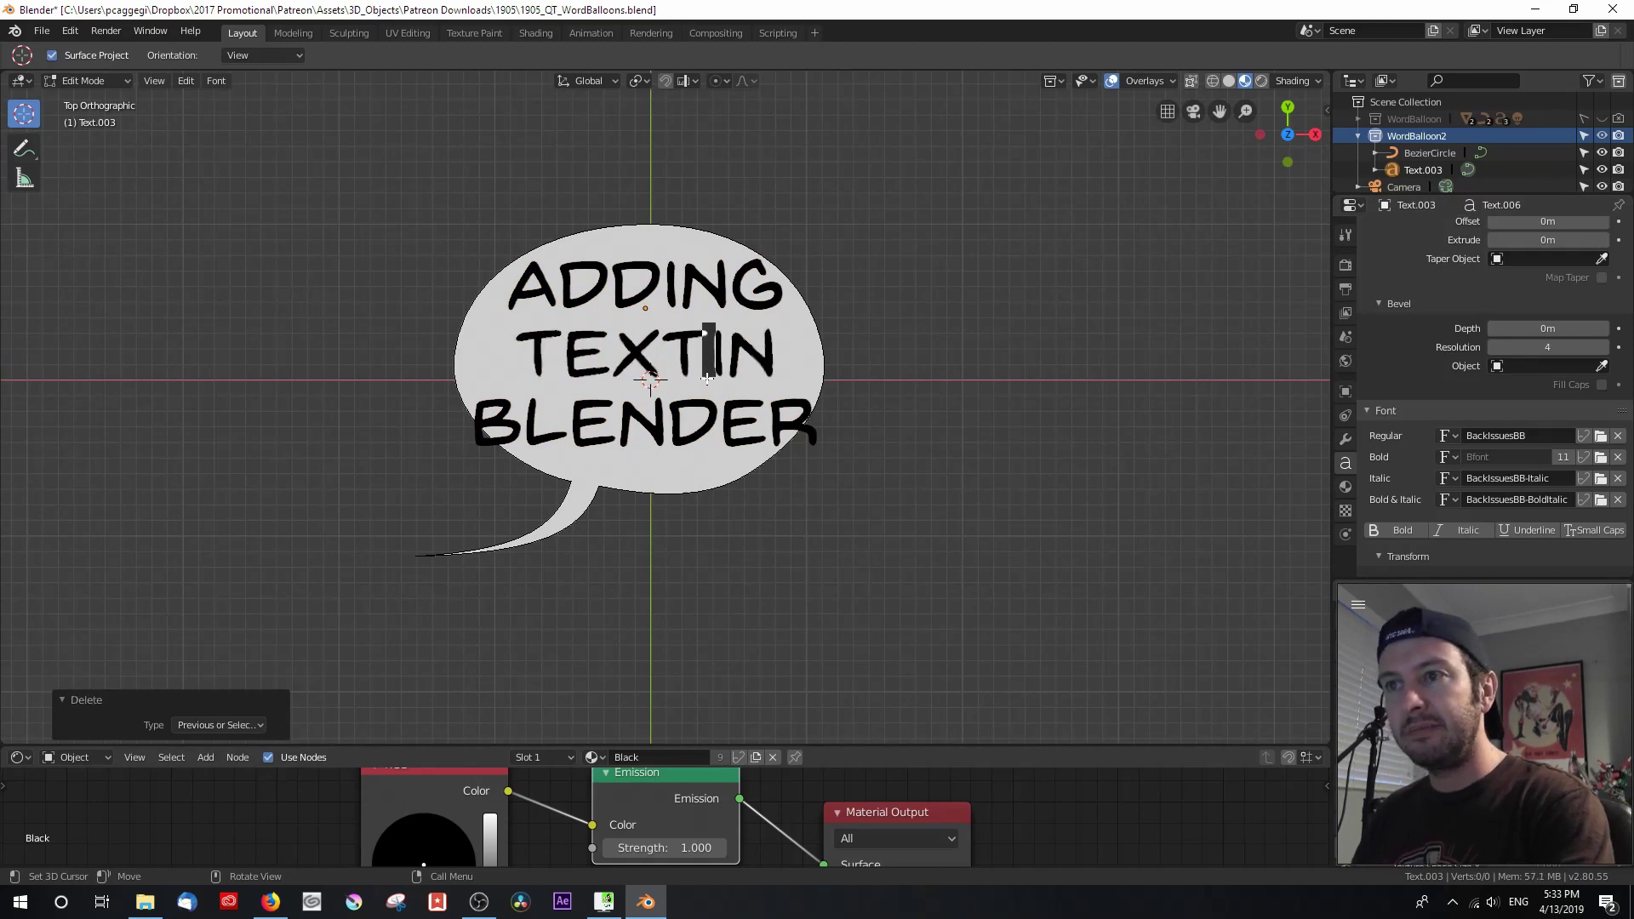
key("BackSpace")
key("BackSpace")
key("BackSpace")
key("BackSpace")
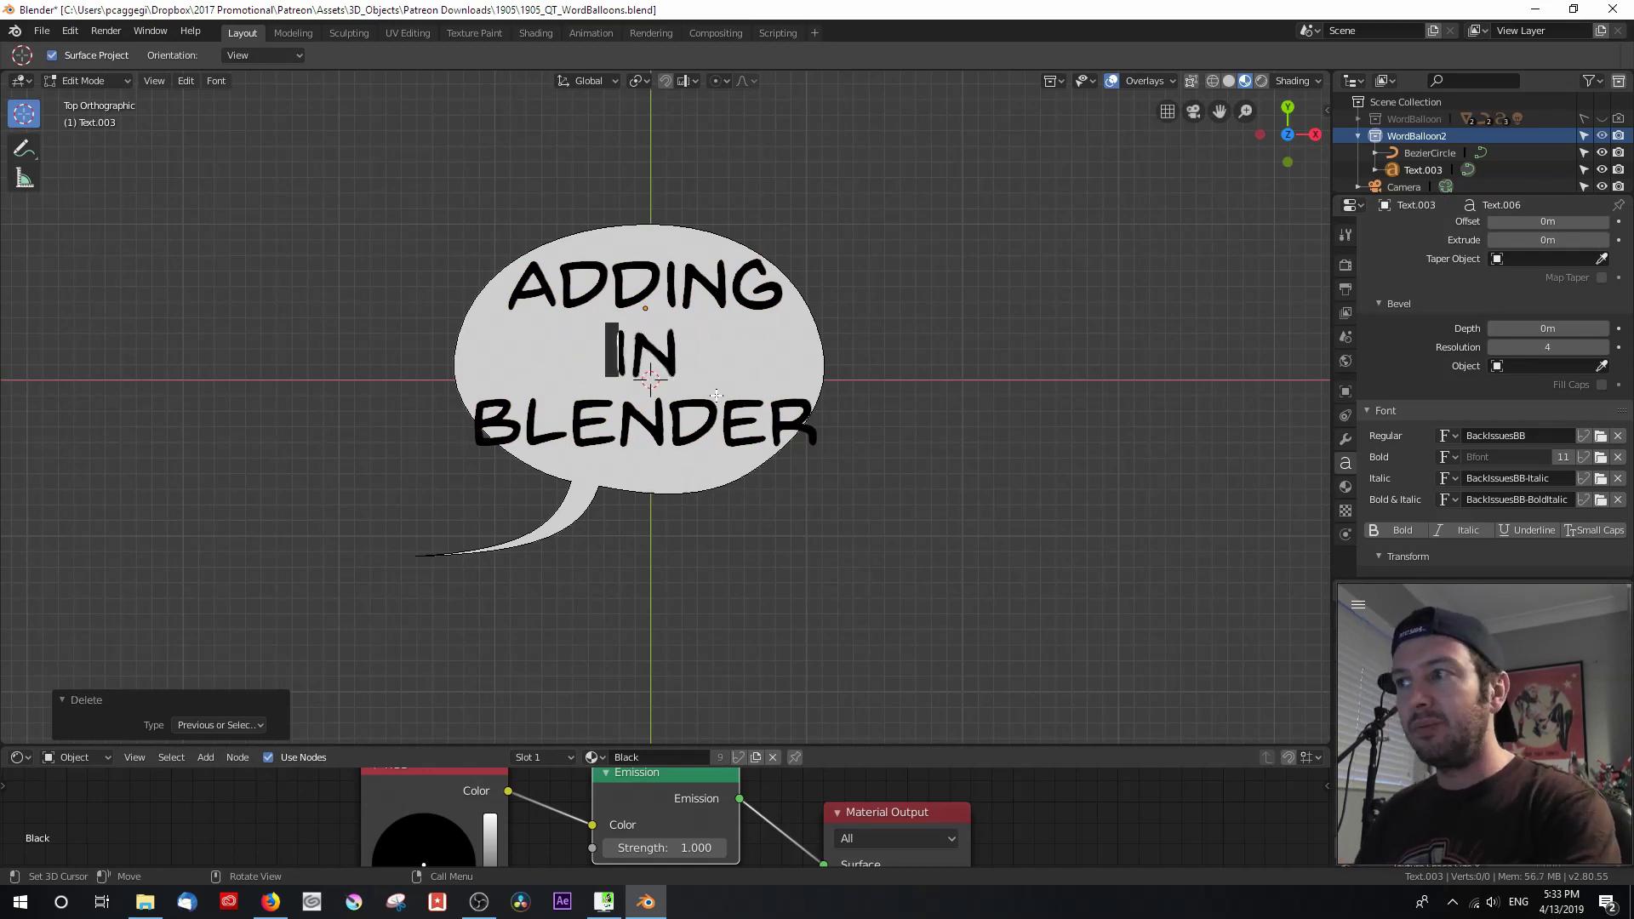
left_click(1396, 530)
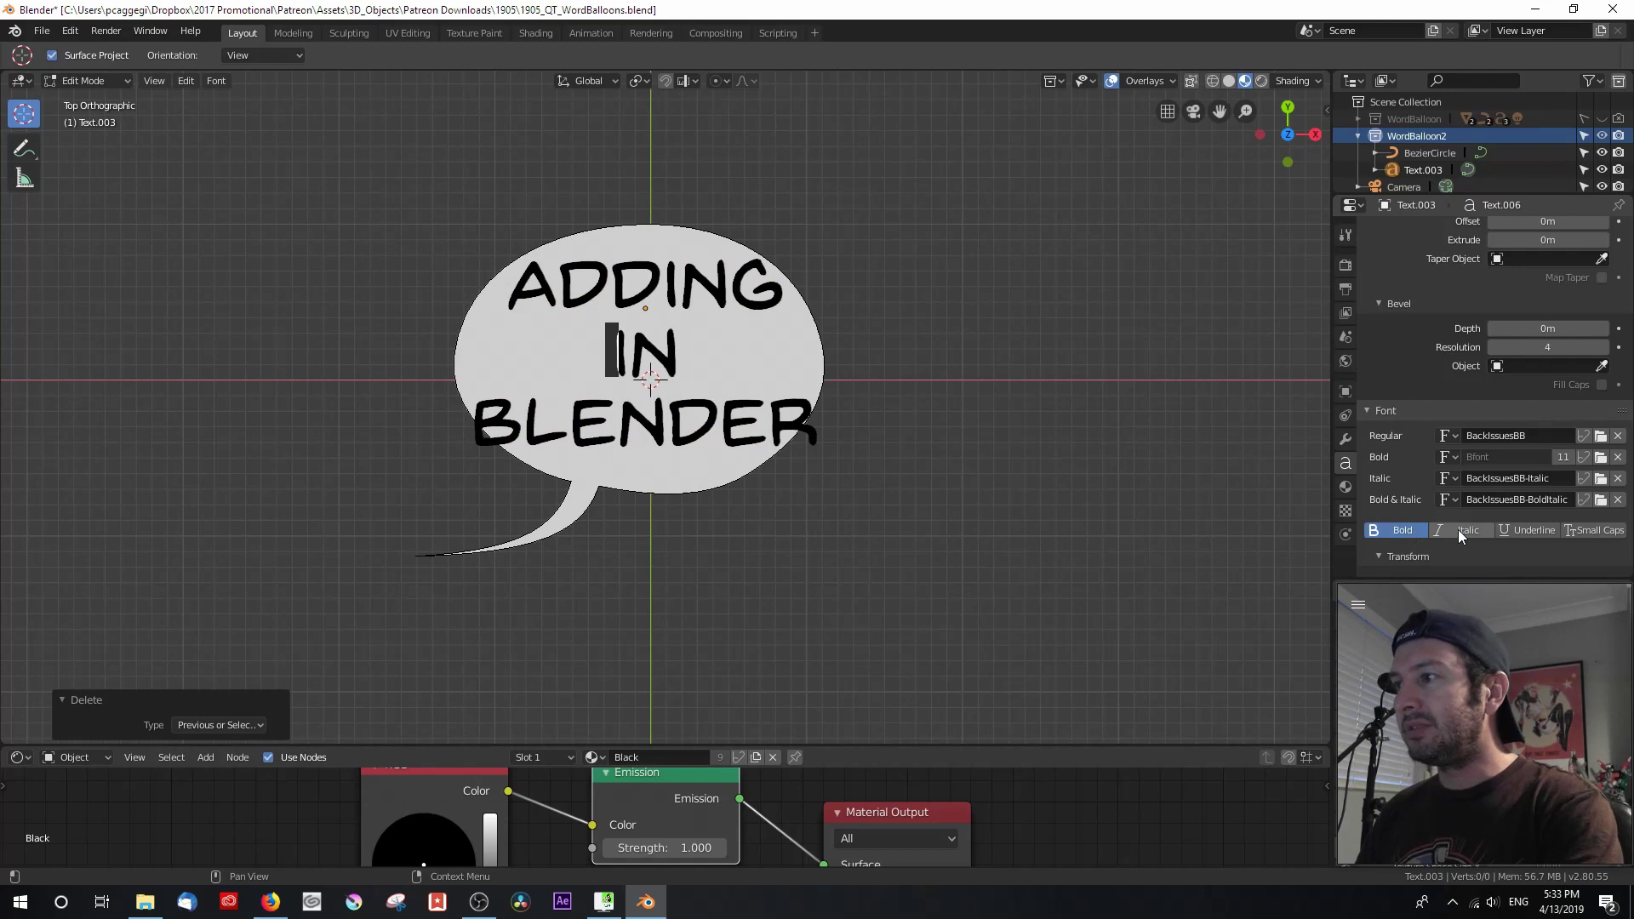
left_click(1458, 529)
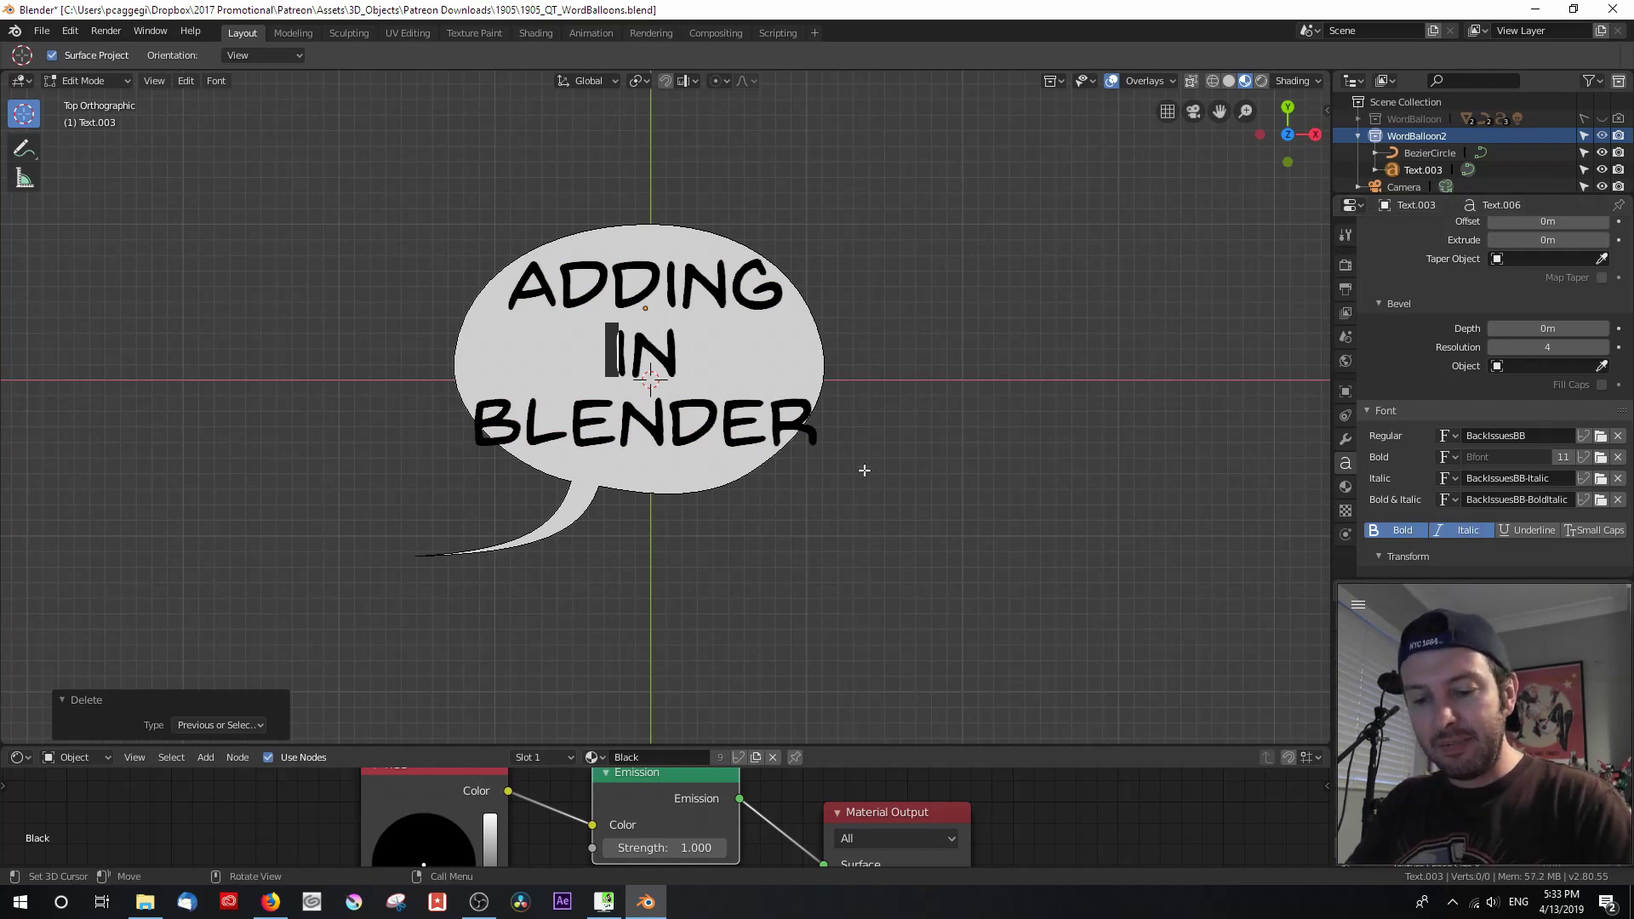
type("TEXT")
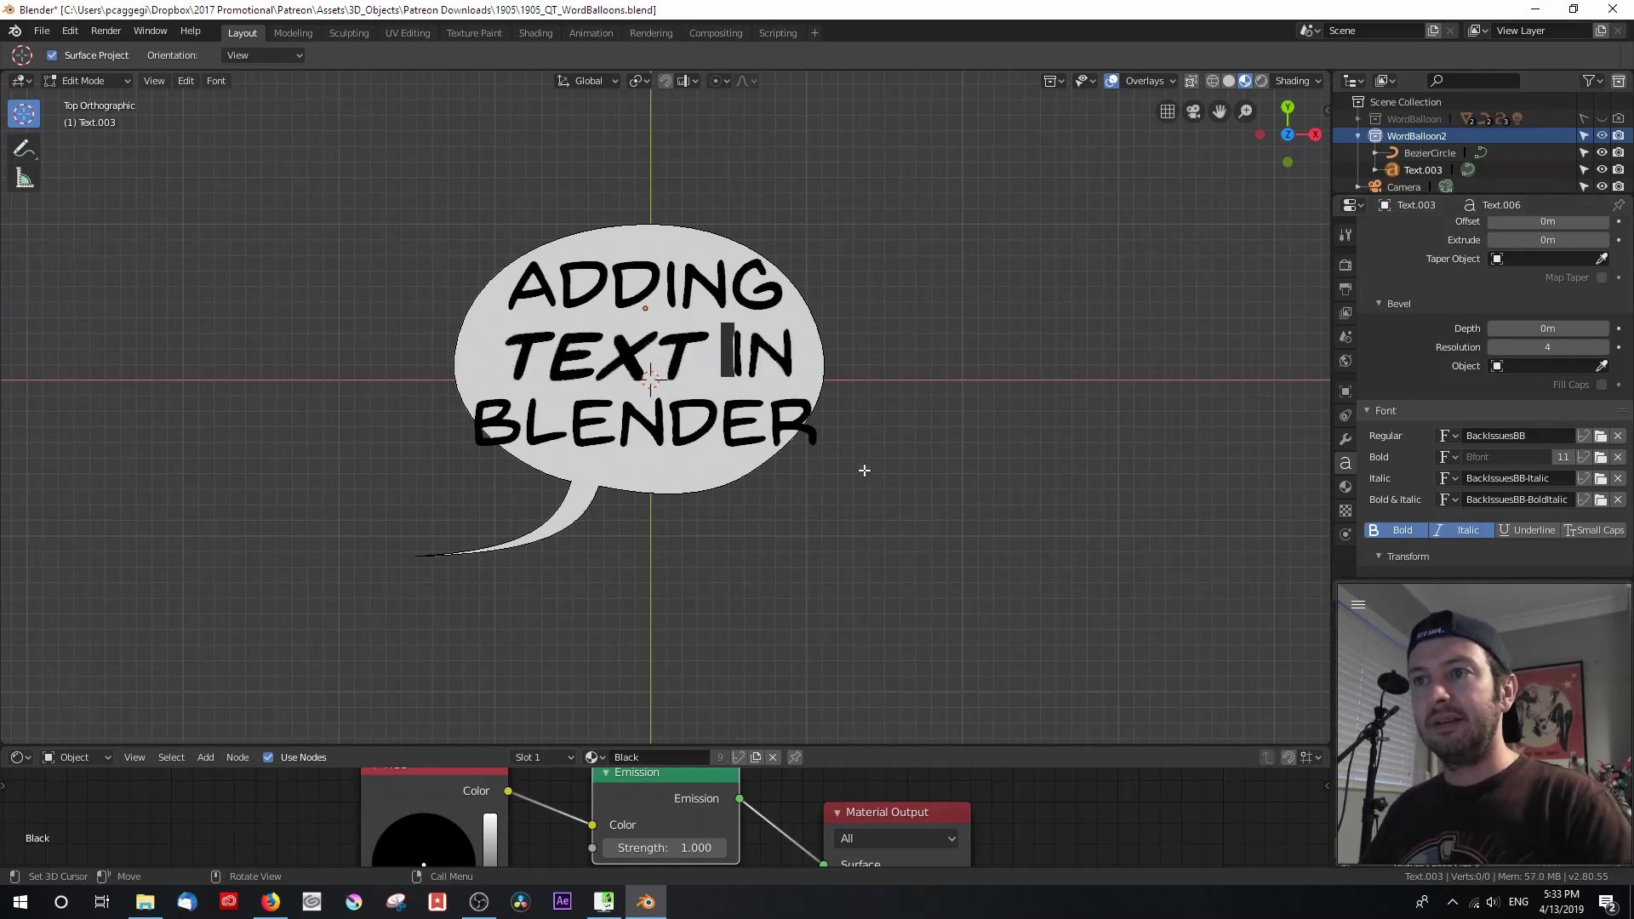
key("Tab")
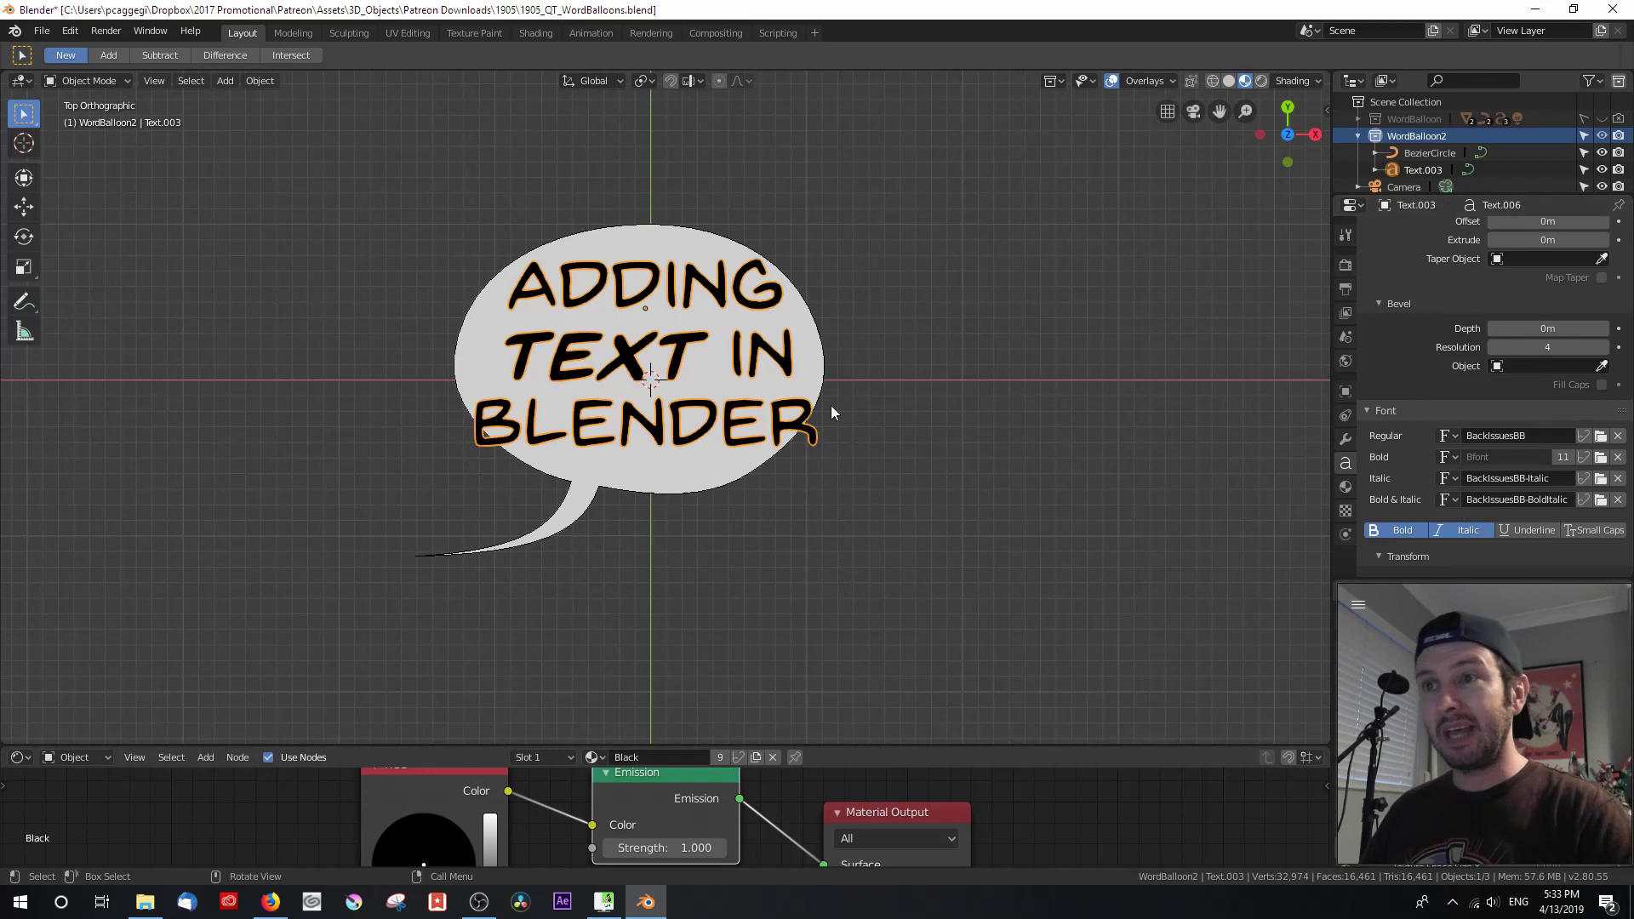
Shrink the text to 0.812 and select the balloon curve for point editing.
key("s")
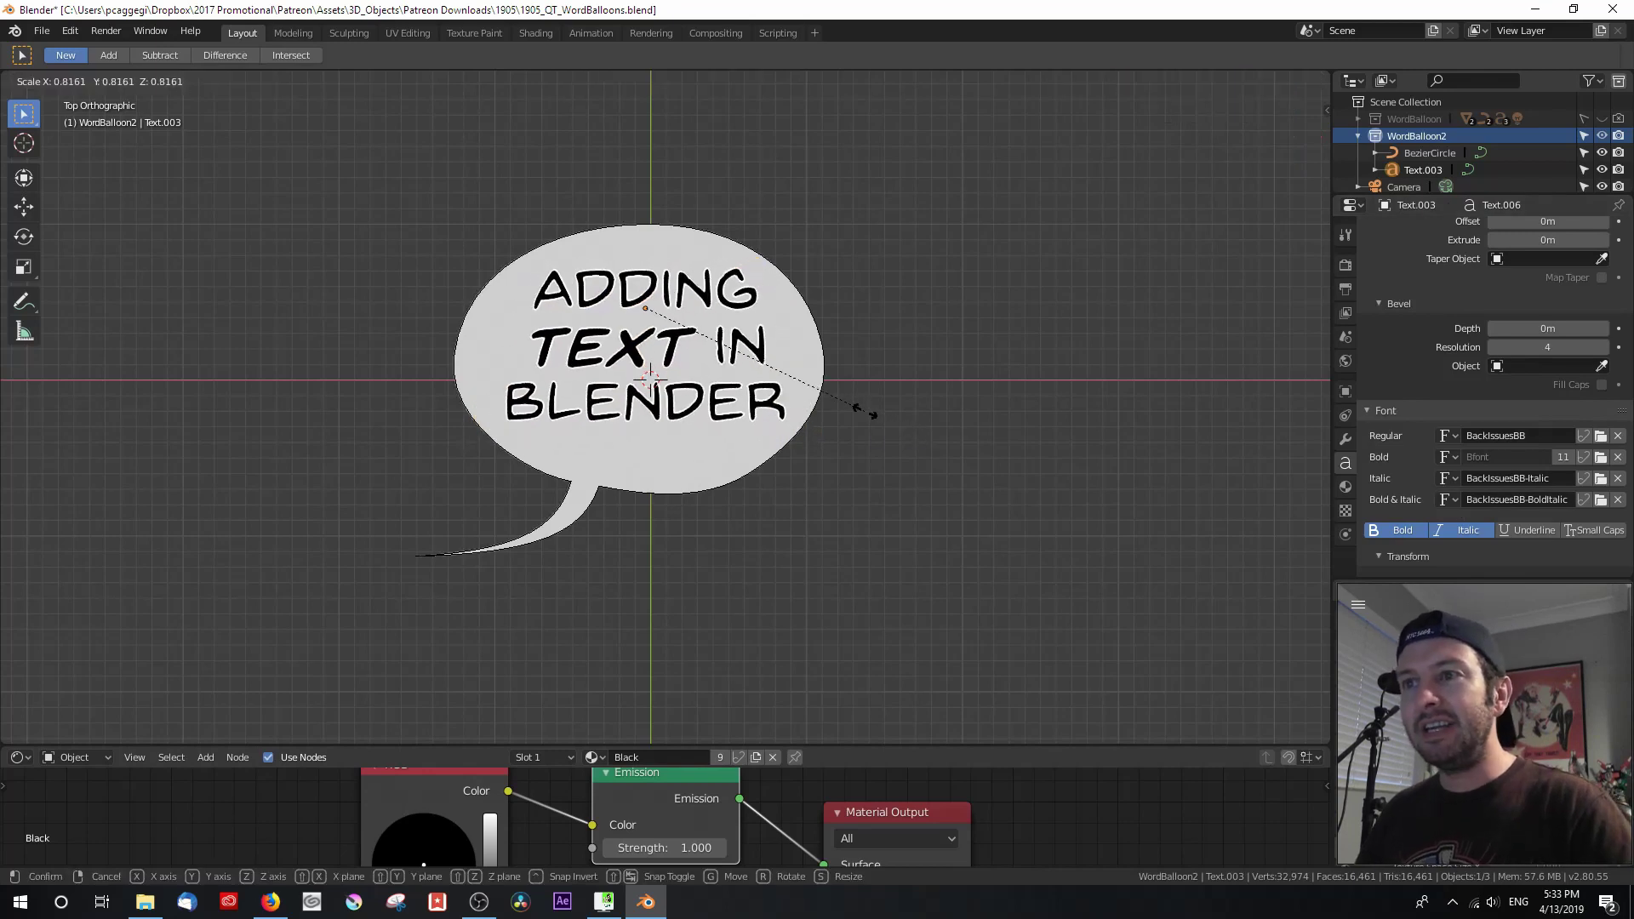
left_click(863, 412)
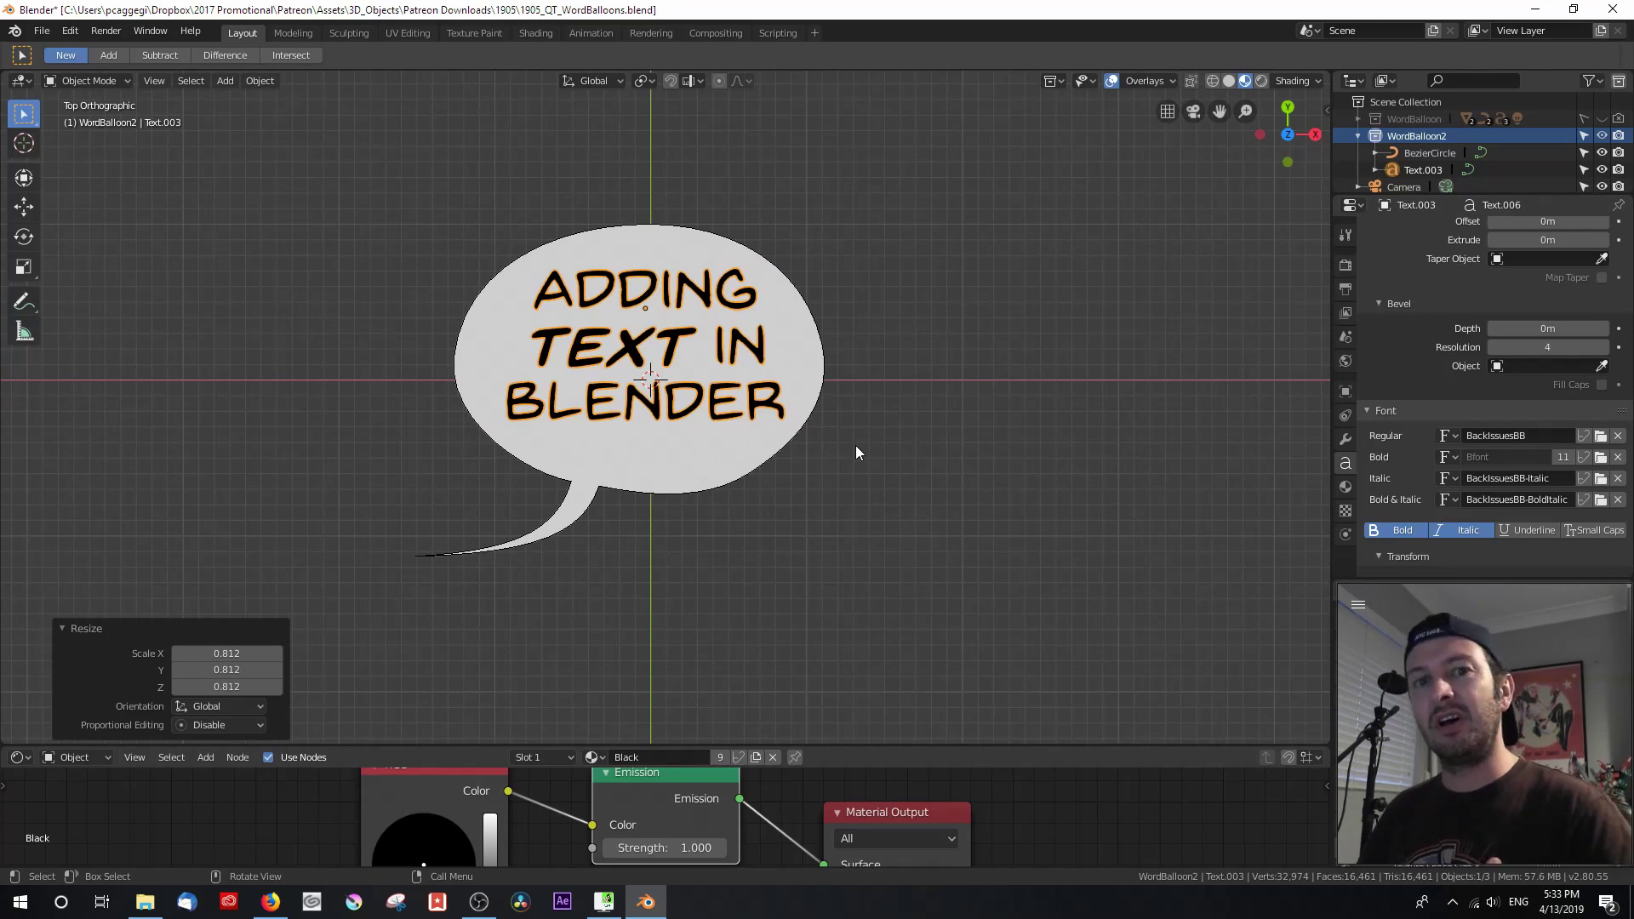
left_click(778, 441)
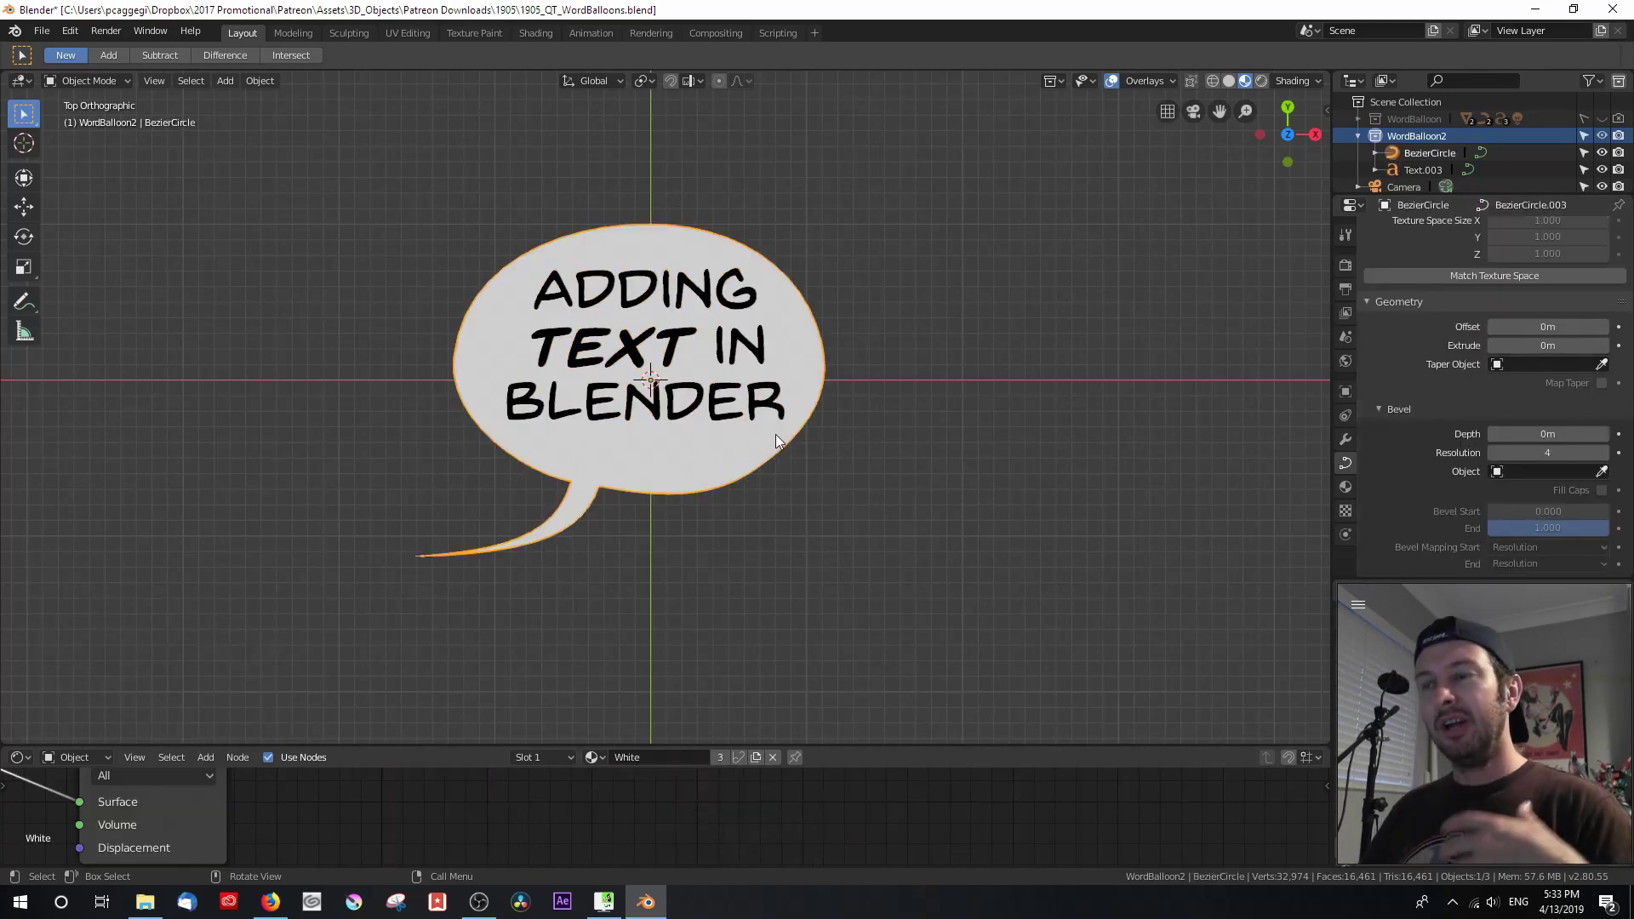
key("Tab")
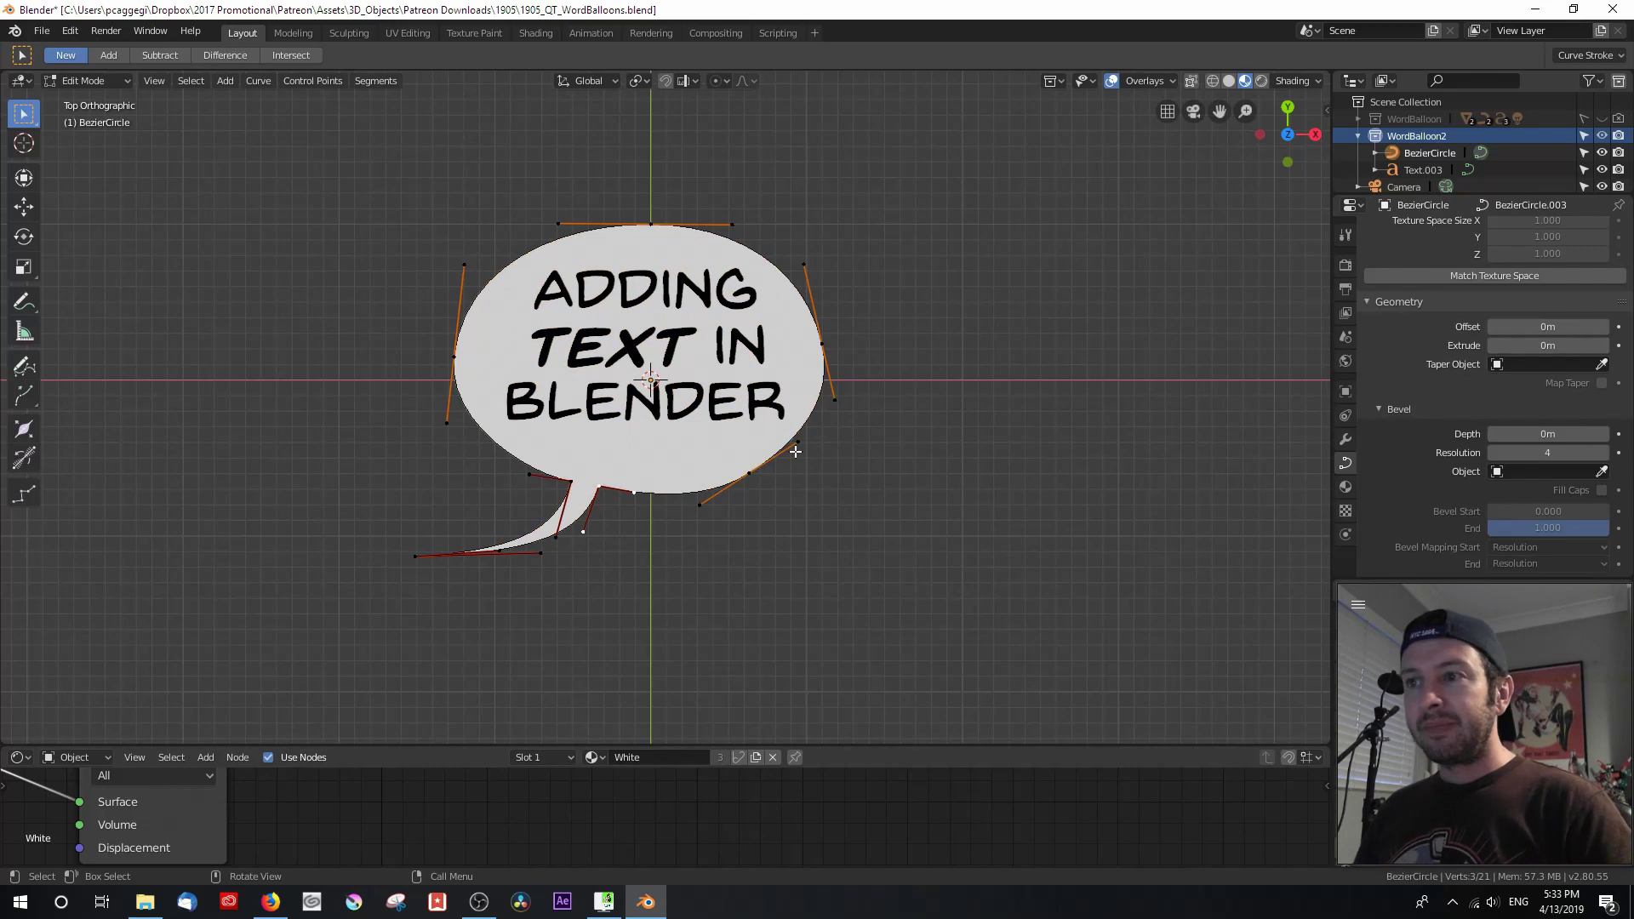
Nudge the balloon's right, left and top control points to loosen the oval.
left_click(783, 445)
key("g")
left_click(781, 445)
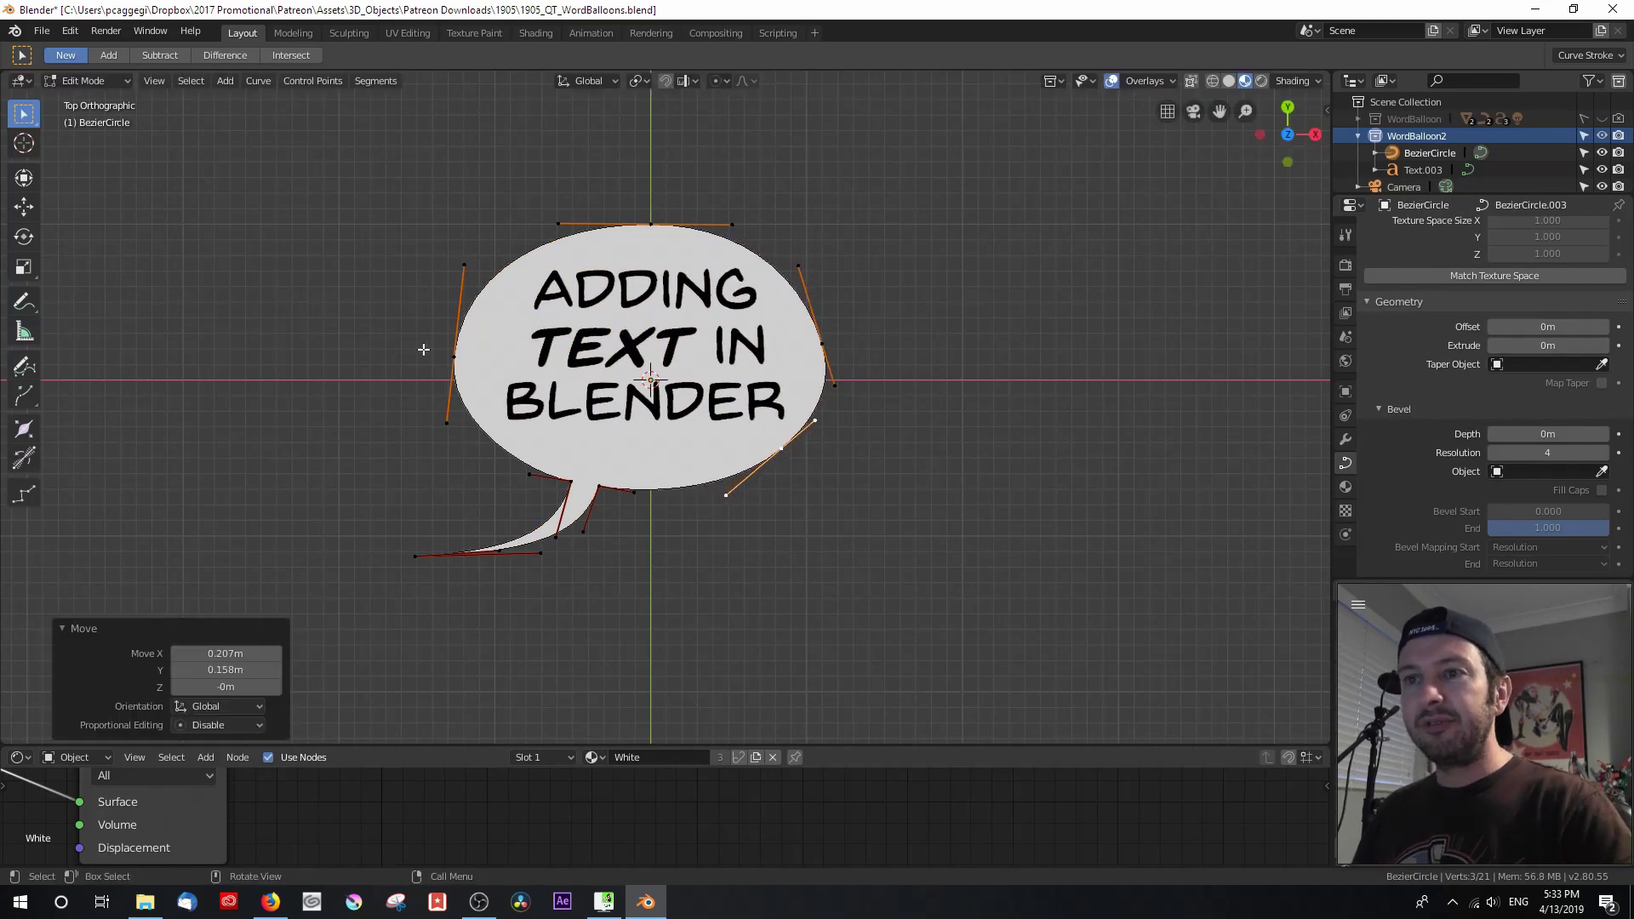
left_click(454, 355)
key("g")
left_click(448, 377)
left_click(650, 228)
key("g")
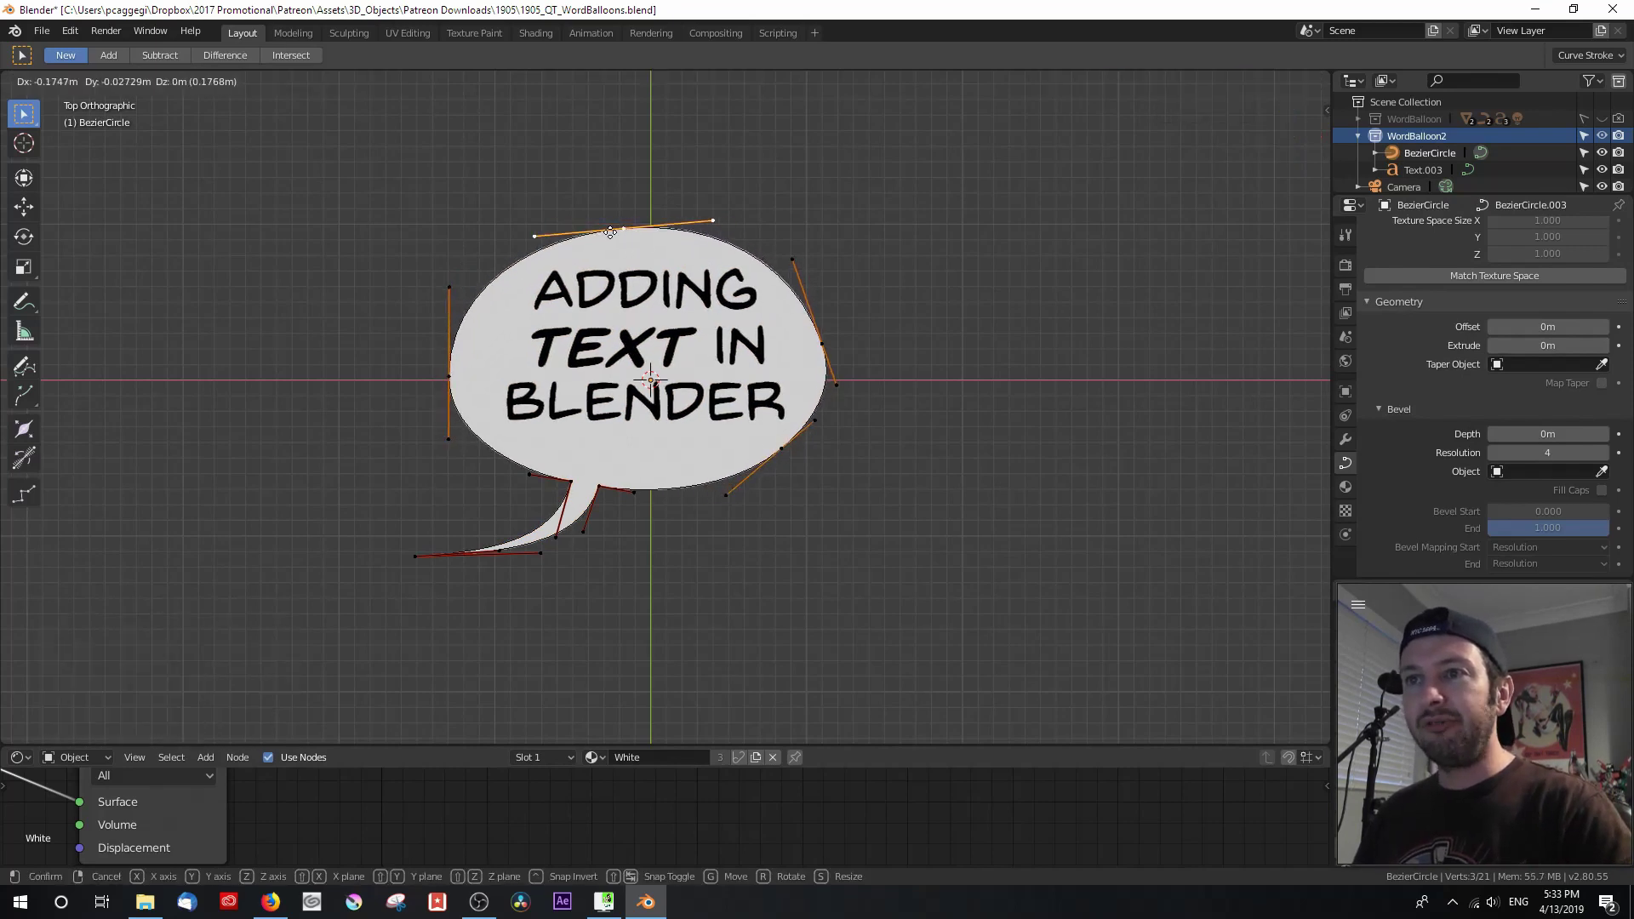
left_click(623, 231)
Raise the right control point straight up along Y and reframe the balloon.
left_click(823, 345)
key("g")
key("y")
left_click(824, 315)
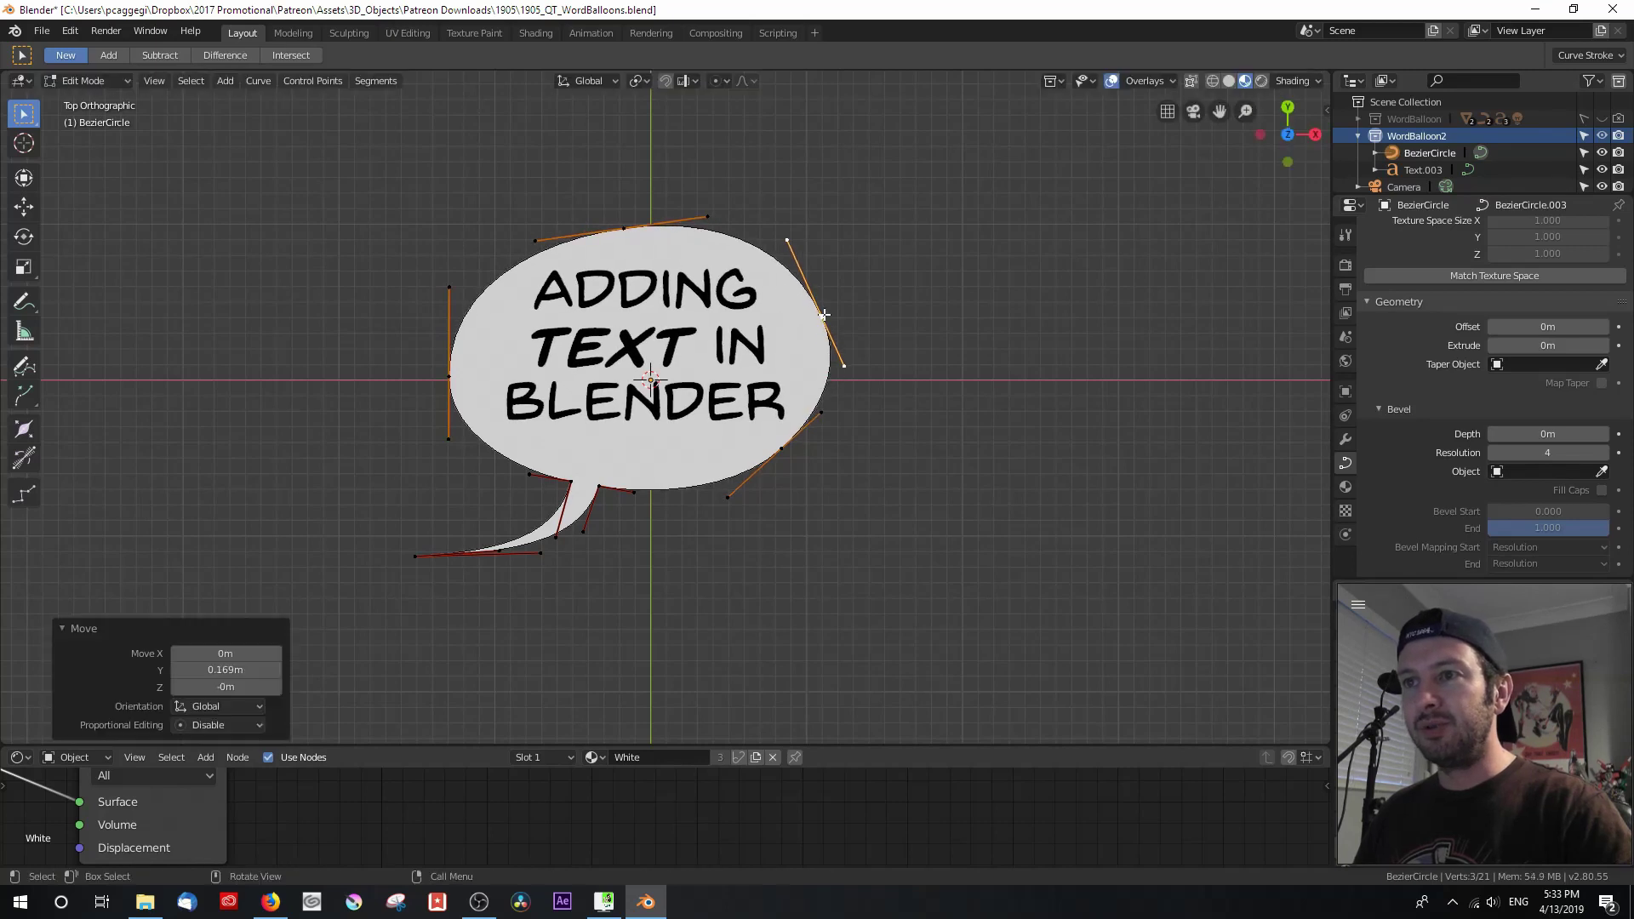
key("Tab")
scroll(830, 435, "down", 2)
middle_click_drag(839, 421, 633, 469, "shift")
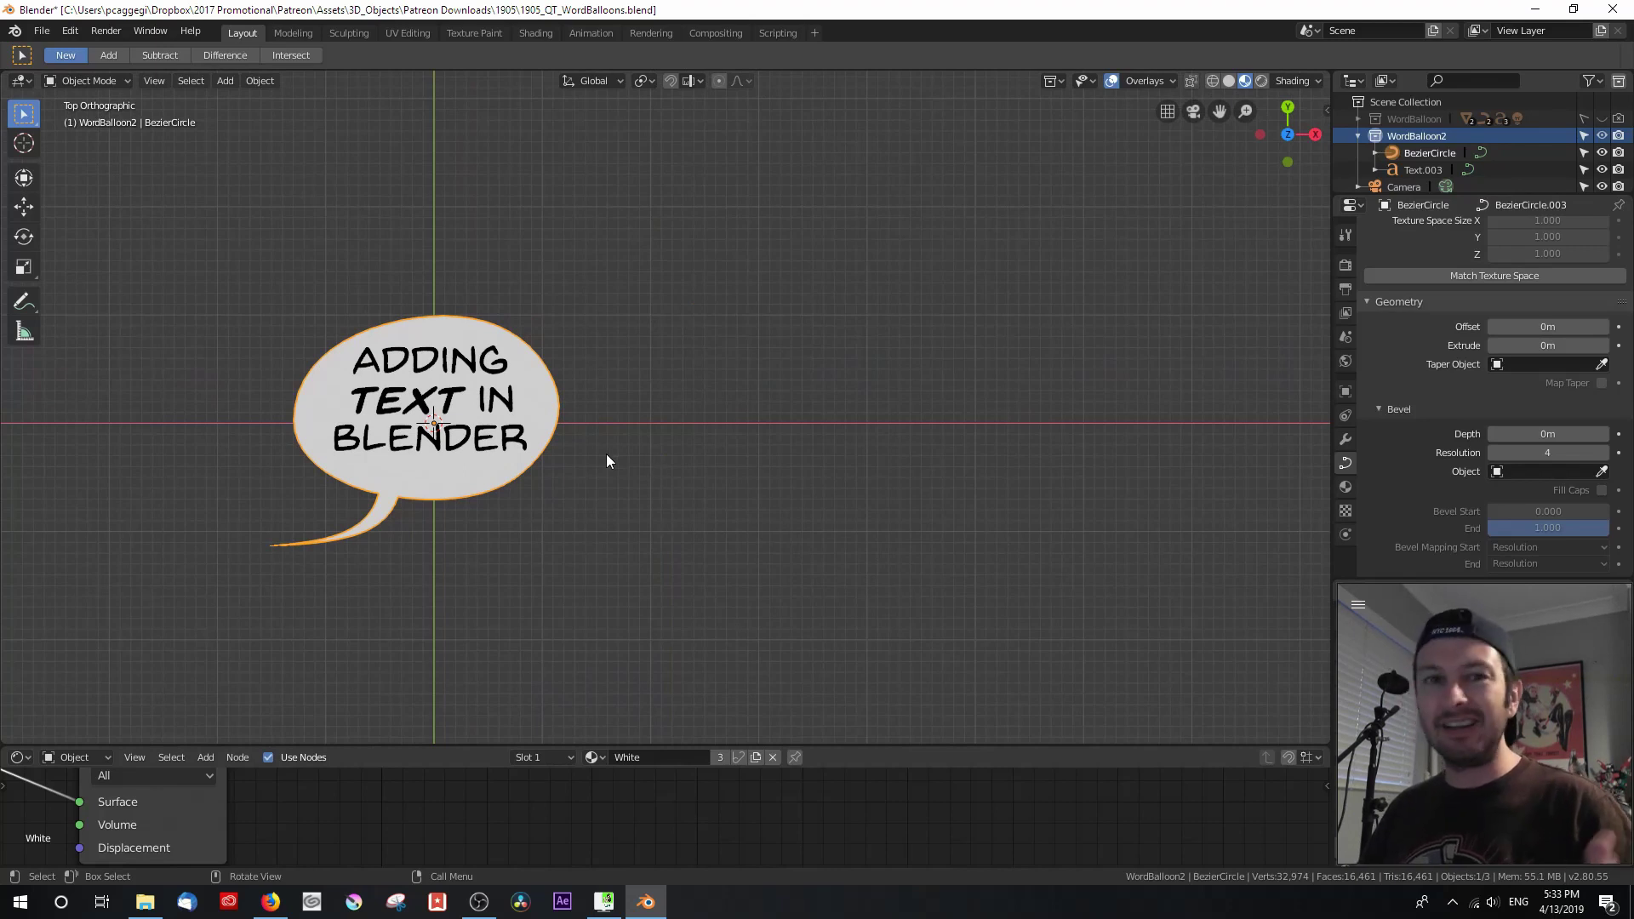
key("Tab")
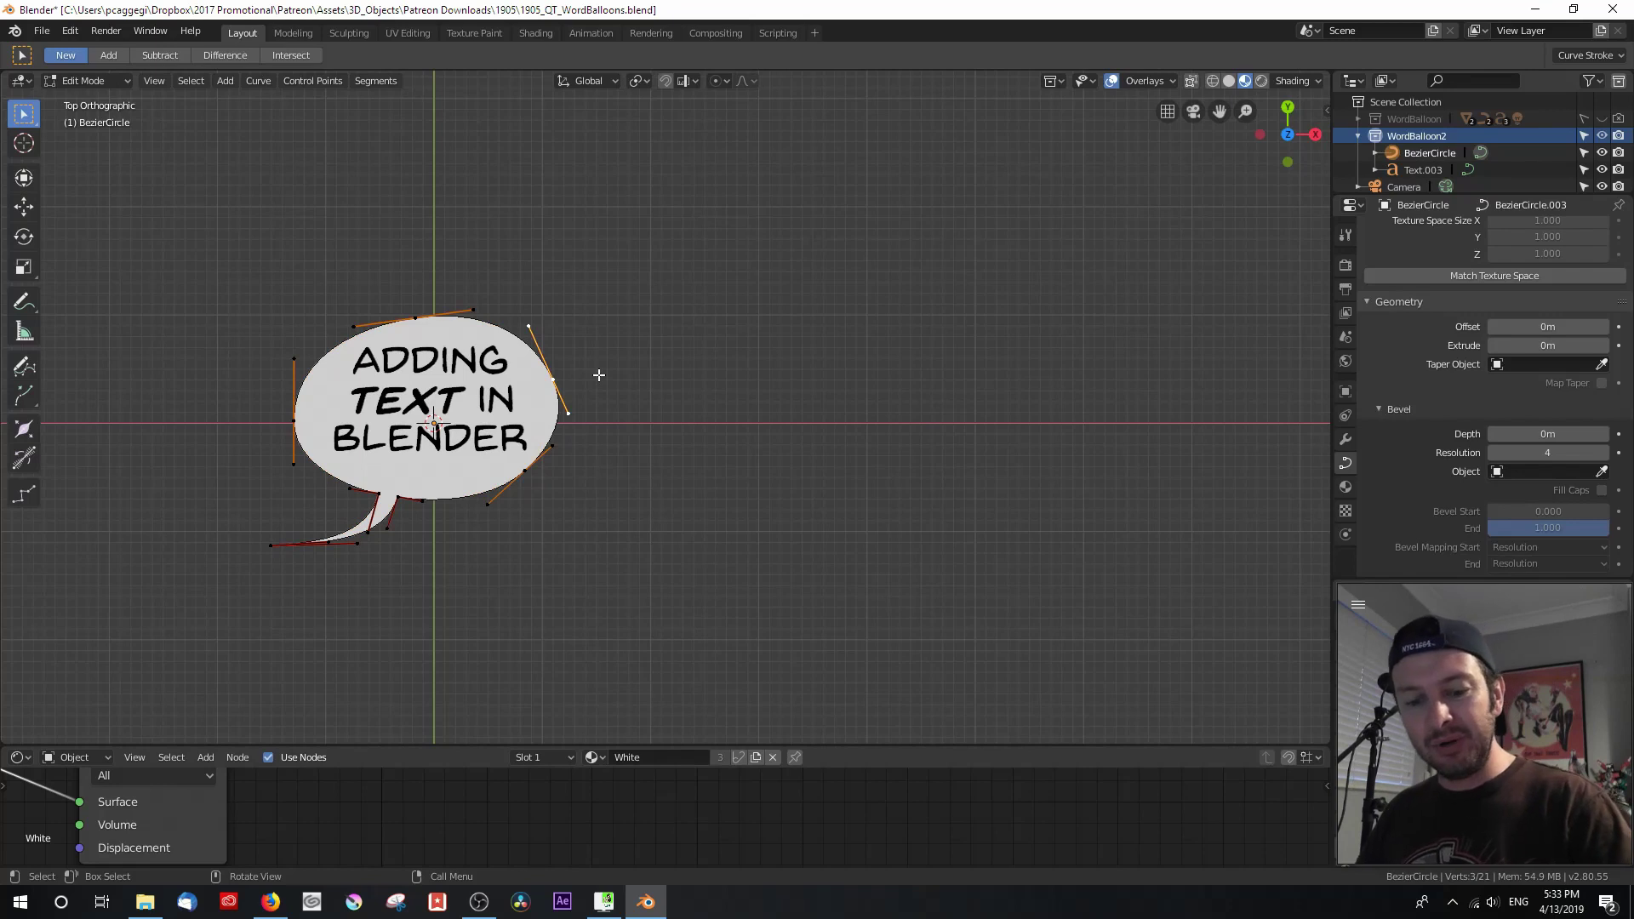
key("shift+a")
left_click(574, 399)
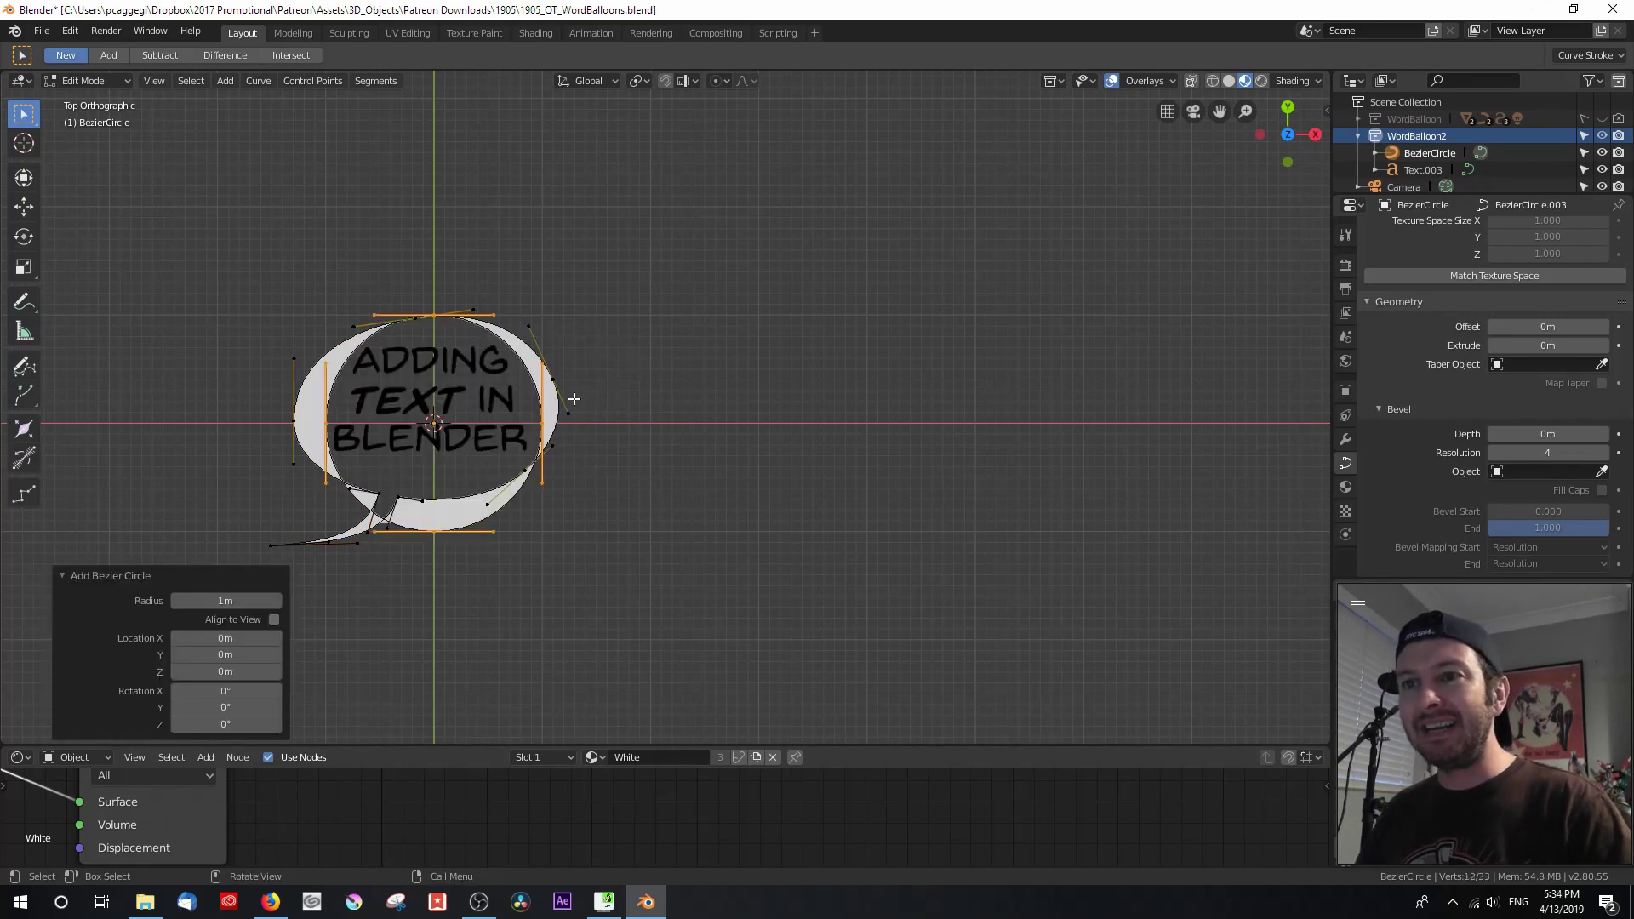
key("g")
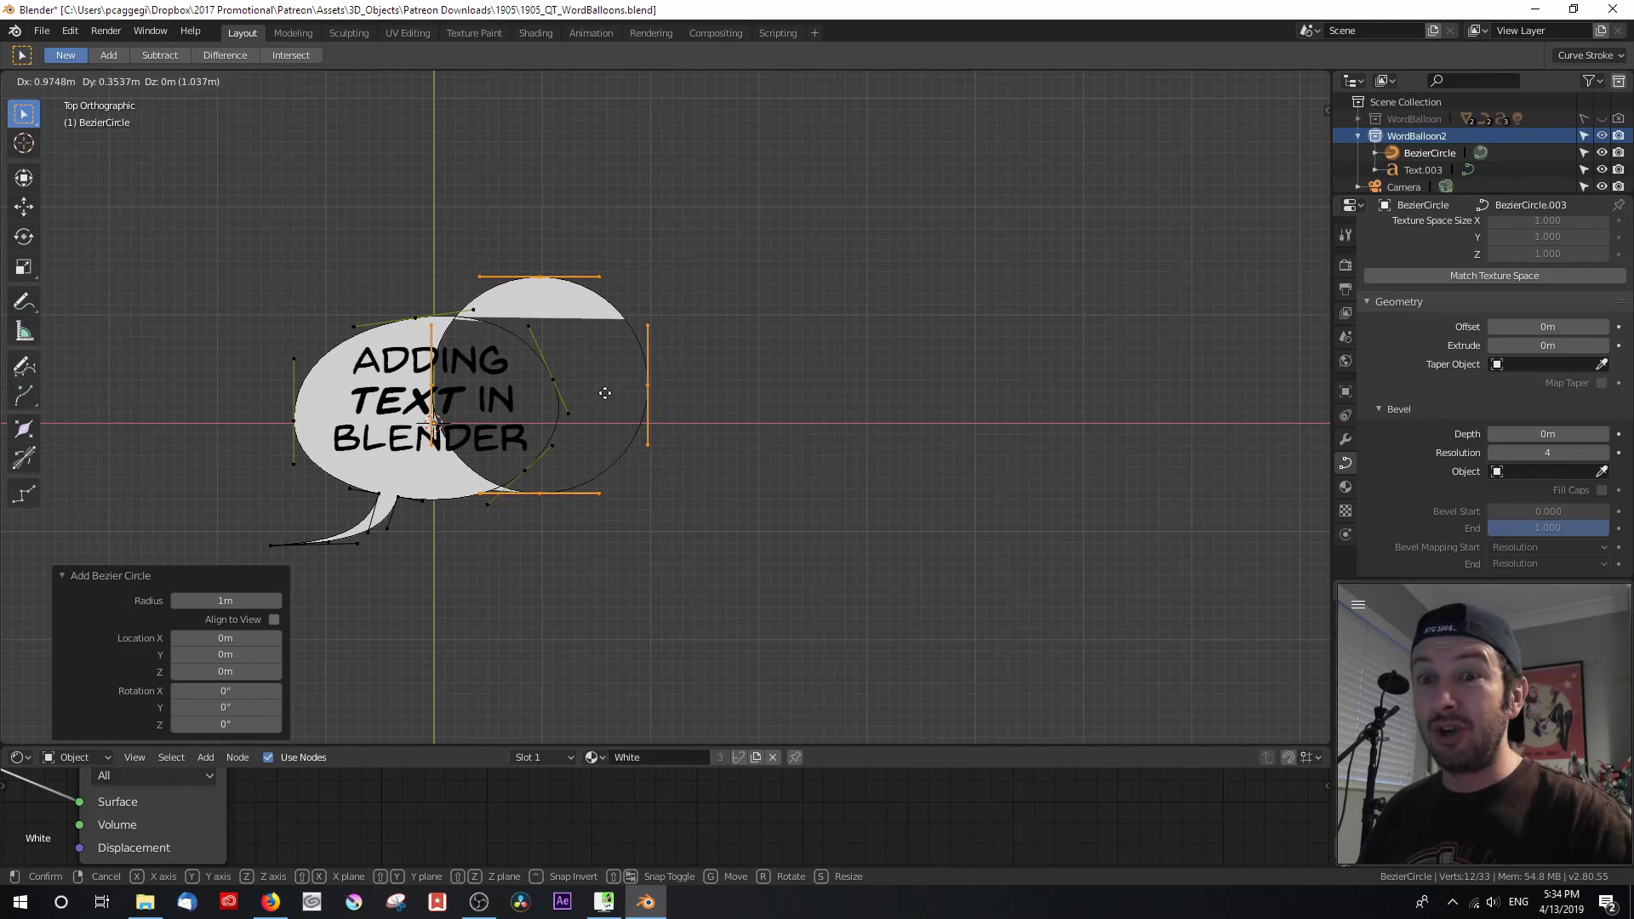
left_click(849, 375)
key("x")
left_click(849, 379)
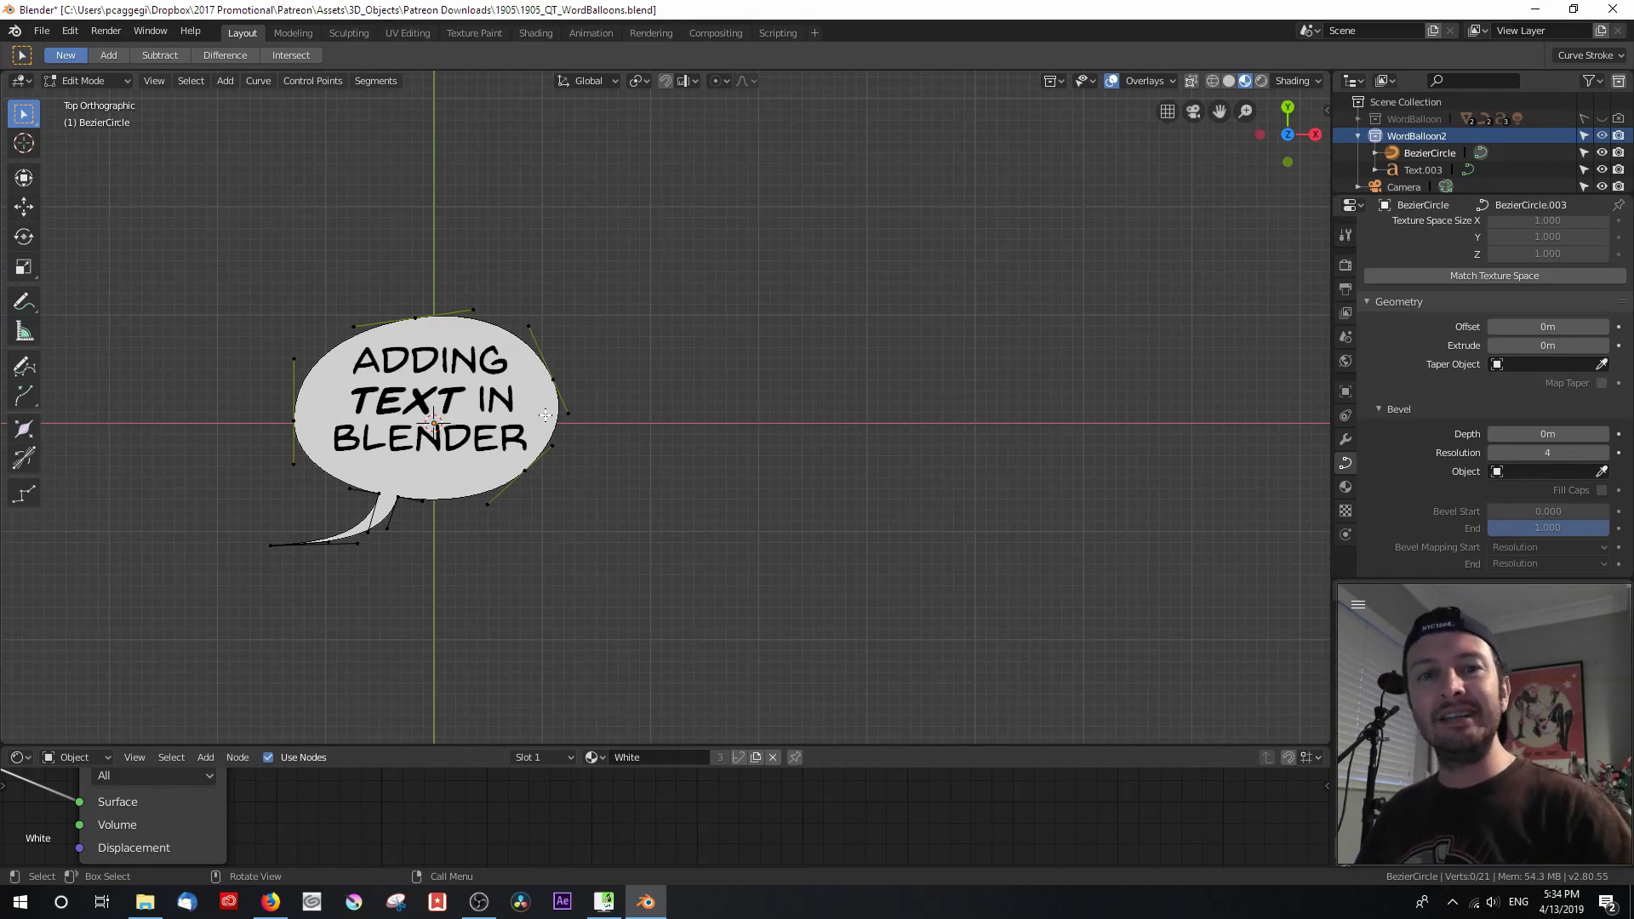
Adjust the balloon's two right points and subdivide the segment between them.
scroll(541, 411, "up", 2)
middle_click_drag(577, 443, 734, 466, "shift")
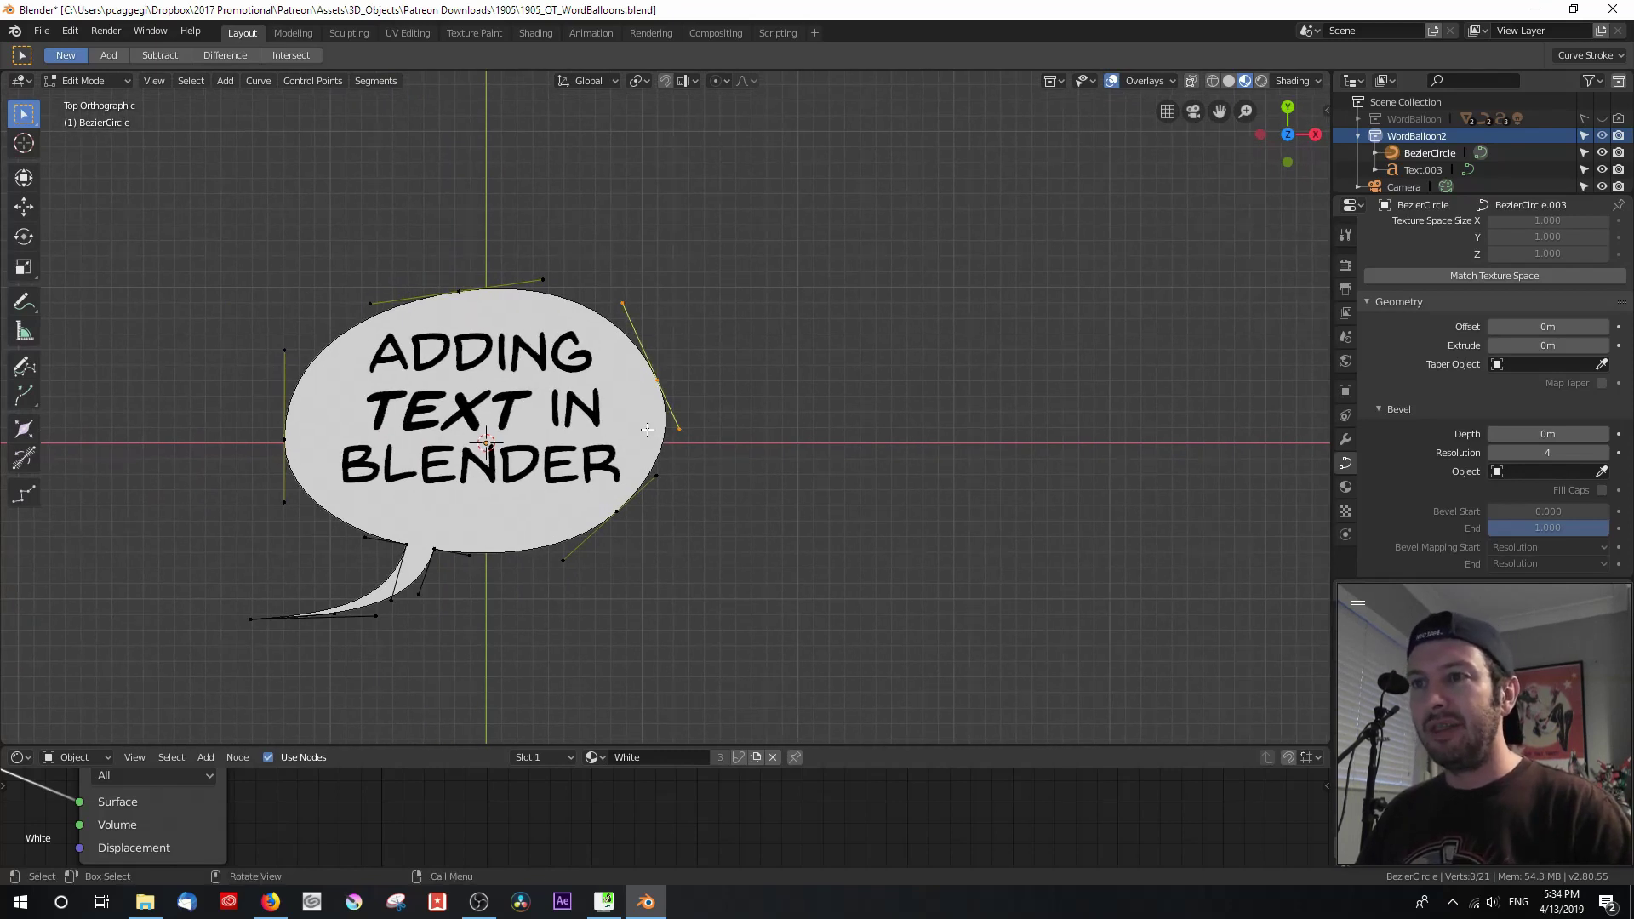
left_click_drag(618, 512, 644, 498)
key("alt+a")
left_click_drag(670, 392, 635, 337)
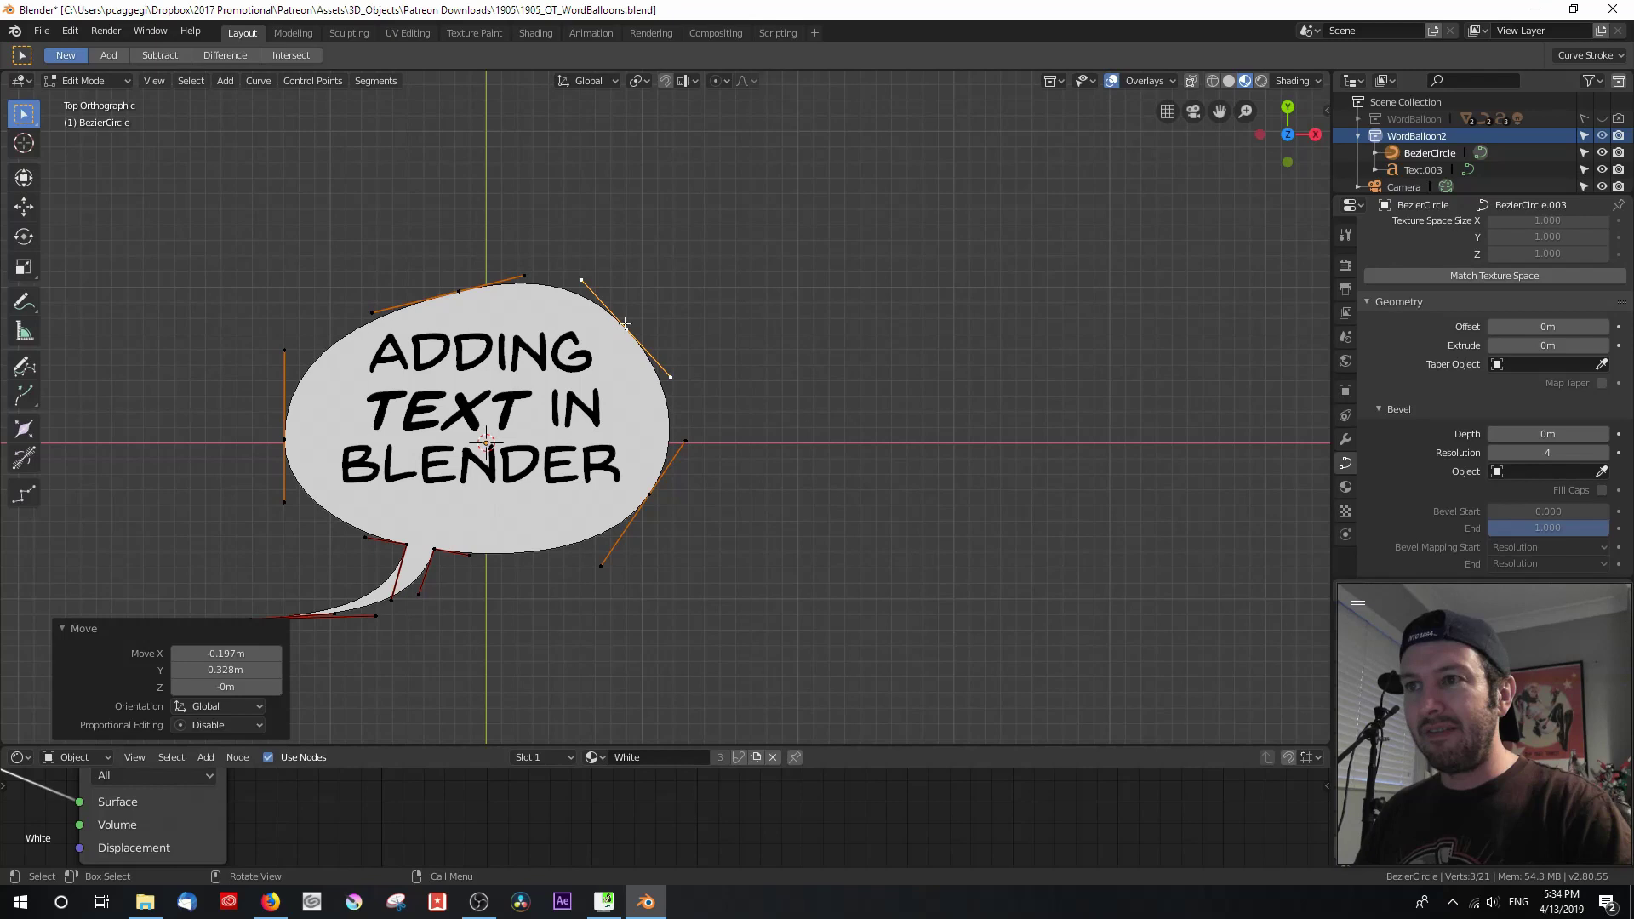
left_click(652, 491, "shift")
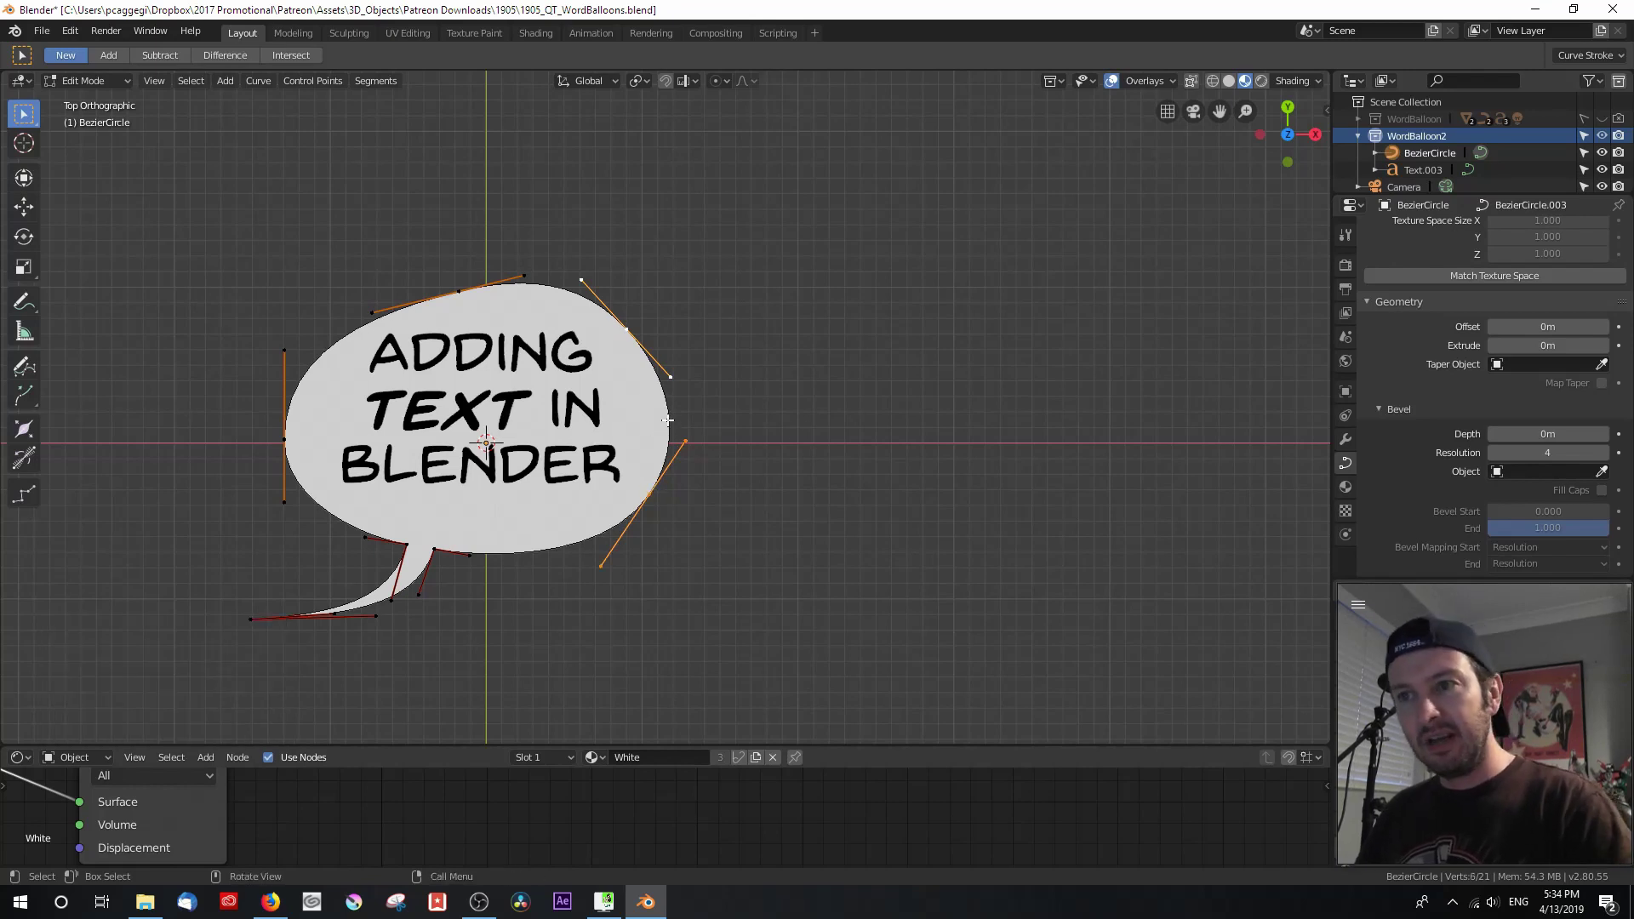
right_click(668, 420)
left_click(667, 420)
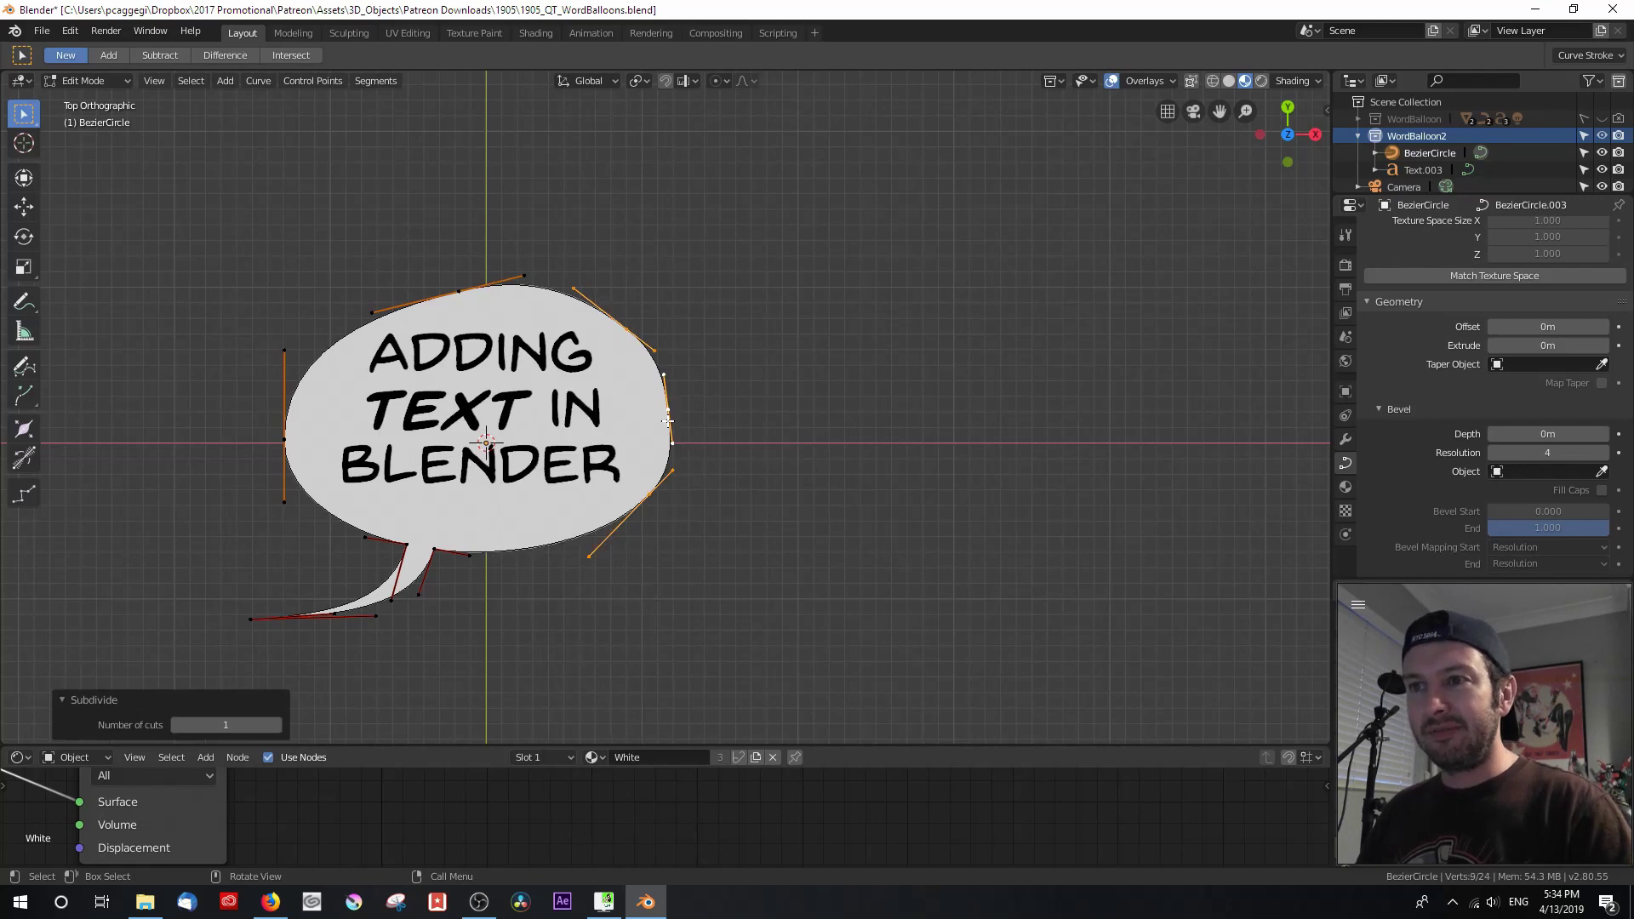
Make the new midpoint a Vector corner and pull the points right to start a lobe.
left_click(676, 468)
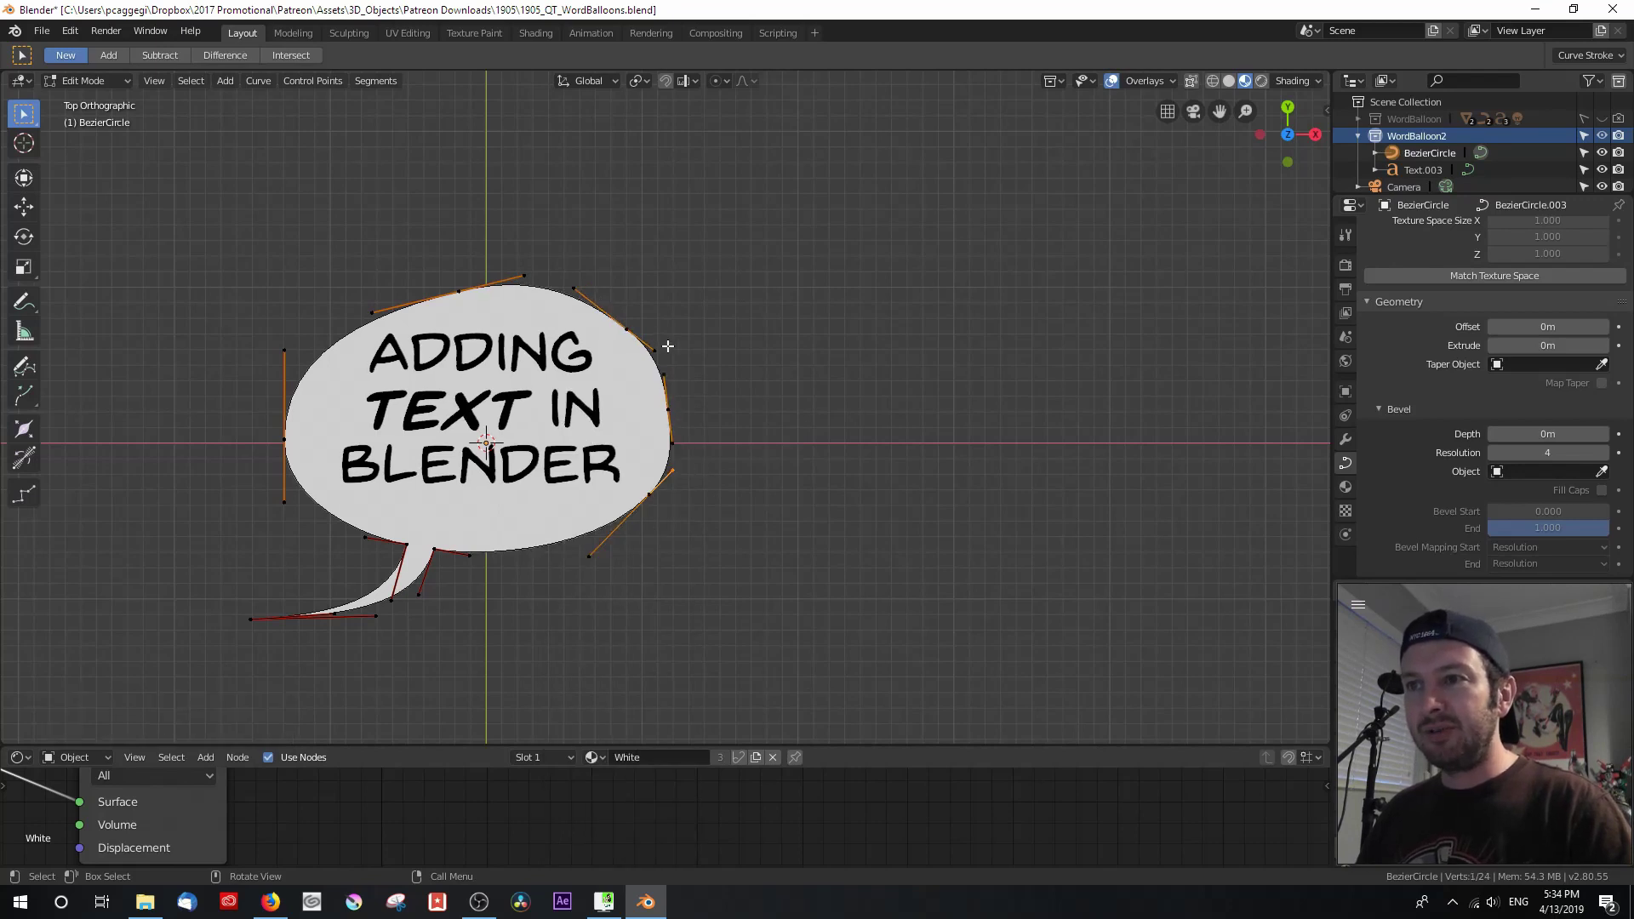
key("v")
left_click(688, 452)
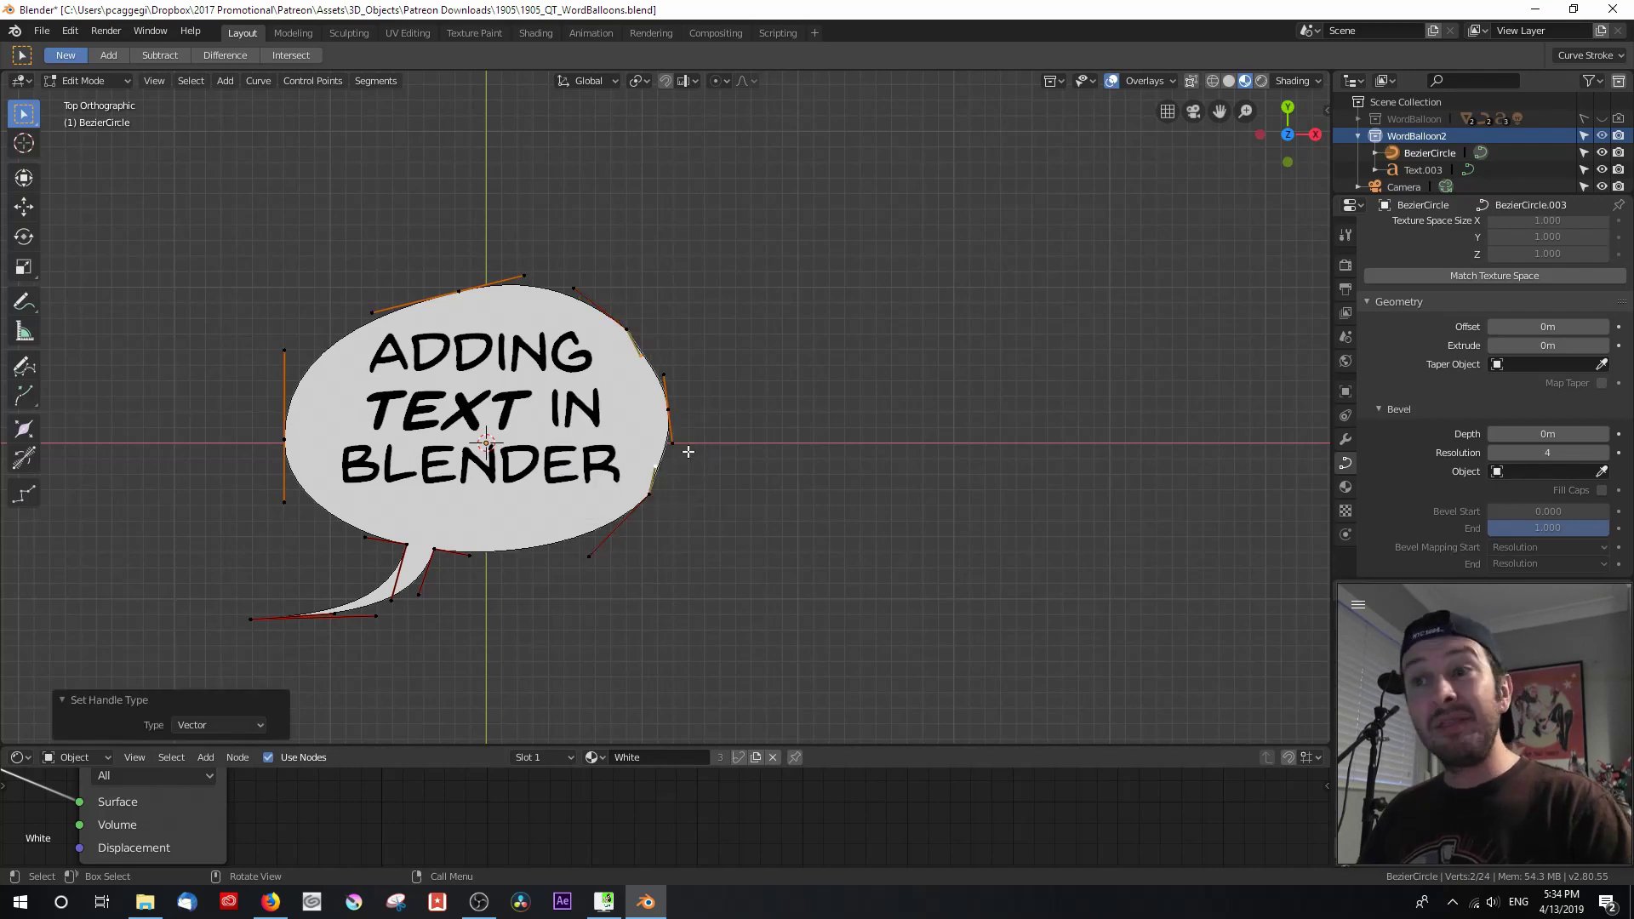
left_click(675, 411)
key("g")
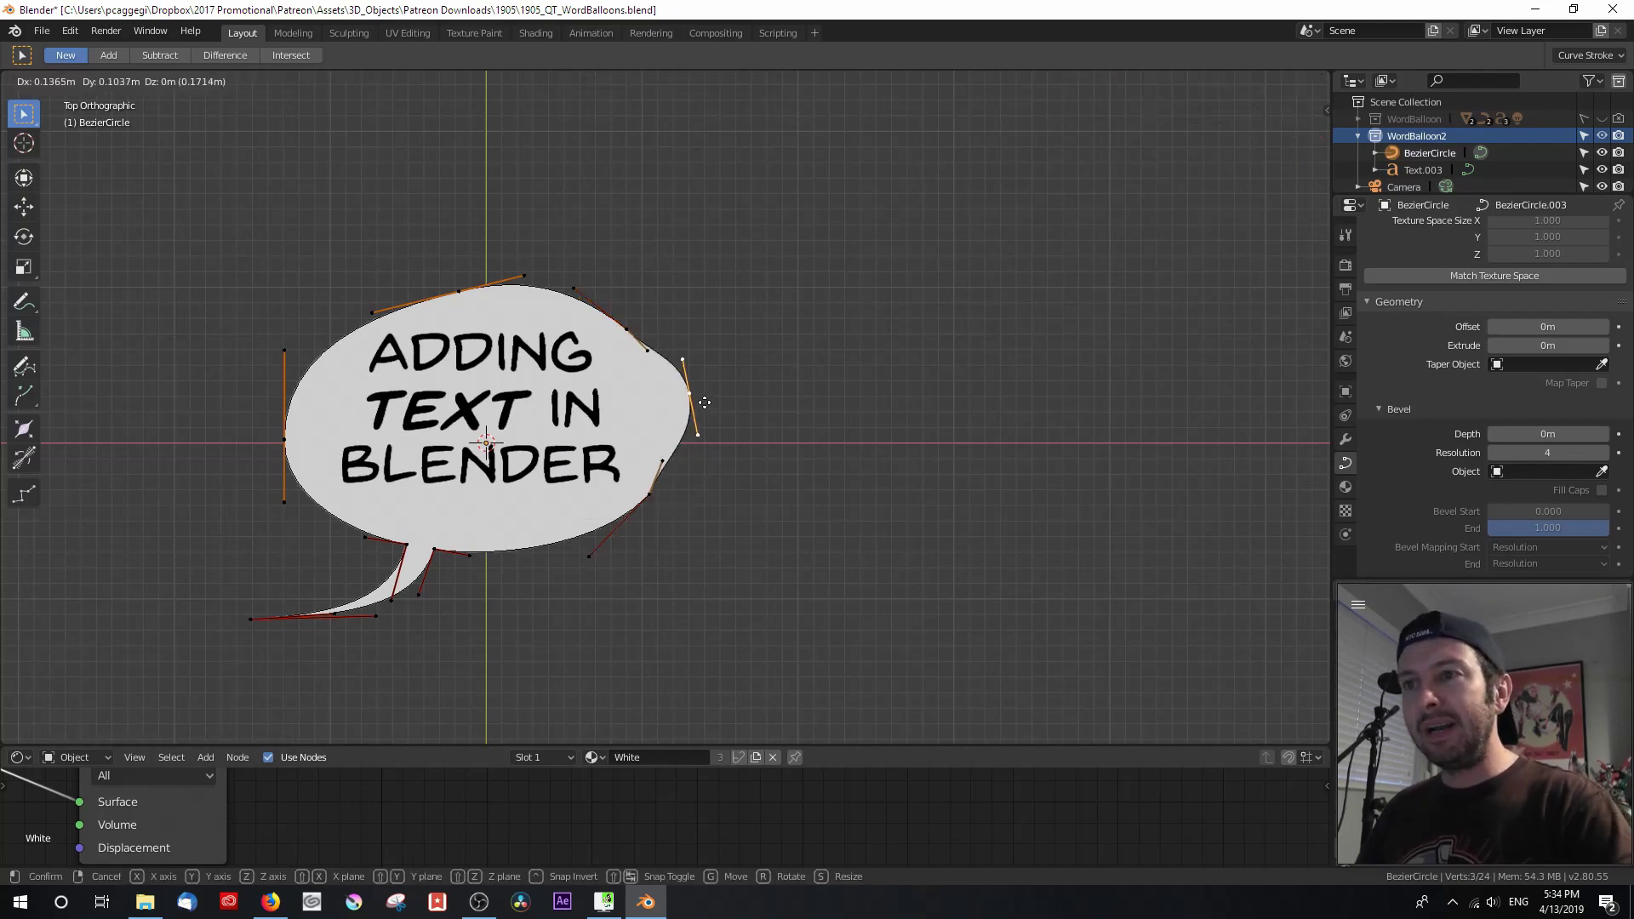
left_click(882, 352)
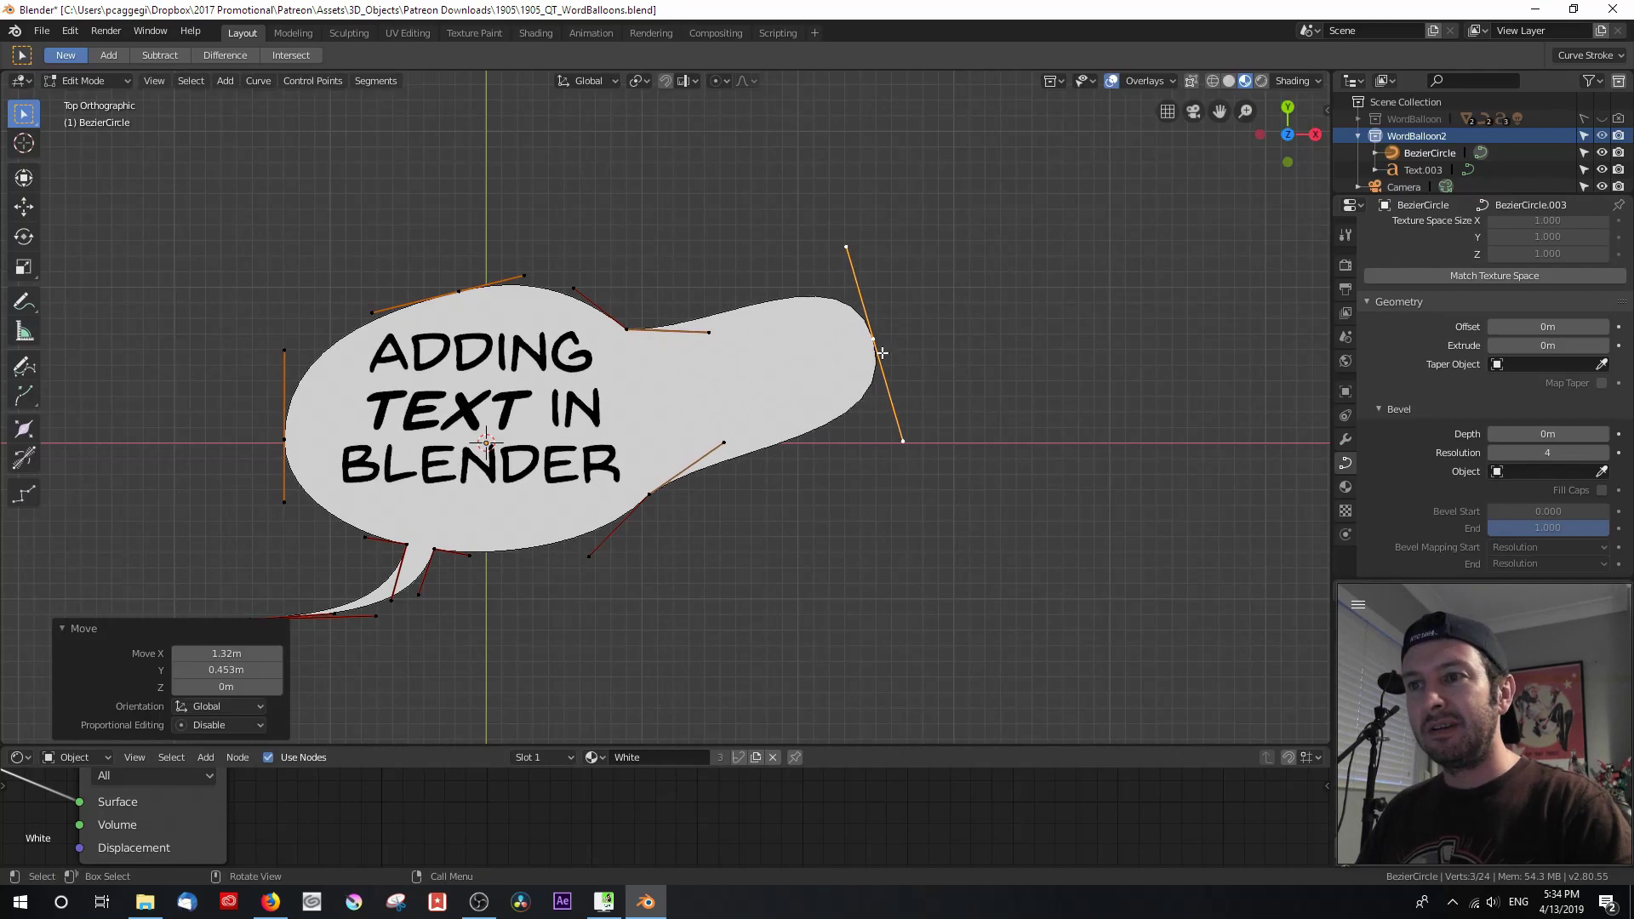
Shape the new lobe by moving its lower, upper-right and left handles.
left_click(638, 507)
key("g")
left_click(713, 520)
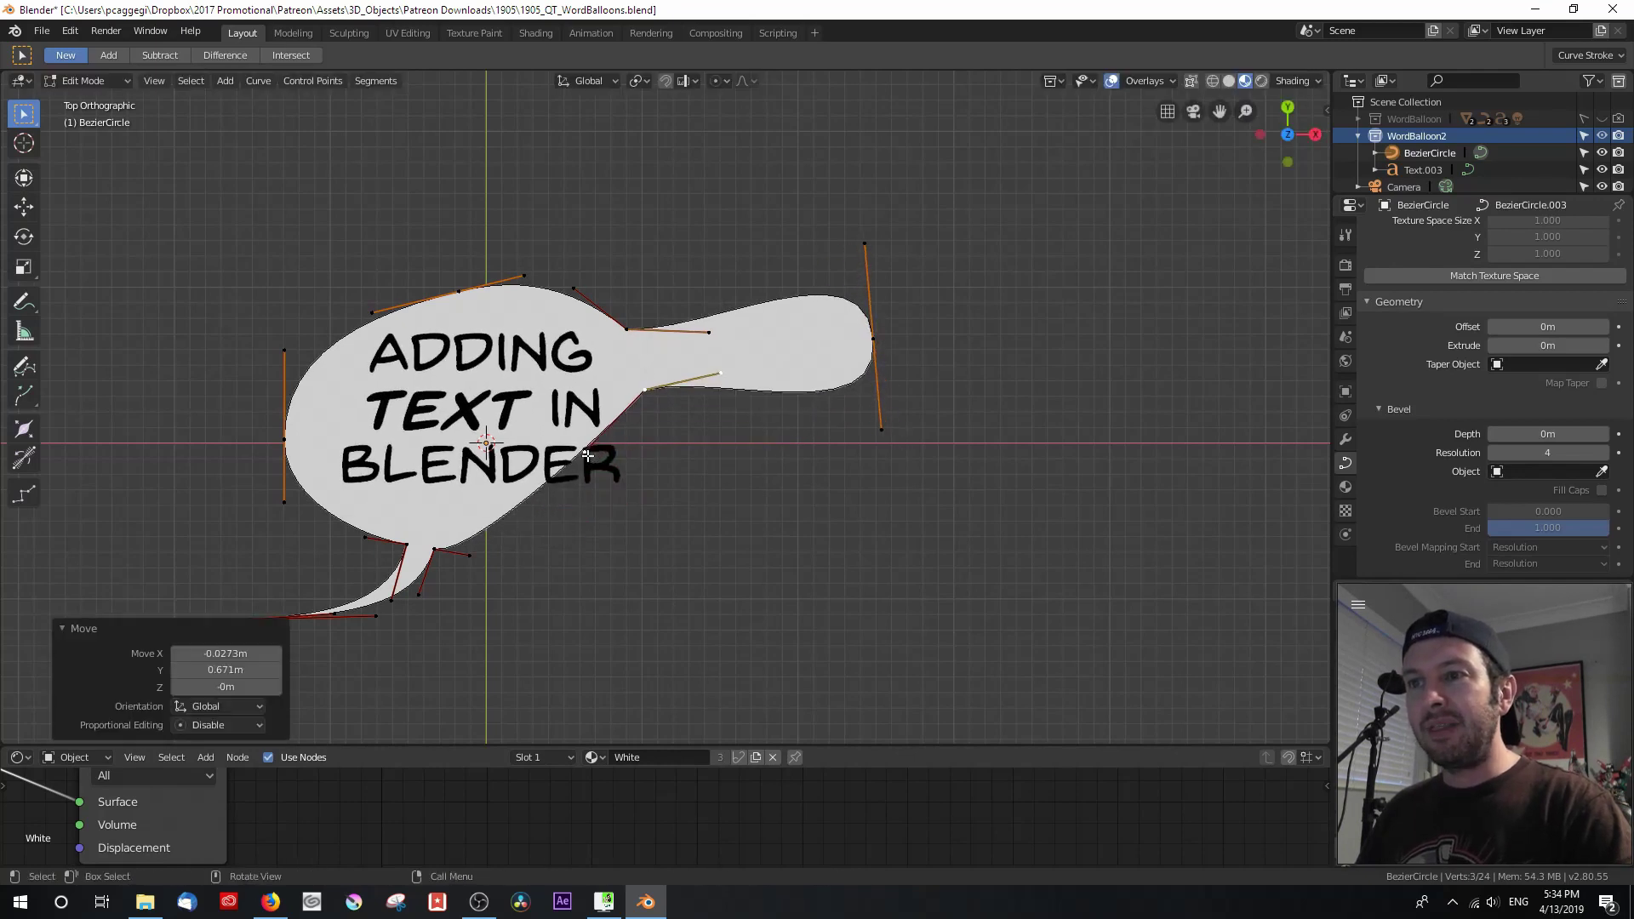
key("g")
left_click(705, 547)
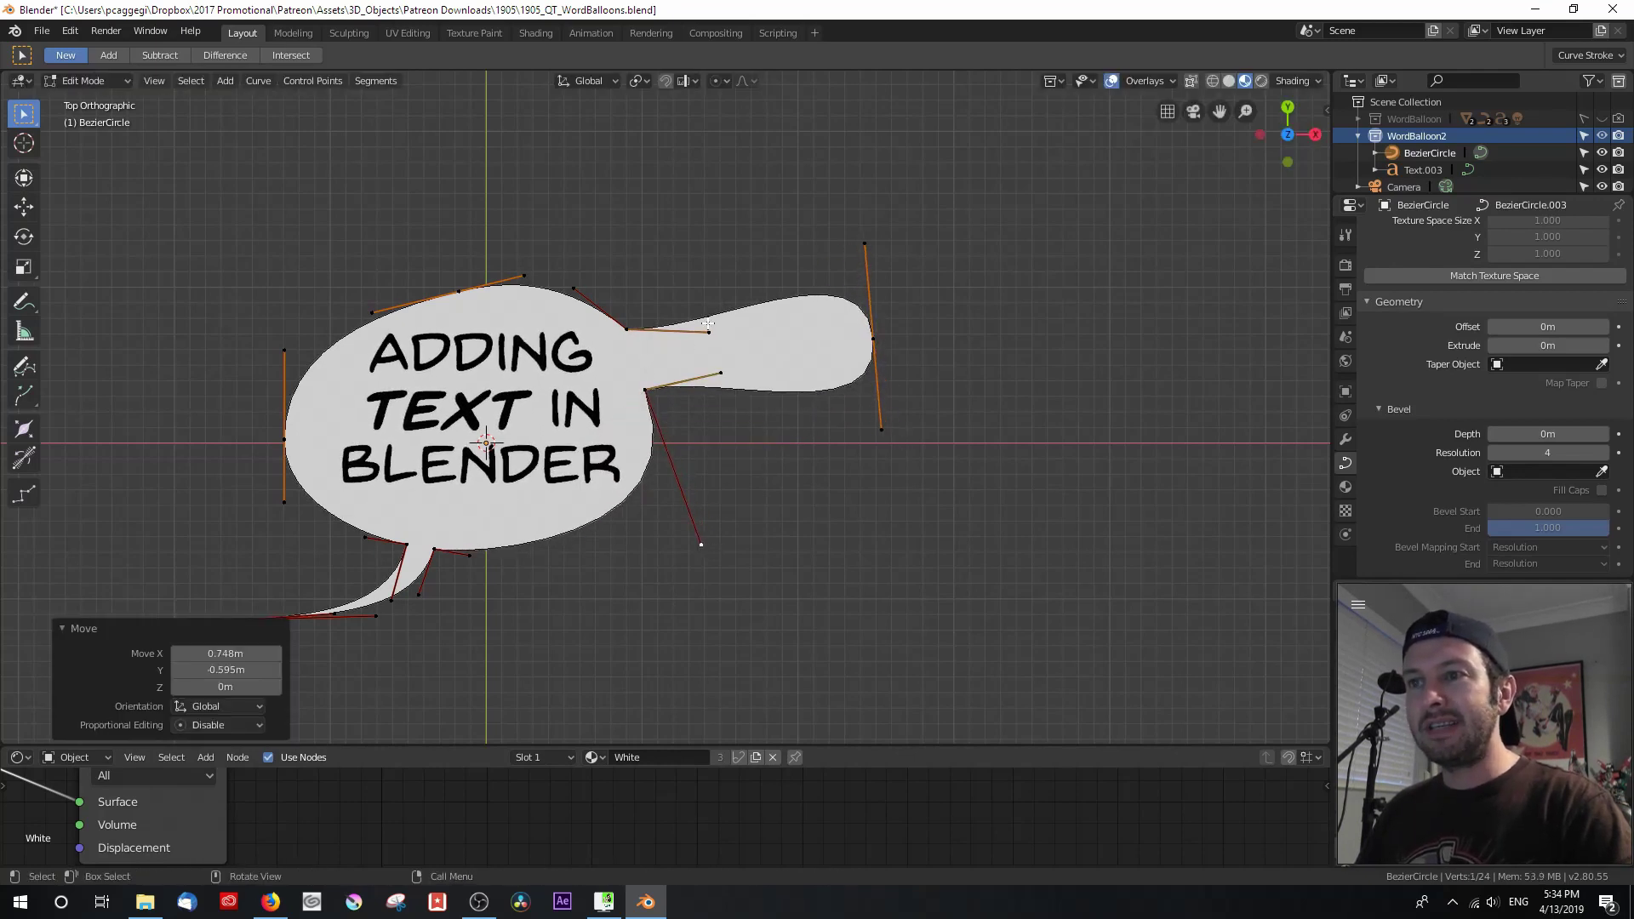
left_click(708, 328)
key("g")
left_click(690, 248)
left_click(574, 289)
key("g")
left_click(589, 278)
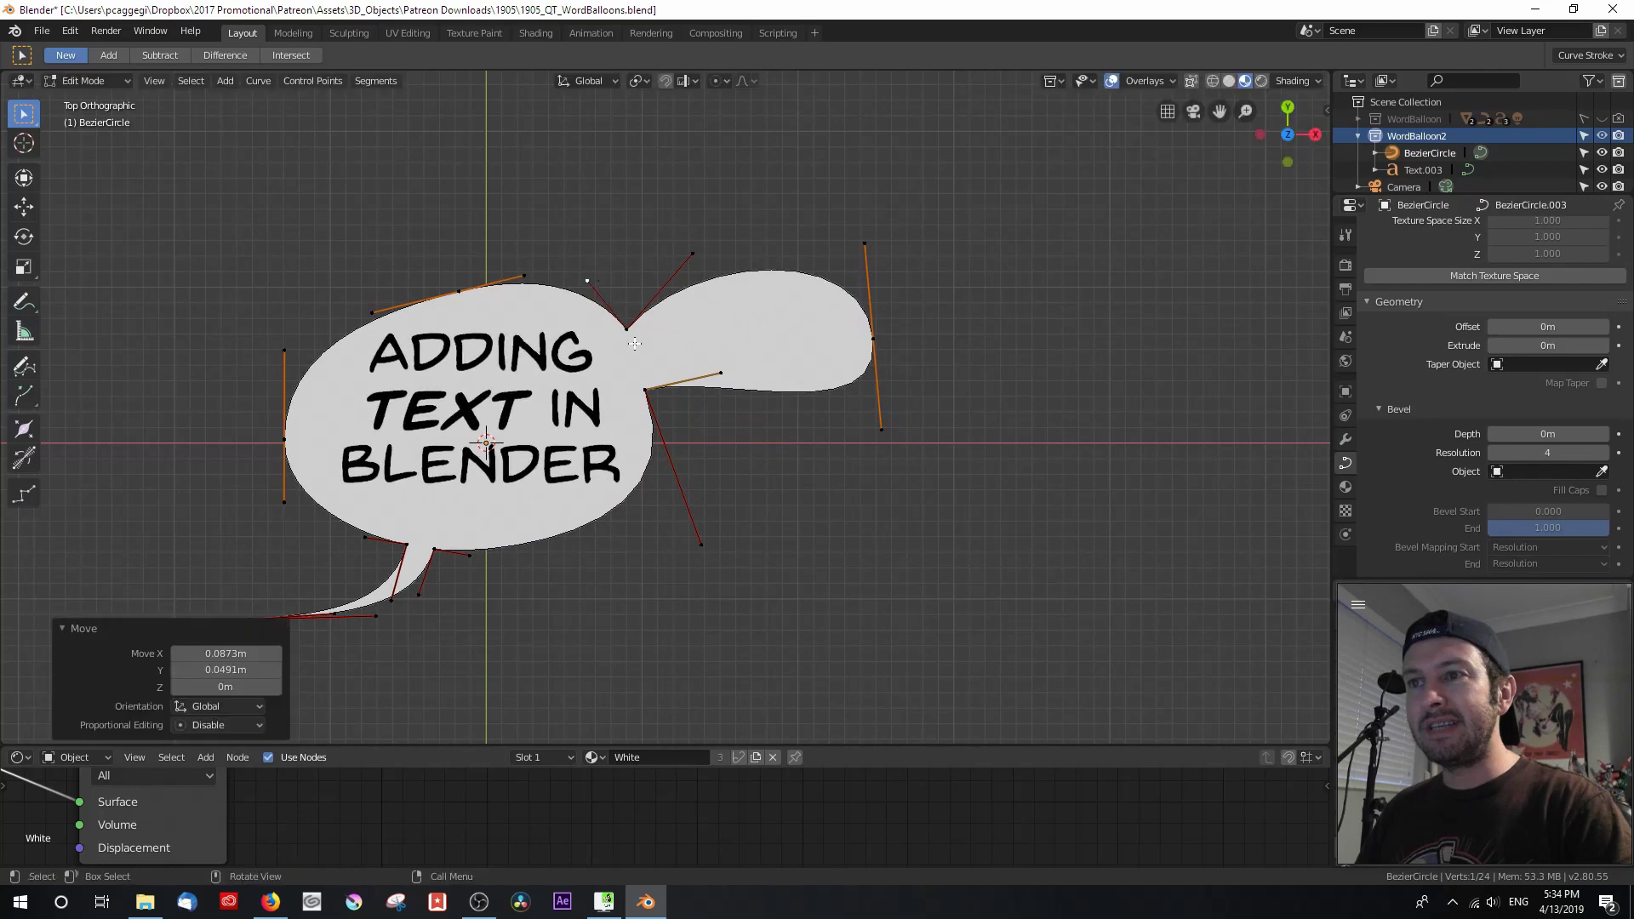
Lower the upper-middle anchor between the balloons and adjust its left handle.
left_click(633, 339)
key("g")
left_click(646, 378)
left_click(606, 320)
key("g")
left_click(630, 311)
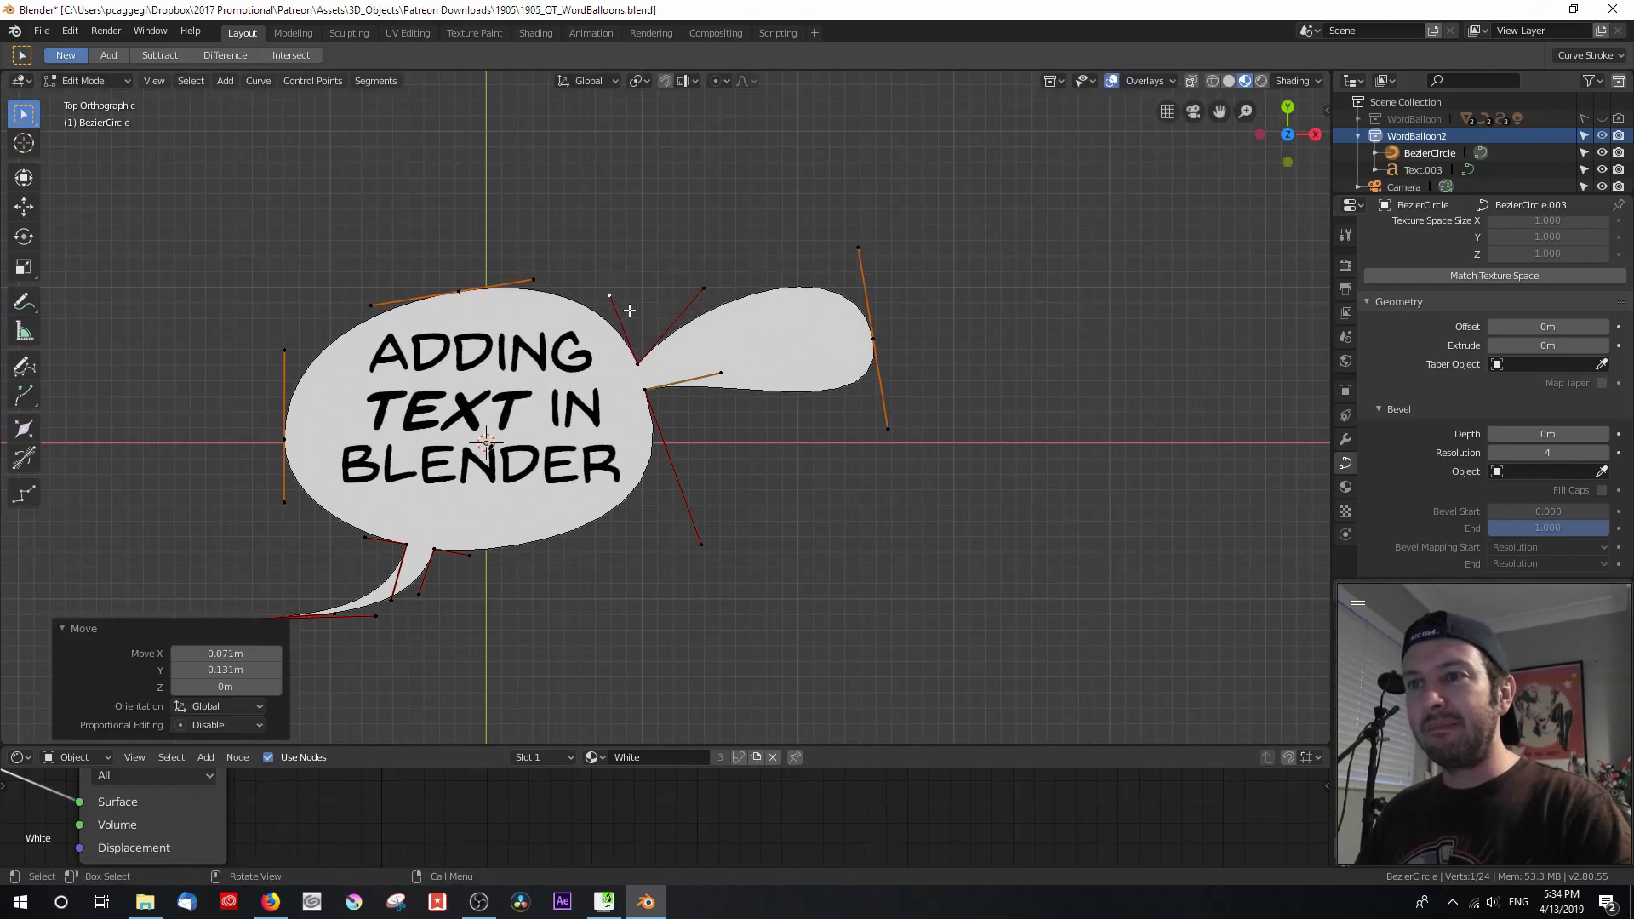
Refine the second lobe's lower, upper and upper-right handles.
key("g")
left_click(702, 558)
left_click(720, 379)
key("g")
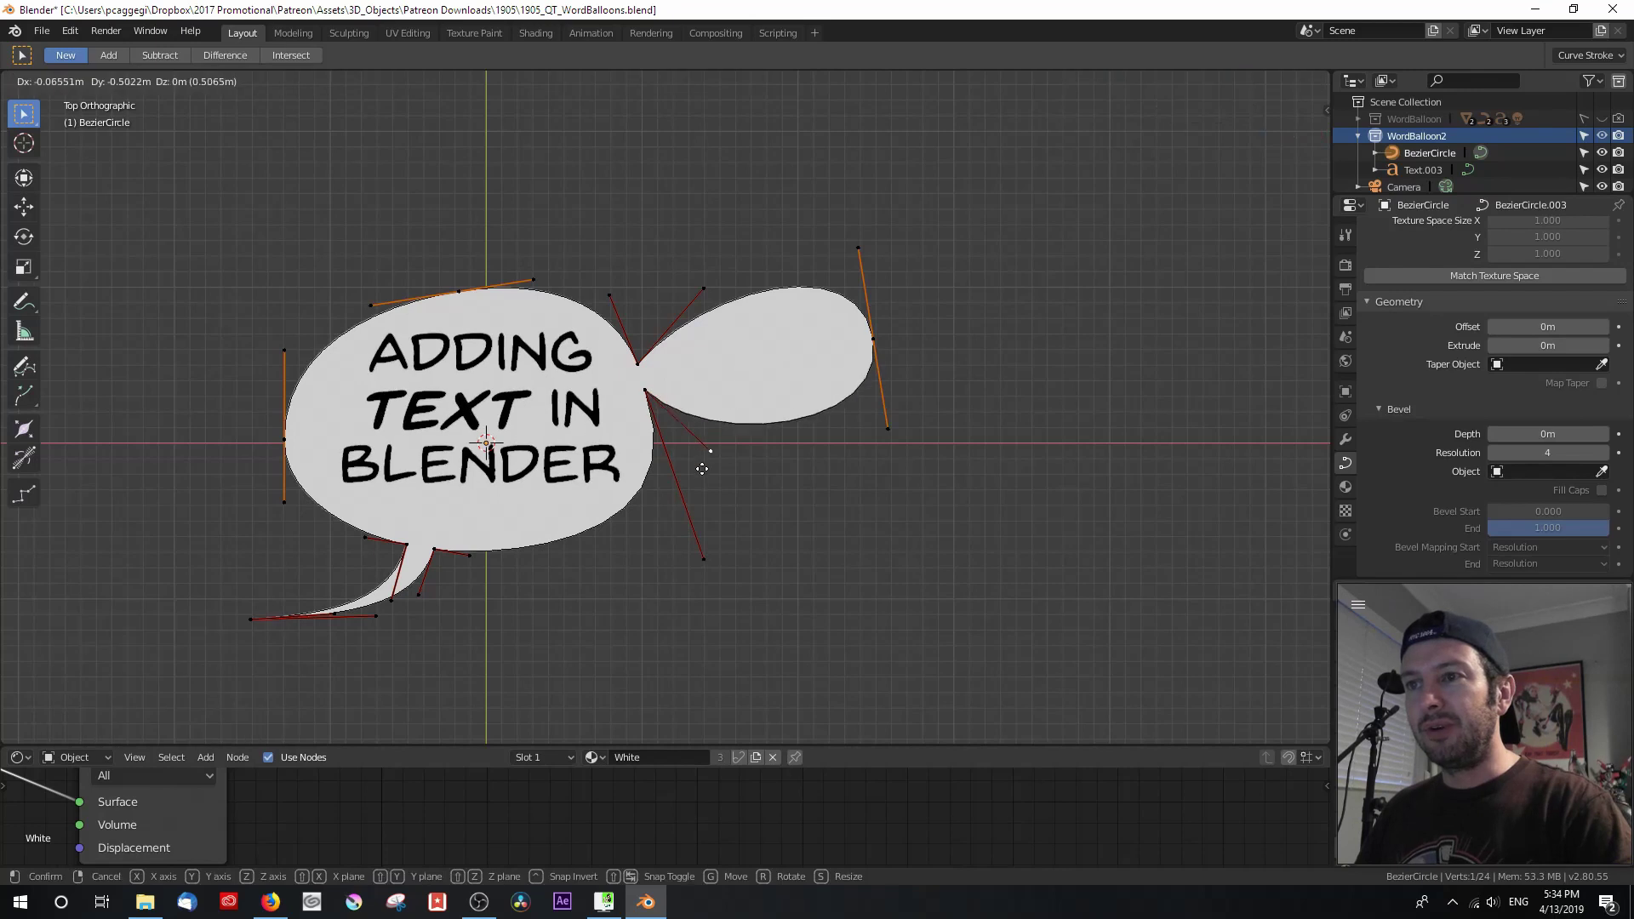
left_click(706, 502)
left_click(703, 289)
key("g")
left_click(650, 244)
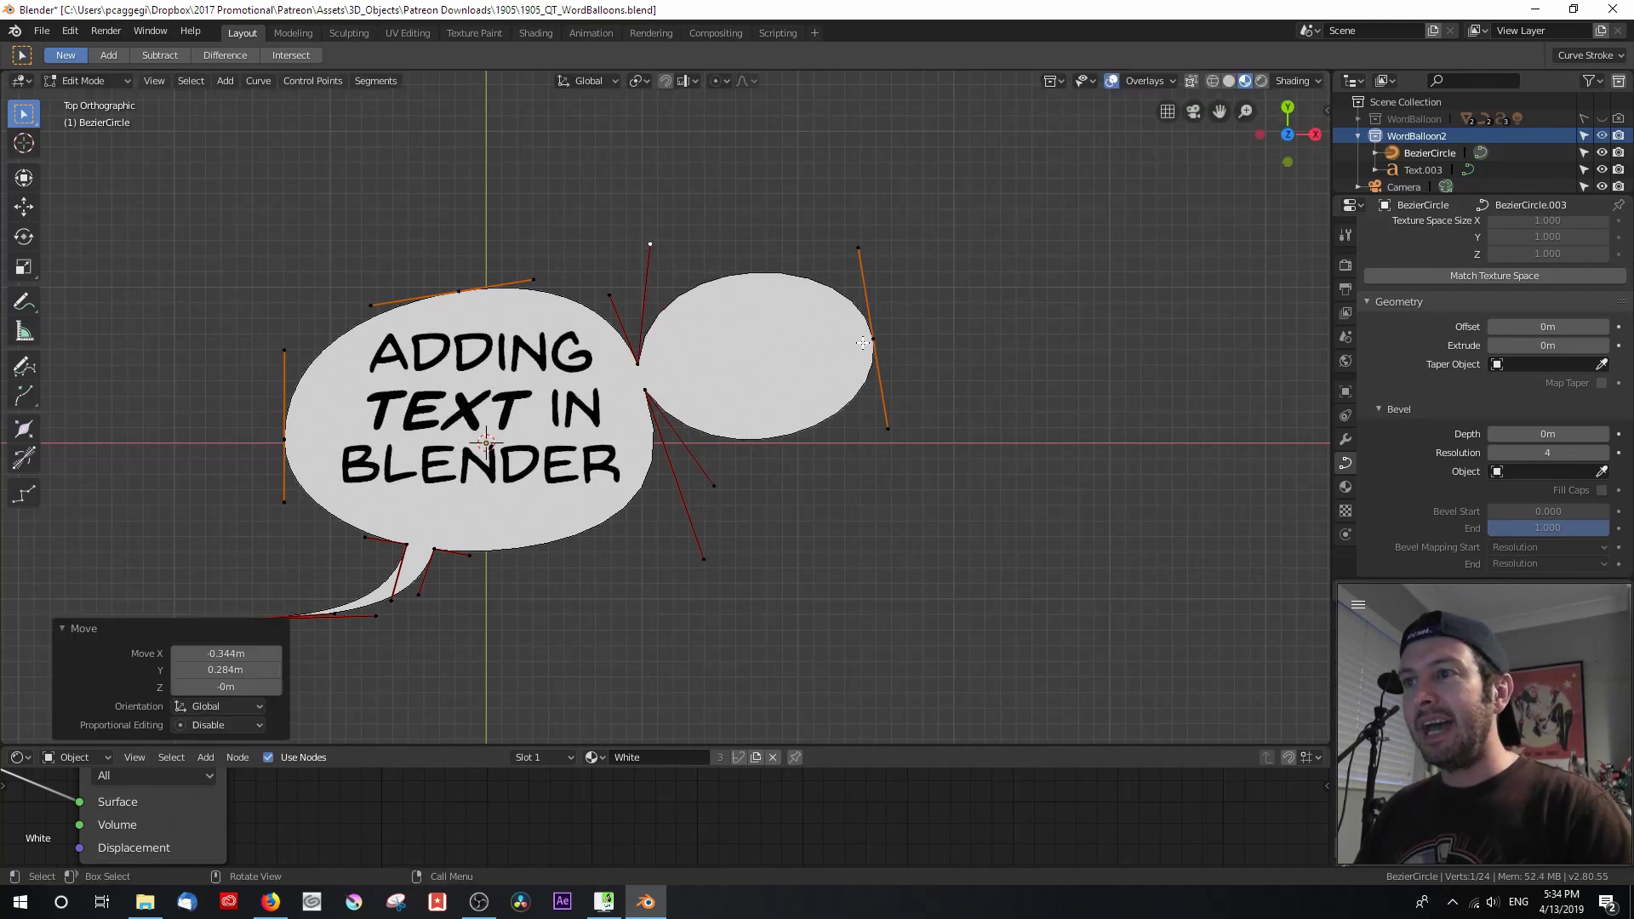
Subdivide the lobe's top and push its right point outward to widen it.
left_click(746, 359)
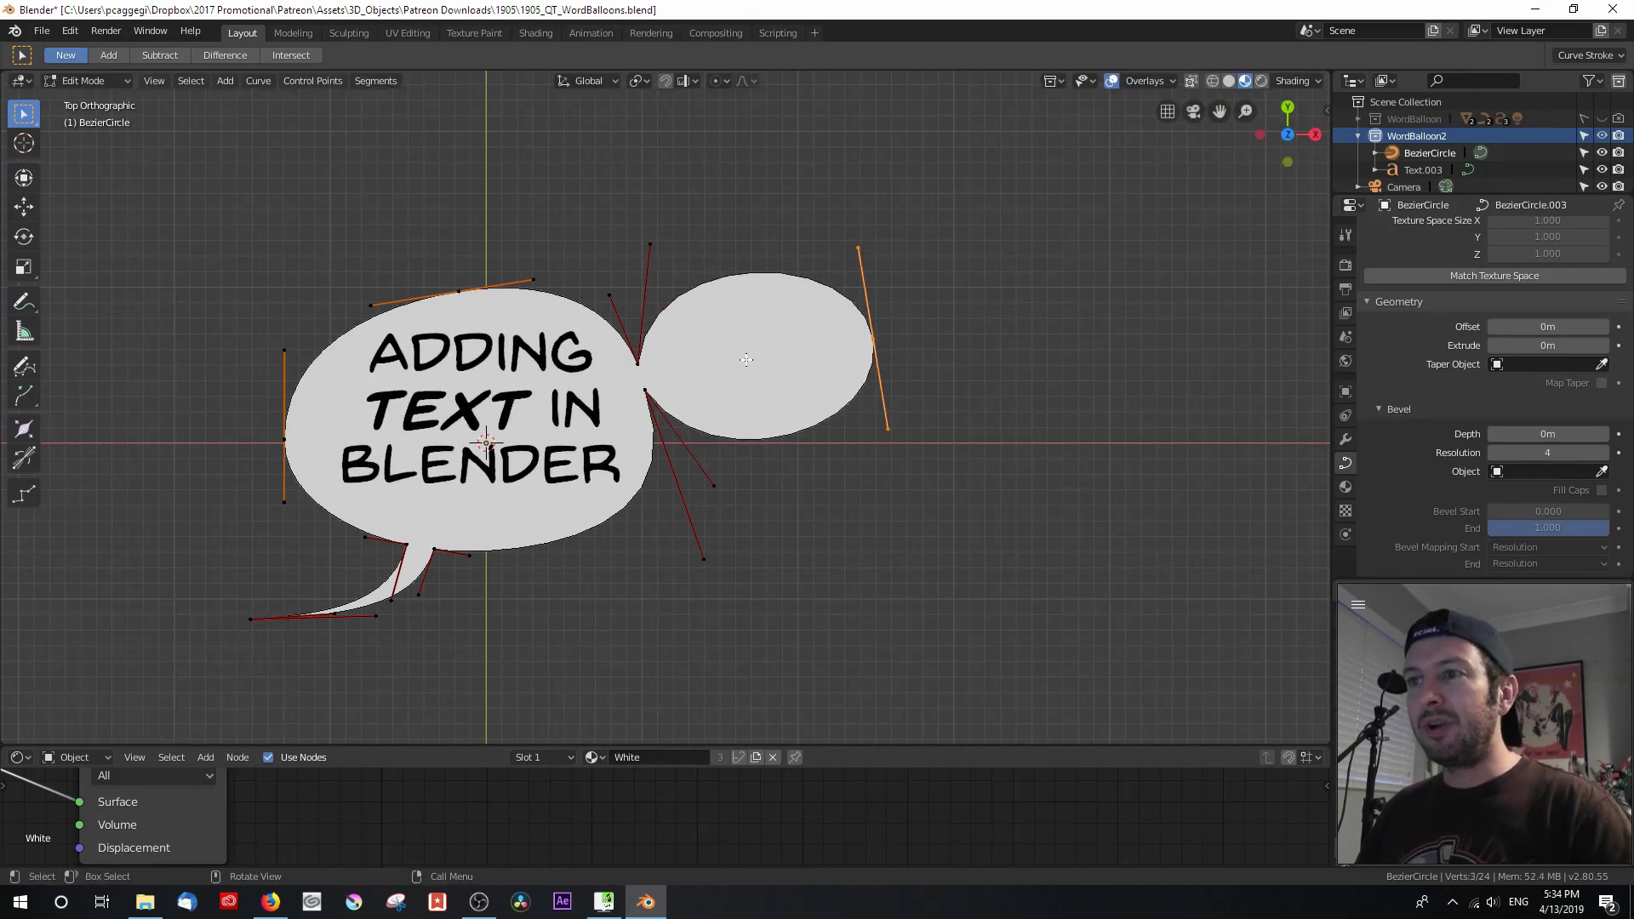
right_click(735, 275)
left_click(733, 274)
left_click(735, 274)
key("g")
left_click(735, 254)
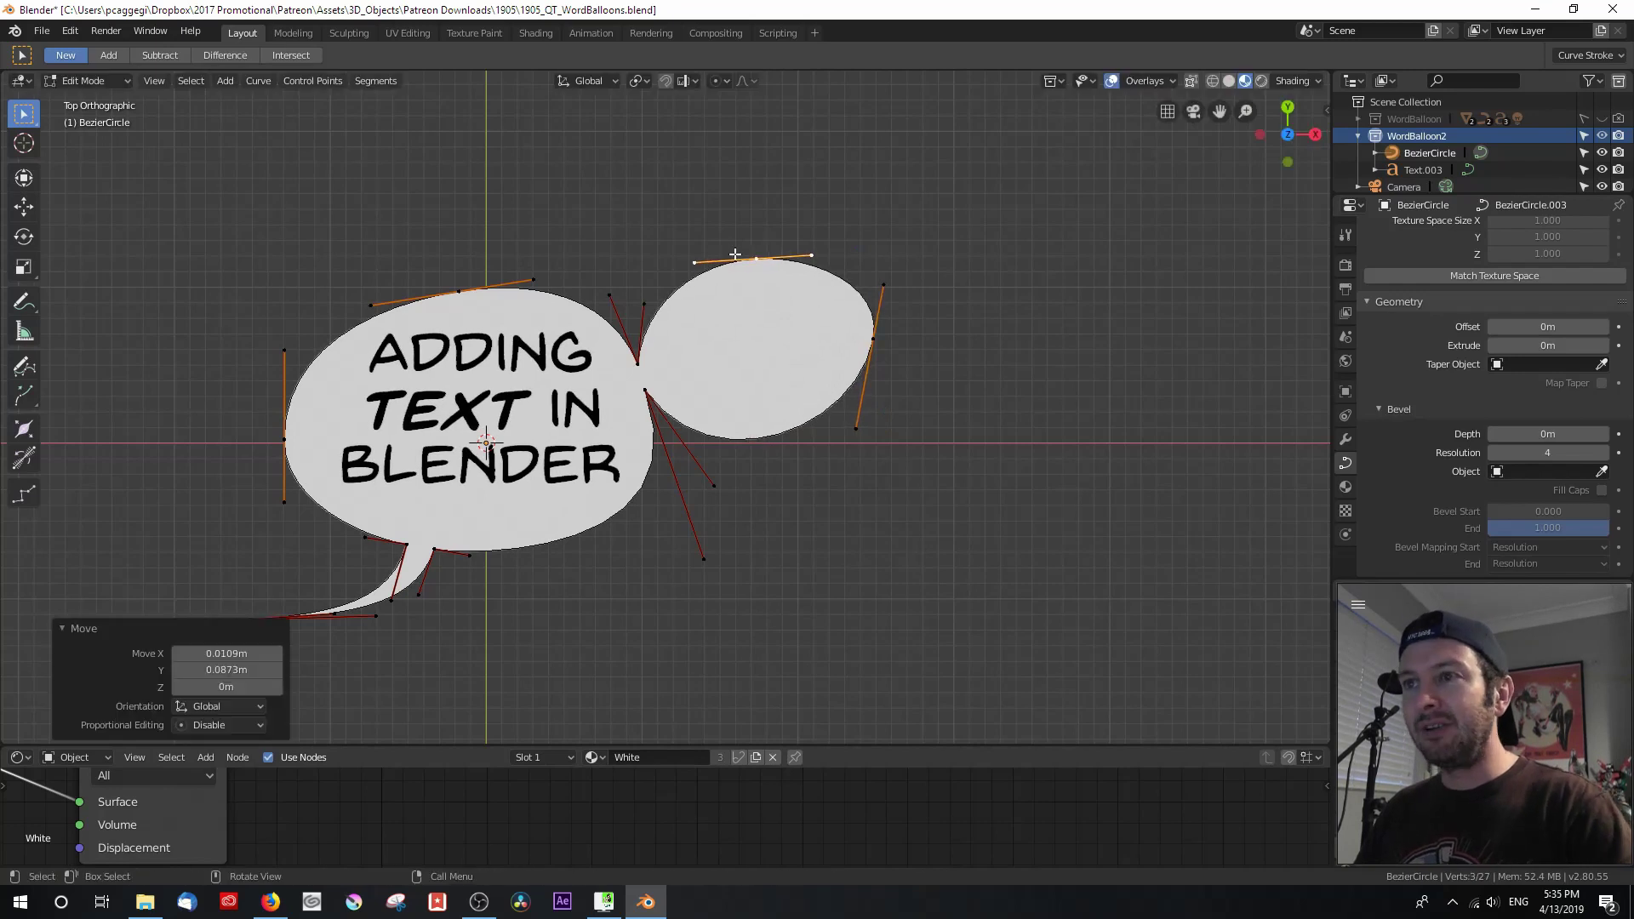
key("g")
left_click(905, 372)
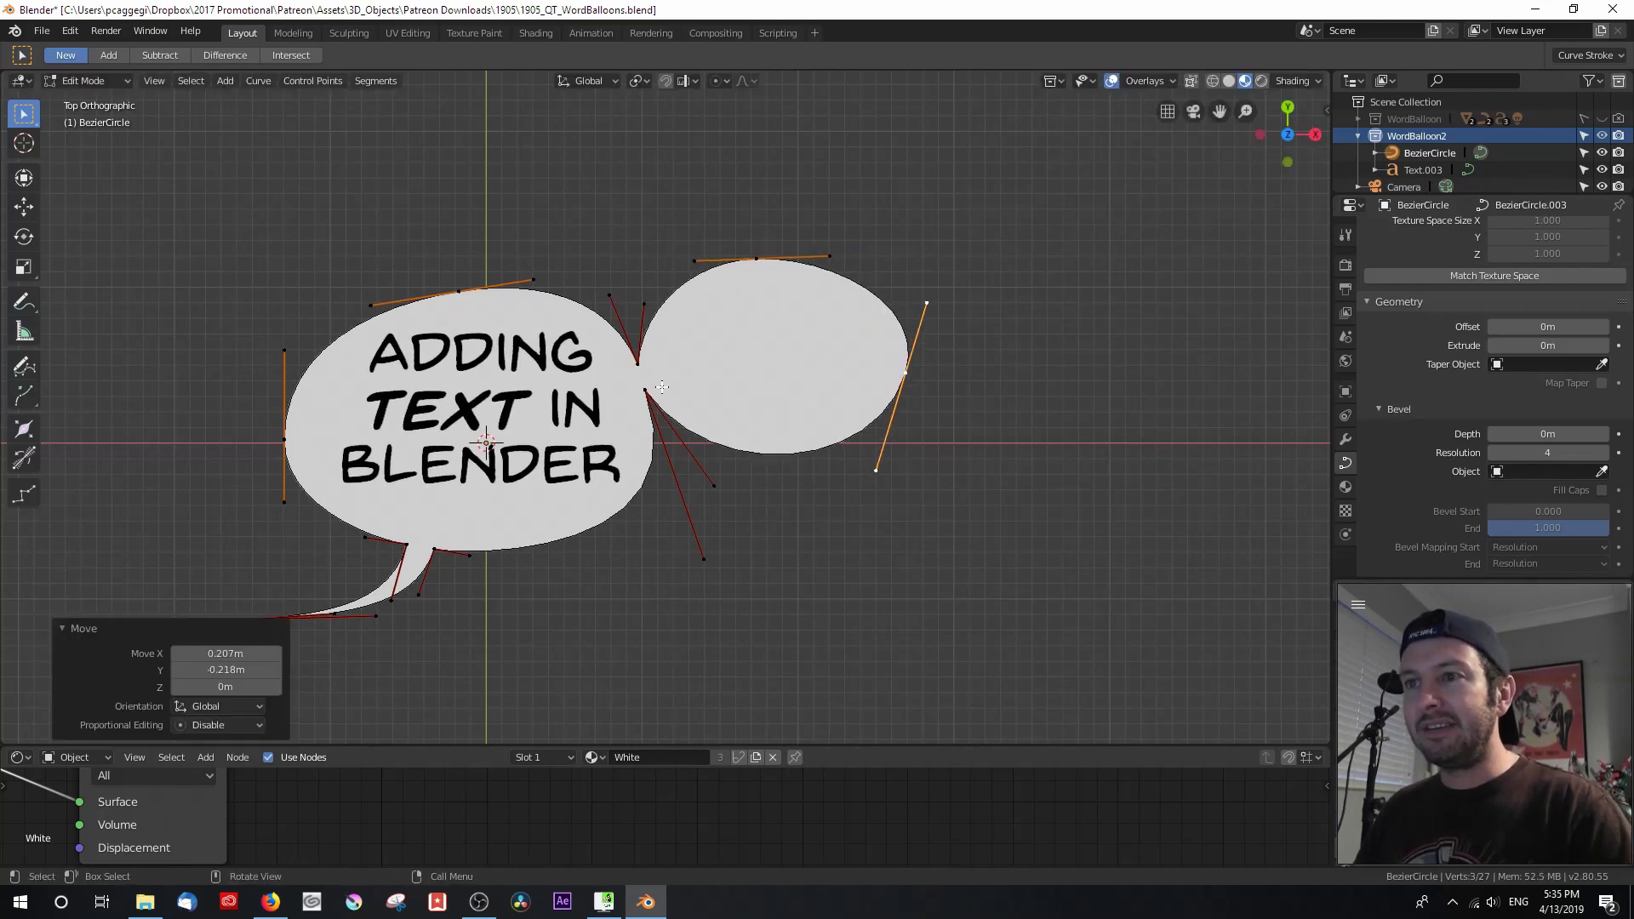
Subdivide the lobe's bottom and fine-tune the new point and its handles.
left_click(694, 413, "shift")
right_click(787, 459)
left_click(784, 456)
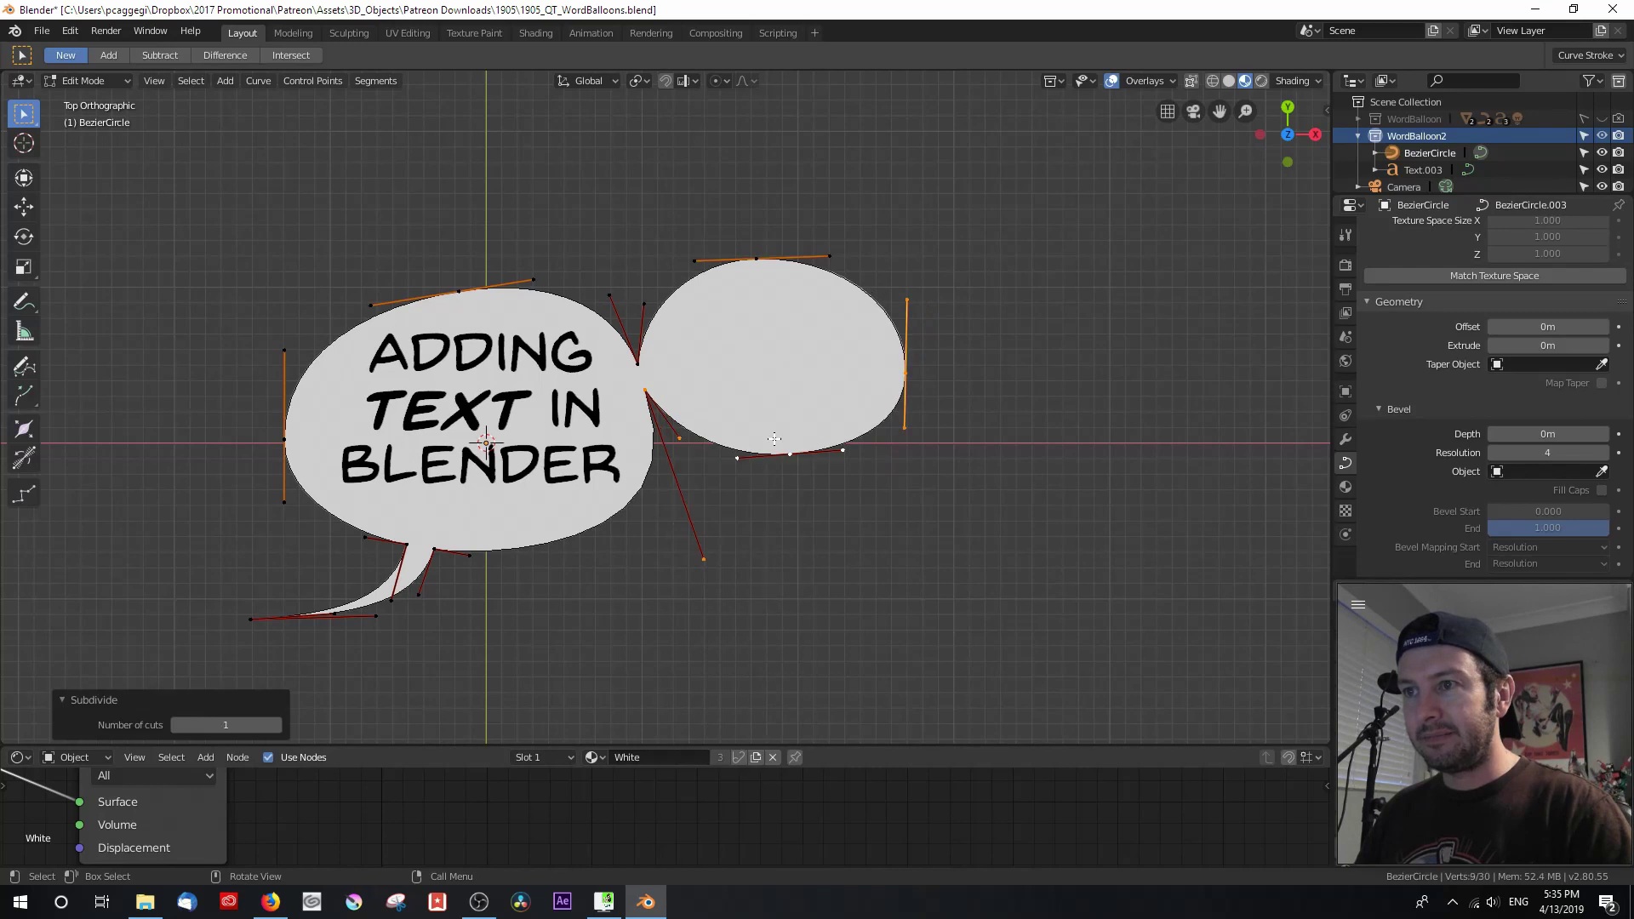
left_click(776, 458)
key("g")
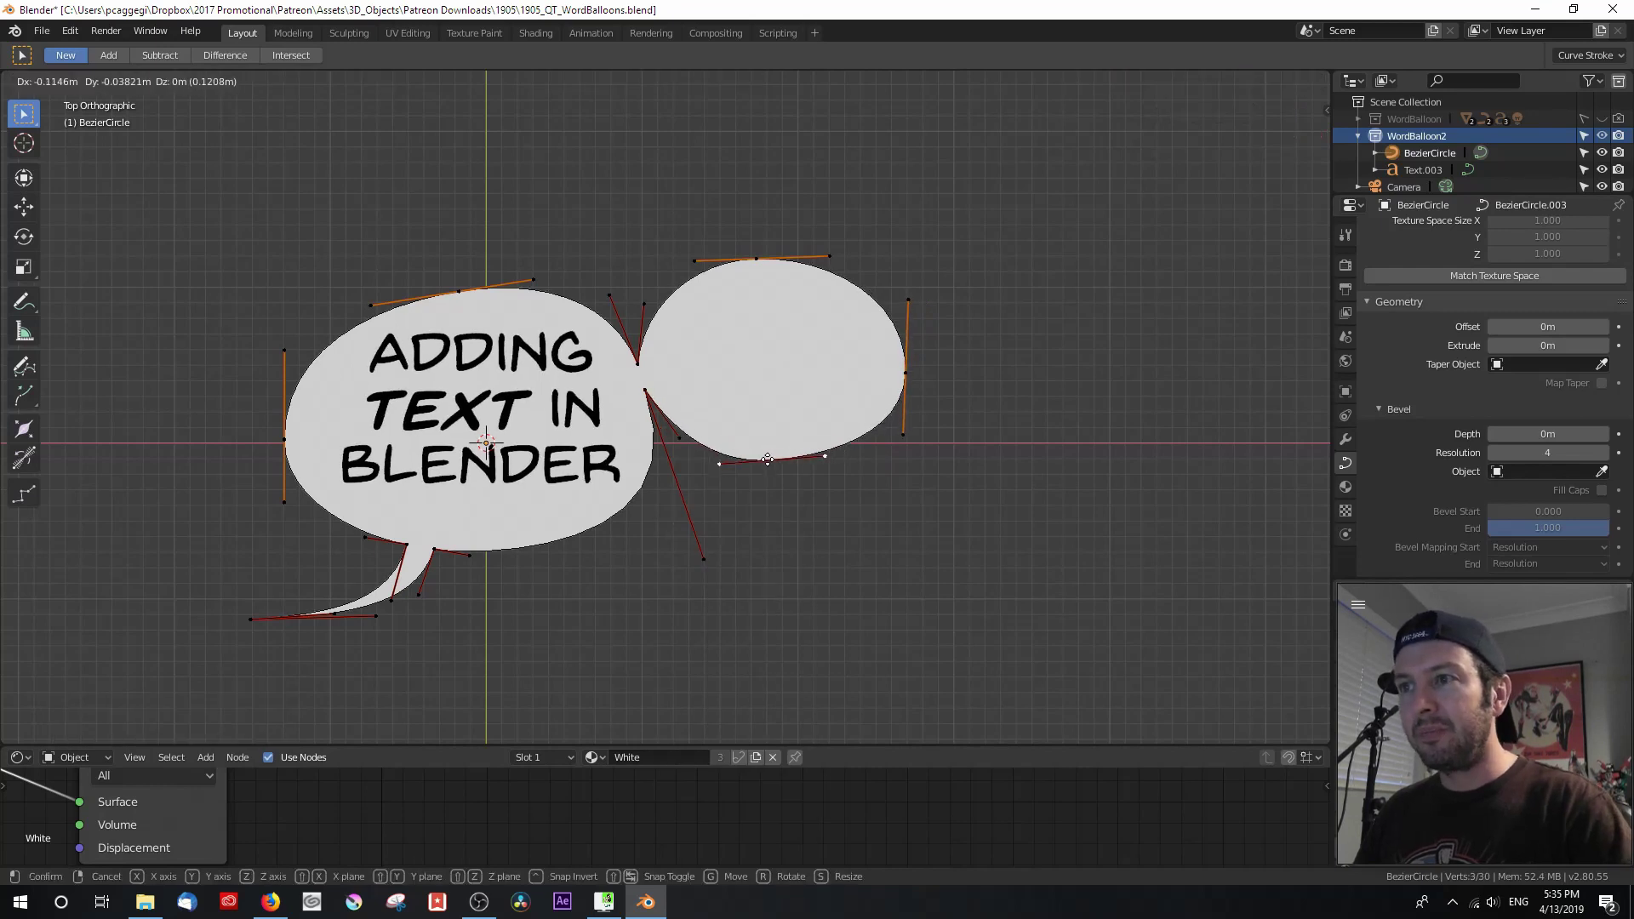
left_click(766, 457)
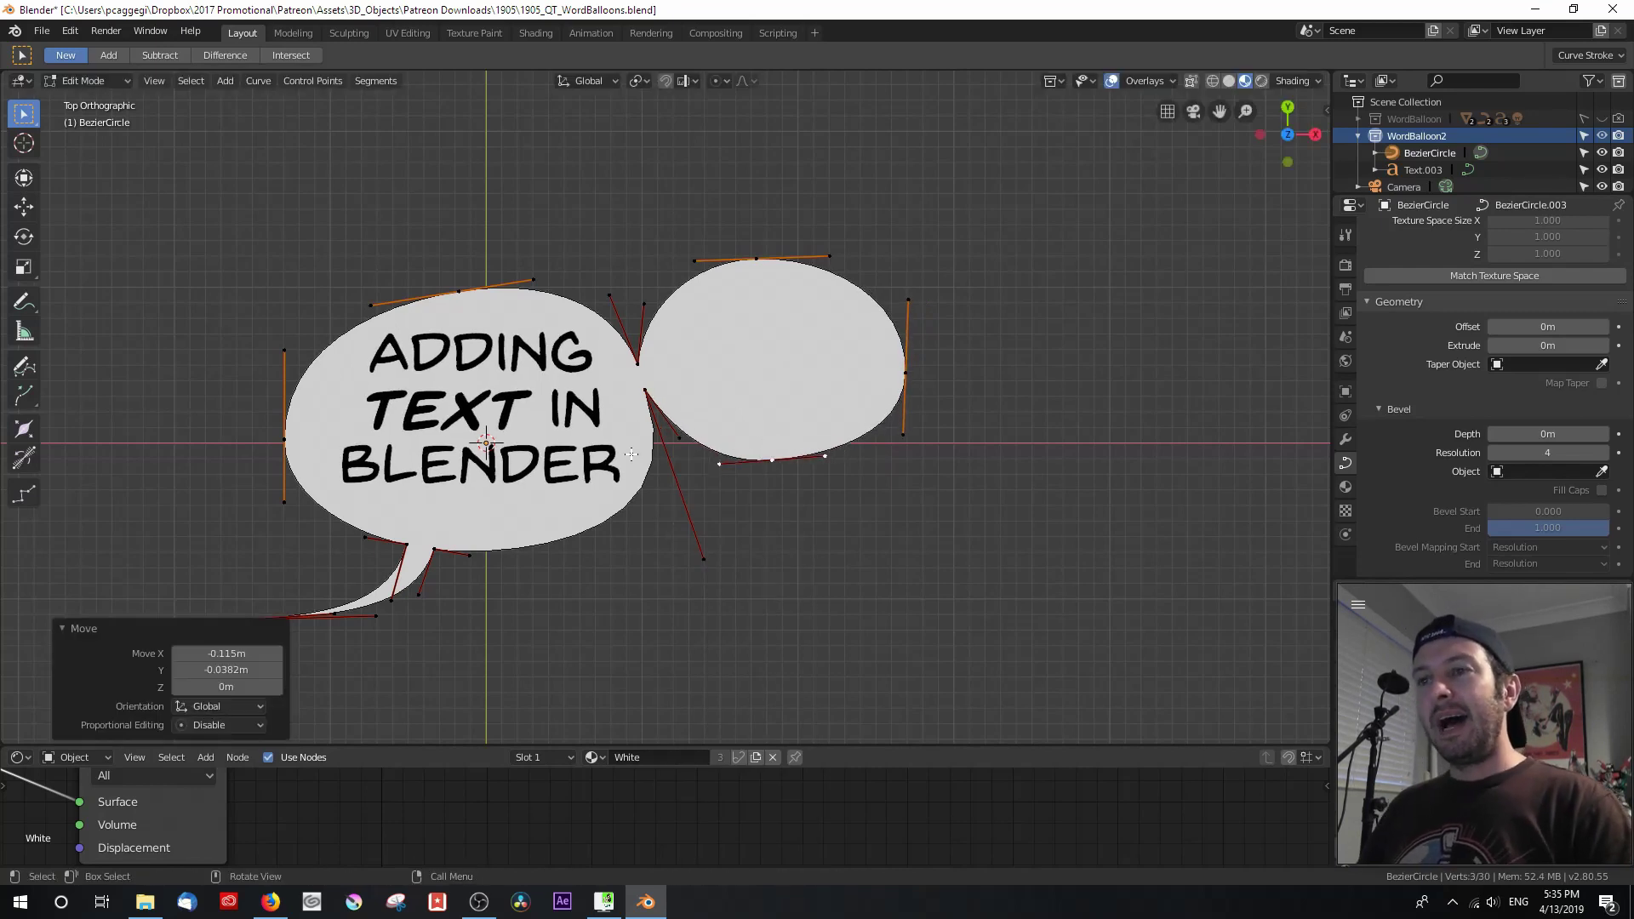
left_click_drag(694, 562, 696, 554)
mouse_move(679, 437)
left_mouse_down()
mouse_move(667, 445)
mouse_move(687, 462)
left_mouse_up()
Raise the balloon curve's Resolution Preview U from 24 to 36, then return to Object Mode.
scroll(687, 462, "up", 4)
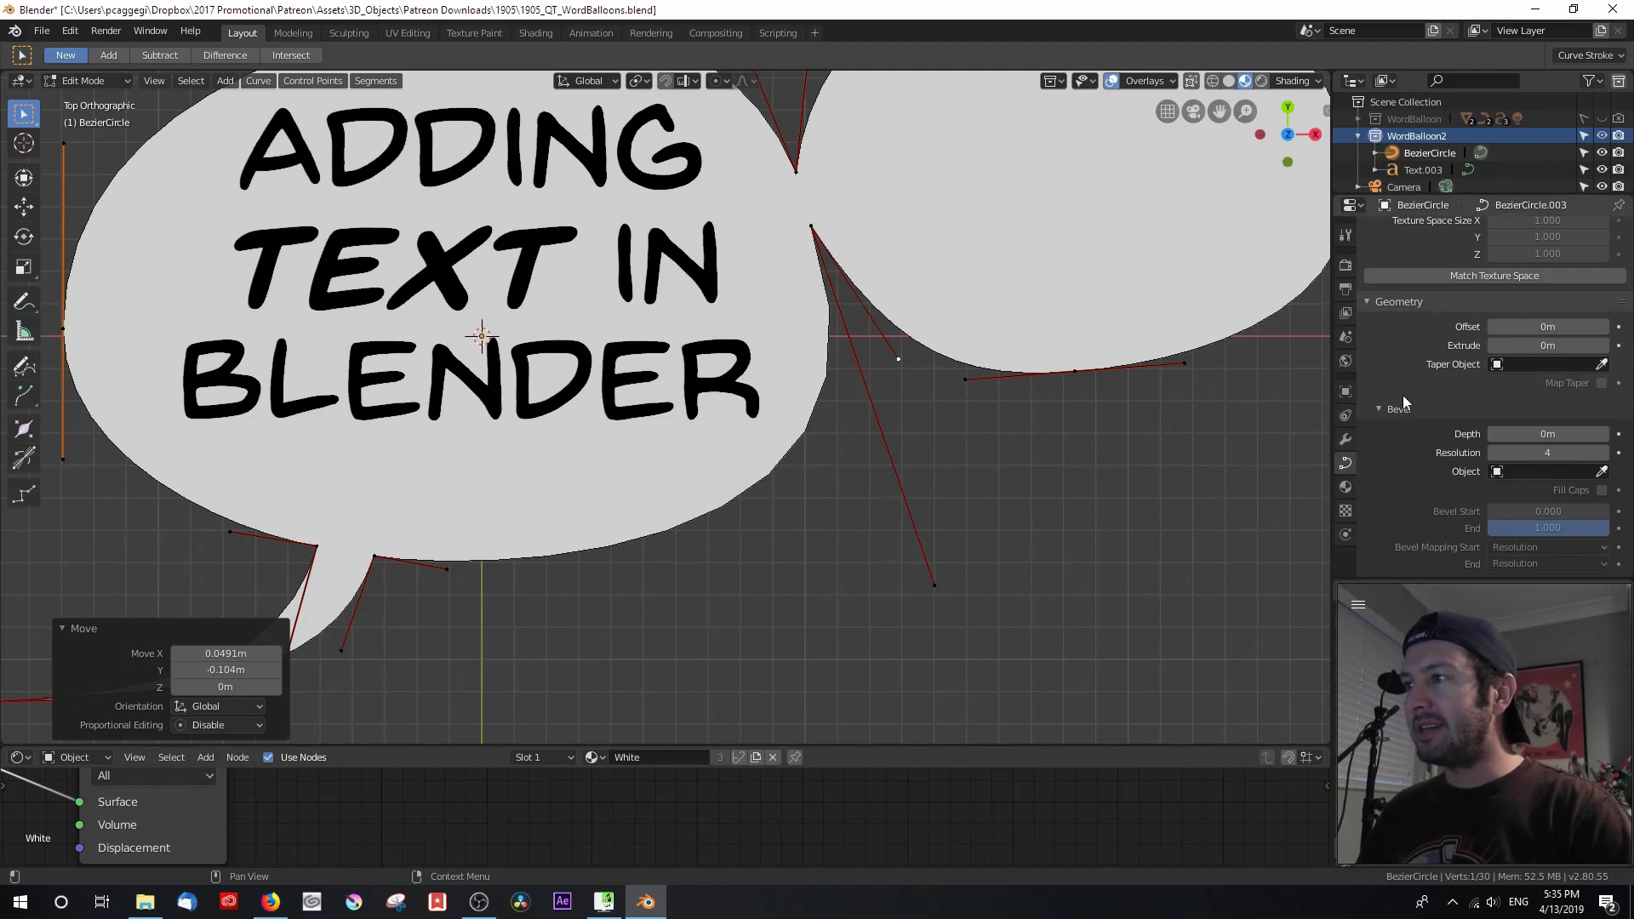
scroll(1400, 391, "up", 10)
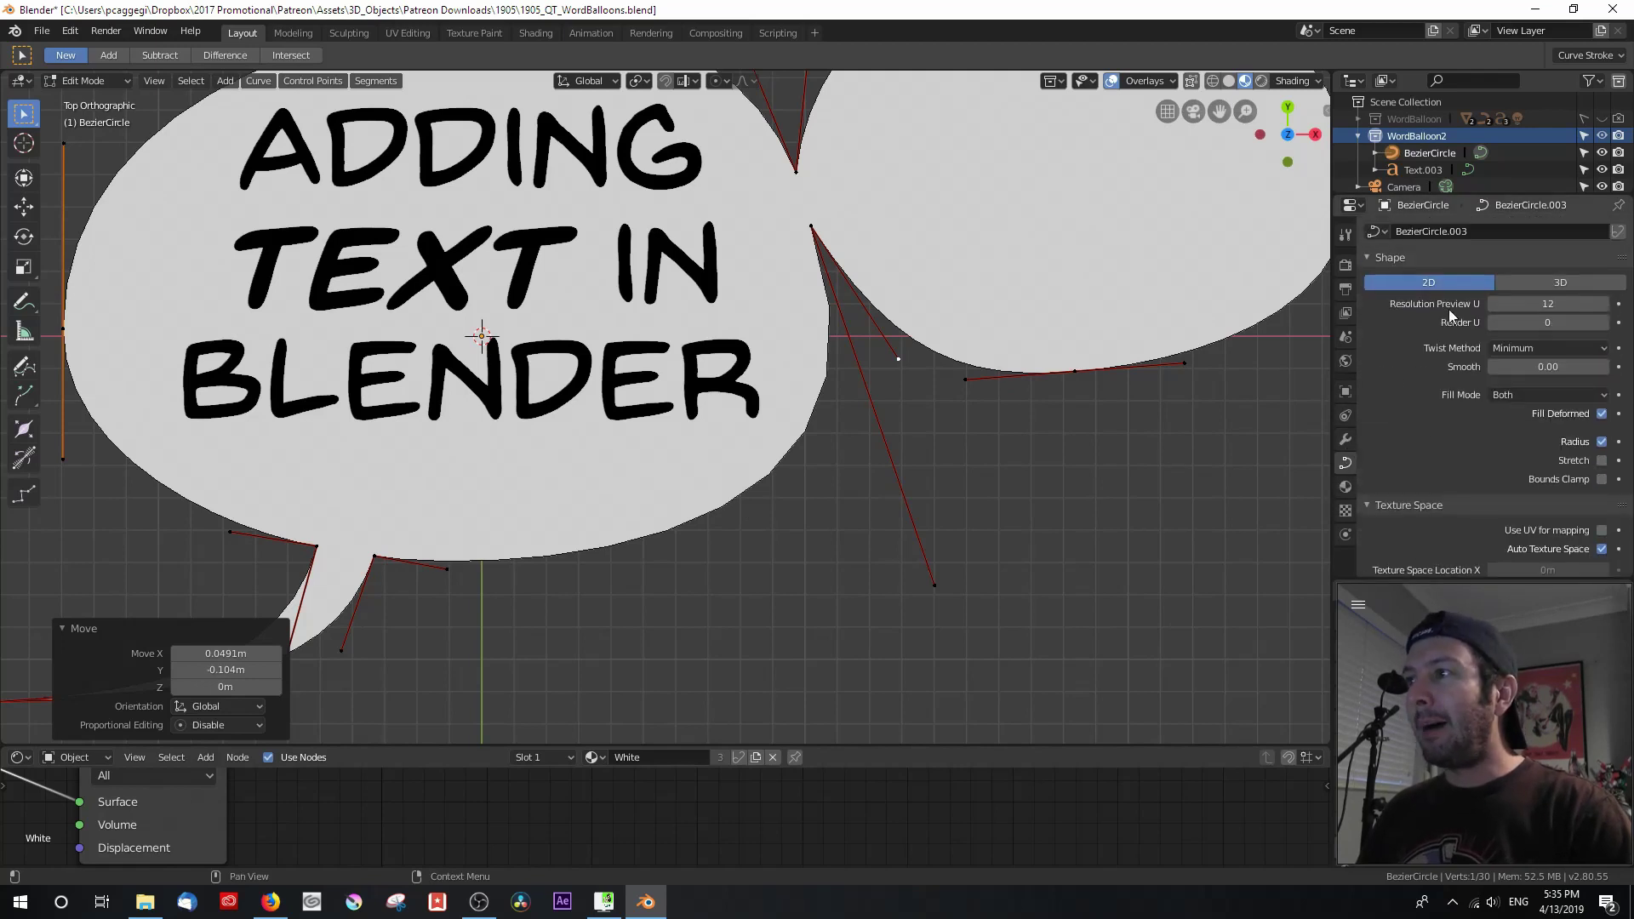
left_click(1571, 304)
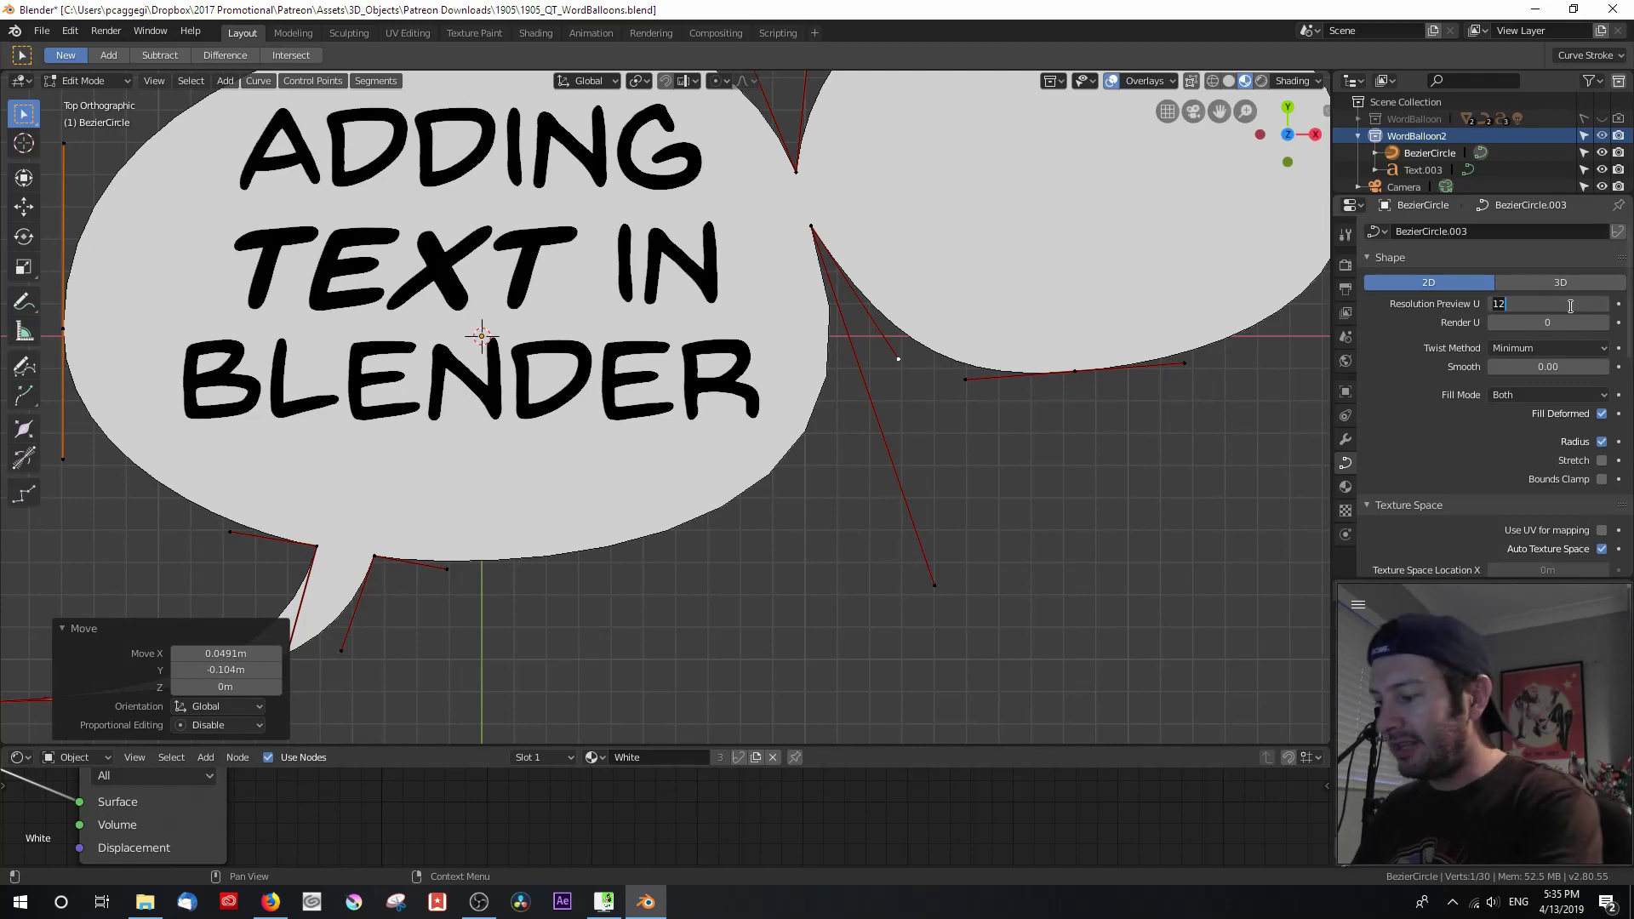
type("24")
key("Return")
left_click(1572, 304)
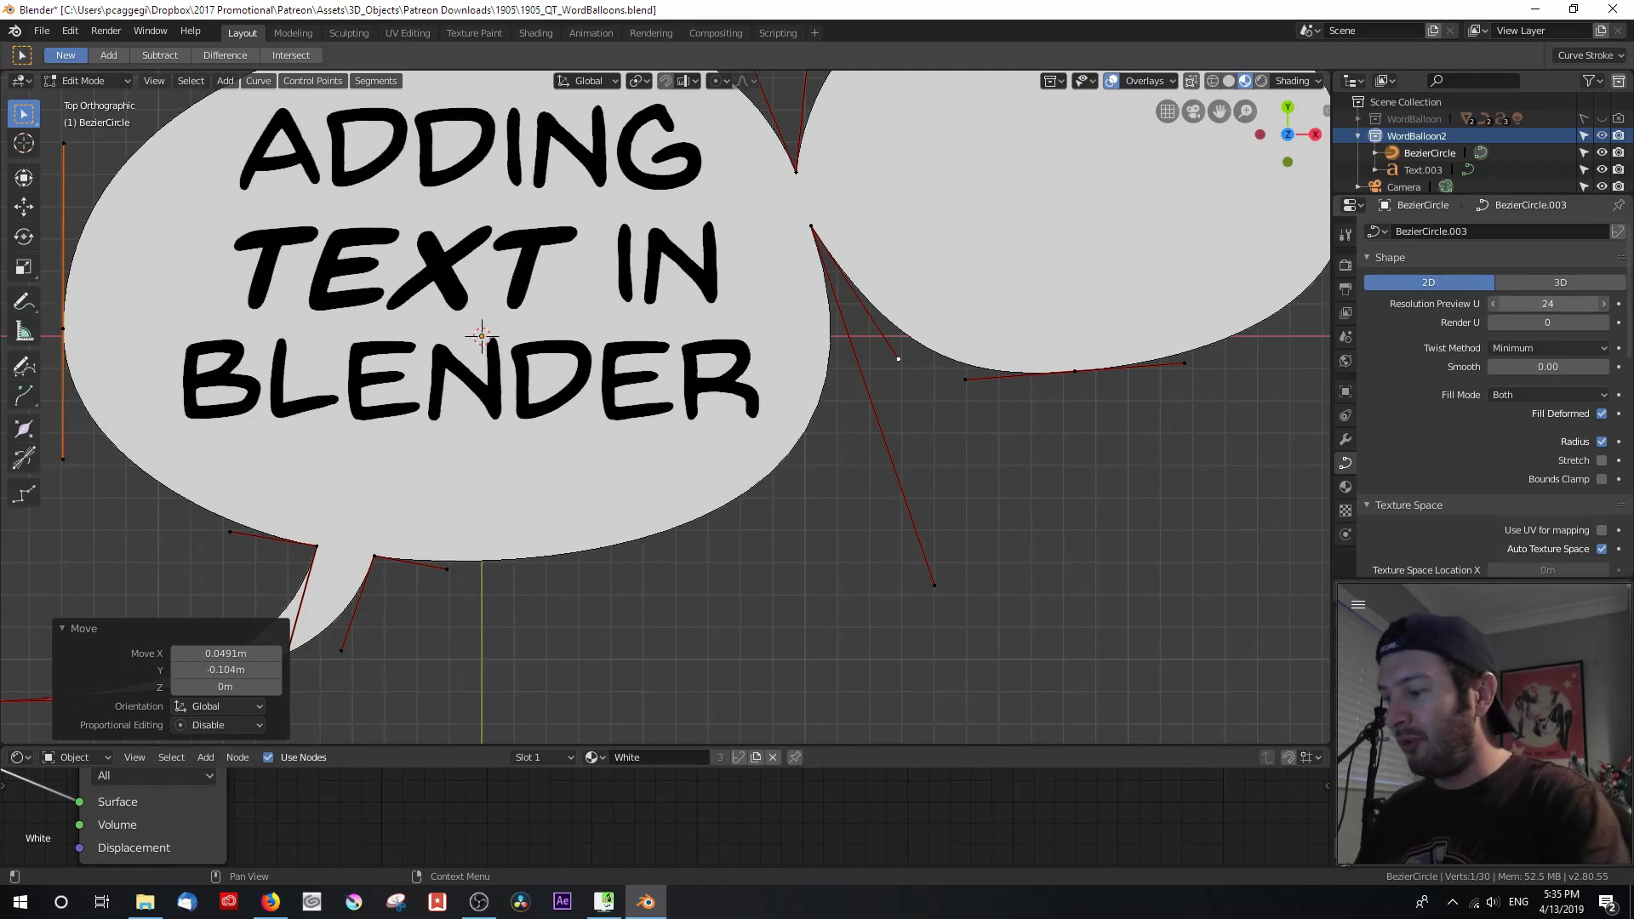
type("36")
key("Return")
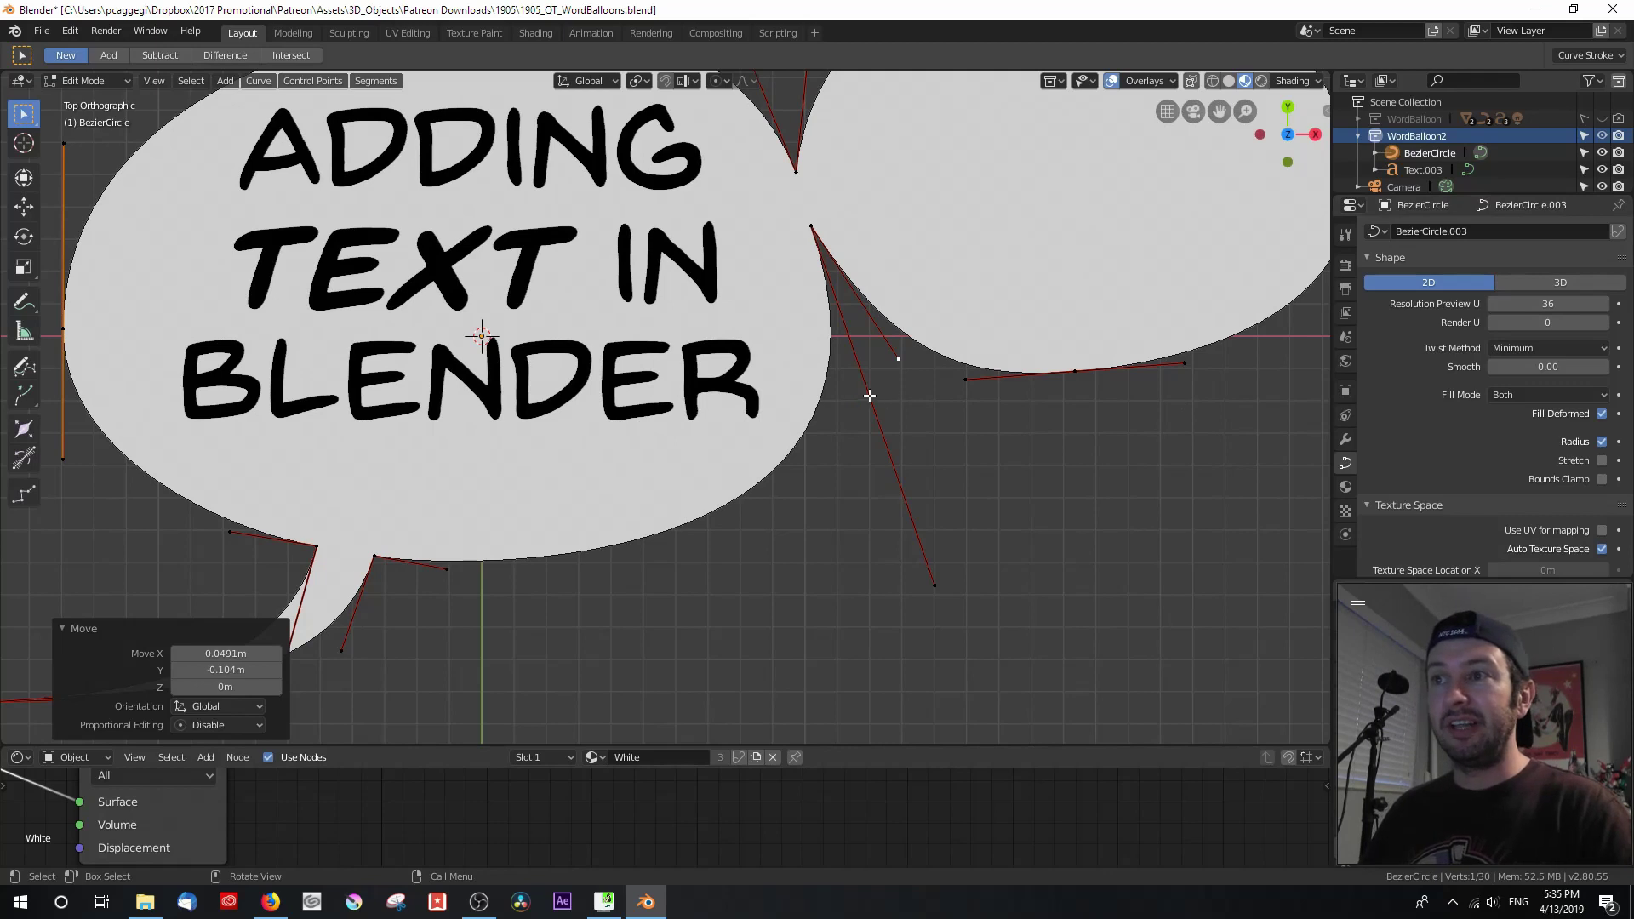
scroll(800, 417, "down", 4)
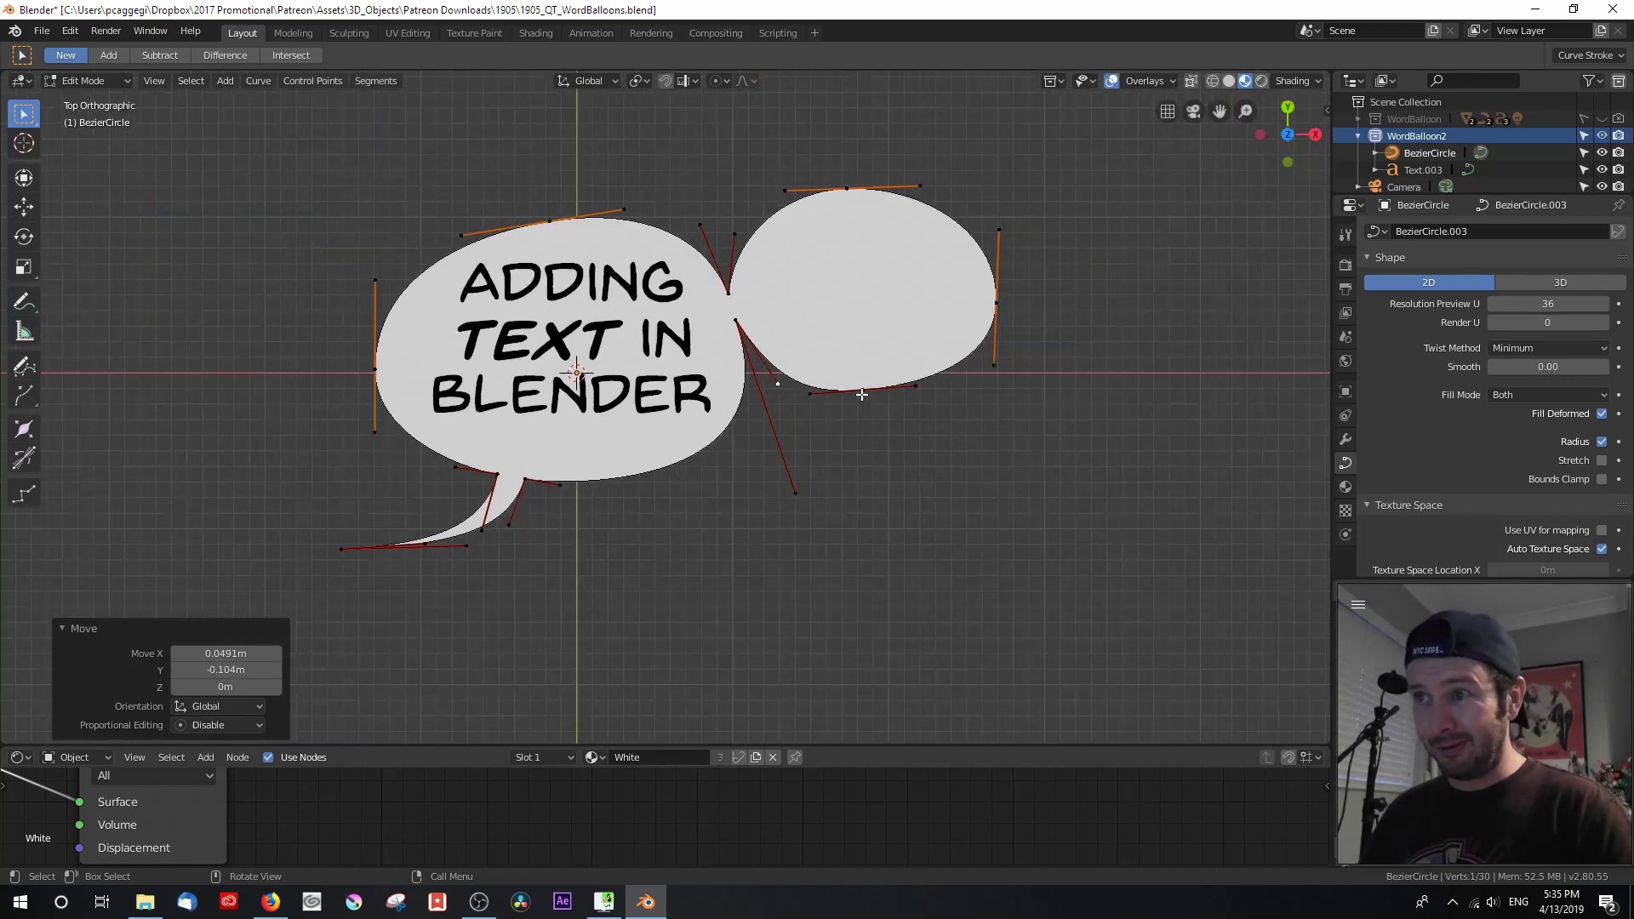
key("Tab")
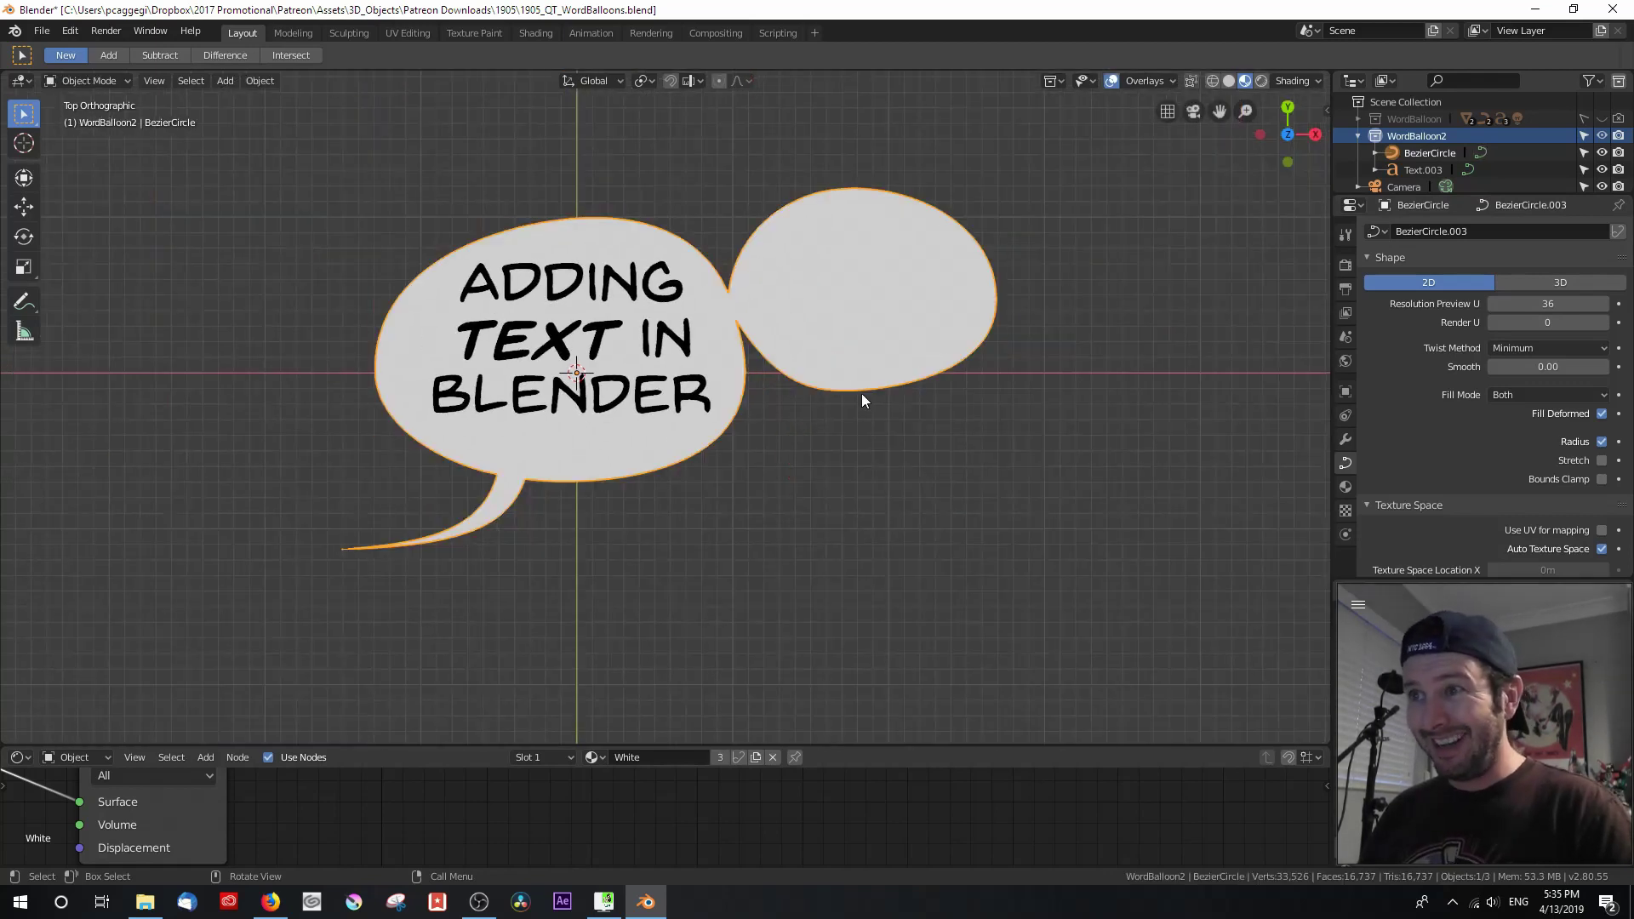
Duplicate the first balloon's lettering and place the copy in the right balloon.
left_click(598, 340)
middle_click_drag(623, 340, 533, 359, "shift")
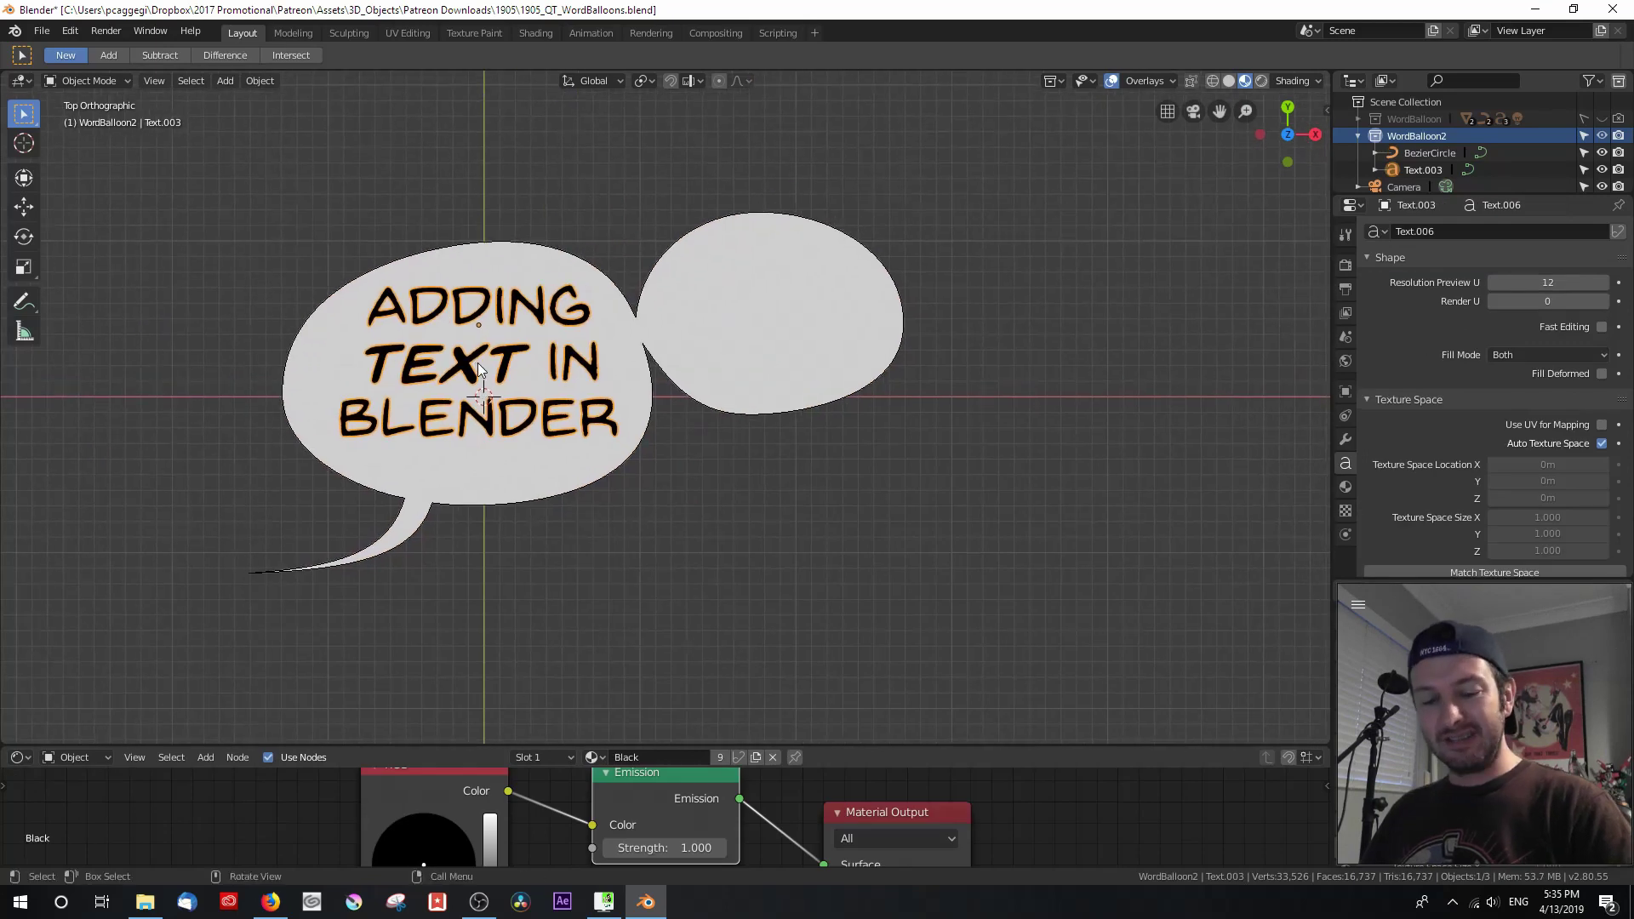
key("shift+d")
left_click(766, 311)
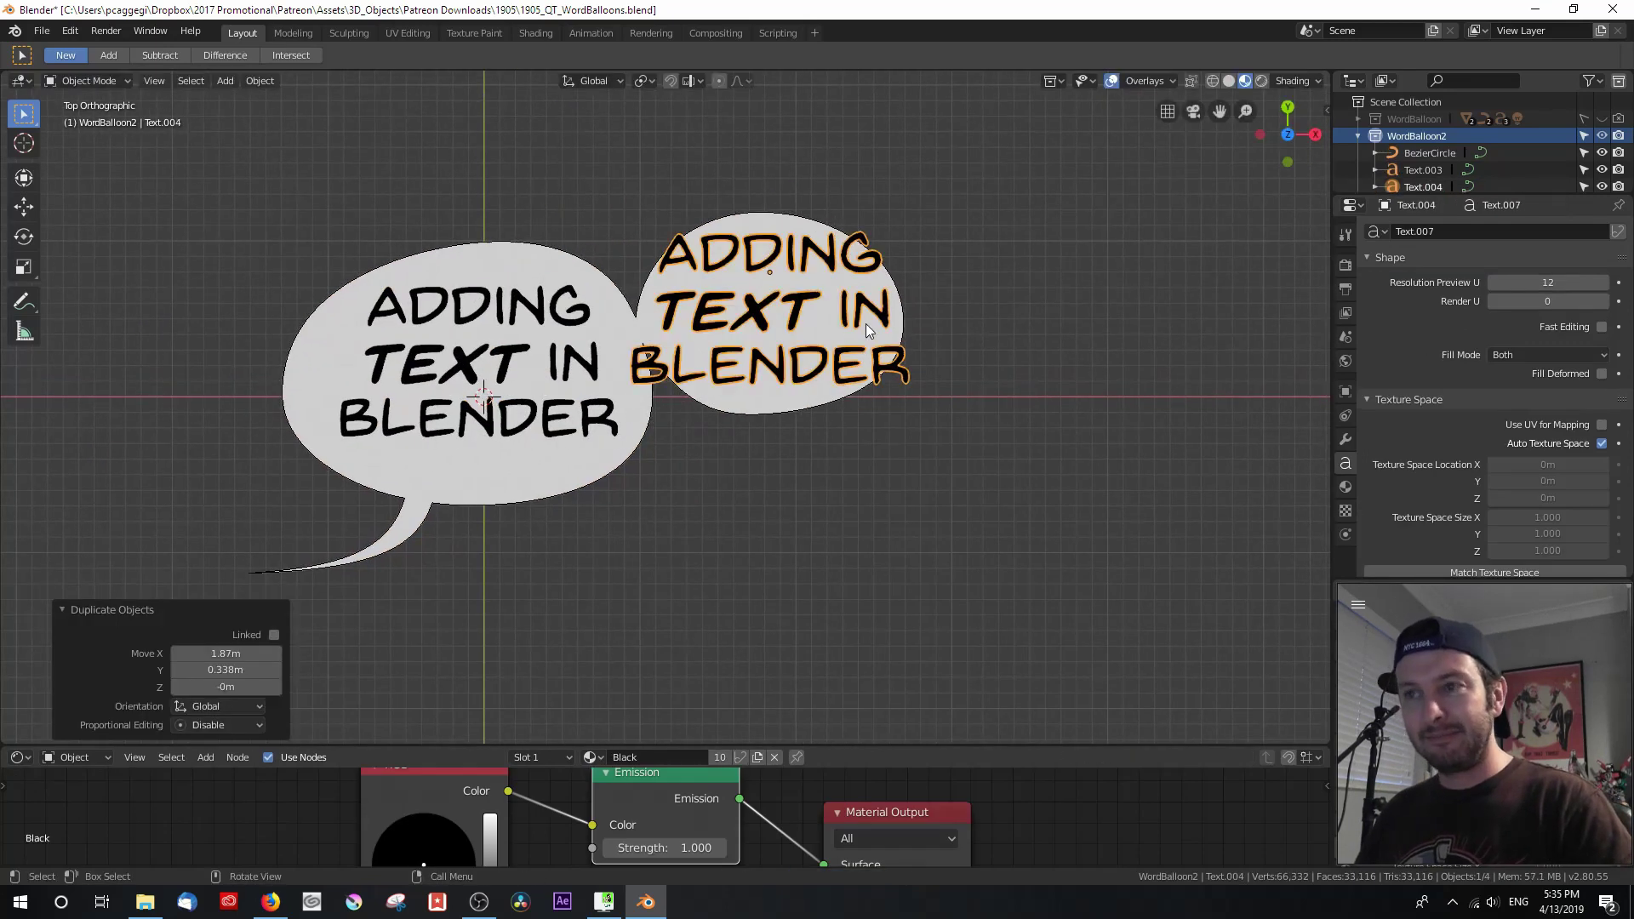
Retype the copied text as three lines: ISN'T / HARD / TO DO.
key("Tab")
key("Down")
key("BackSpace")
key("BackSpace")
key("BackSpace")
key("BackSpace")
key("BackSpace")
key("BackSpace")
key("BackSpace")
key("BackSpace")
key("BackSpace")
key("BackSpace")
key("BackSpace")
key("BackSpace")
key("BackSpace")
key("BackSpace")
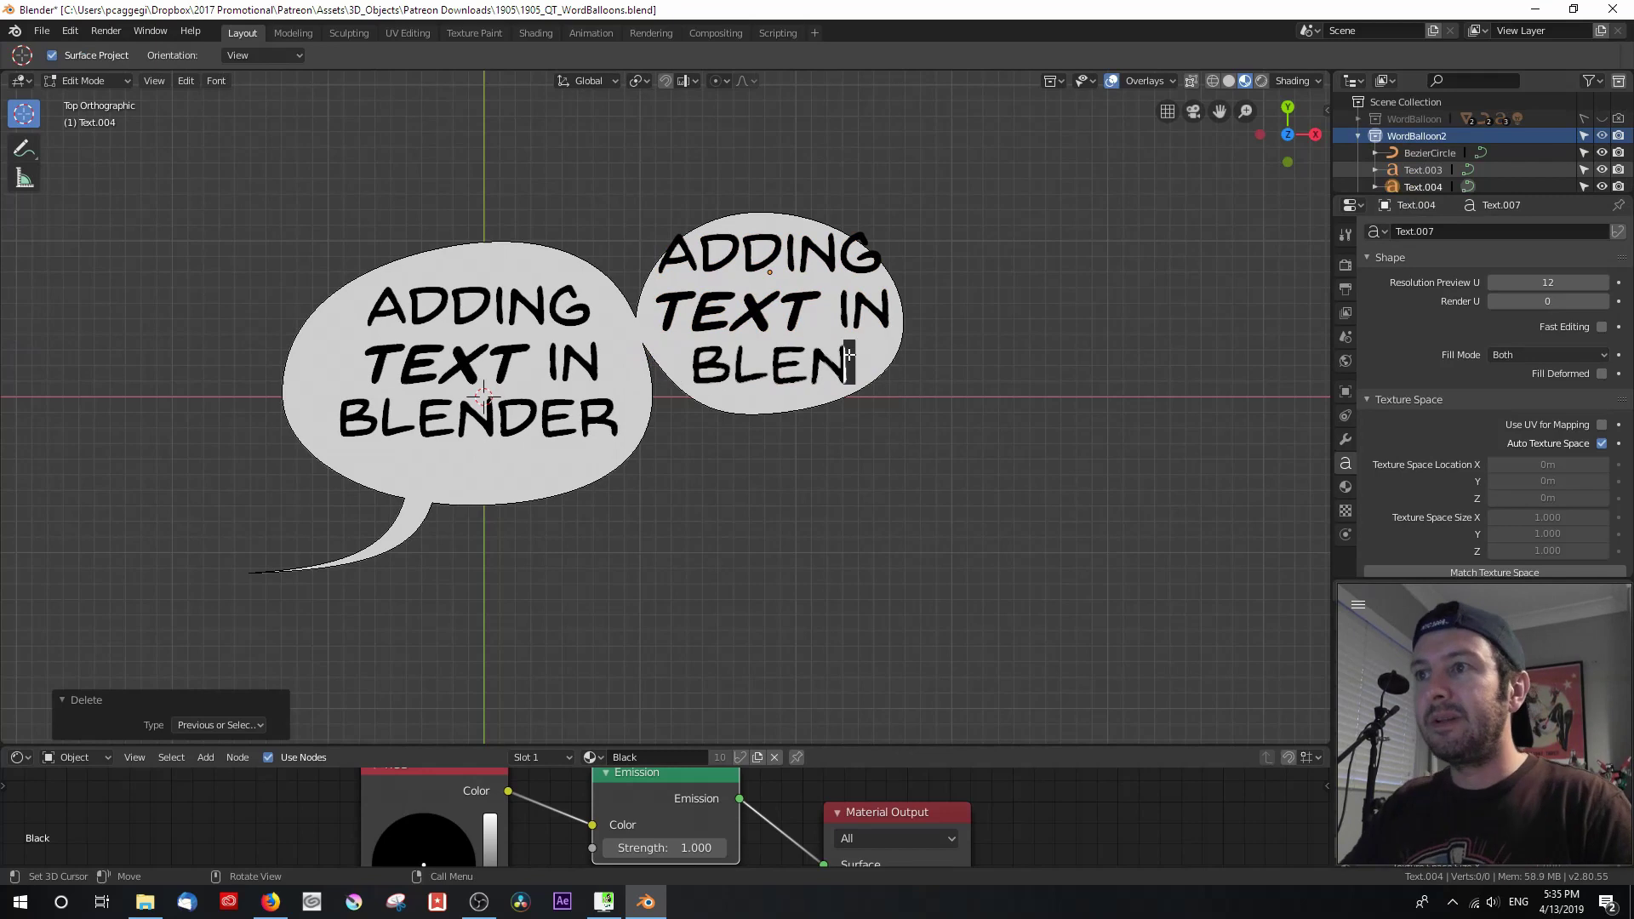
key("BackSpace")
key("BackSpace")
key("BackSpace")
key("BackSpace")
key("BackSpace")
key("BackSpace")
key("BackSpace")
key("BackSpace")
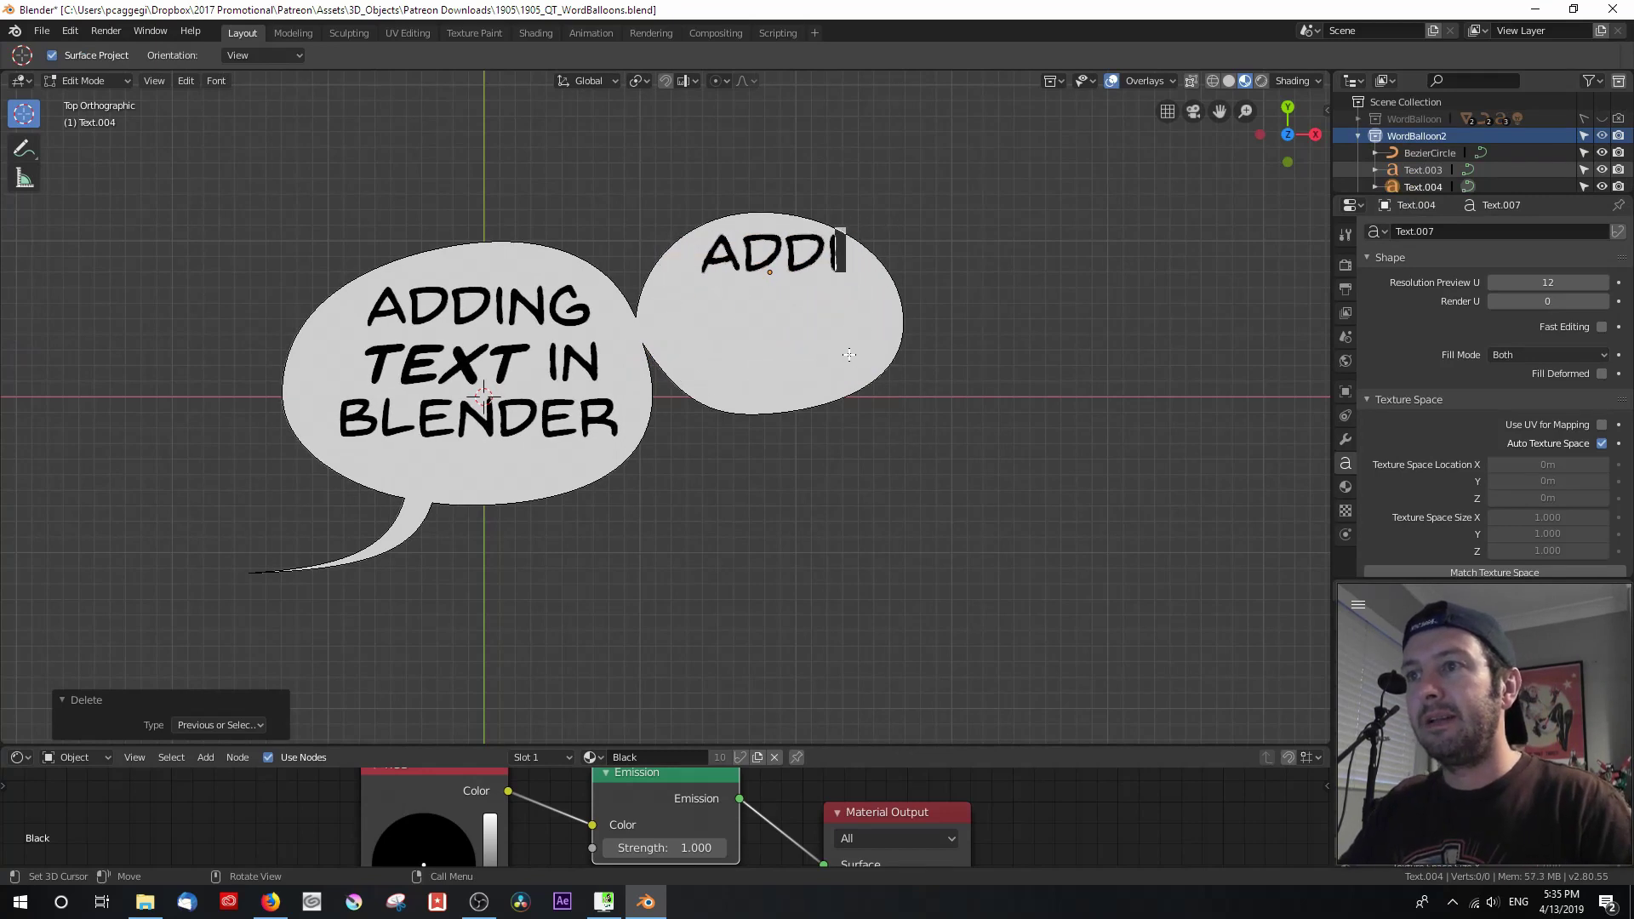
type("ISN'T")
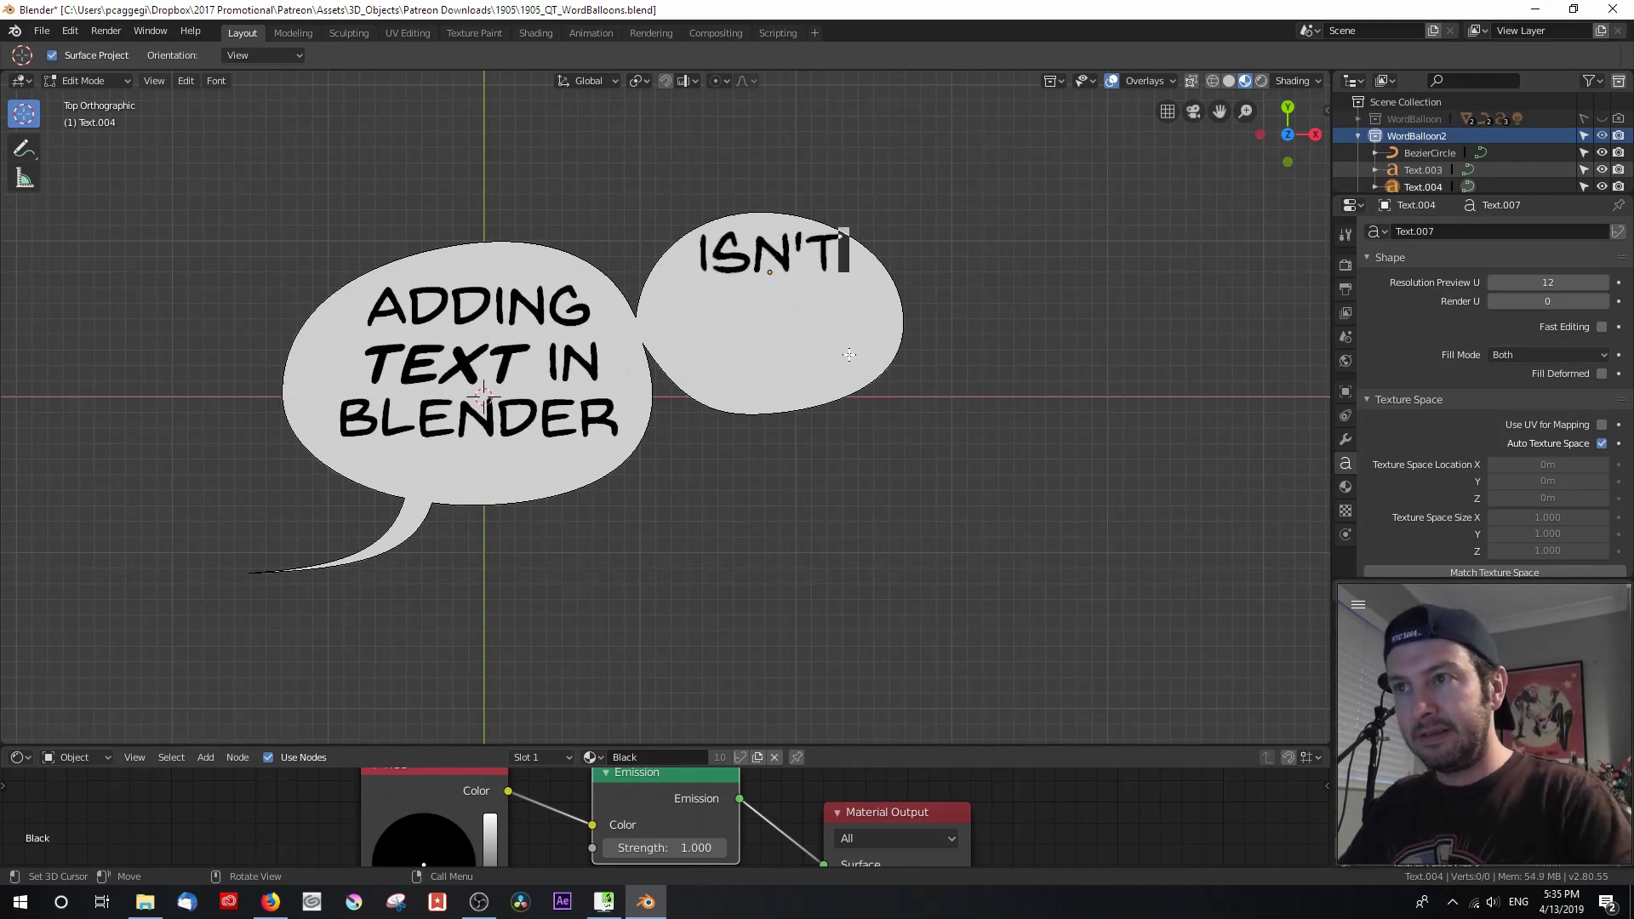
key("Return")
type("HARD")
key("Return")
type("TO DO")
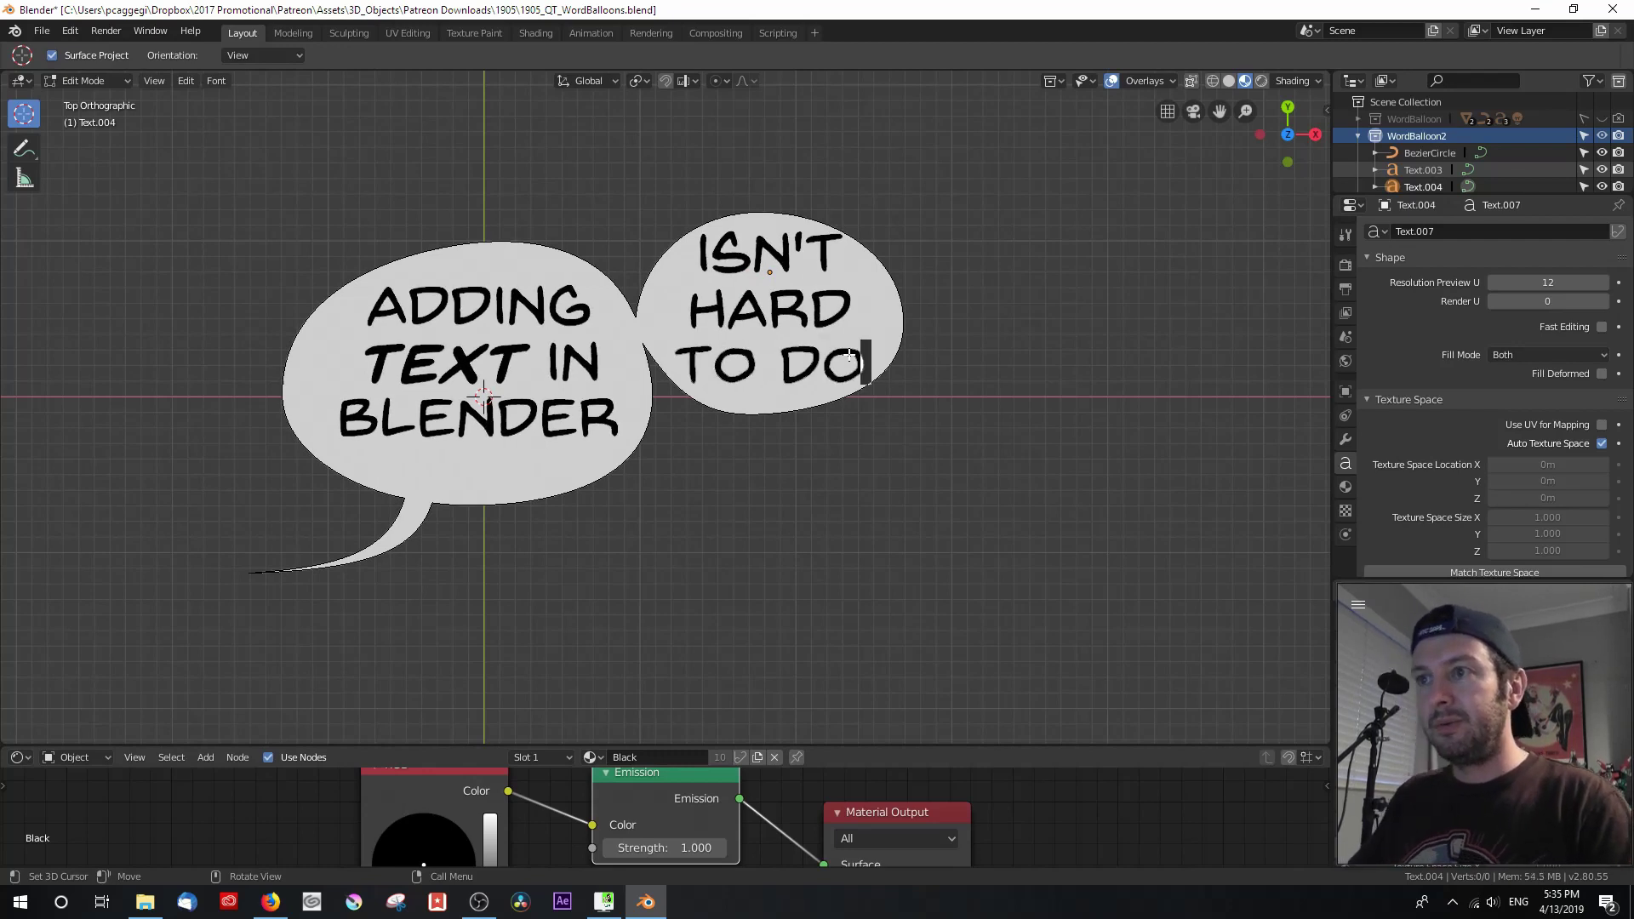
key("Tab")
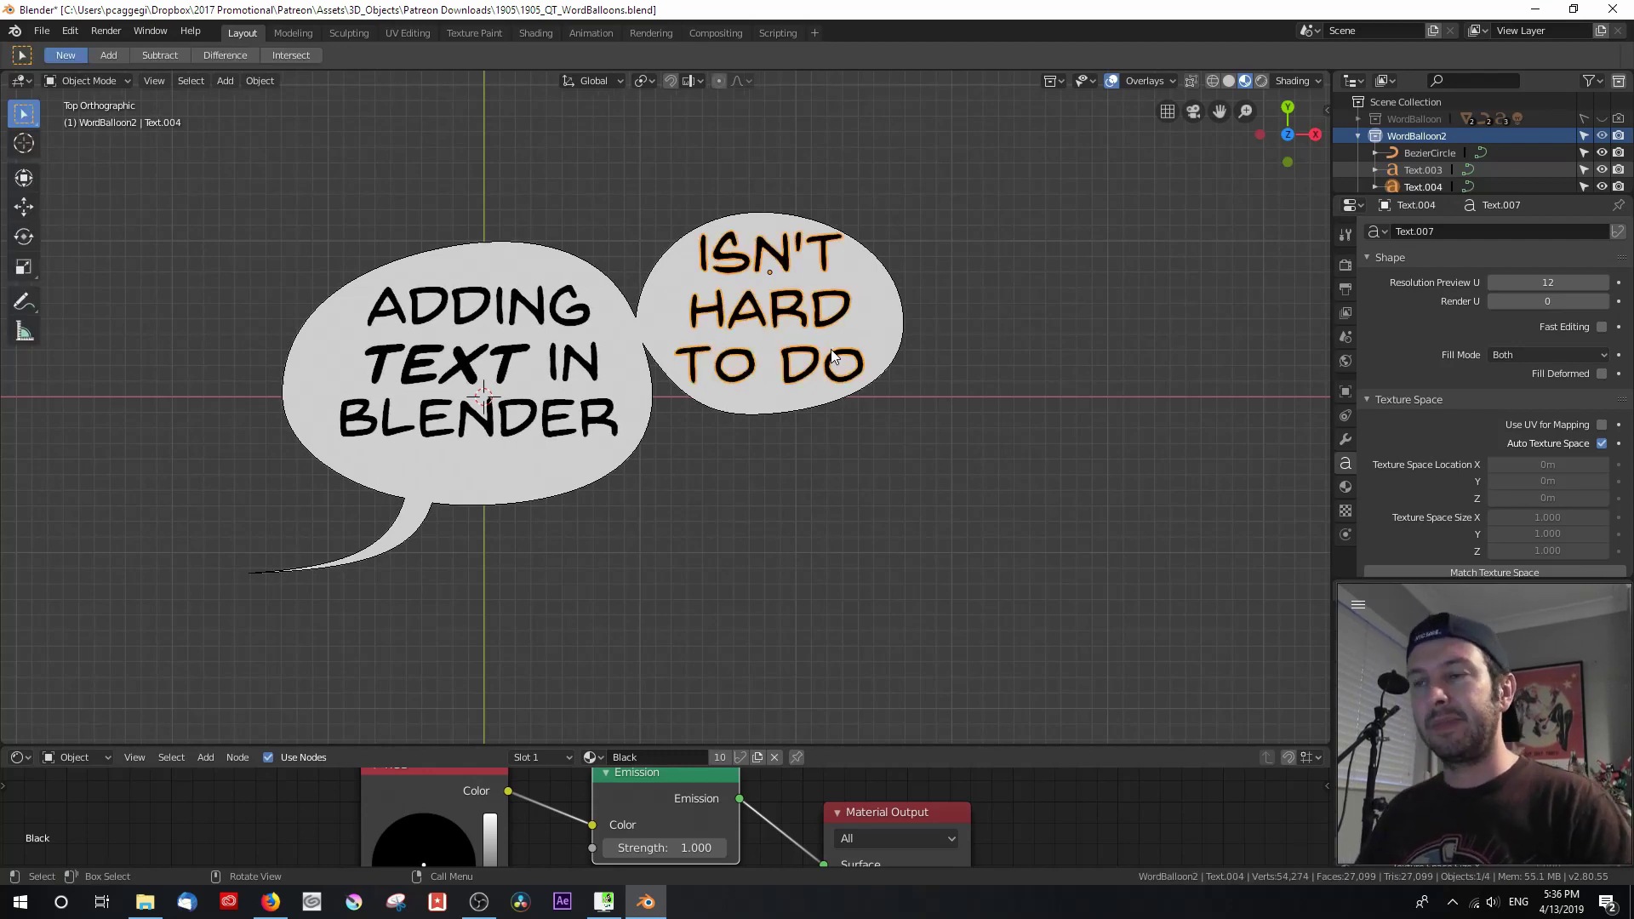
Scale the new lettering down and move it to sit inside the second balloon.
key("s")
left_click(905, 349)
key("g")
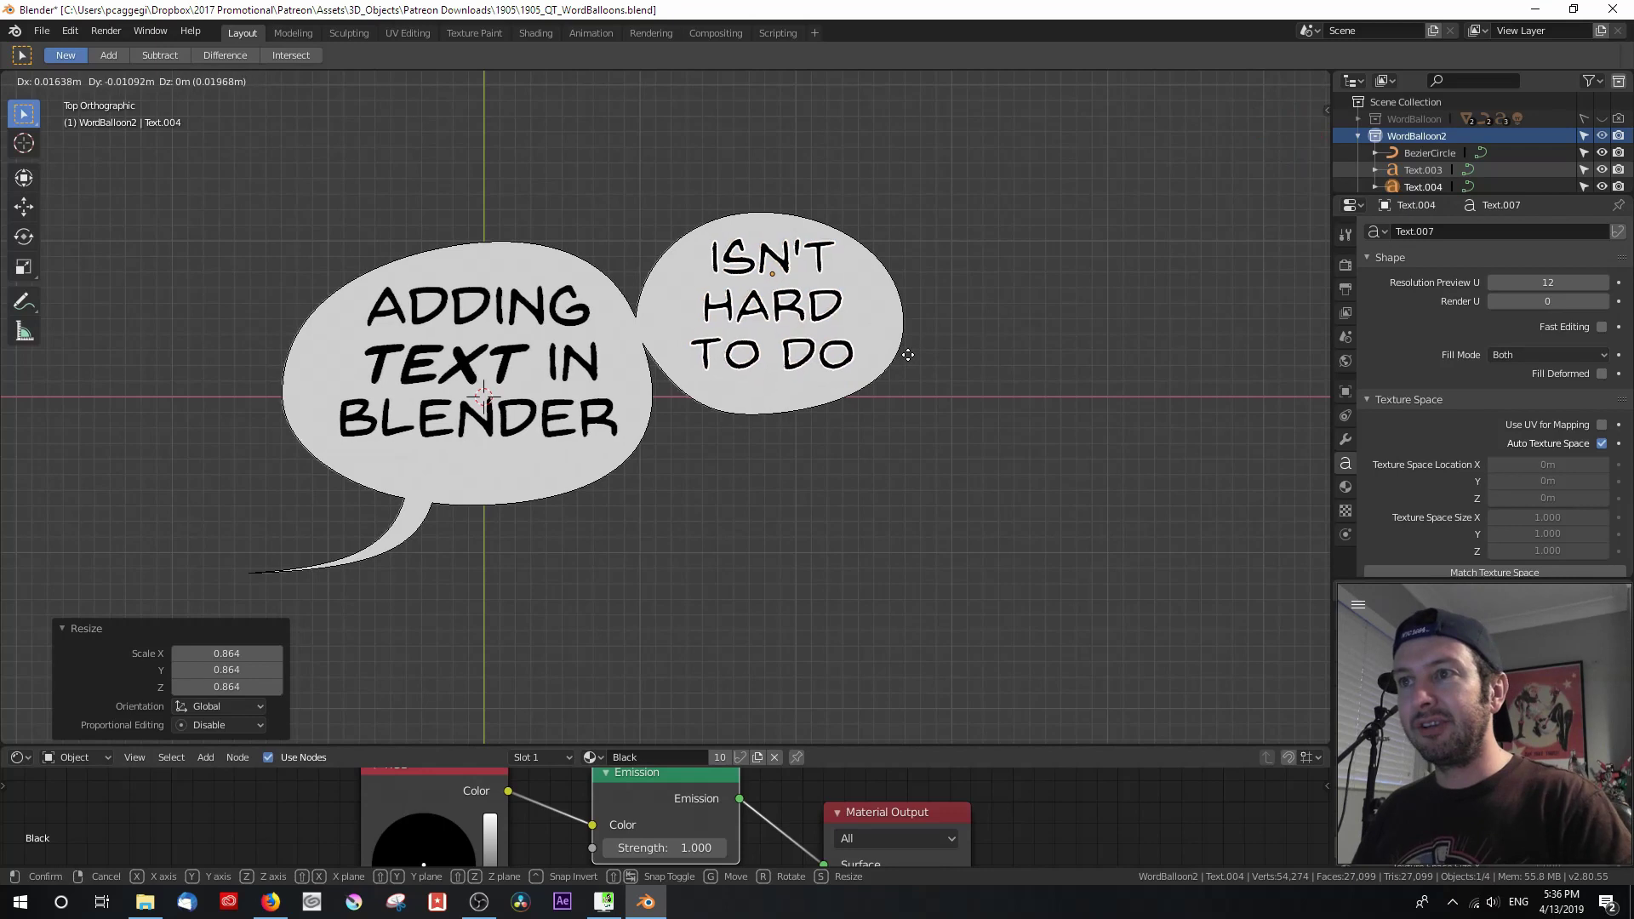
left_click(890, 340)
left_click(890, 339)
scroll(890, 332, "down", 2)
middle_click_drag(890, 330, 635, 364, "shift")
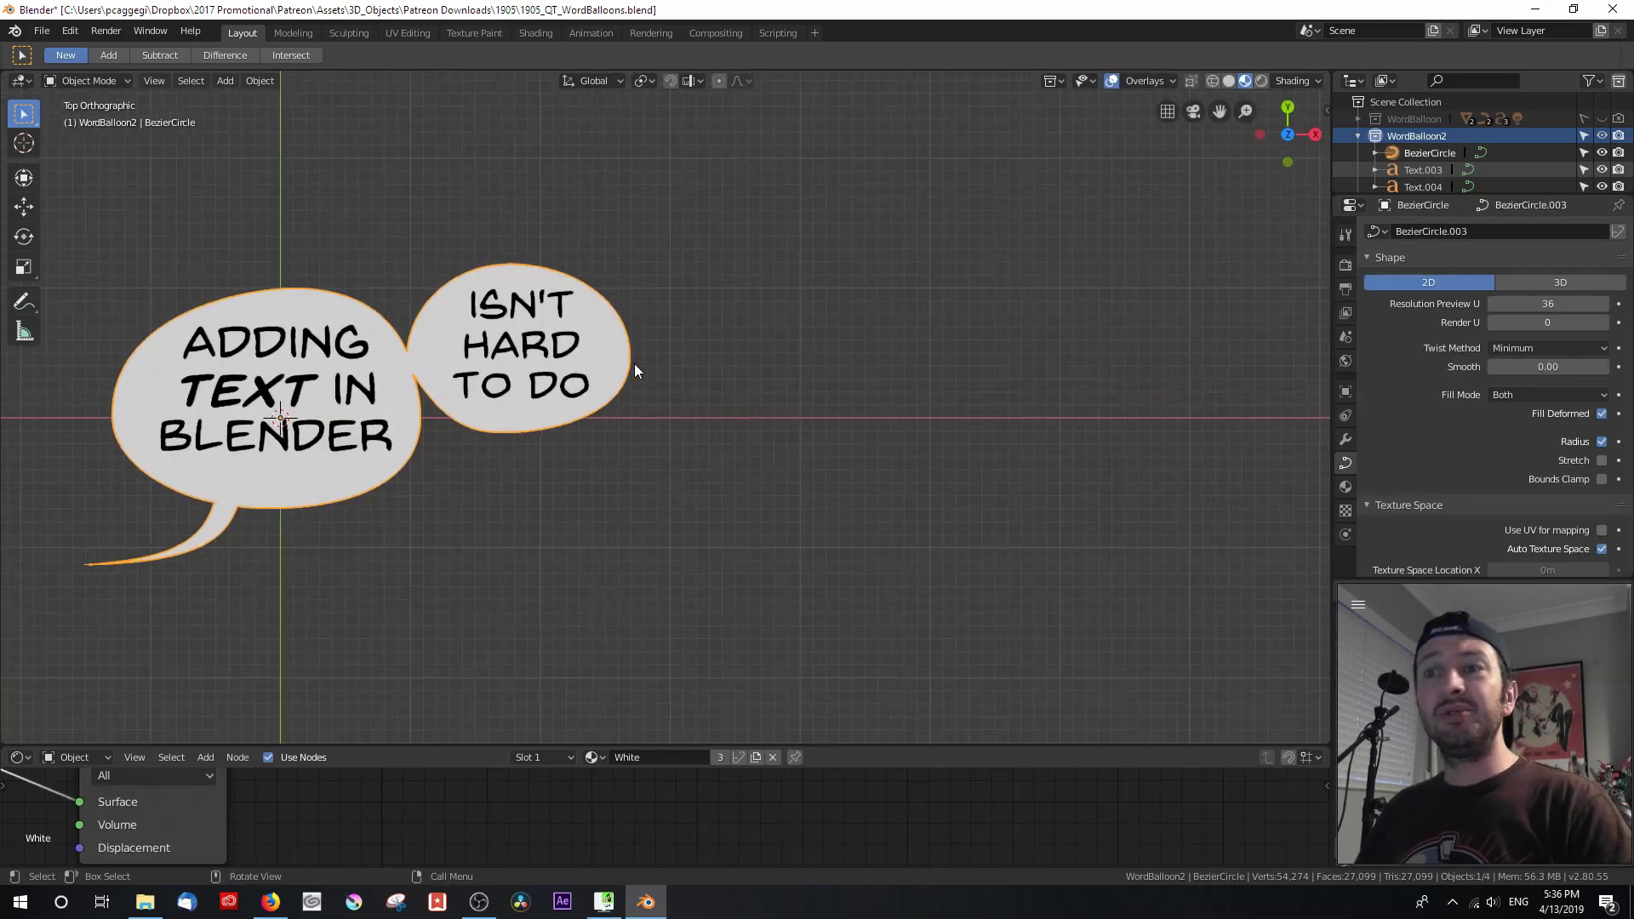
Subdivide a segment of the balloon outline and make the new handles sharp corners.
scroll(635, 364, "up", 1)
key("Tab")
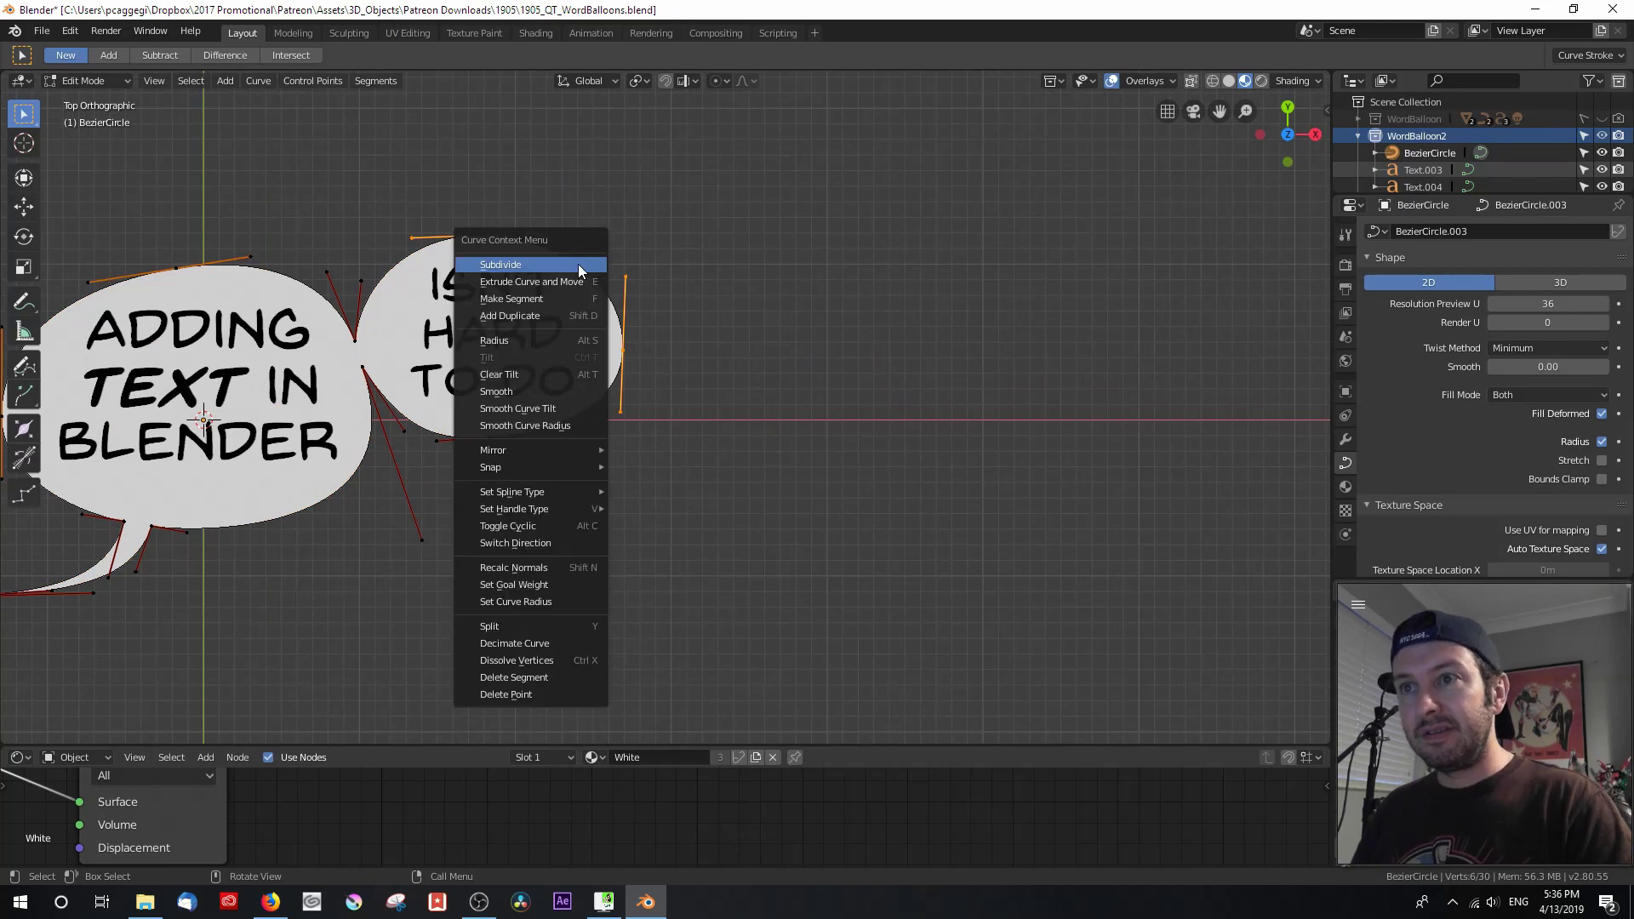
left_click(579, 264)
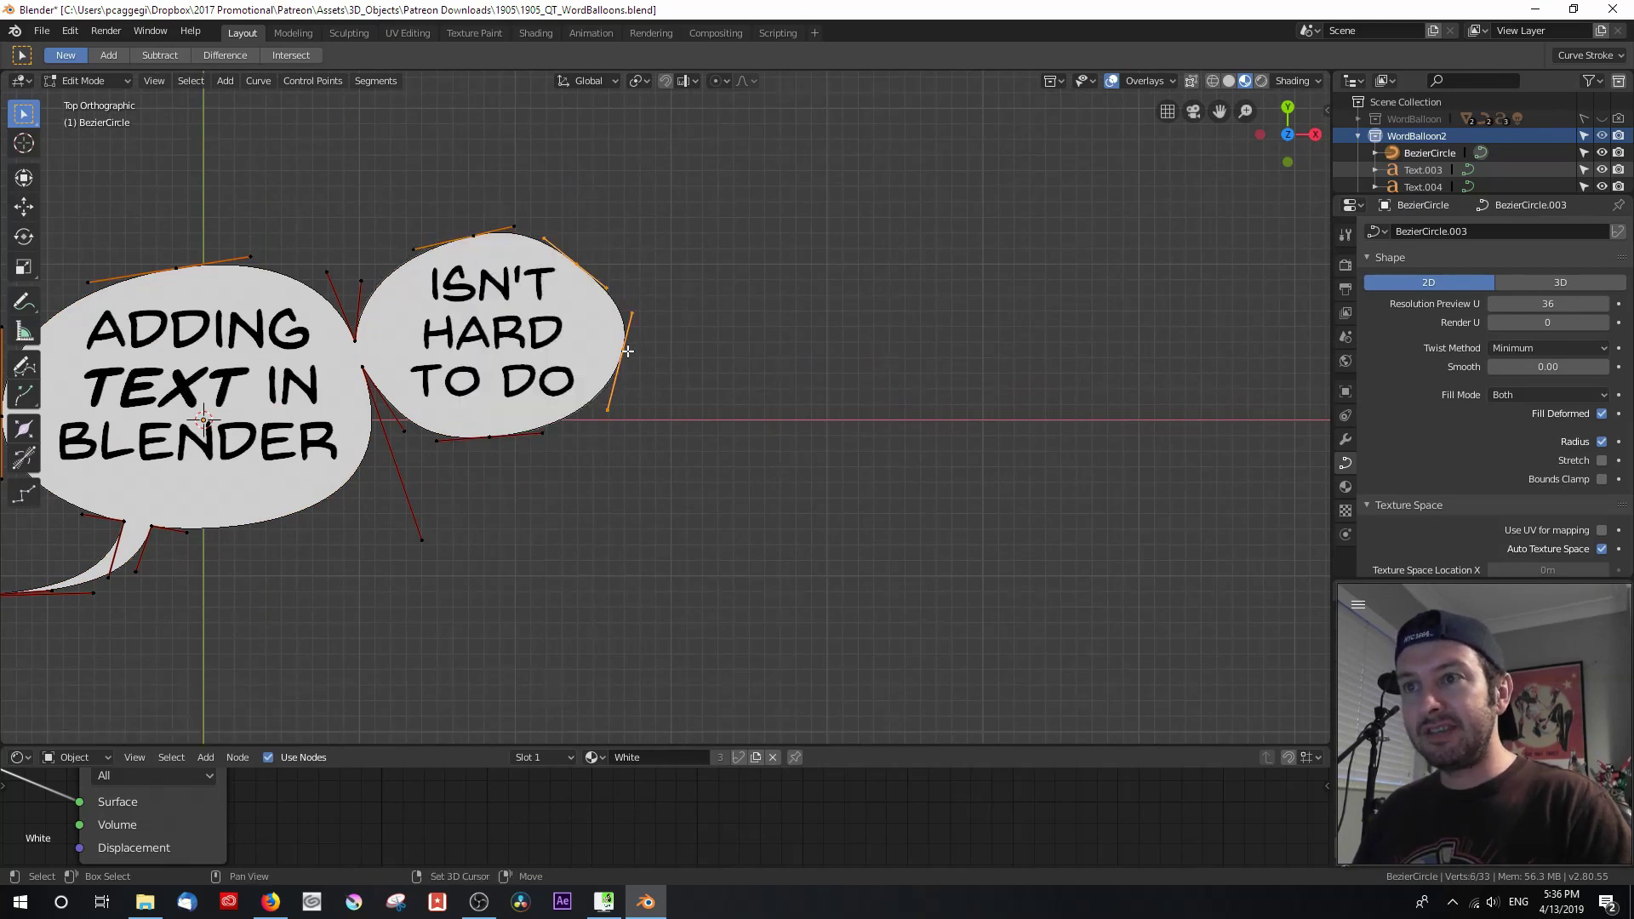
right_click(613, 302)
left_click(613, 303)
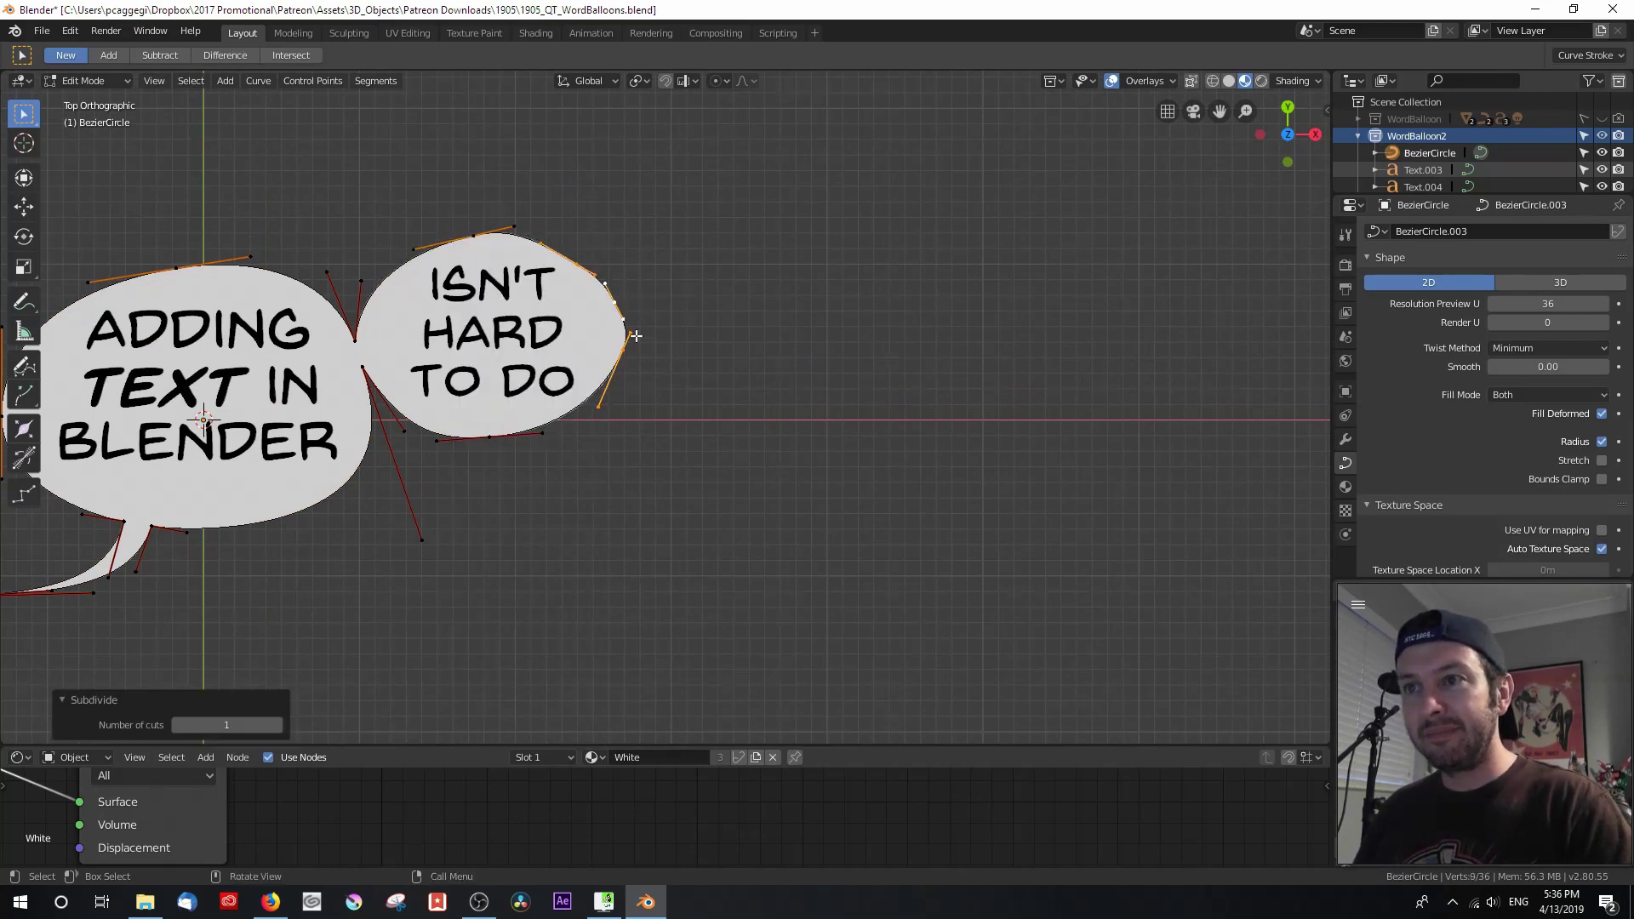
key("v")
left_click(596, 276)
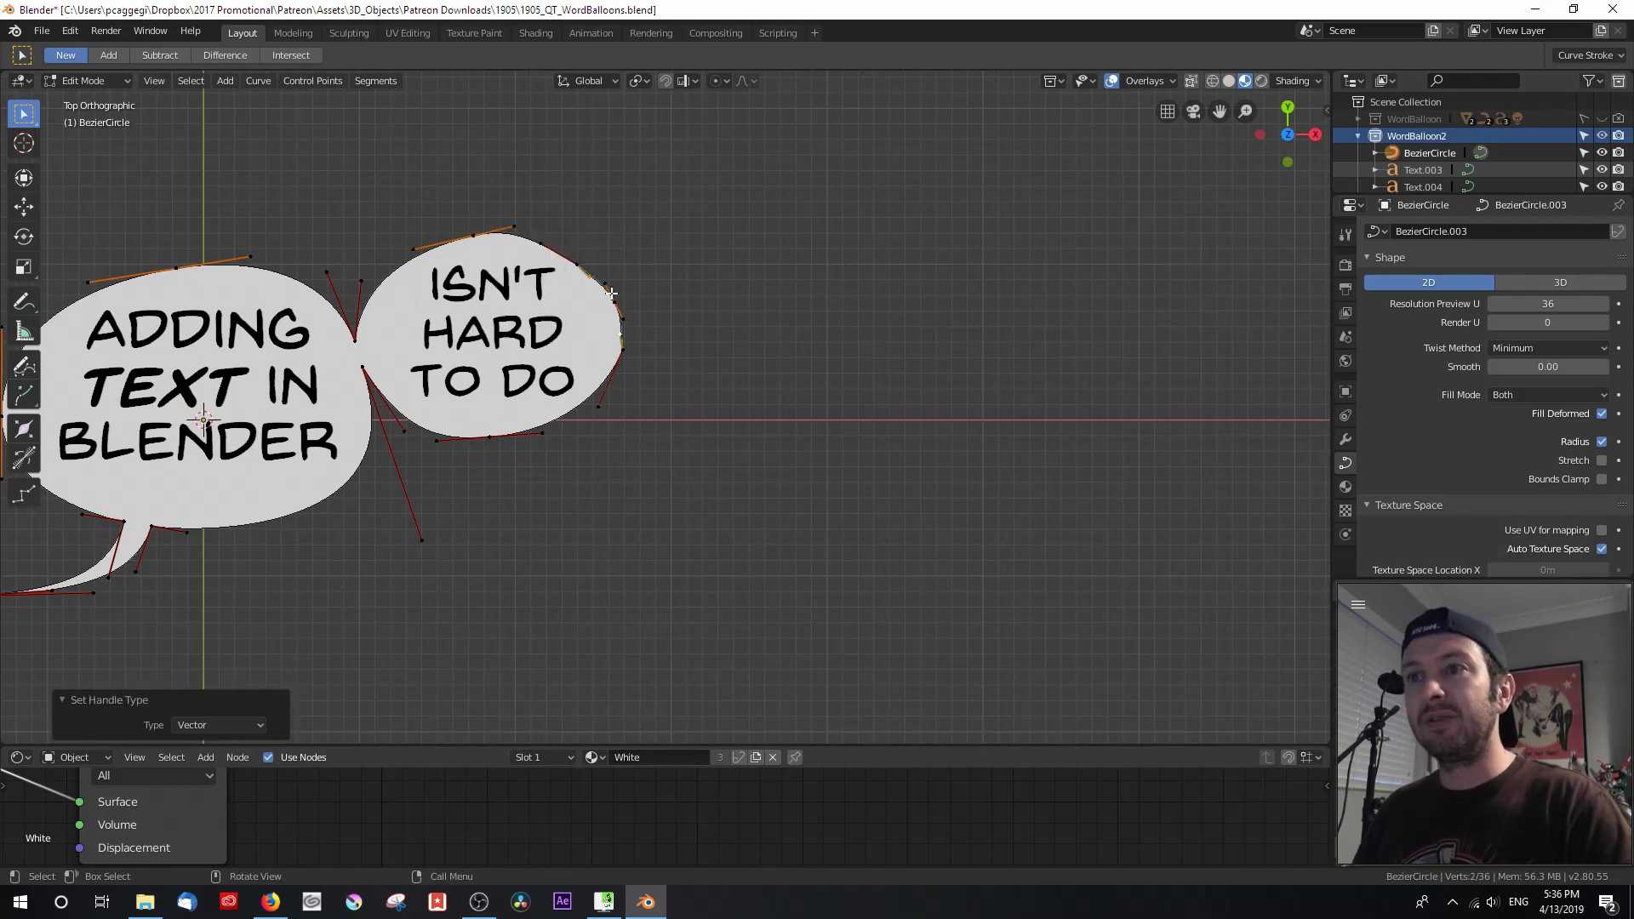
Pull the right control point up and outward to start a third lobe.
left_click(610, 293)
key("g")
left_click(771, 247)
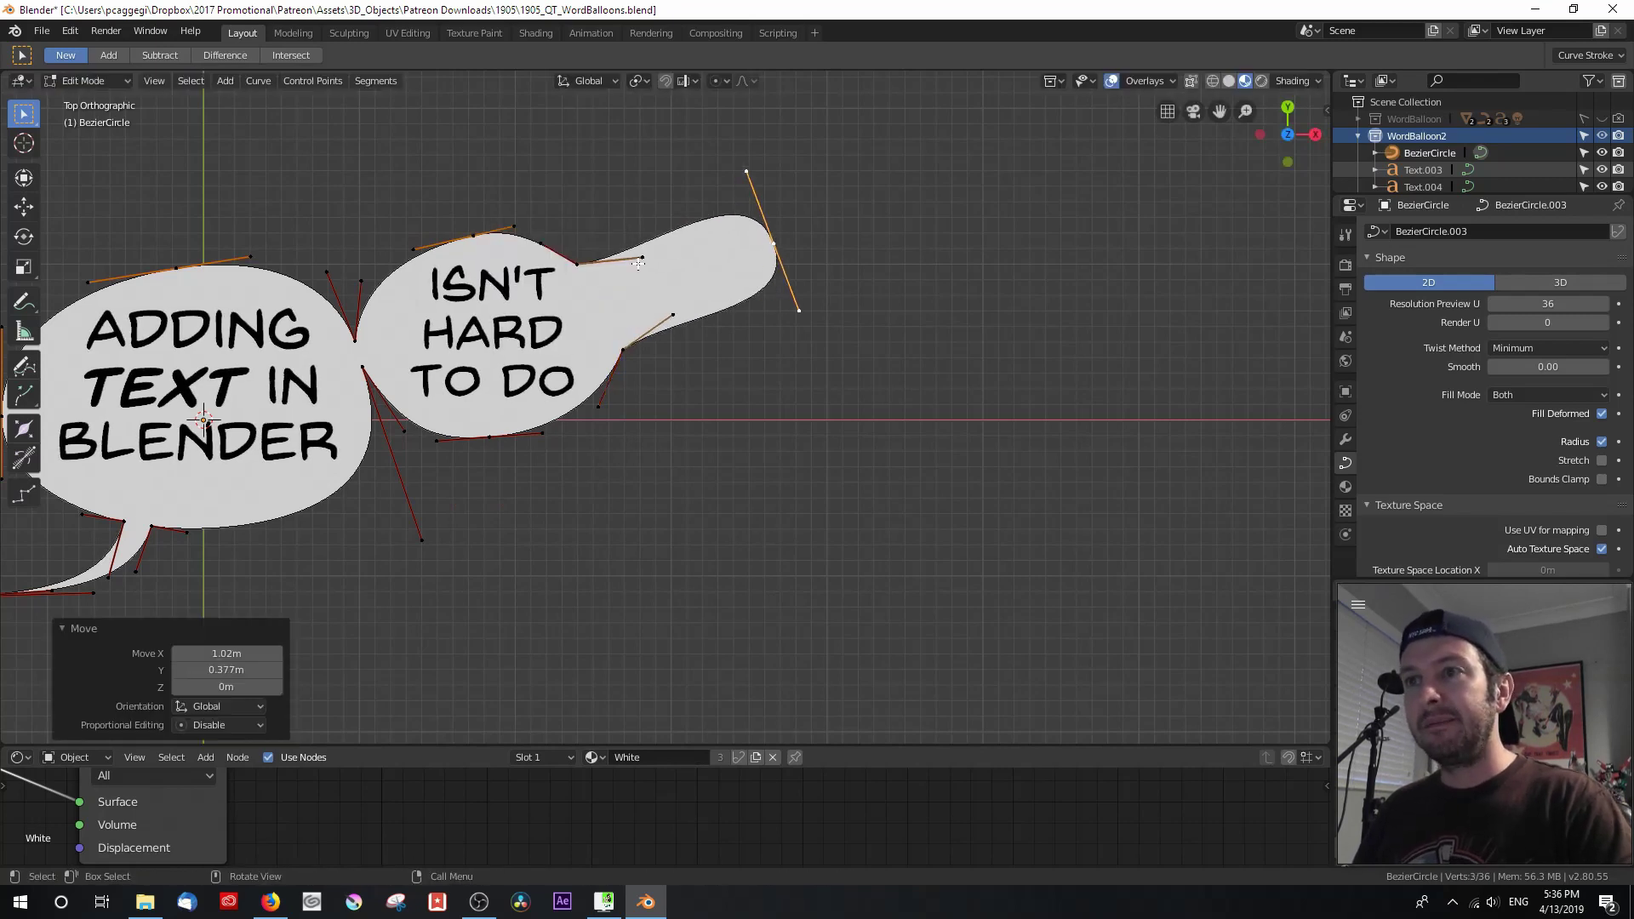
key("g")
right_click(610, 202)
key("g")
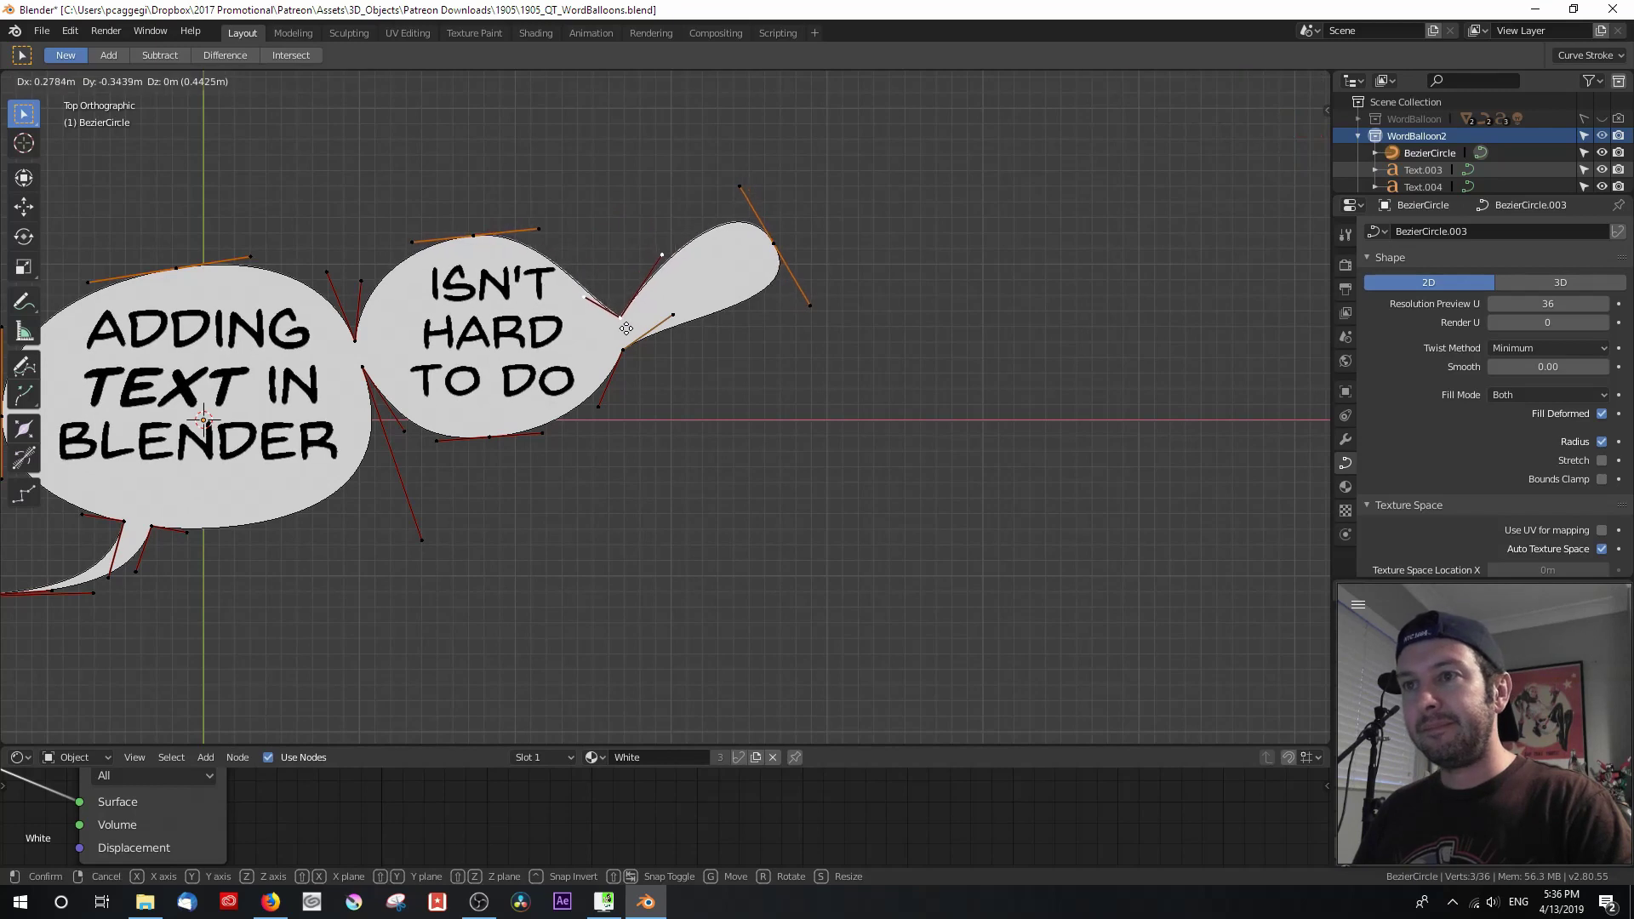
left_click(627, 332)
Reposition the neighbouring handle and lower-right control point to shape the third lobe.
left_click(630, 230)
left_click(582, 302)
key("g")
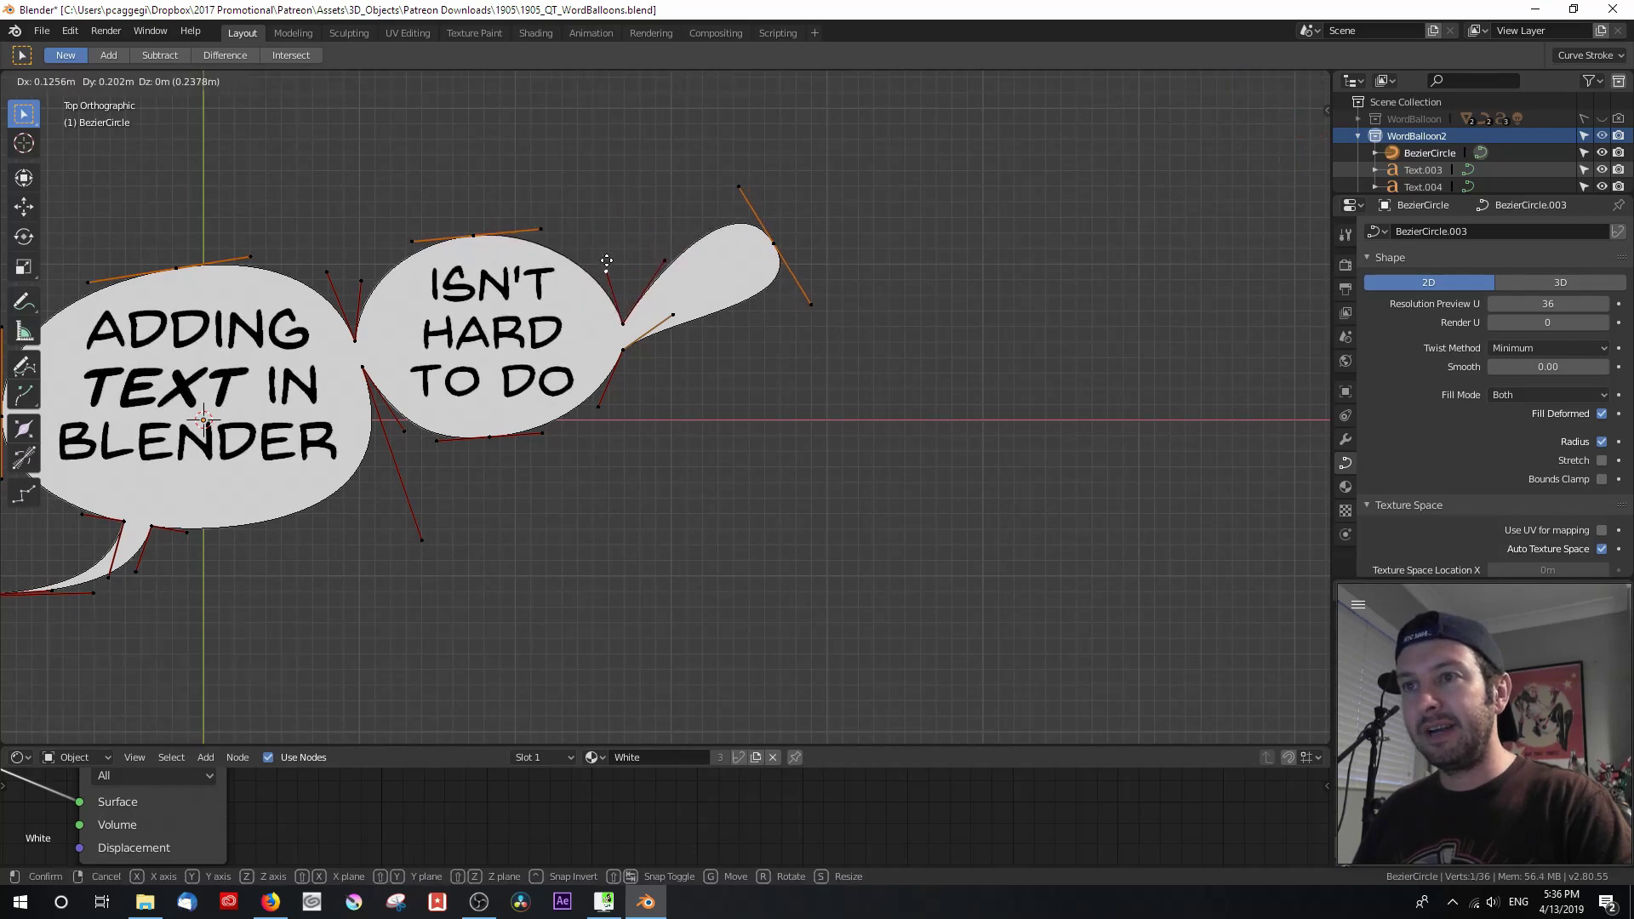
left_click(569, 245)
left_click(622, 350)
key("g")
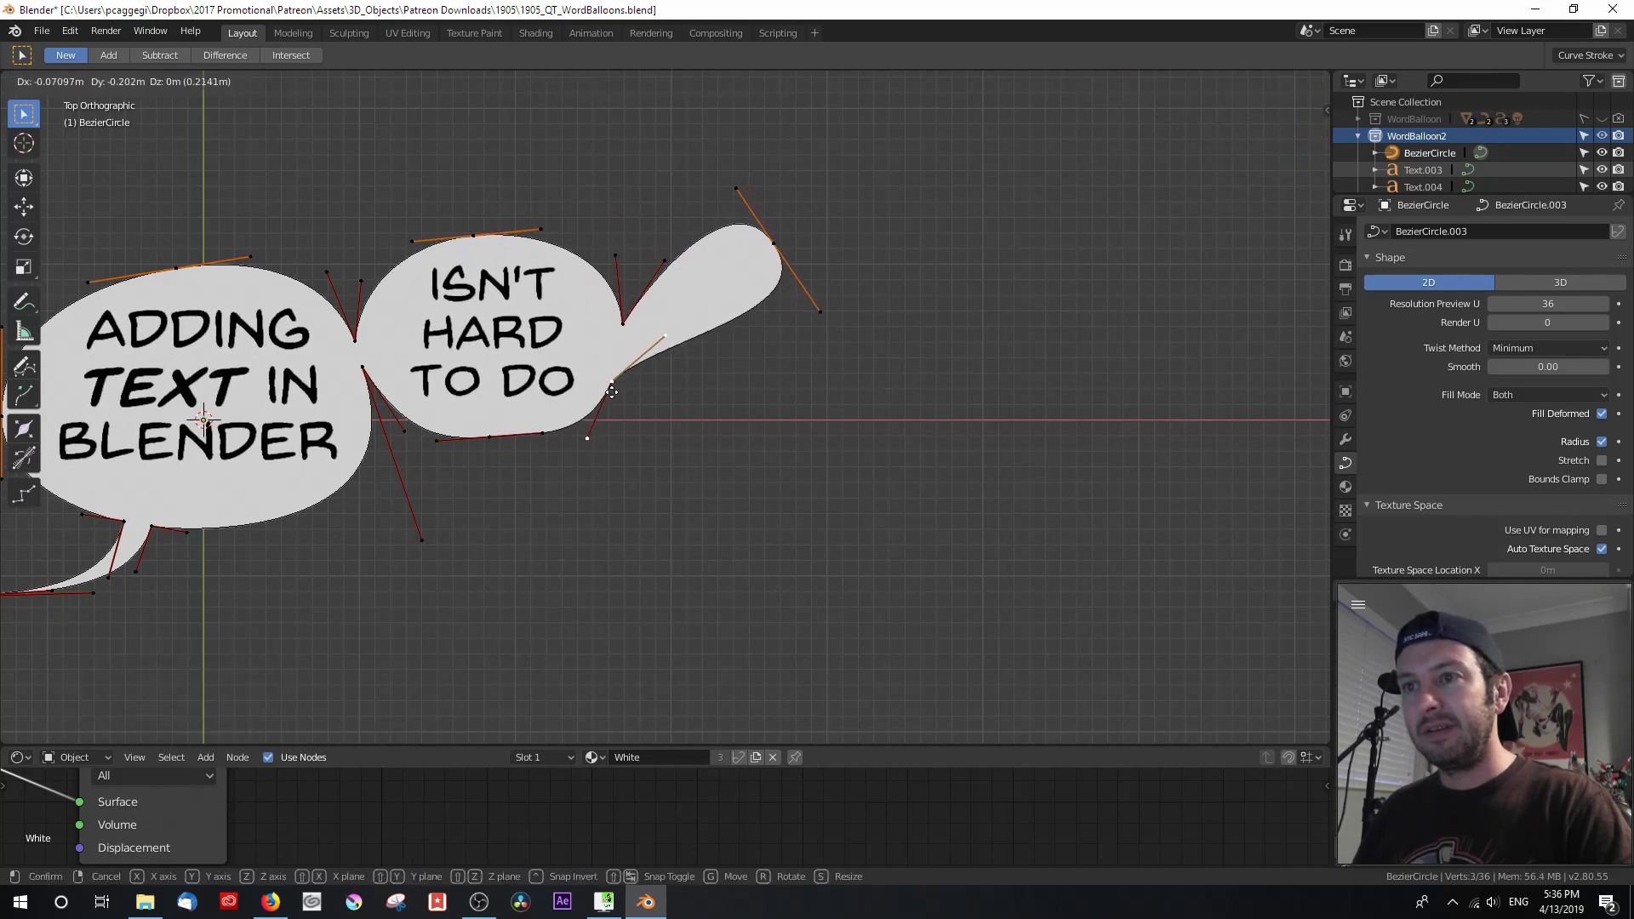
left_click(615, 388)
key("g")
left_click(498, 437)
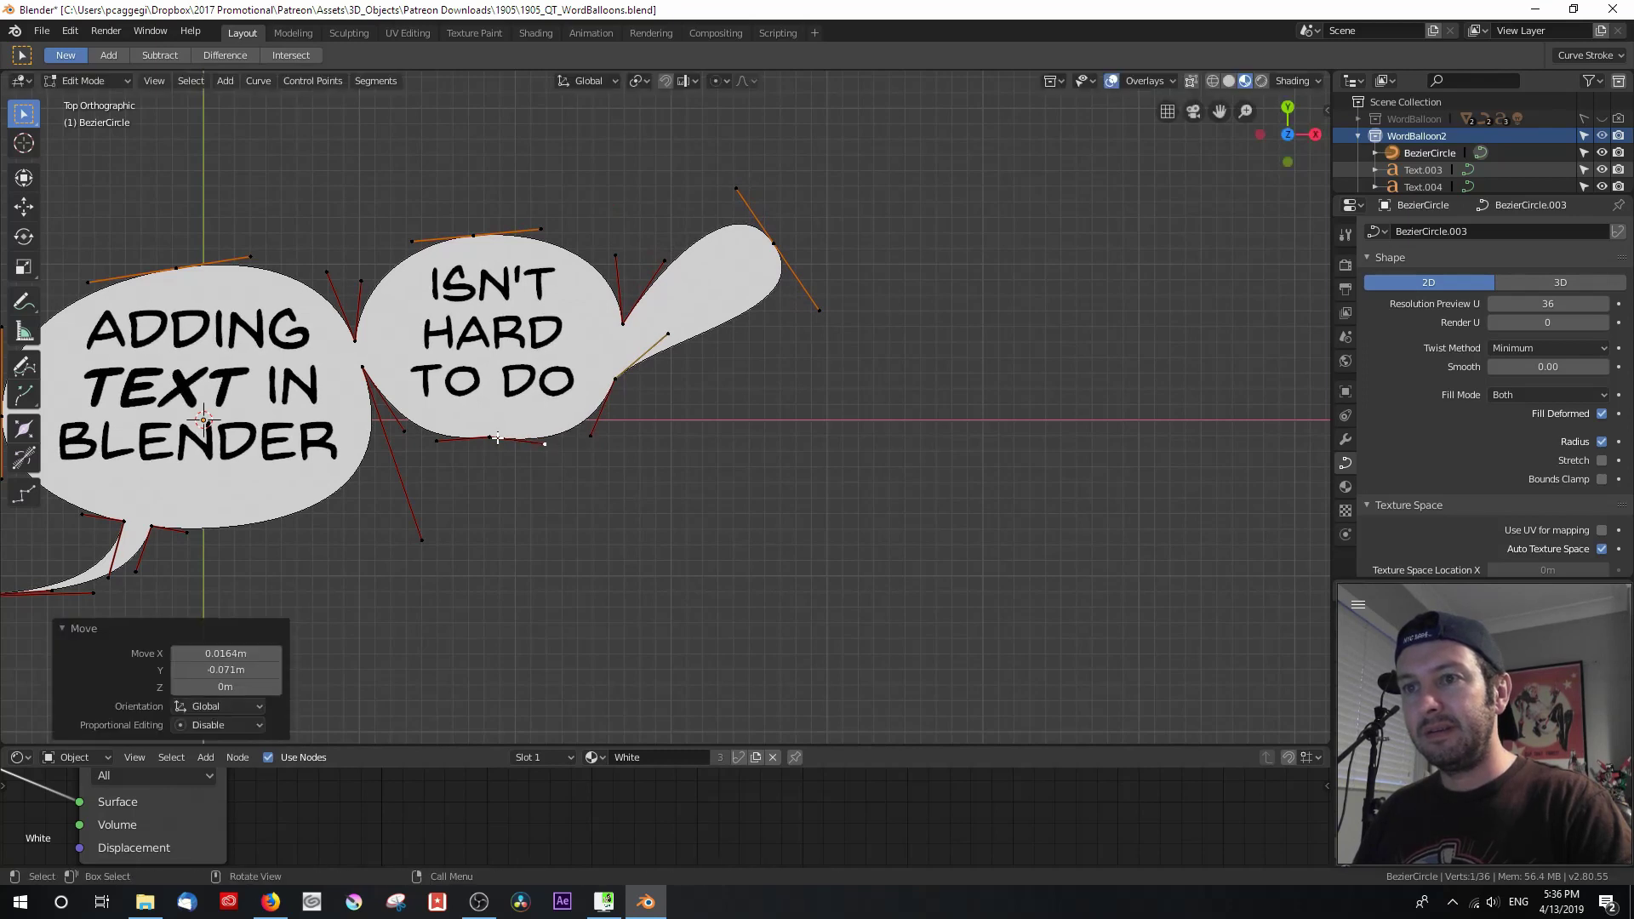
Try aligned handles on the lobe, then undo to keep it a round balloon.
right_click(493, 442)
key("Escape")
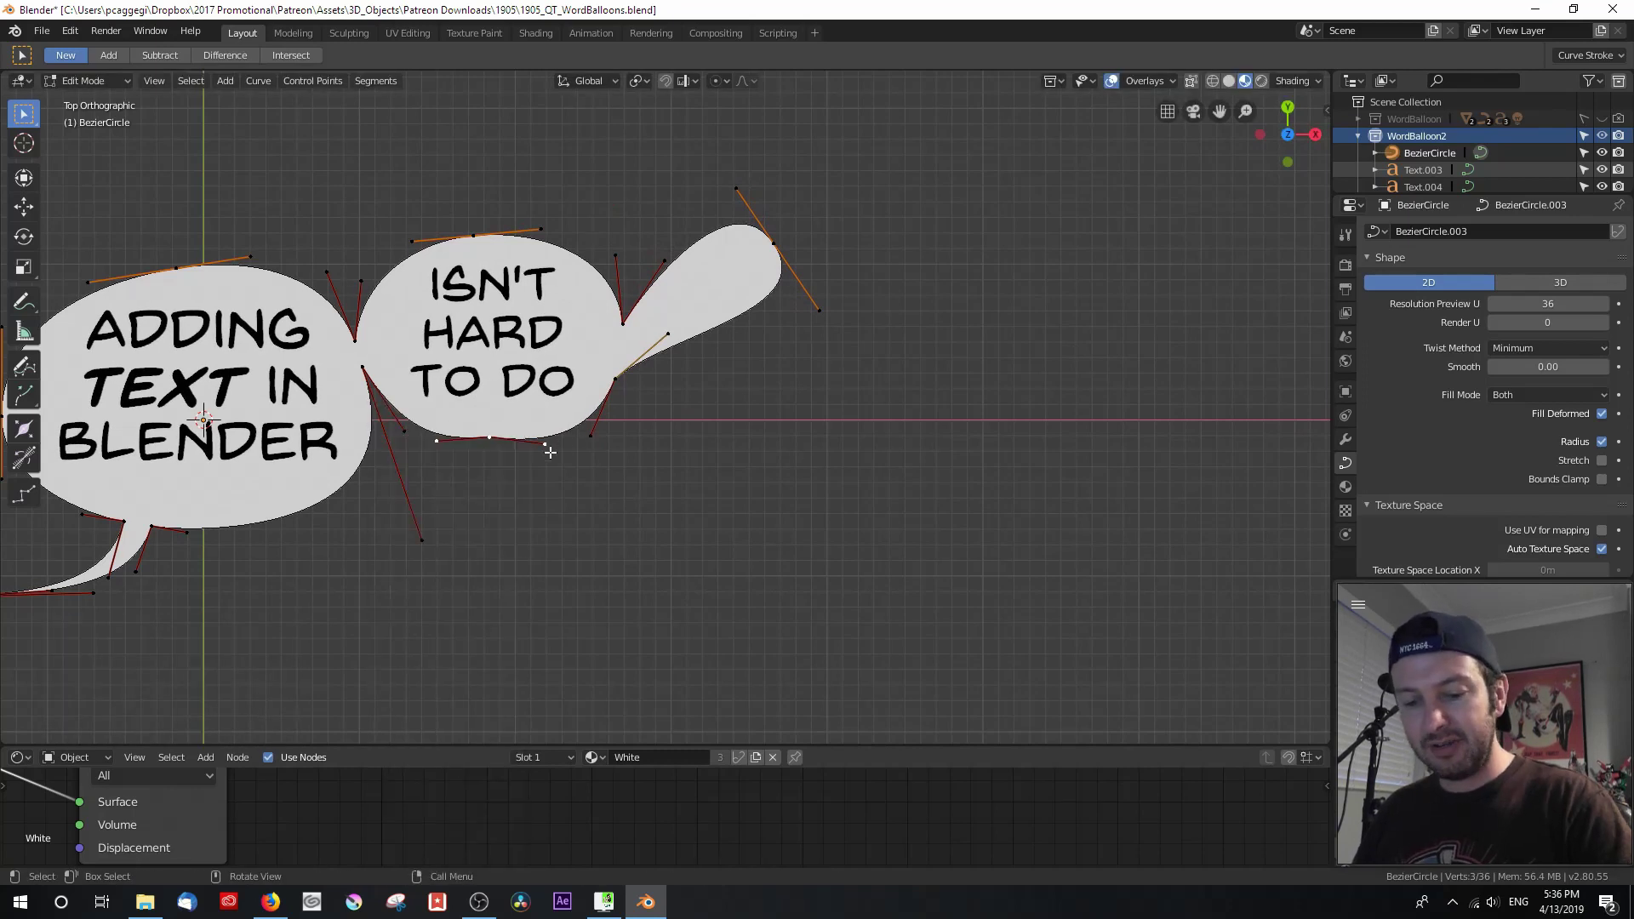
key("v")
left_click(539, 468)
key("ctrl+z")
key("ctrl+z")
key("ctrl+z")
key("ctrl+z")
key("ctrl+z")
key("ctrl+z")
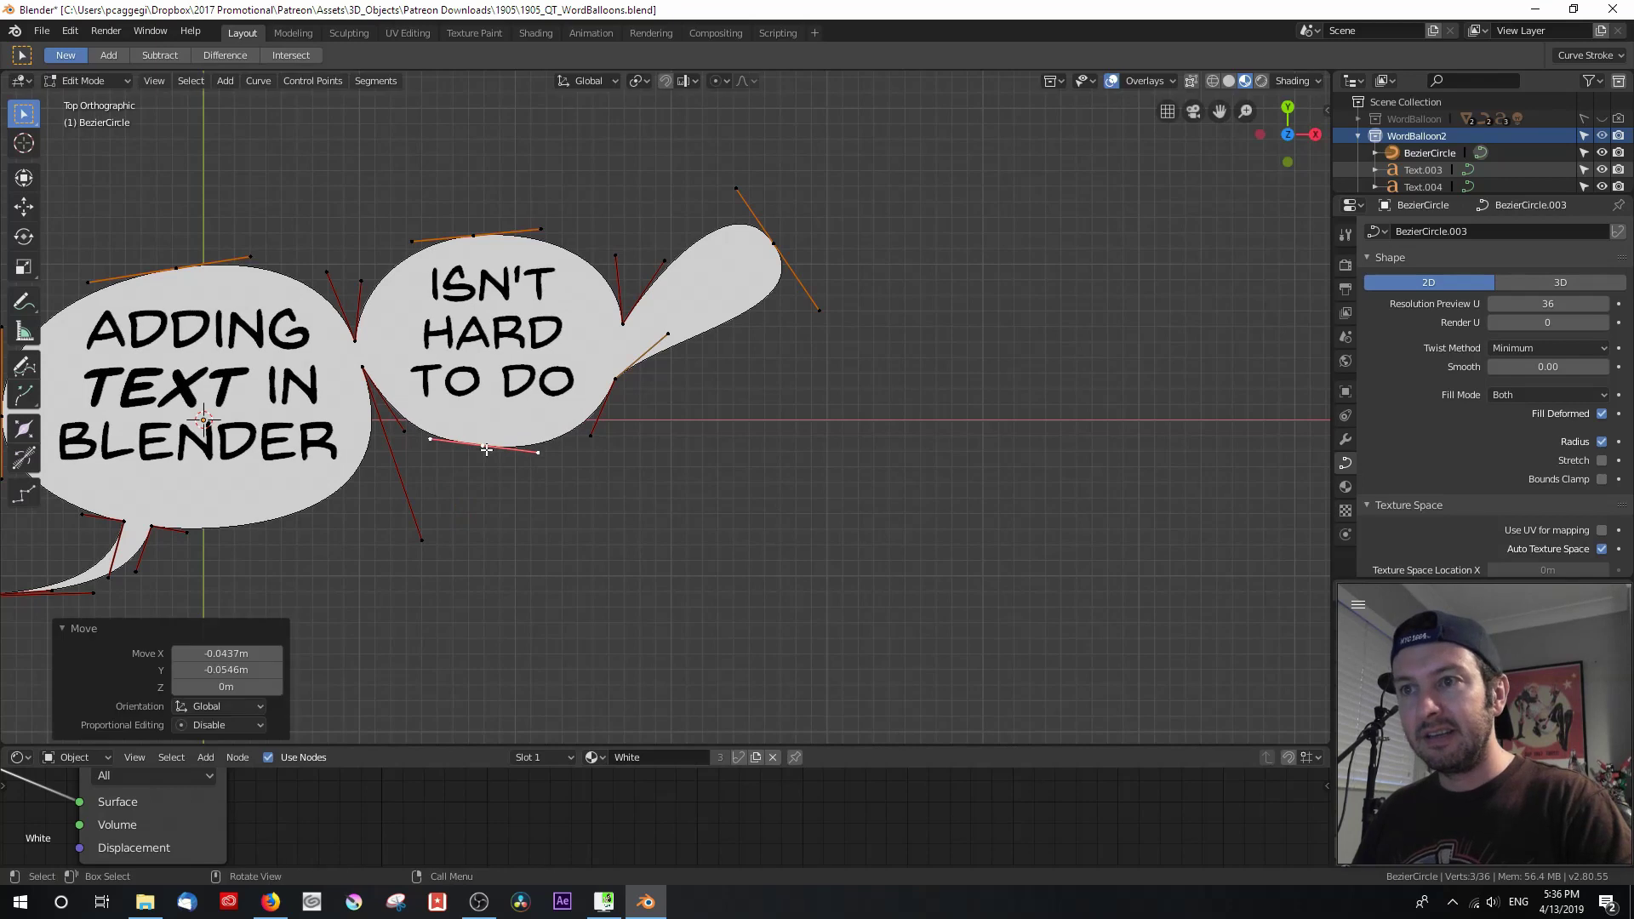
Copy the middle balloon's lettering into the third balloon and retype its first line as AT.
left_click(538, 347)
key("shift+d")
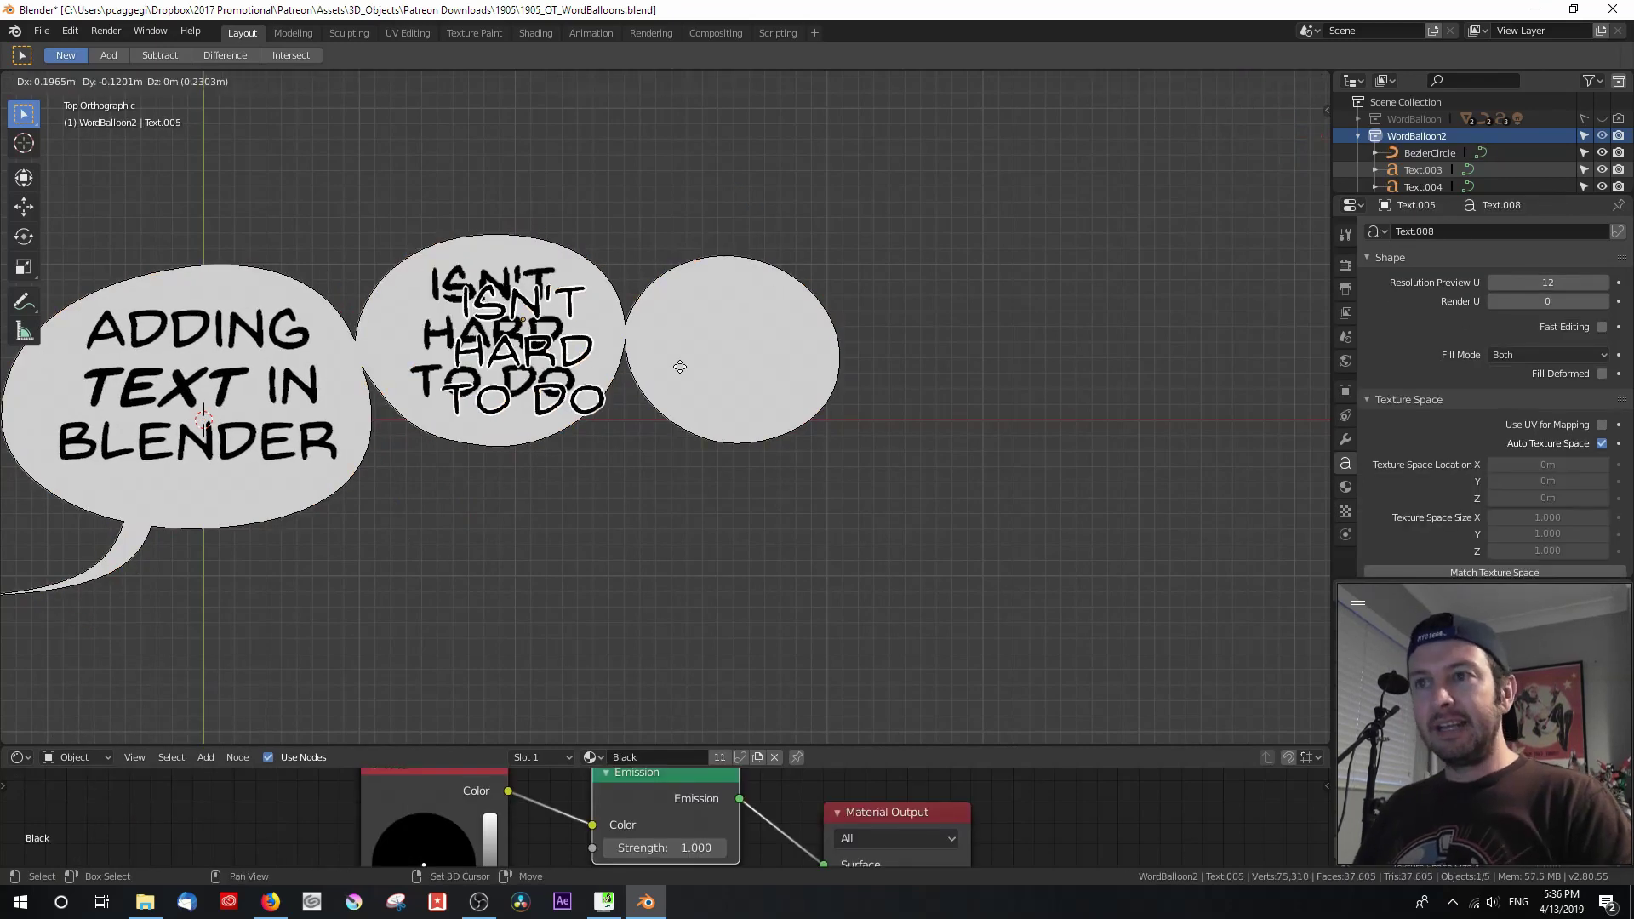
left_click(783, 362)
key("Tab")
key("BackSpace")
key("BackSpace")
key("BackSpace")
key("BackSpace")
key("BackSpace")
key("BackSpace")
key("BackSpace")
key("BackSpace")
key("BackSpace")
key("BackSpace")
key("BackSpace")
key("BackSpace")
key("BackSpace")
key("BackSpace")
key("BackSpace")
key("BackSpace")
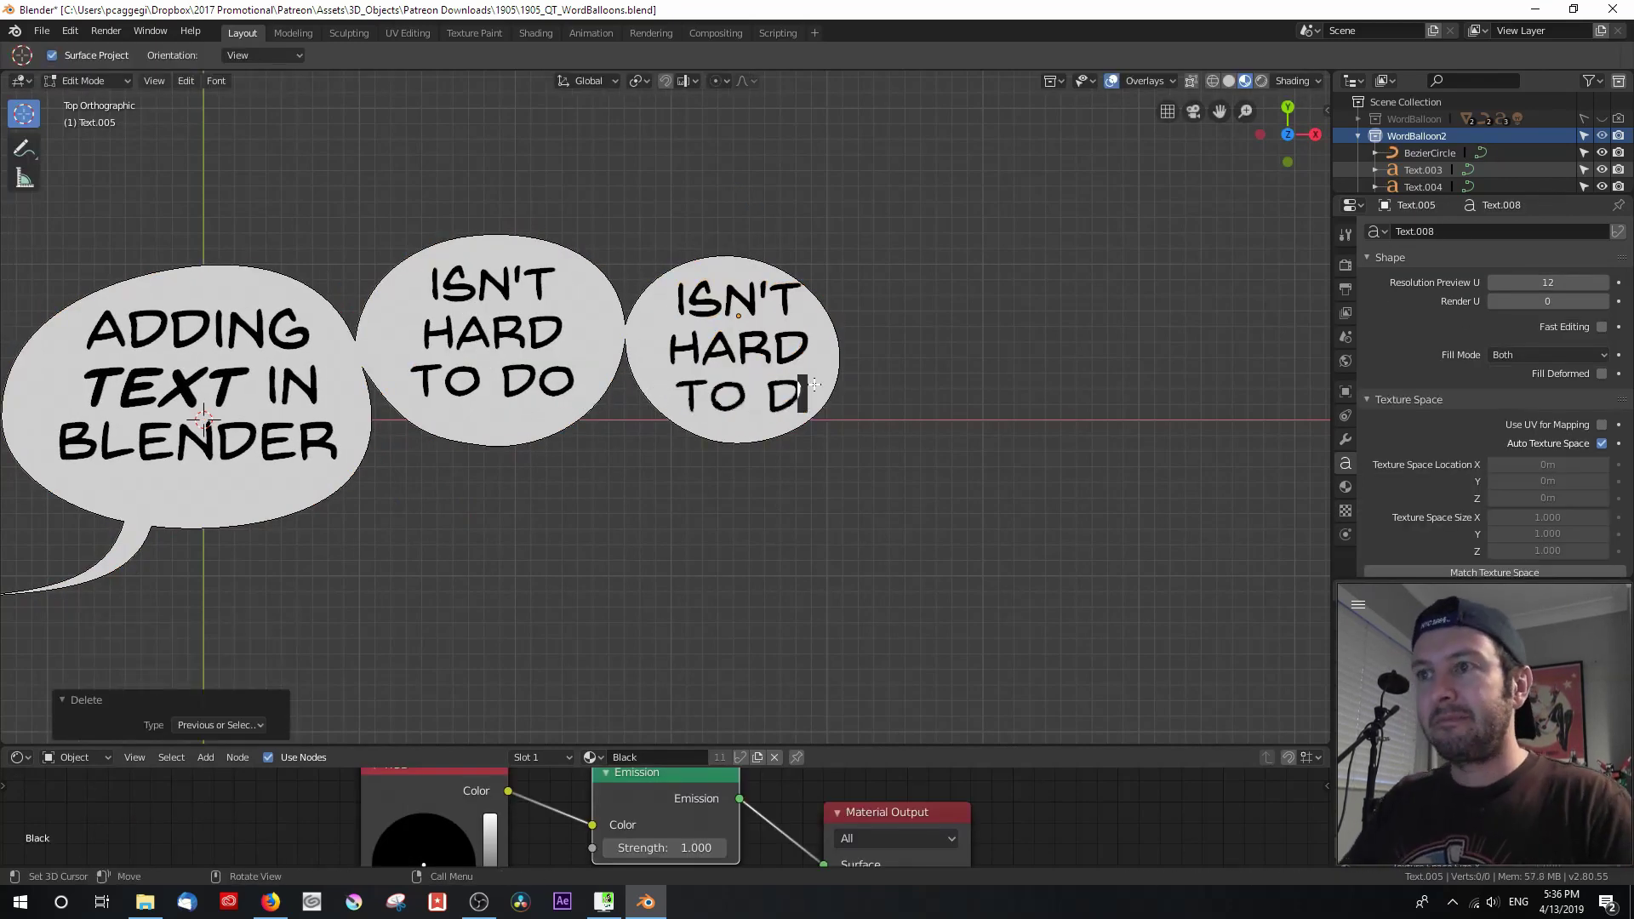
type("AT")
key("Return")
type("ALL")
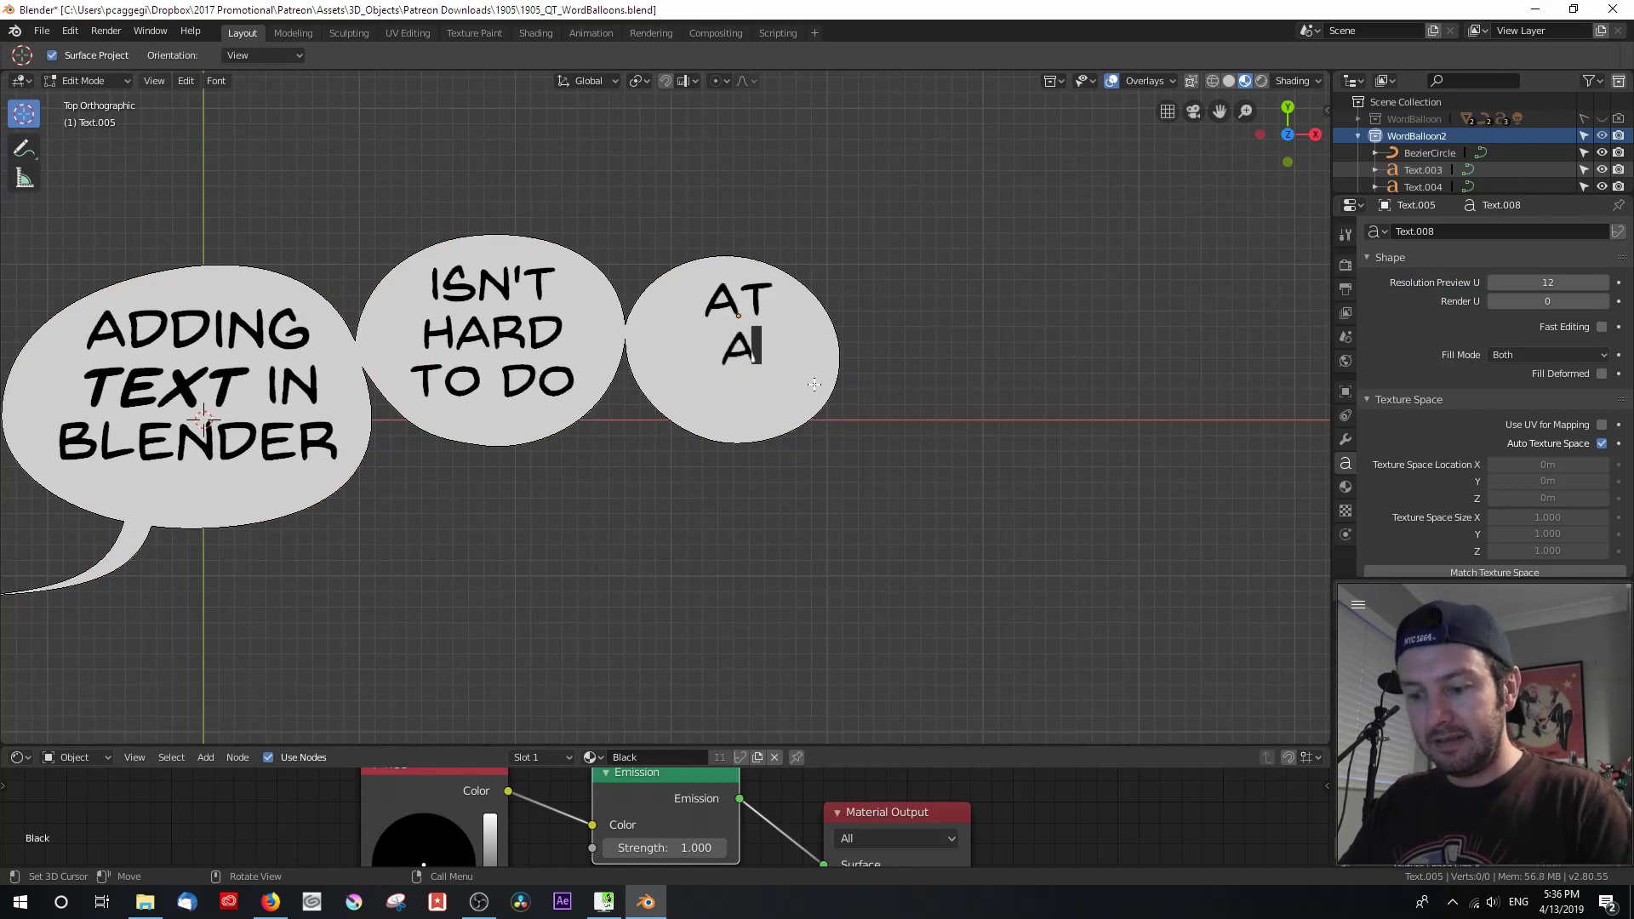
key("BackSpace")
key("BackSpace")
key("BackSpace")
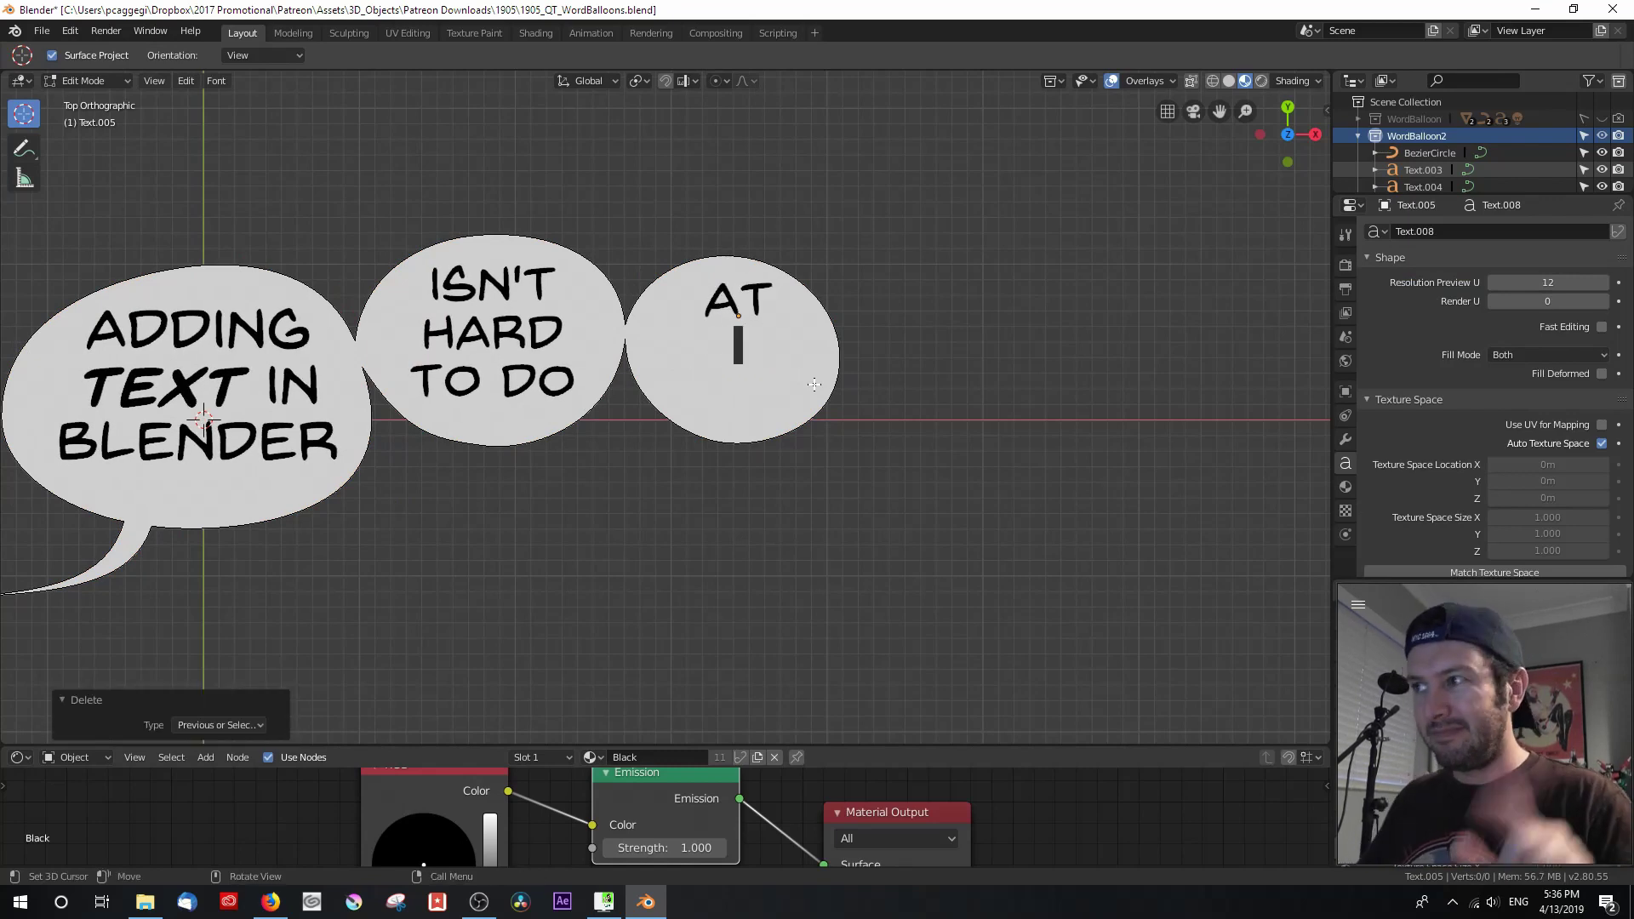
Add ALL! in italic on the second line and move the lettering into the third balloon.
scroll(1444, 481, "down", 1)
scroll(1444, 481, "down", 5)
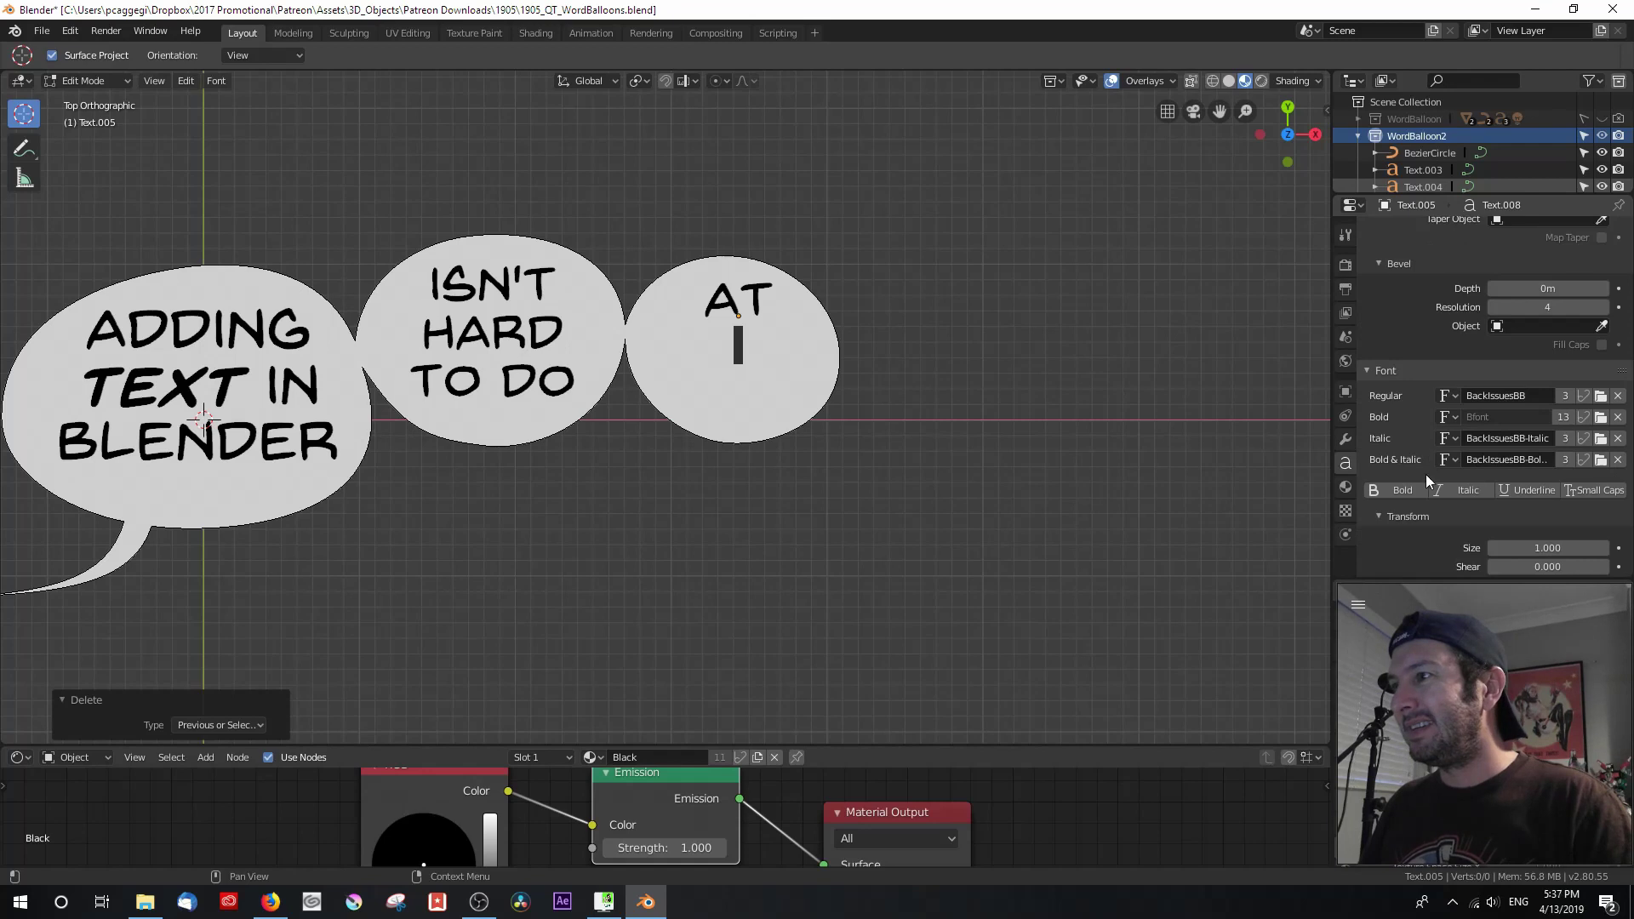
left_click(1438, 490)
type("ALL!")
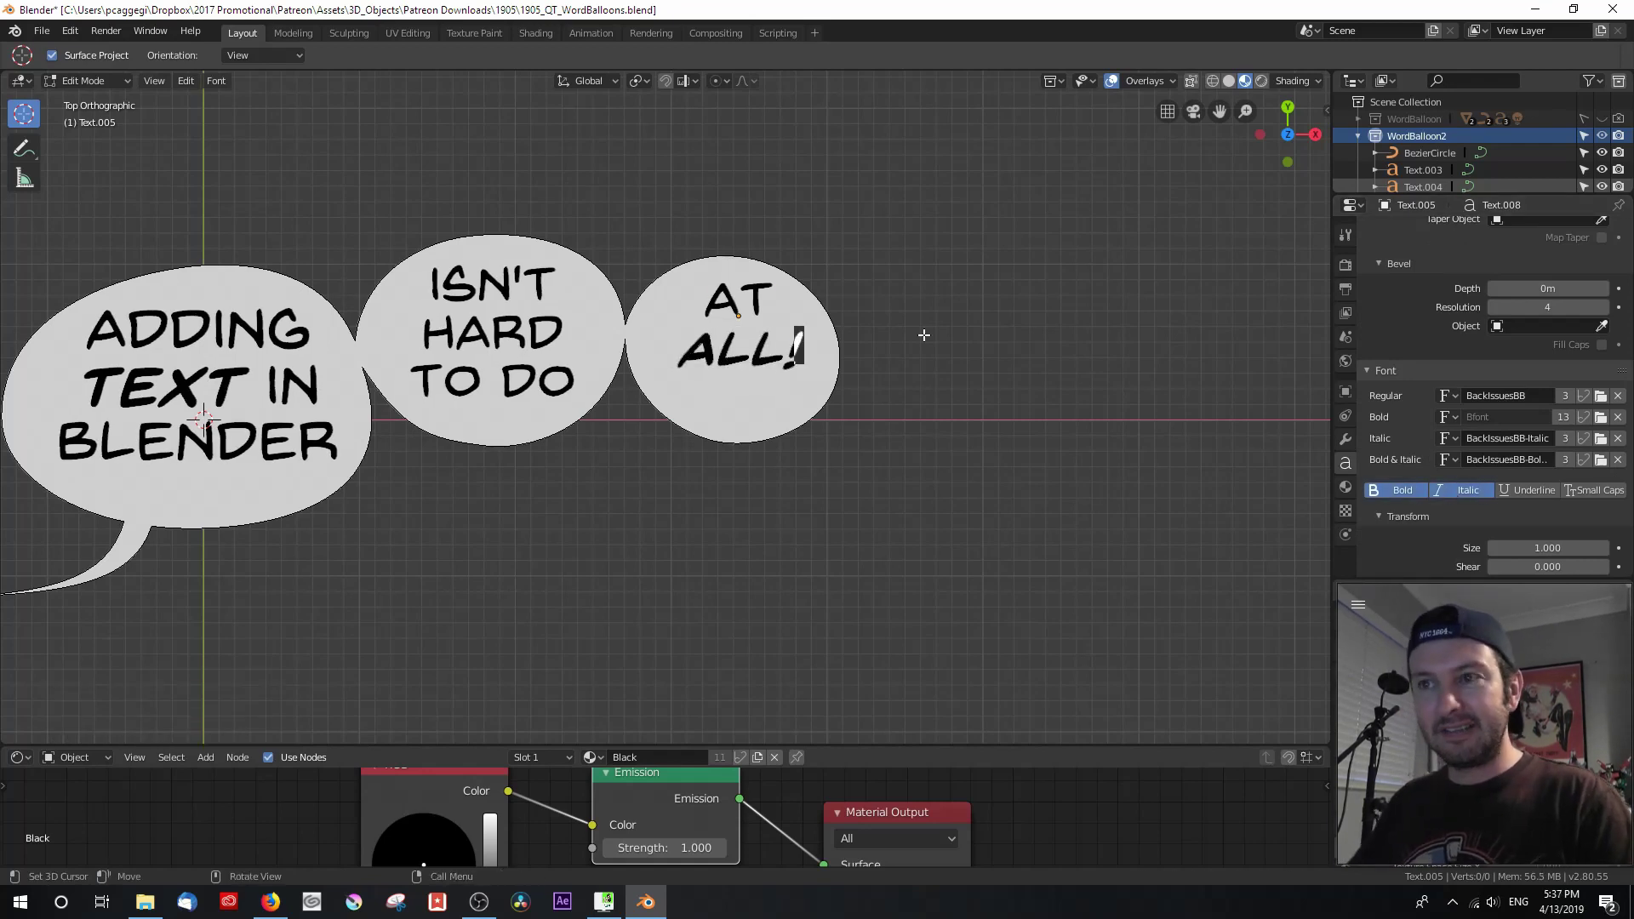
key("Tab")
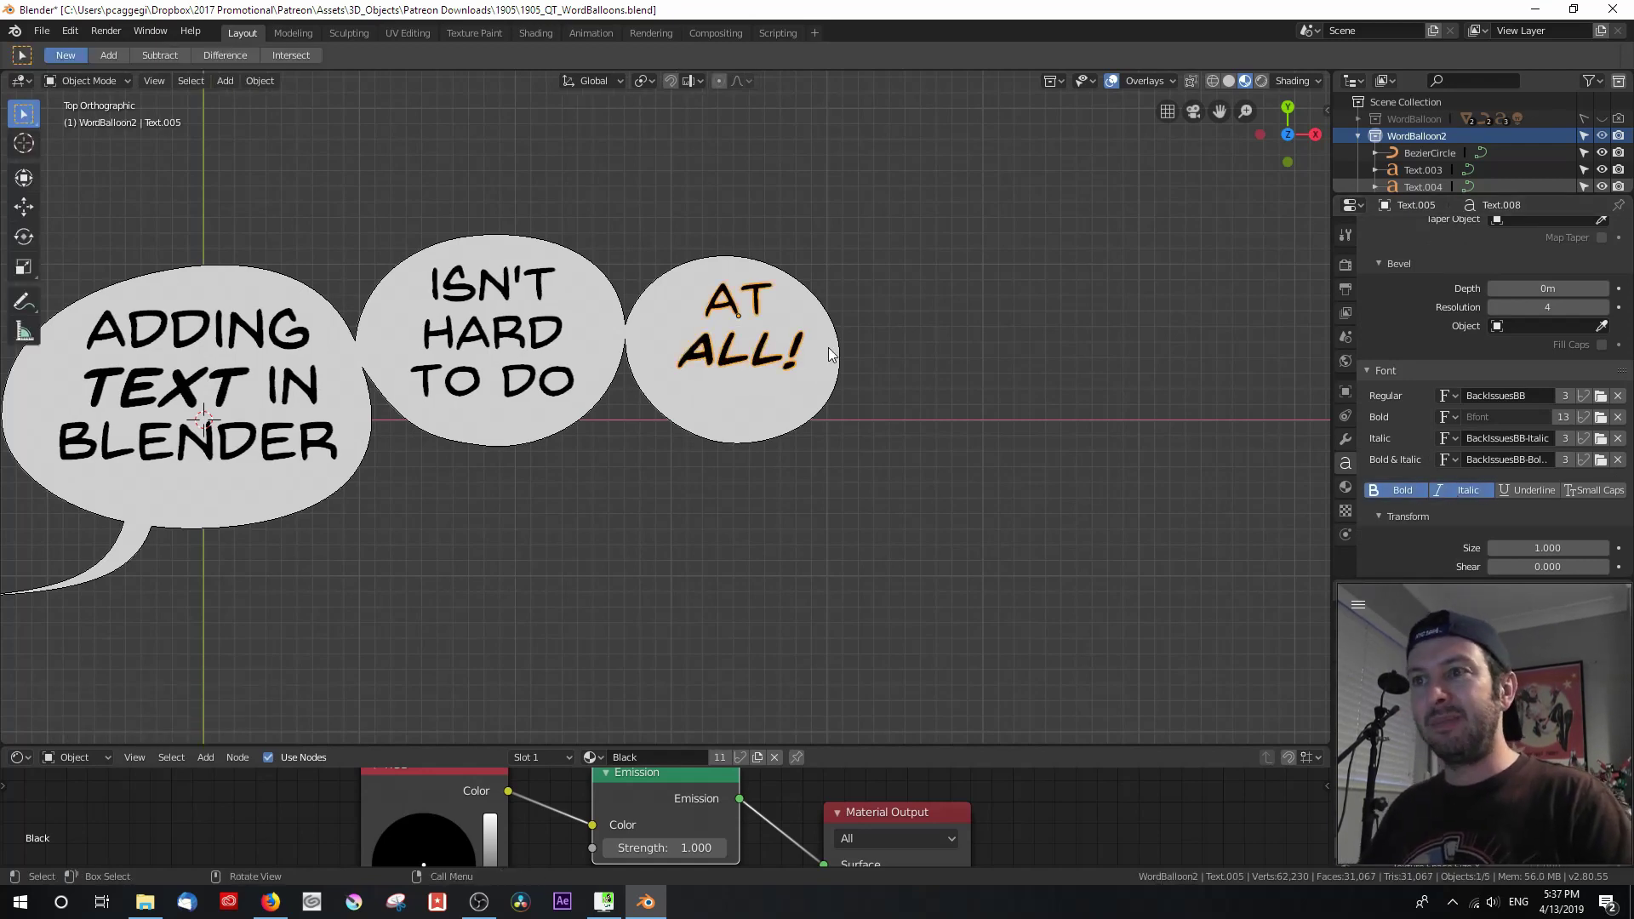
key("g")
left_click(800, 386)
Re-enter ALL! with the text size raised to 1.130.
key("Tab")
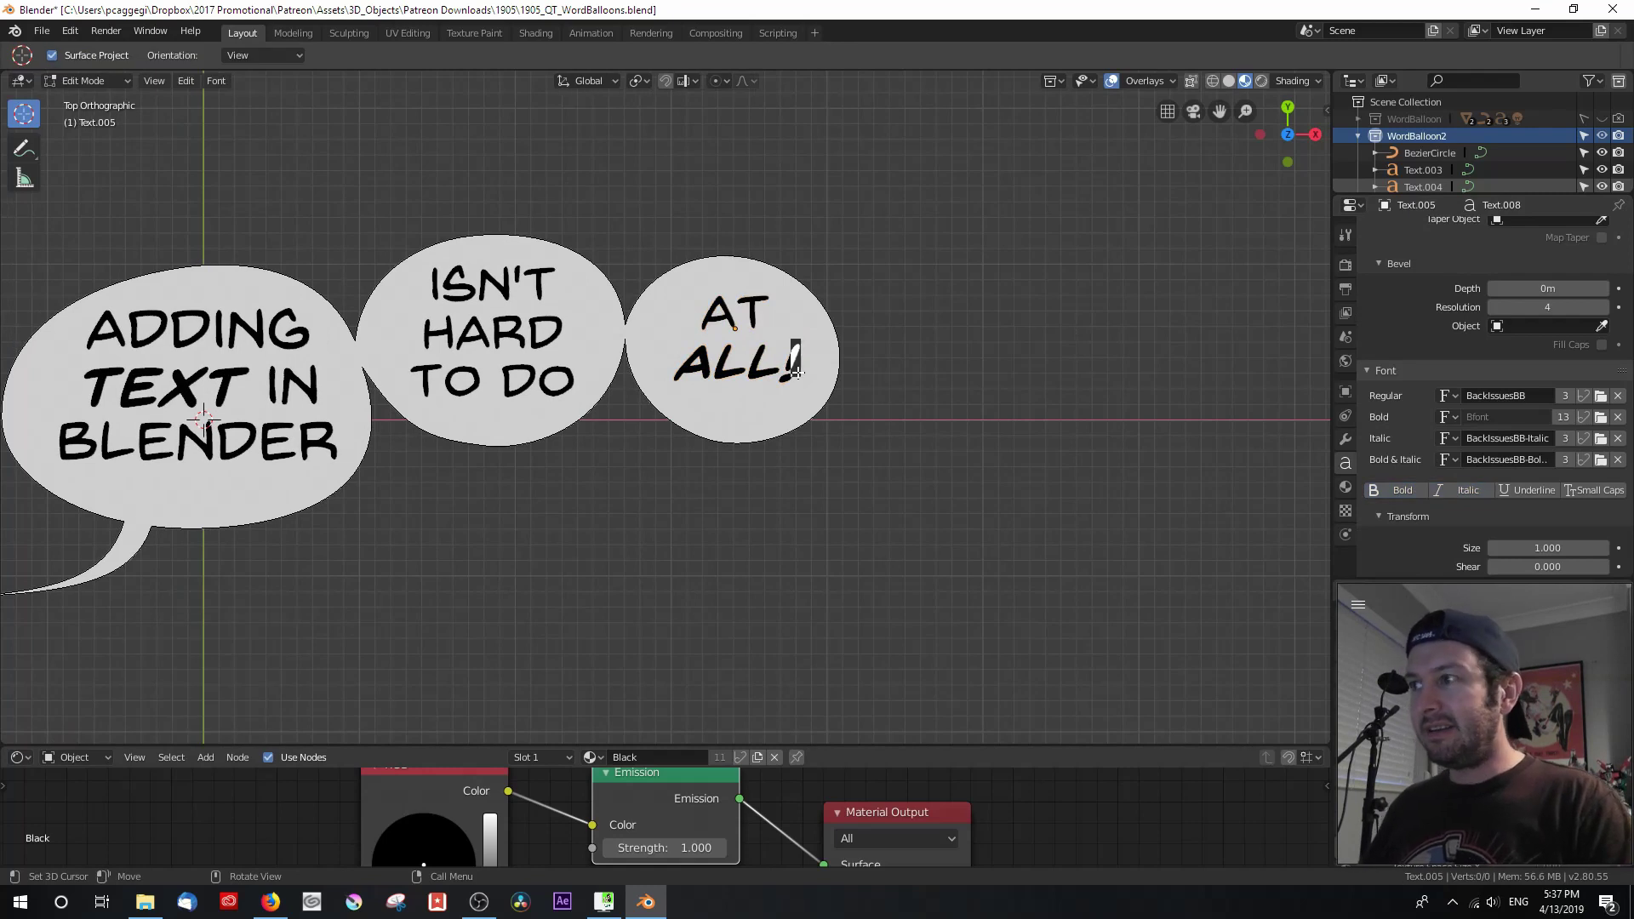
key("BackSpace")
key("BackSpace")
key("BackSpace")
key("BackSpace")
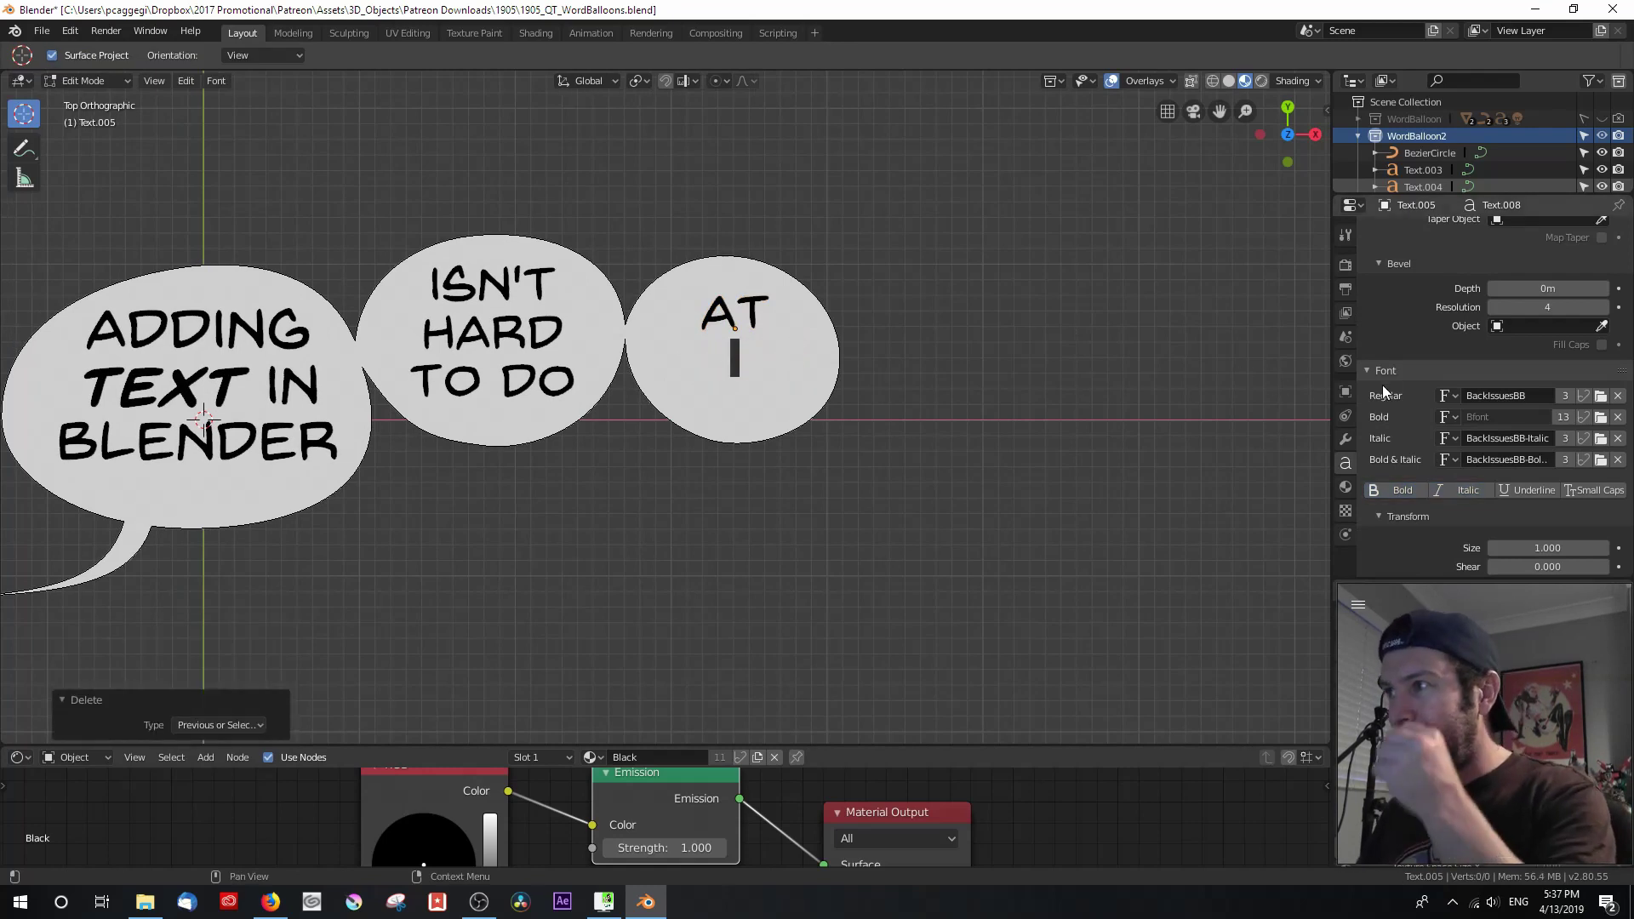
scroll(1407, 407, "down", 4)
left_click(1605, 413)
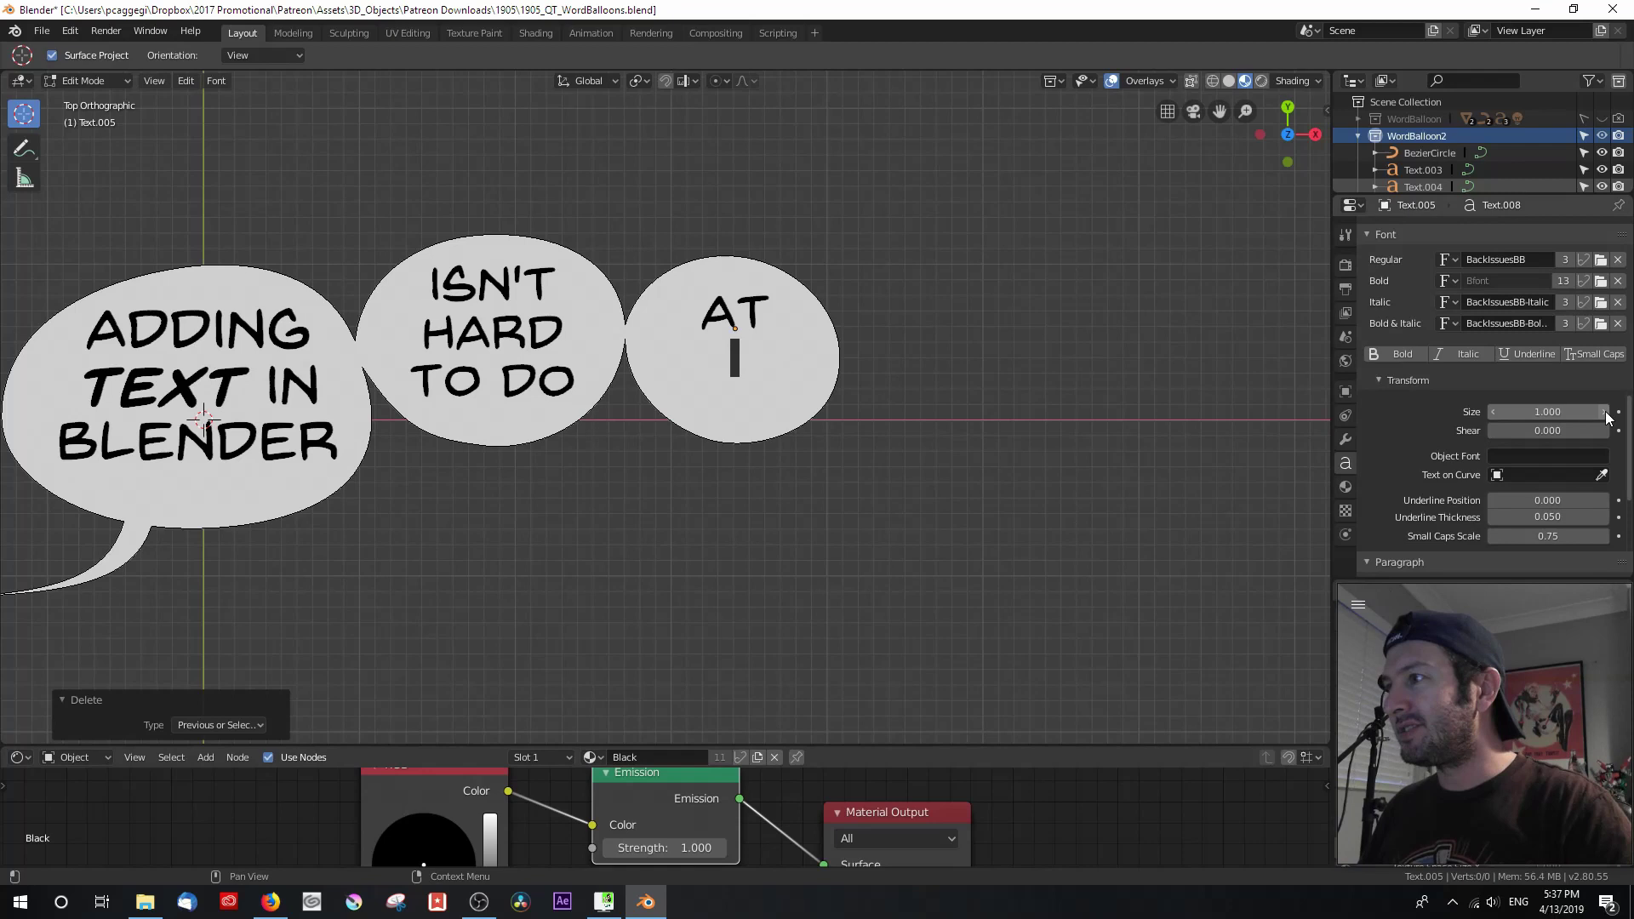
left_click(1605, 413)
left_click_drag(1605, 412, 1625, 413)
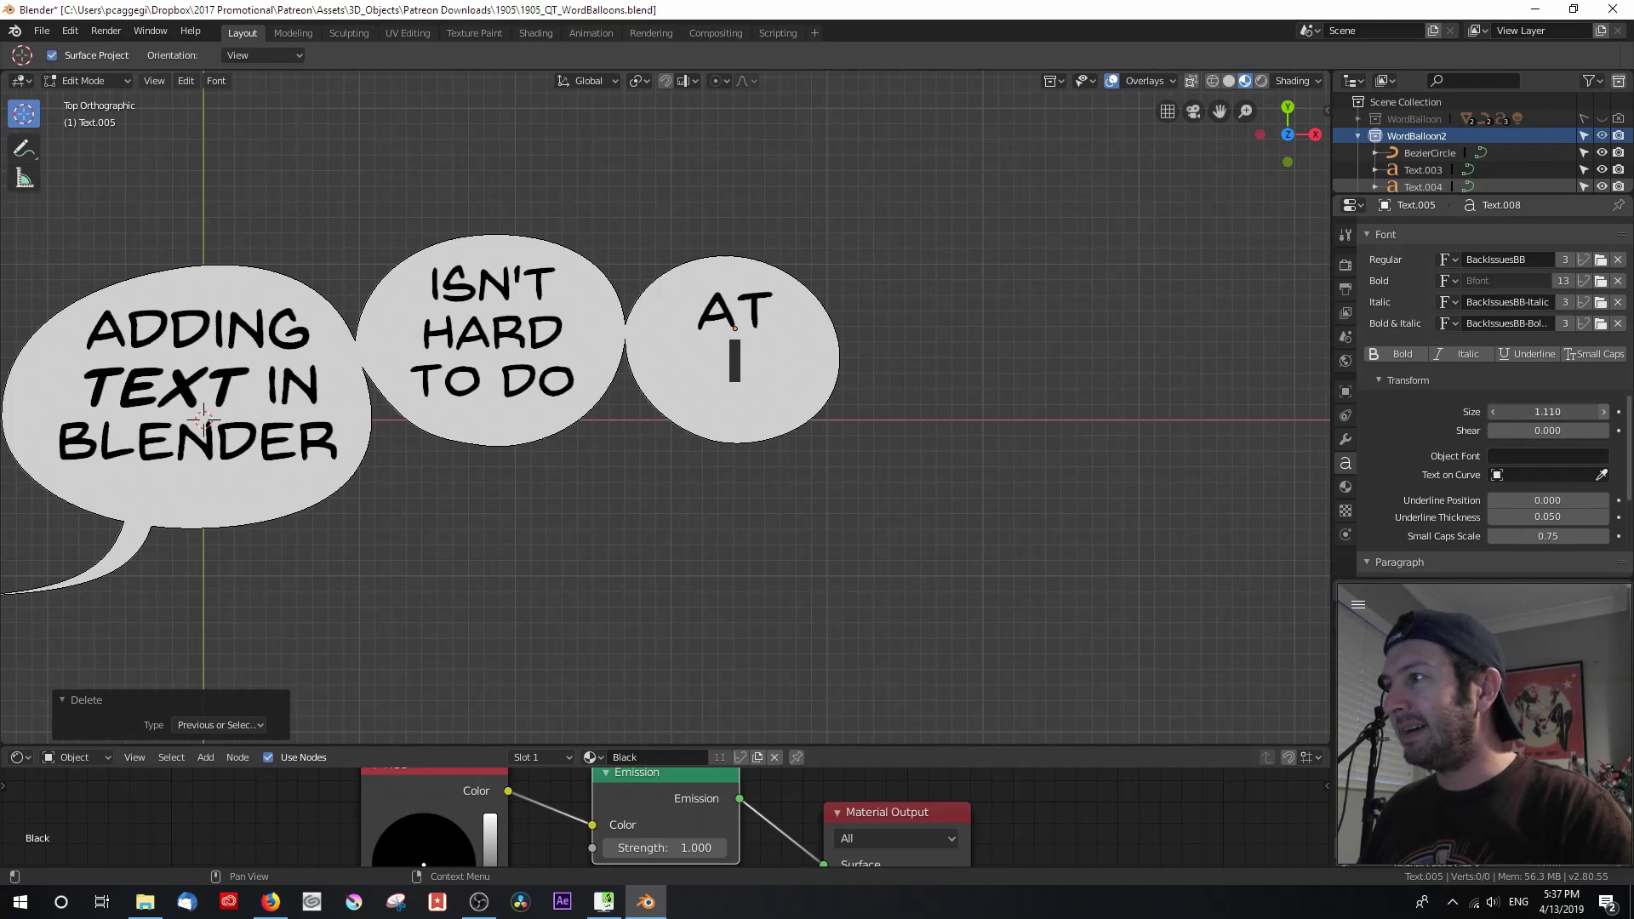
type("ALL!")
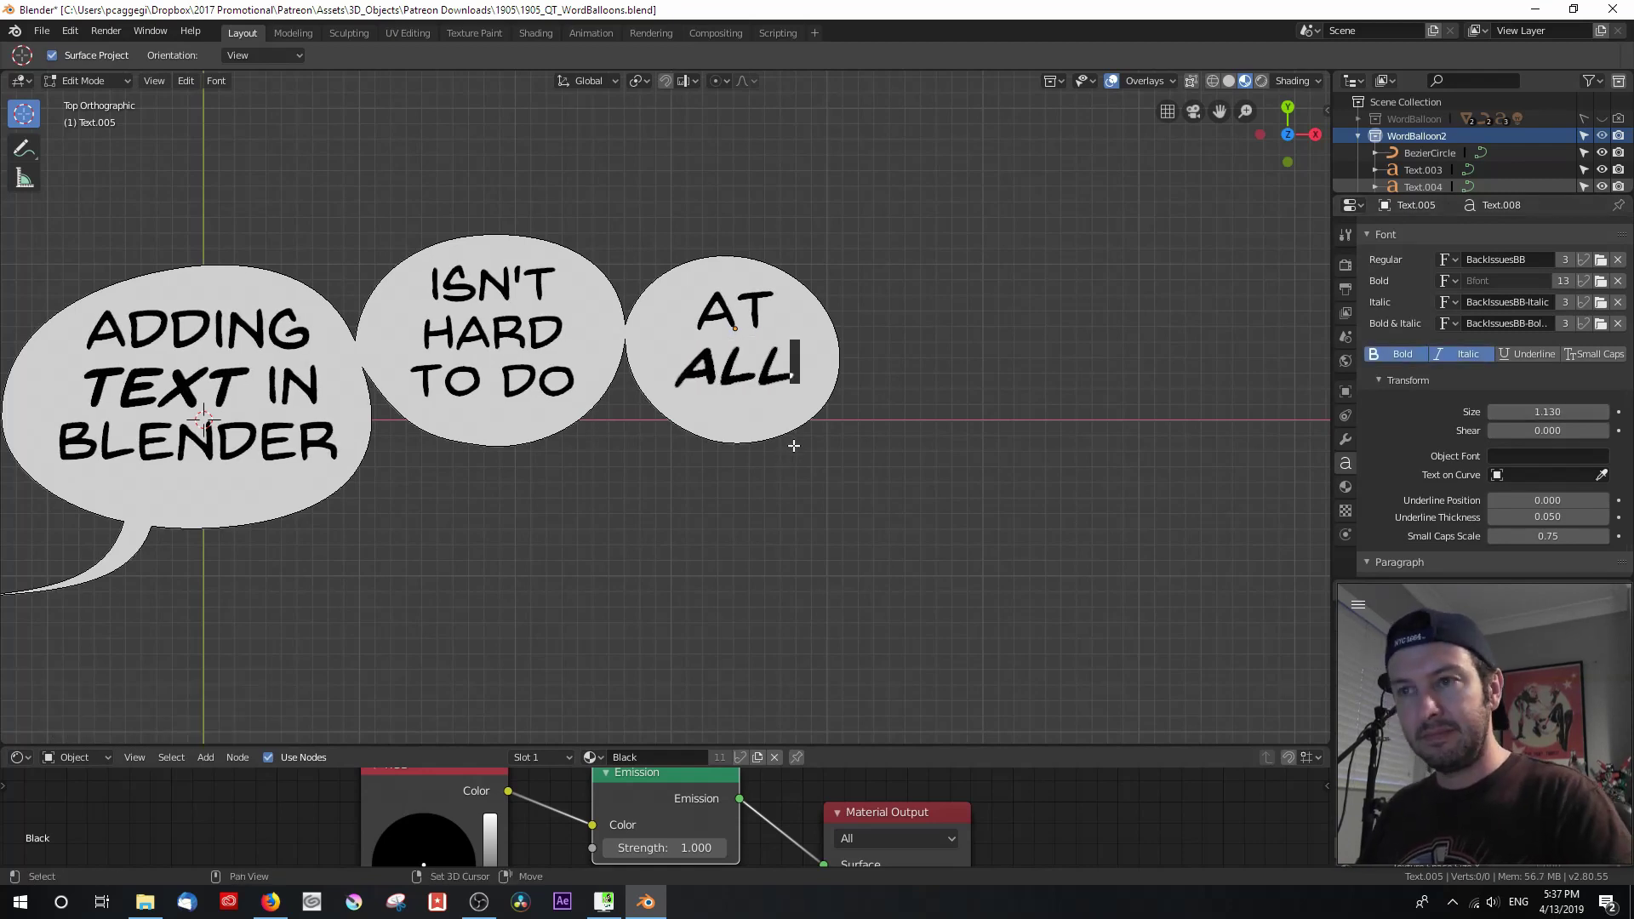
key("Tab")
scroll(565, 465, "down", 2)
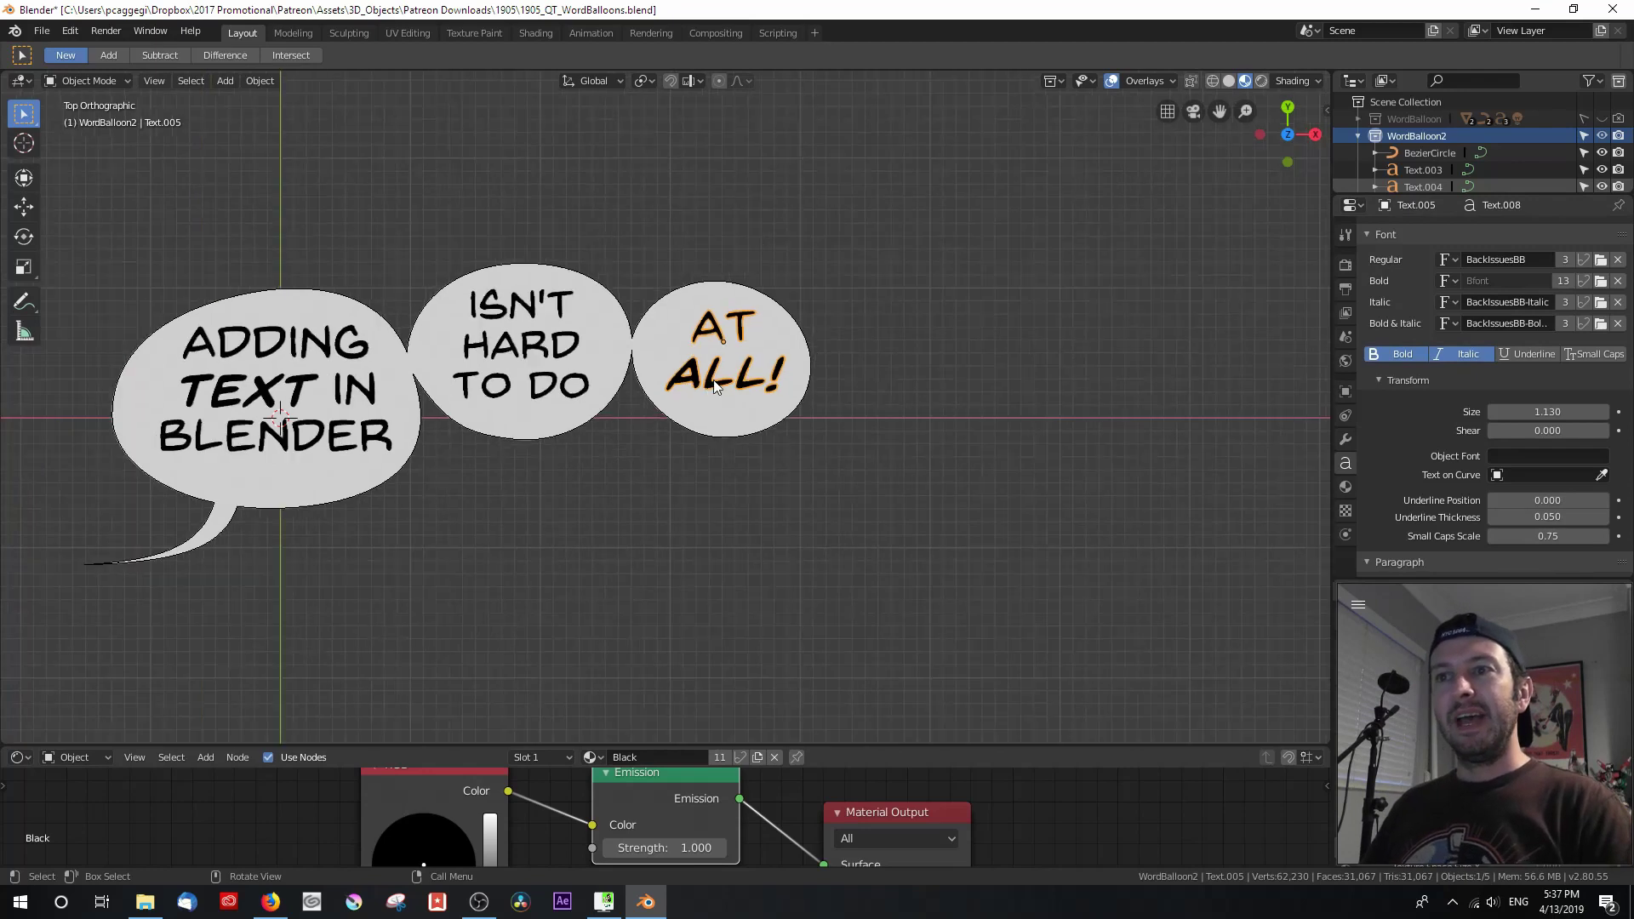
middle_click_drag(565, 466, 711, 462, "shift")
scroll(698, 455, "up", 1)
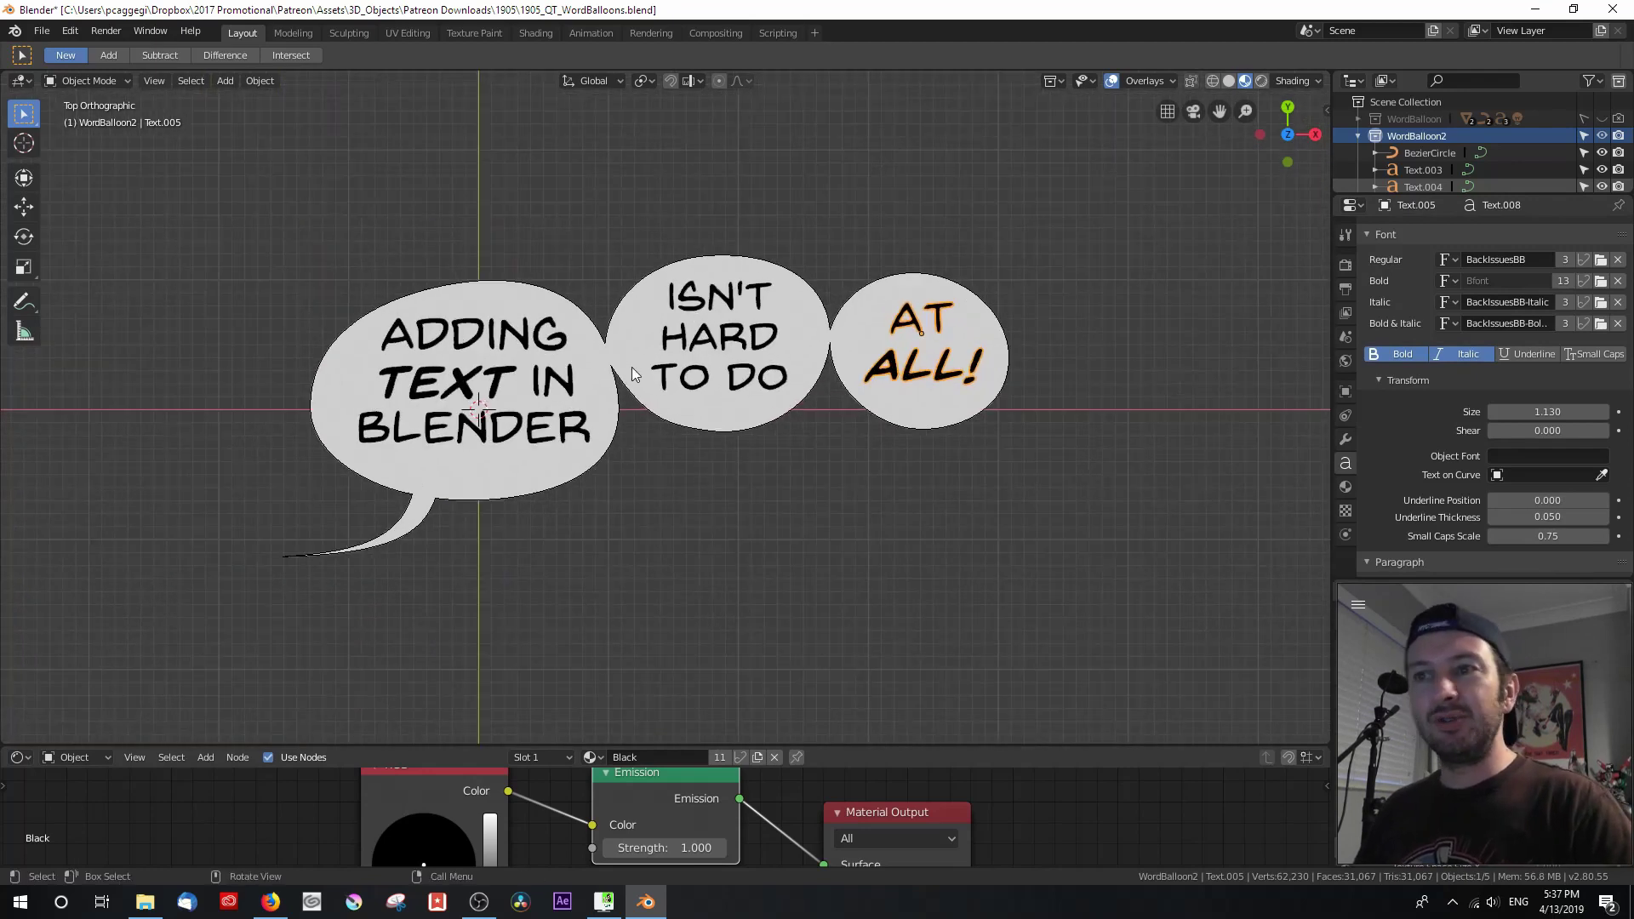
left_click(577, 466)
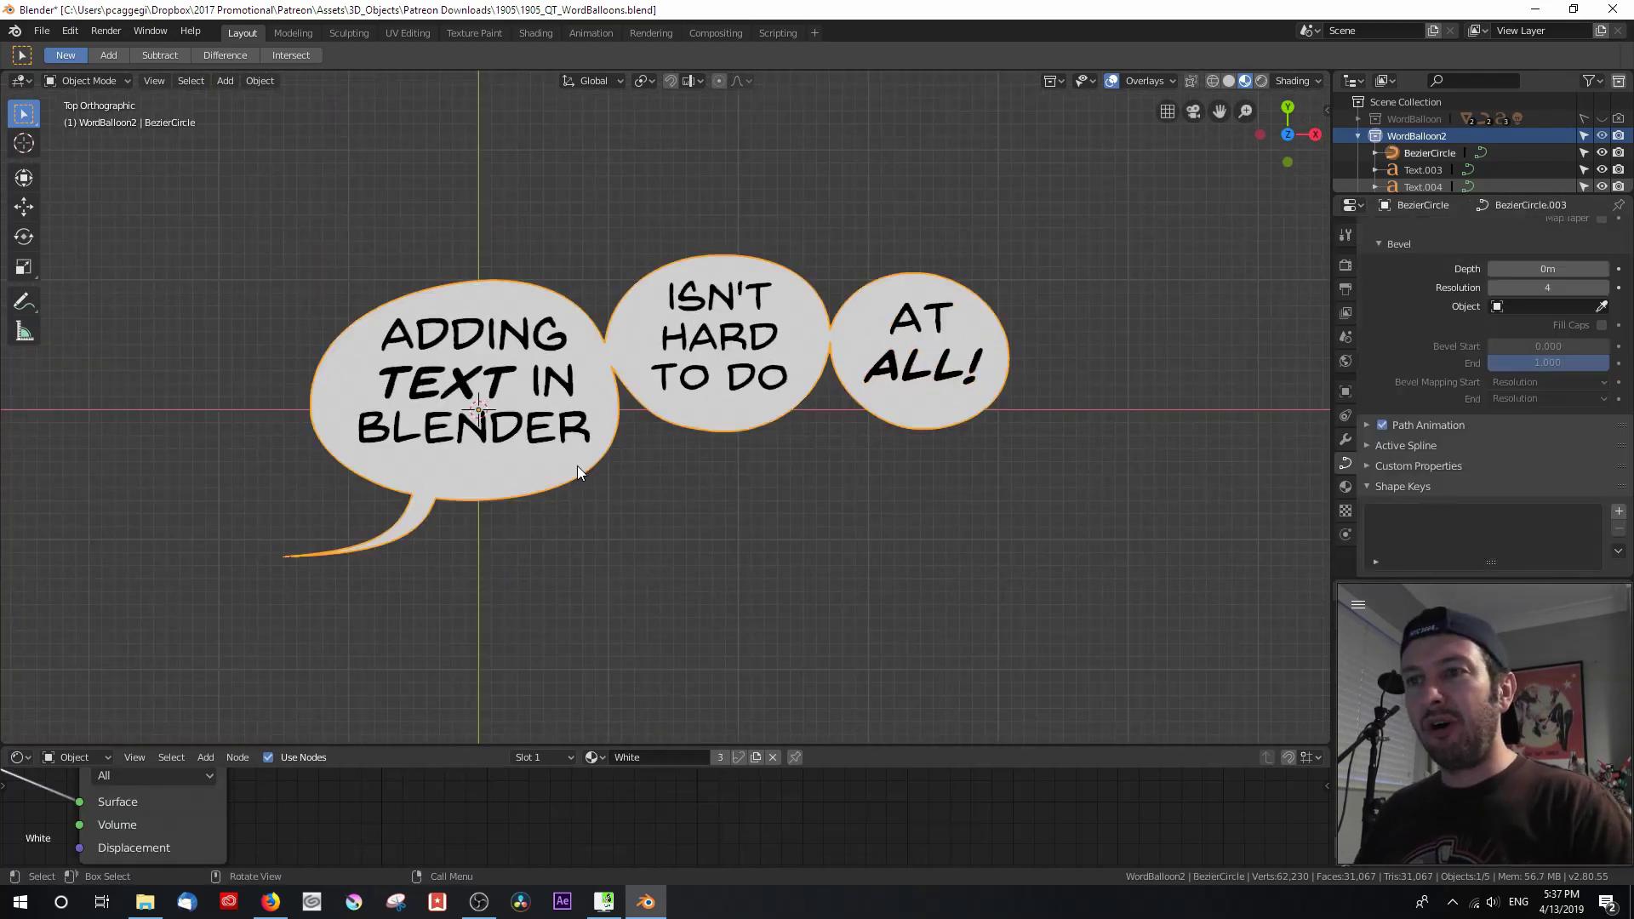
Switch the balloon curve's Fill Mode to None so only the three outlines show.
middle_click_drag(577, 466, 727, 475)
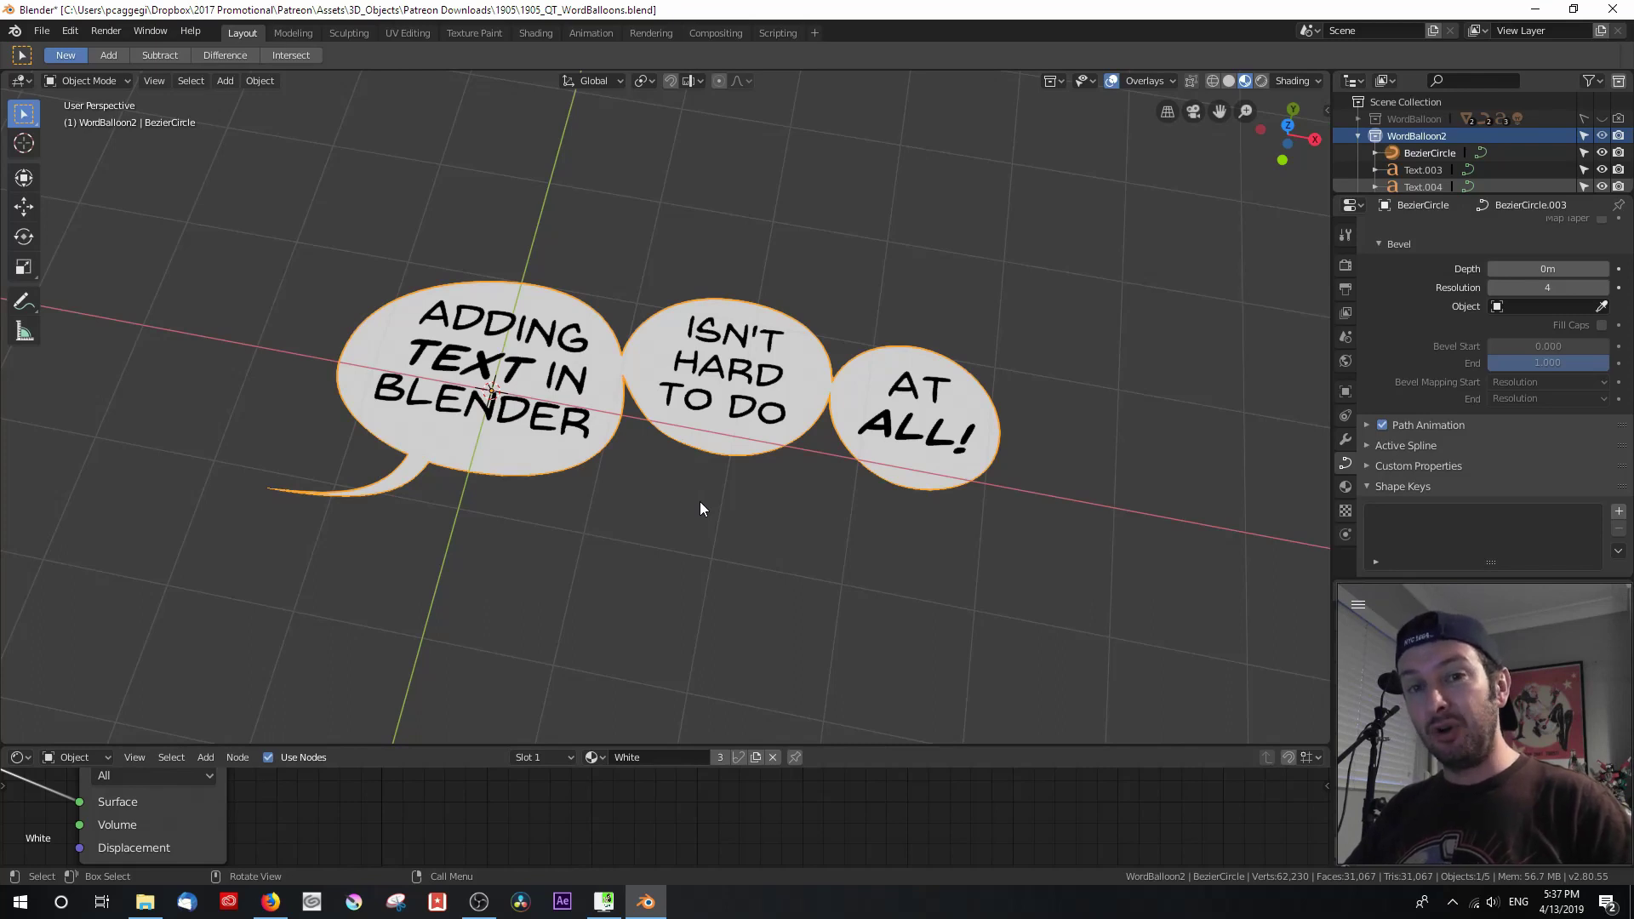
key("KP_7")
scroll(1460, 429, "up", 10)
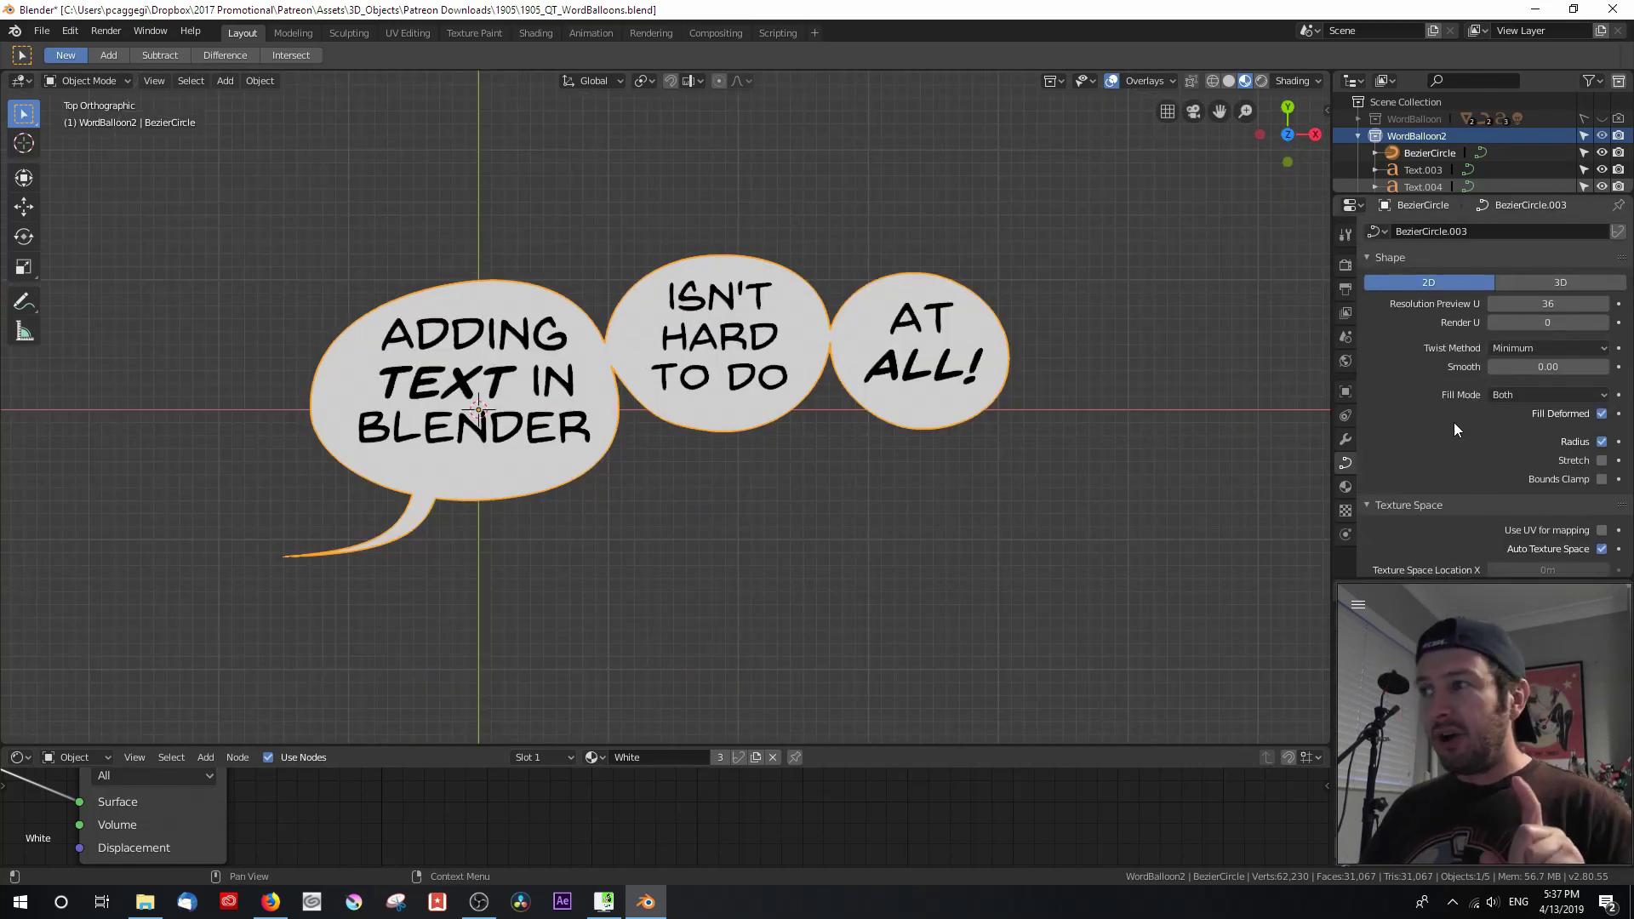
left_click(1523, 396)
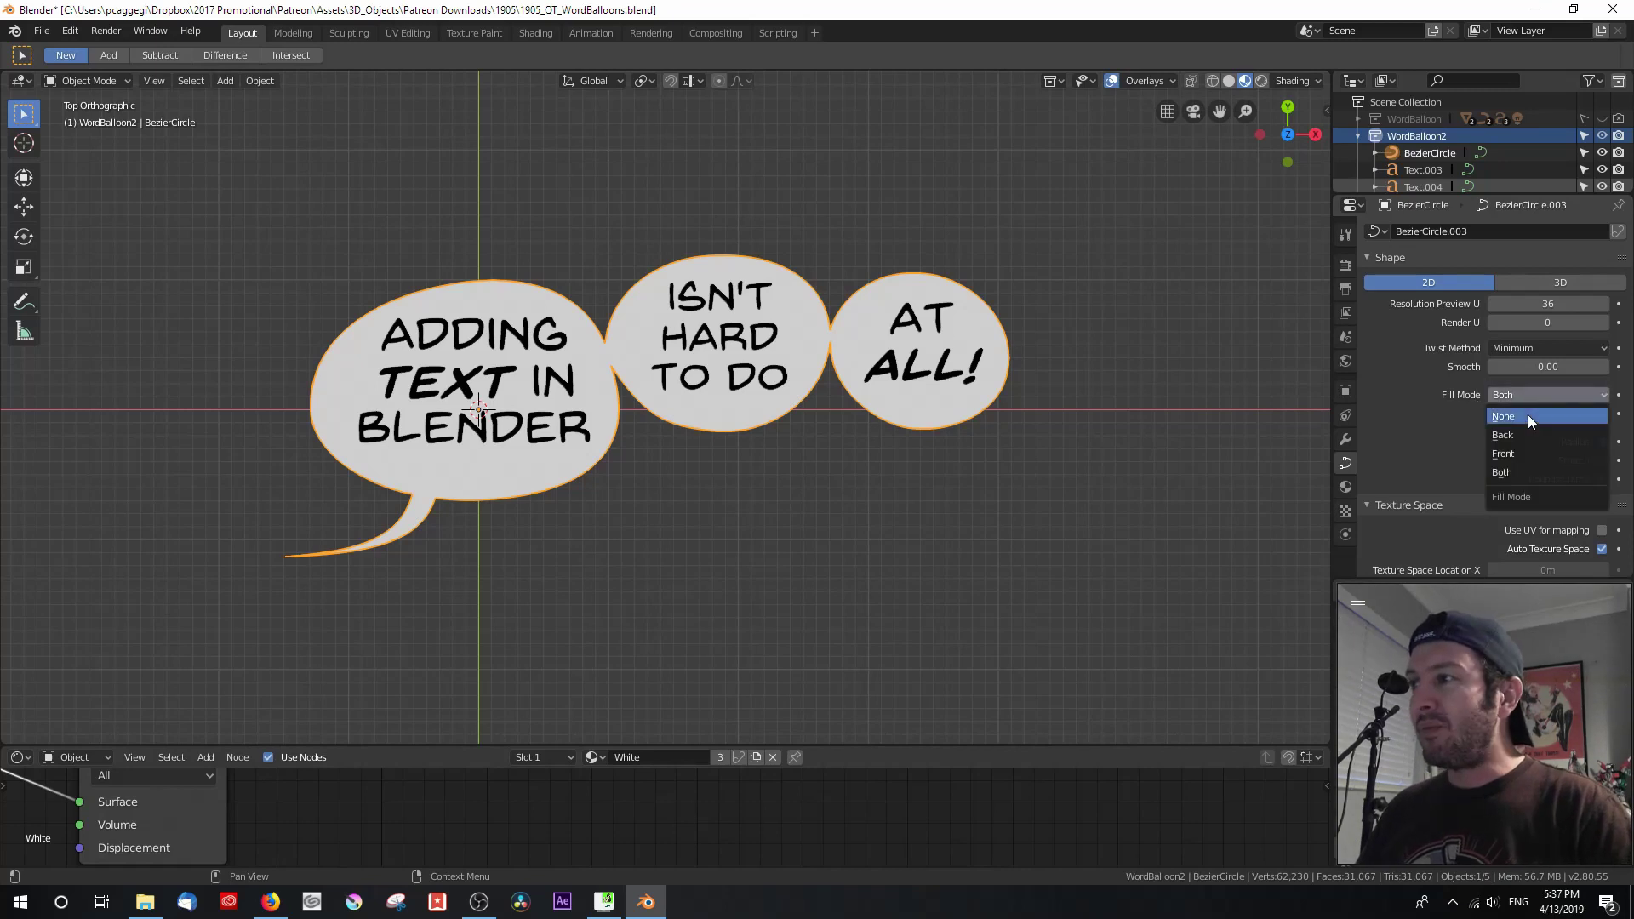
left_click(1529, 415)
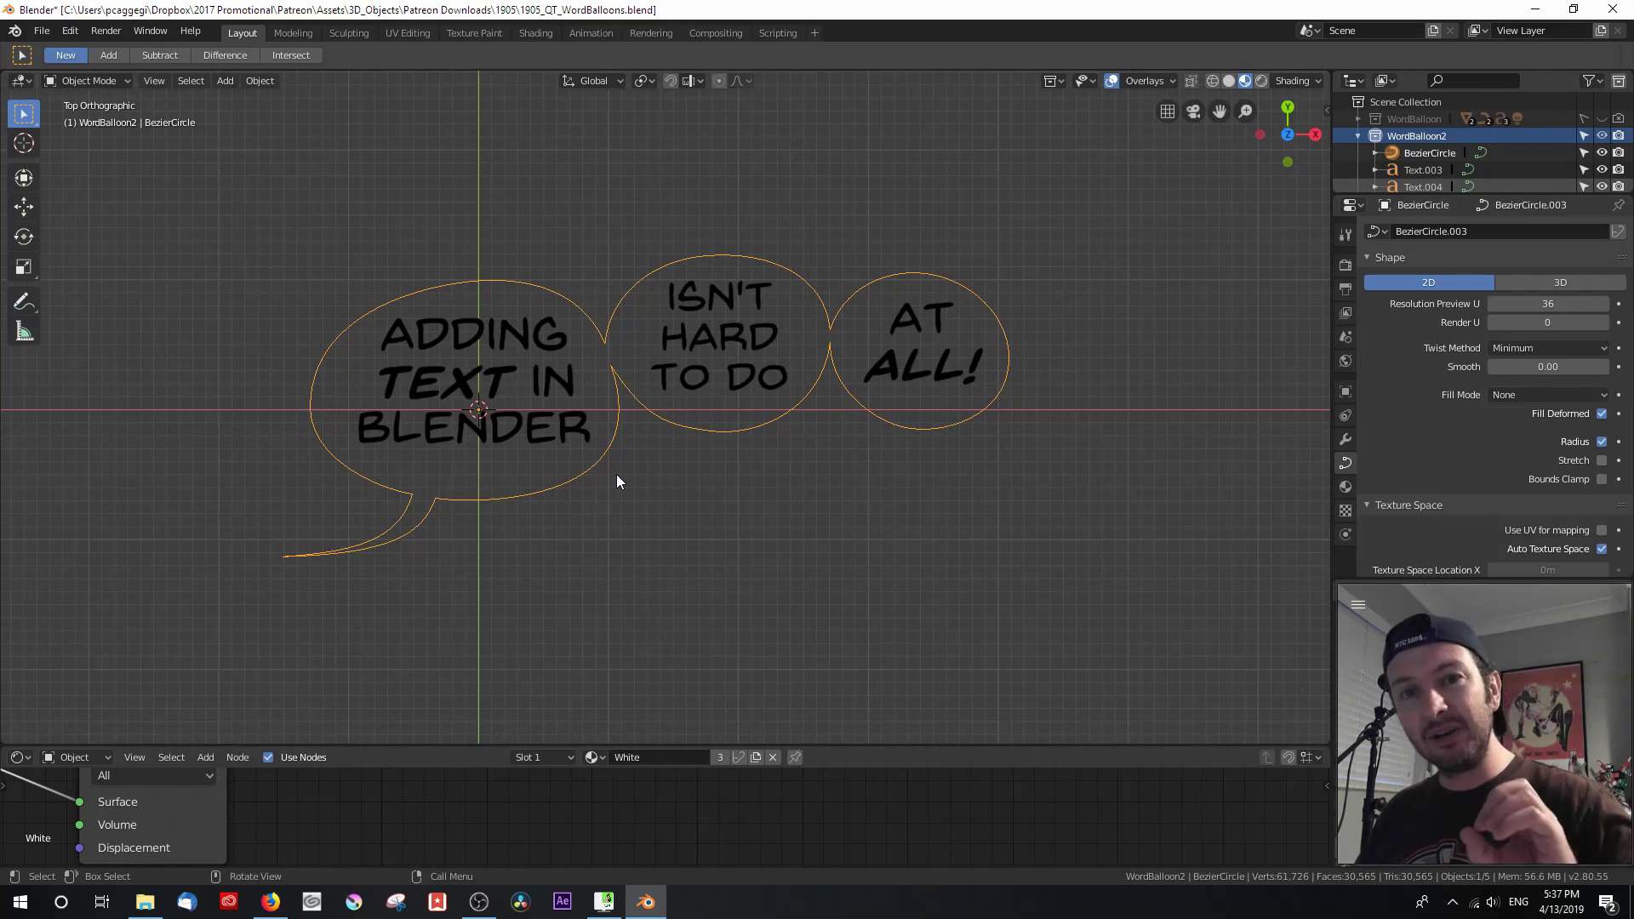
scroll(1435, 443, "down", 10)
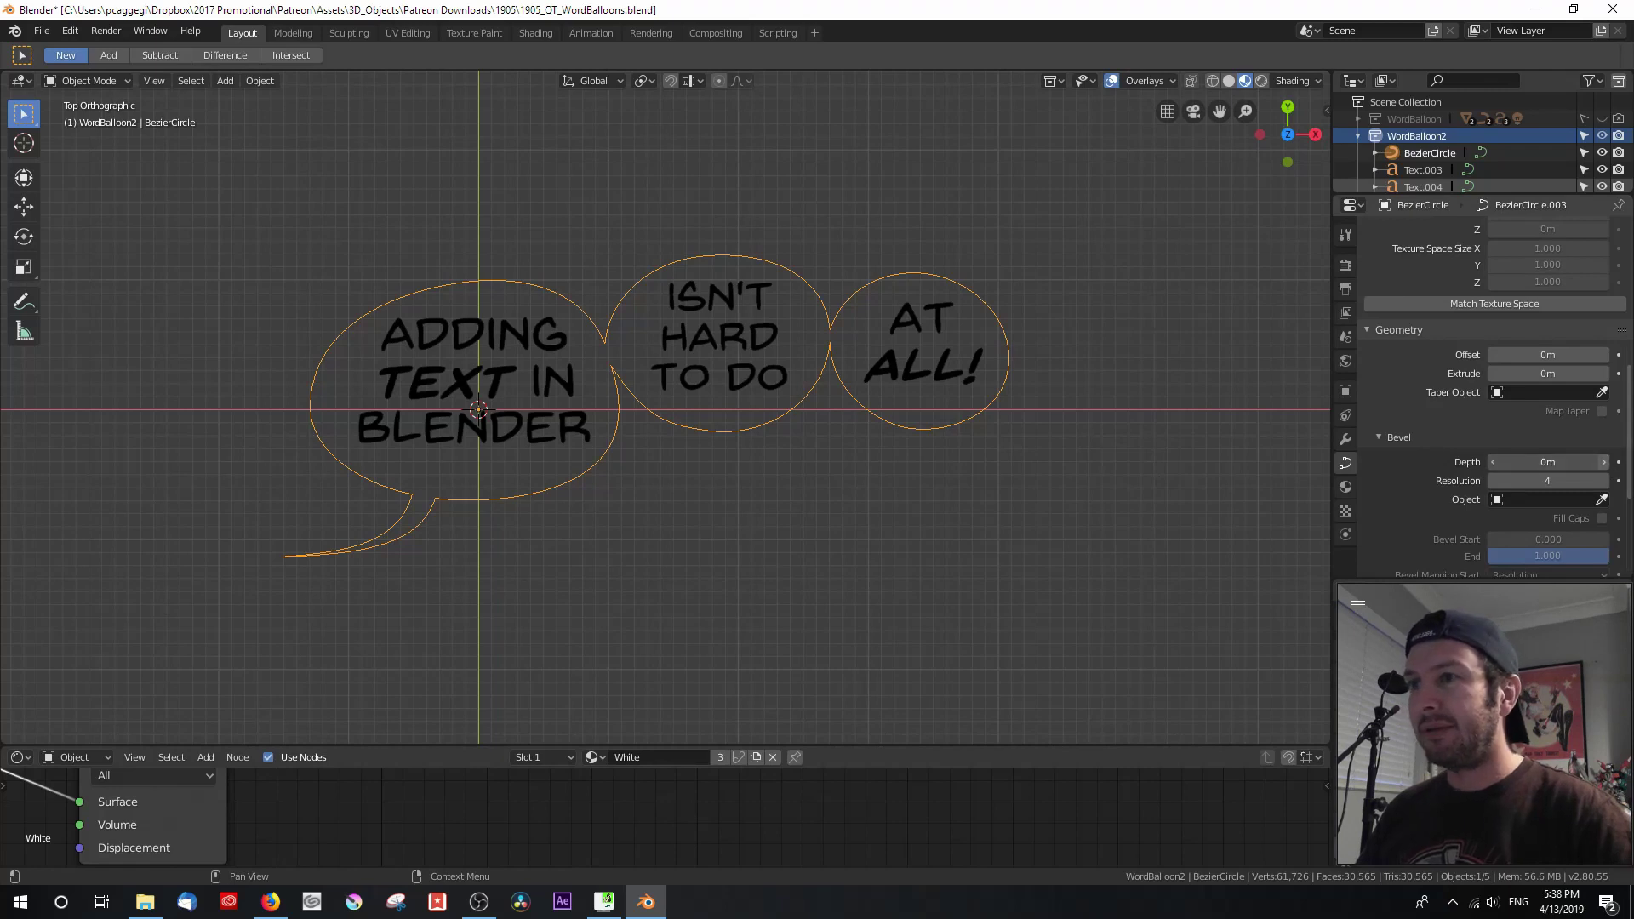
Give the curve a 0.01 m bevel and move the junction point between middle and right balloons.
left_click(1605, 462)
scroll(745, 361, "up", 3)
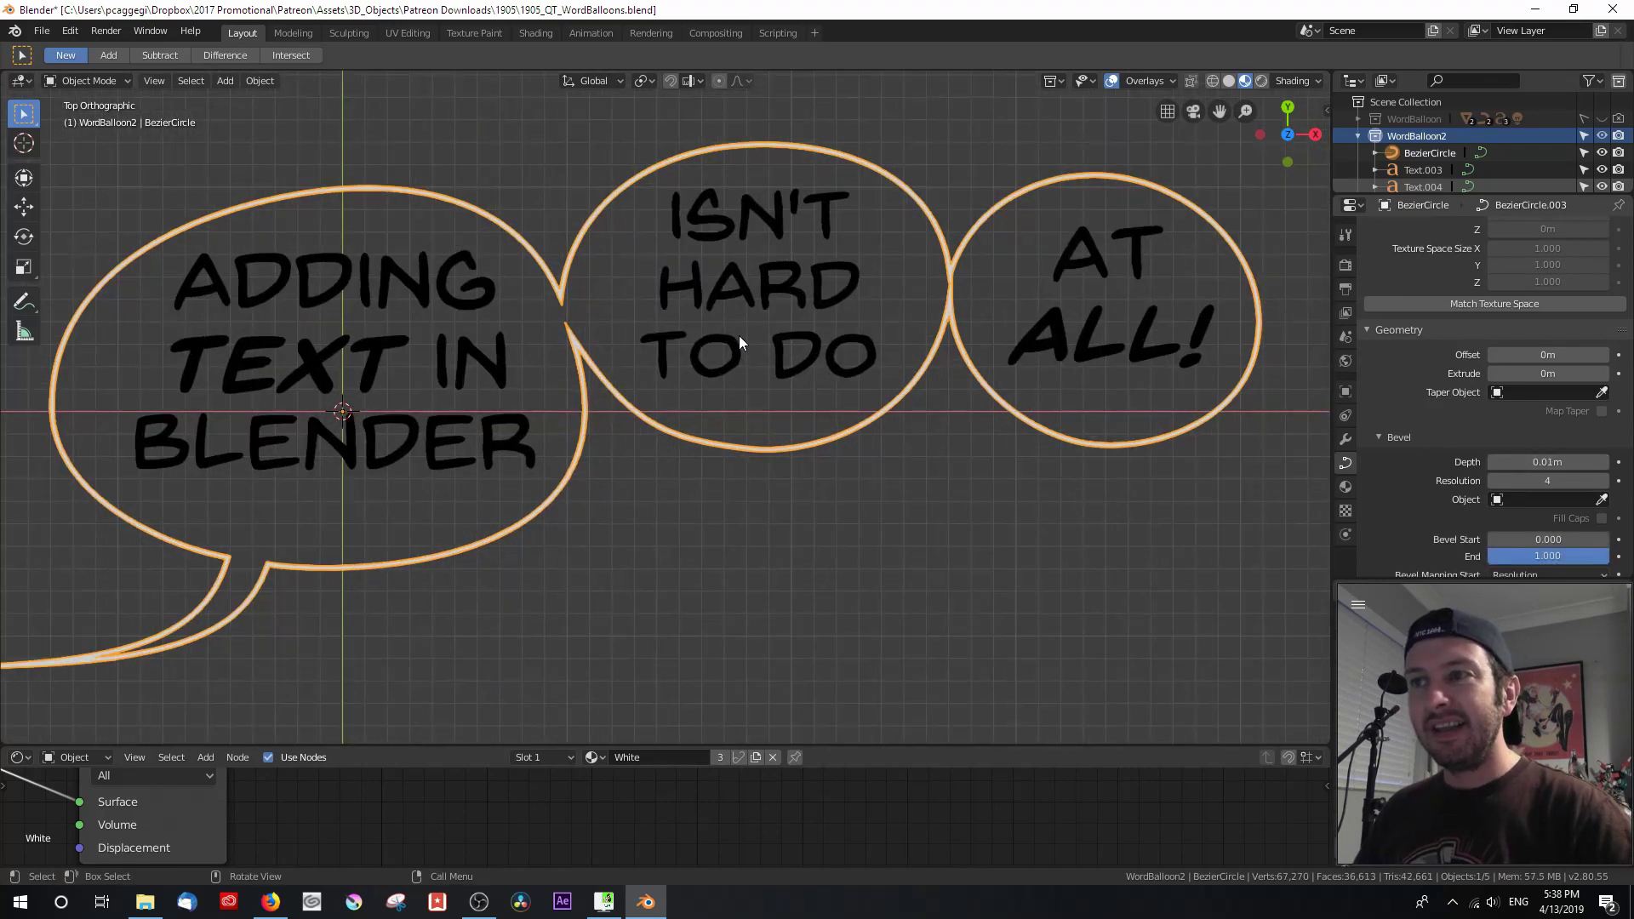
key("Tab")
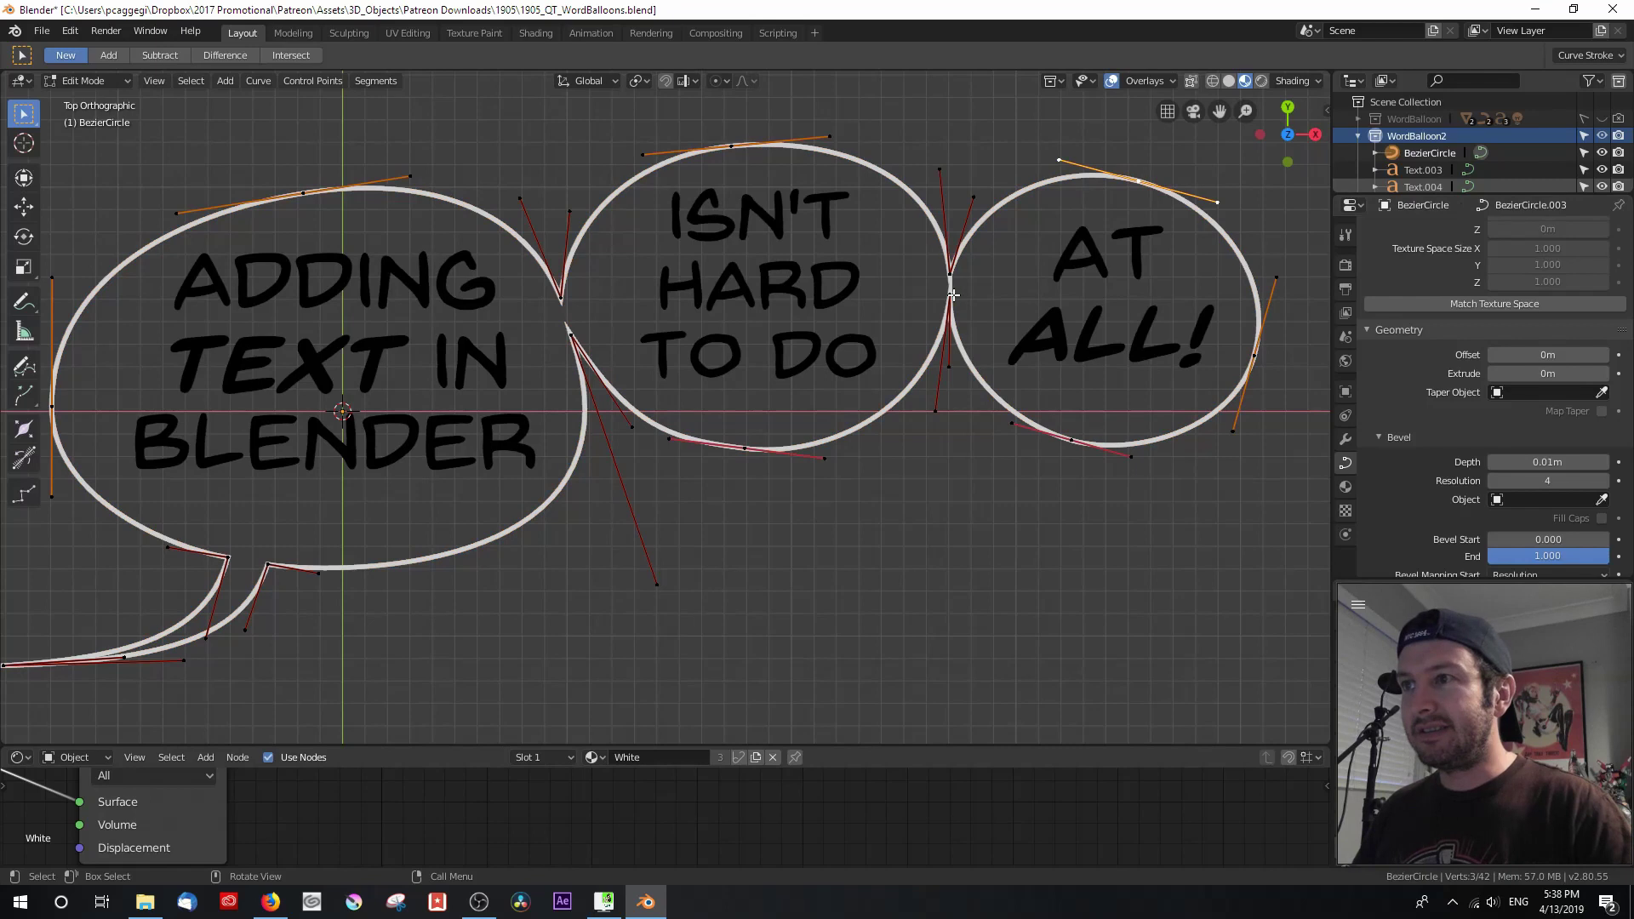
key("g")
left_click(951, 289)
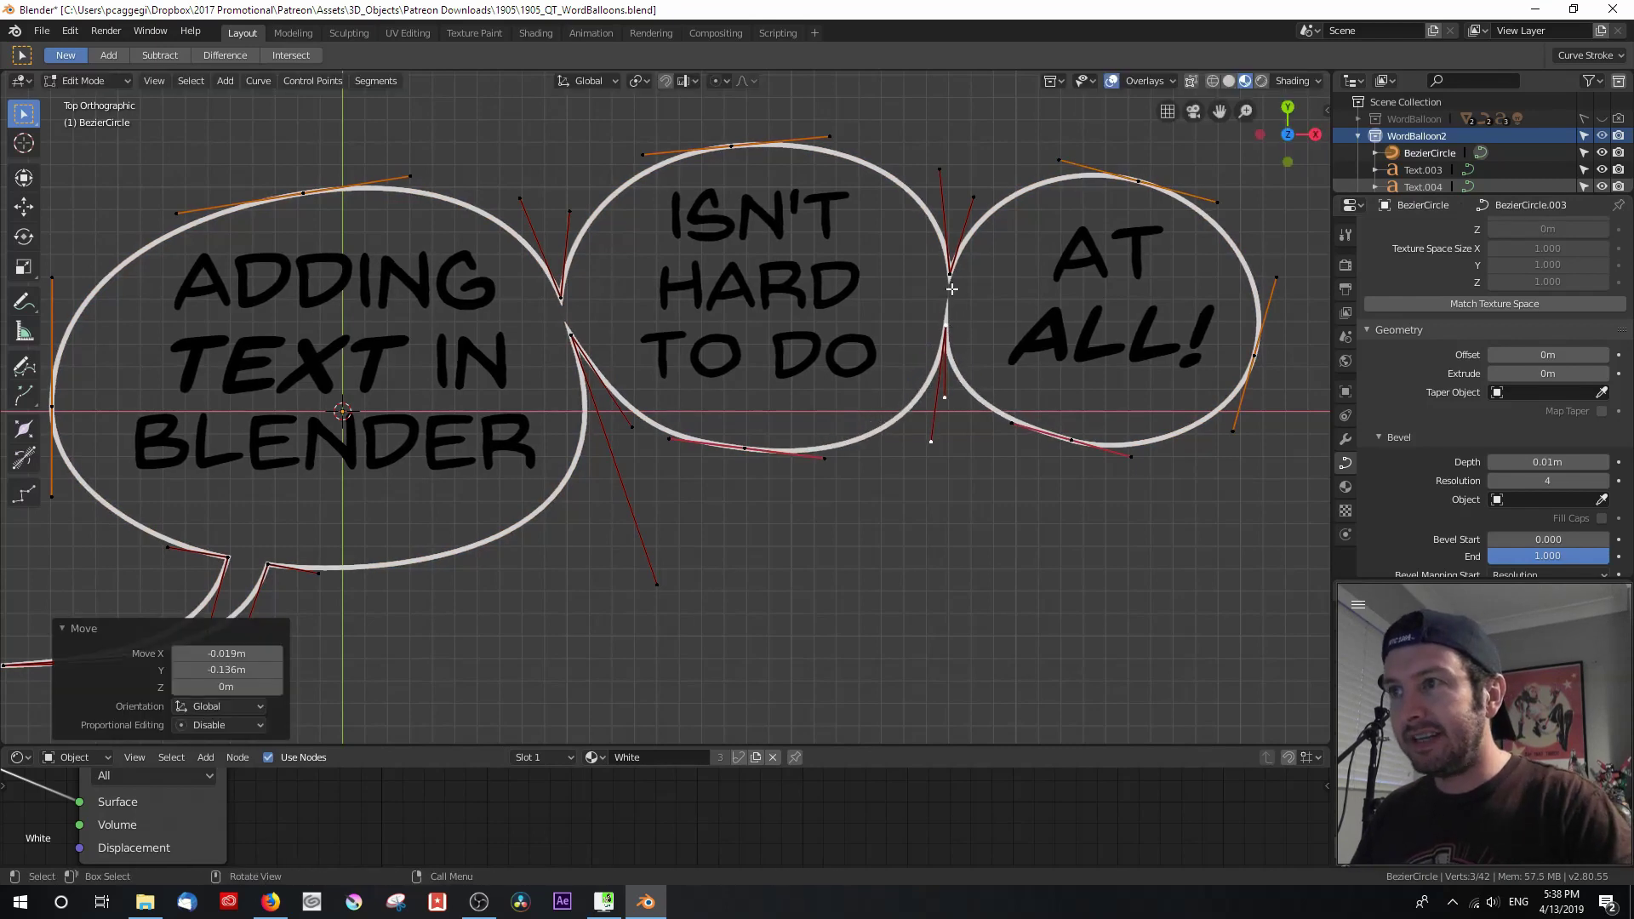
key("g")
key("y")
left_click(957, 284)
Reposition the right balloon's bottom point and reset Bevel Depth to 0 m.
left_click(1055, 443)
key("g")
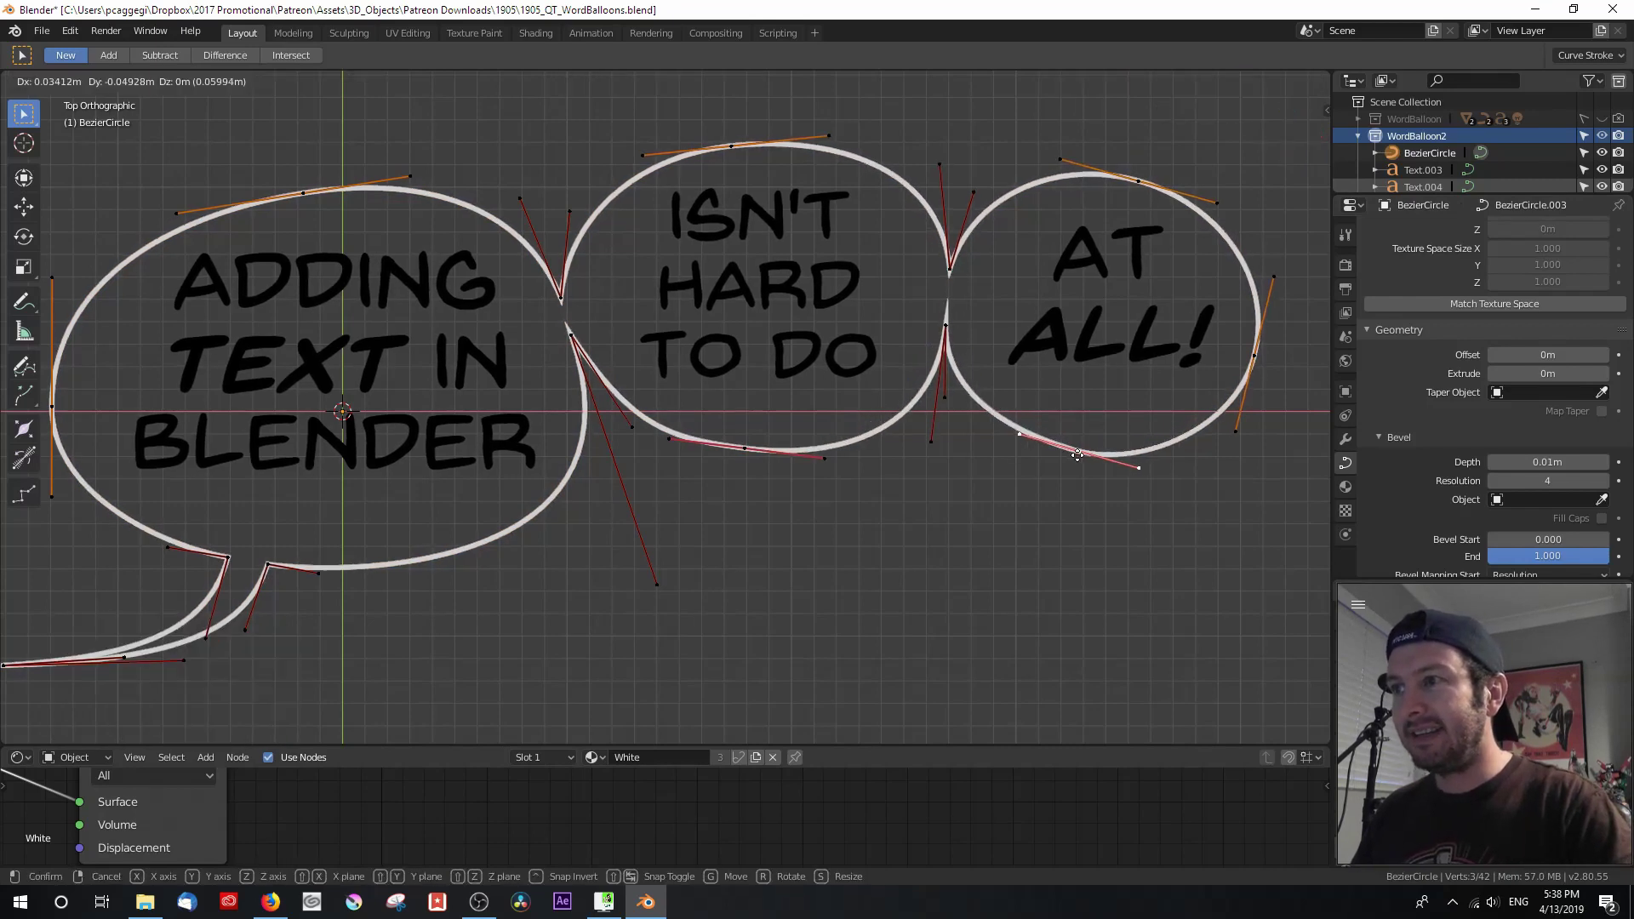
left_click(1078, 455)
key("g")
left_click(1123, 448)
key("Tab")
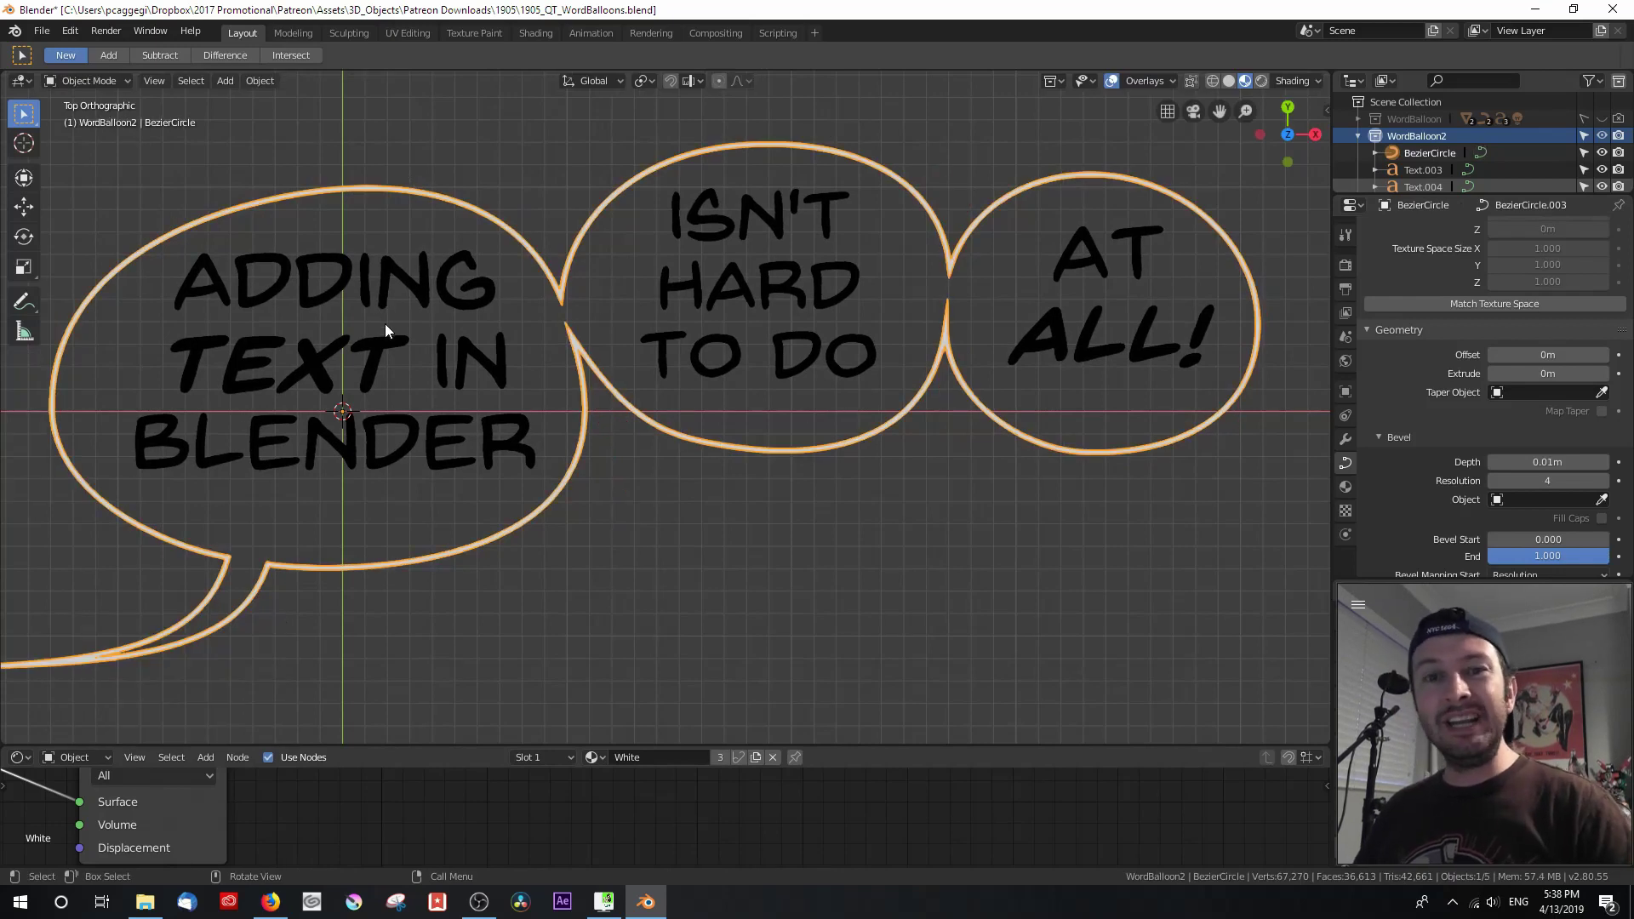
key("BackSpace")
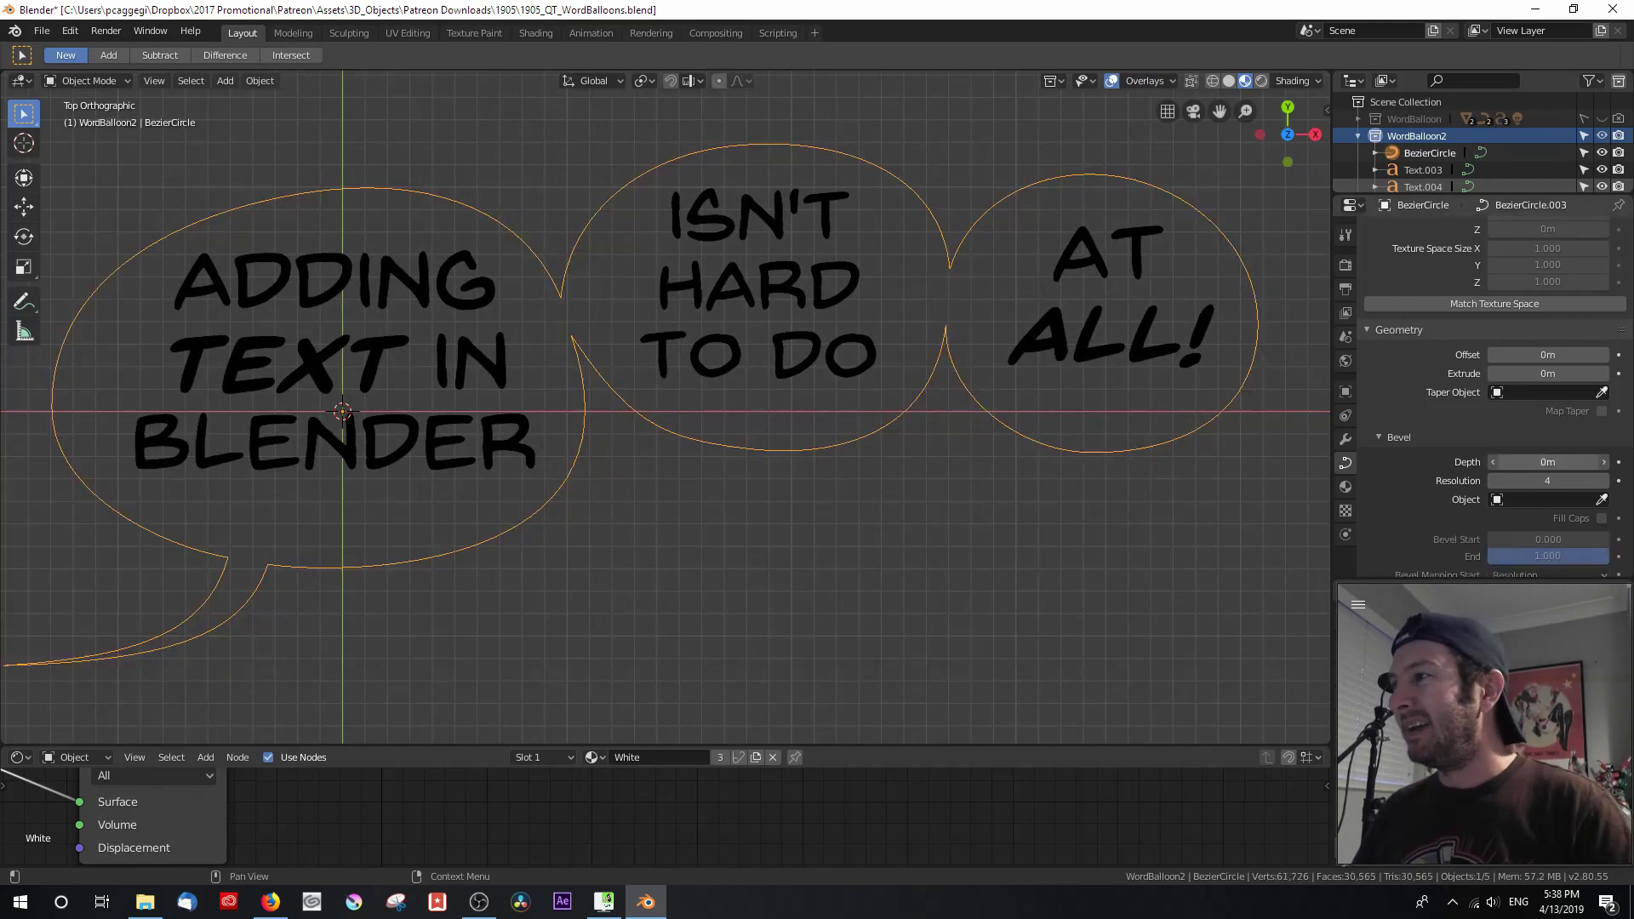
scroll(1528, 366, "up", 8)
Set the balloon curve's Fill Mode back to Both and duplicate the curve in place.
left_click(1575, 396)
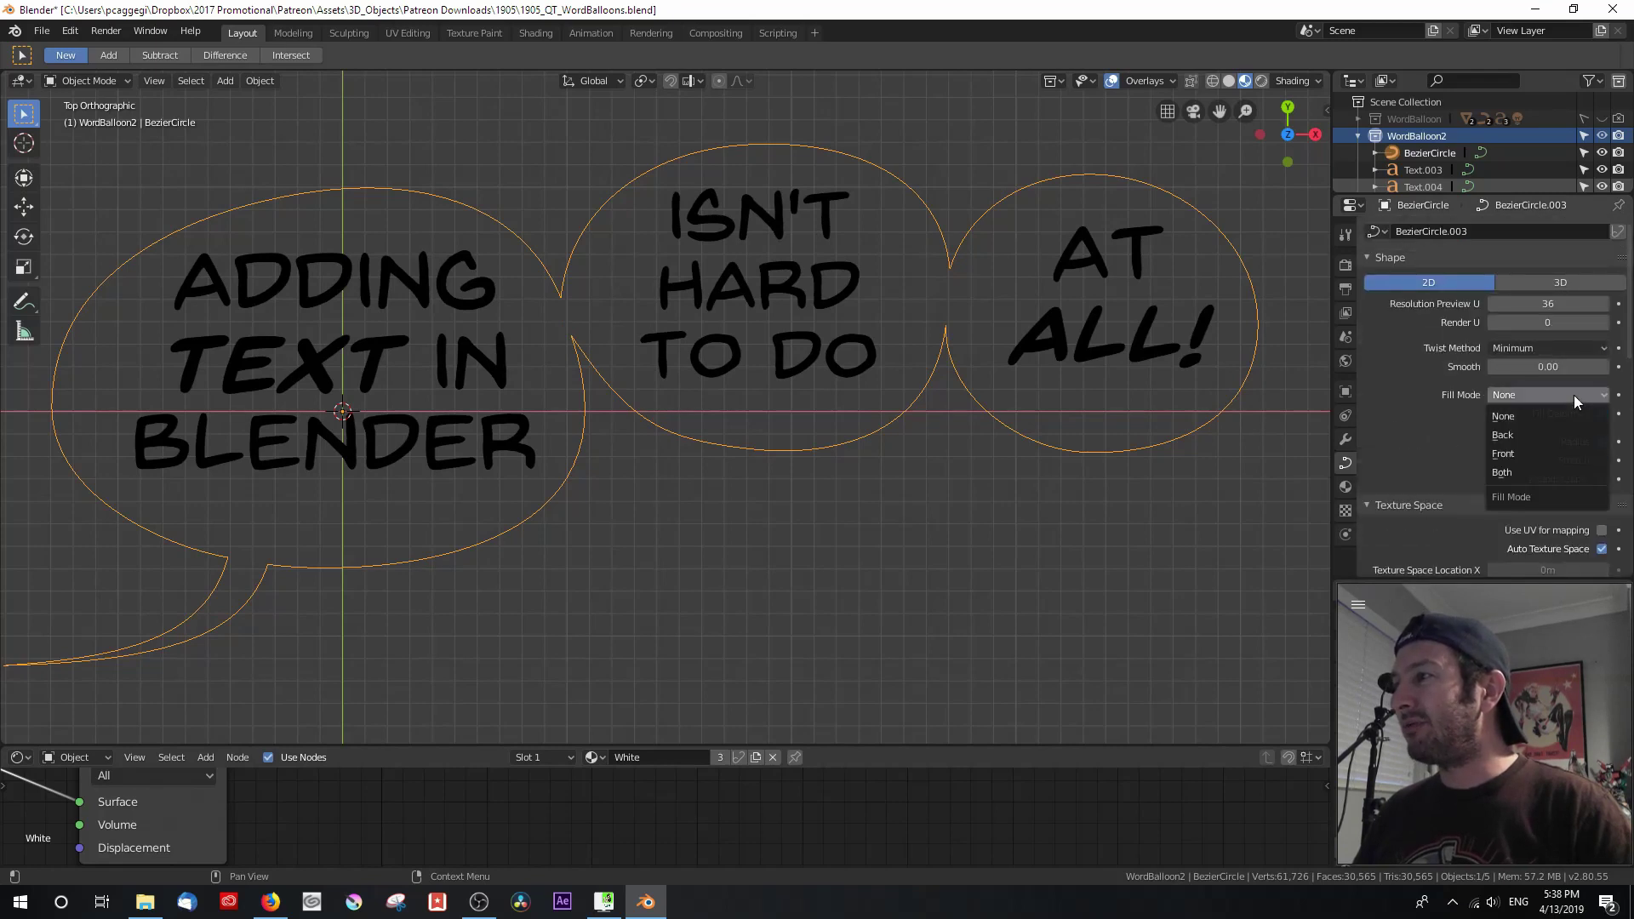
left_click(1563, 473)
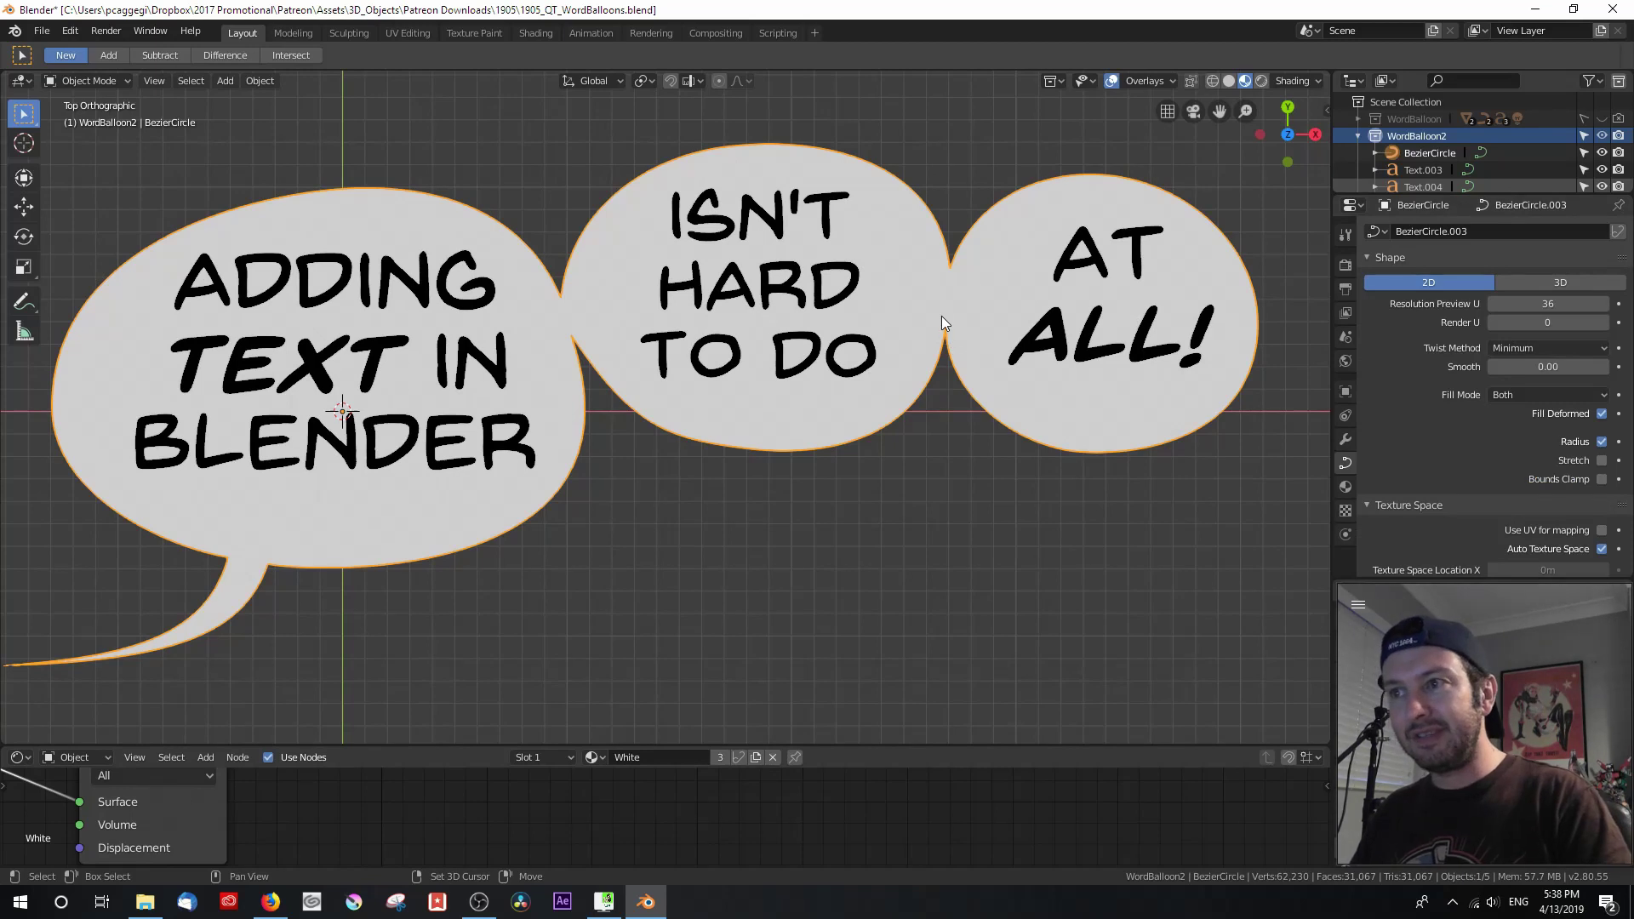
key("shift+d")
key("Escape")
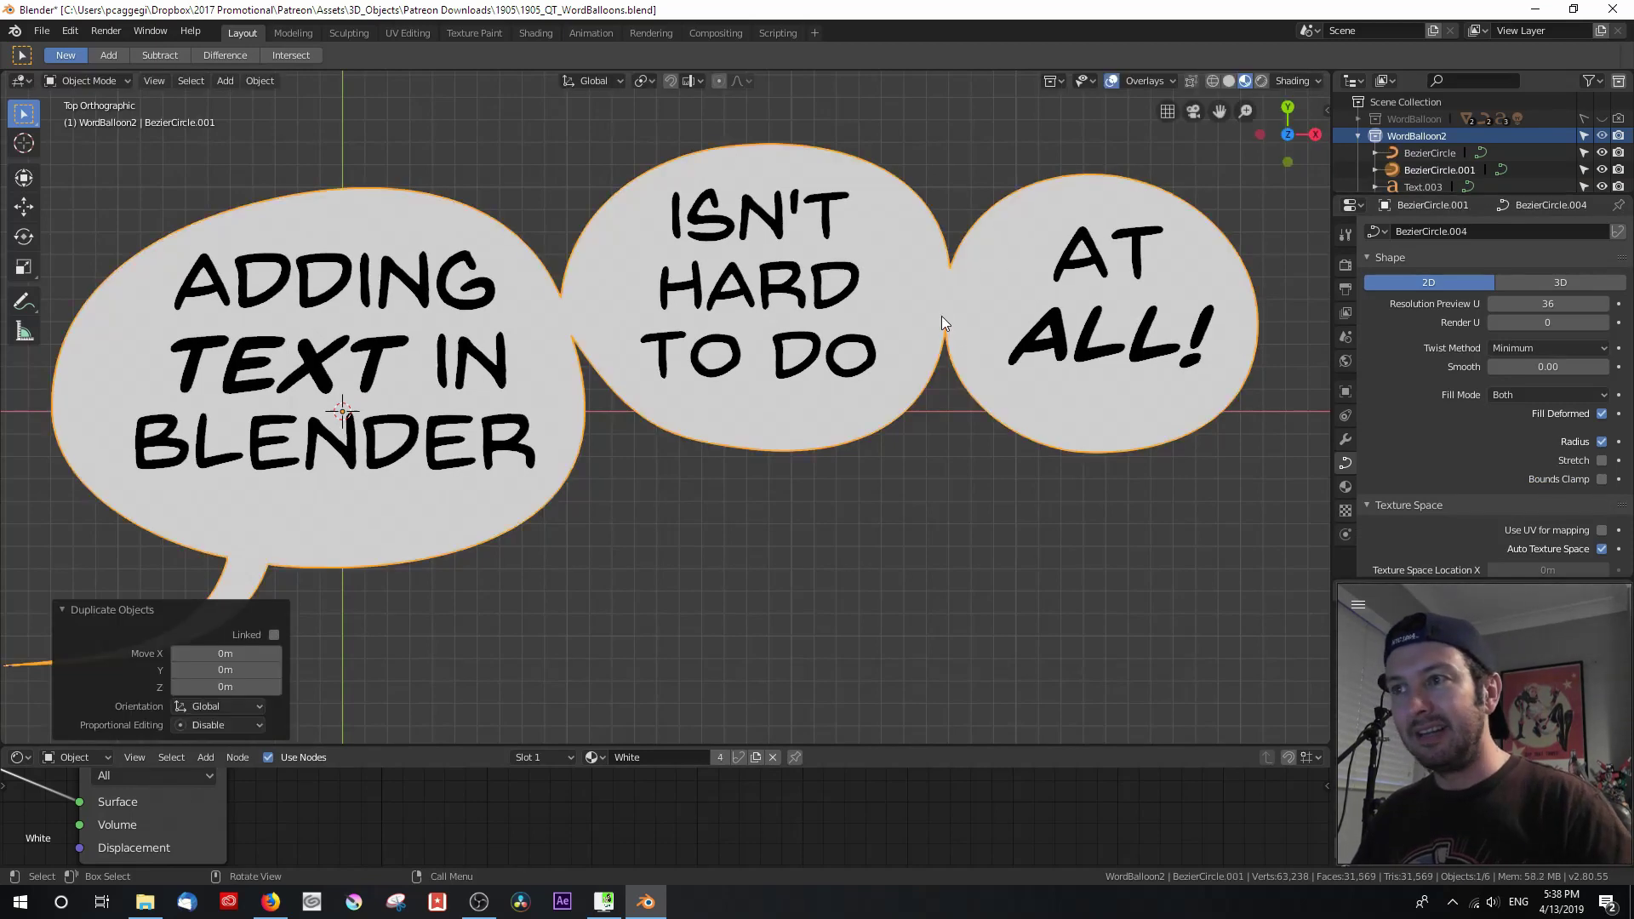
Give the duplicate curve Fill Mode None, a 0.01 m bevel and the Black material.
left_click(1535, 393)
left_click(1529, 417)
scroll(1441, 432, "down", 10)
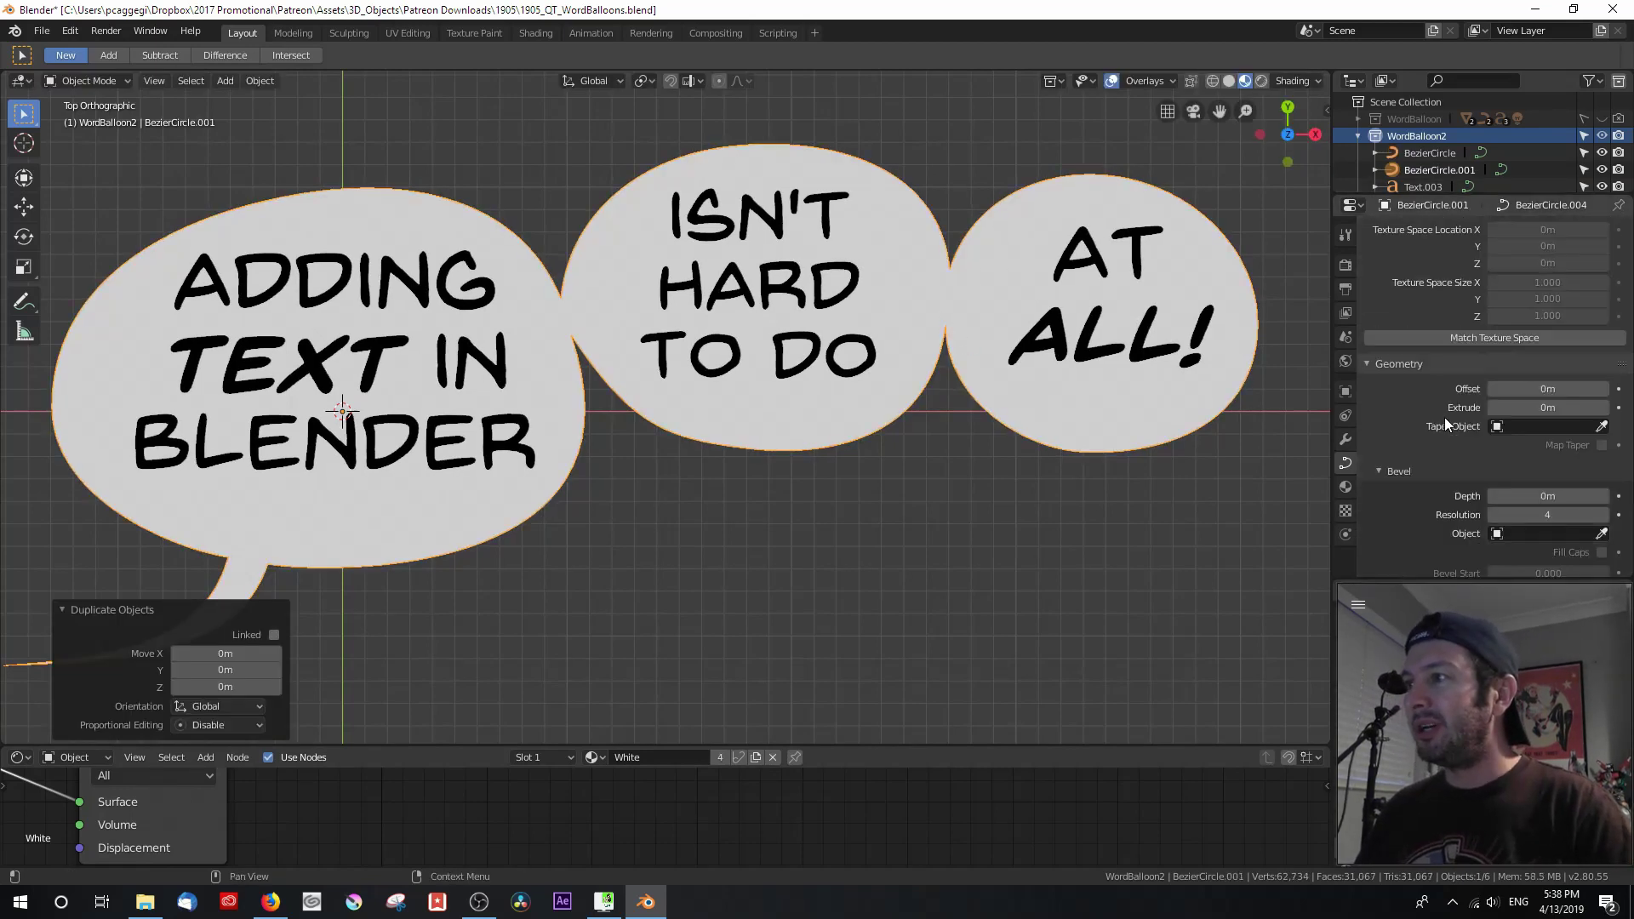
left_click_drag(1547, 428, 1566, 427)
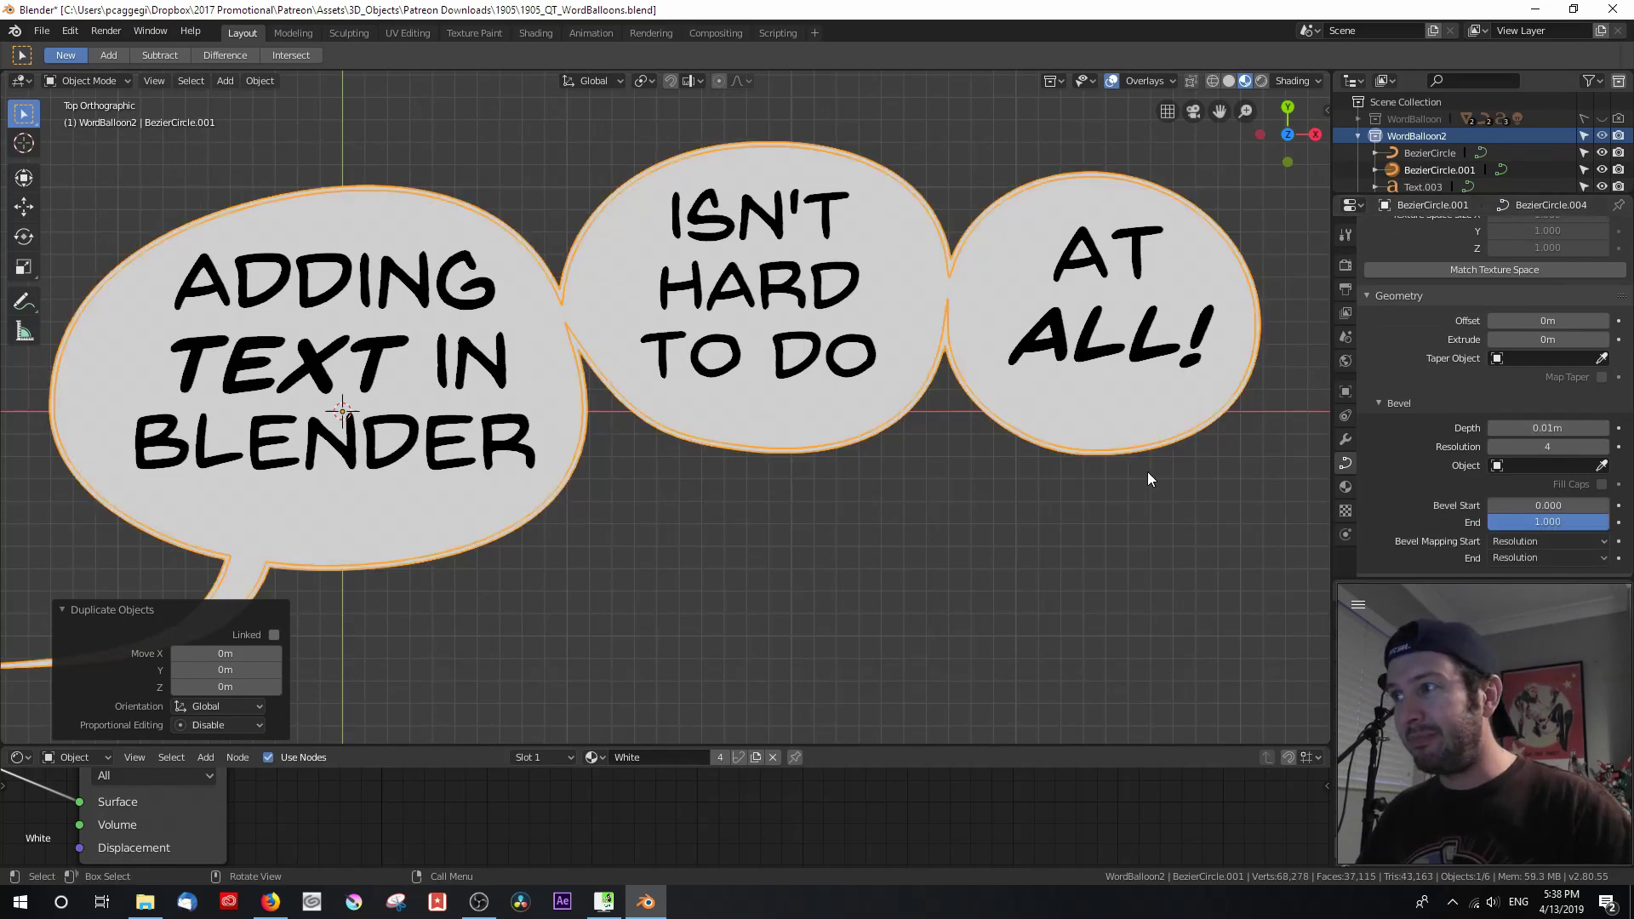
left_click(1345, 487)
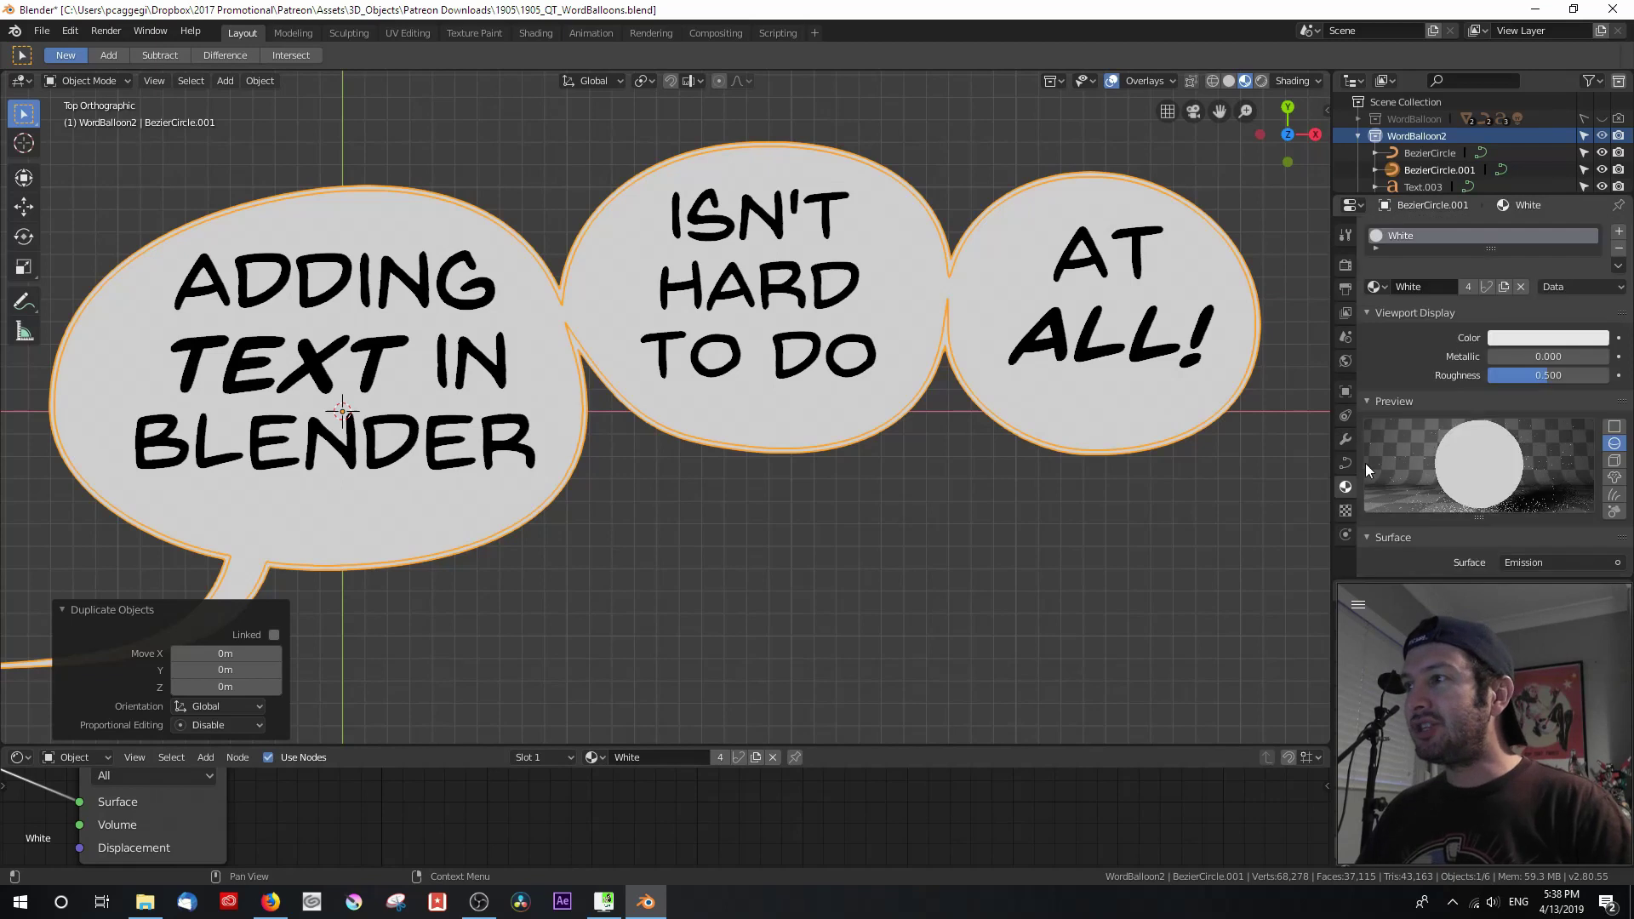
left_click(1375, 287)
left_click(1402, 312)
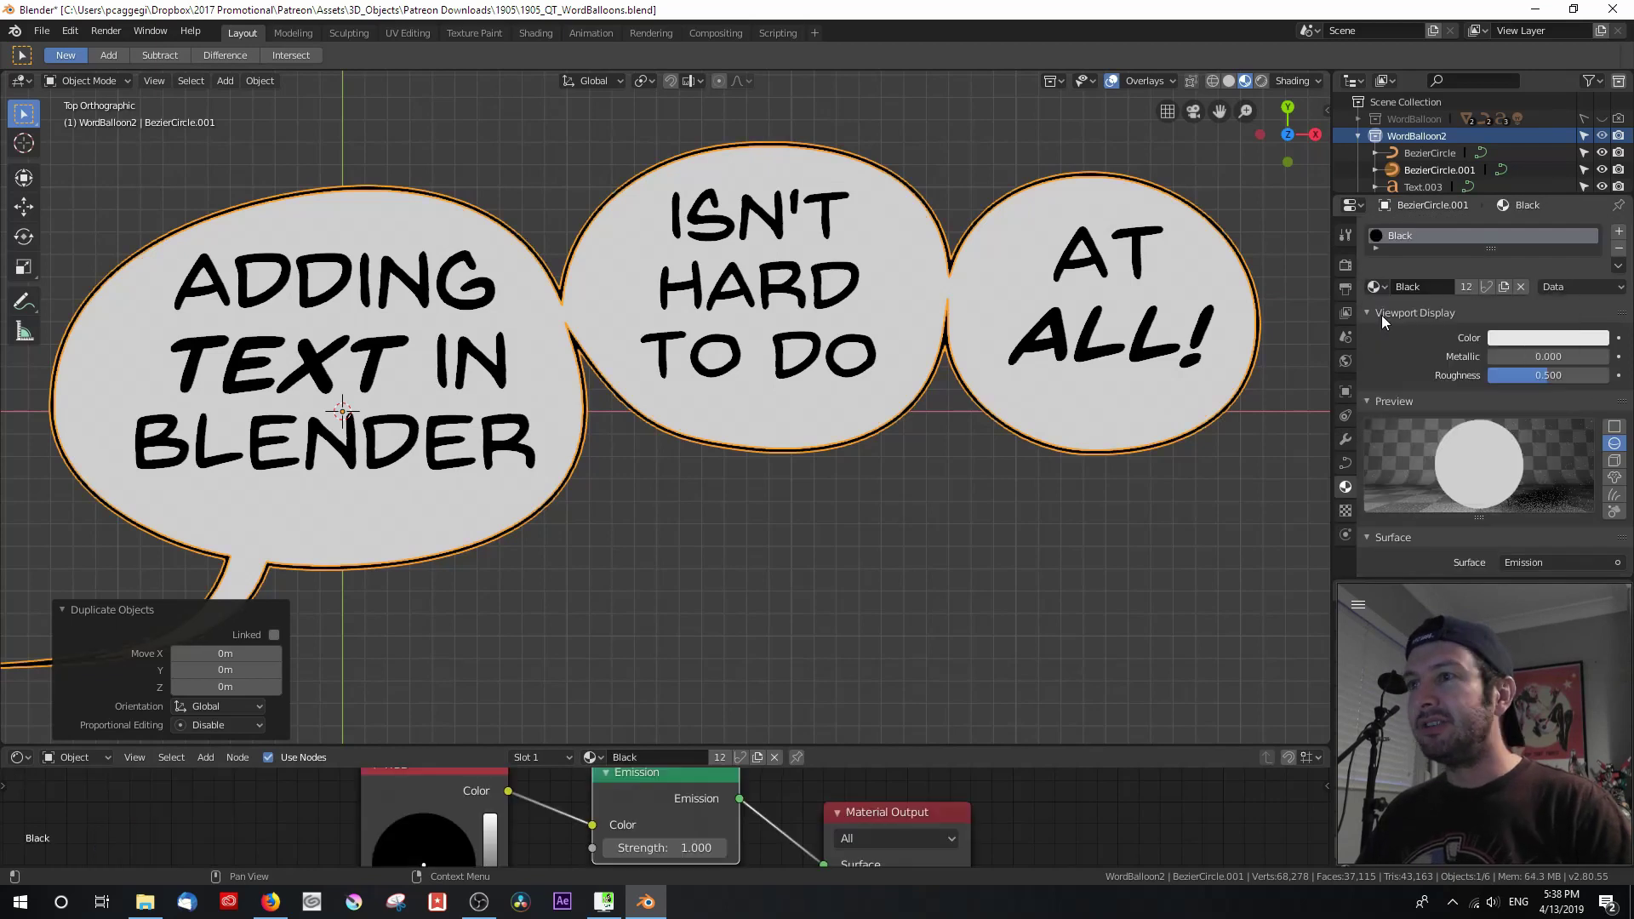
left_click(797, 462)
scroll(832, 458, "down", 2)
scroll(632, 412, "up", 4, "ctrl")
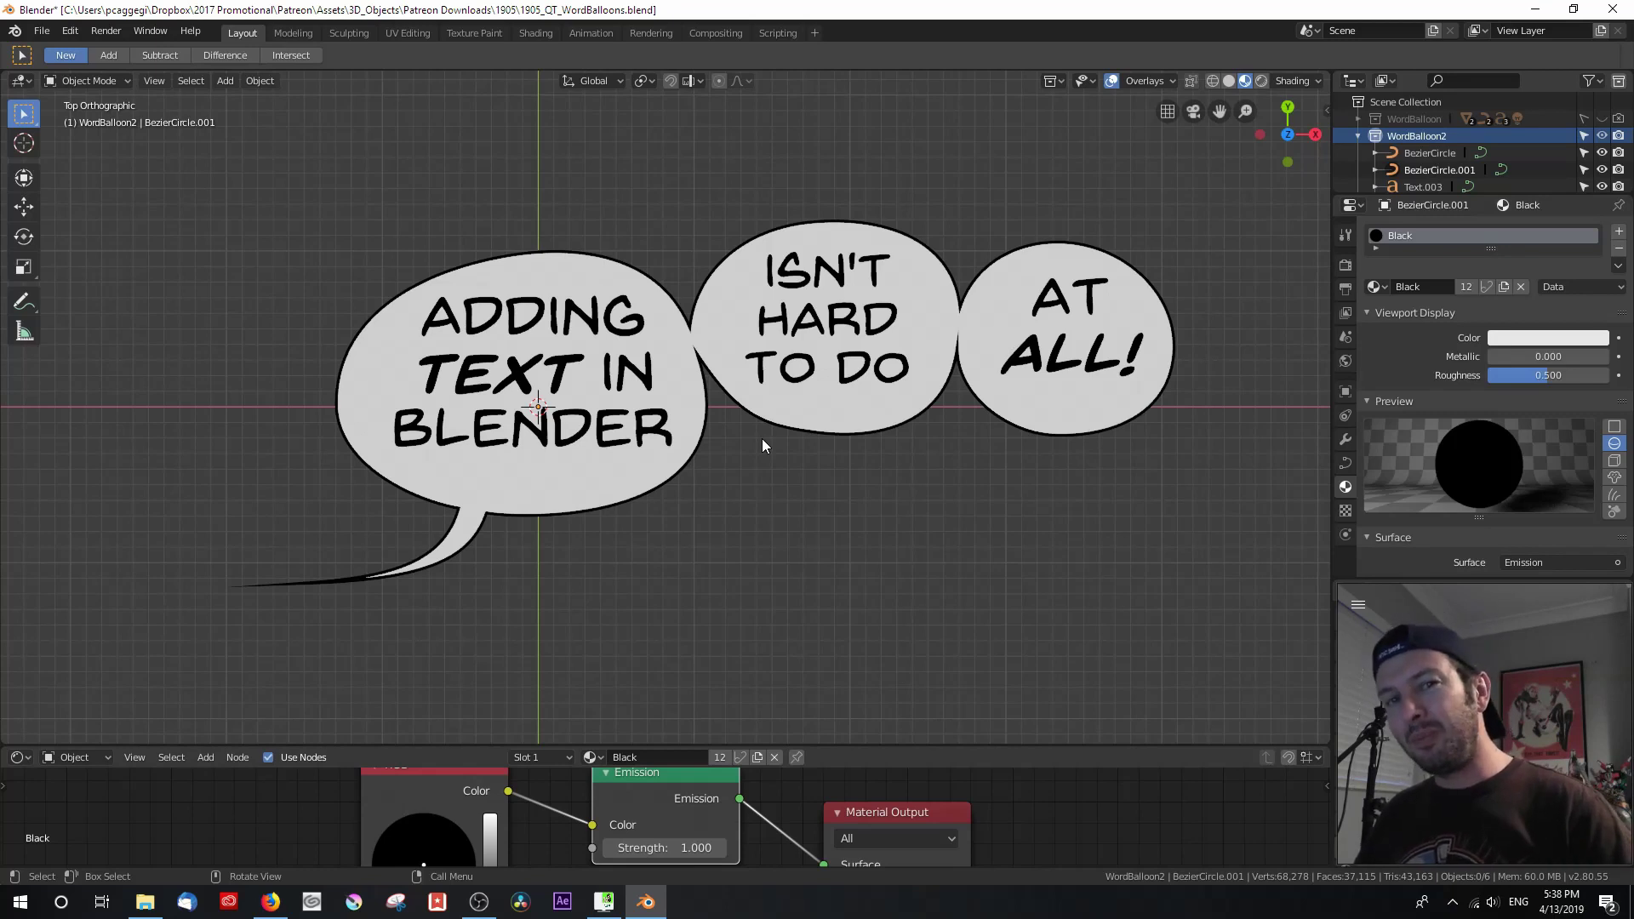
Select the white fill and black outline curves in Edit Mode and reshape the balloon tail tip.
left_click(605, 478)
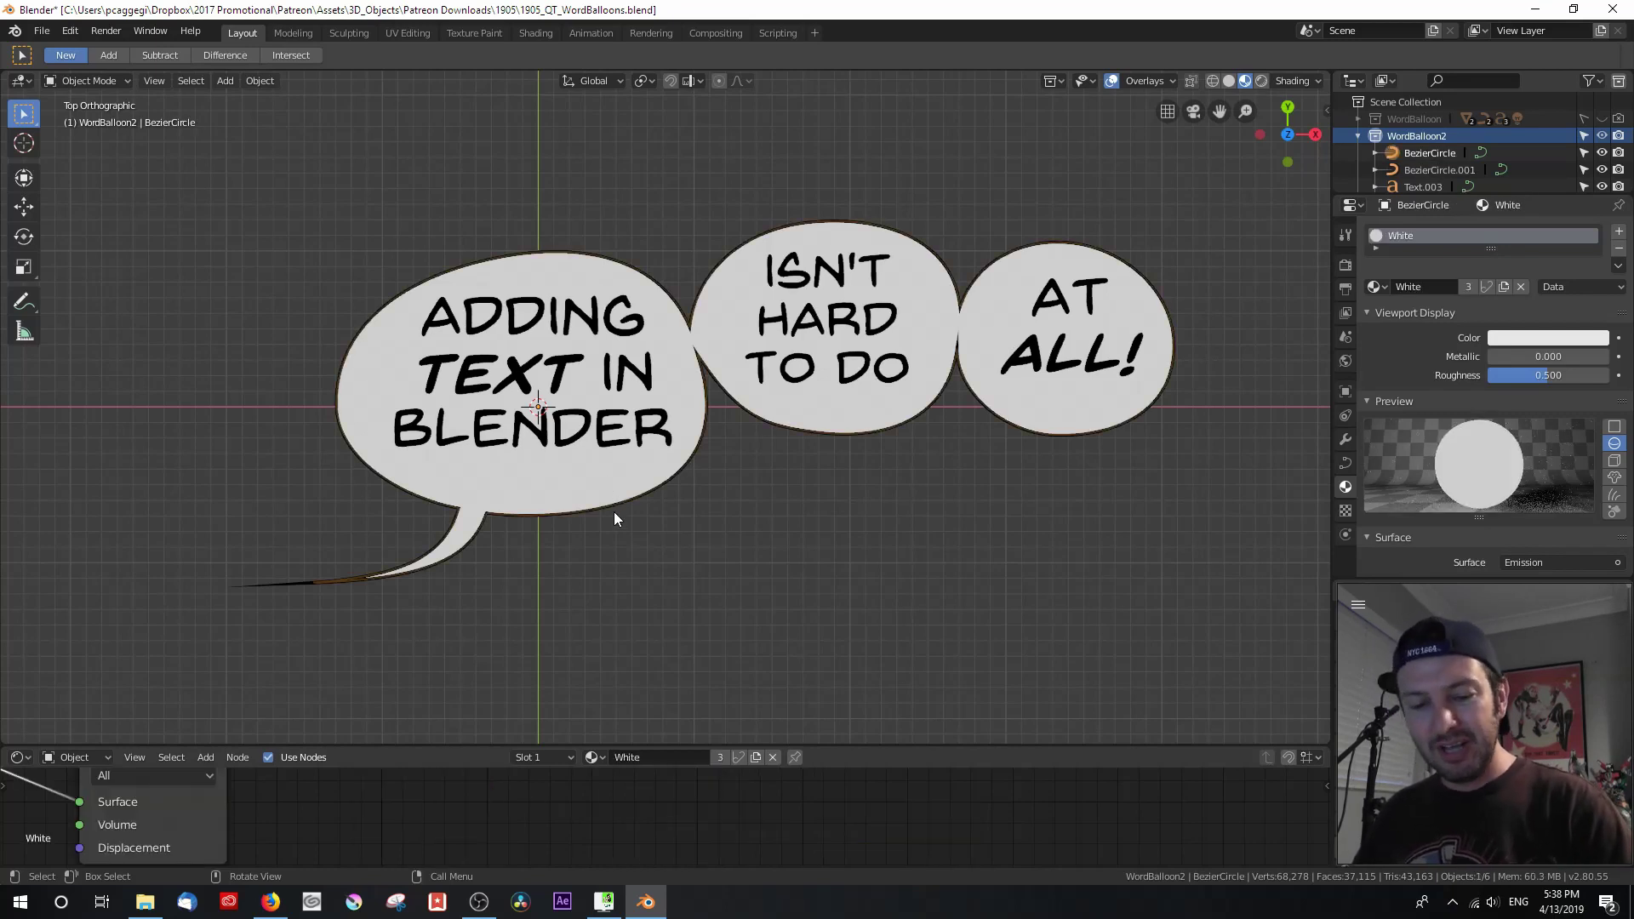
left_click(605, 507, "shift")
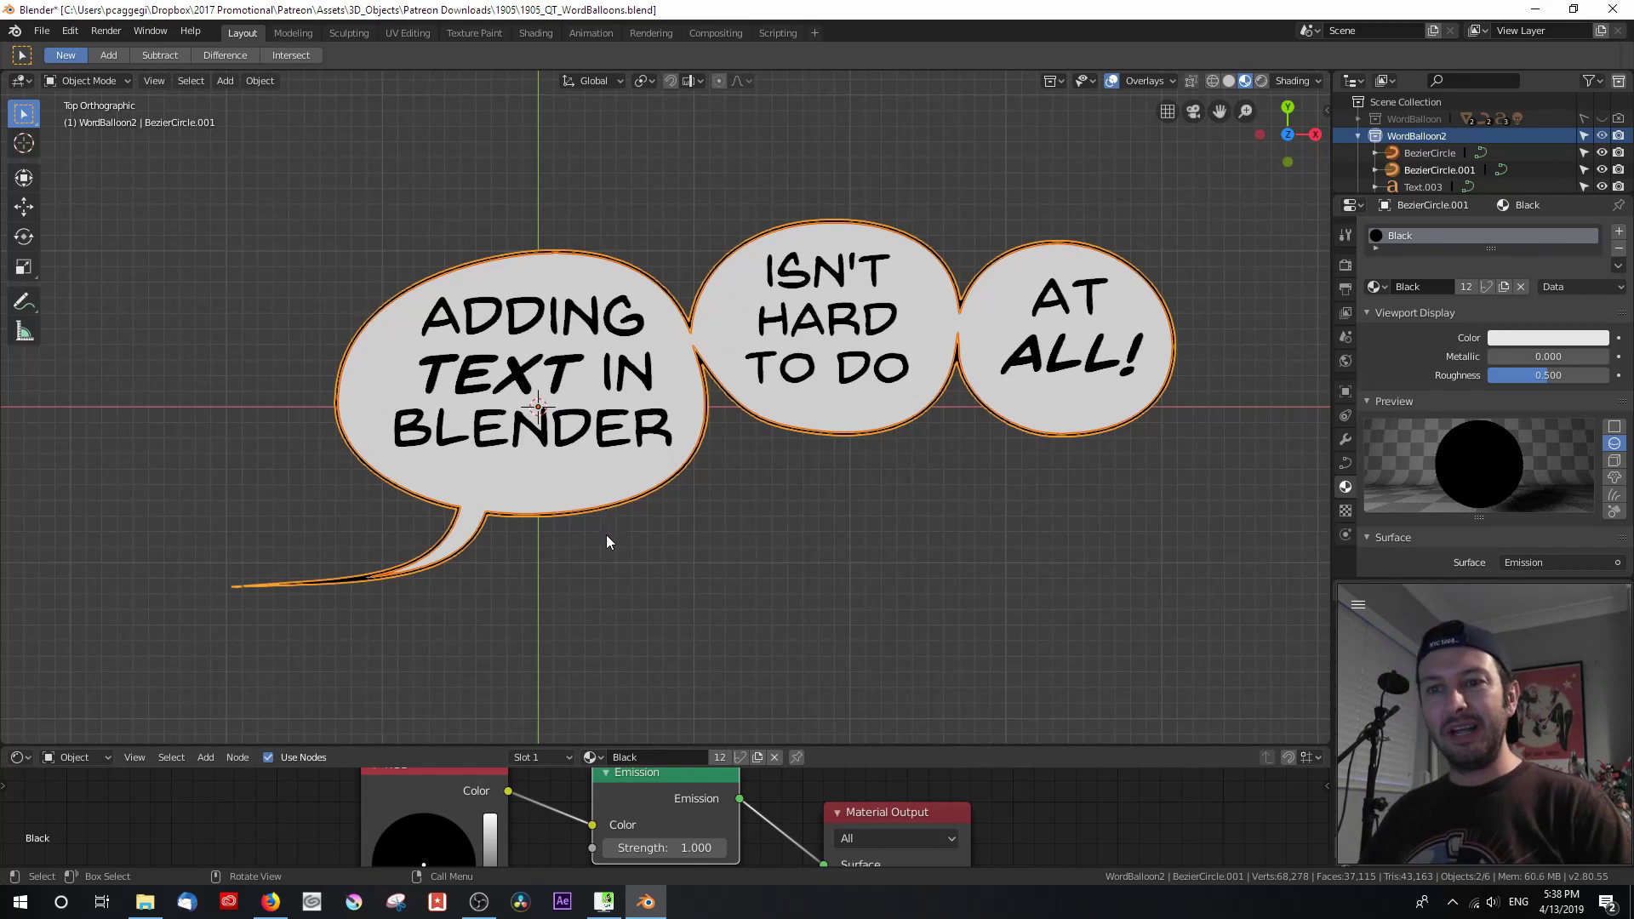
key("Tab")
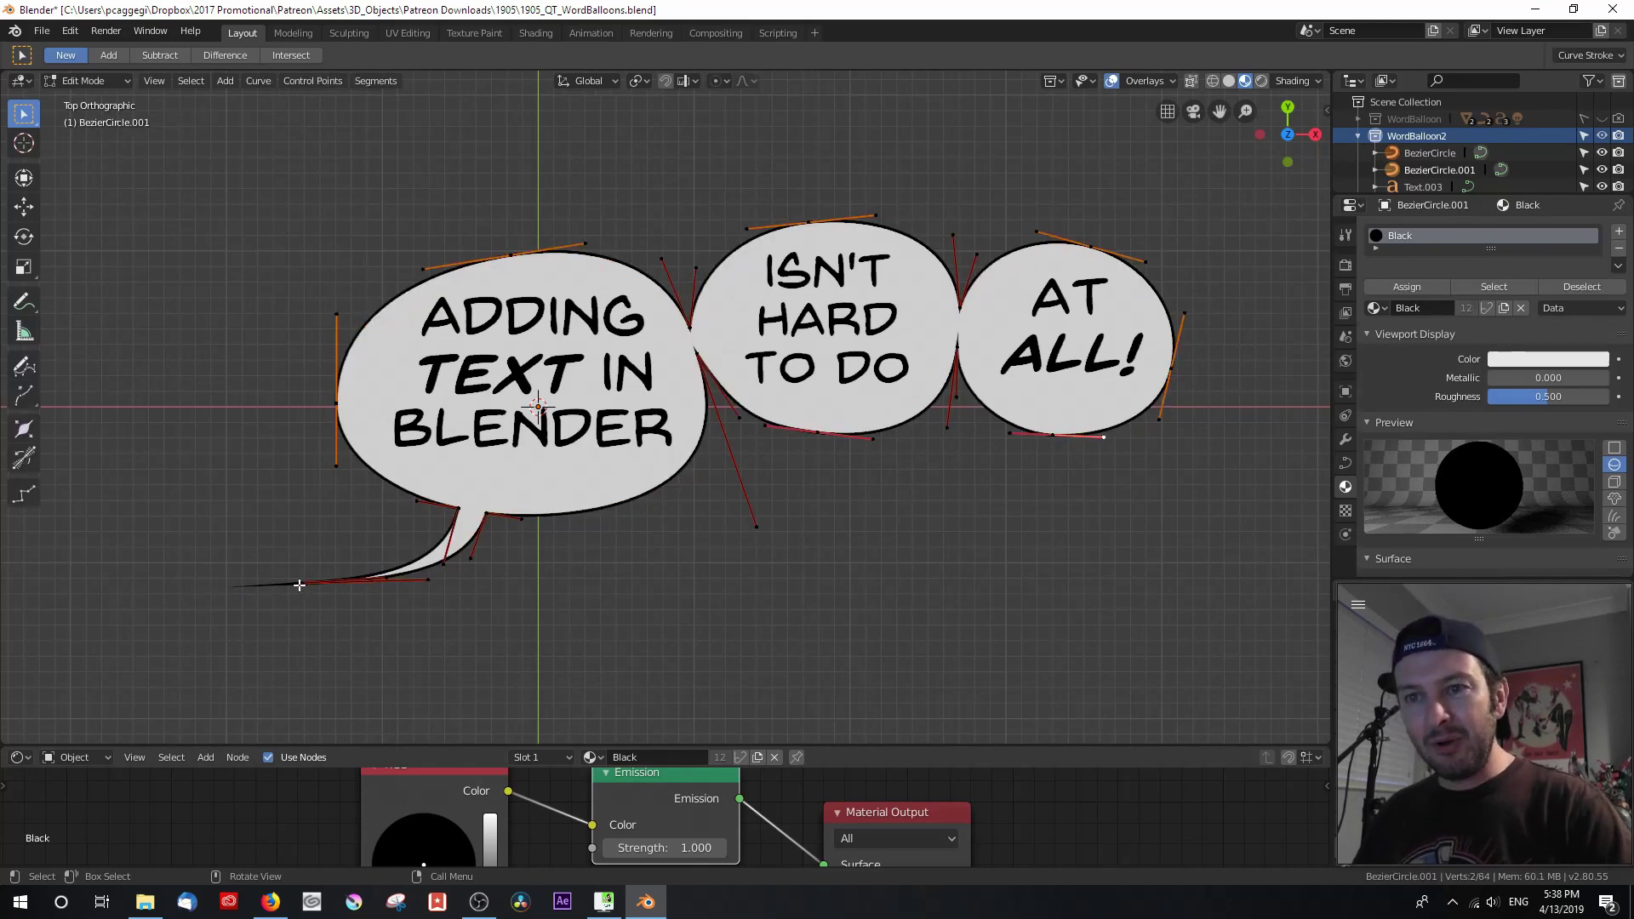
left_click(300, 585, "shift")
key("g")
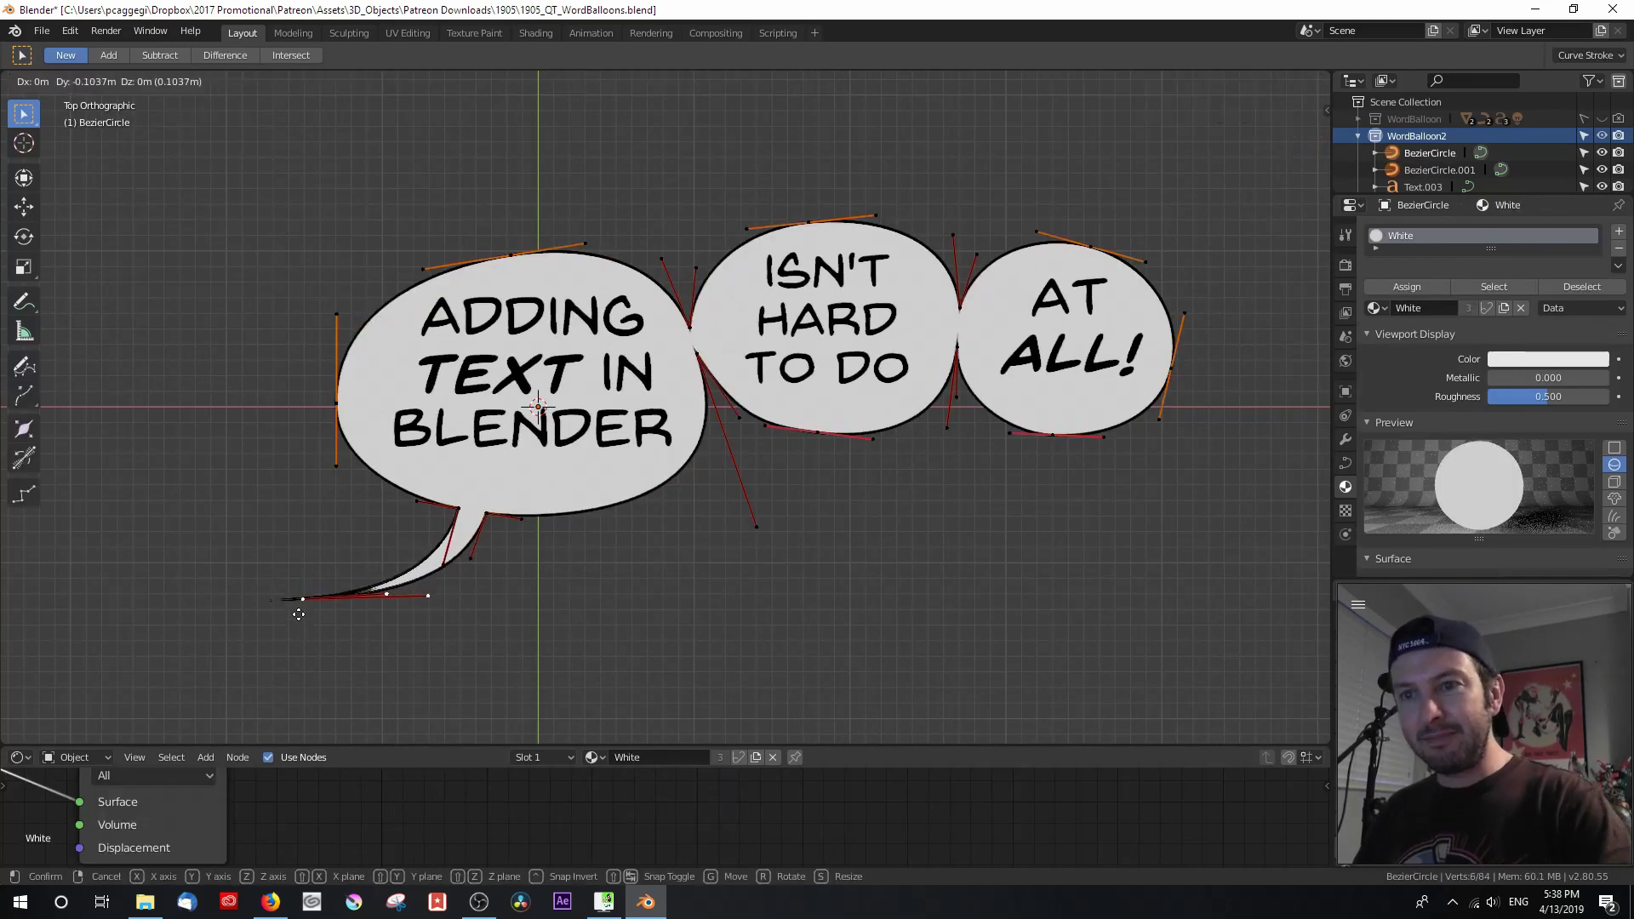
left_click(307, 663)
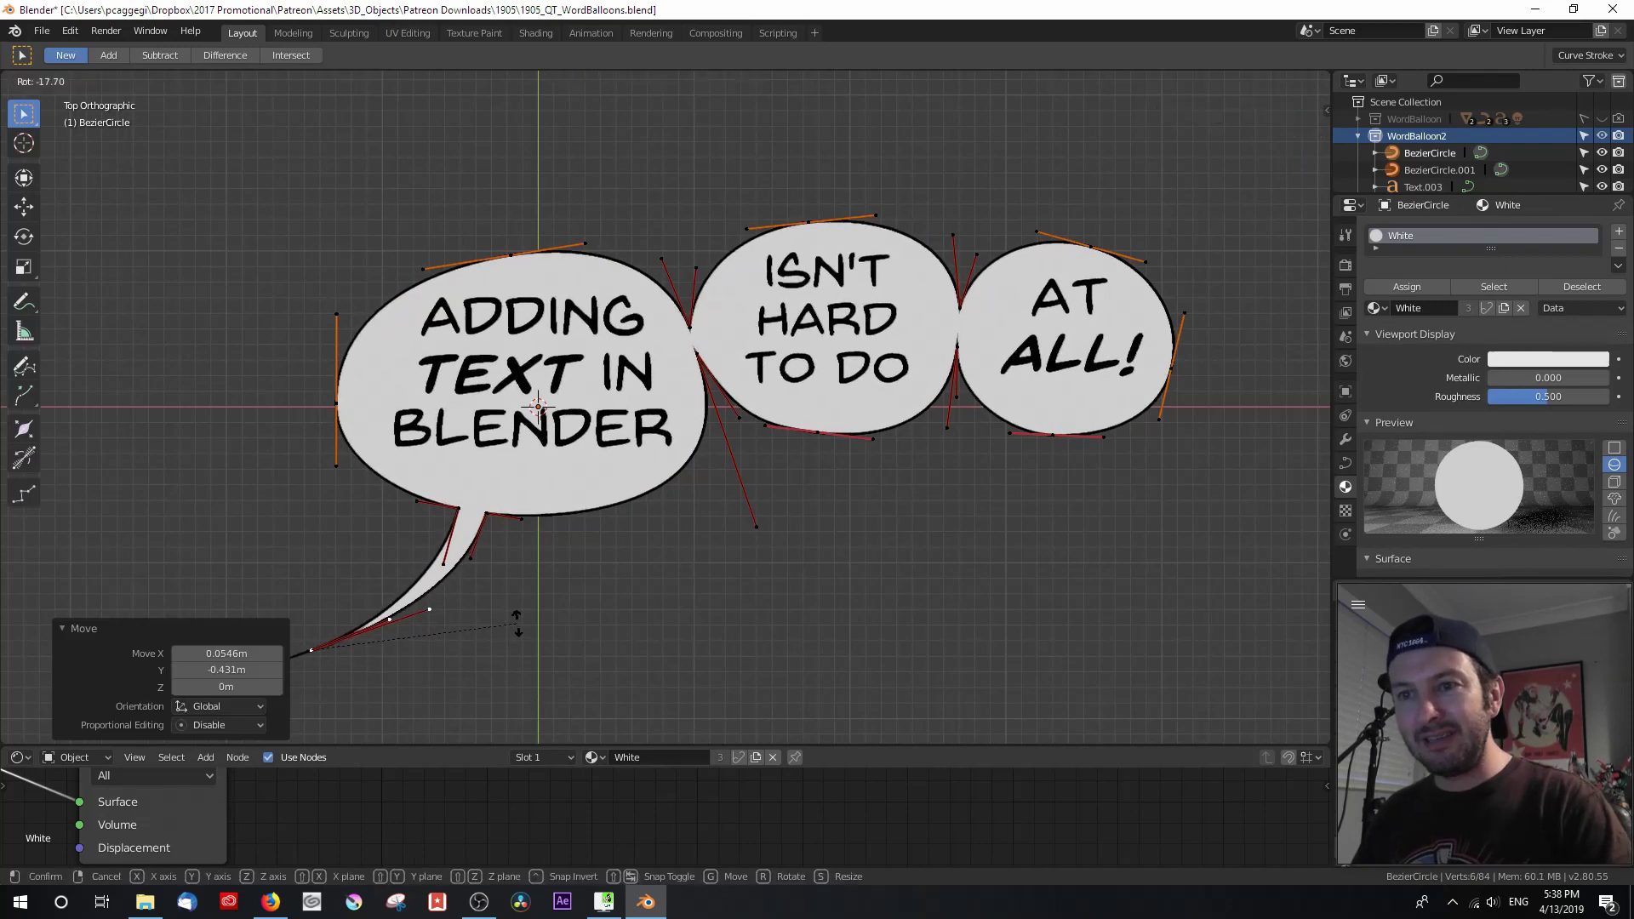
key("g")
left_click(621, 593)
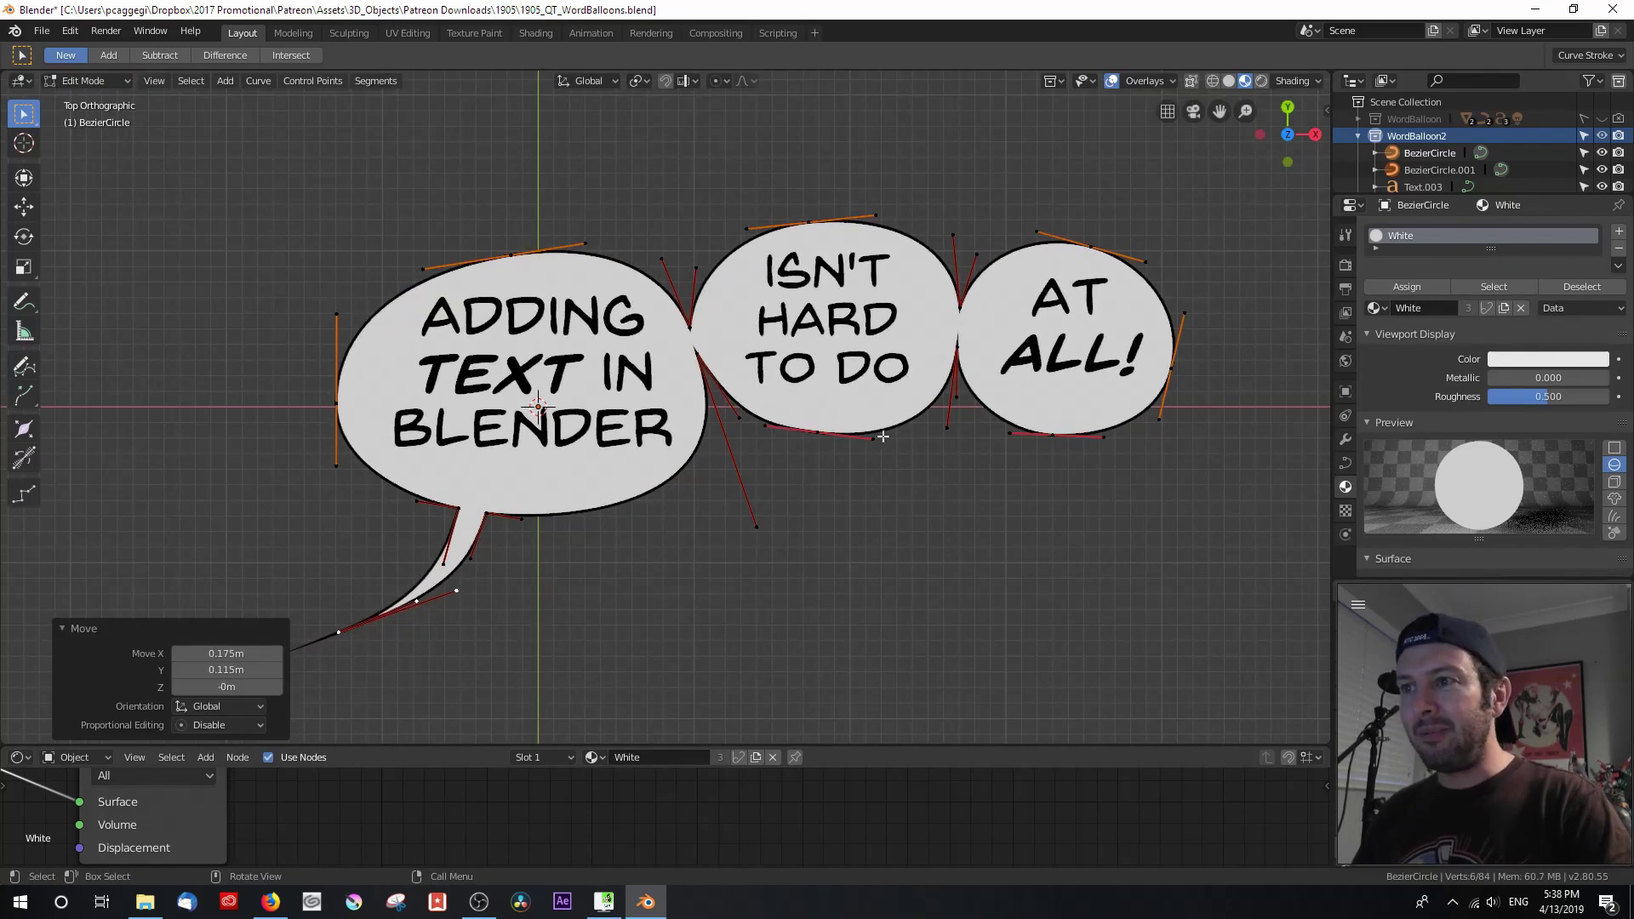
Adjust matching handles on the white curve and the outline curve so they line up.
left_click(734, 403)
key("g")
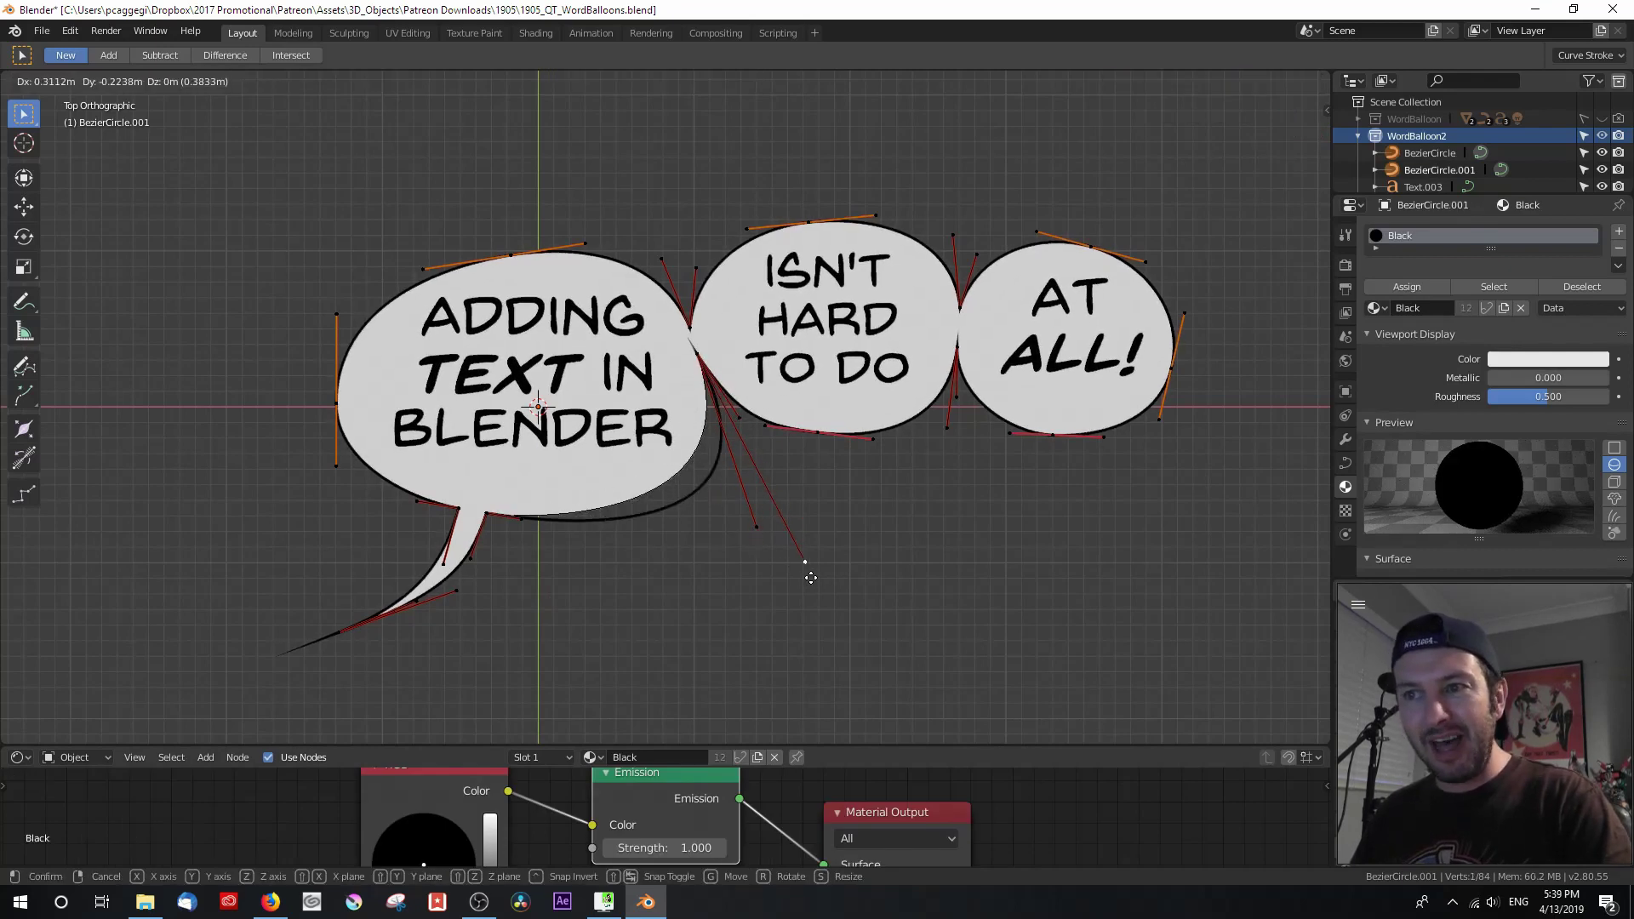
right_click(864, 619)
left_click(756, 529)
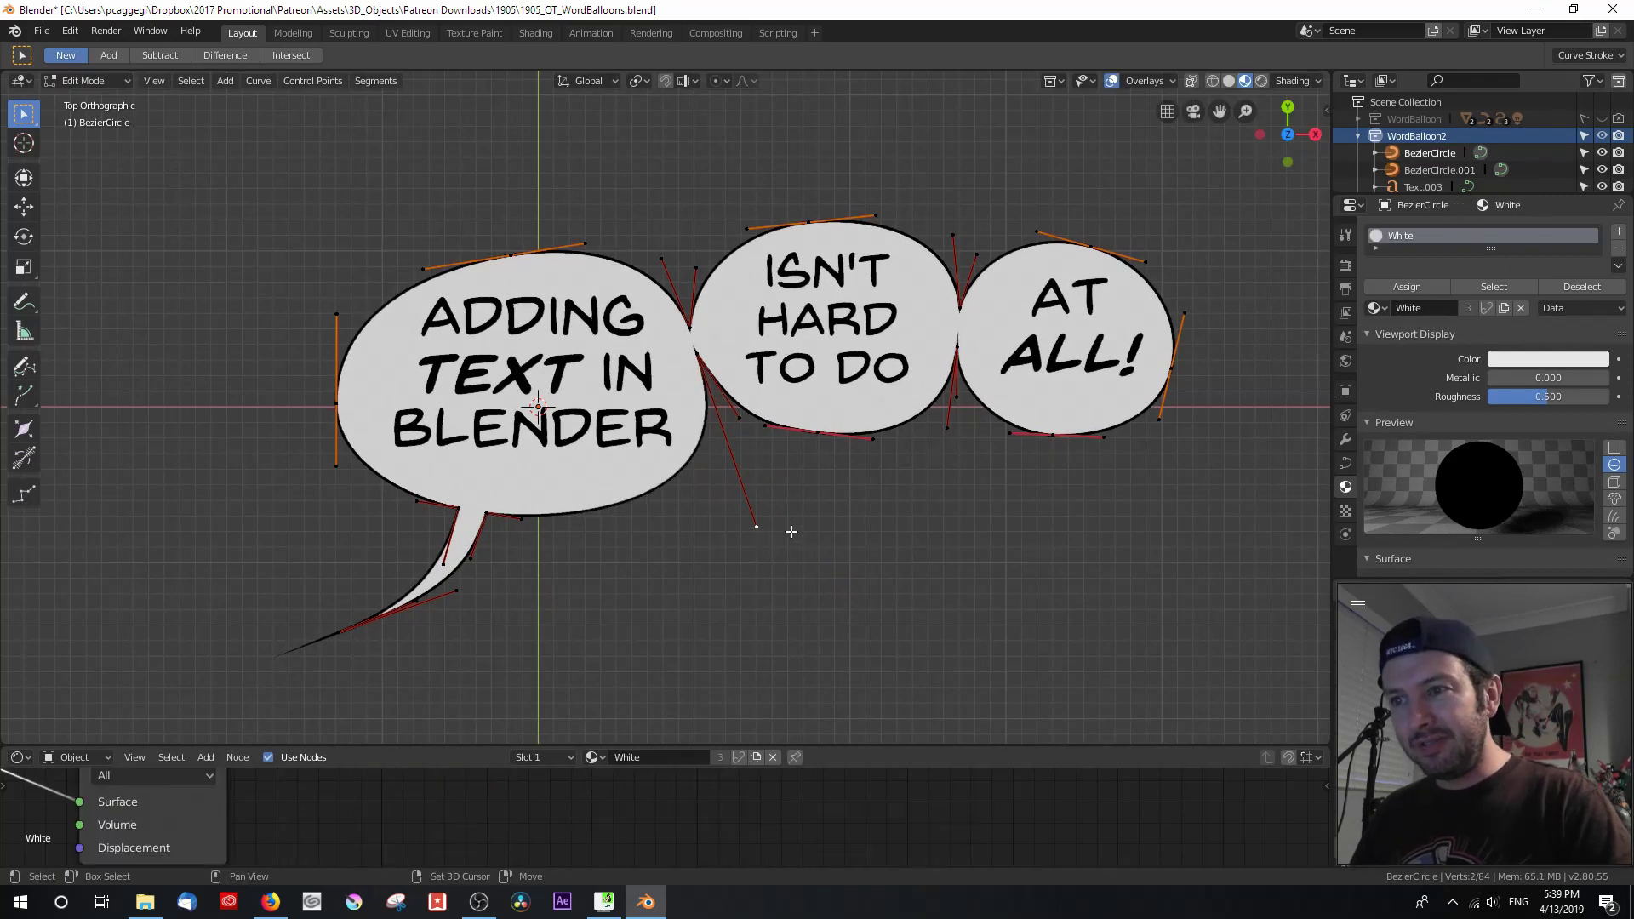
key("g")
left_click(767, 523)
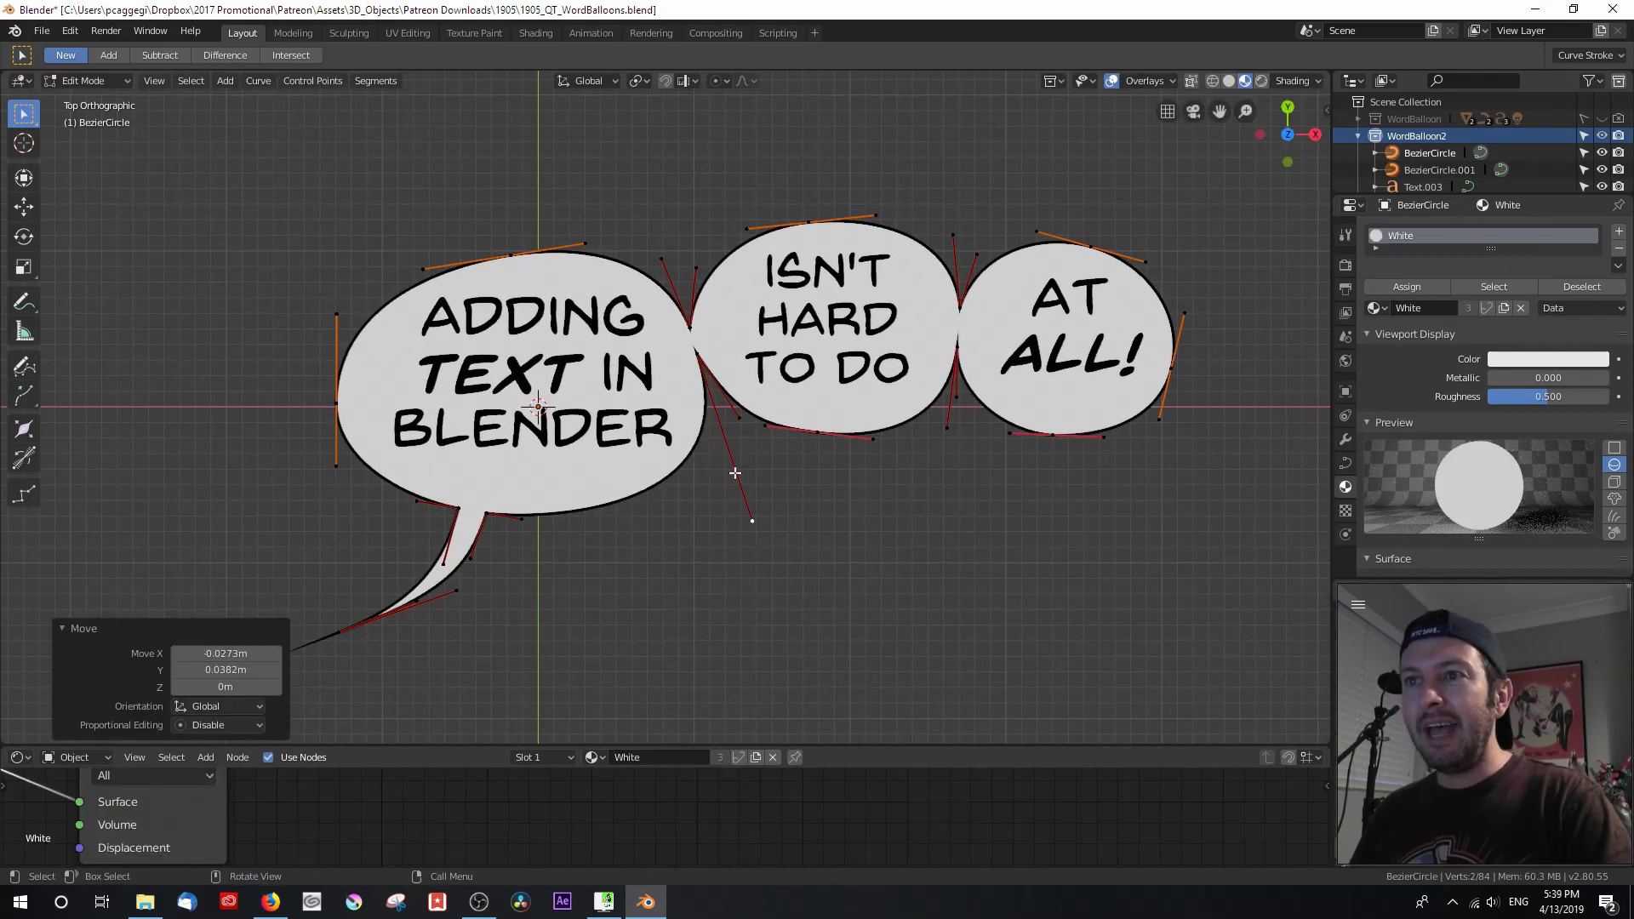
left_click(504, 260)
key("g")
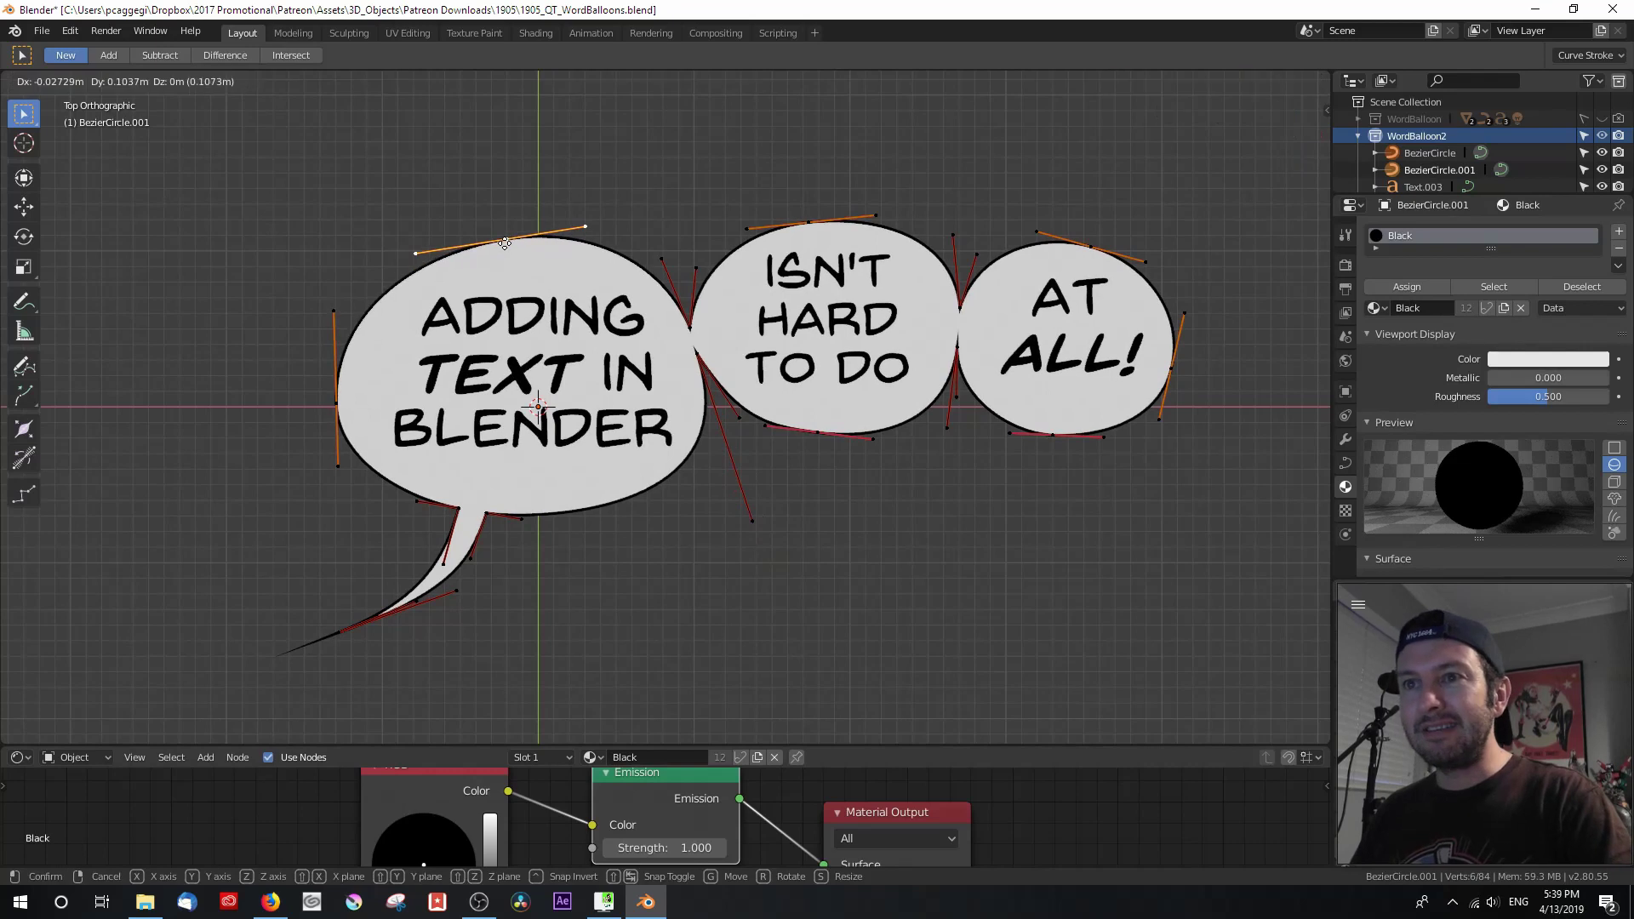
left_click(639, 253)
Align the white and outline curves' handles at the top seam.
left_click(661, 257)
key("g")
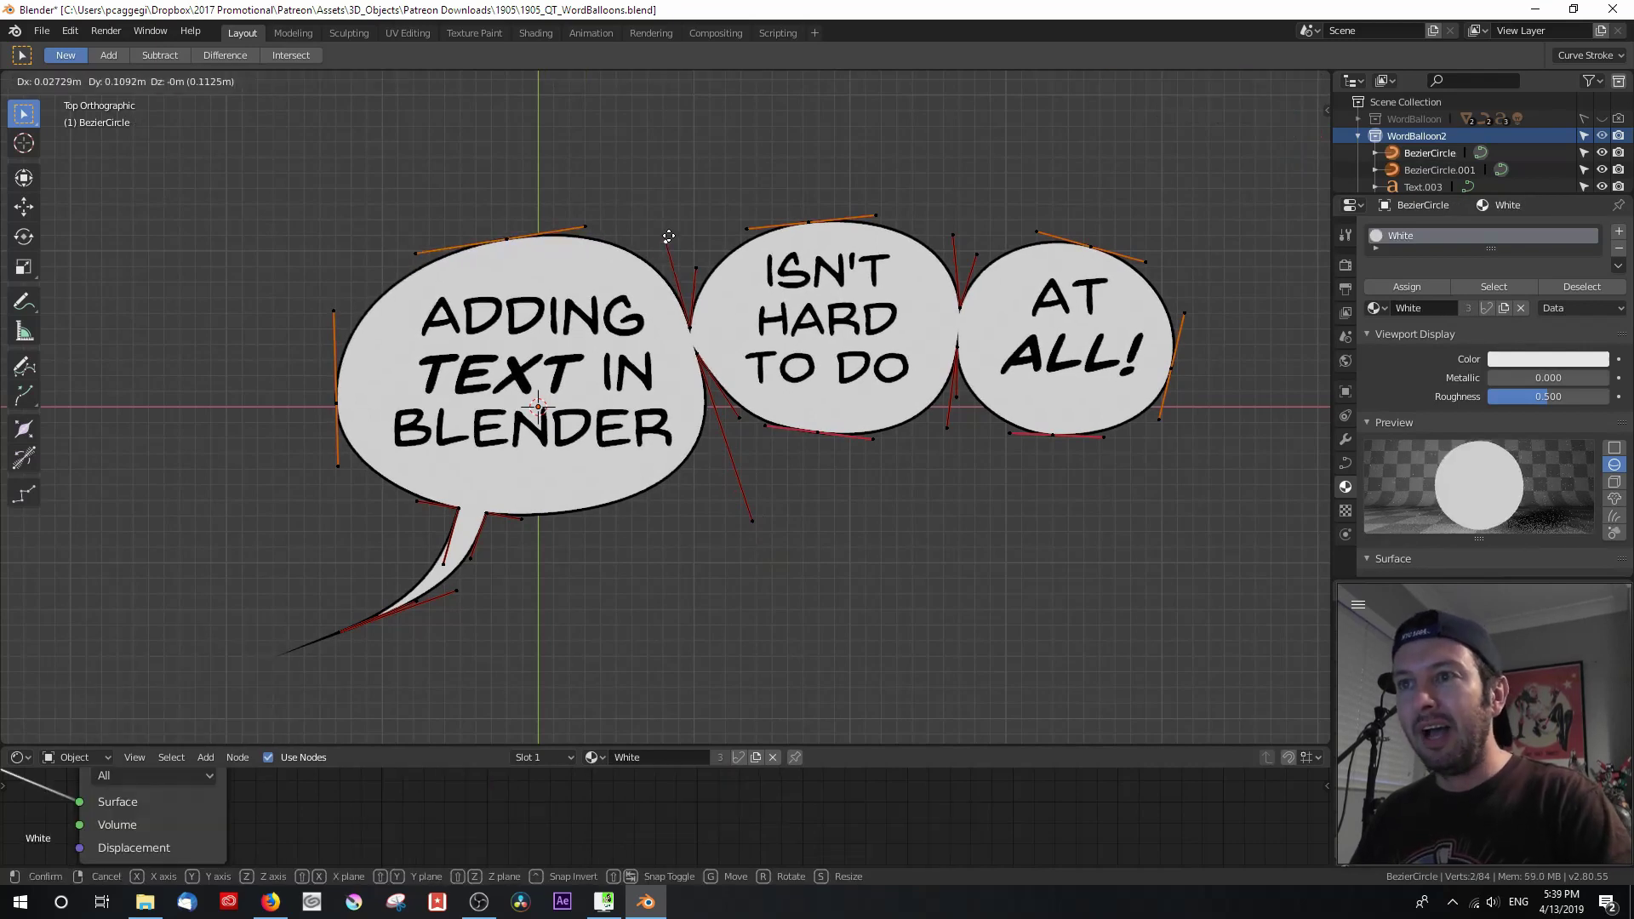
left_click(669, 245)
left_click(696, 268)
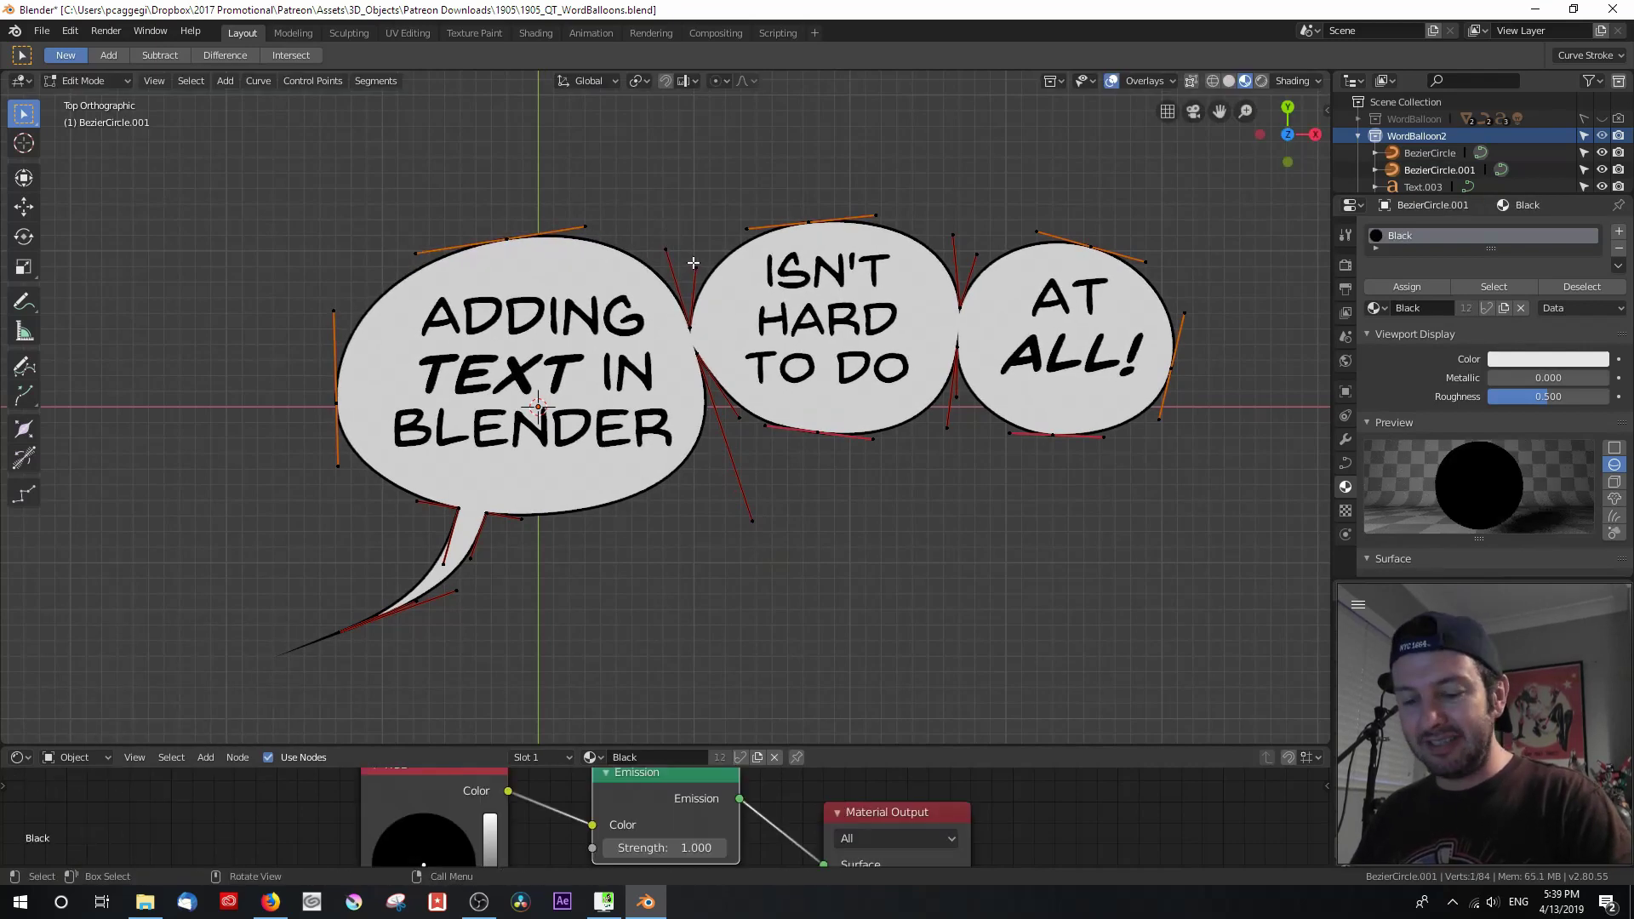
key("g")
left_click(692, 253)
key("g")
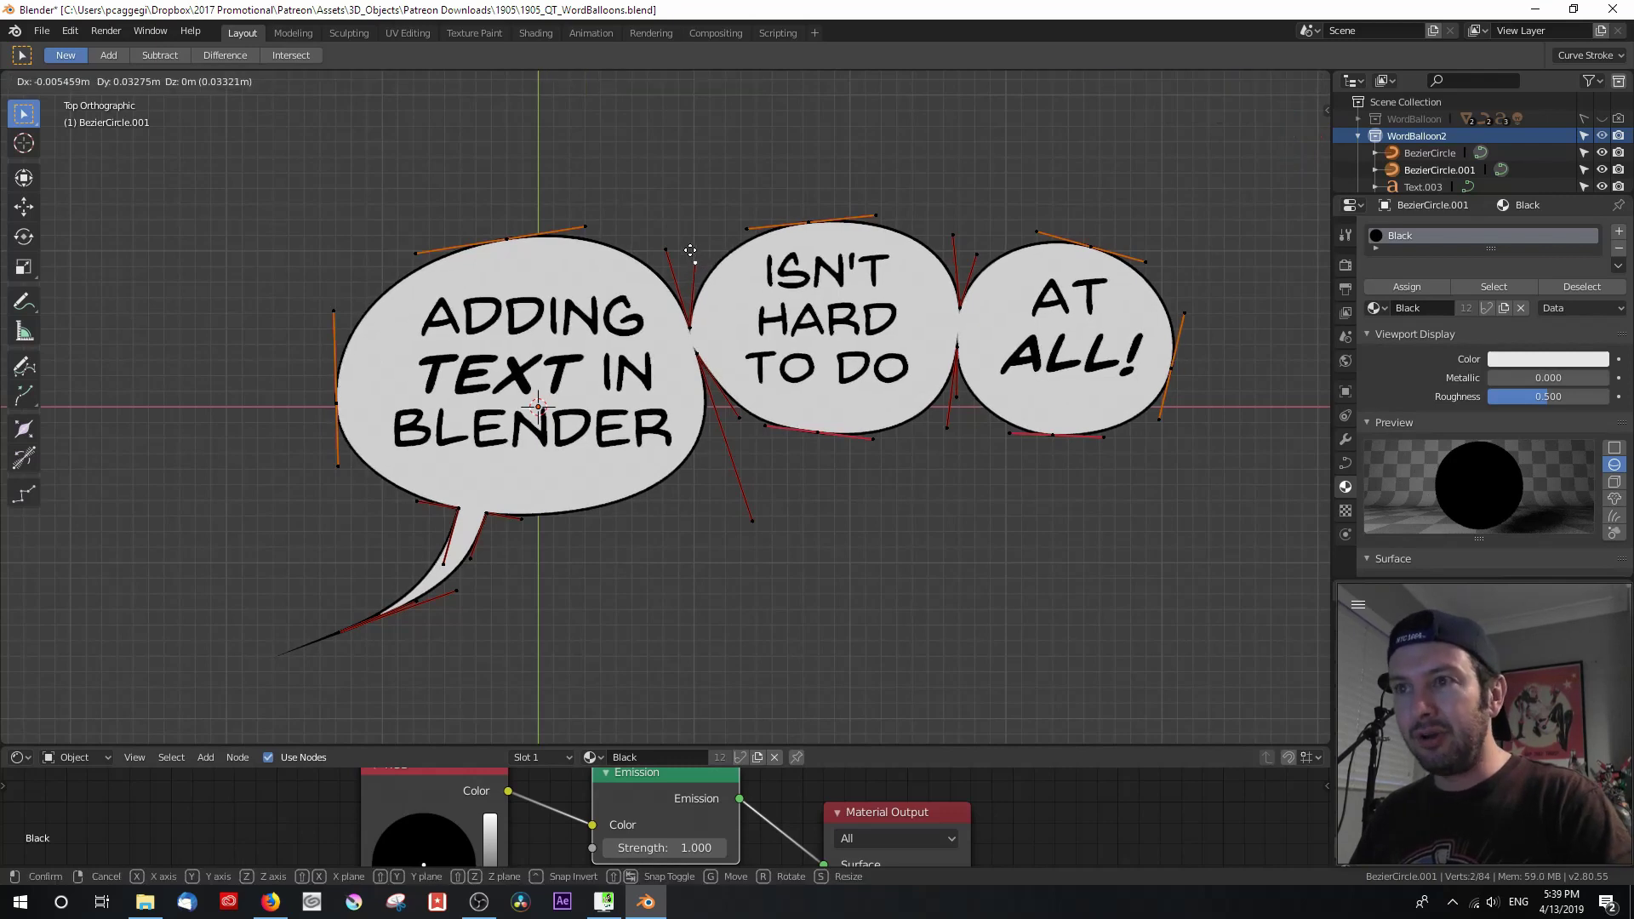
left_click(688, 245)
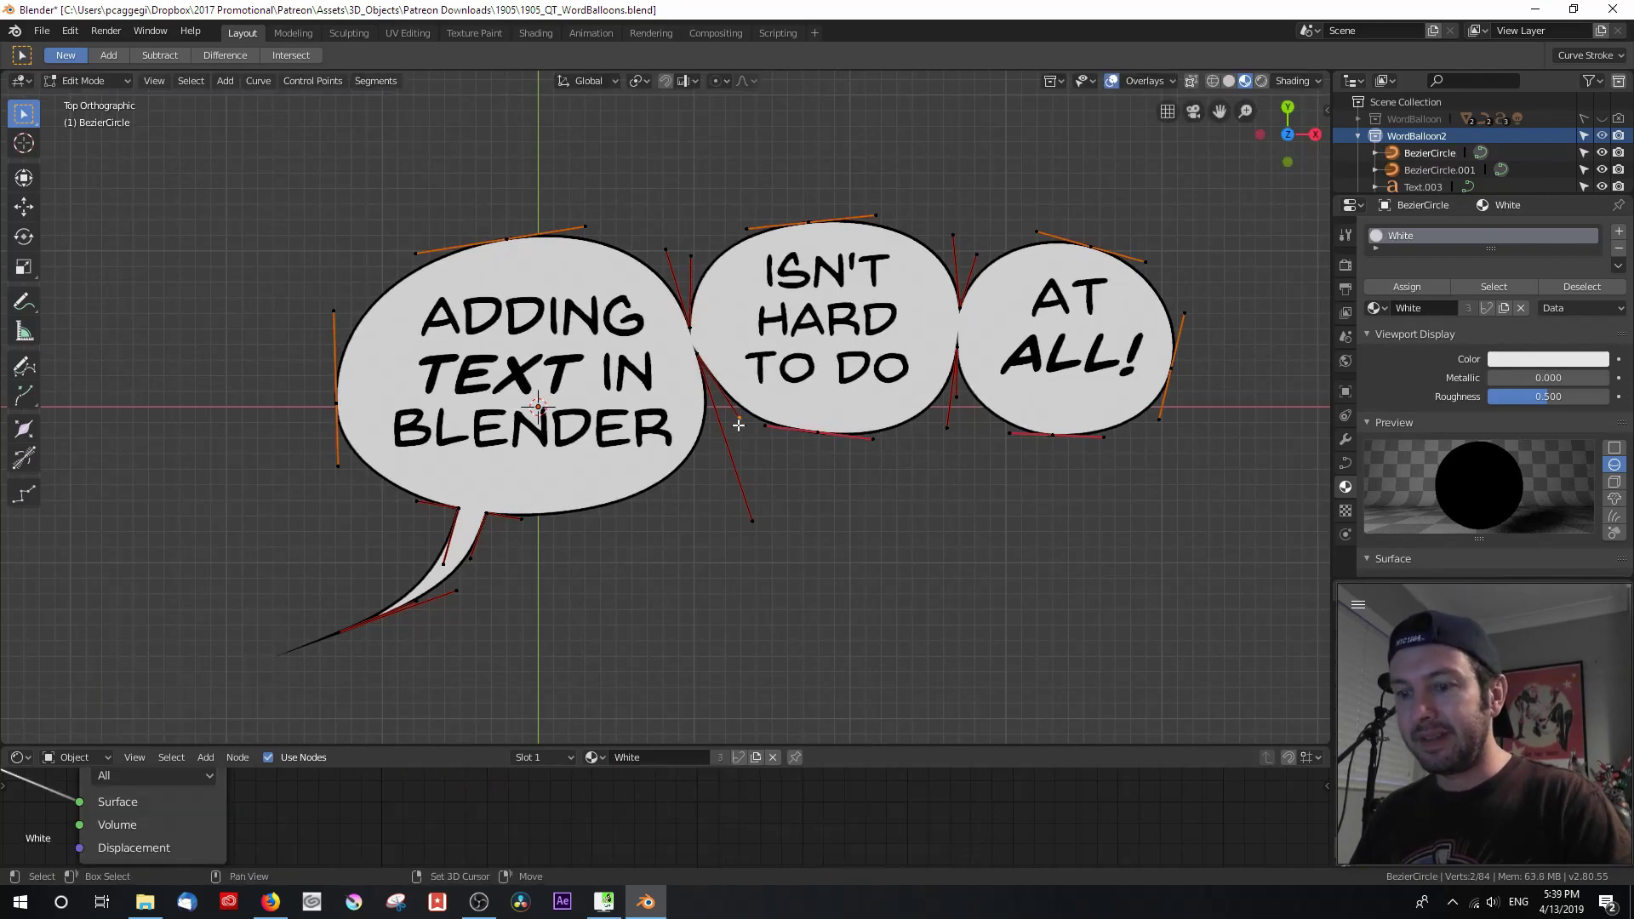
Toggle out of and back into Edit Mode and pick the seam point between the first two balloons.
key("Tab")
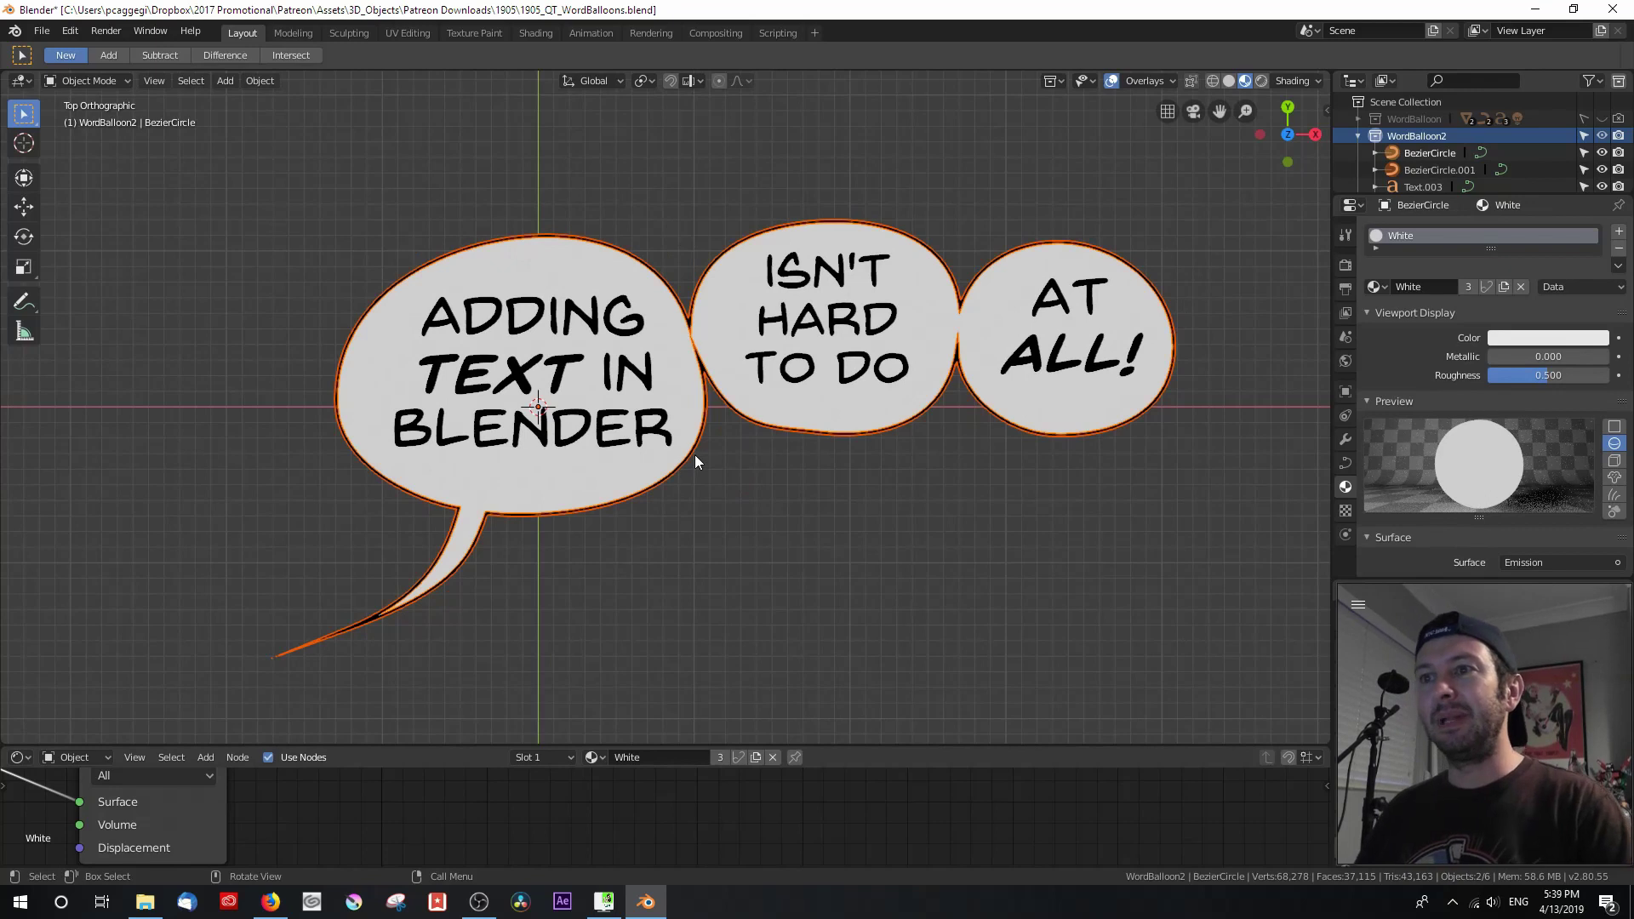
scroll(694, 453, "down", 3)
scroll(694, 426, "up", 3)
key("Tab")
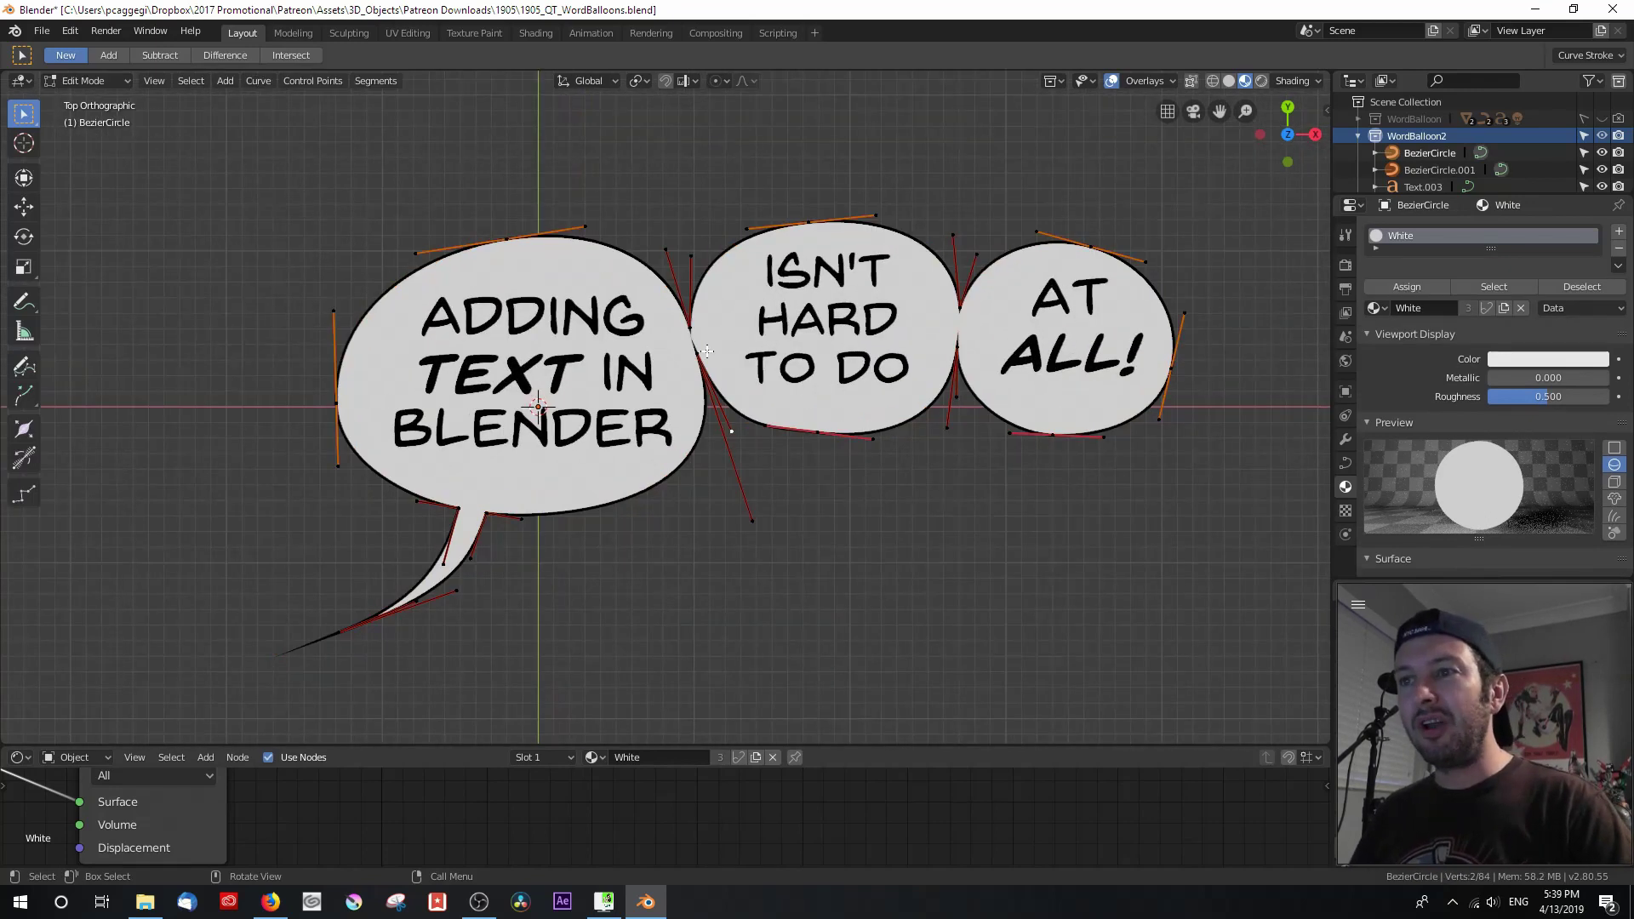
left_click(691, 336)
Move the seam point and the middle balloon's bottom point, then return to Object Mode.
key("g")
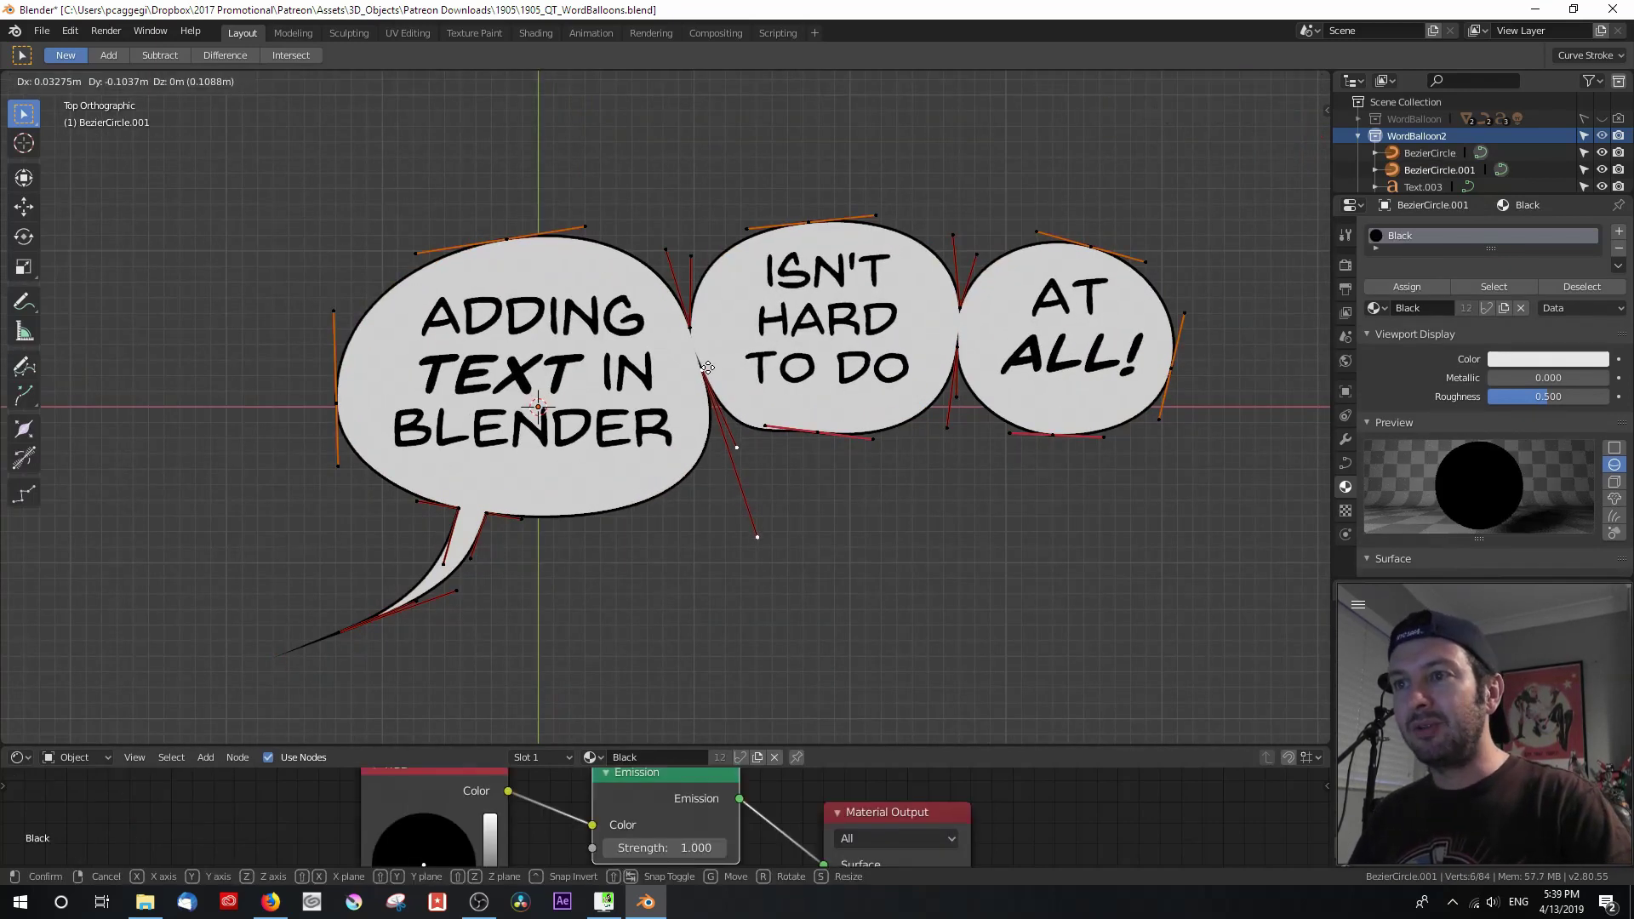
left_click(711, 374)
left_click(819, 435)
key("g")
left_click(838, 441)
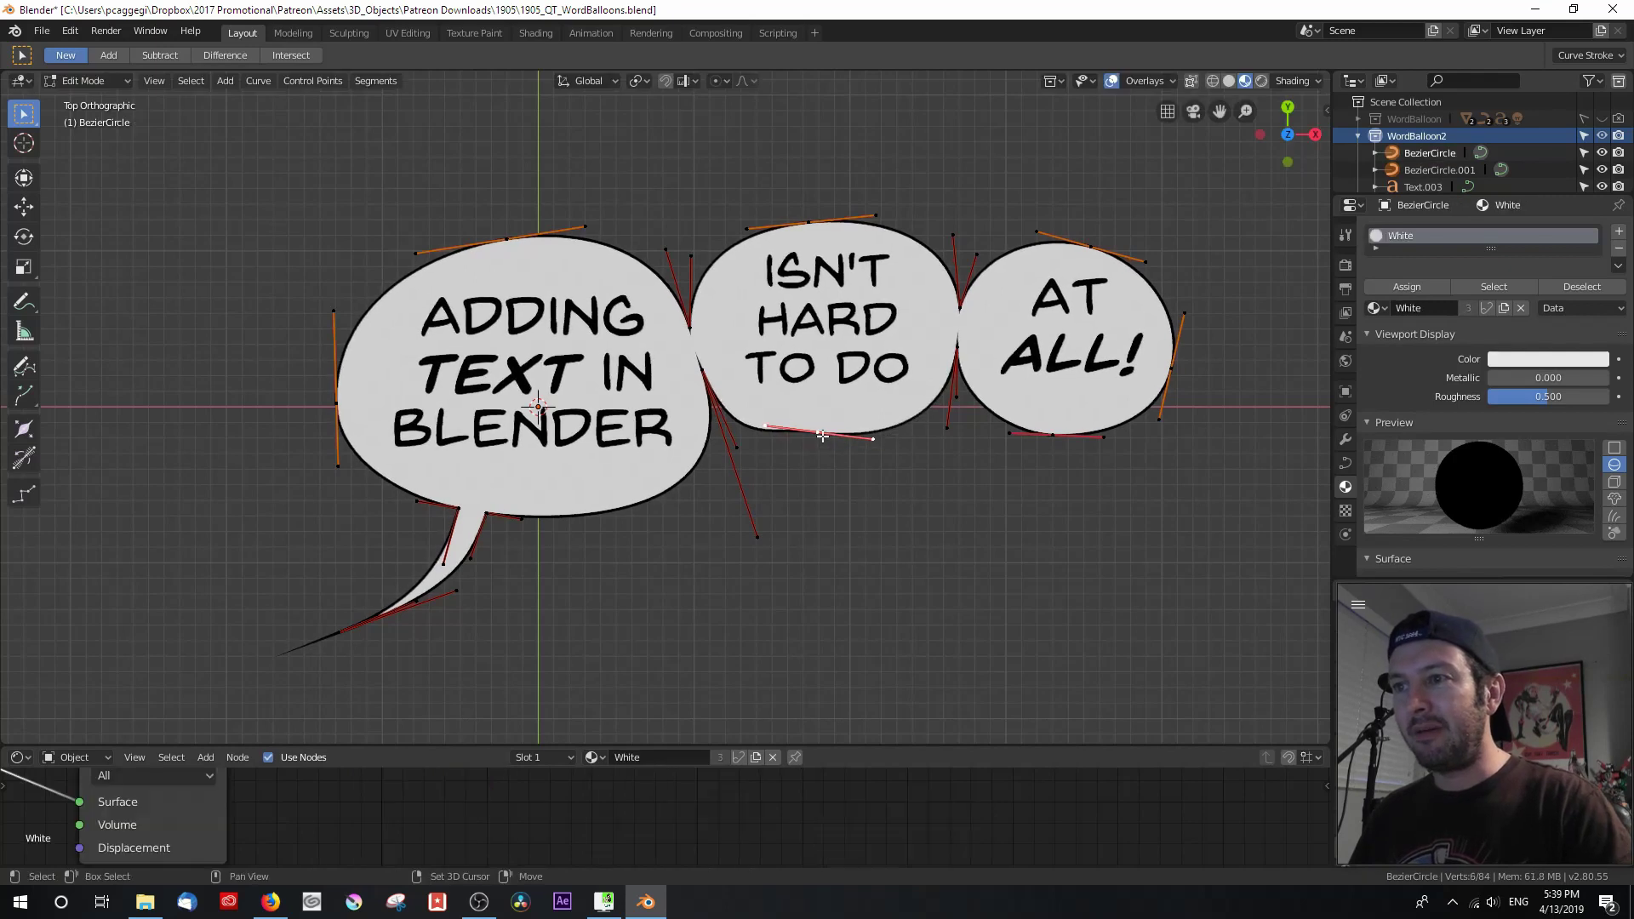
left_click(832, 452)
key("Tab")
Check the balloons through the camera with a test X rotation, then return to top view.
key("KP_0")
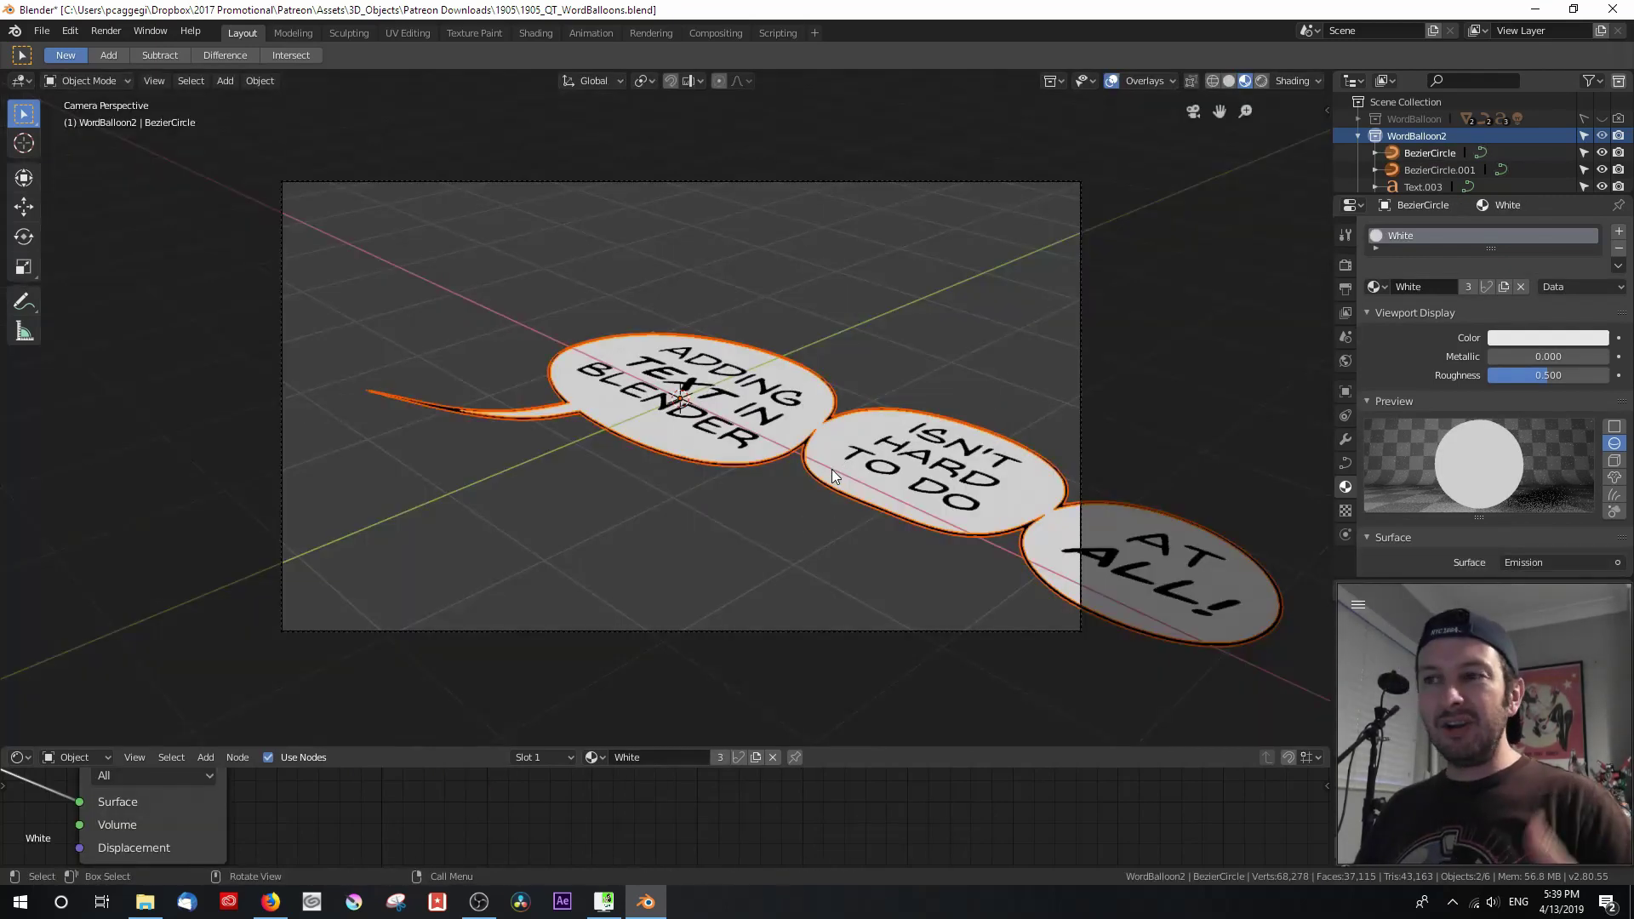
left_click(835, 471)
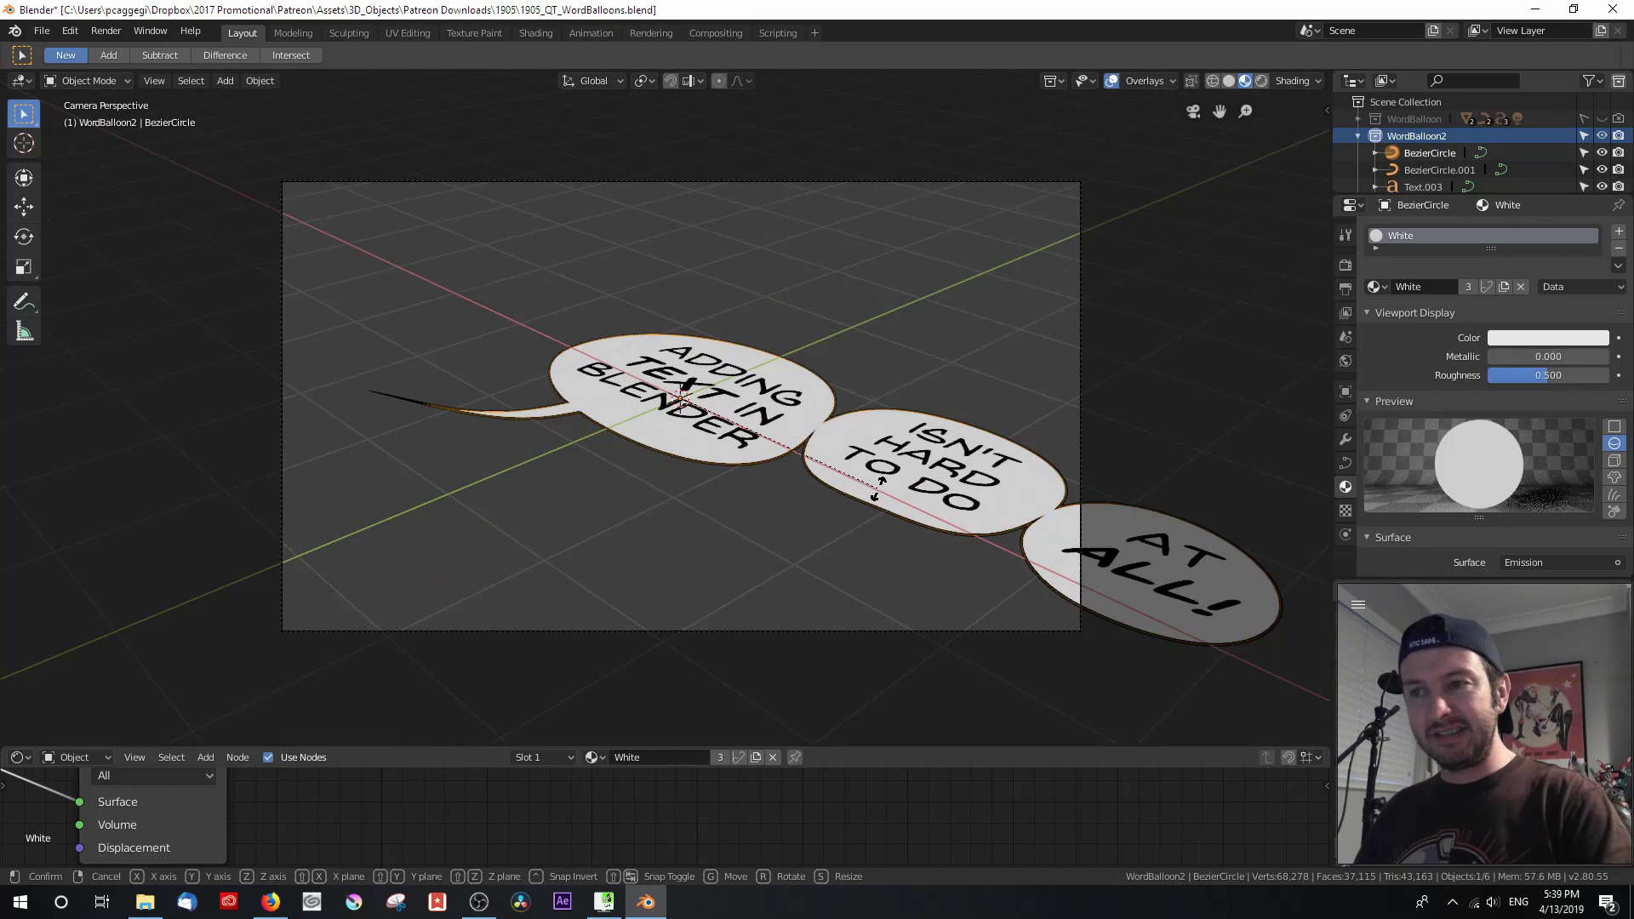
key("r")
key("x")
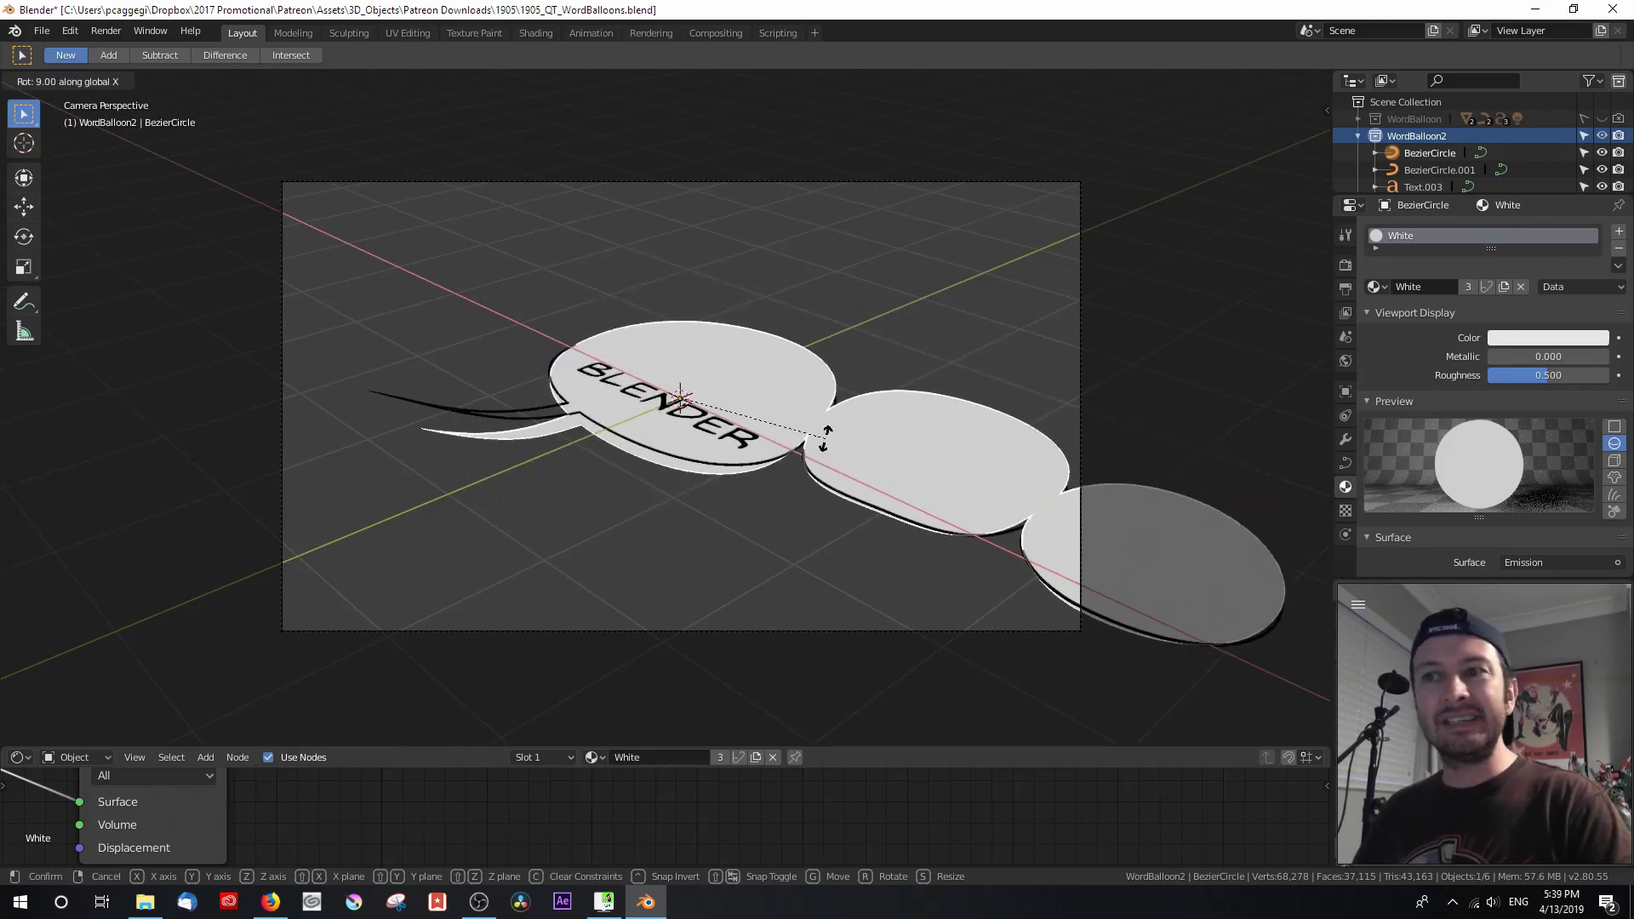
left_click(837, 449)
key("KP_7")
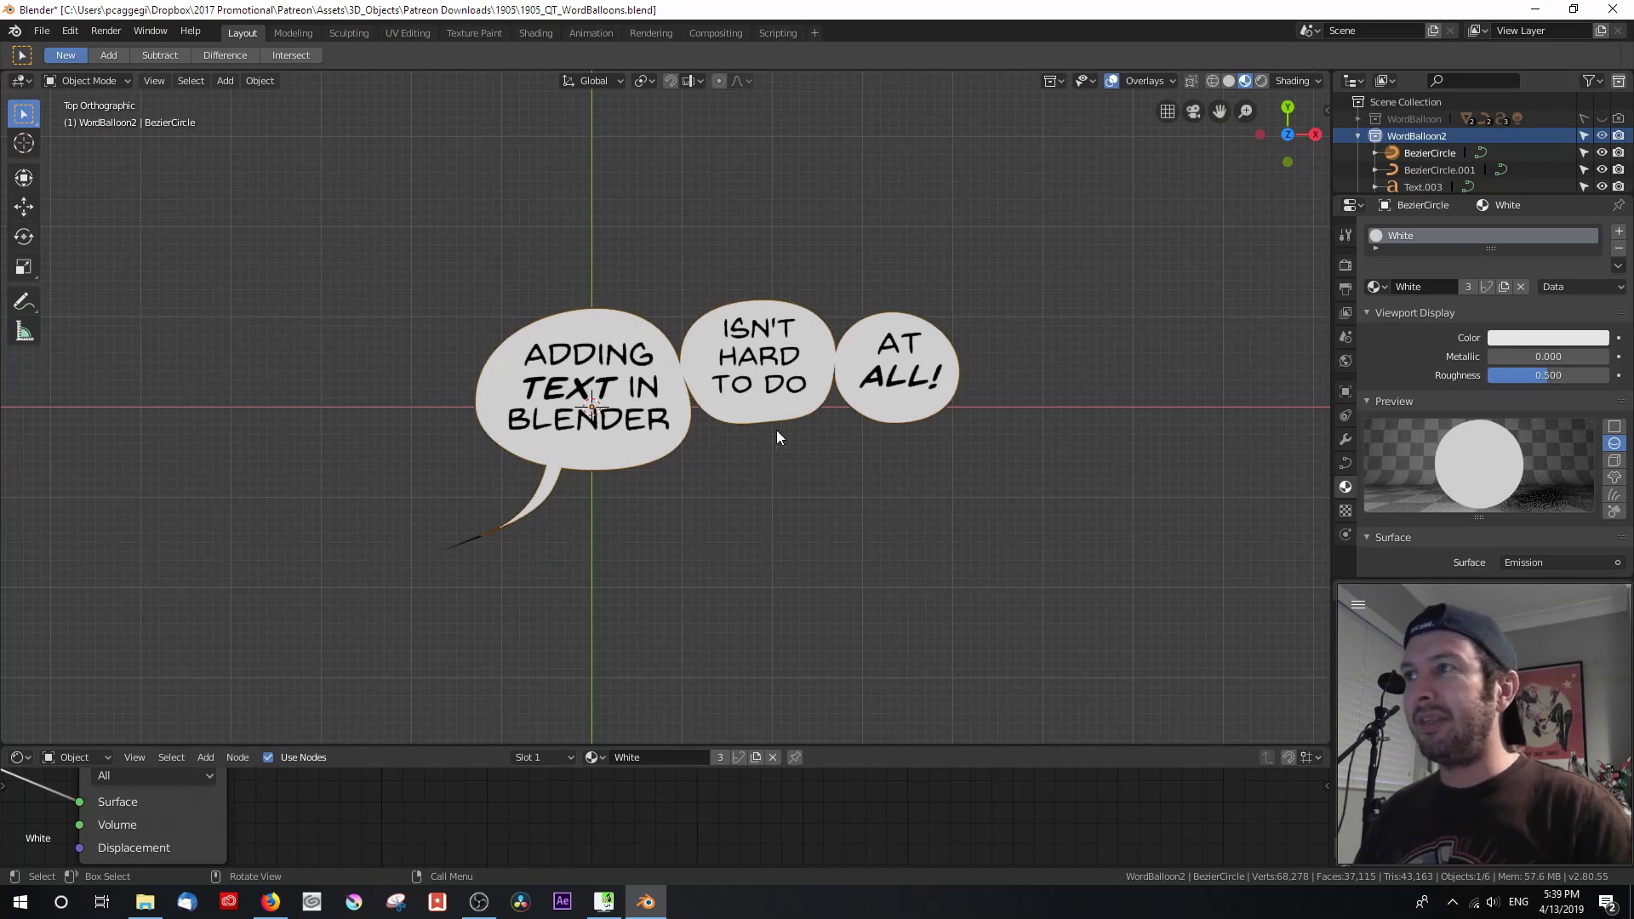
key("n")
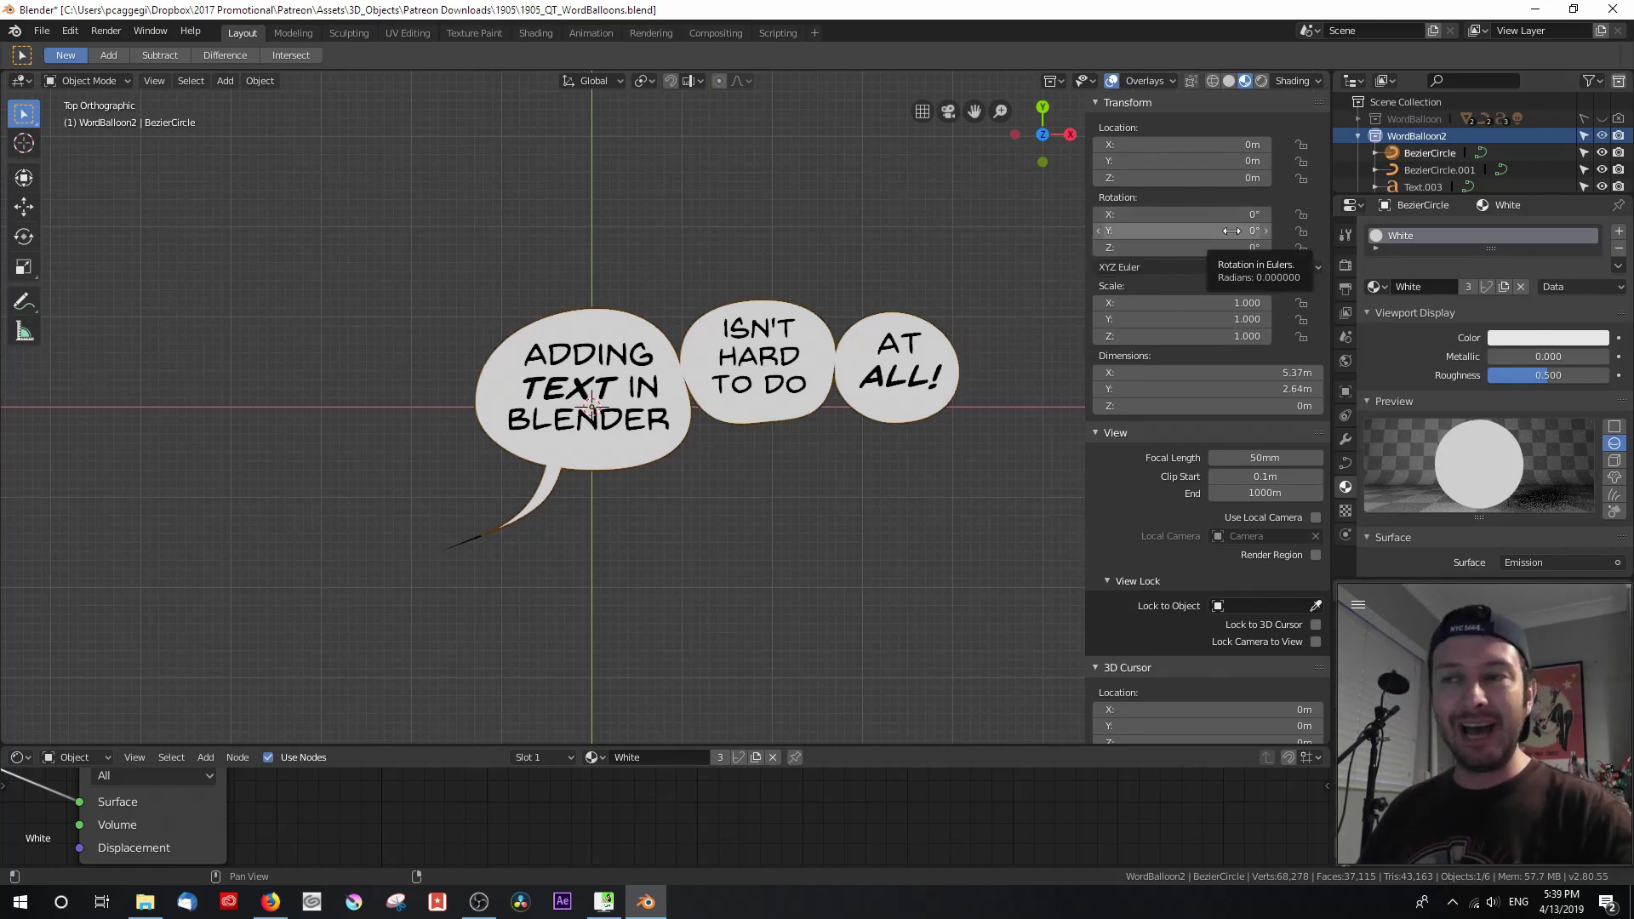
key("n")
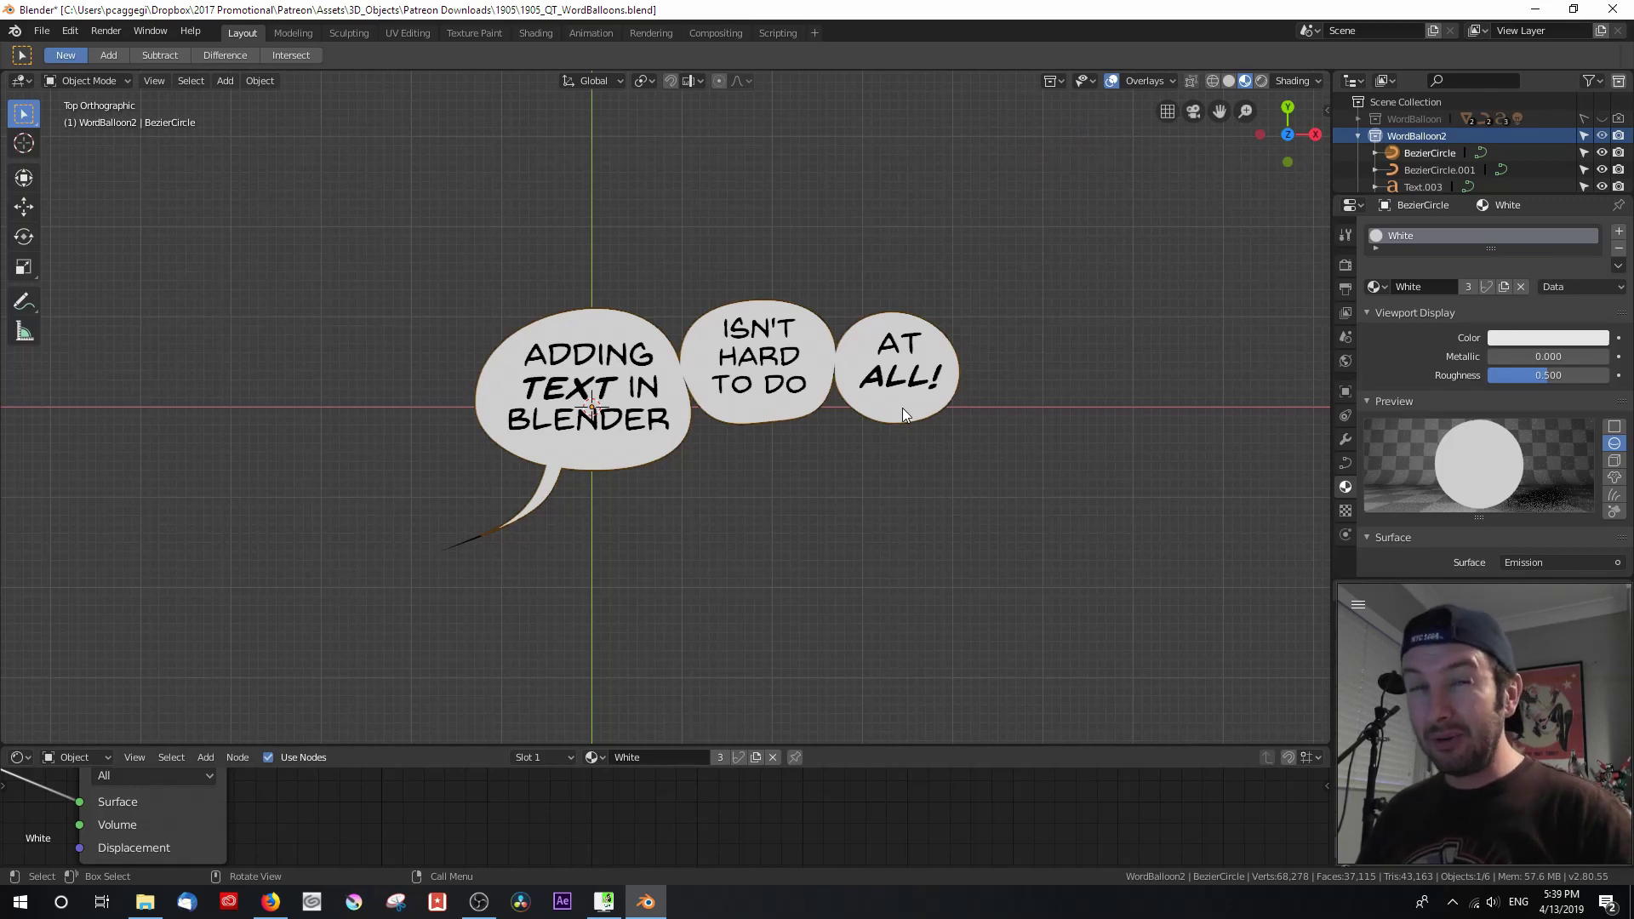
Parent the black outline and the three text objects to the white balloon curve (Object).
scroll(651, 485, "up", 3)
left_click(685, 483)
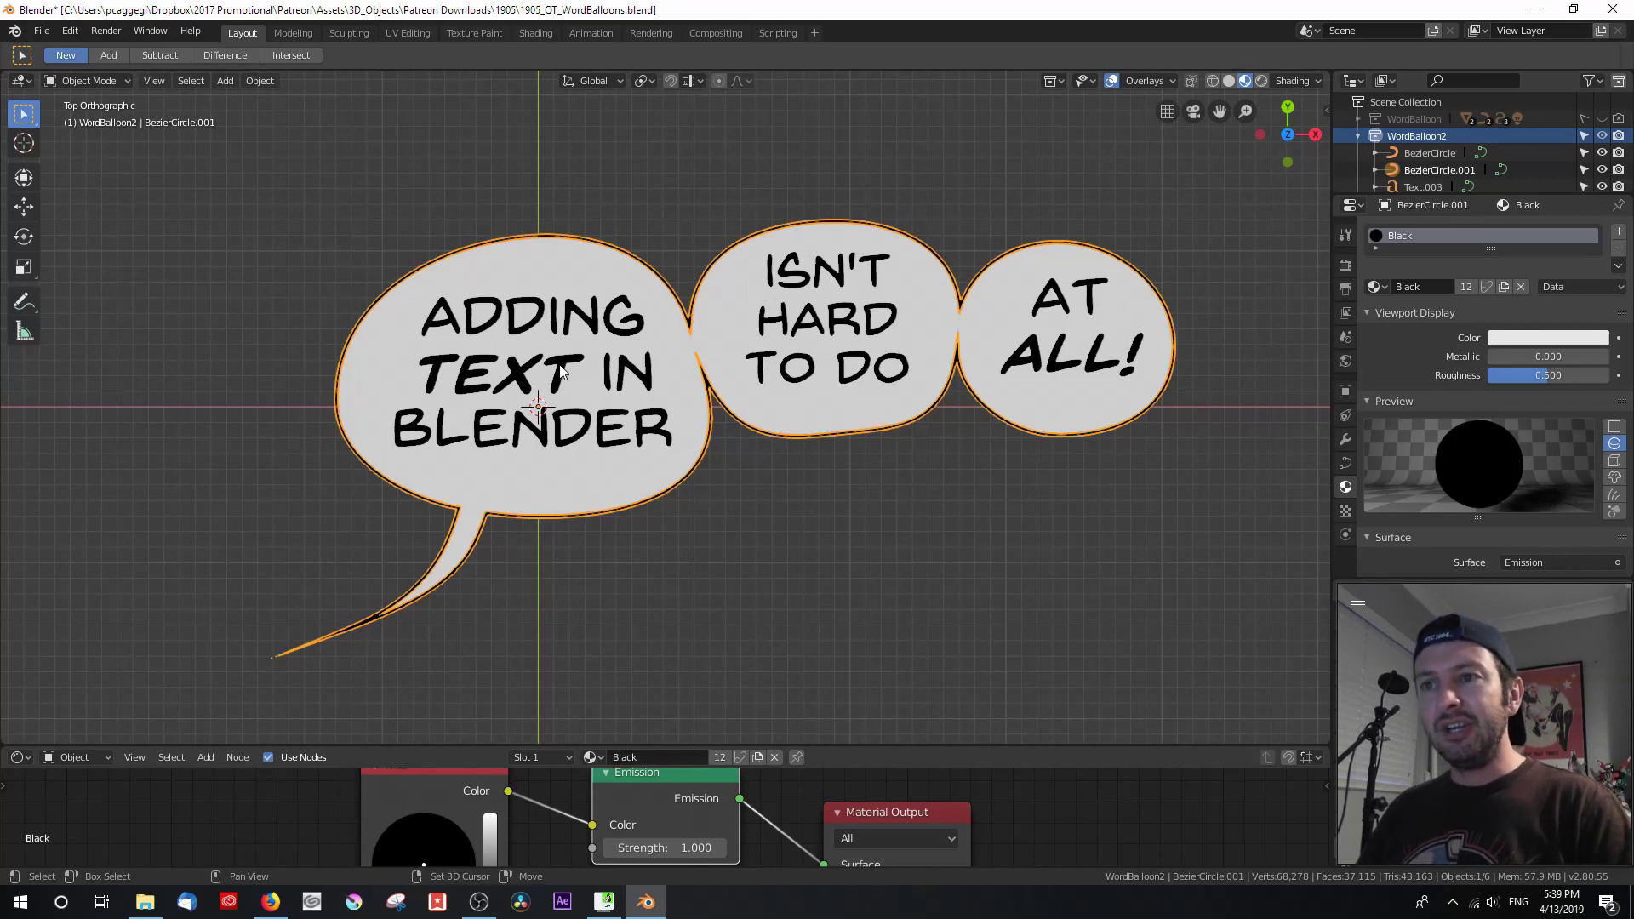
left_click(800, 359, "shift")
left_click(806, 366, "shift")
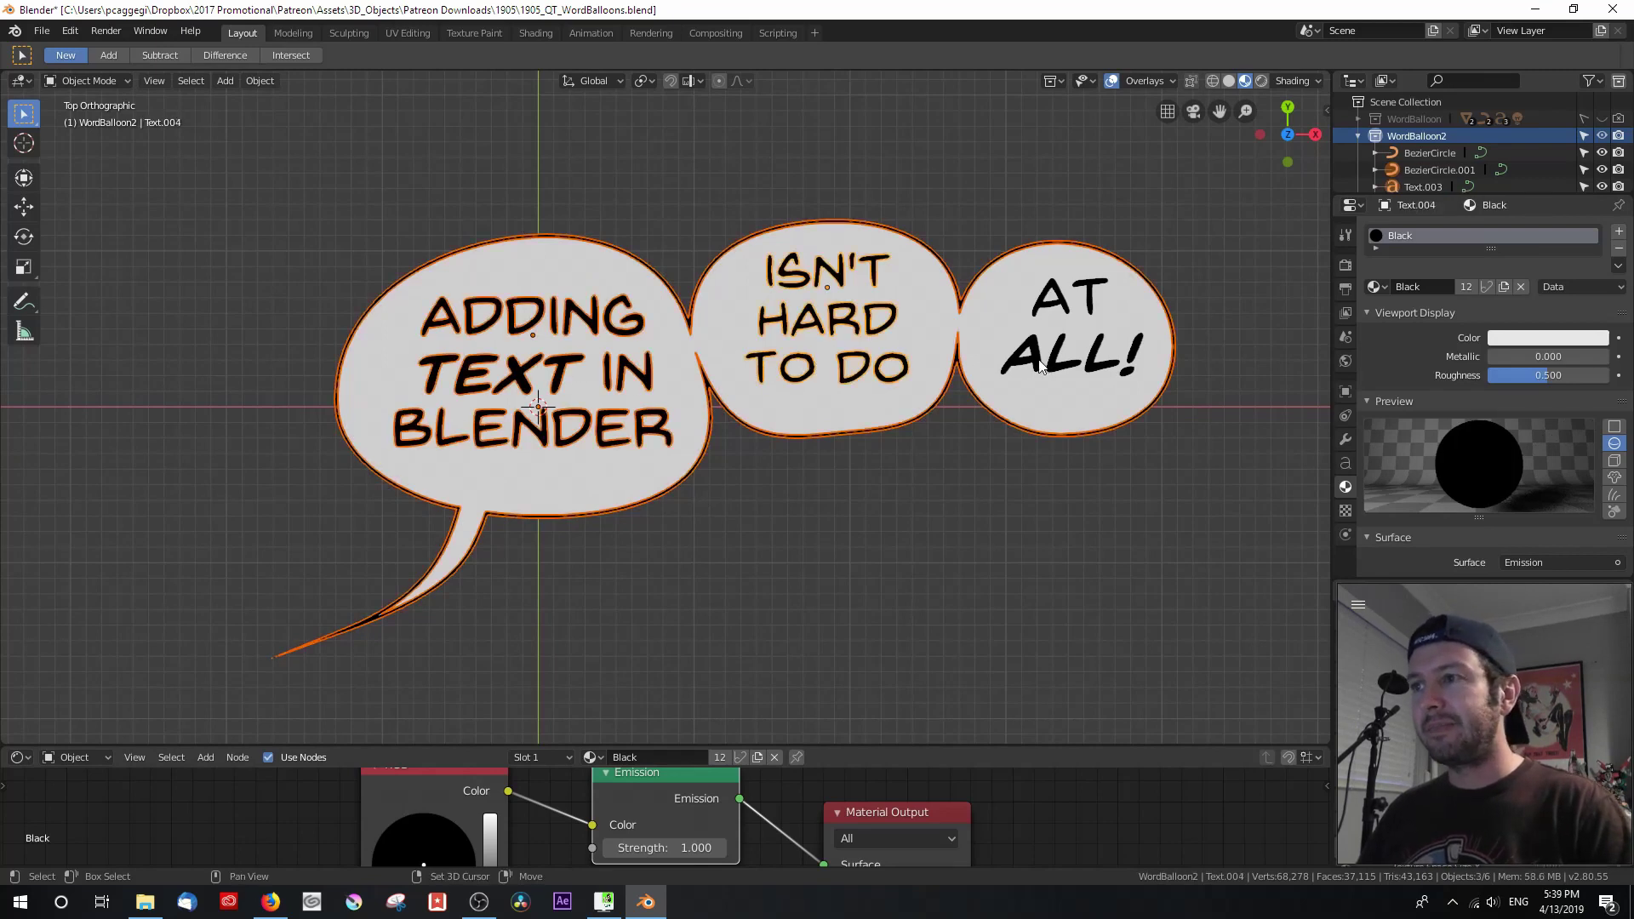
left_click(1040, 365, "shift")
left_click(1003, 292, "shift")
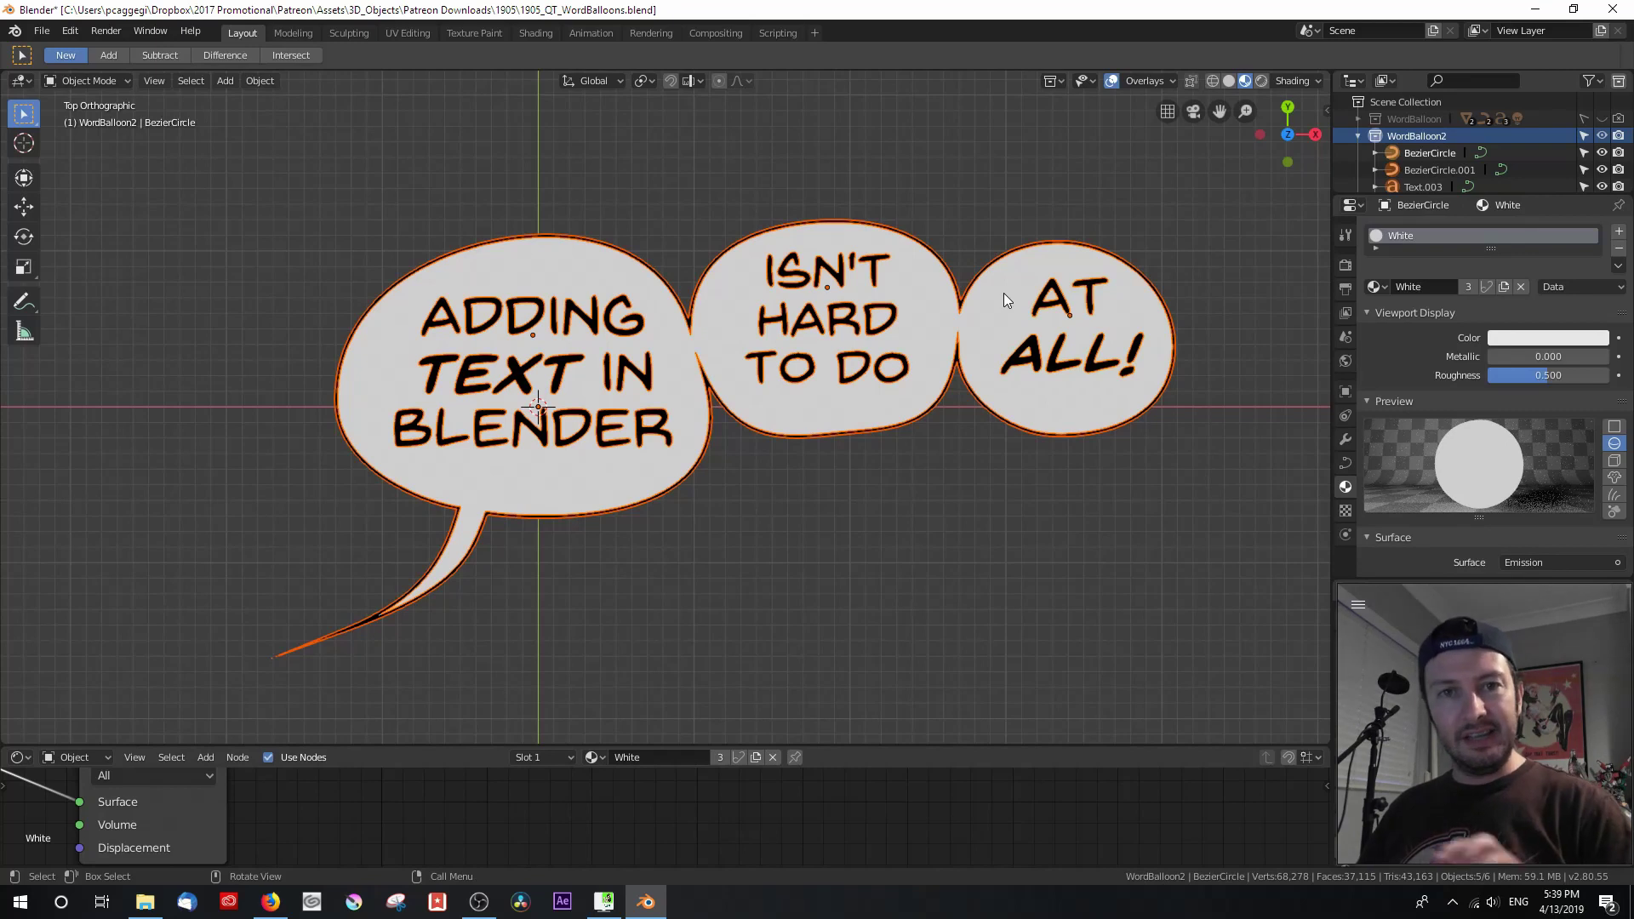
key("ctrl")
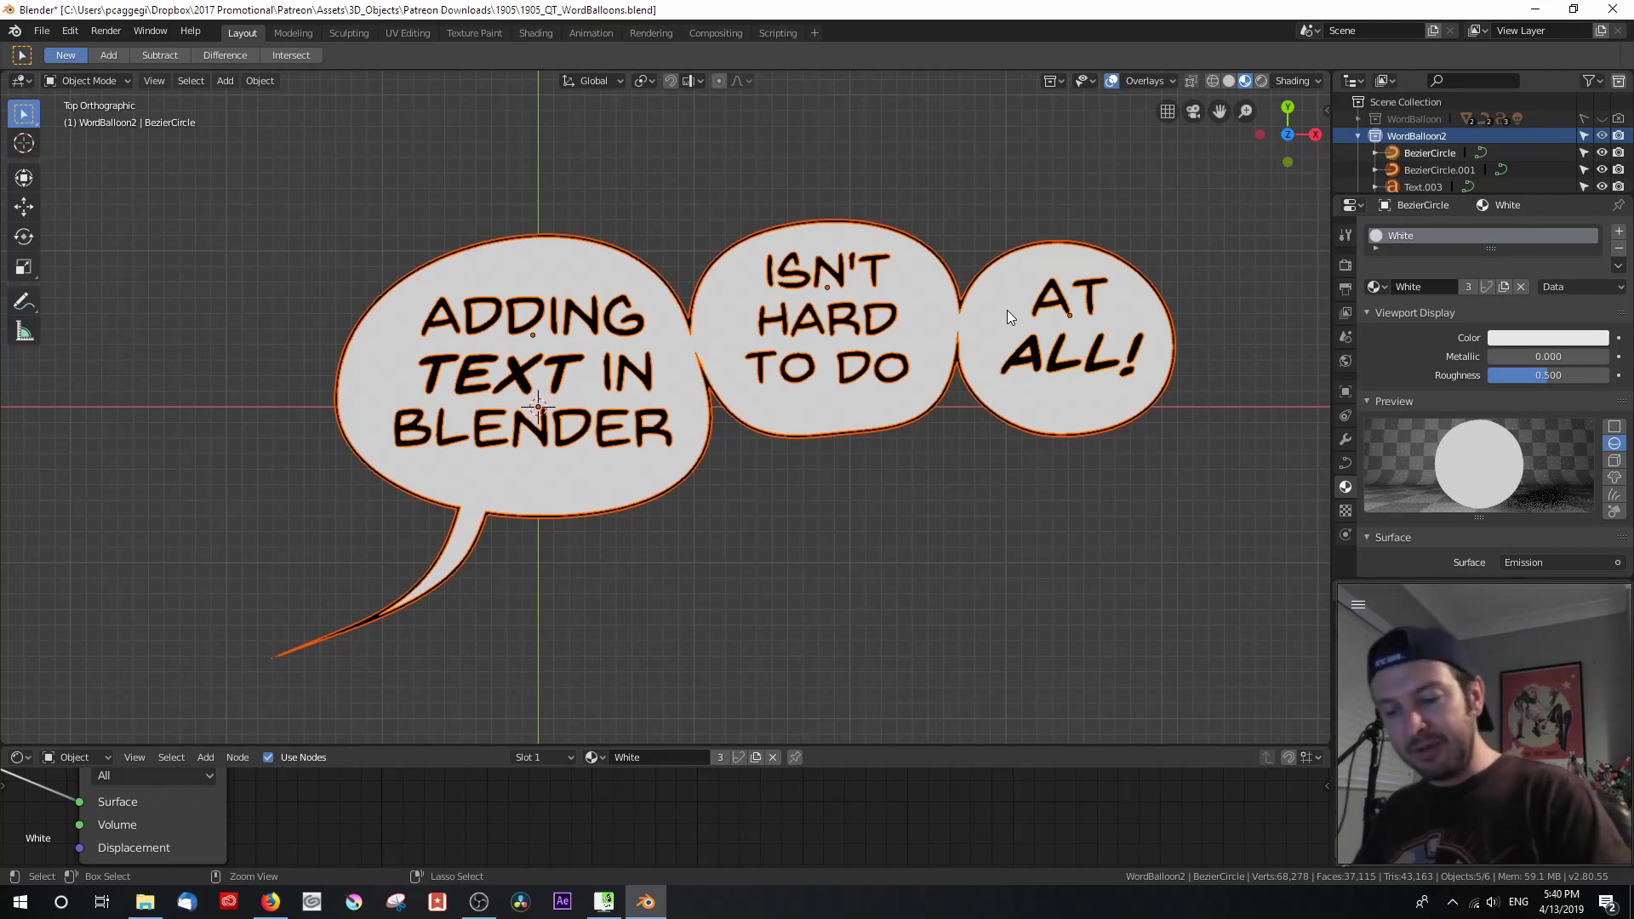
key("ctrl+p")
left_click(1007, 310)
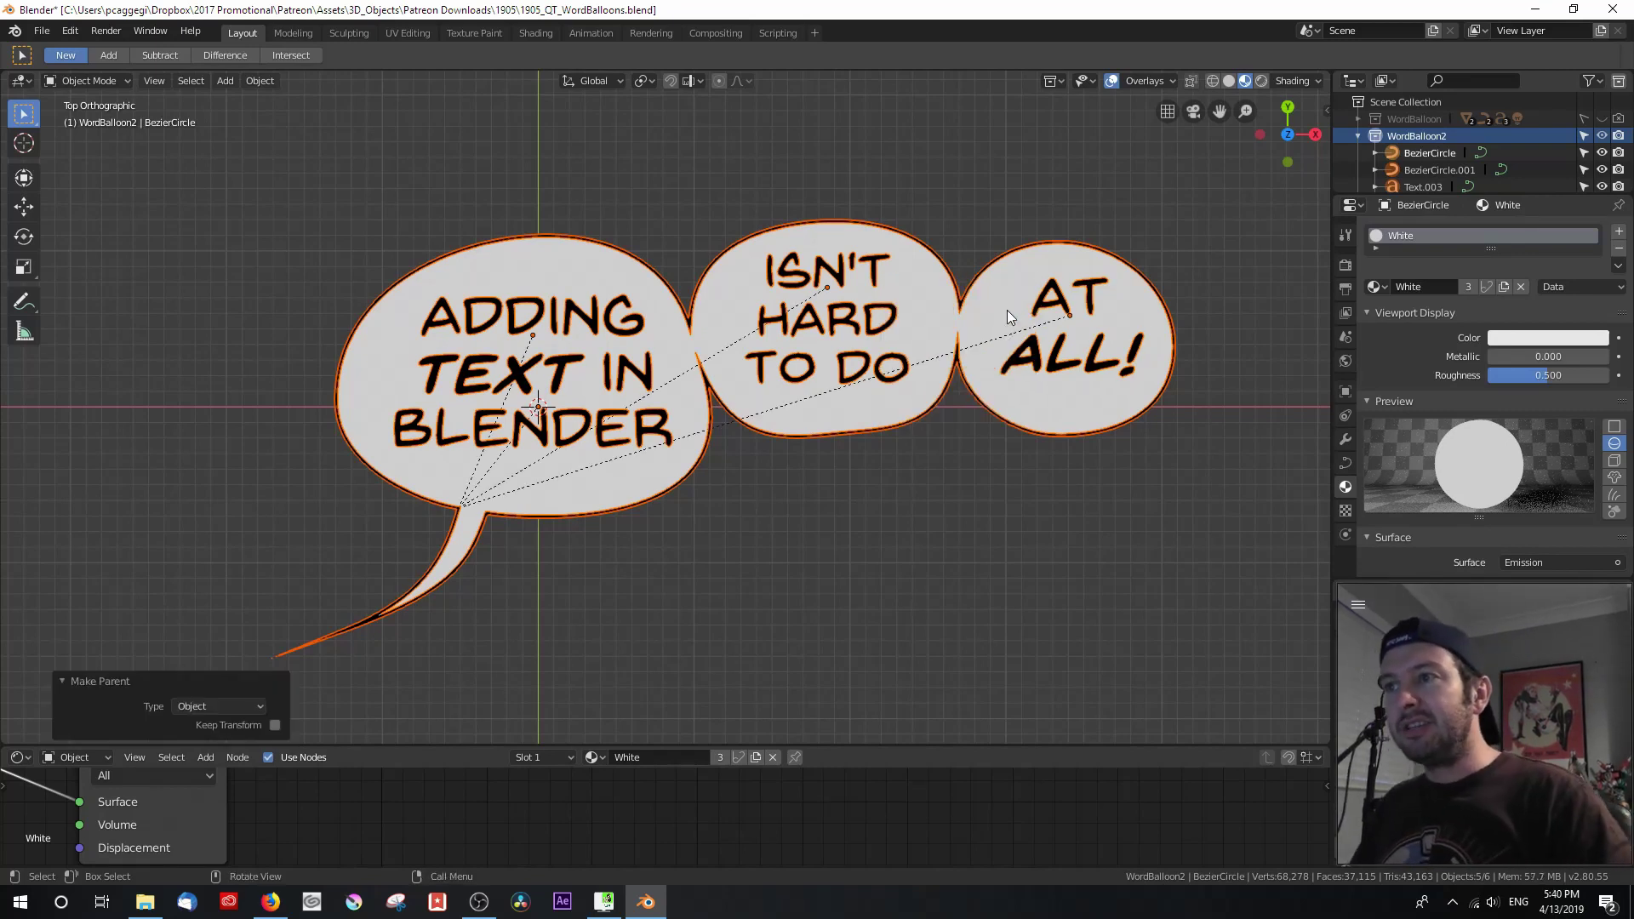
Move the white balloon curve to confirm the whole chain follows it.
left_click(1006, 309)
key("g")
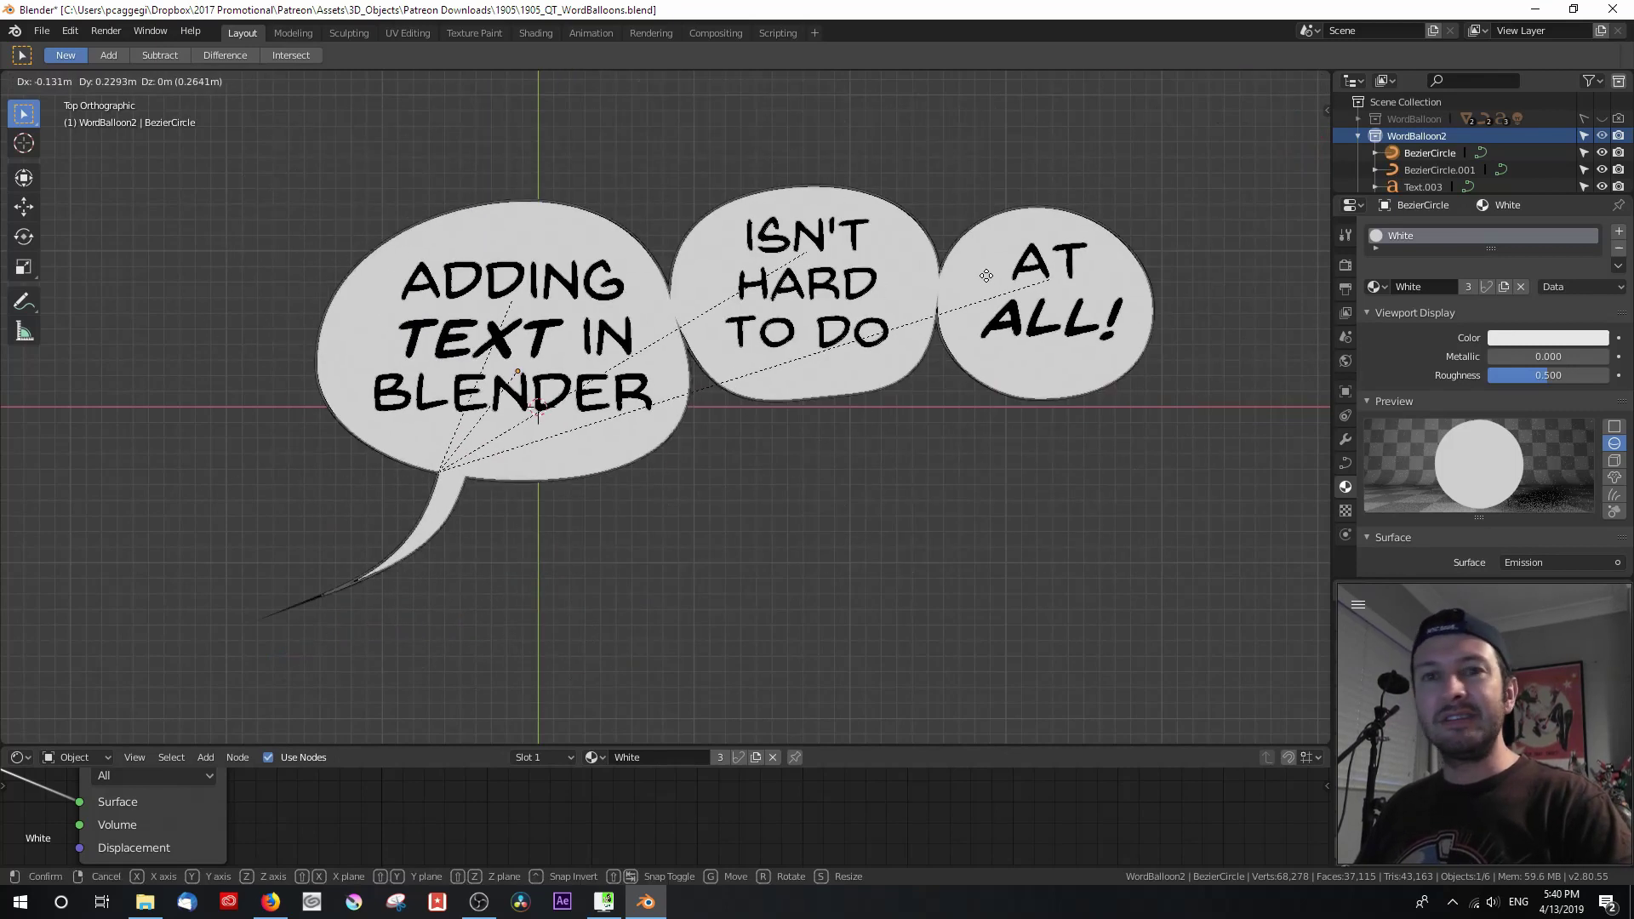
left_click(966, 282)
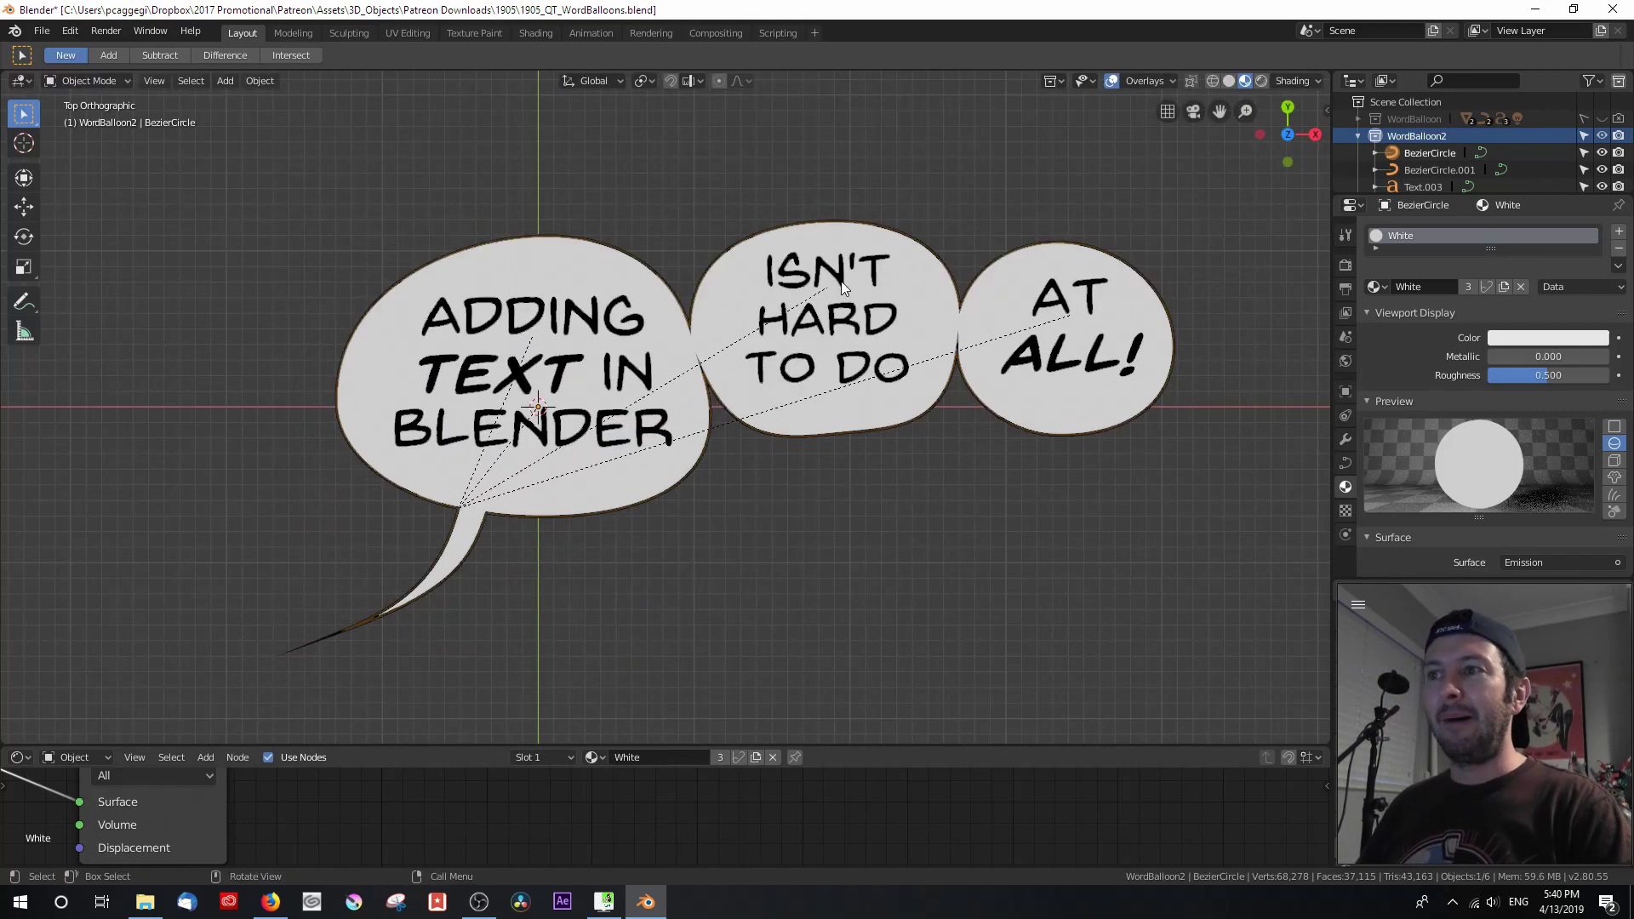
scroll(849, 340, "down", 3)
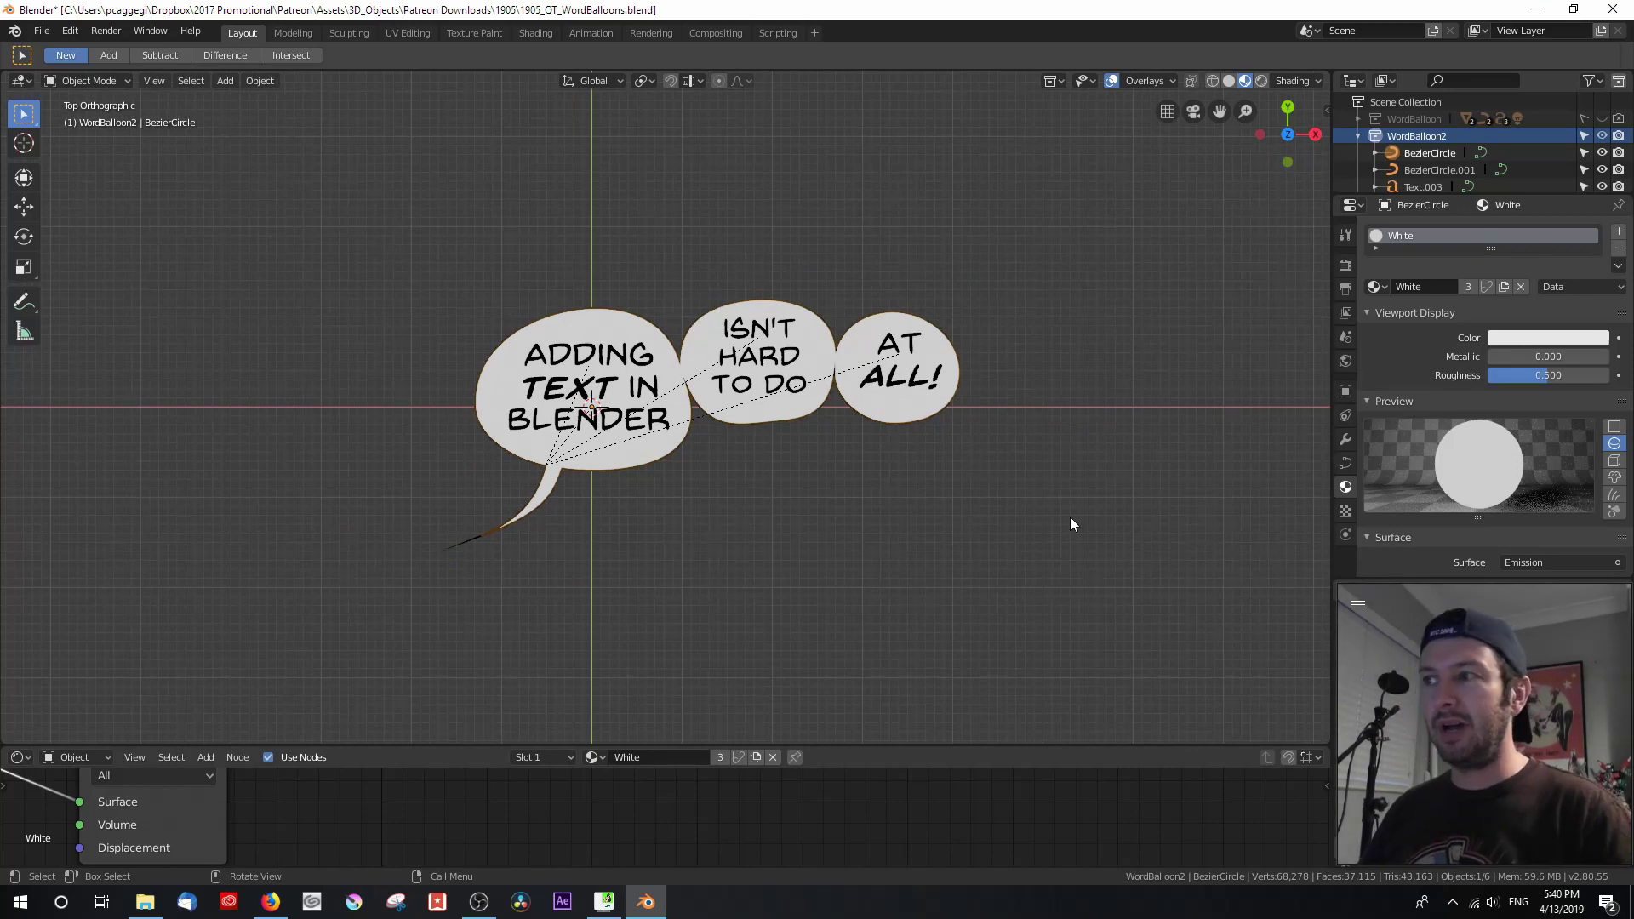
Add a Copy Rotation constraint targeting the Camera to the balloon and view through the camera.
left_click(1343, 416)
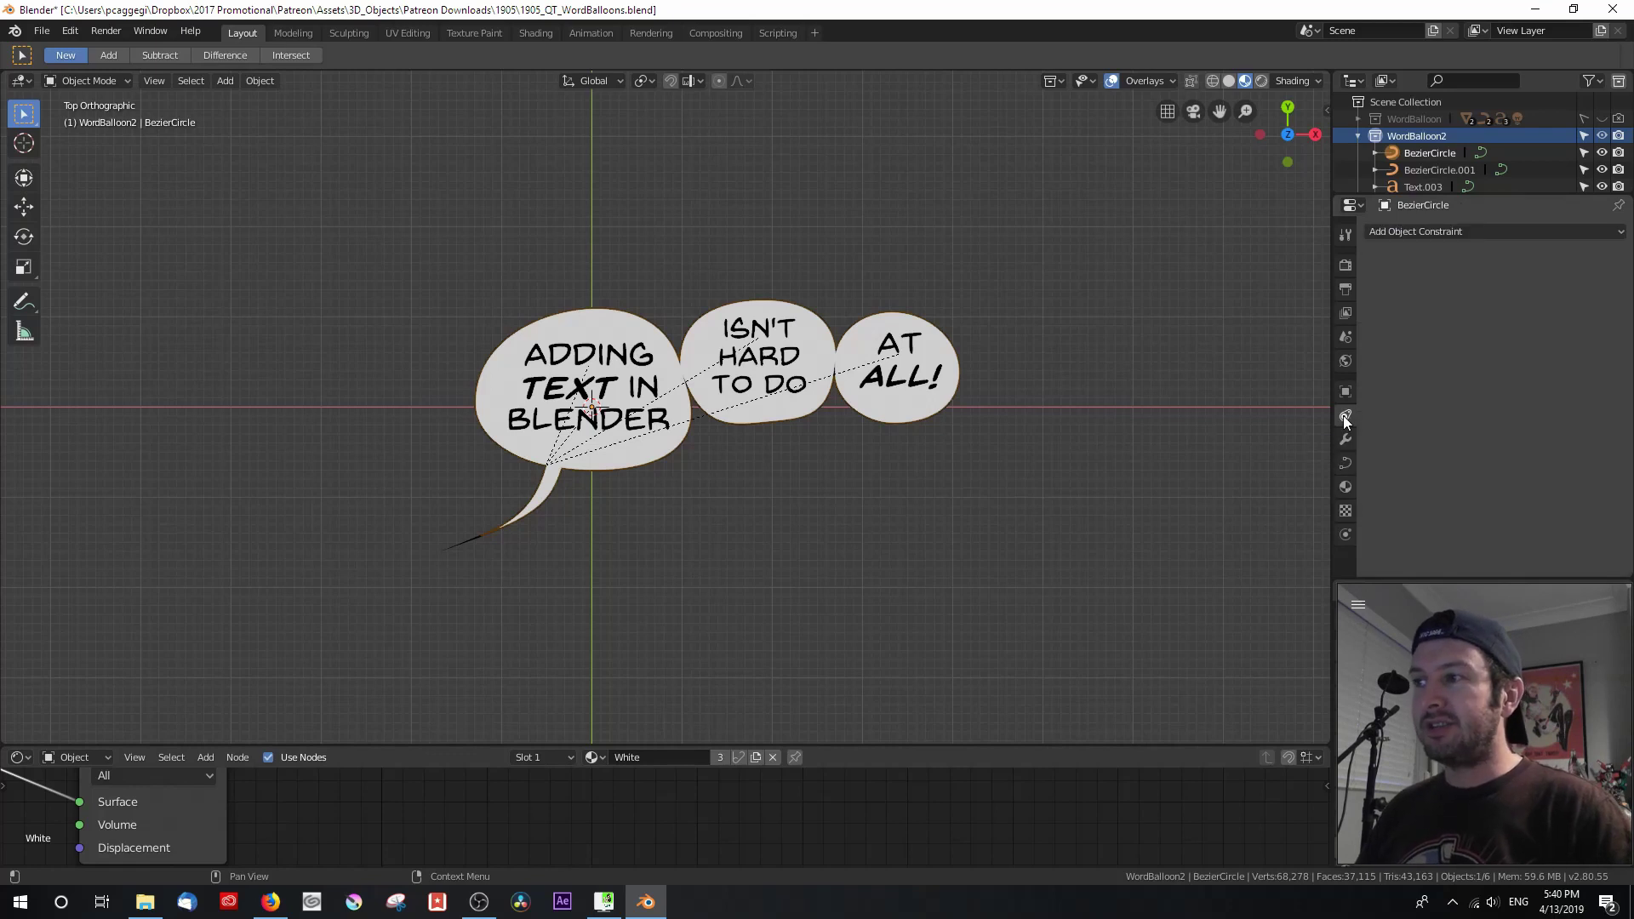
left_click(1521, 231)
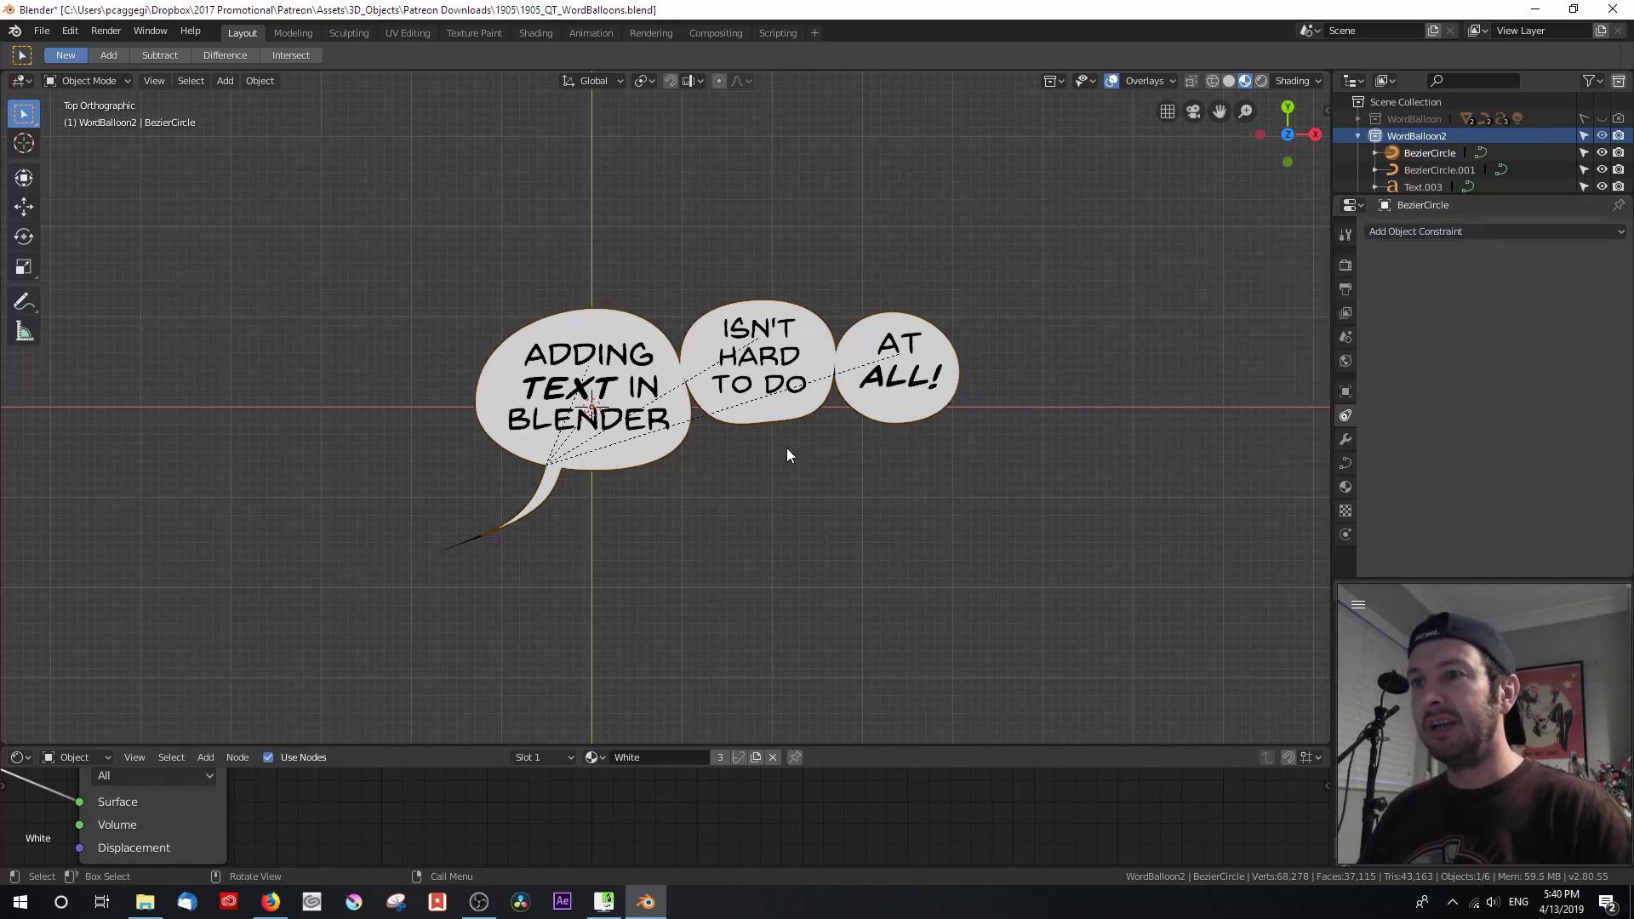
scroll(787, 447, "down", 3)
scroll(764, 473, "down", 4, "shift")
scroll(730, 459, "up", 2)
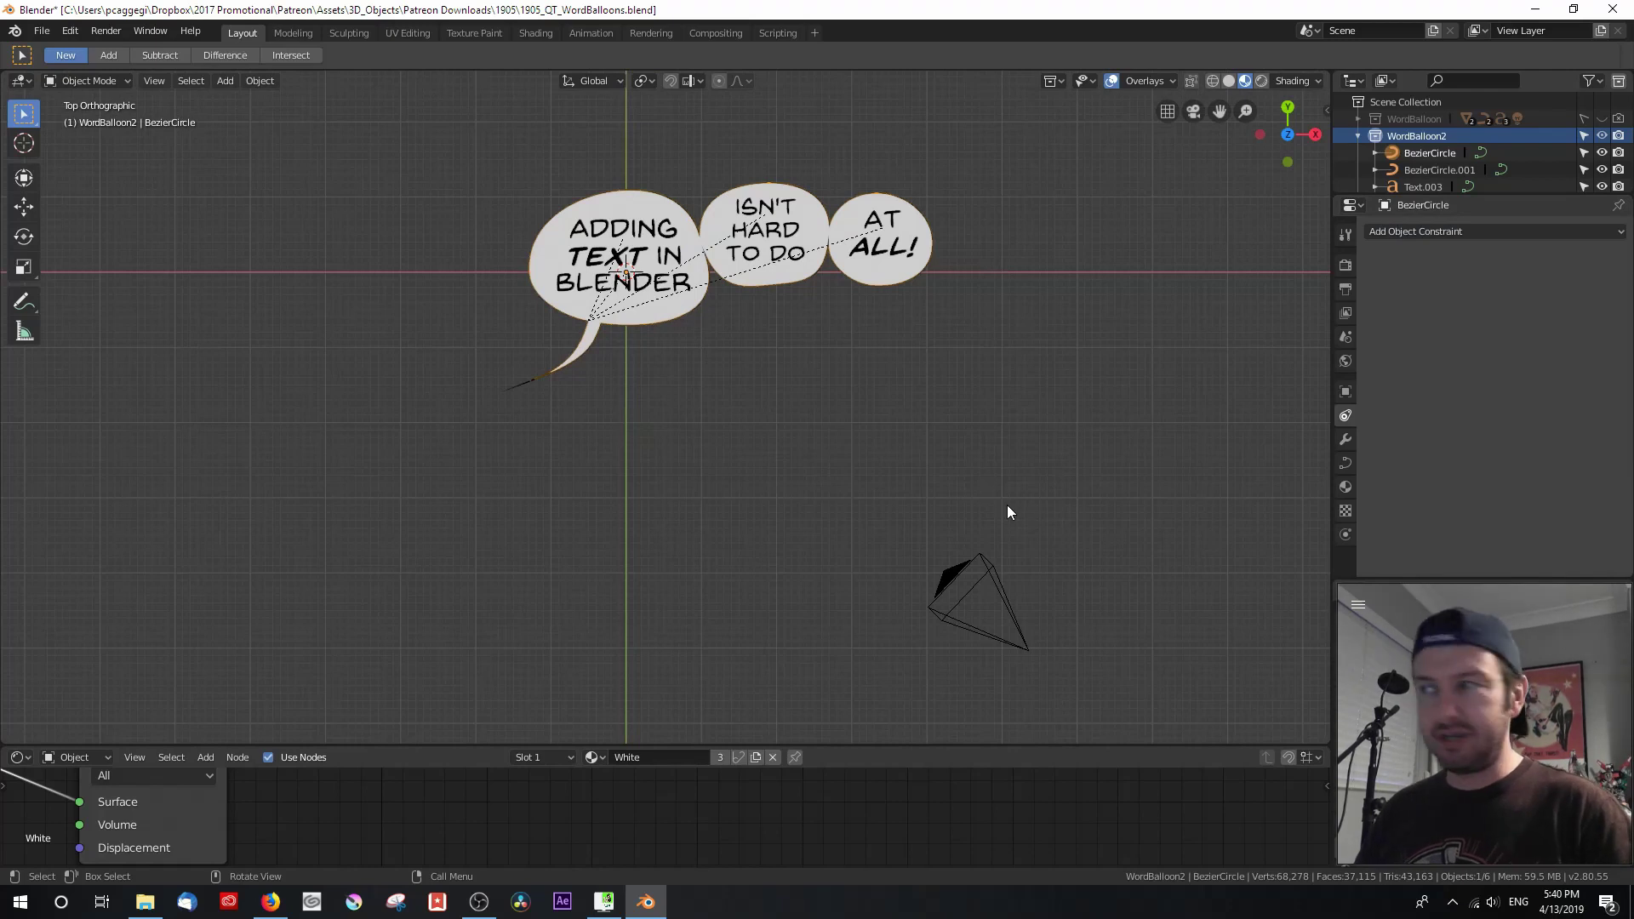
left_click(1454, 230)
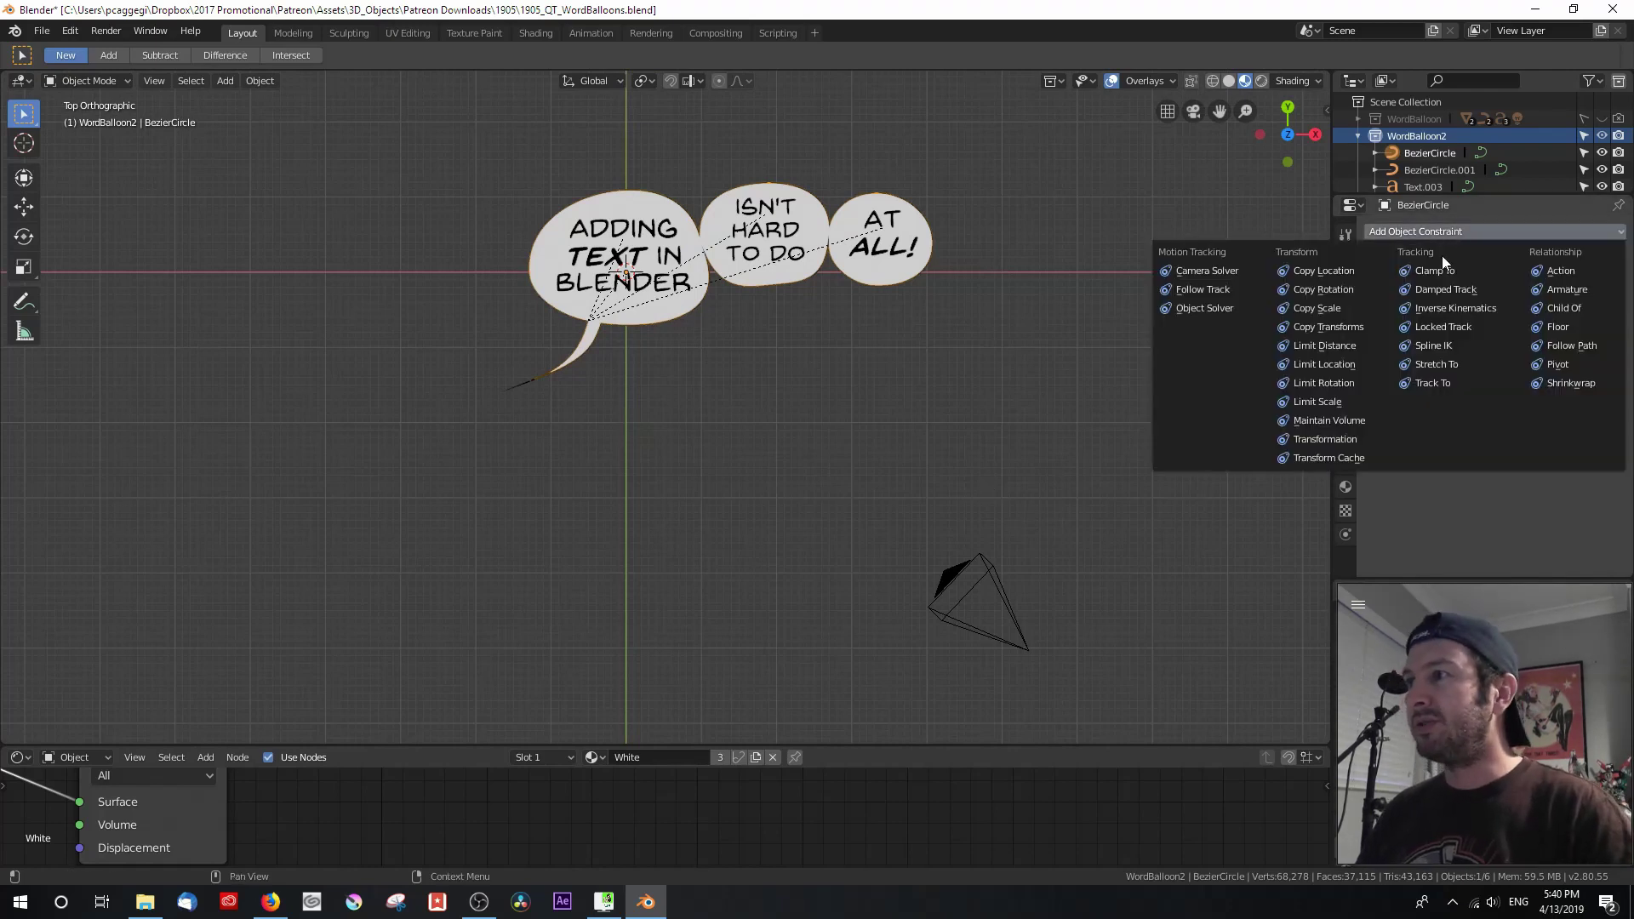
left_click(1334, 289)
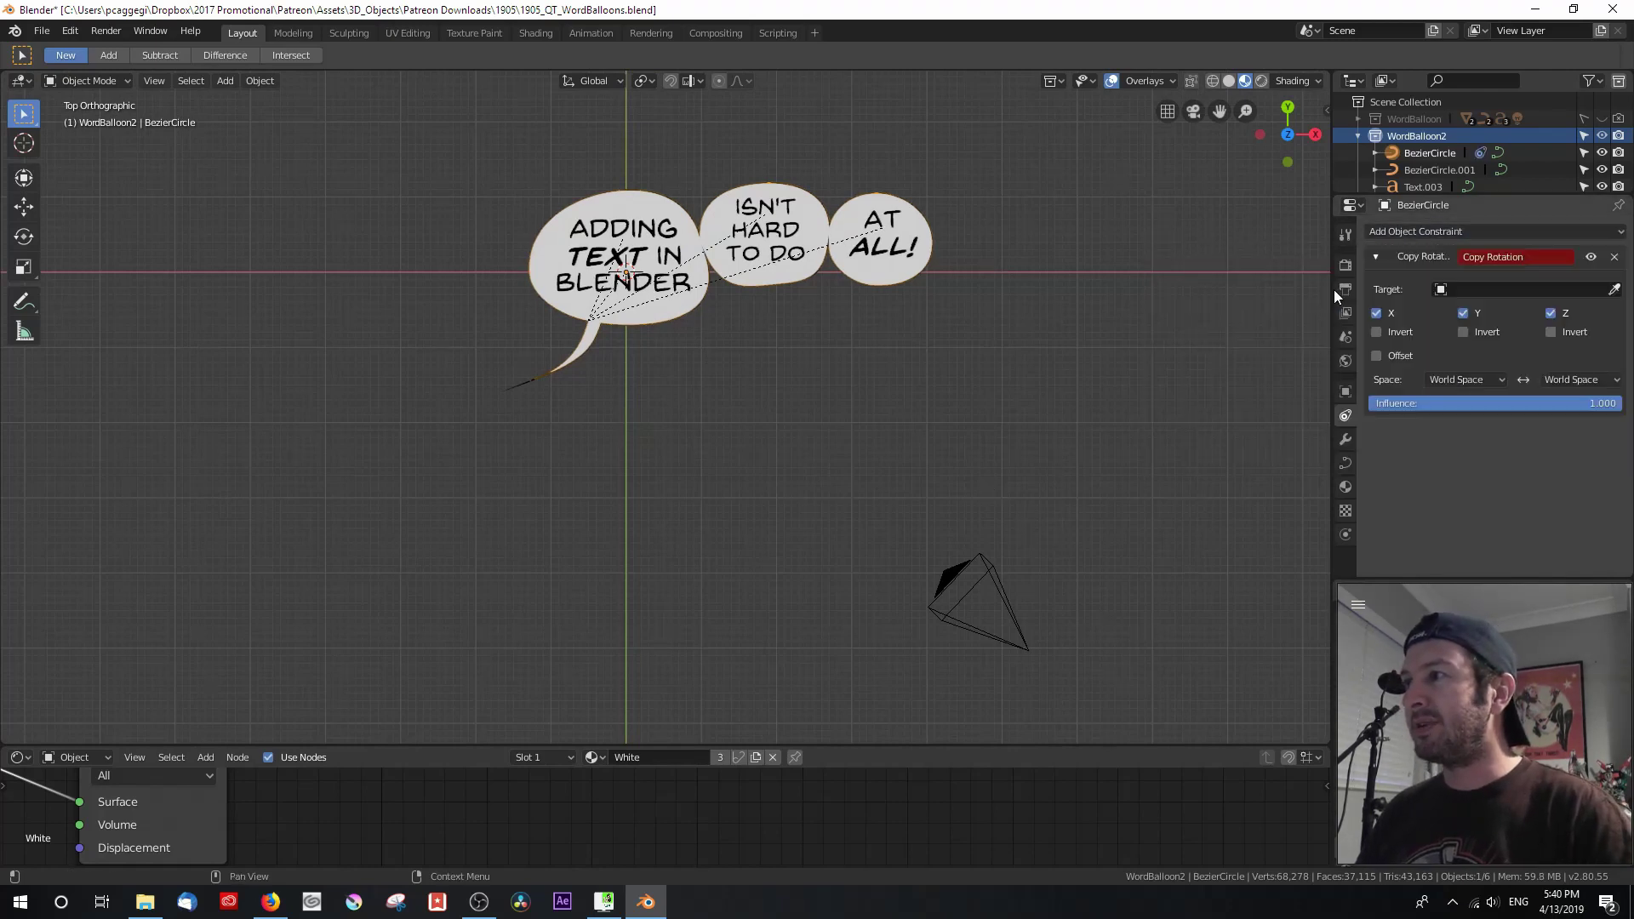
left_click(1613, 291)
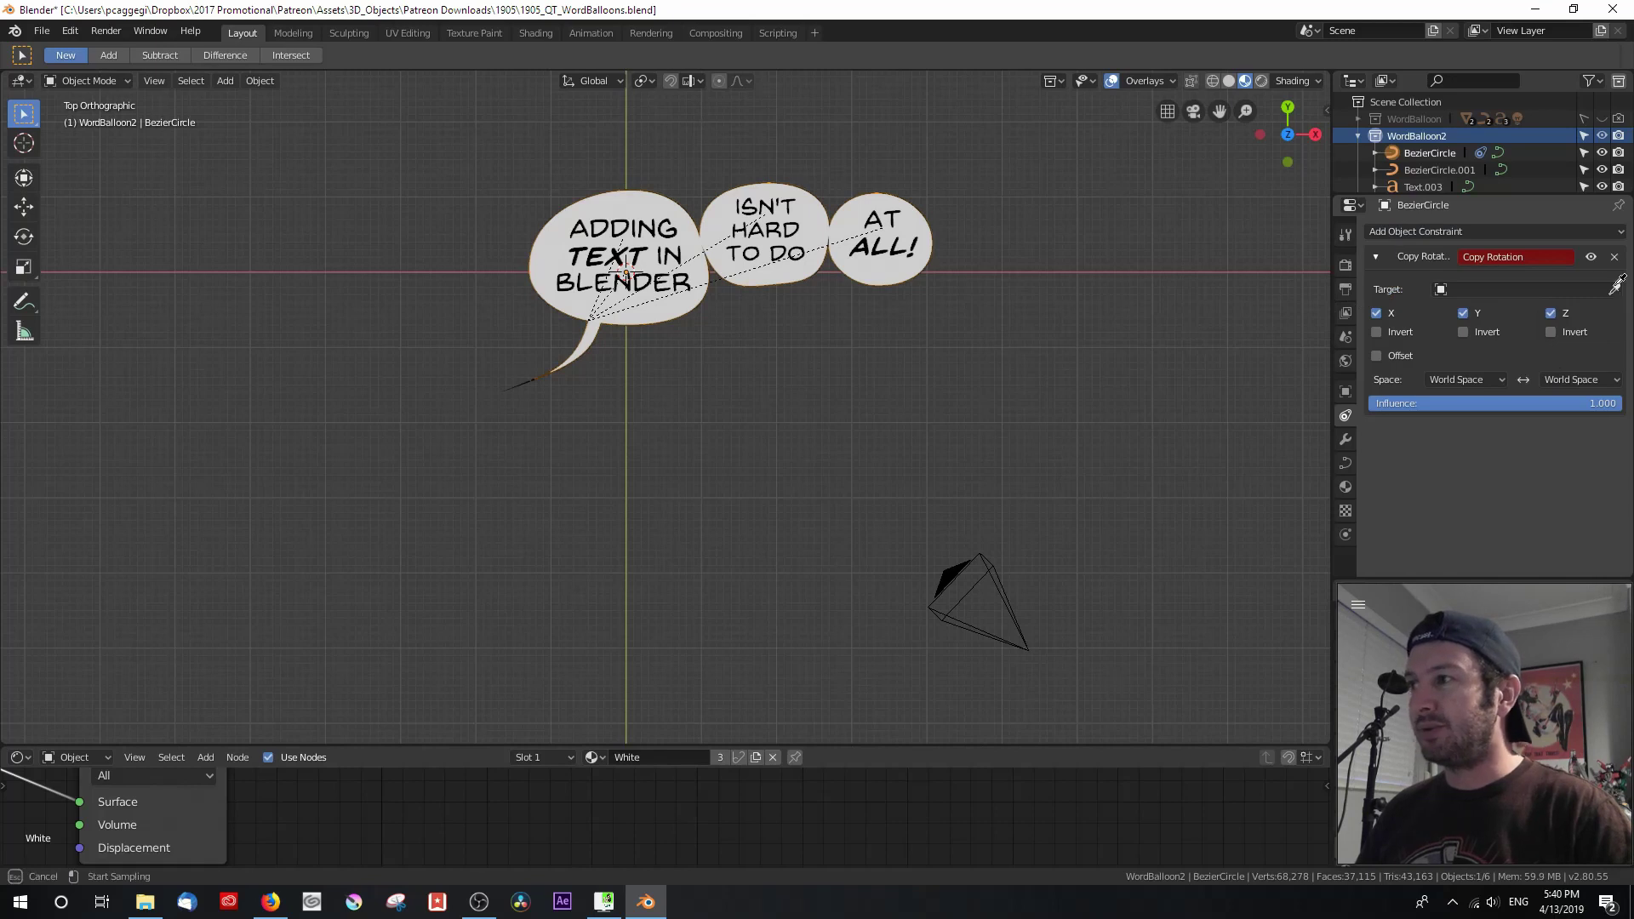
left_click(989, 559)
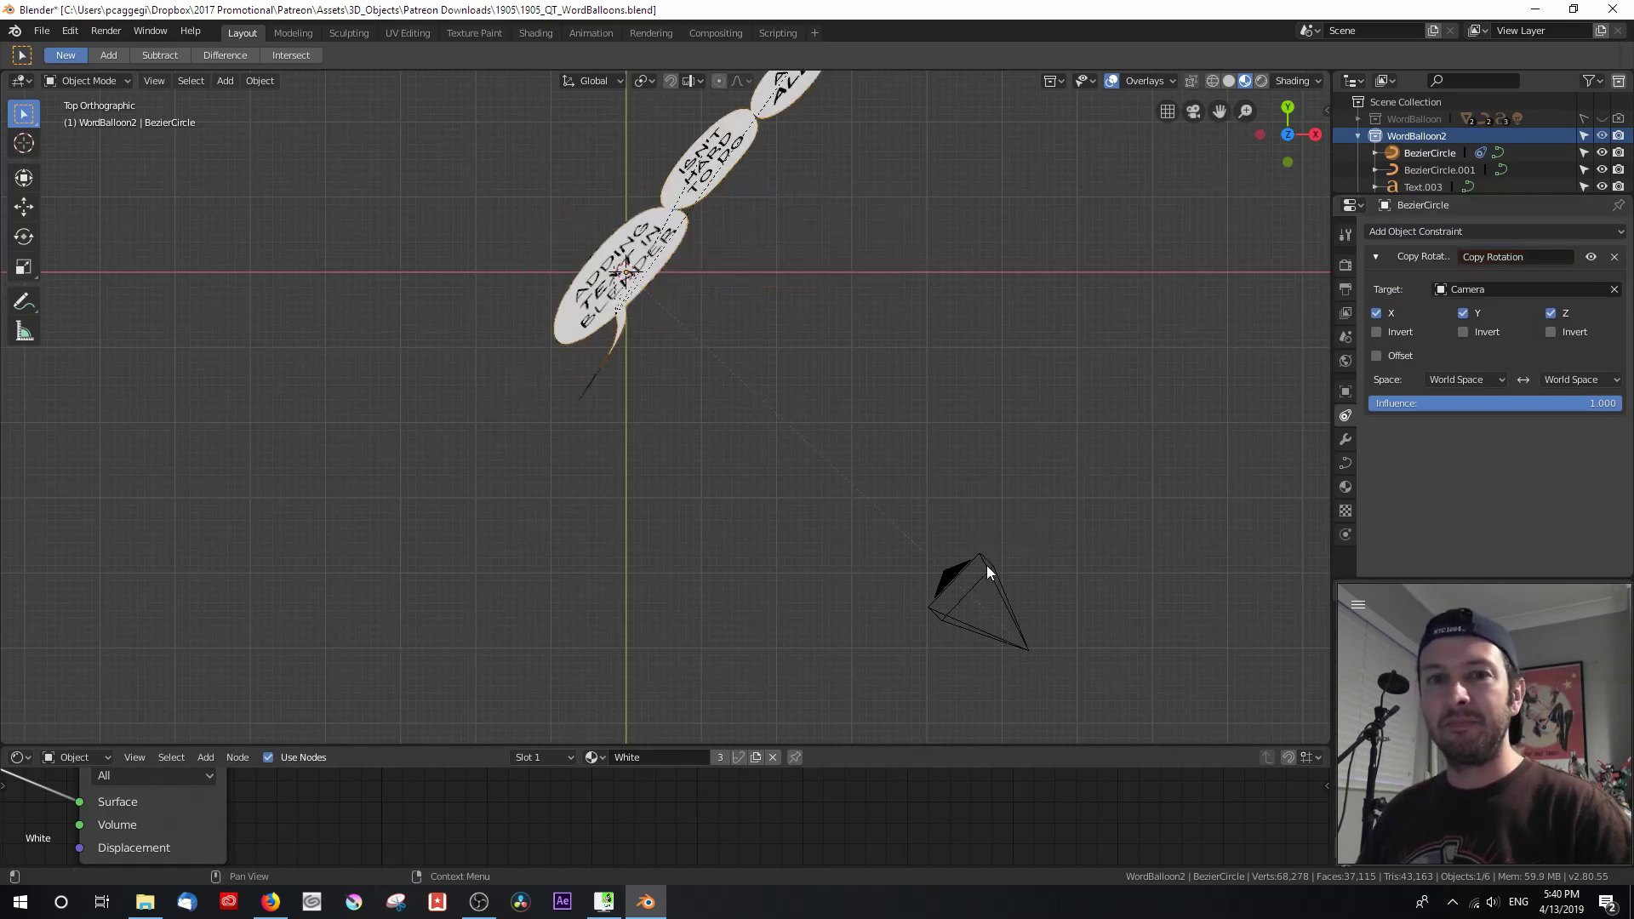
scroll(842, 362, "down", 1)
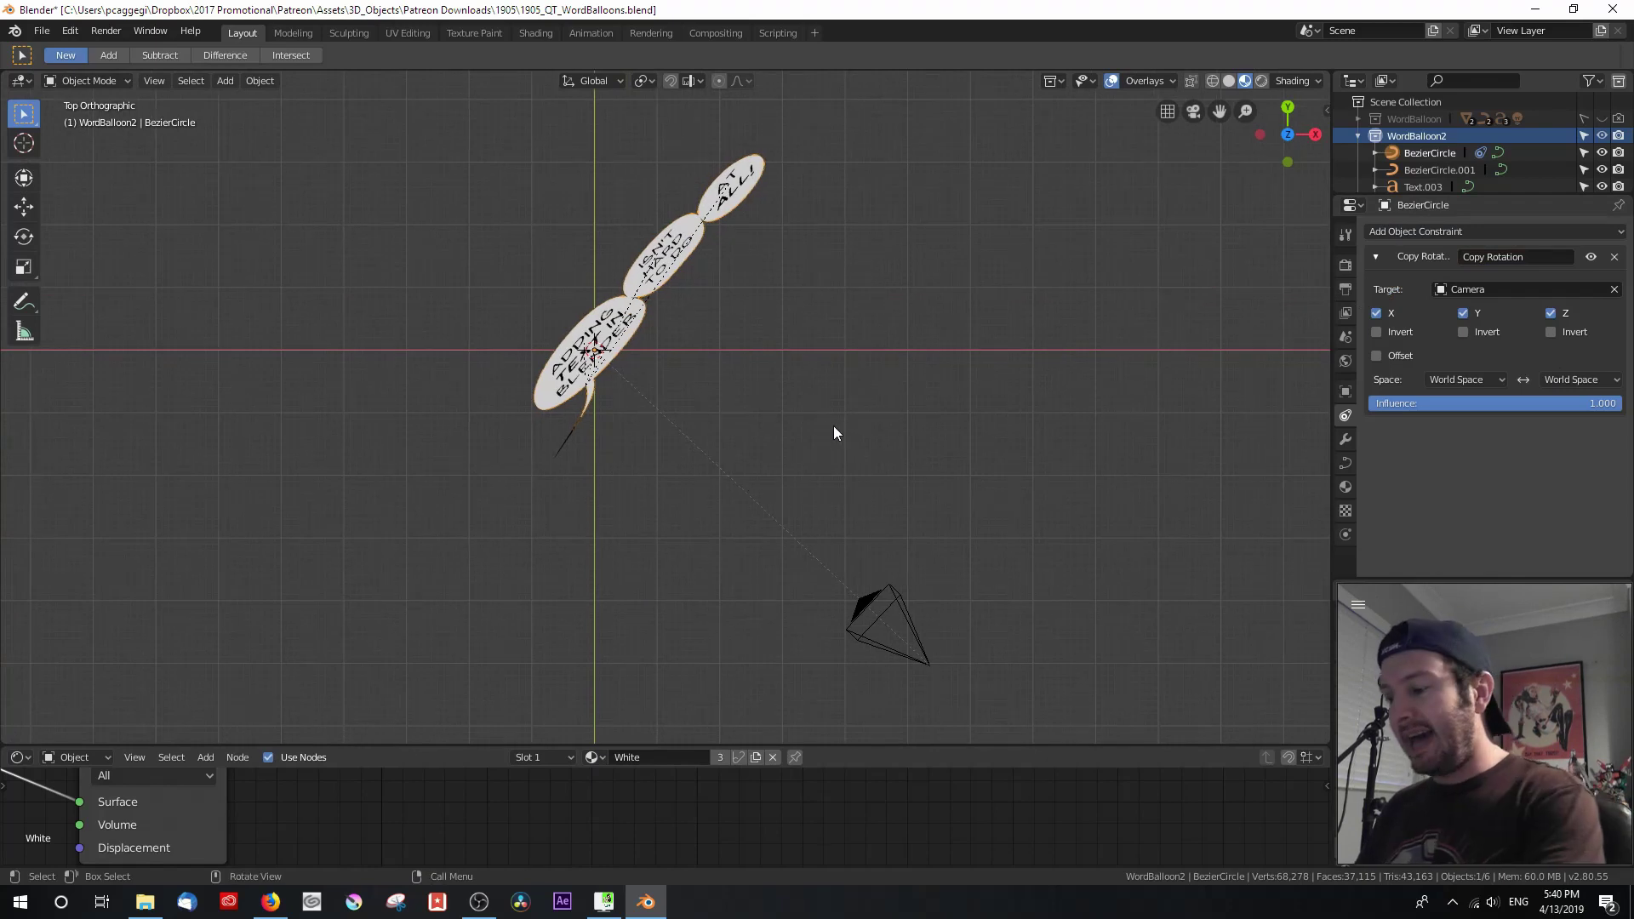
key("KP_0")
scroll(822, 433, "down", 2)
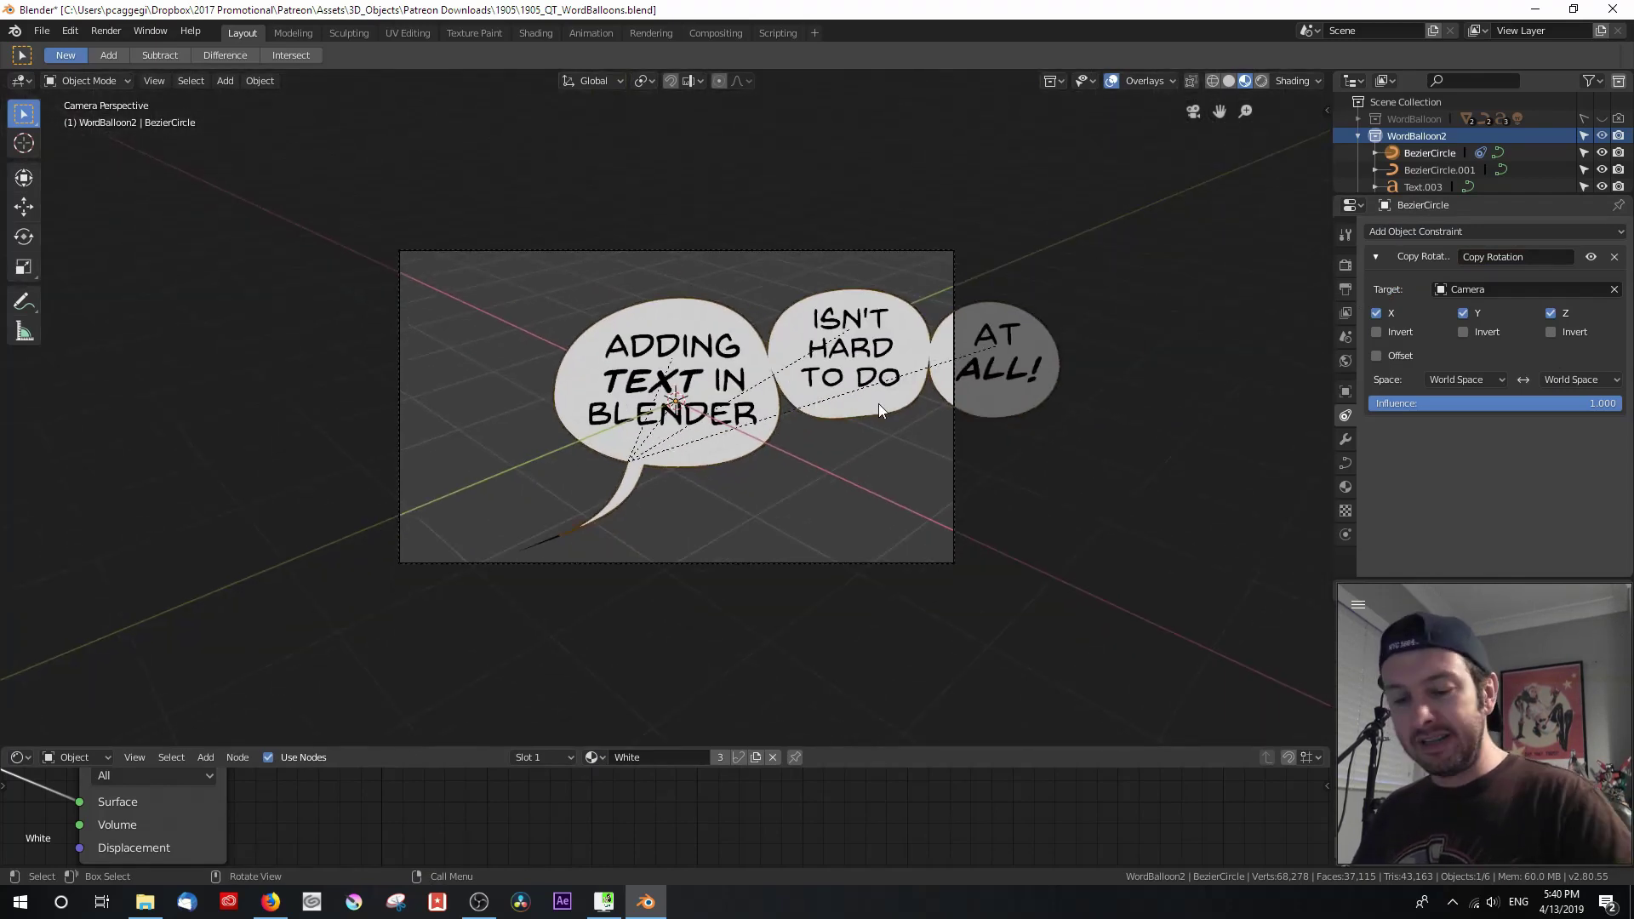
Move the balloon chain up and to the right in the camera frame, cancelling a resize.
key("g")
left_click(972, 399)
key("s")
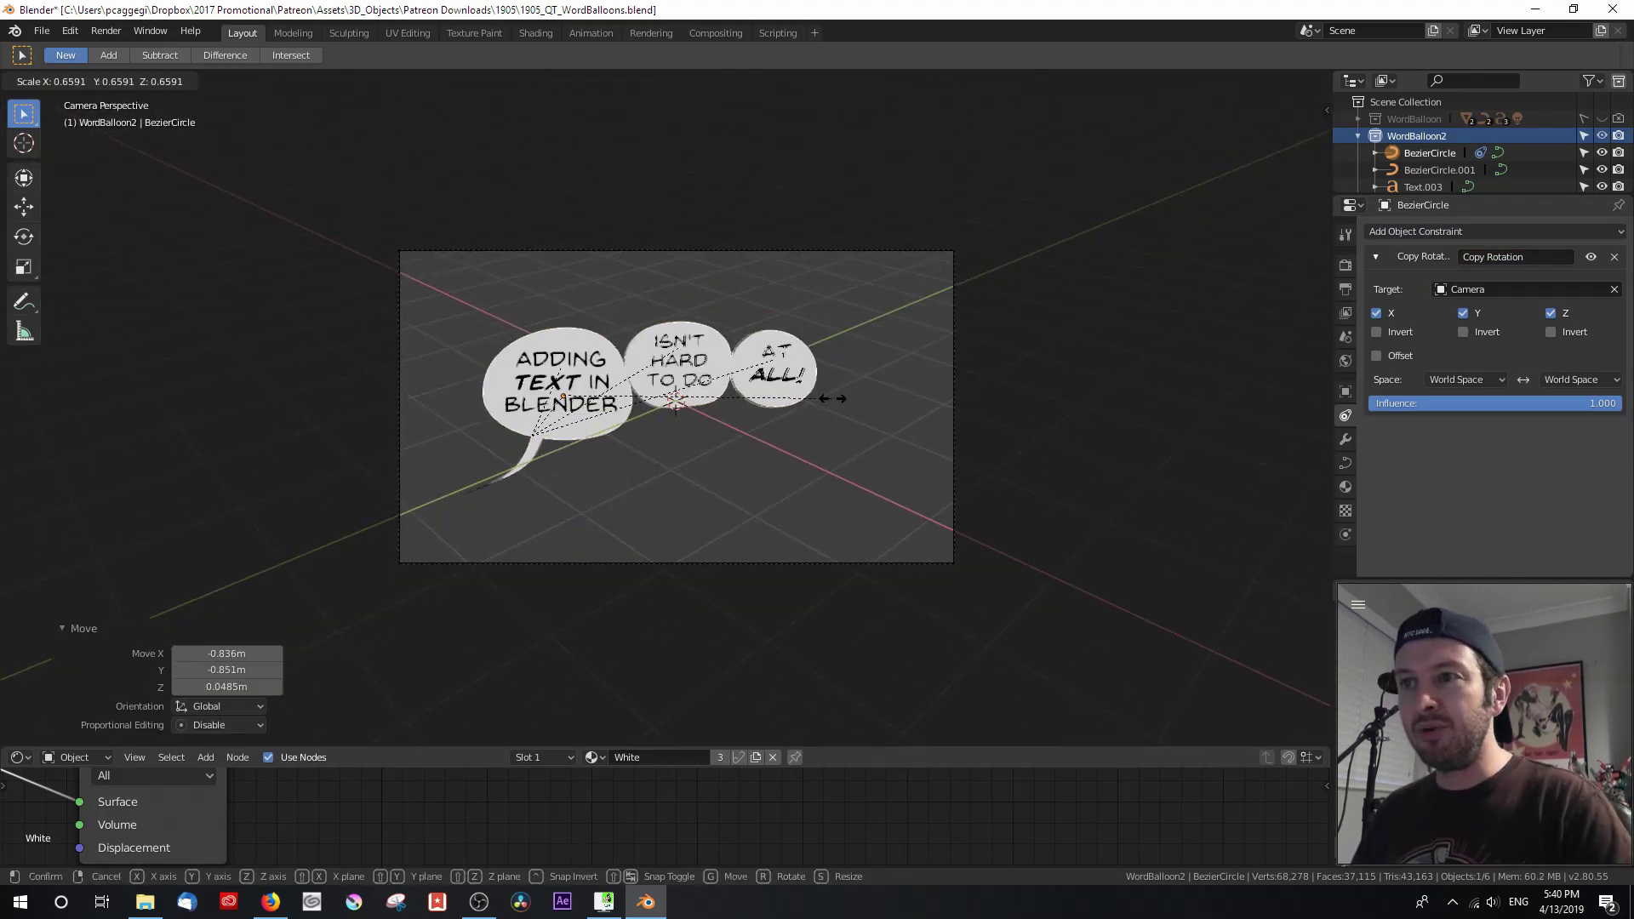
key("Escape")
key("g")
left_click(822, 401)
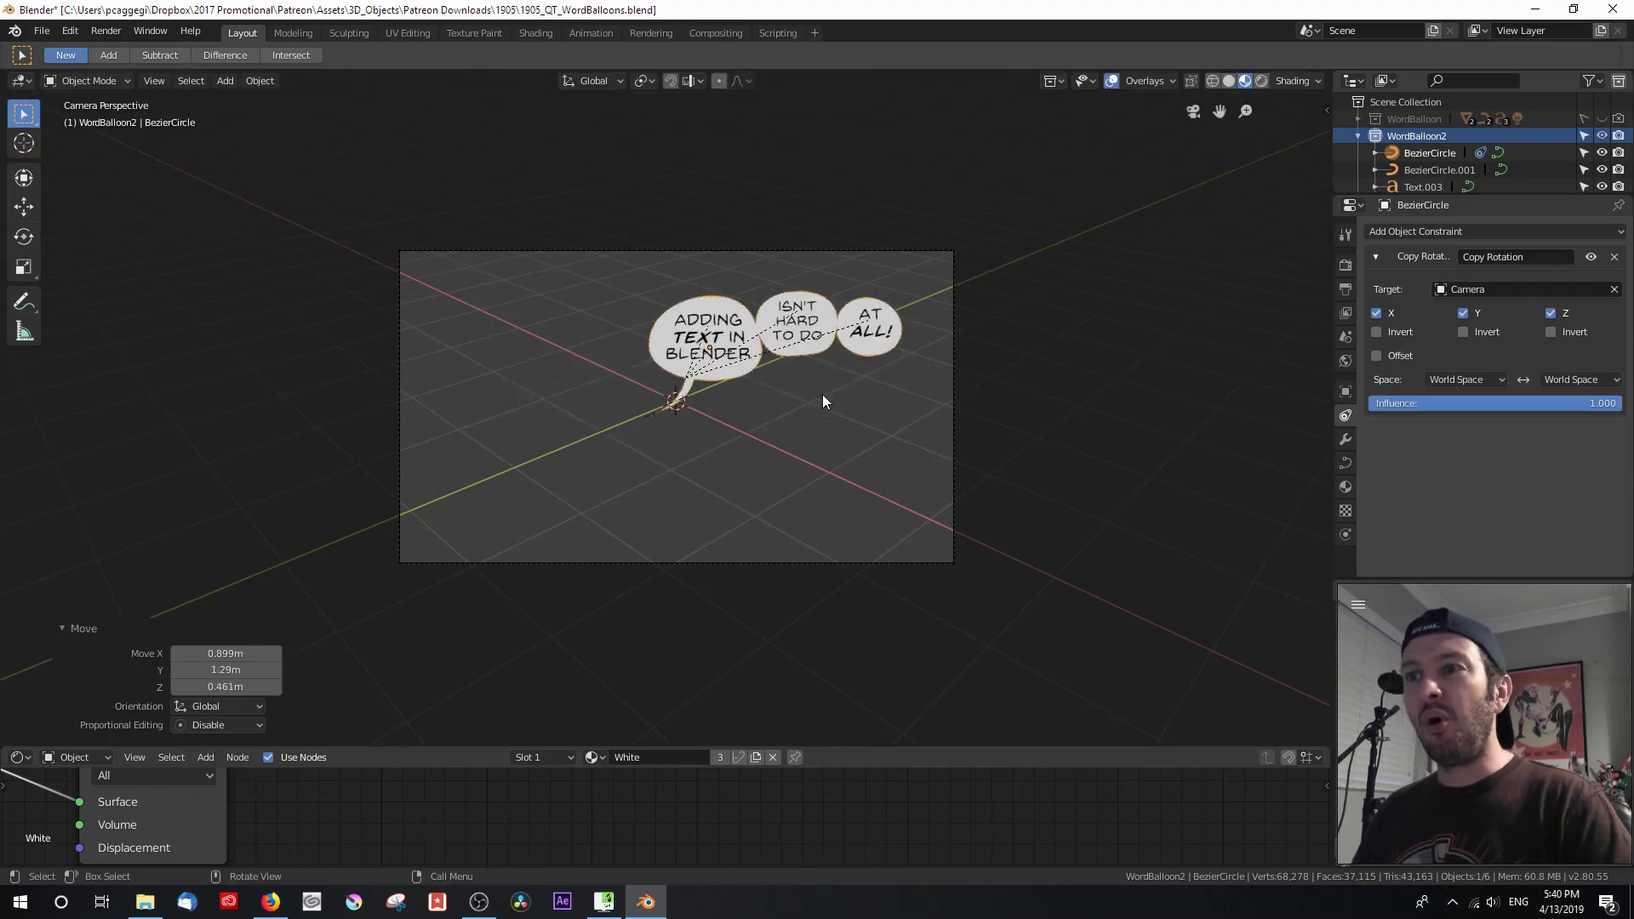
Test-rotate the camera around Z, then reselect the word balloon.
left_click(952, 455)
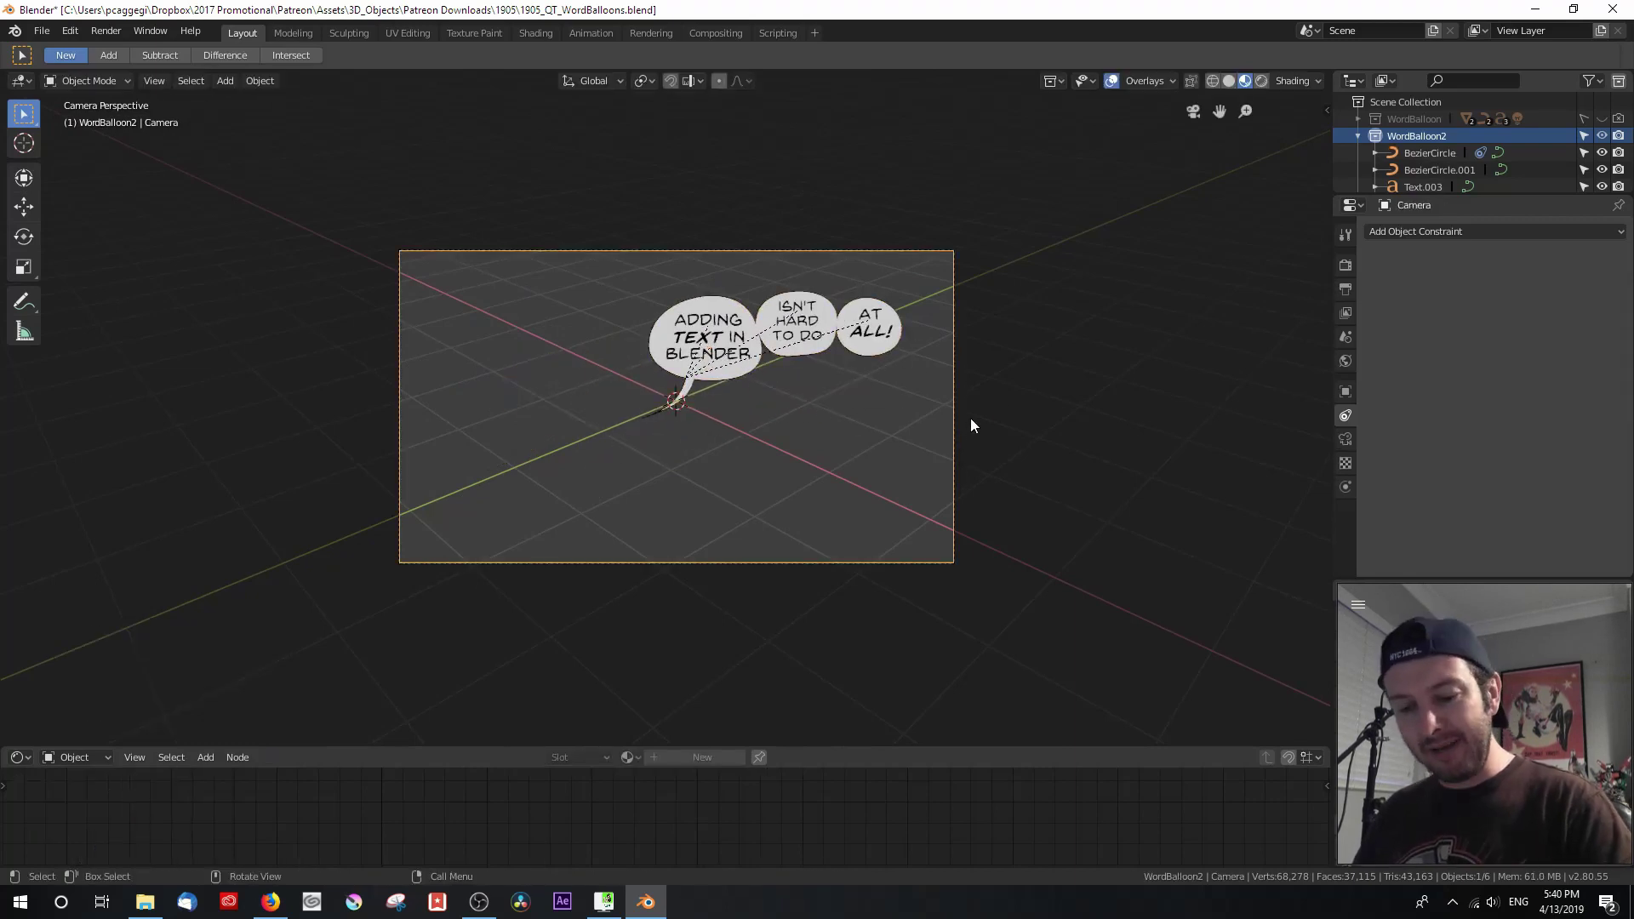
key("r")
key("z")
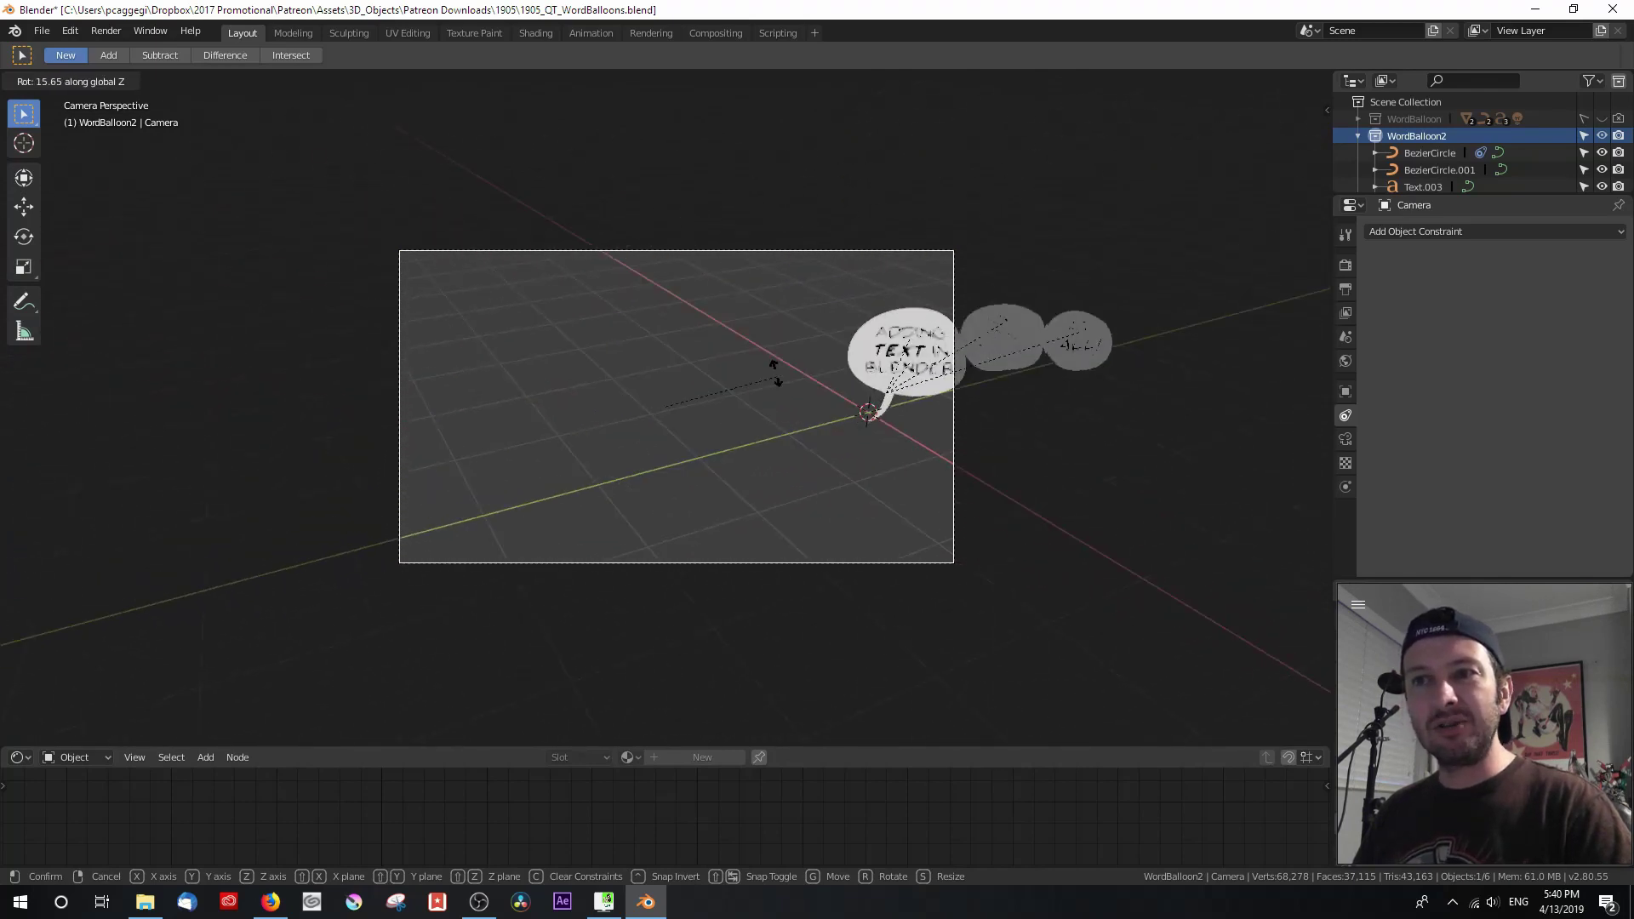
left_click(861, 468)
left_click(825, 314)
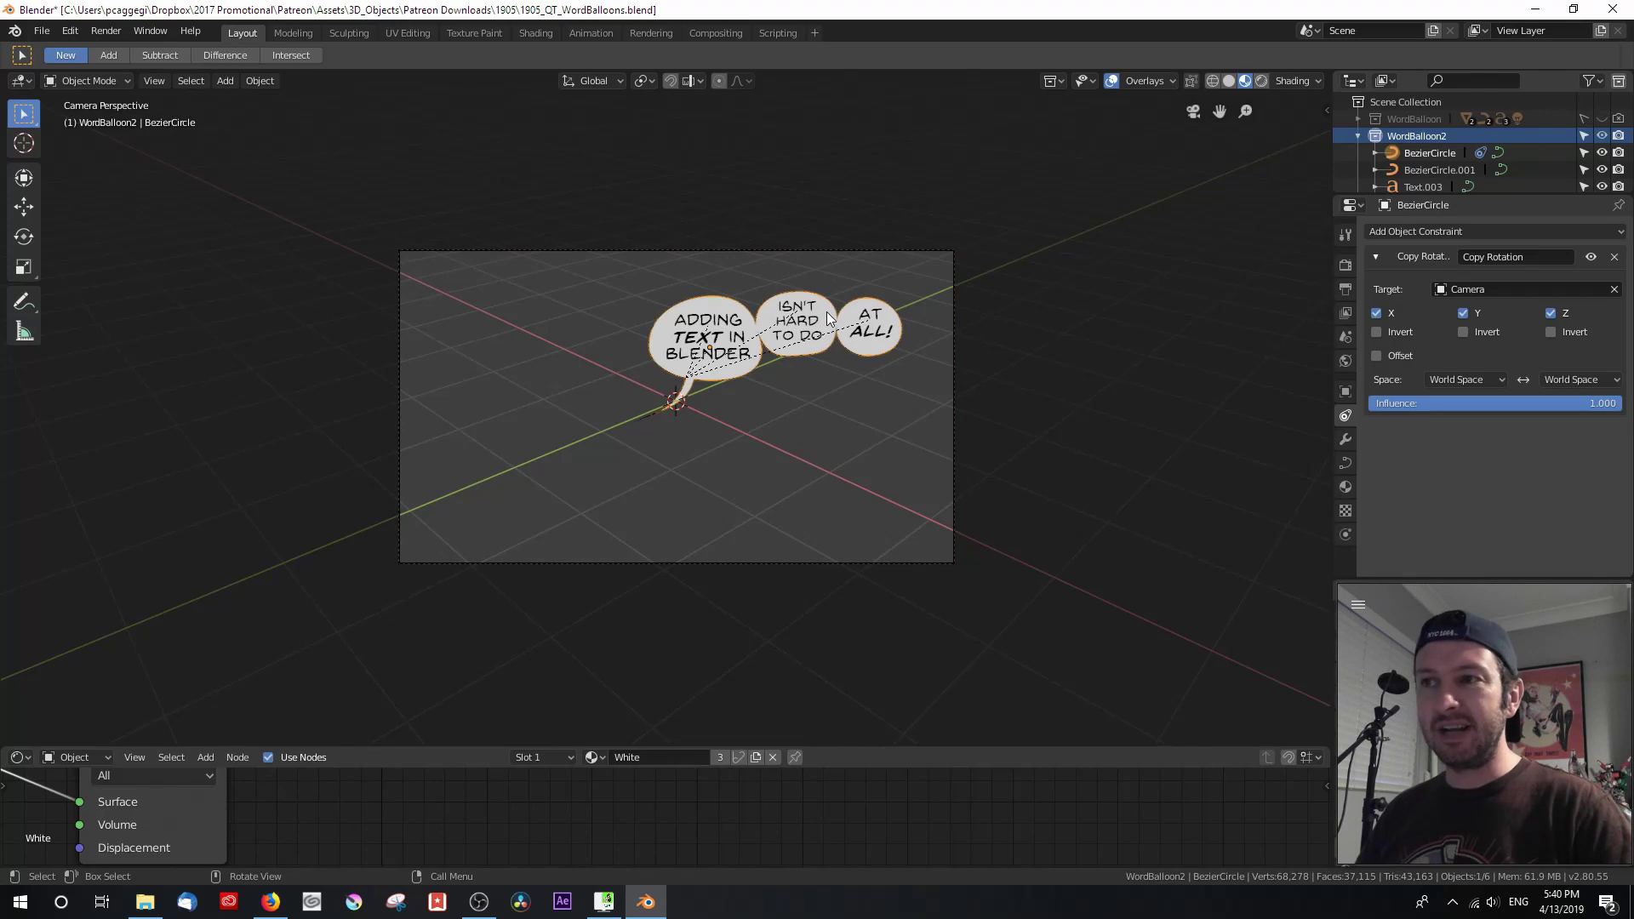
In Right view, parent the balloon chain to the camera (Object).
scroll(826, 317, "up", 2)
key("KP_3")
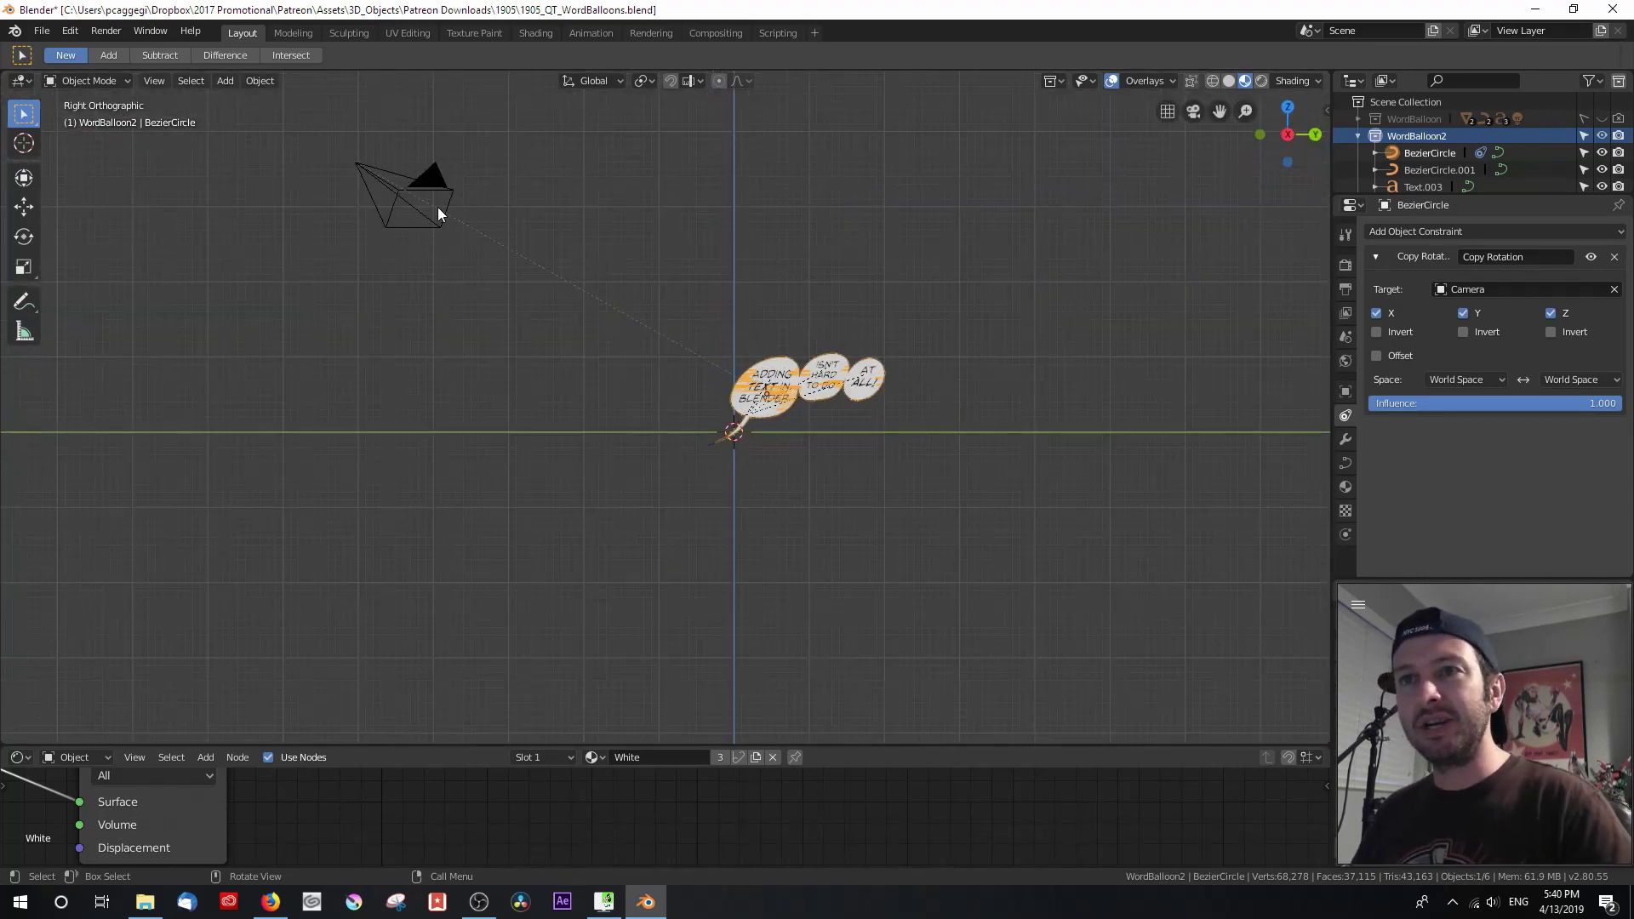
left_click(407, 176, "shift")
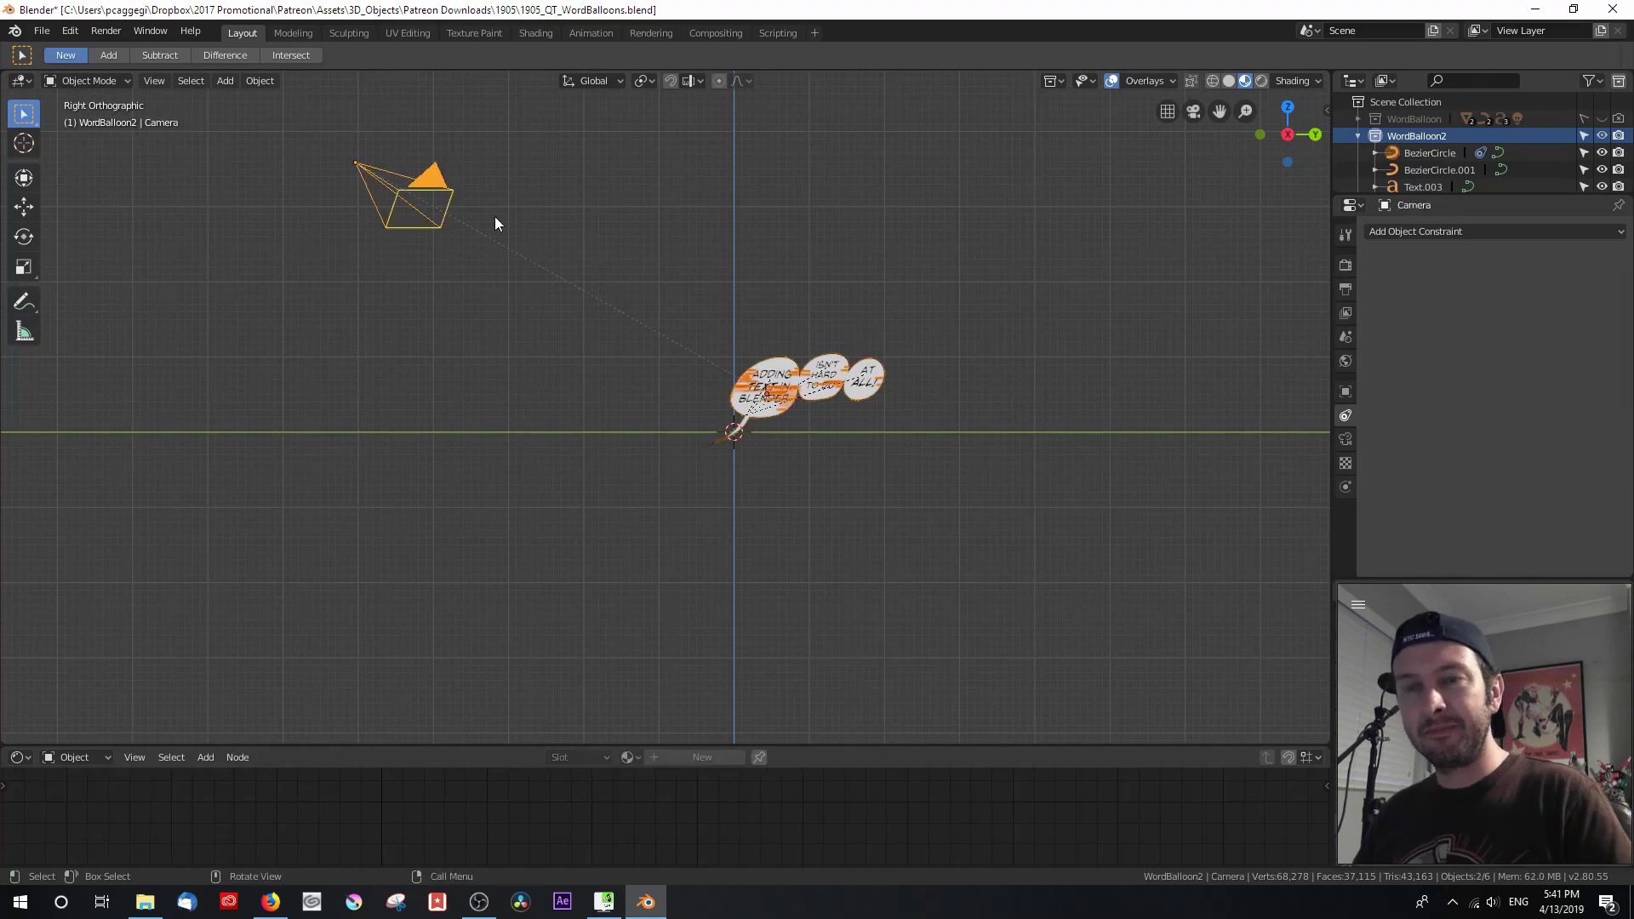
key("ctrl+p")
left_click(498, 223)
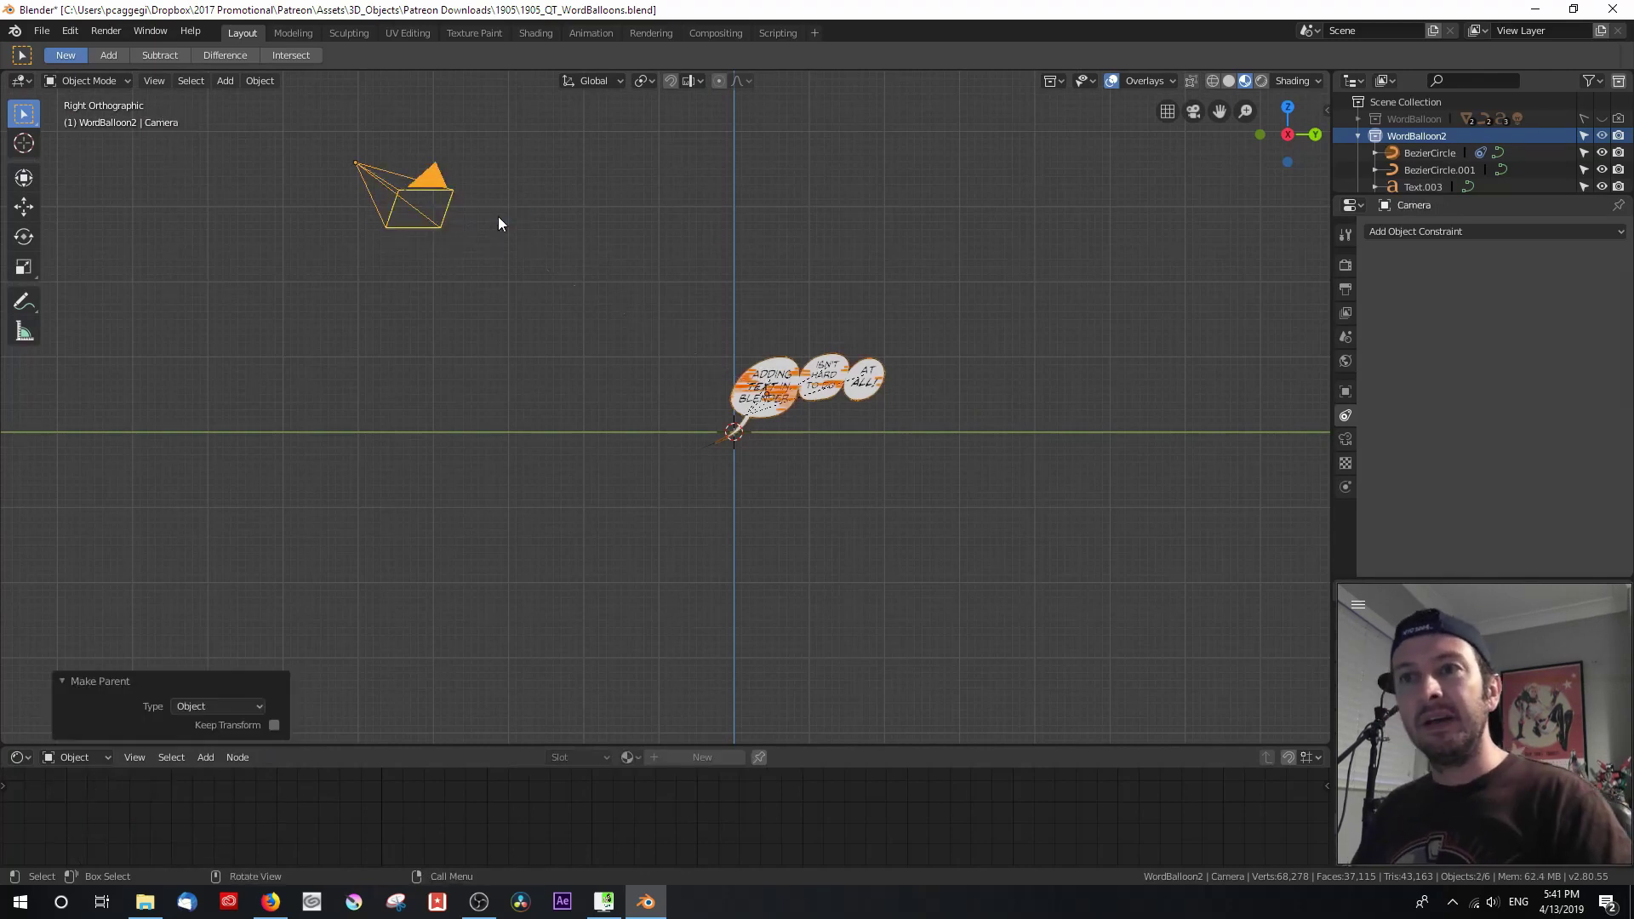
Rotate the camera twice in camera view to confirm the balloons stay framed, then reselect them.
key("KP_0")
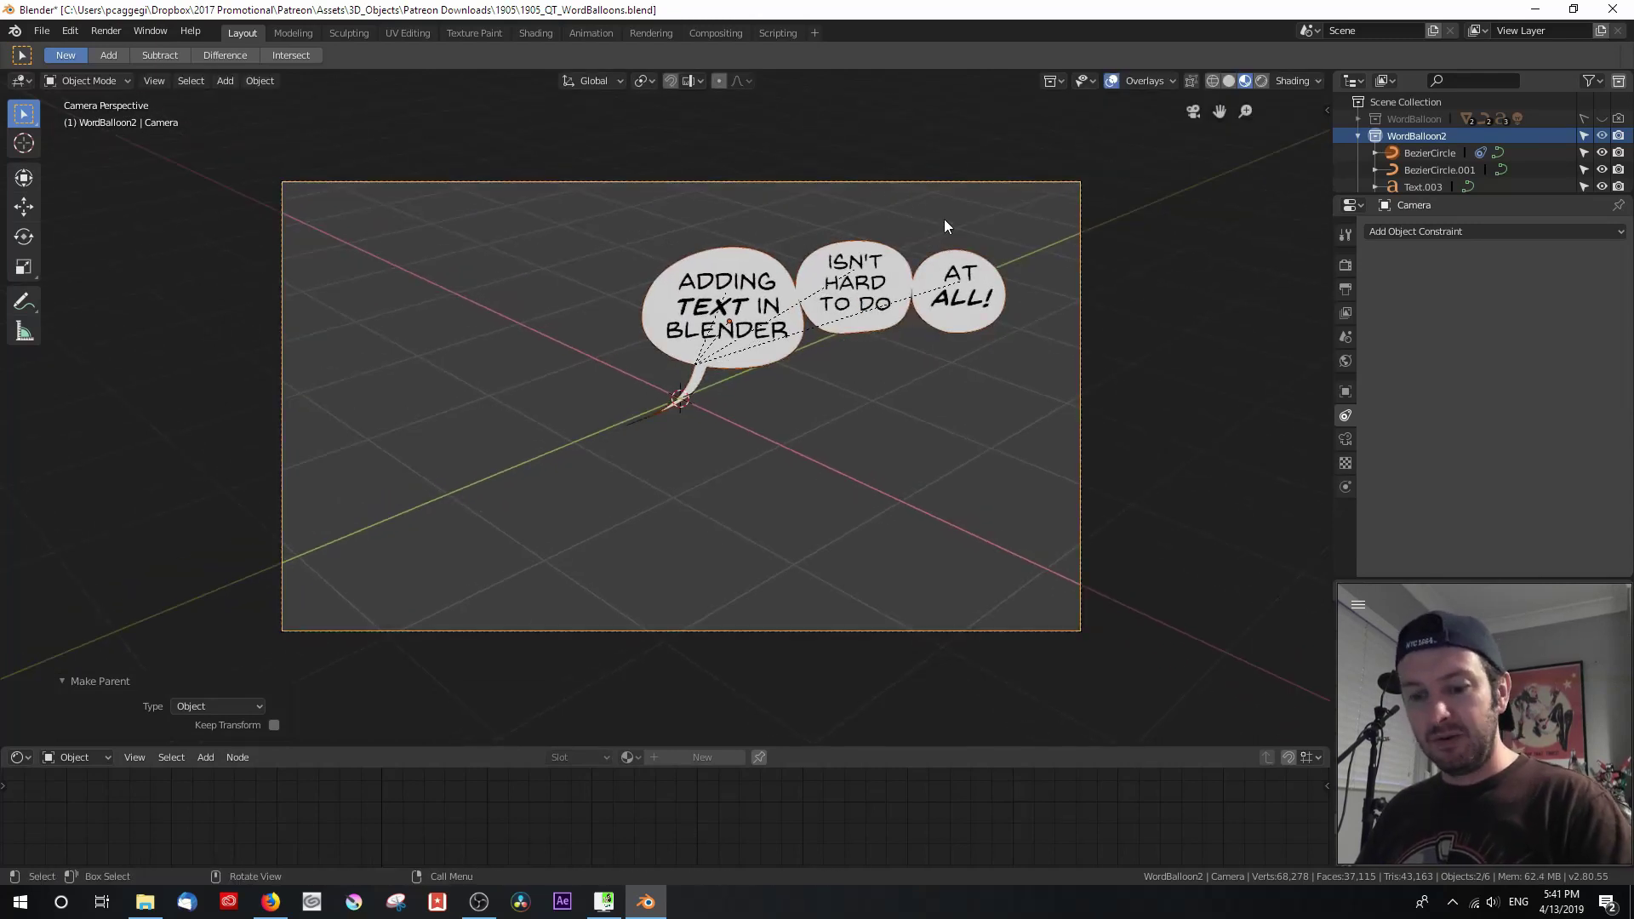
key("r")
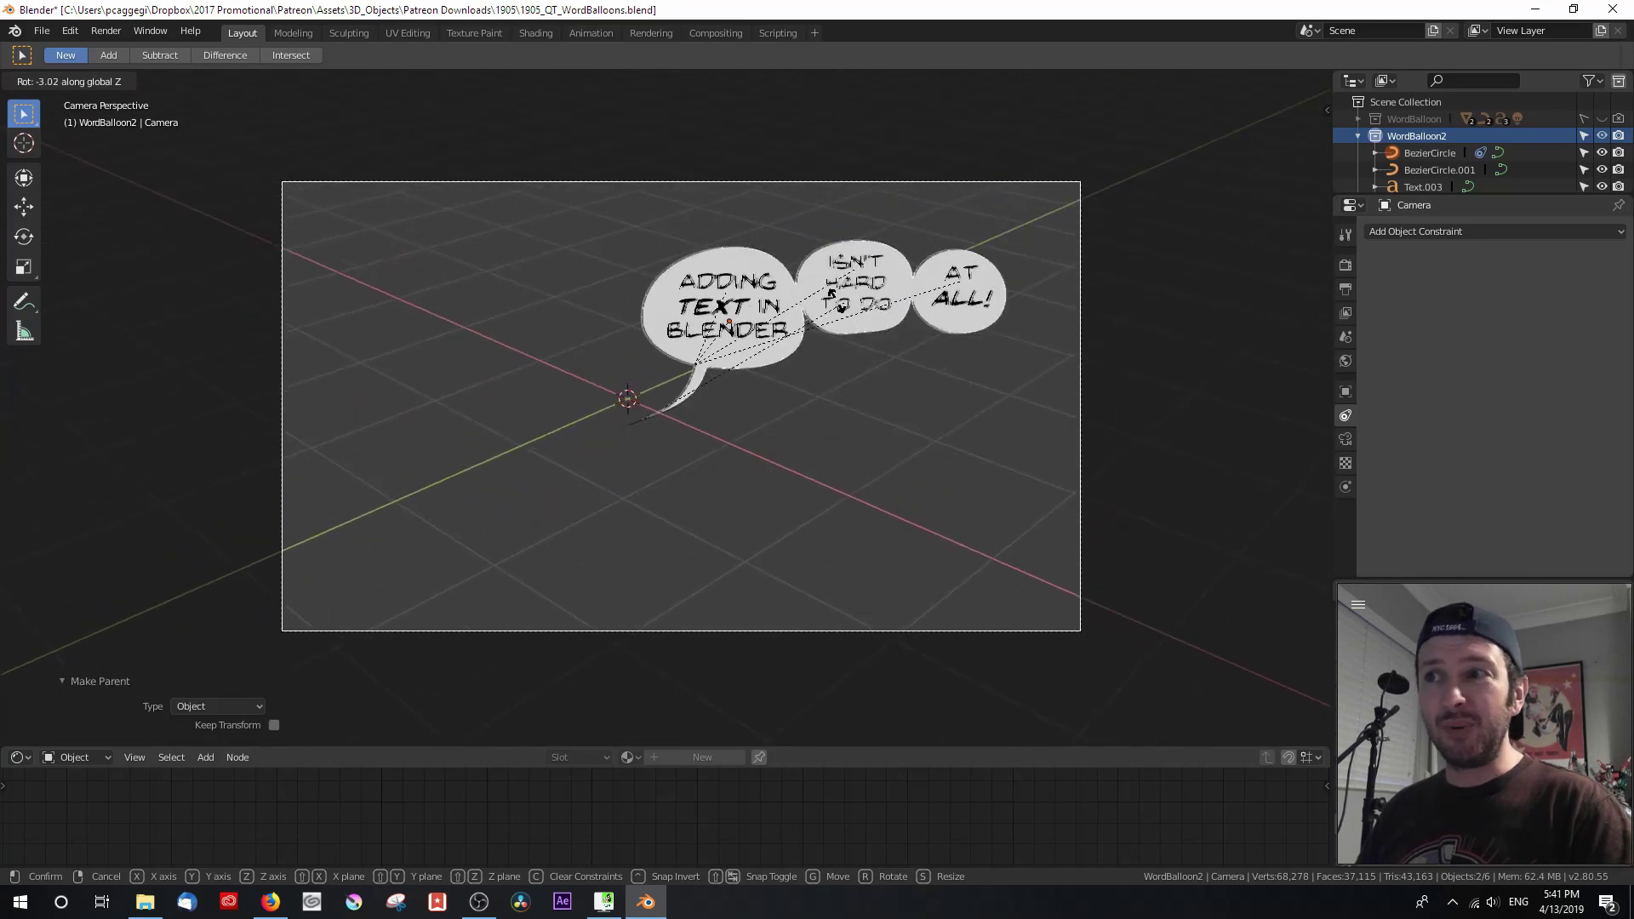
left_click(811, 270)
key("r")
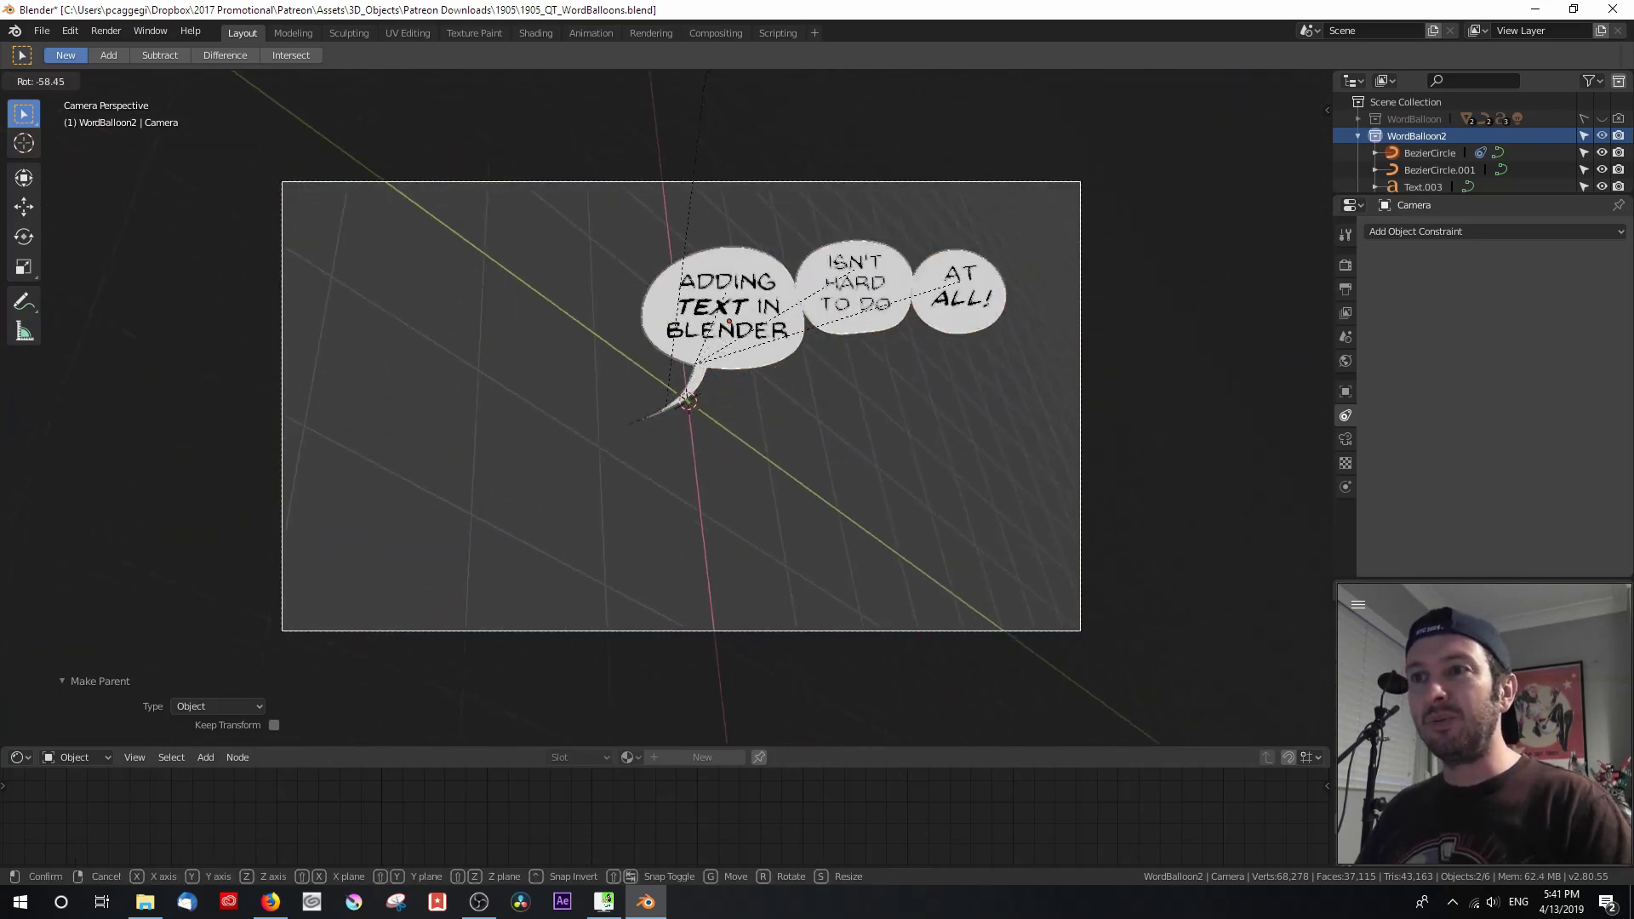
left_click(732, 255)
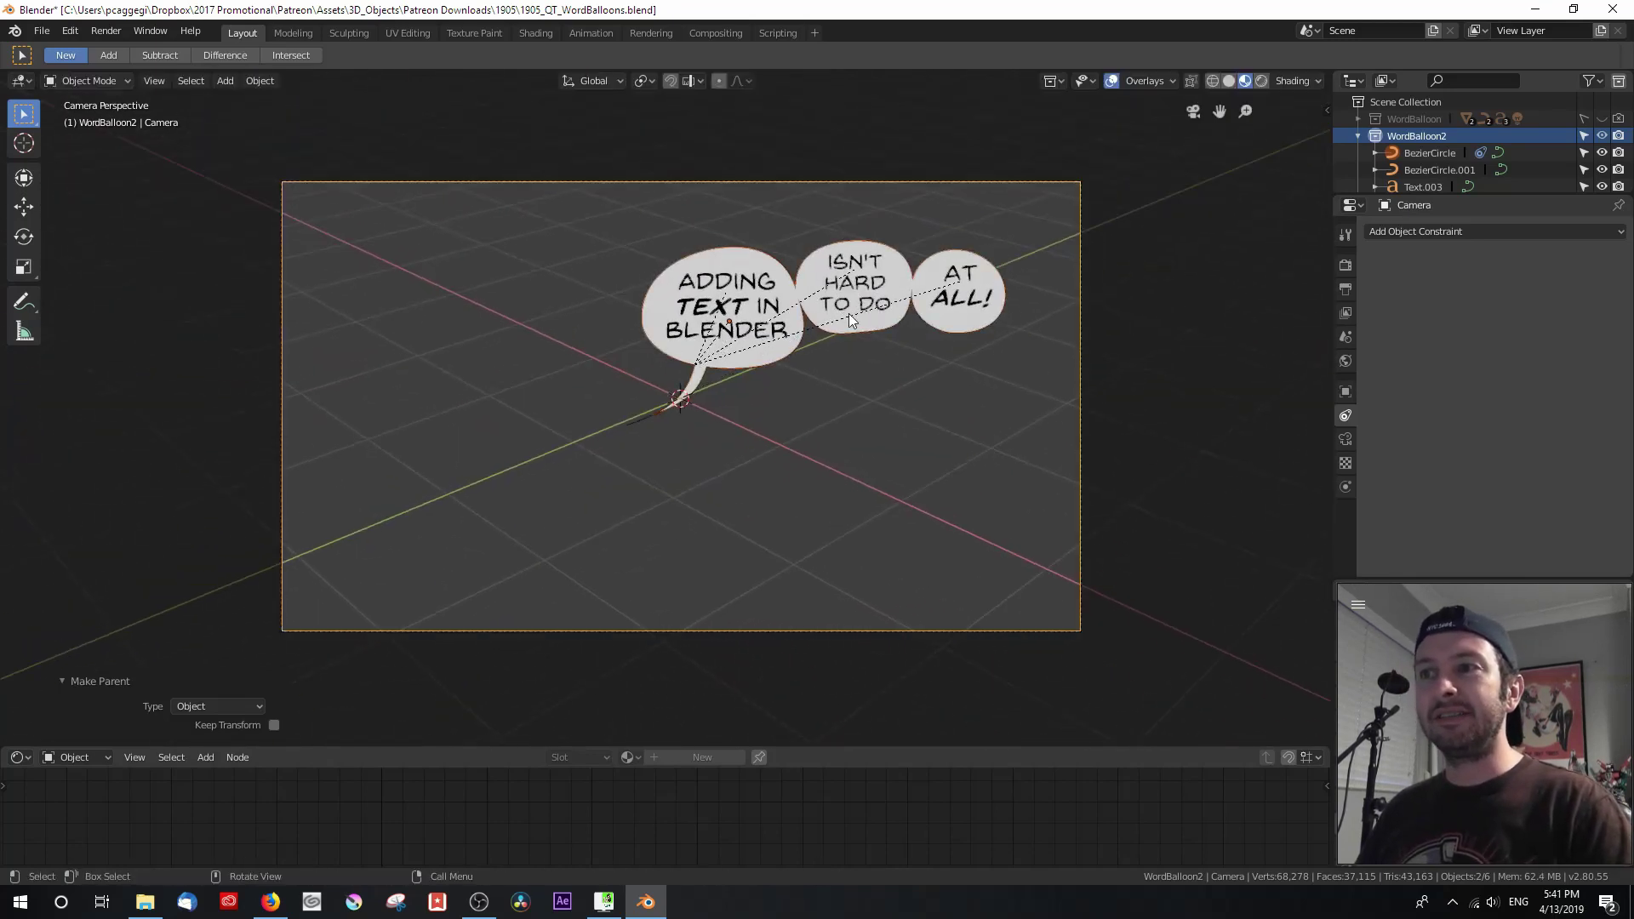
left_click(737, 264)
Drop the balloon chain in place, hide WordBalloon2 and show the WordBalloon collection.
key("g")
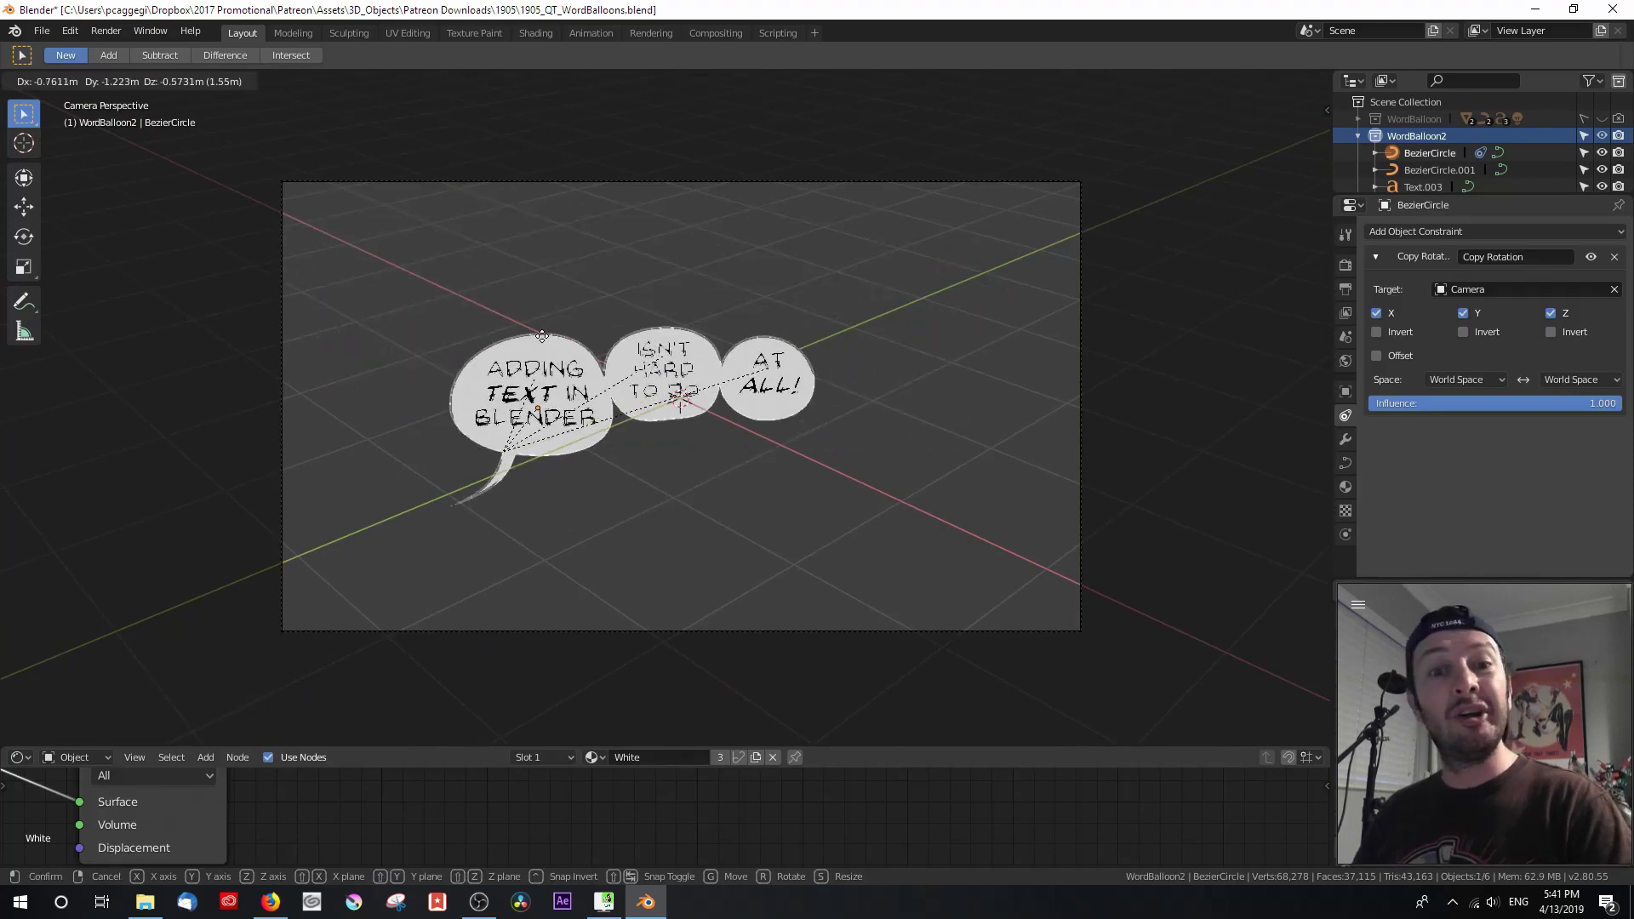
left_click(747, 232)
left_click(1601, 136)
left_click(1601, 118)
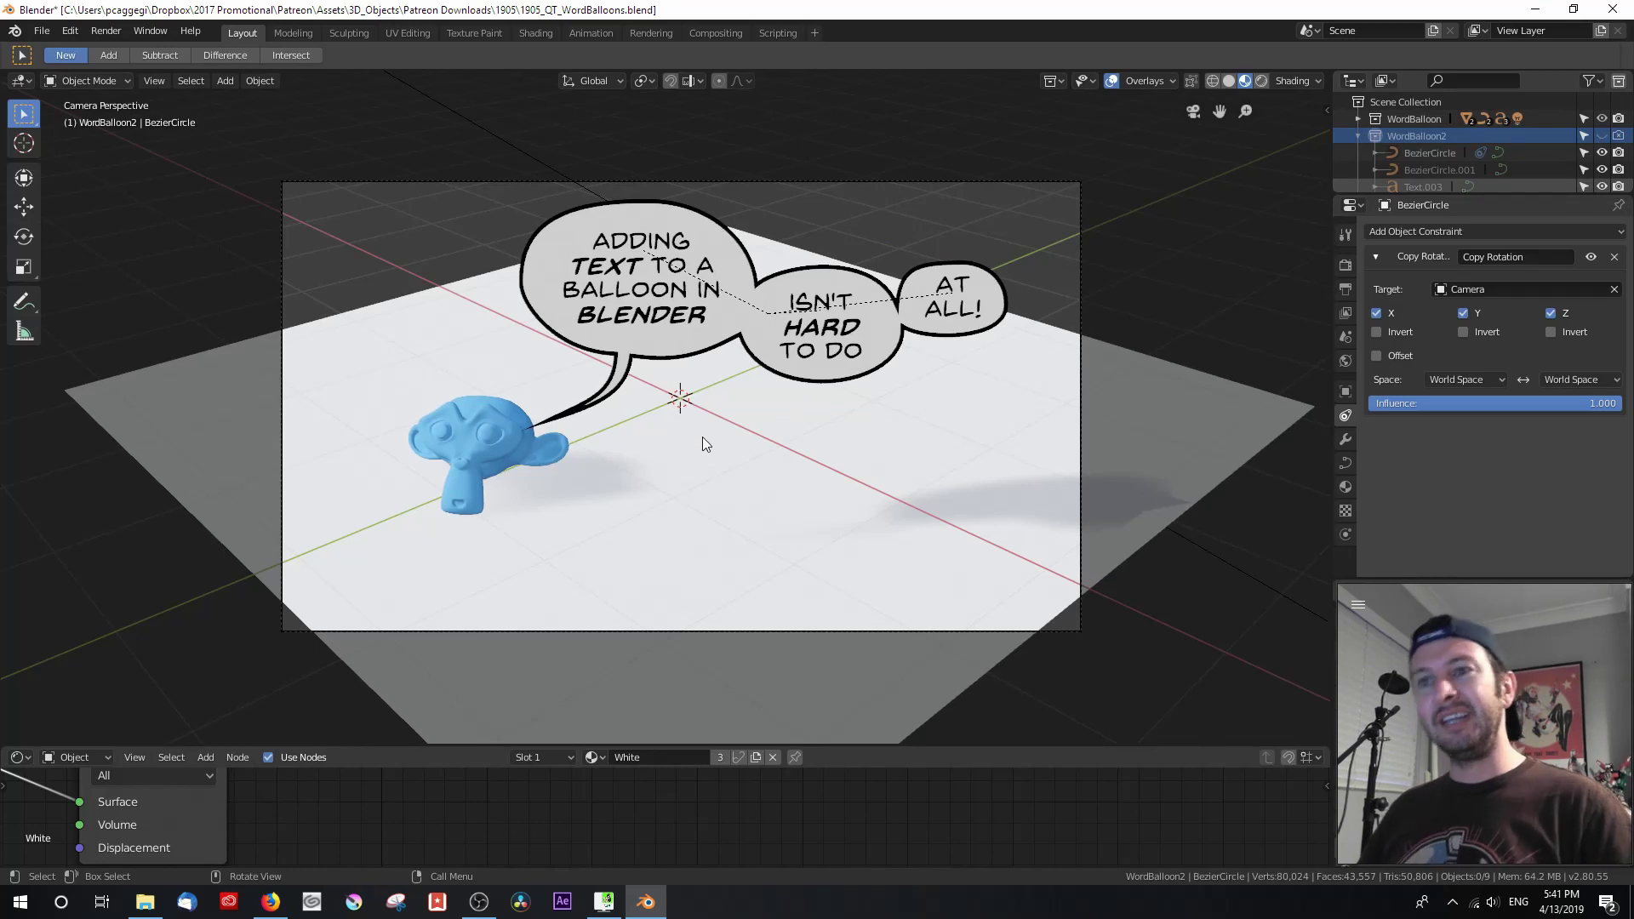
Push the finished Balloon back along local Z and place it above-right of Suzanne in camera view.
middle_click_drag(789, 388, 662, 289)
left_click(661, 286)
key("g")
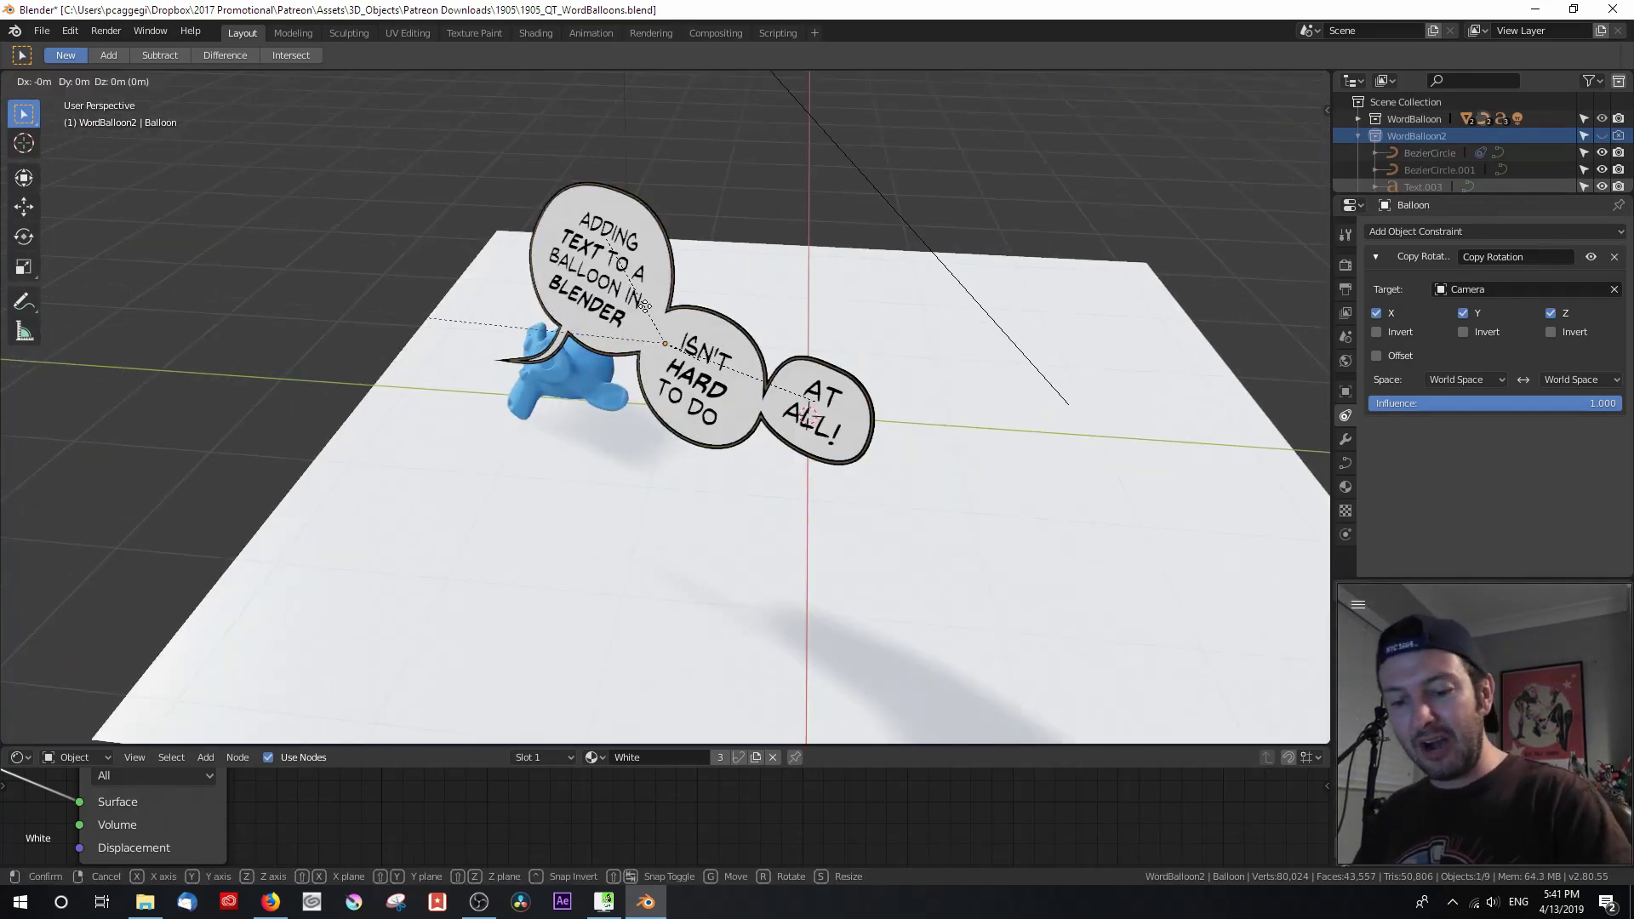
key("z")
key("z")
left_click(828, 338)
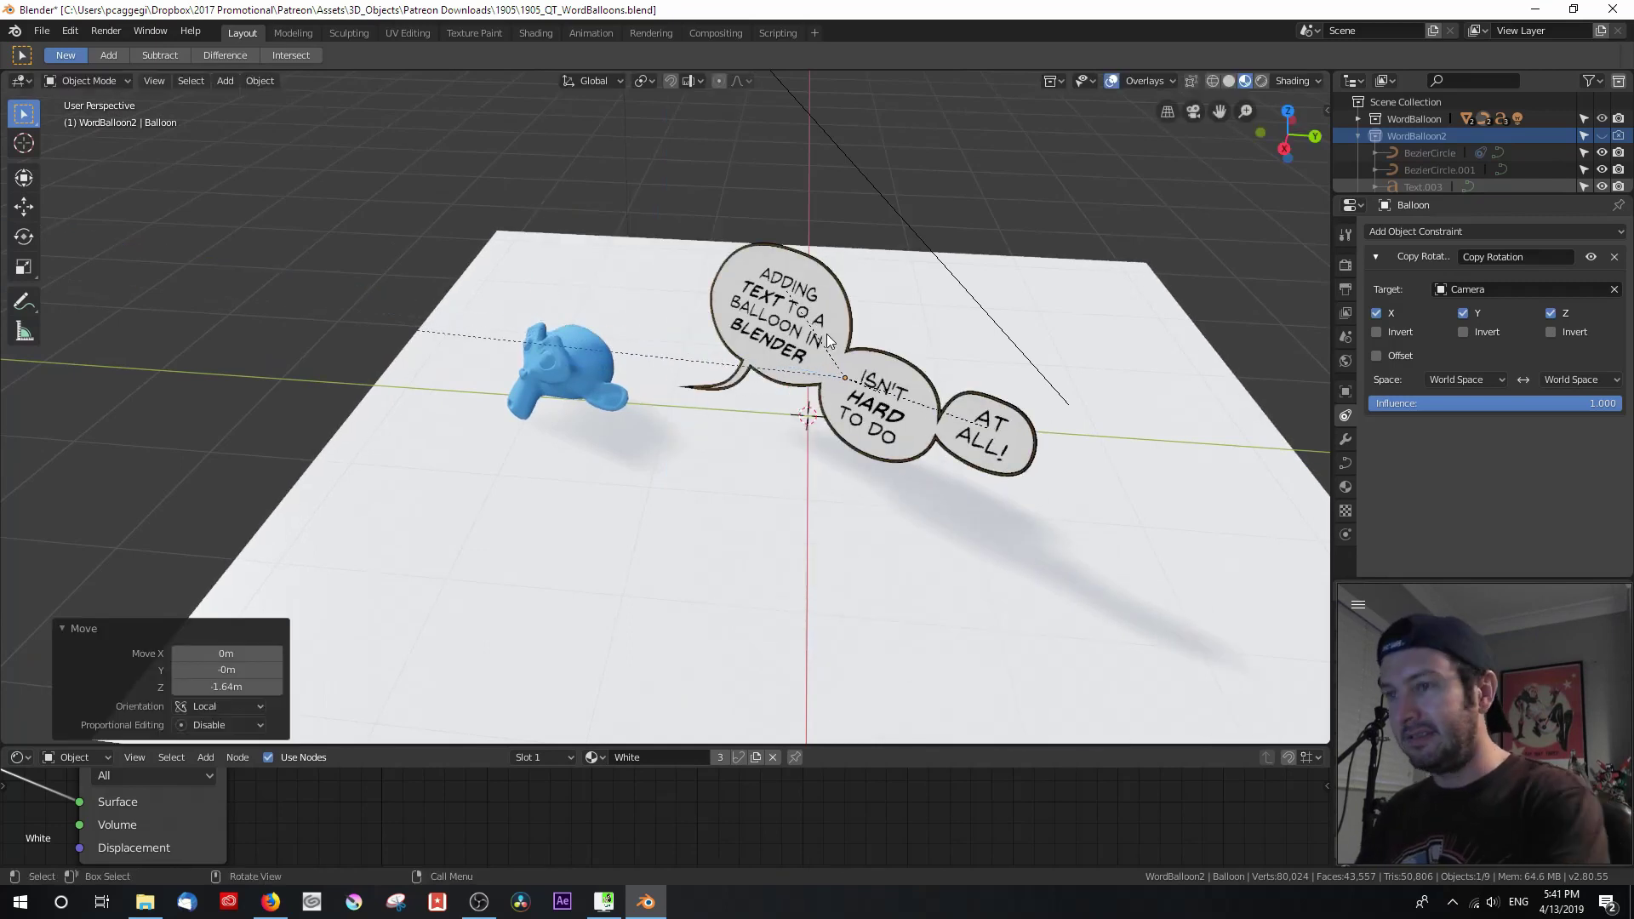
key("KP_0")
key("g")
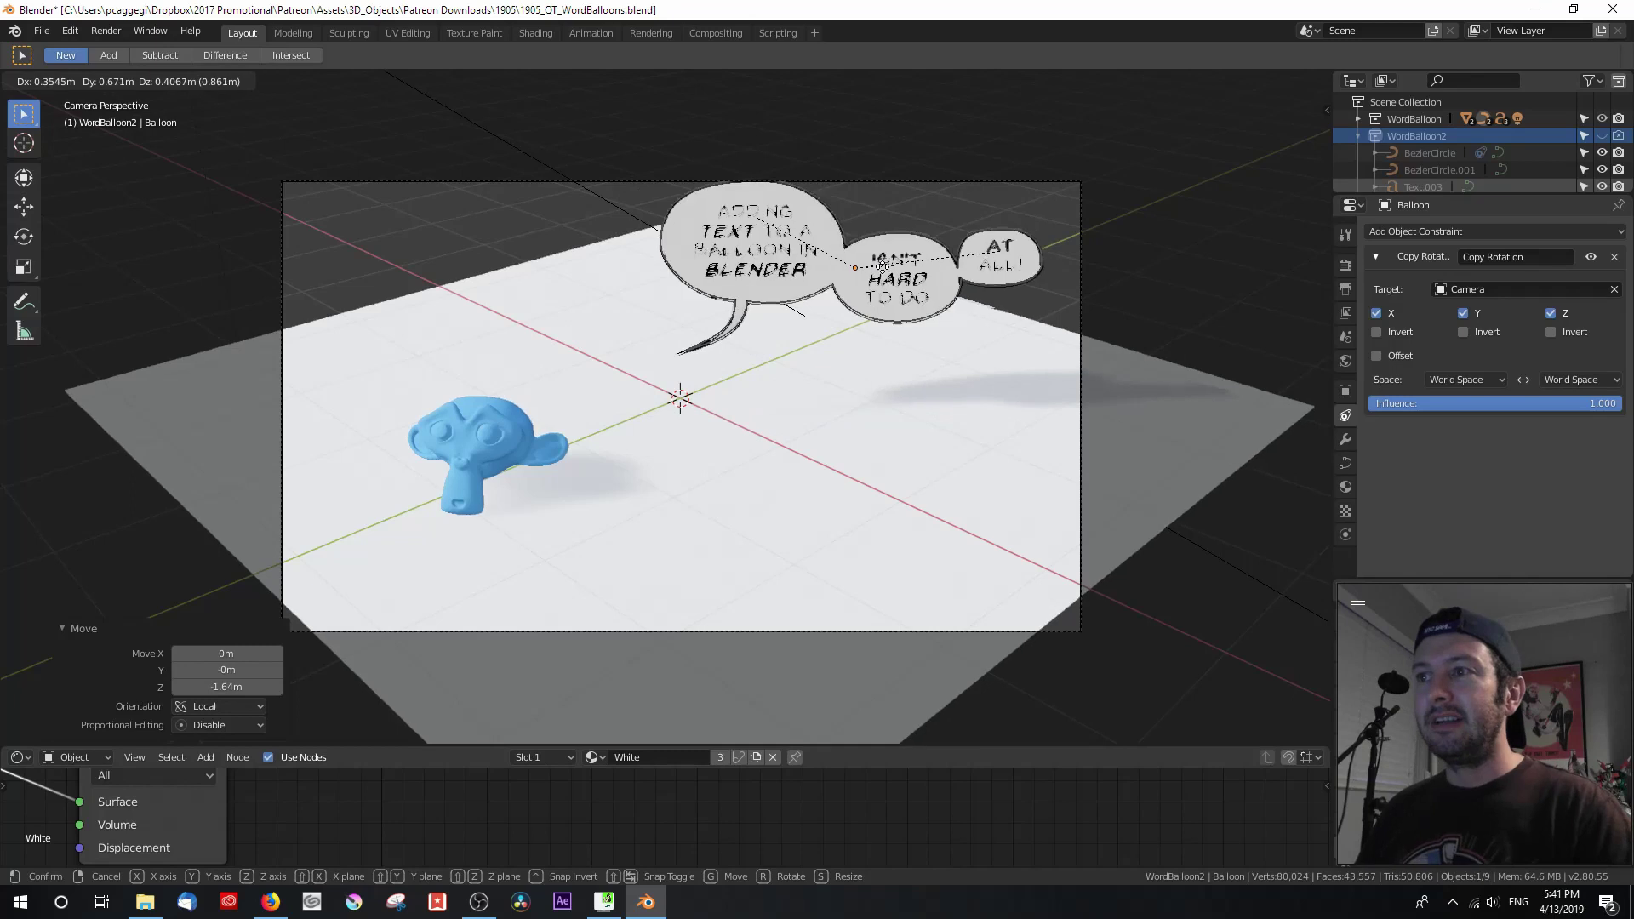
left_click(868, 300)
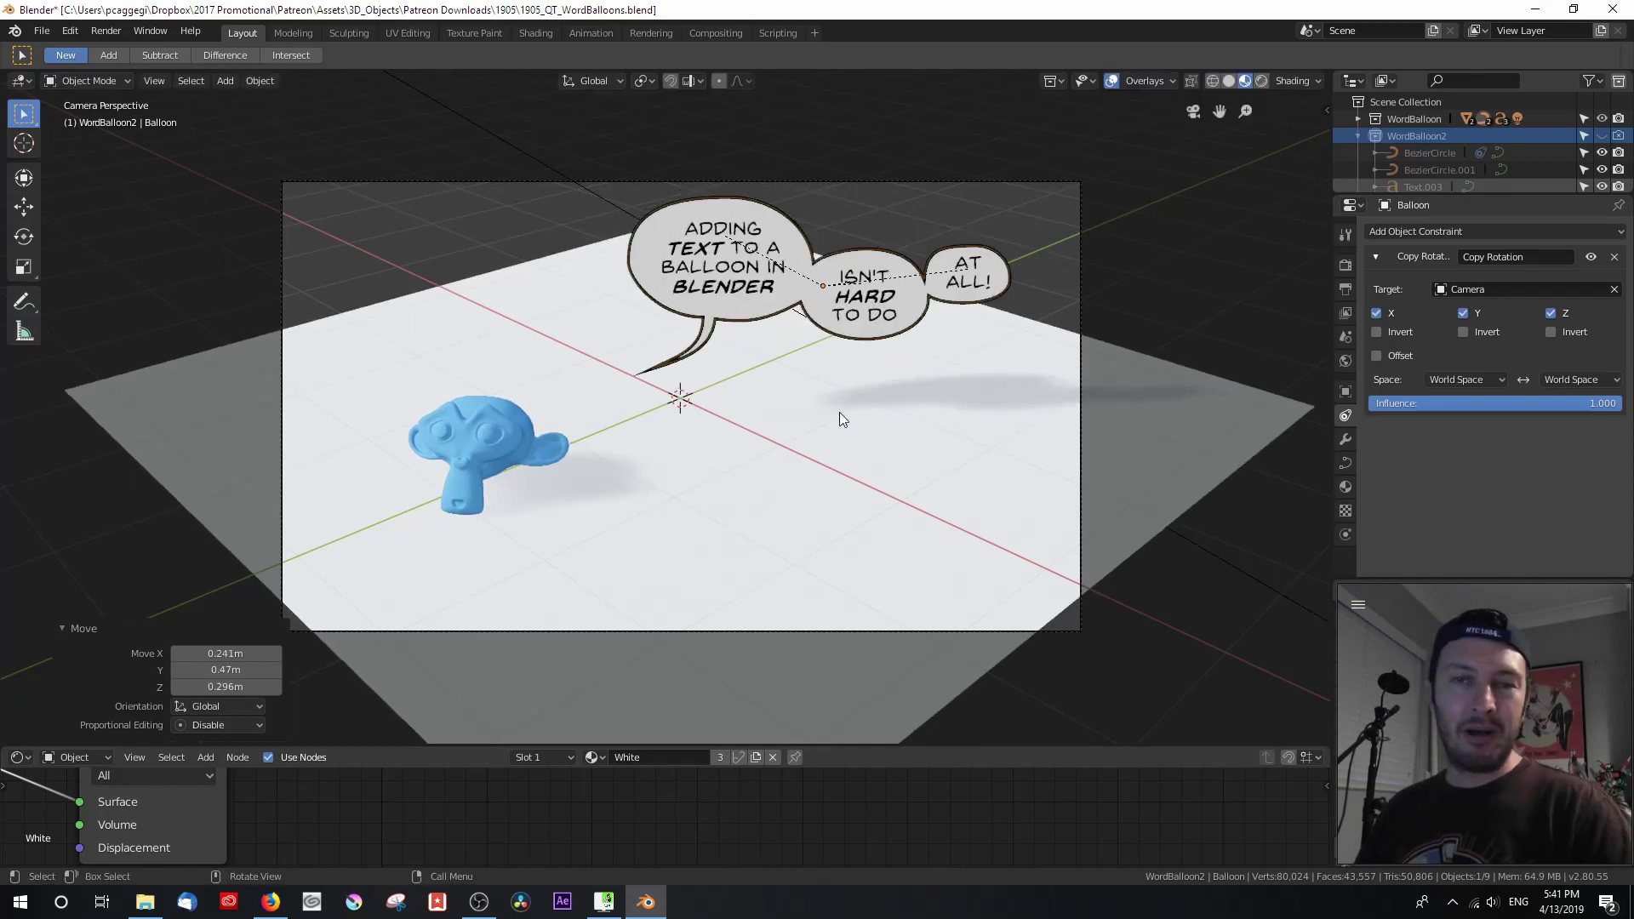